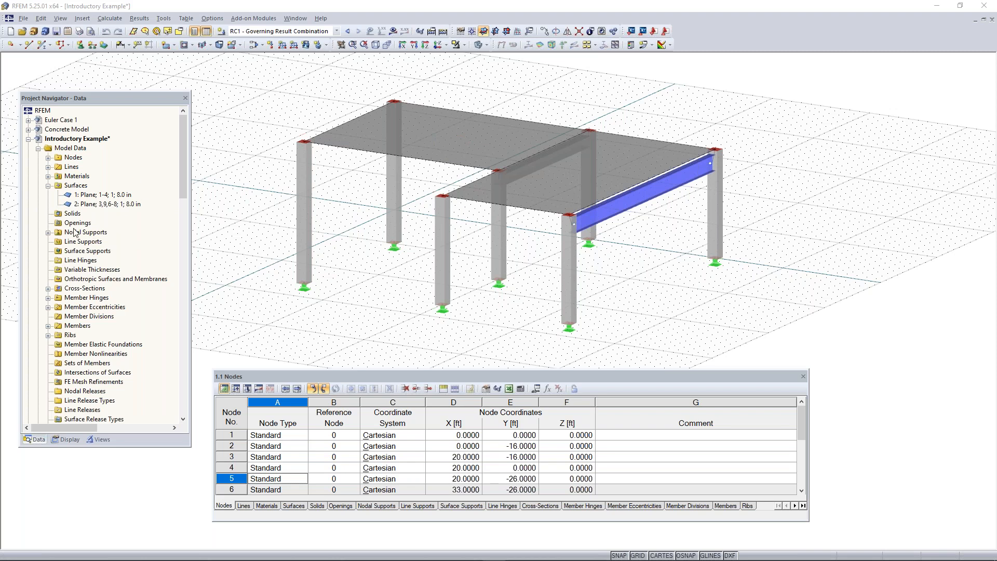
- Expand the cross-sections in the model data tree, then highlight the W 18x50 section and surface 1 in the model
{"action": "scroll", "coordinate": [77, 233], "scroll_direction": "down", "scroll_amount": 1}
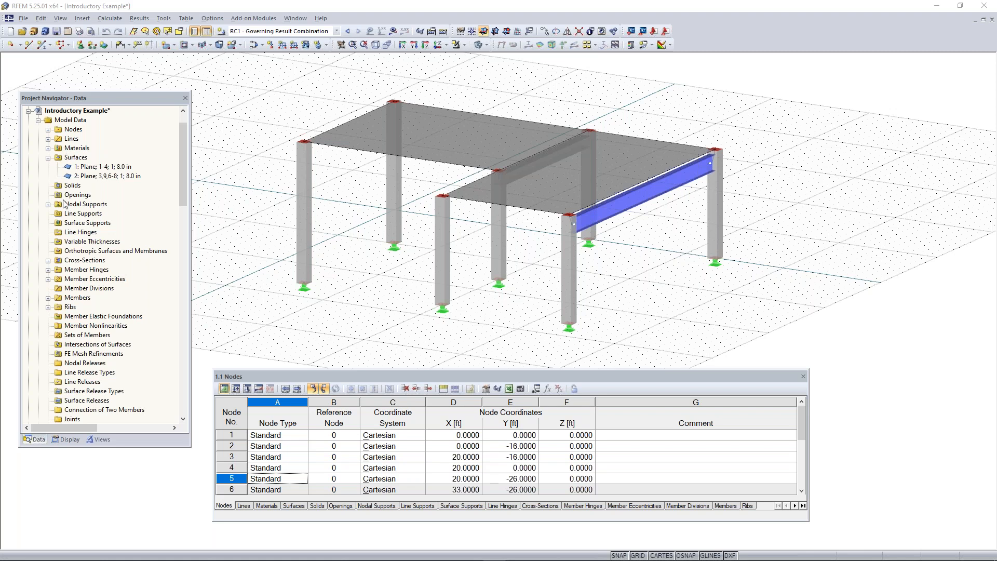
{"action": "left_click", "coordinate": [48, 131]}
{"action": "left_click", "coordinate": [48, 131]}
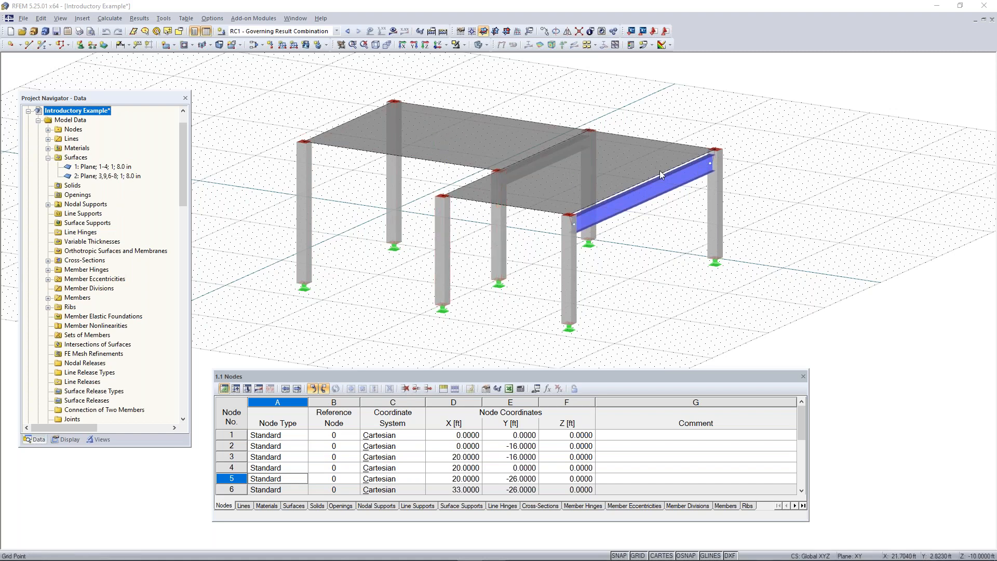
{"action": "left_click", "coordinate": [49, 261]}
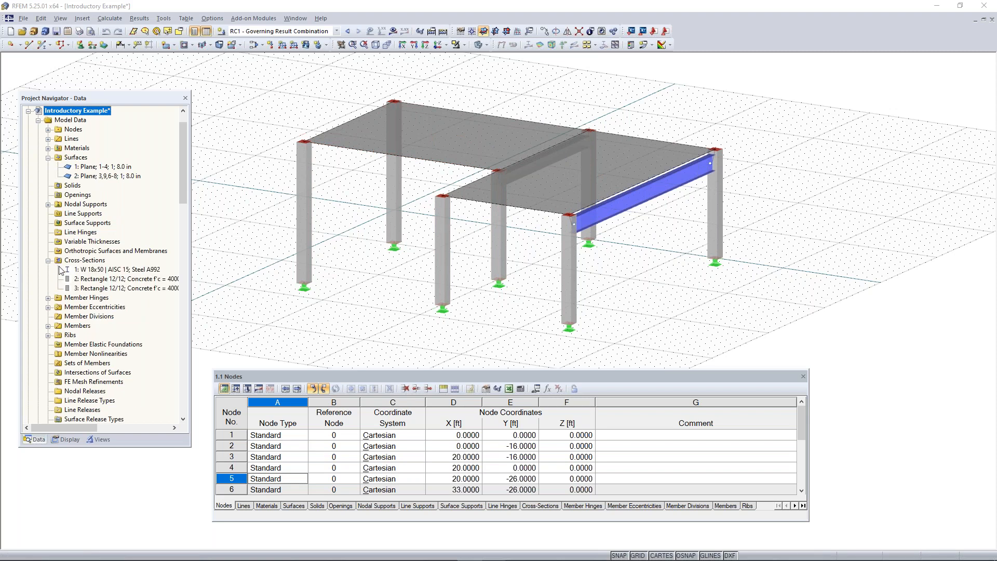
{"action": "left_click", "coordinate": [115, 270]}
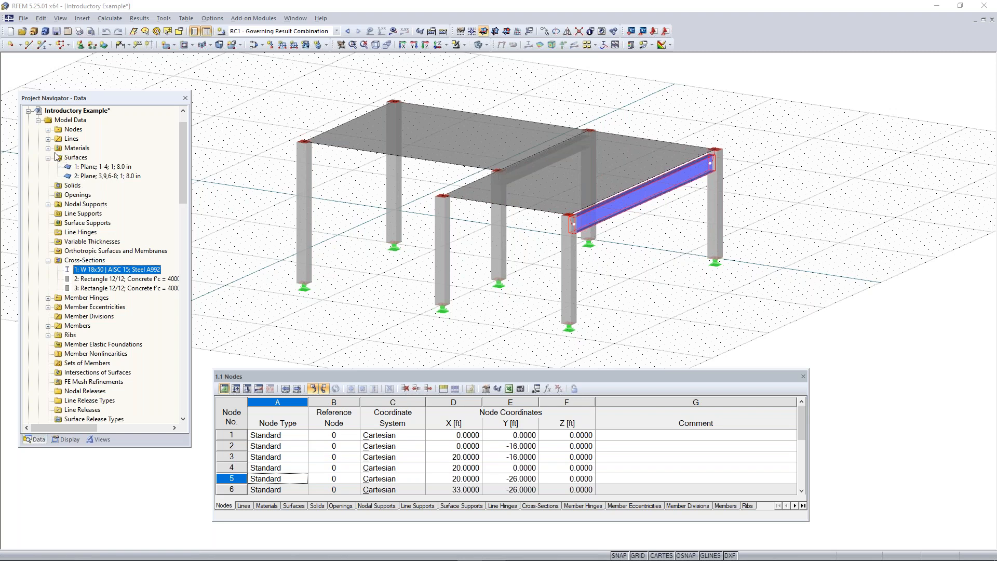
{"action": "left_click", "coordinate": [96, 167]}
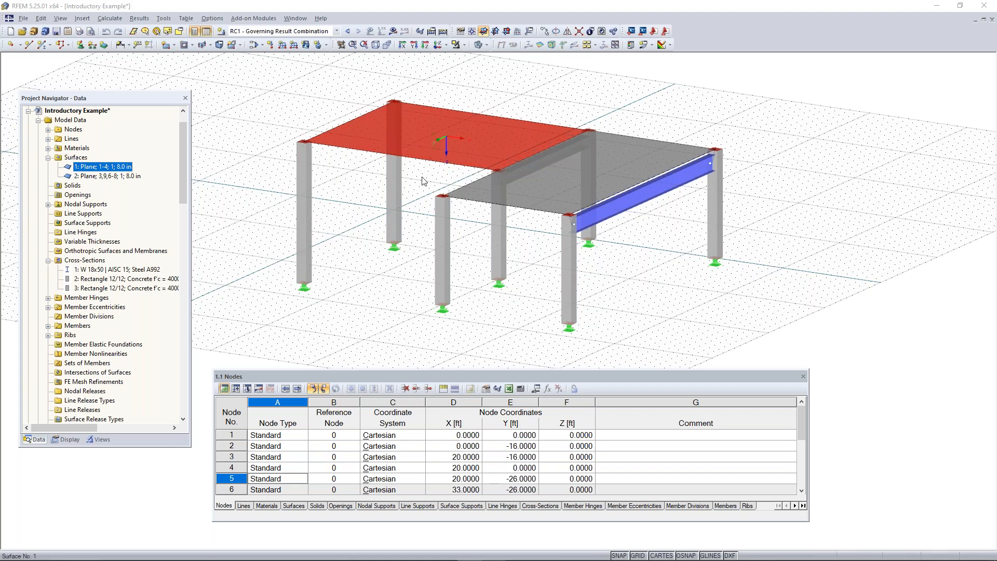
- Reposition the floating input table and view its lines and materials data before returning to the nodes
{"action": "left_click_drag", "start_coordinate": [503, 373], "coordinate": [535, 362]}
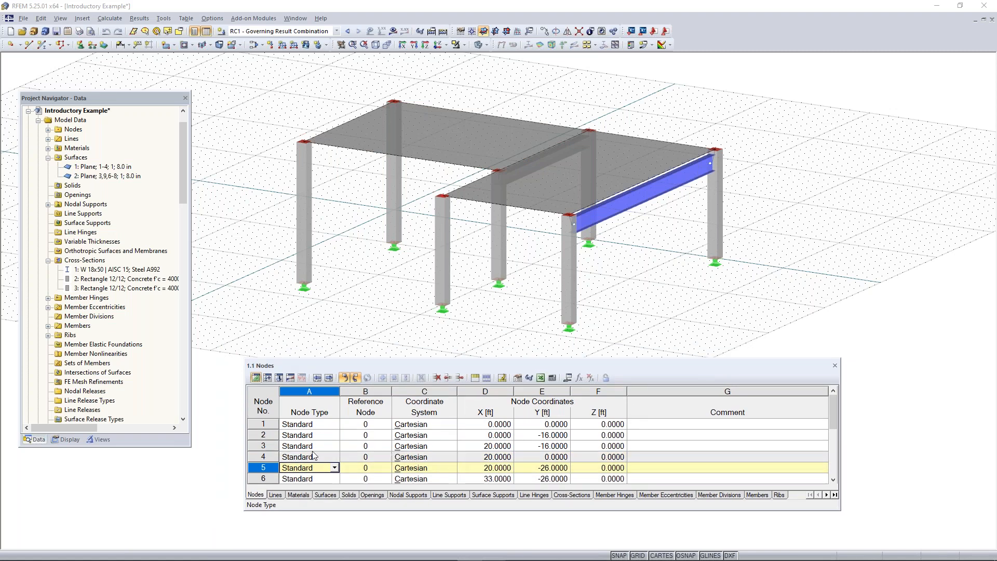
{"action": "left_click", "coordinate": [274, 495]}
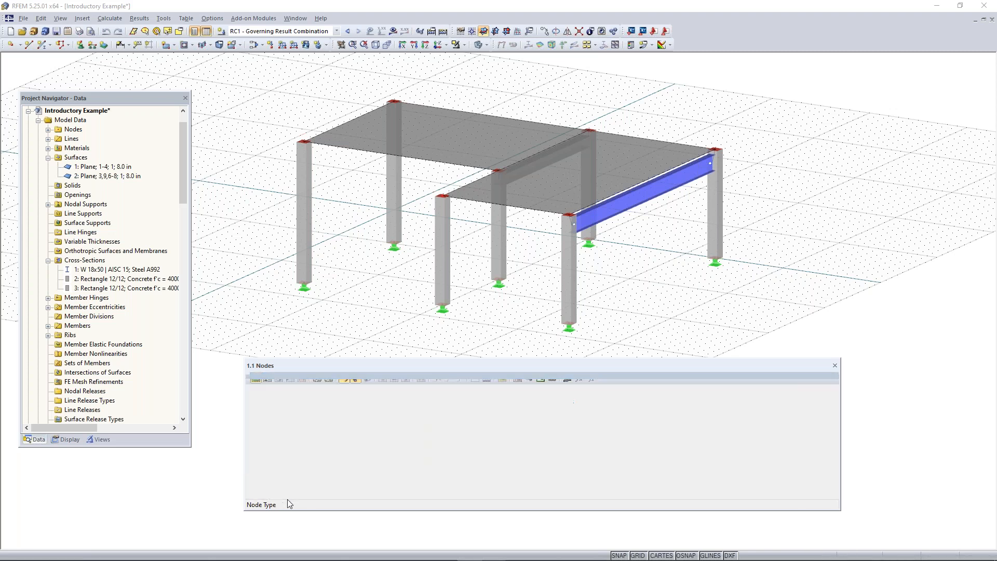
{"action": "left_click", "coordinate": [298, 495]}
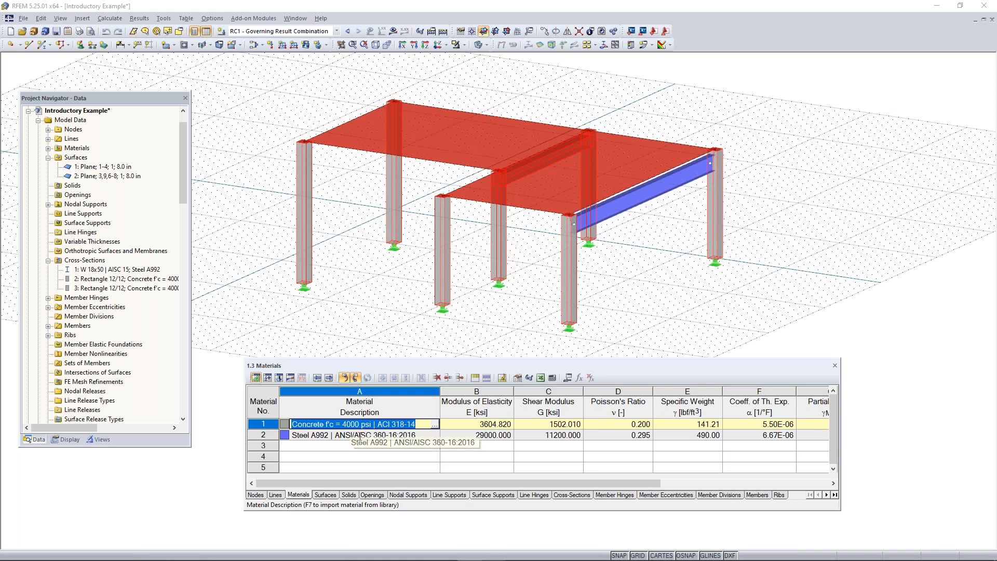
{"action": "left_click", "coordinate": [259, 494]}
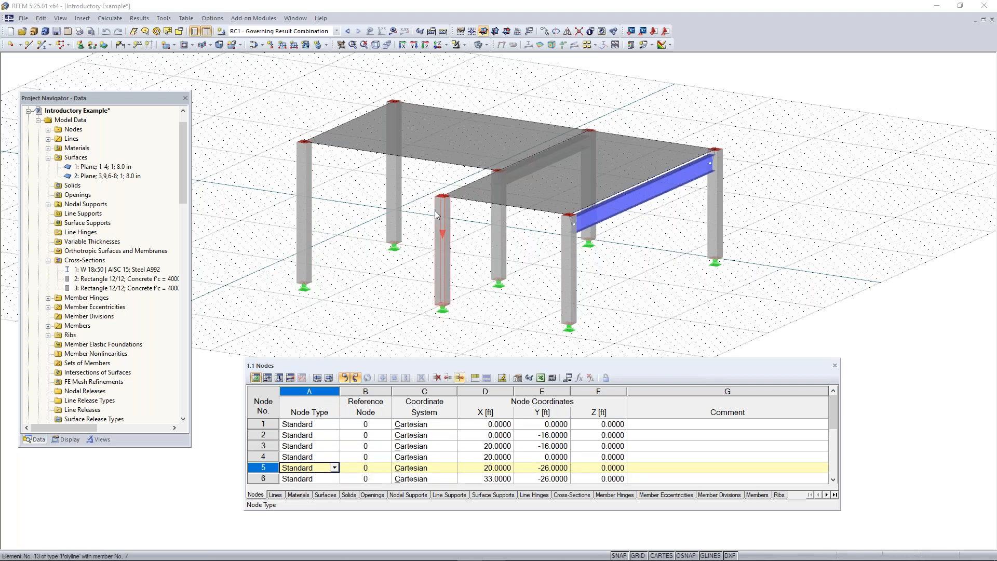
- Inspect the available configurations and settings in the Configuration Manager, then close it without changes
{"action": "scroll", "coordinate": [479, 260], "scroll_direction": "down", "scroll_amount": 1}
{"action": "middle_click_drag", "start_coordinate": [478, 260], "coordinate": [489, 270]}
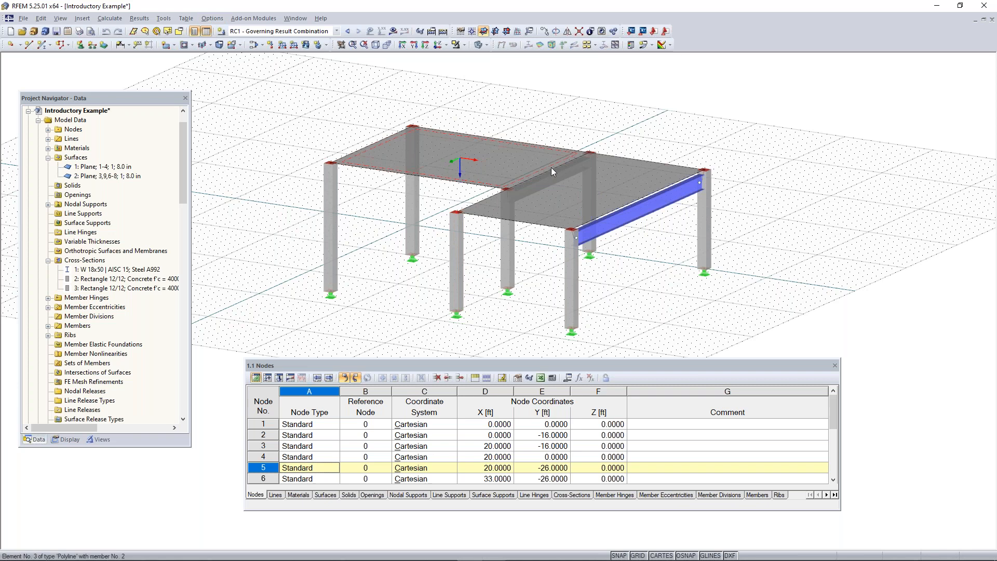
{"action": "left_click", "coordinate": [211, 20]}
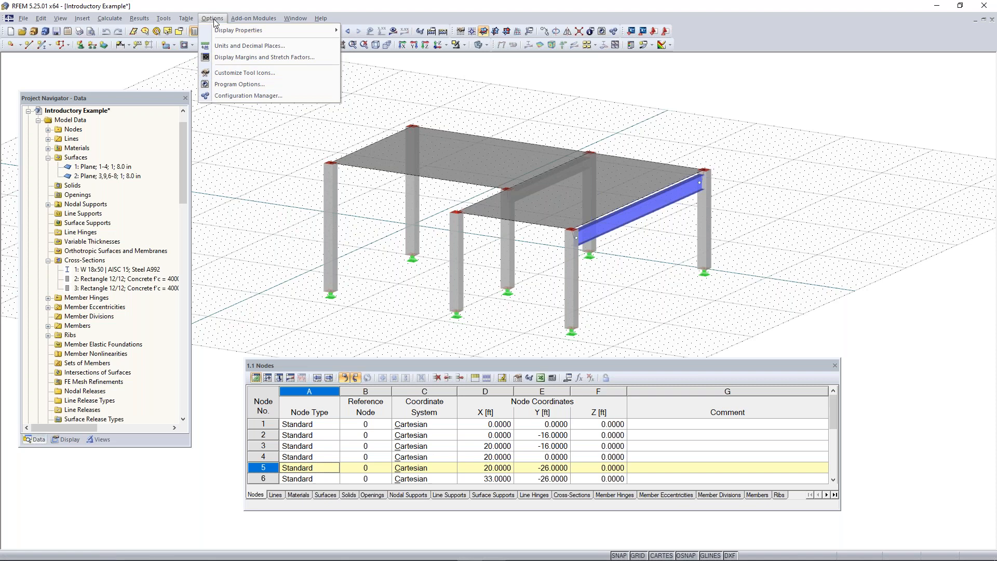
{"action": "left_click", "coordinate": [249, 102]}
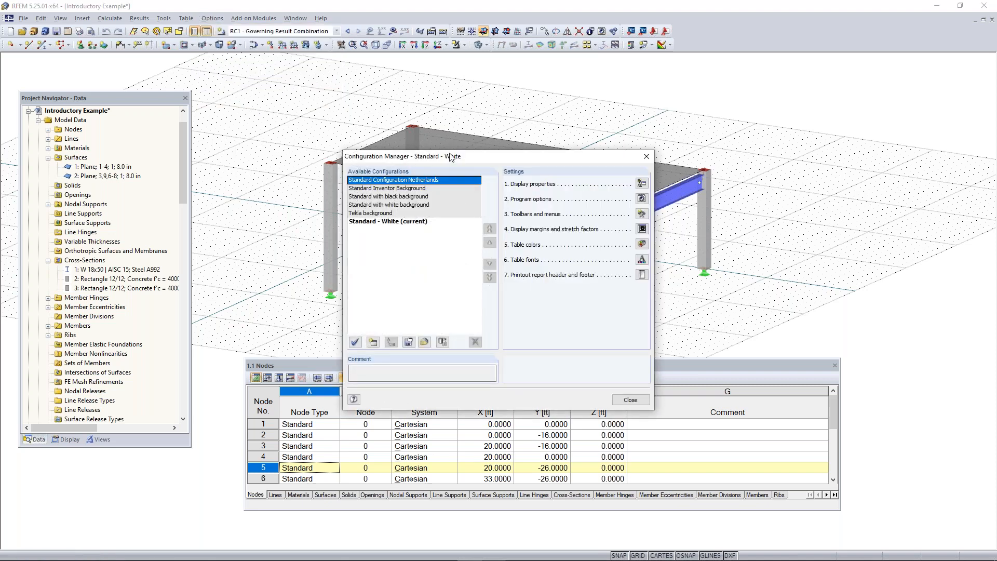
{"action": "left_click_drag", "start_coordinate": [451, 157], "coordinate": [440, 124]}
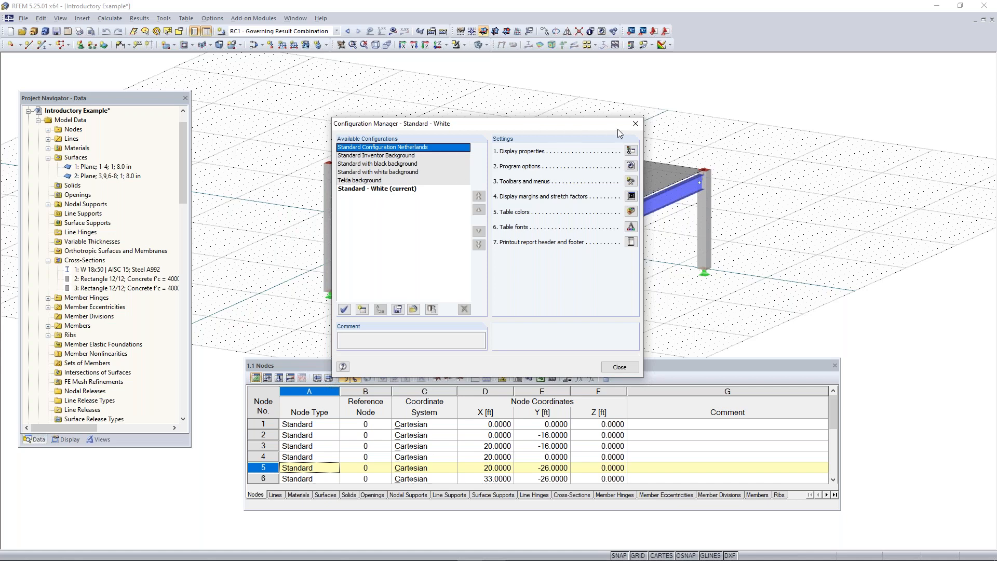
{"action": "left_click", "coordinate": [636, 128]}
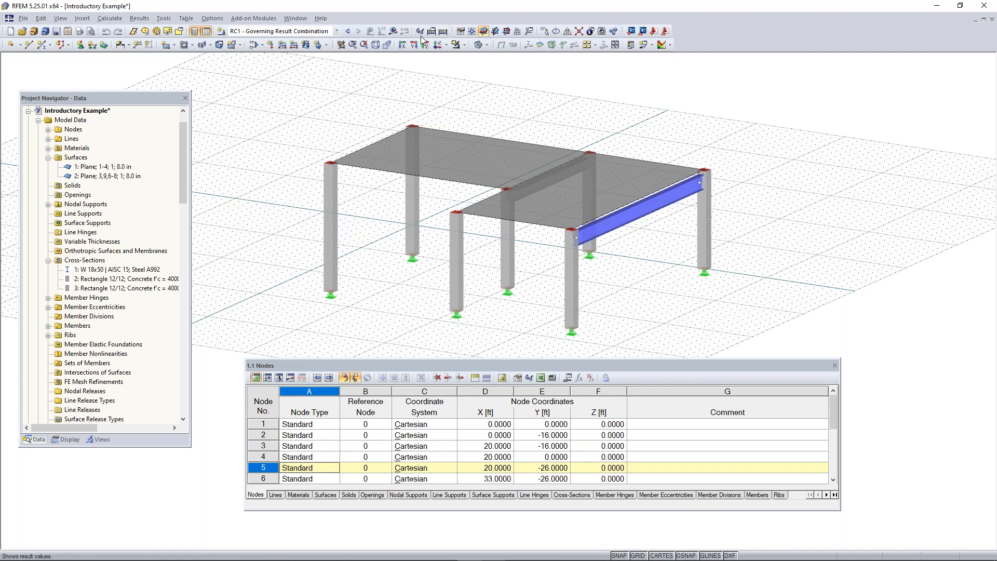
- Reset all toolbars and menus to their default arrangement and confirm the reset
{"action": "right_click", "coordinate": [690, 40]}
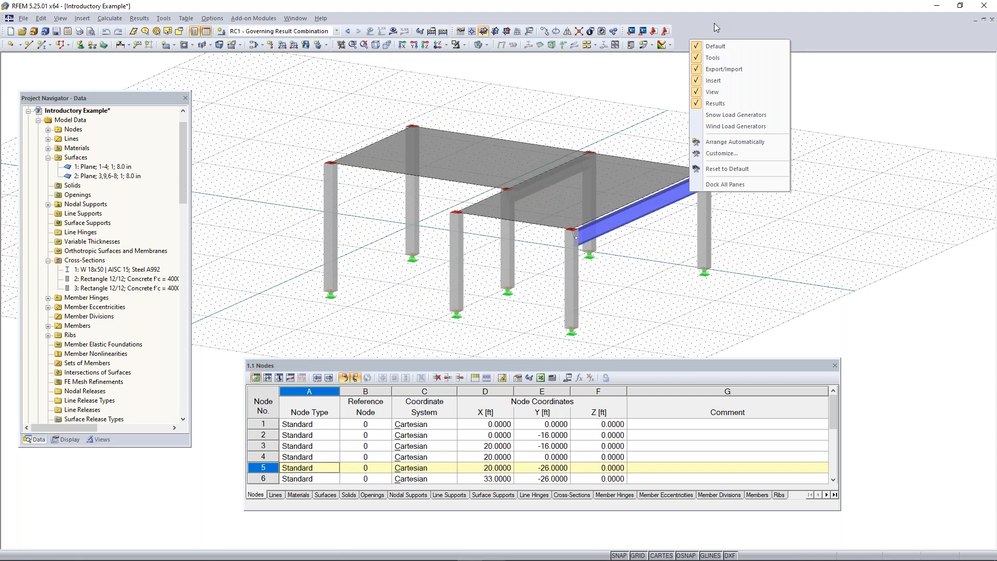
{"action": "left_click", "coordinate": [727, 170]}
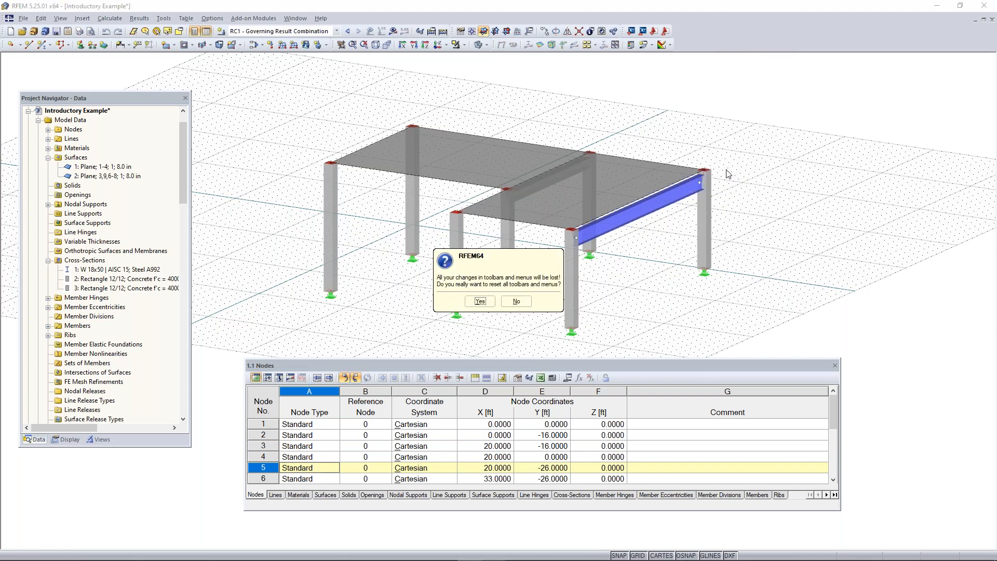
{"action": "left_click", "coordinate": [480, 301]}
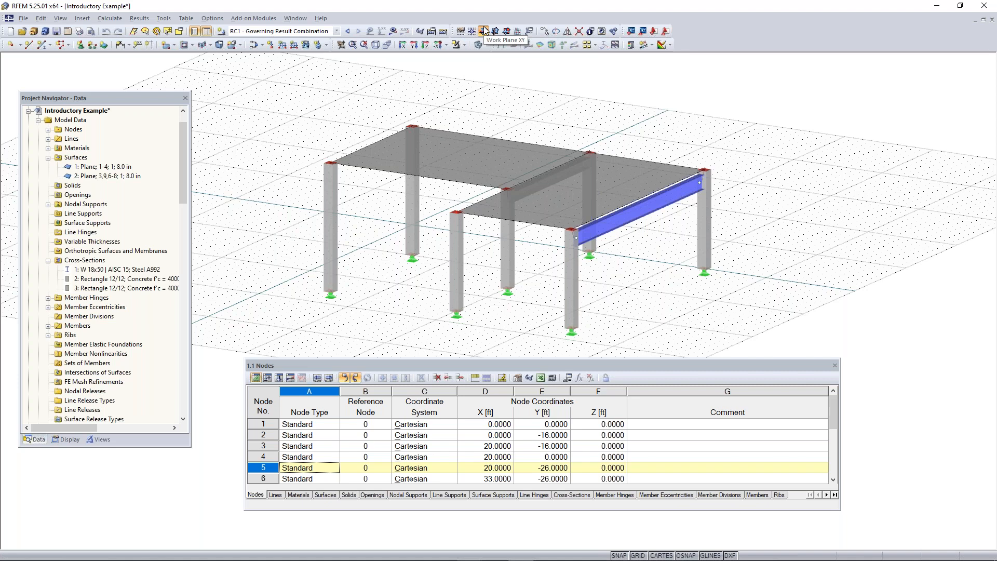
{"action": "left_click", "coordinate": [82, 19]}
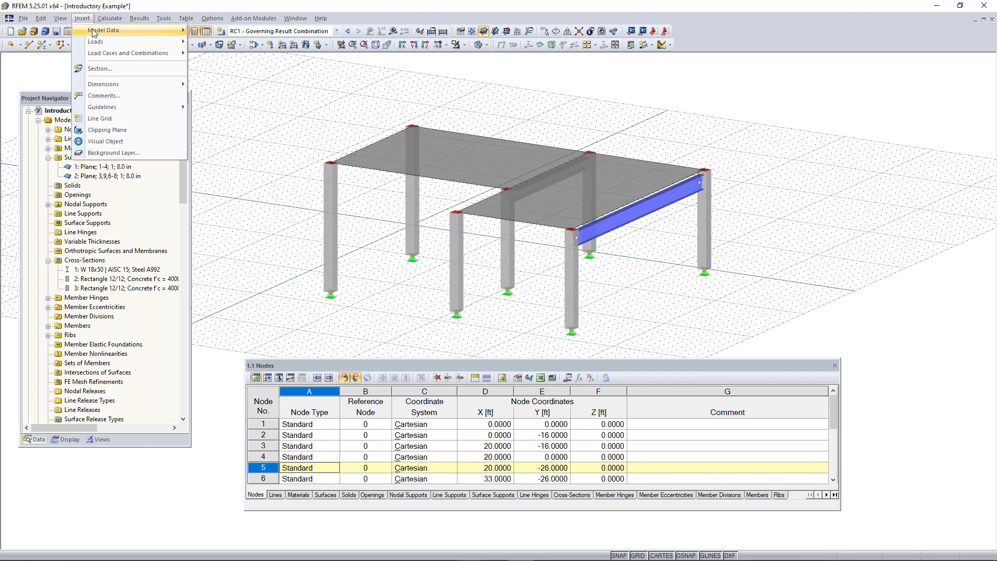
{"action": "mouse_move", "coordinate": [95, 33]}
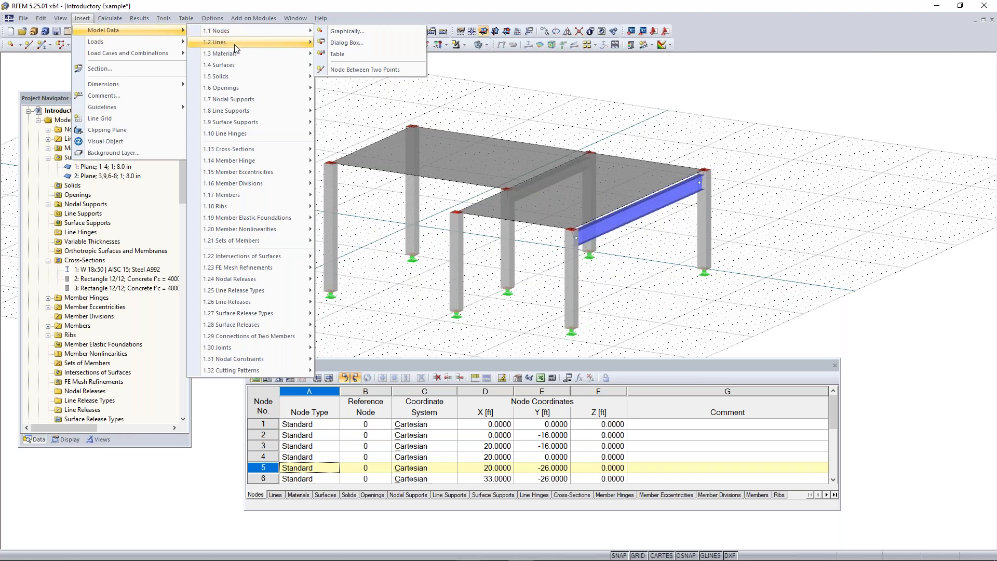
{"action": "mouse_move", "coordinate": [218, 76]}
{"action": "left_click", "coordinate": [449, 65]}
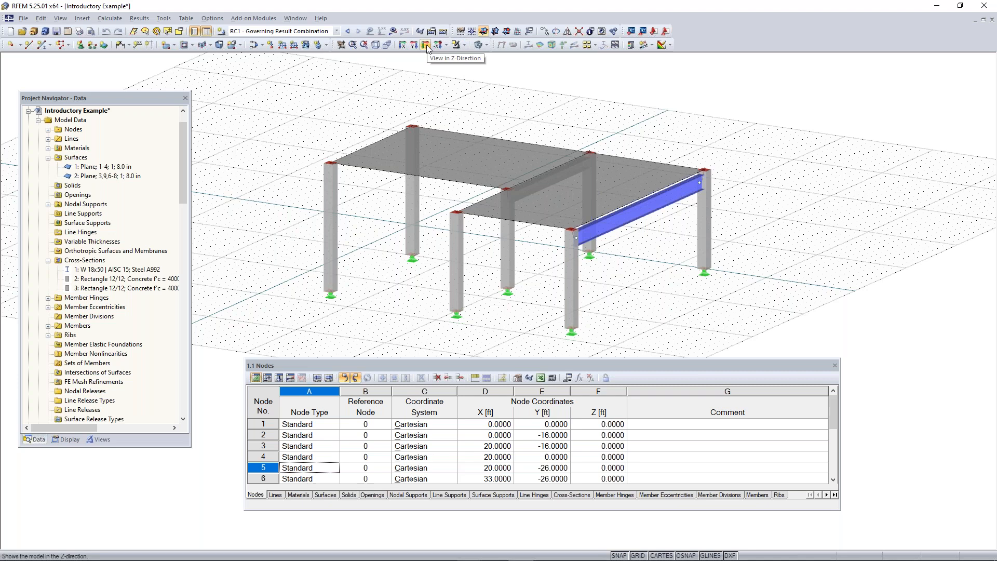
- View the model in the X, Y and Z directions, ending with the plan view
{"action": "left_click", "coordinate": [446, 46]}
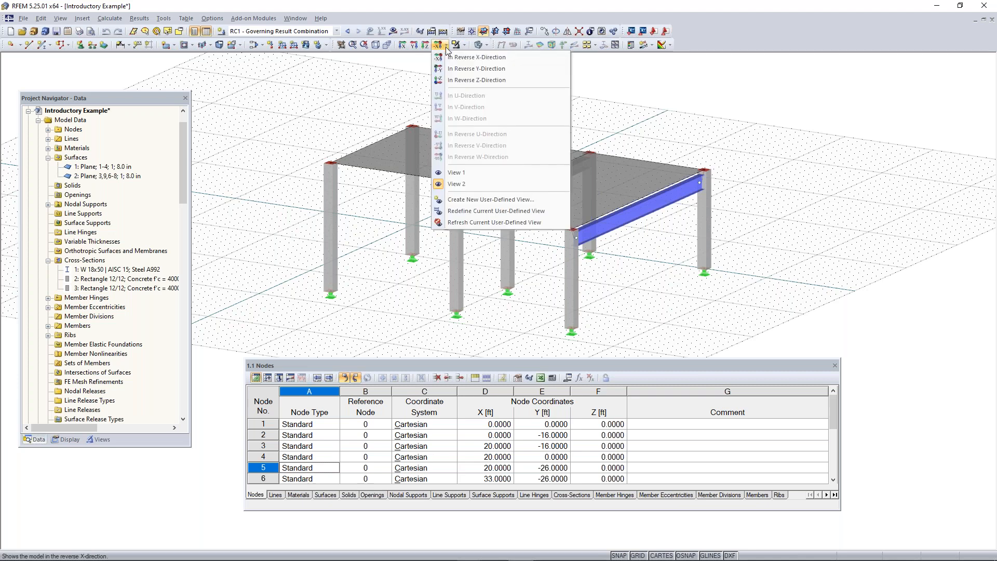
{"action": "left_click", "coordinate": [403, 45]}
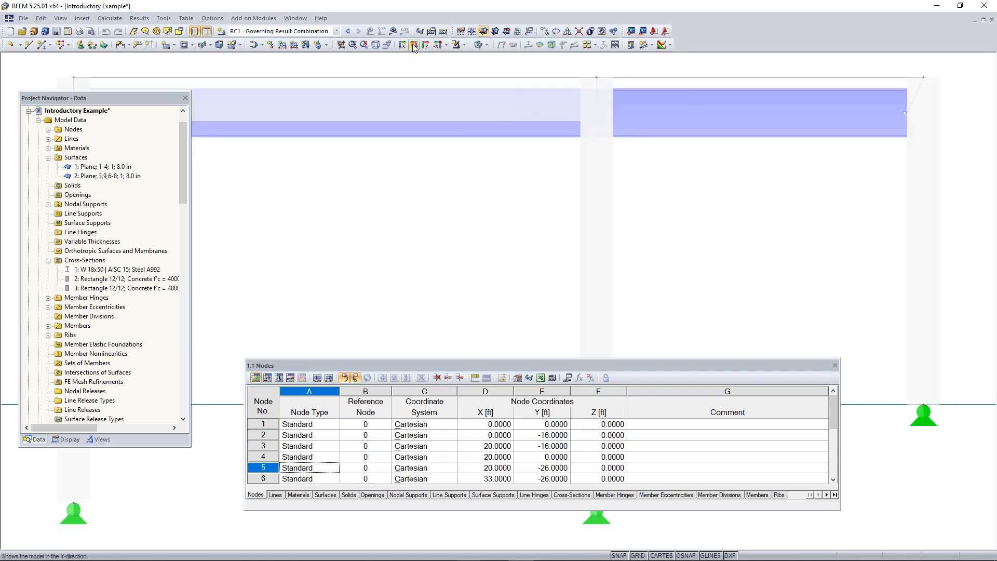
{"action": "scroll", "coordinate": [460, 136], "scroll_direction": "down", "scroll_amount": 5}
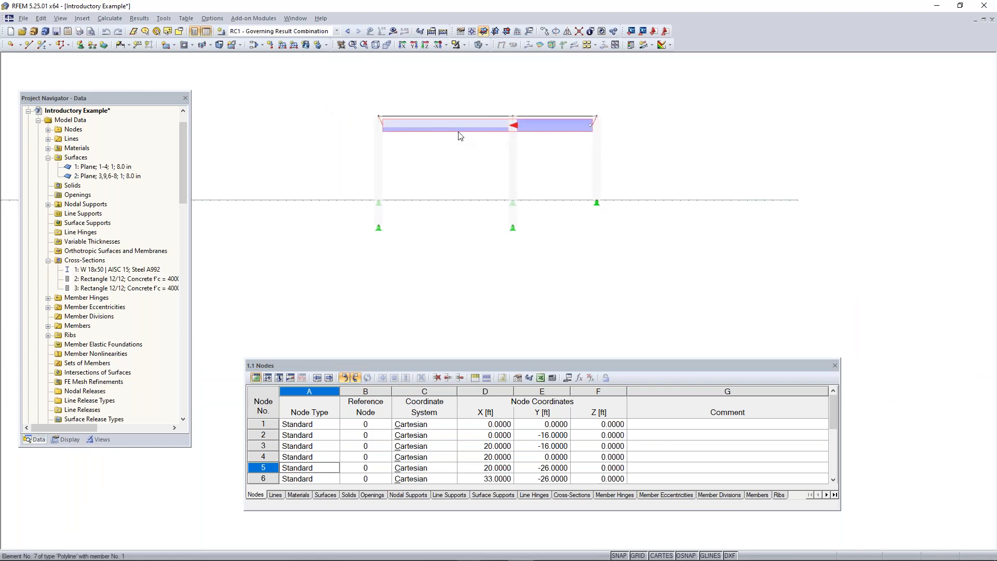
{"action": "left_click", "coordinate": [415, 45]}
{"action": "left_click", "coordinate": [425, 45]}
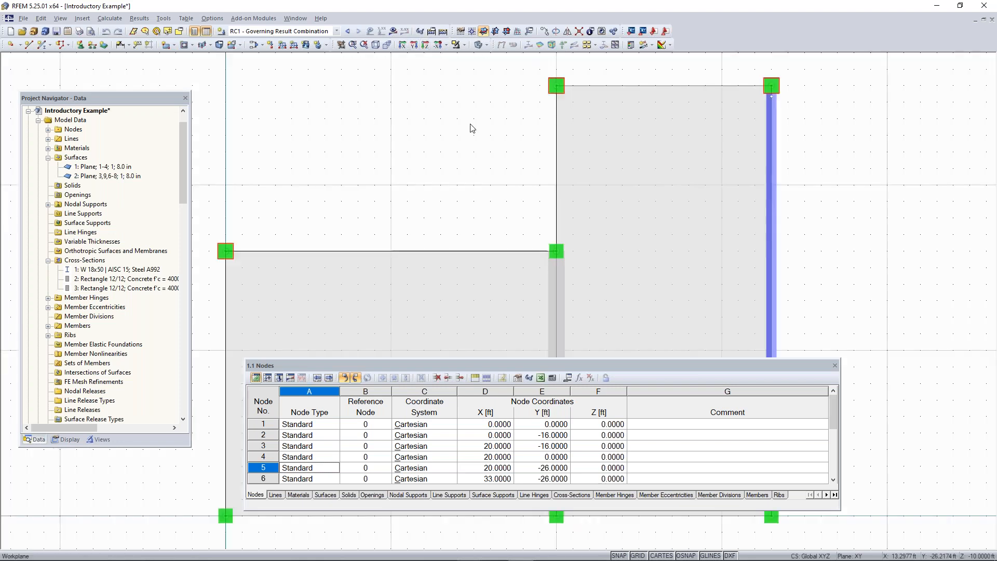
{"action": "scroll", "coordinate": [479, 169], "scroll_direction": "down", "scroll_amount": 4}
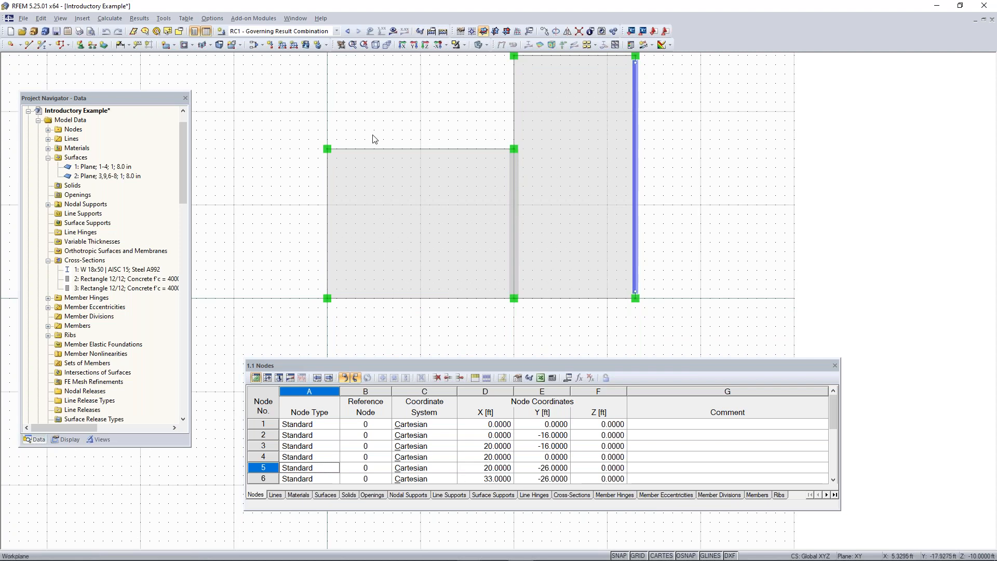
- Examine the add-on modules listed in the Project Navigator and the design categories in which they are grouped
{"action": "left_click_drag", "start_coordinate": [184, 149], "coordinate": [178, 261]}
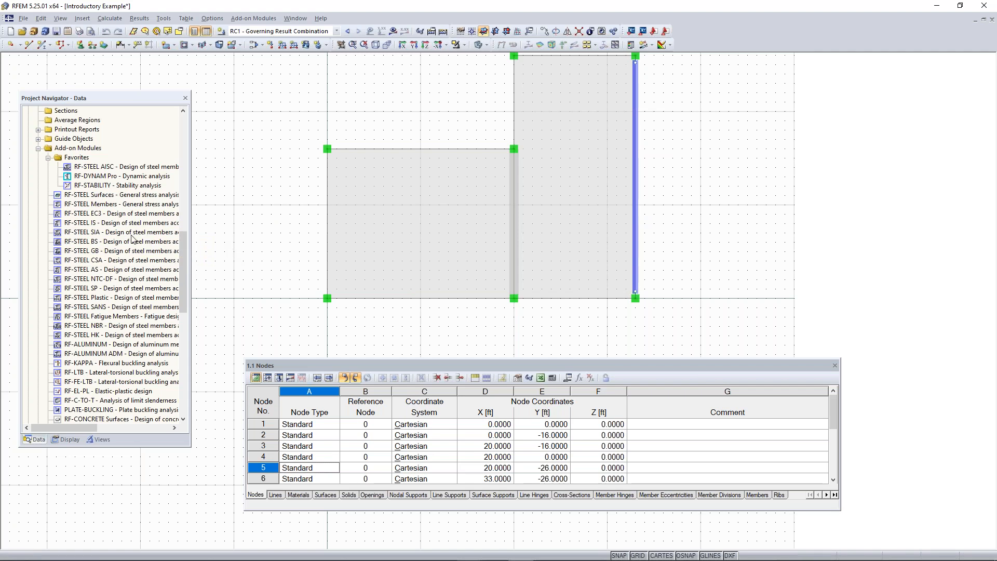
{"action": "scroll", "coordinate": [151, 208], "scroll_direction": "down", "scroll_amount": 1}
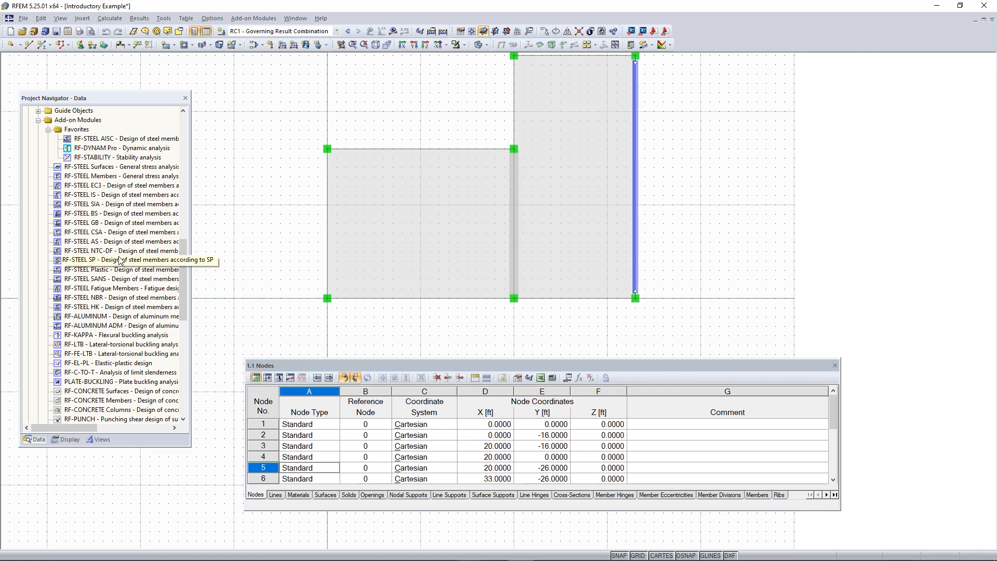
{"action": "scroll", "coordinate": [119, 259], "scroll_direction": "up", "scroll_amount": 2}
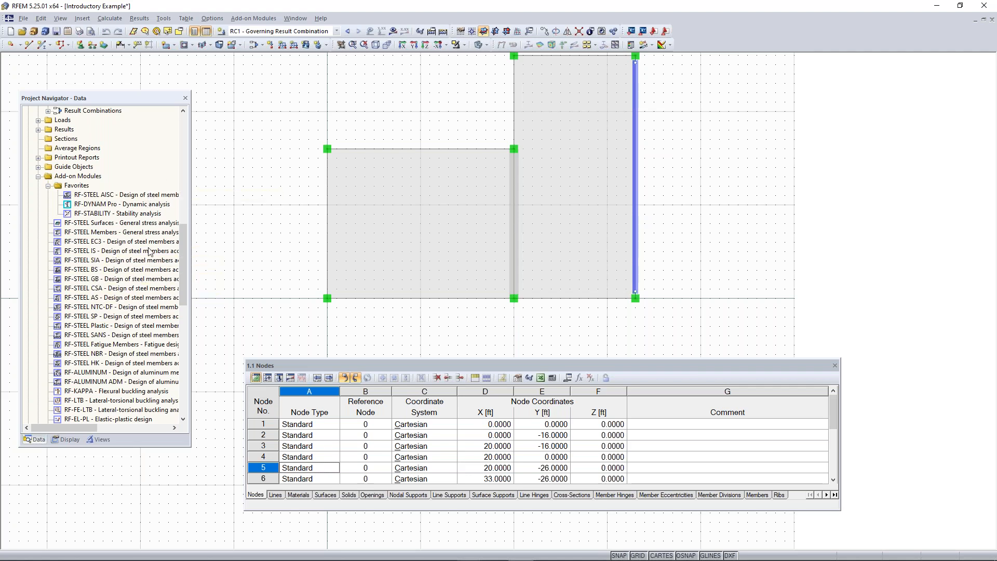
{"action": "scroll", "coordinate": [140, 304], "scroll_direction": "down", "scroll_amount": 3}
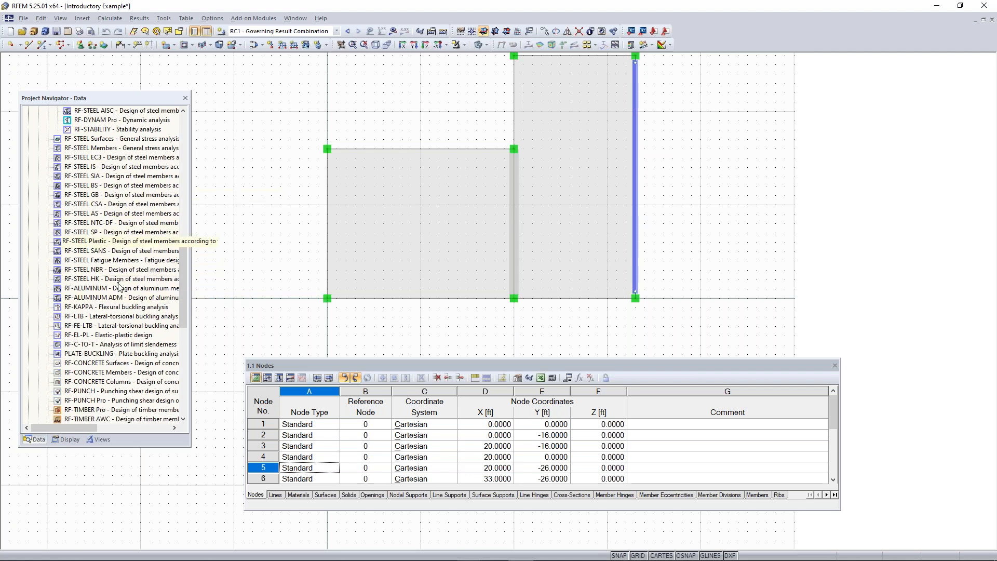
{"action": "scroll", "coordinate": [125, 244], "scroll_direction": "down", "scroll_amount": 1}
{"action": "scroll", "coordinate": [124, 244], "scroll_direction": "up", "scroll_amount": 5}
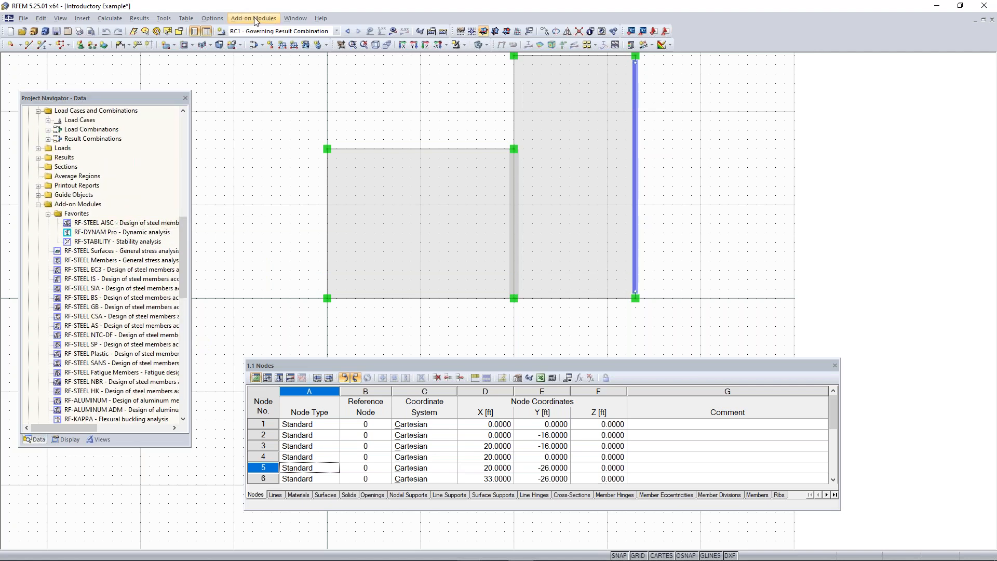
{"action": "left_click", "coordinate": [254, 19]}
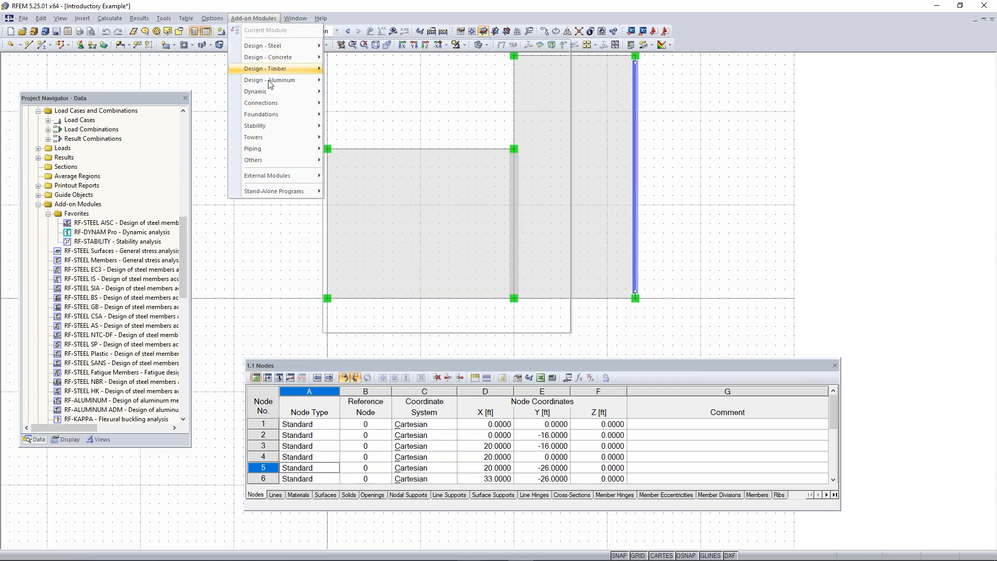
{"action": "left_click", "coordinate": [212, 74]}
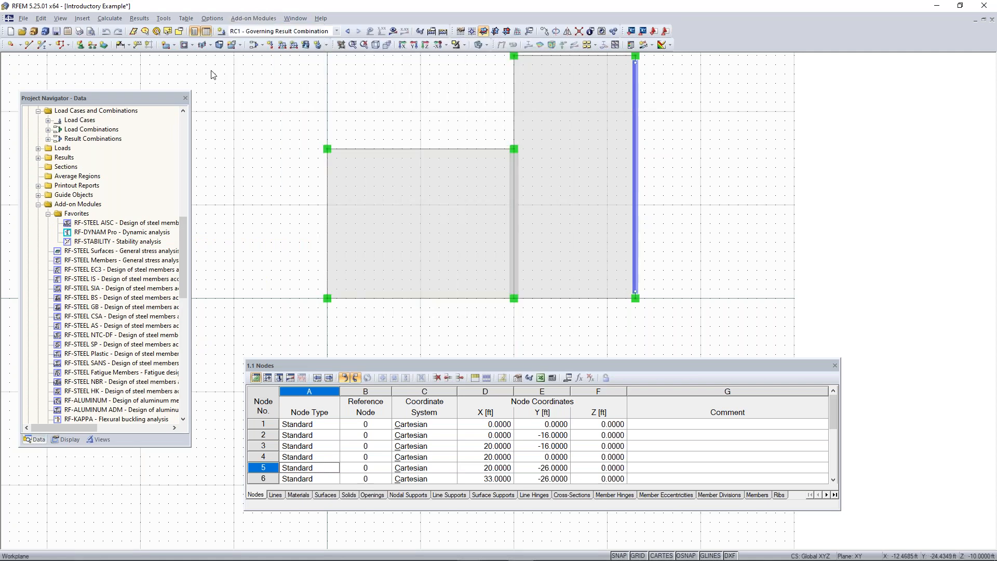
- Reposition the Project Navigator with its display settings shown, and return the model to the isometric view
{"action": "left_click_drag", "start_coordinate": [132, 98], "coordinate": [148, 73]}
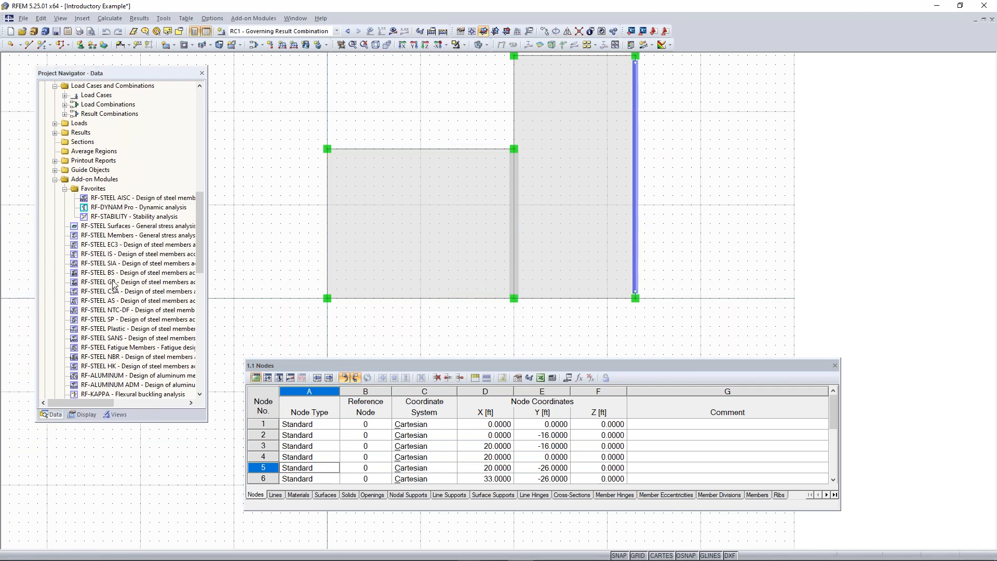
{"action": "left_click", "coordinate": [82, 414]}
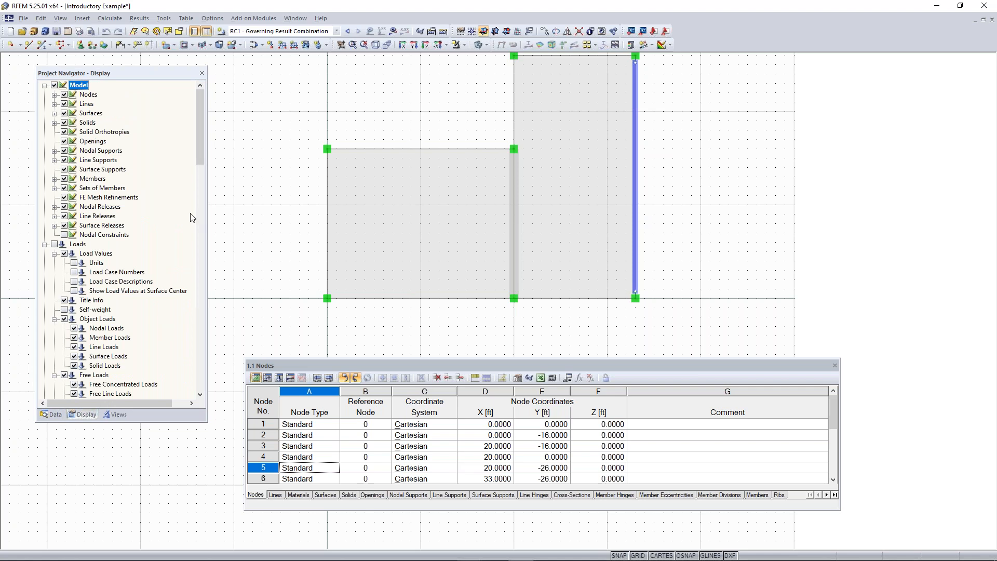
{"action": "left_click", "coordinate": [376, 45]}
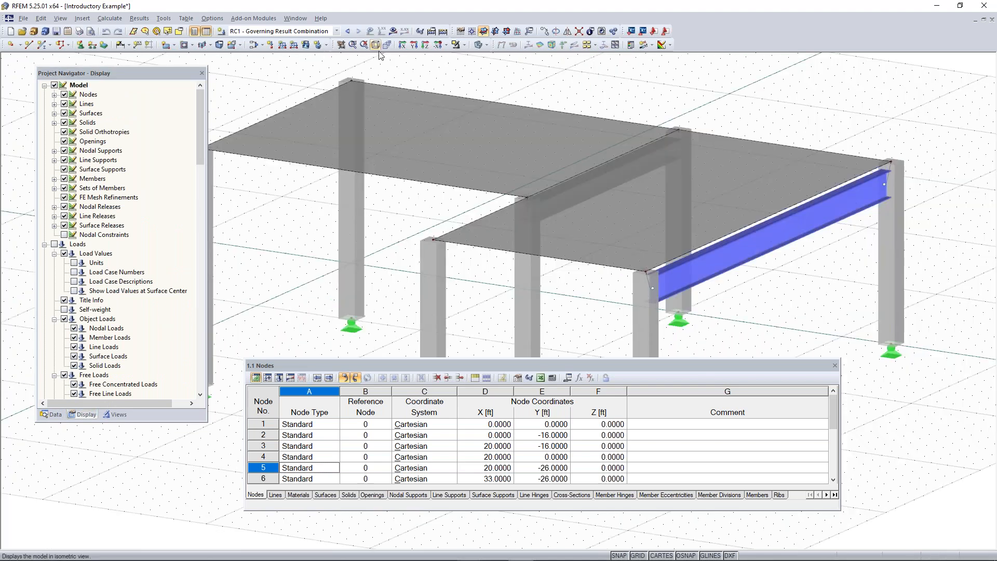
- Hide the surfaces through the model display settings and show them again
{"action": "scroll", "coordinate": [442, 182], "scroll_direction": "down", "scroll_amount": 3}
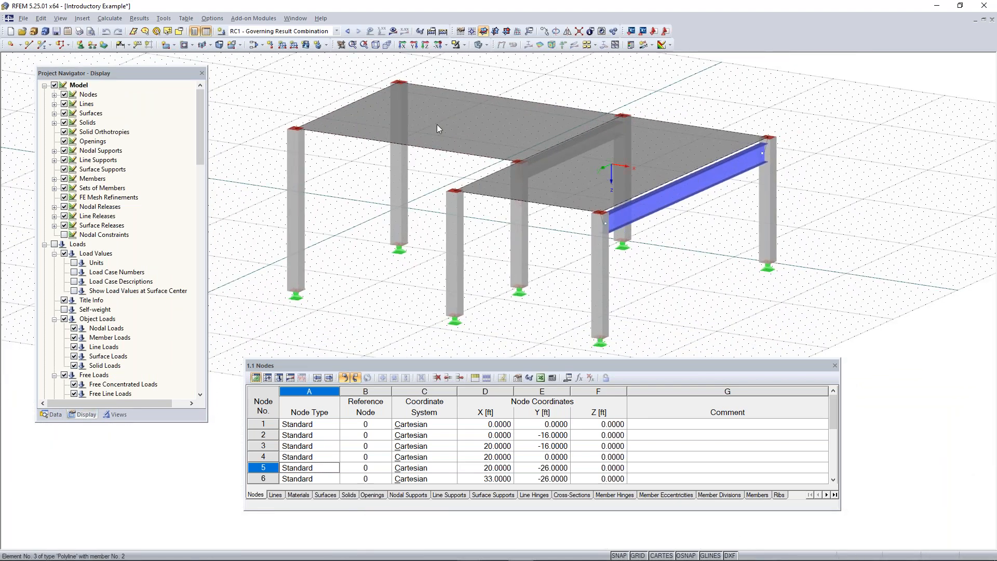
{"action": "left_click", "coordinate": [64, 113]}
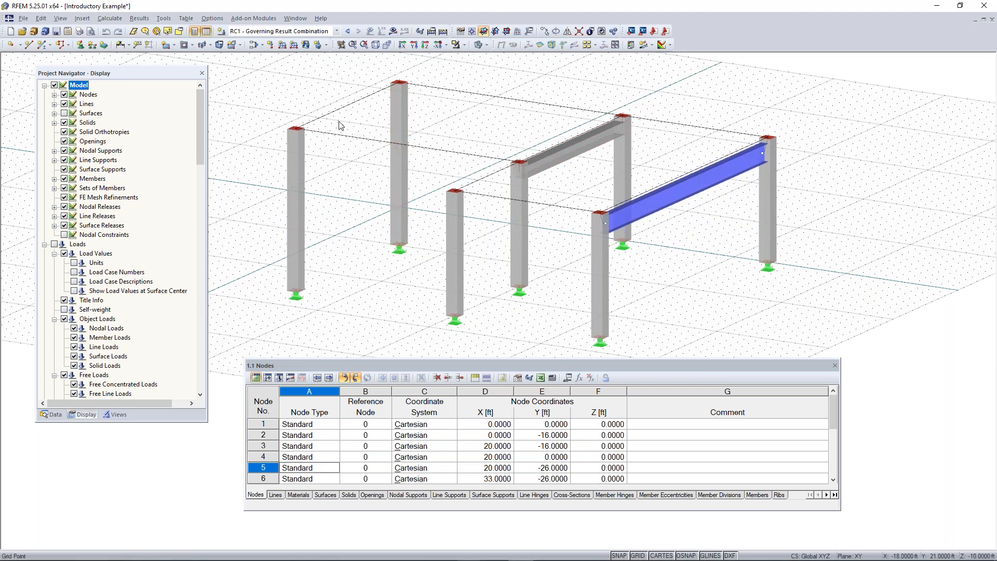
{"action": "left_click", "coordinate": [64, 113]}
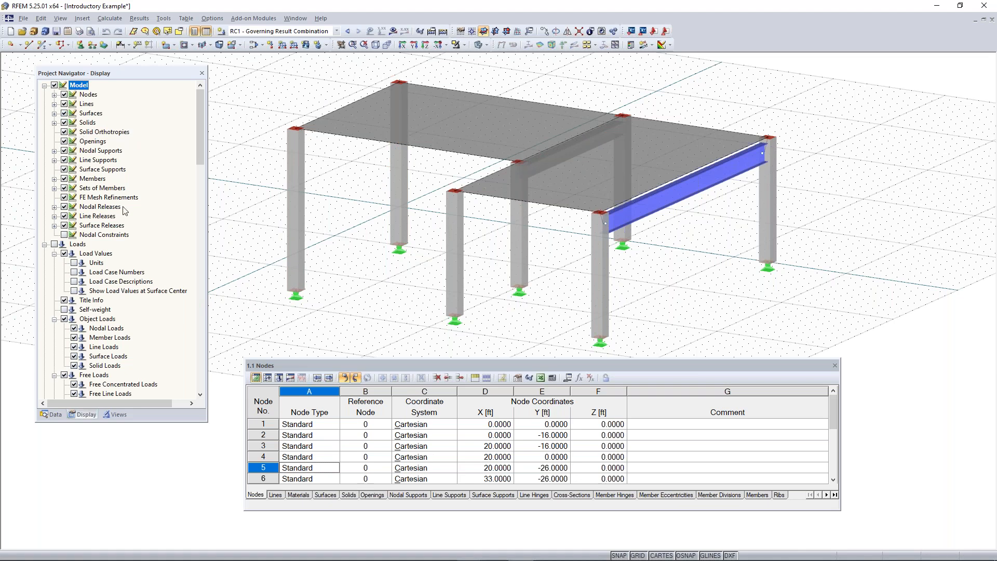
- Examine the load display settings, collapse the Model and Loads categories, and examine the result display options
{"action": "scroll", "coordinate": [123, 210], "scroll_direction": "down", "scroll_amount": 5}
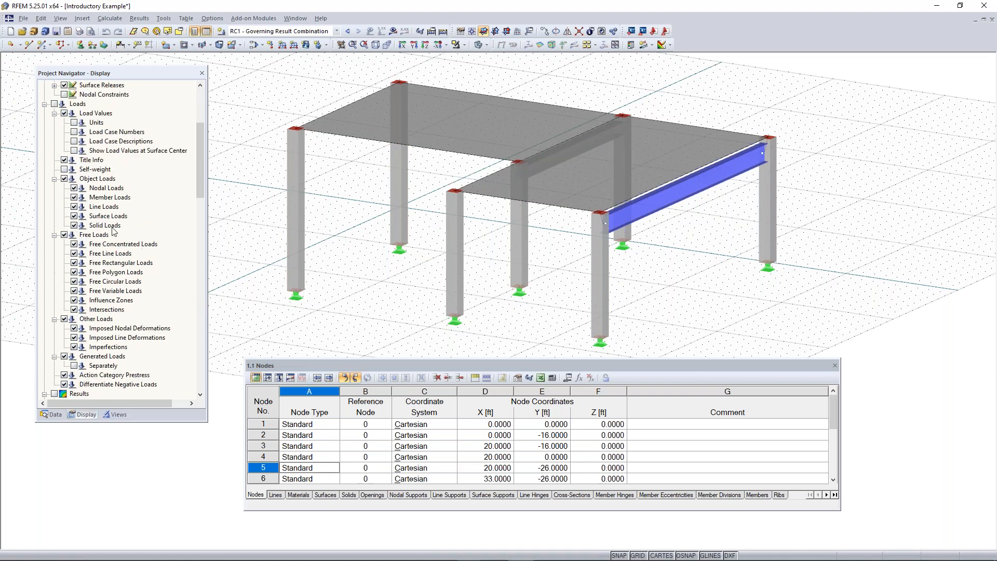
{"action": "scroll", "coordinate": [57, 113], "scroll_direction": "up", "scroll_amount": 5}
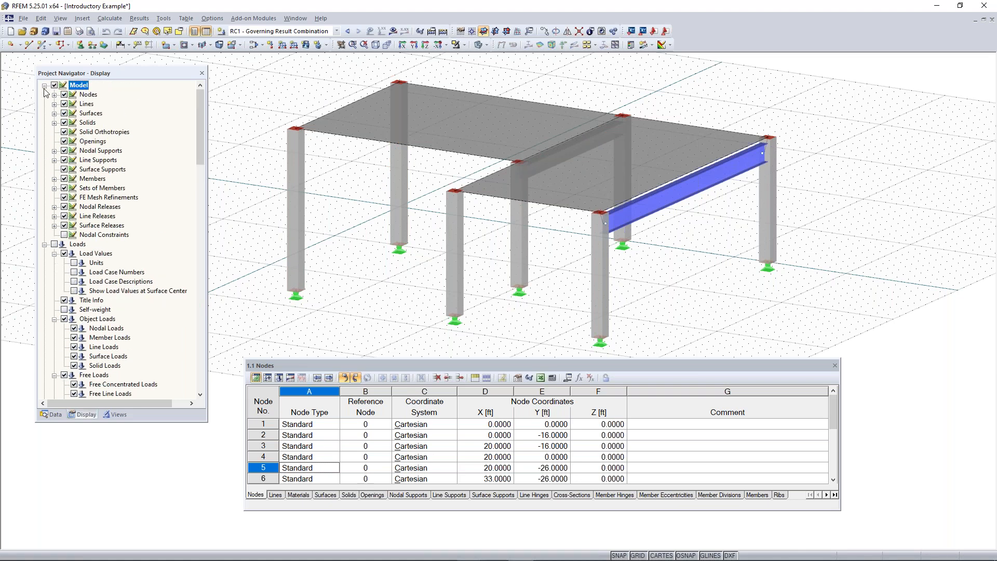
{"action": "left_click", "coordinate": [45, 86]}
{"action": "left_click", "coordinate": [45, 94]}
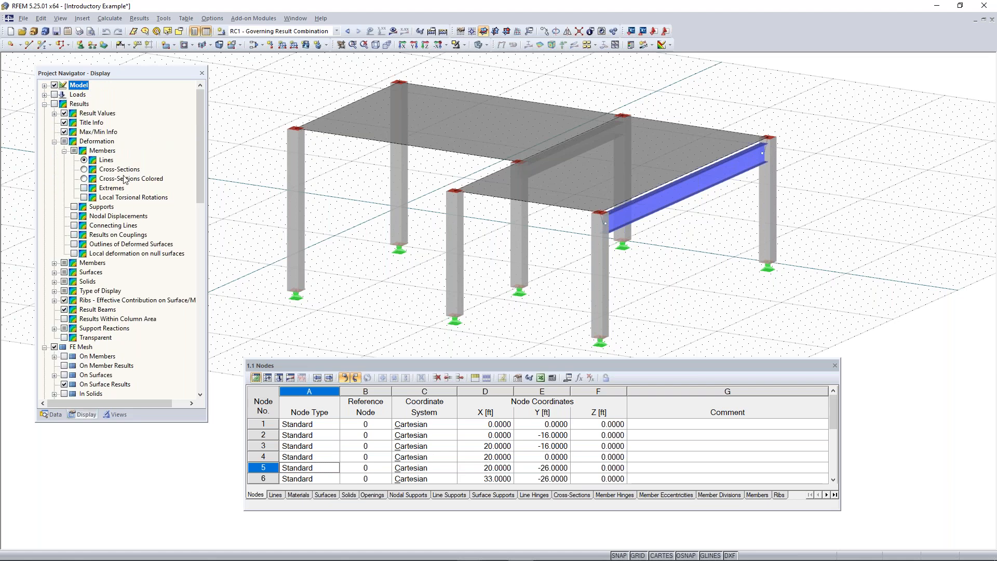
{"action": "scroll", "coordinate": [137, 229], "scroll_direction": "down", "scroll_amount": 1}
{"action": "scroll", "coordinate": [95, 235], "scroll_direction": "up", "scroll_amount": 1}
- Activate the visibilities in the Views navigator and examine the generated group of members by cross-section
{"action": "left_click", "coordinate": [115, 414]}
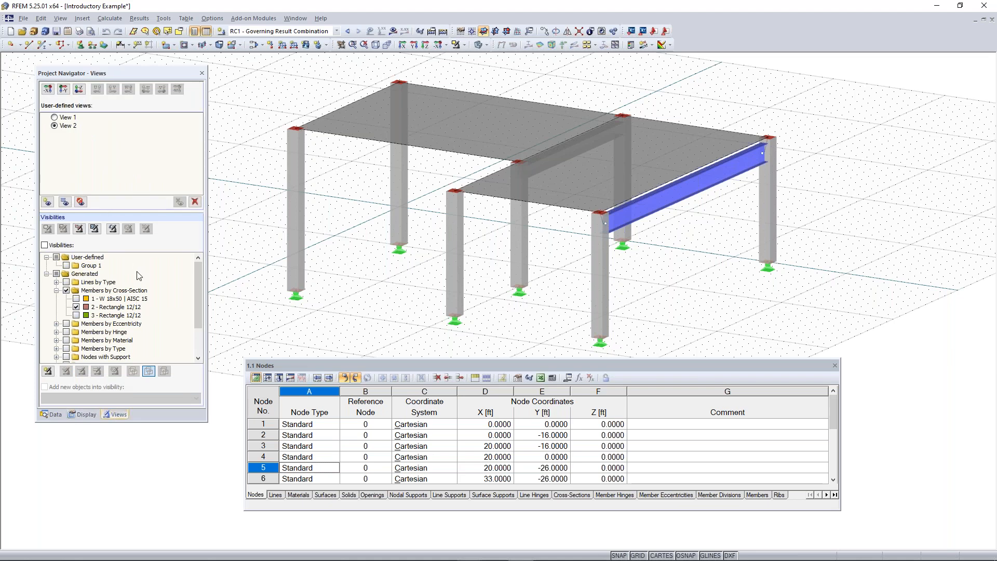
{"action": "left_click", "coordinate": [45, 246]}
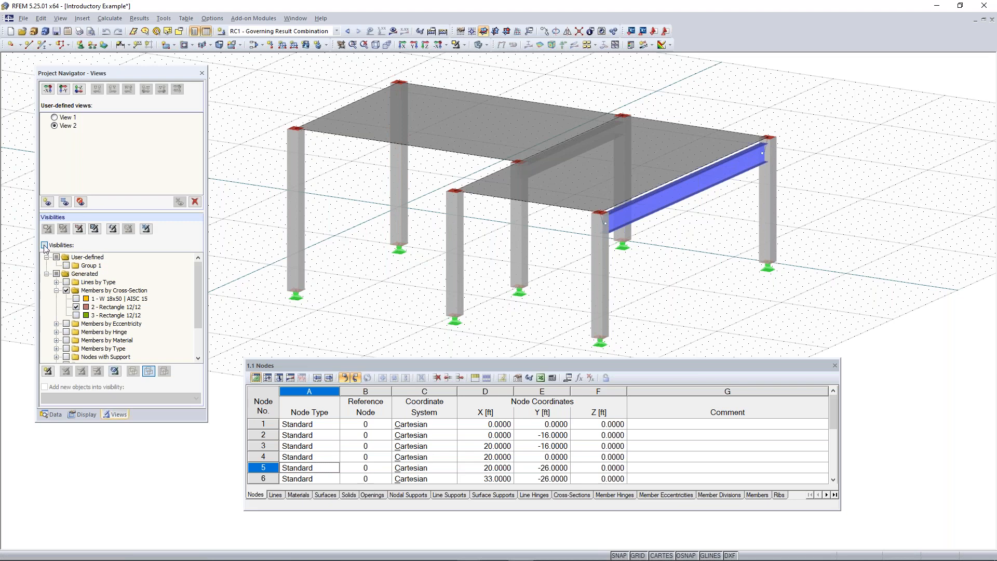
{"action": "left_click", "coordinate": [108, 292]}
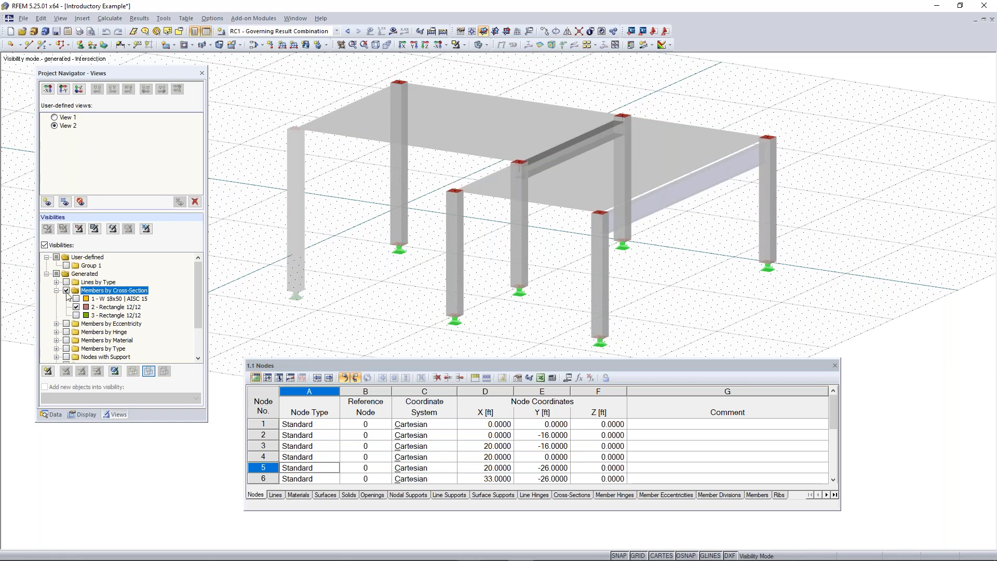
{"action": "scroll", "coordinate": [67, 296], "scroll_direction": "down", "scroll_amount": 2}
{"action": "scroll", "coordinate": [68, 296], "scroll_direction": "up", "scroll_amount": 2}
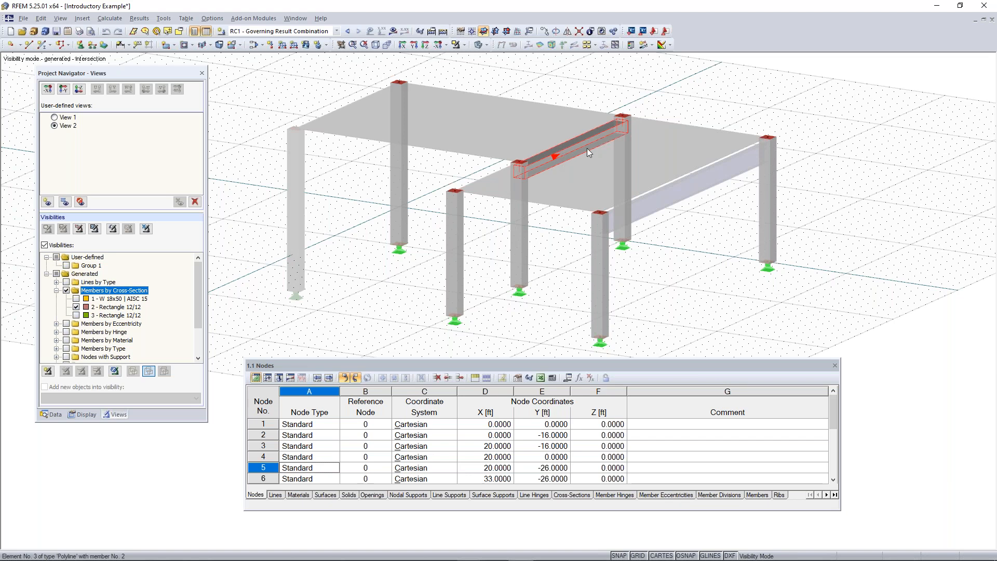
- Clear the 2 - Rectangle 12/12 cross-section filter and show only members of material 2 - Steel A992
{"action": "left_click", "coordinate": [76, 308]}
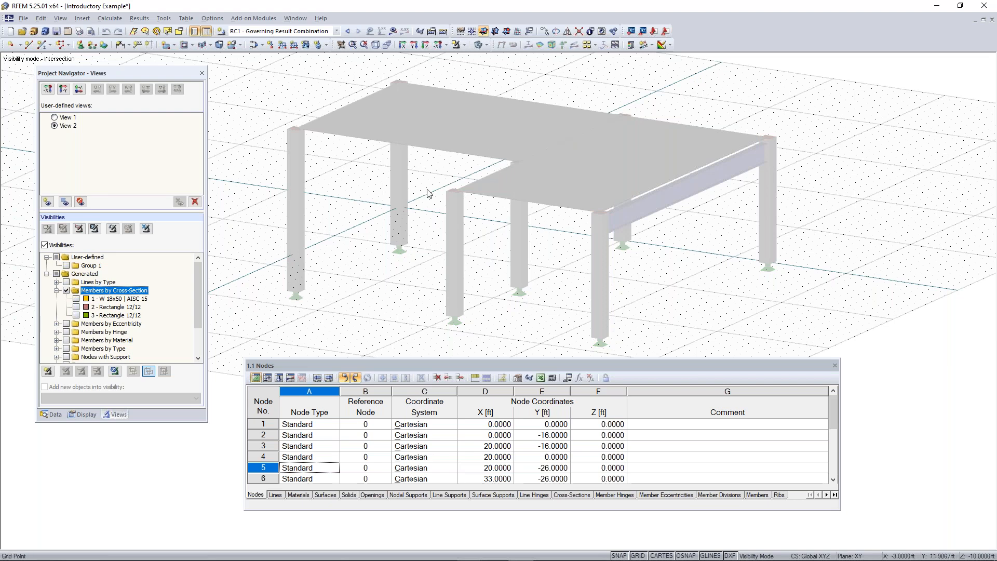
{"action": "left_click", "coordinate": [56, 291]}
{"action": "left_click", "coordinate": [66, 315]}
{"action": "left_click", "coordinate": [56, 315]}
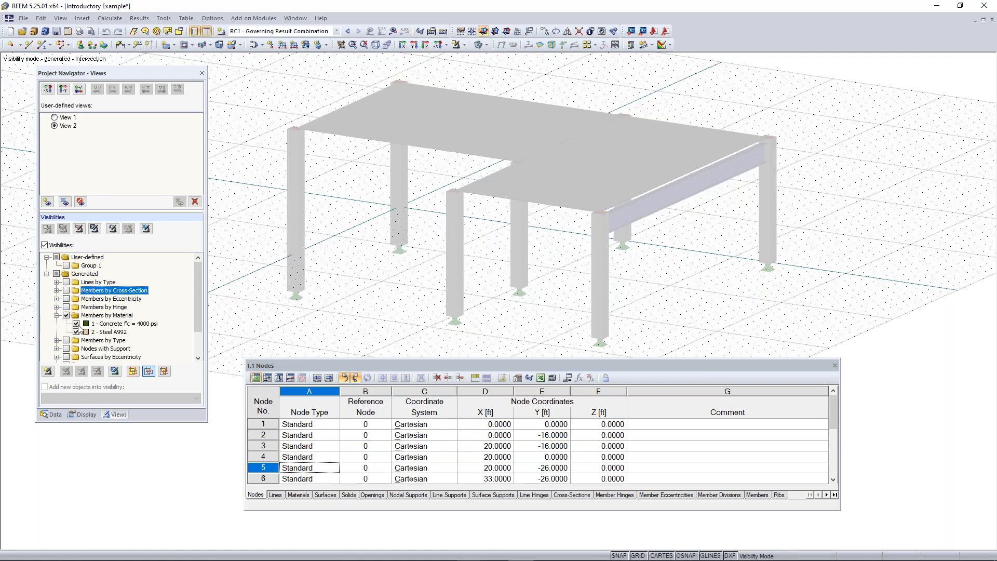
{"action": "left_click", "coordinate": [76, 323]}
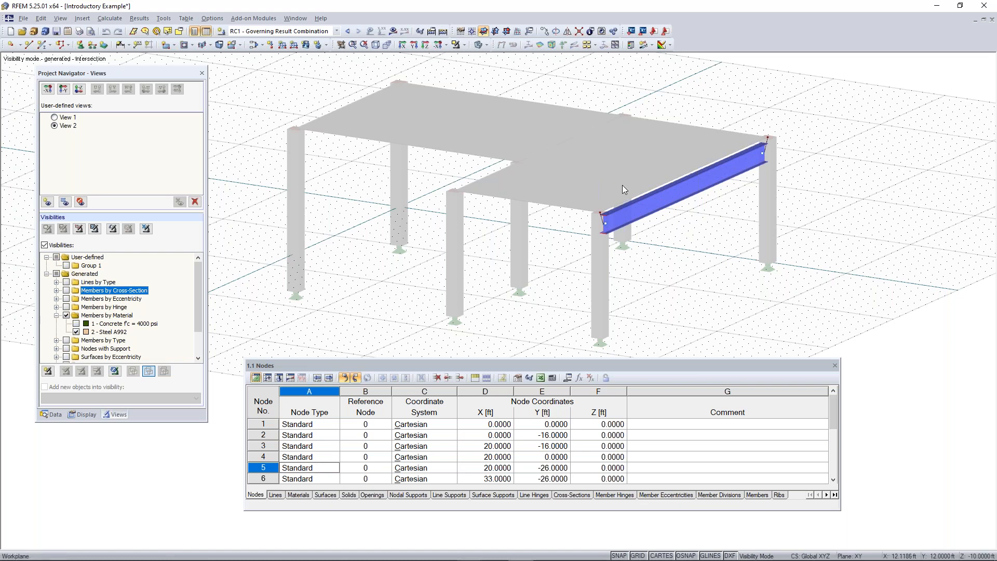
- Turn off the display of hidden objects in the background so only the steel beam is drawn
{"action": "left_click", "coordinate": [683, 181]}
{"action": "middle_click_drag", "start_coordinate": [465, 274], "coordinate": [438, 295], "text": "ctrl"}
{"action": "right_click", "coordinate": [438, 295]}
{"action": "left_click", "coordinate": [409, 182]}
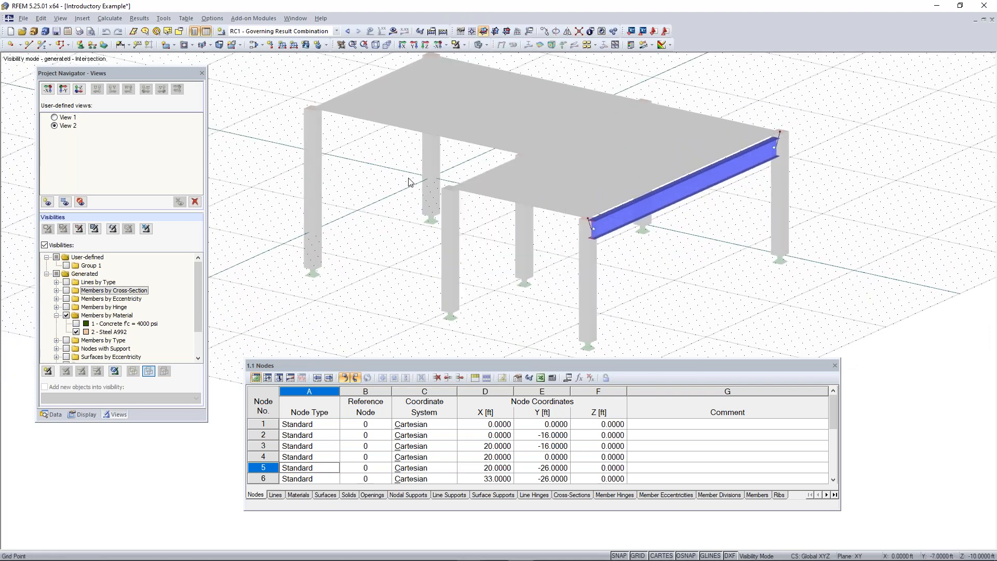
{"action": "right_click", "coordinate": [386, 178]}
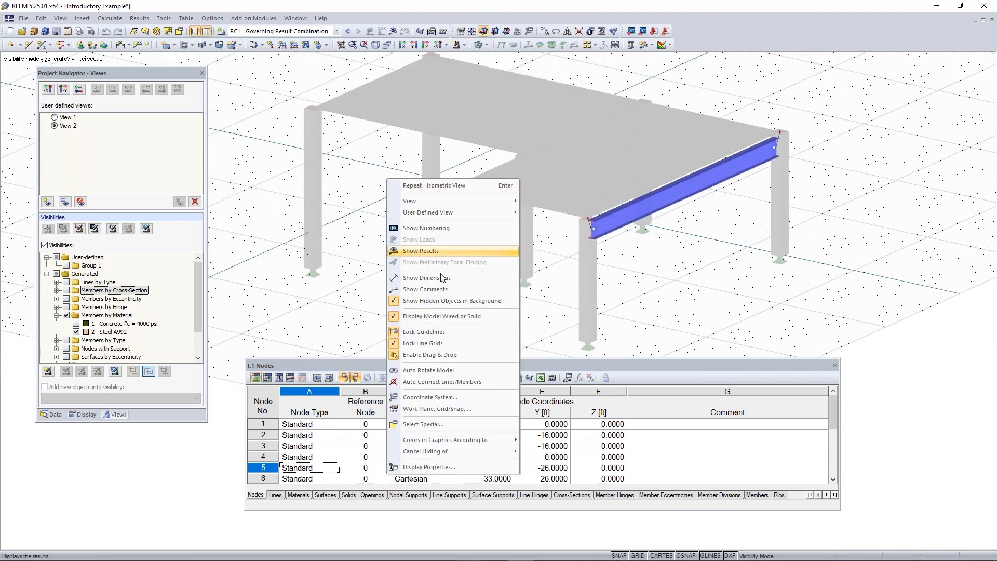
{"action": "left_click", "coordinate": [442, 301]}
{"action": "middle_click_drag", "start_coordinate": [738, 260], "coordinate": [571, 266]}
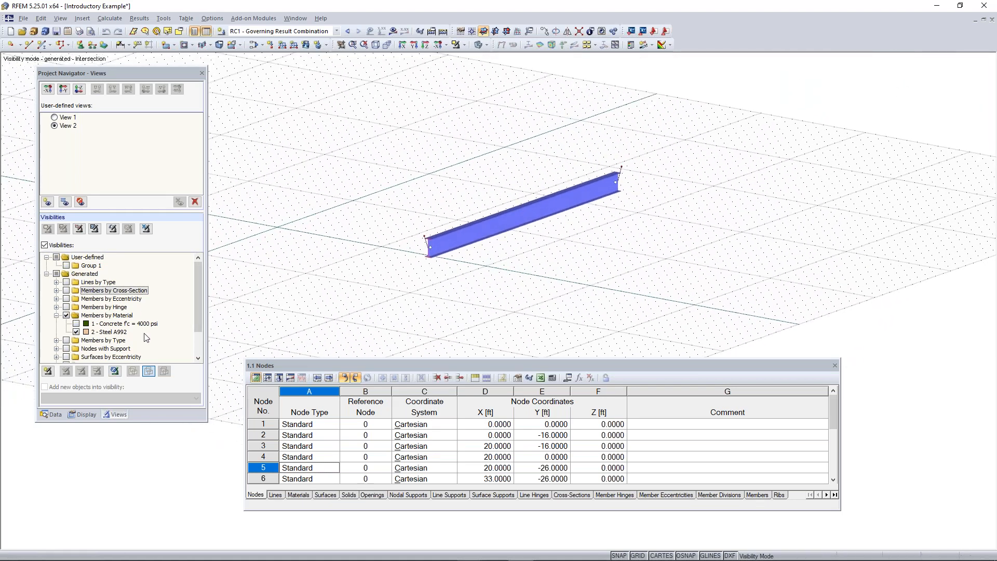
- Deactivate the visibilities to display the whole structure
{"action": "left_click", "coordinate": [54, 246]}
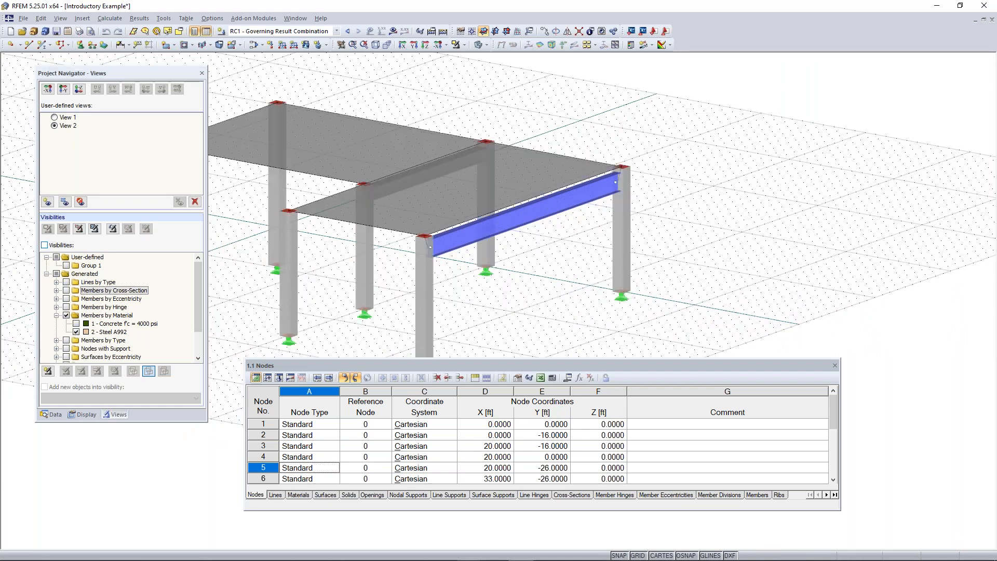
{"action": "middle_click_drag", "start_coordinate": [424, 239], "coordinate": [581, 226], "text": "ctrl"}
{"action": "scroll", "coordinate": [490, 251], "scroll_direction": "down", "scroll_amount": 2}
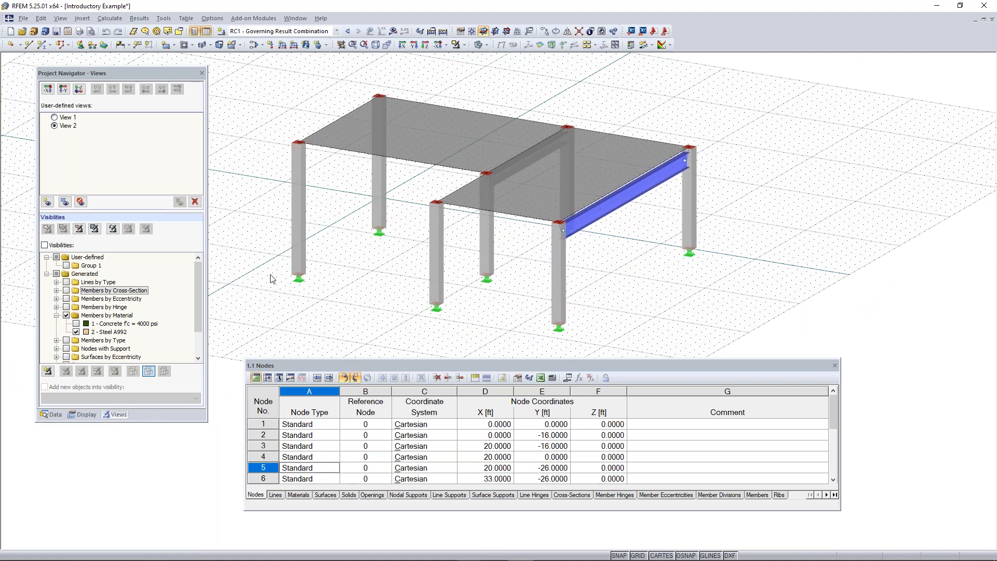
- Show the RC1 results, examine the member and surface categories in the Results navigator, and switch the results off
{"action": "left_click", "coordinate": [393, 32]}
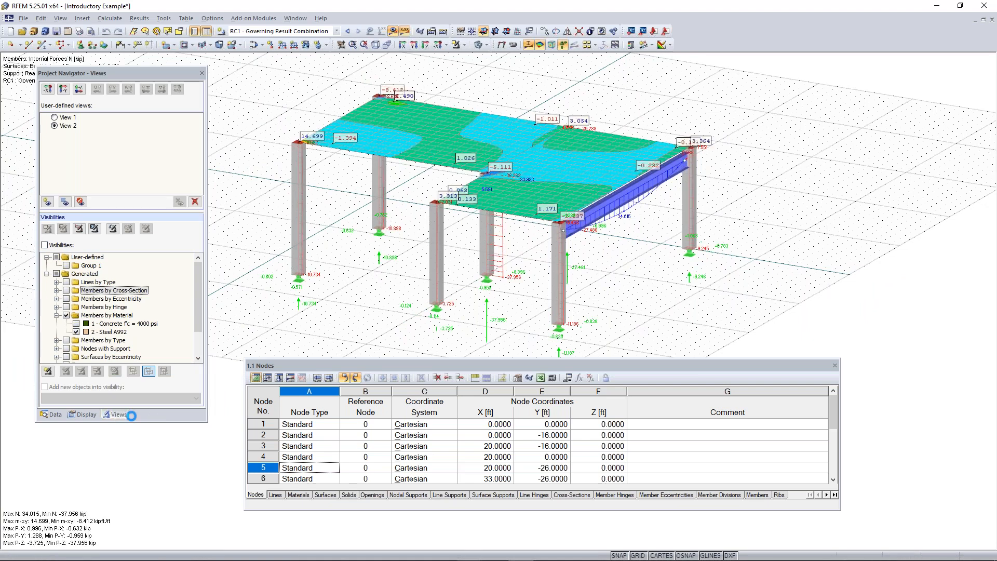
{"action": "left_click", "coordinate": [146, 415]}
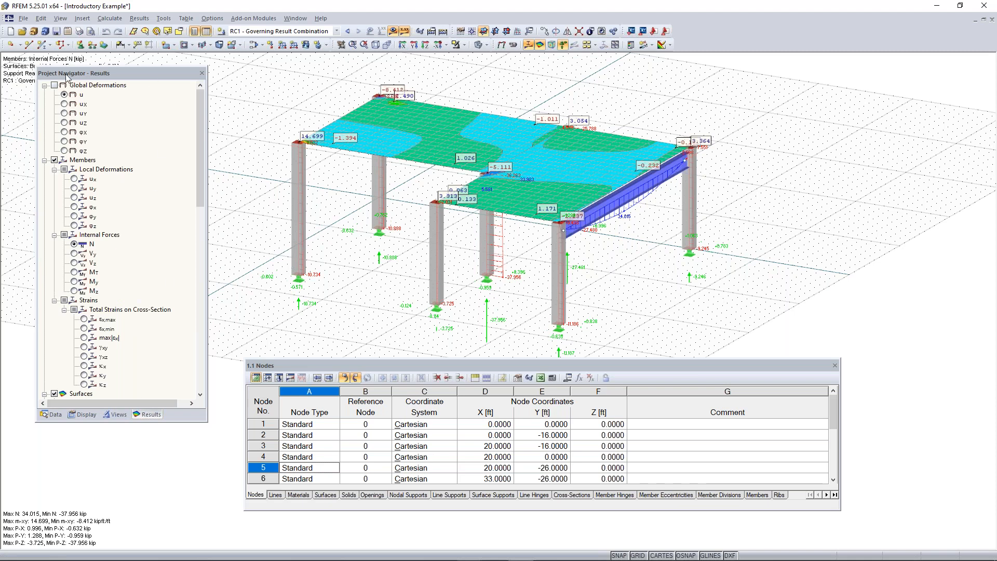
{"action": "left_click", "coordinate": [45, 160]}
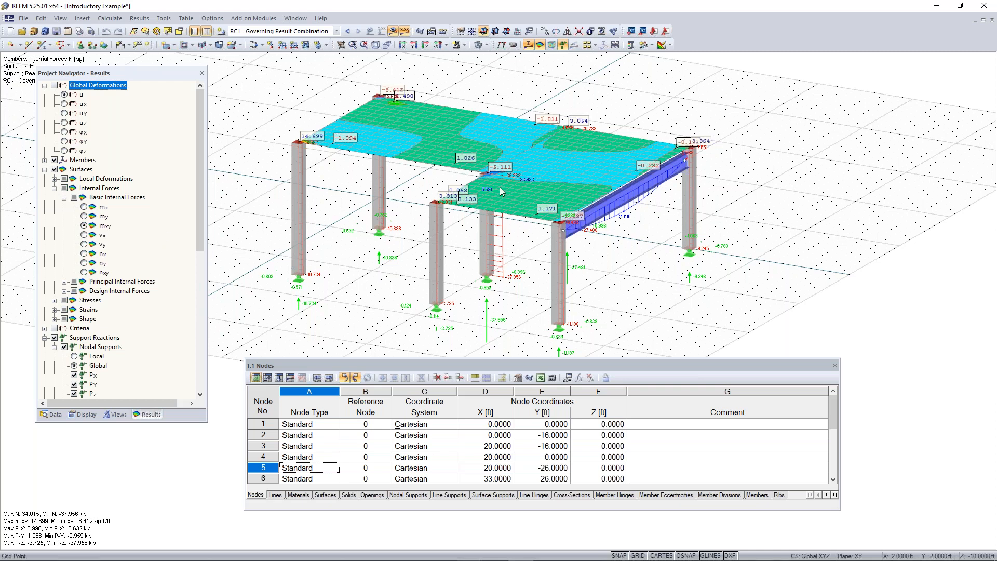
{"action": "left_click", "coordinate": [394, 32]}
{"action": "left_click", "coordinate": [394, 32]}
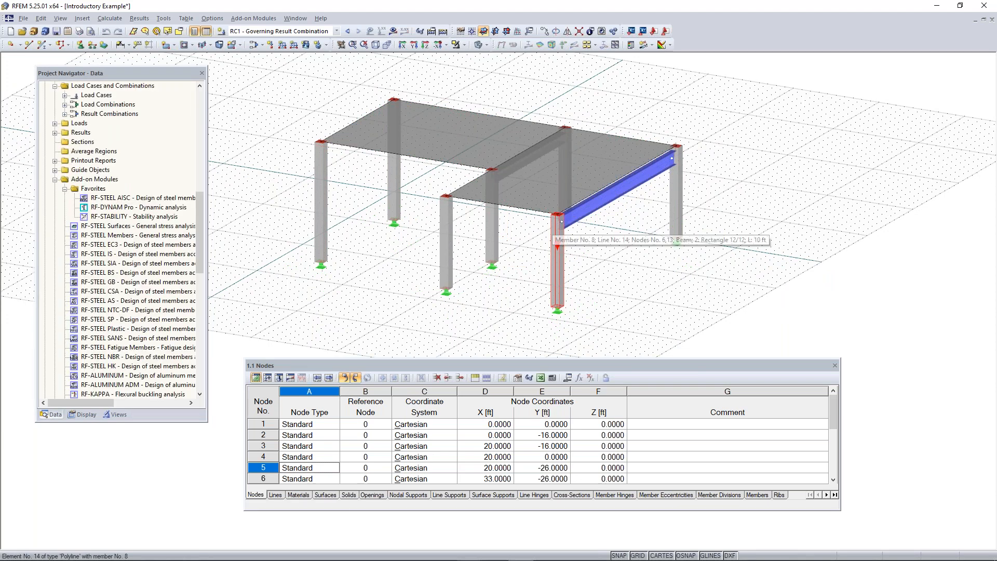
- Pan, zoom and rotate the view of the model directly in the work window
{"action": "middle_click_drag", "start_coordinate": [417, 281], "coordinate": [389, 268]}
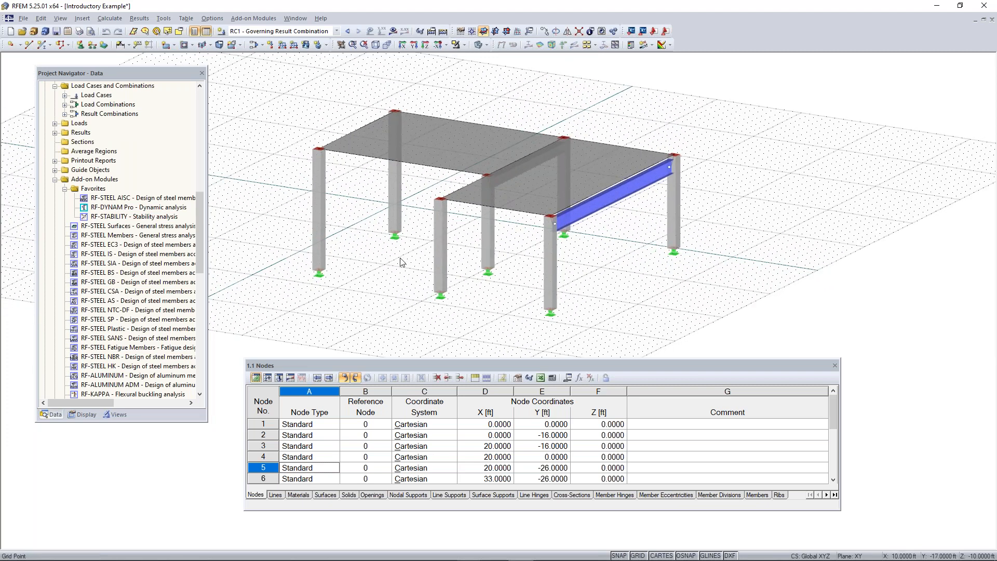
{"action": "middle_click_drag", "start_coordinate": [400, 258], "coordinate": [439, 239]}
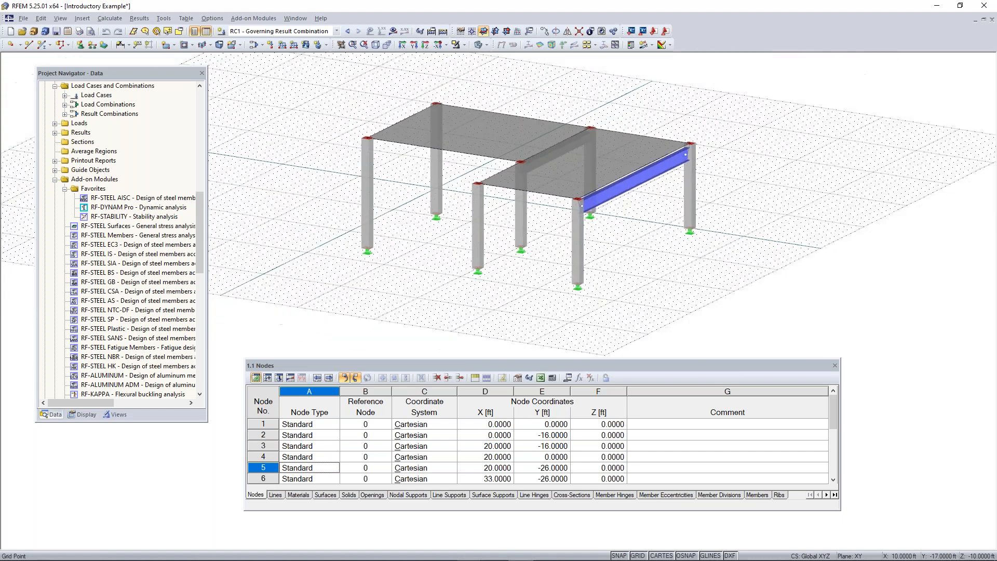
{"action": "scroll", "coordinate": [431, 265], "scroll_direction": "up", "scroll_amount": 2}
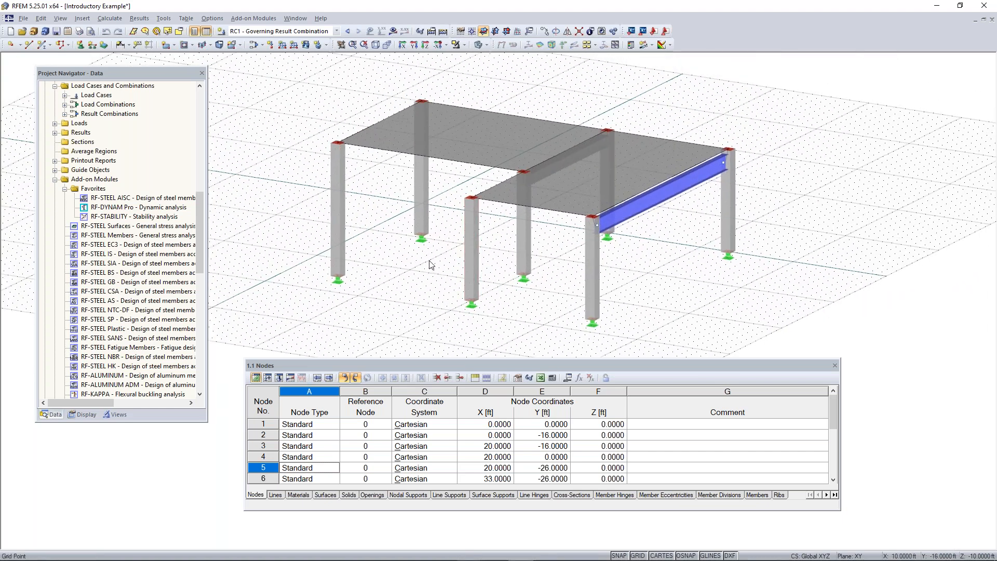
{"action": "middle_click_drag", "start_coordinate": [430, 265], "coordinate": [499, 248], "text": "ctrl"}
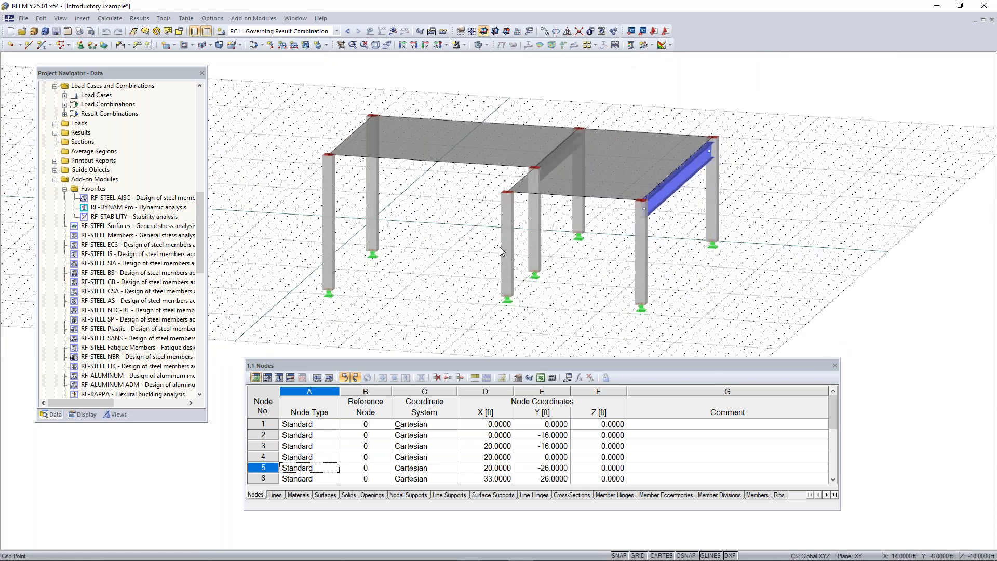
- Activate the dedicated view-navigation mode, move and rotate the model with it, and leave the mode
{"action": "left_click", "coordinate": [341, 45]}
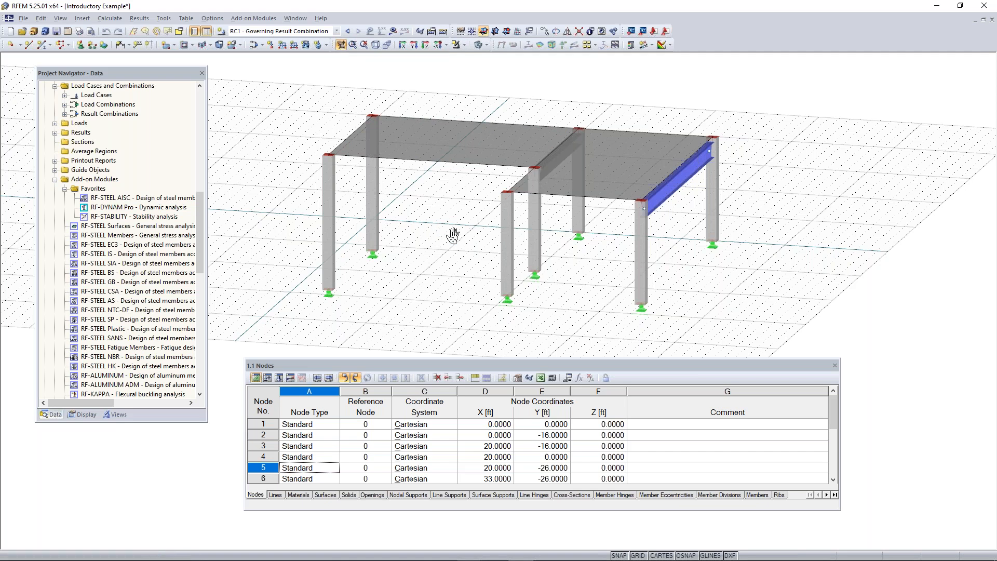
{"action": "left_click_drag", "start_coordinate": [479, 235], "coordinate": [473, 209]}
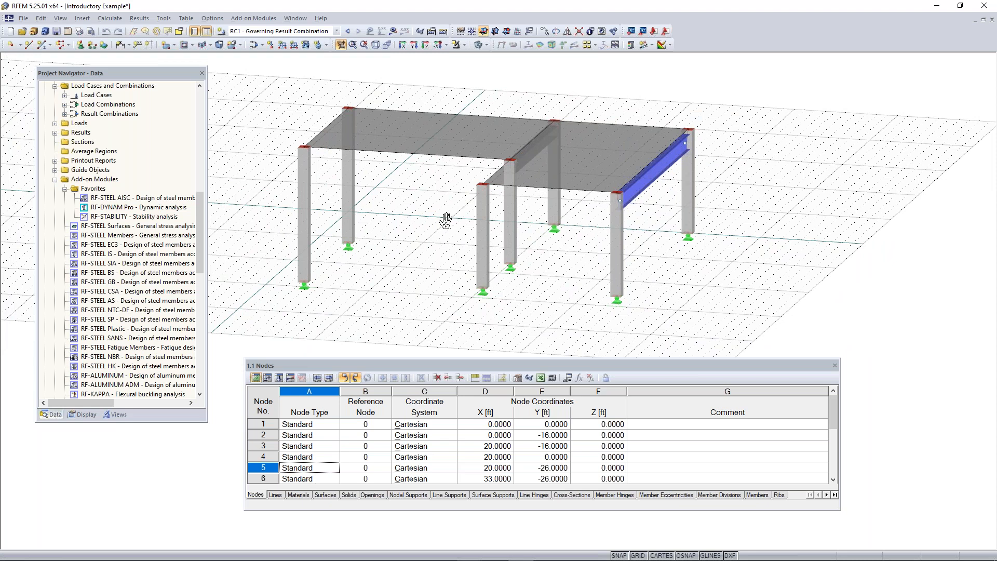
{"action": "left_click_drag", "start_coordinate": [446, 221], "coordinate": [412, 196], "text": "shift"}
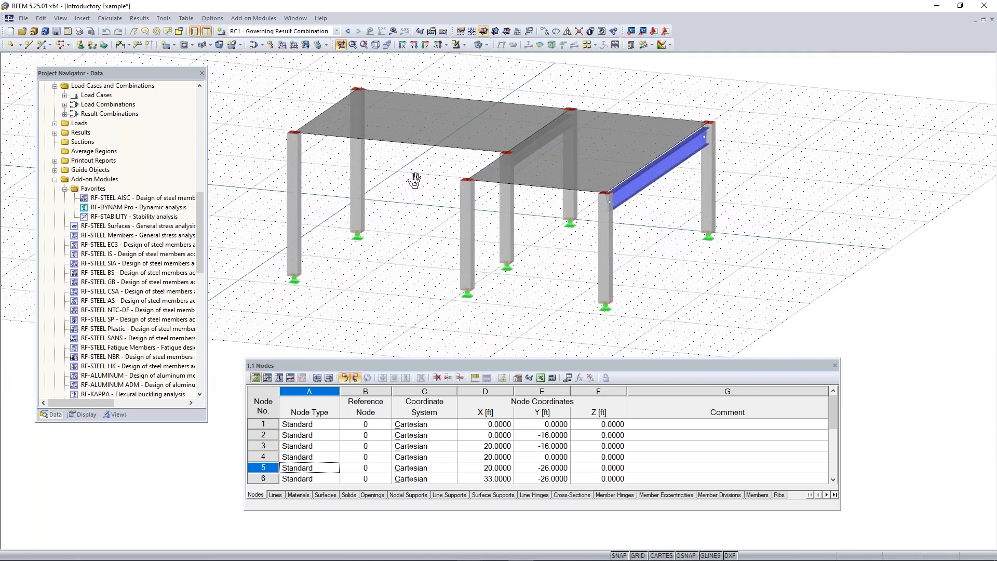
{"action": "left_click_drag", "start_coordinate": [423, 185], "coordinate": [374, 185]}
{"action": "middle_click_drag", "start_coordinate": [374, 185], "coordinate": [423, 185]}
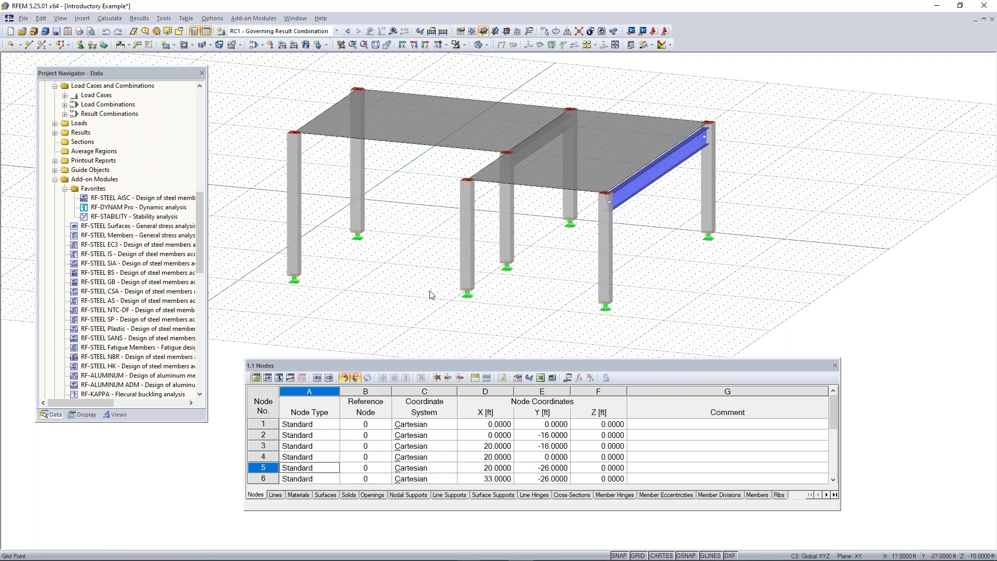
{"action": "middle_click_drag", "start_coordinate": [407, 241], "coordinate": [439, 254]}
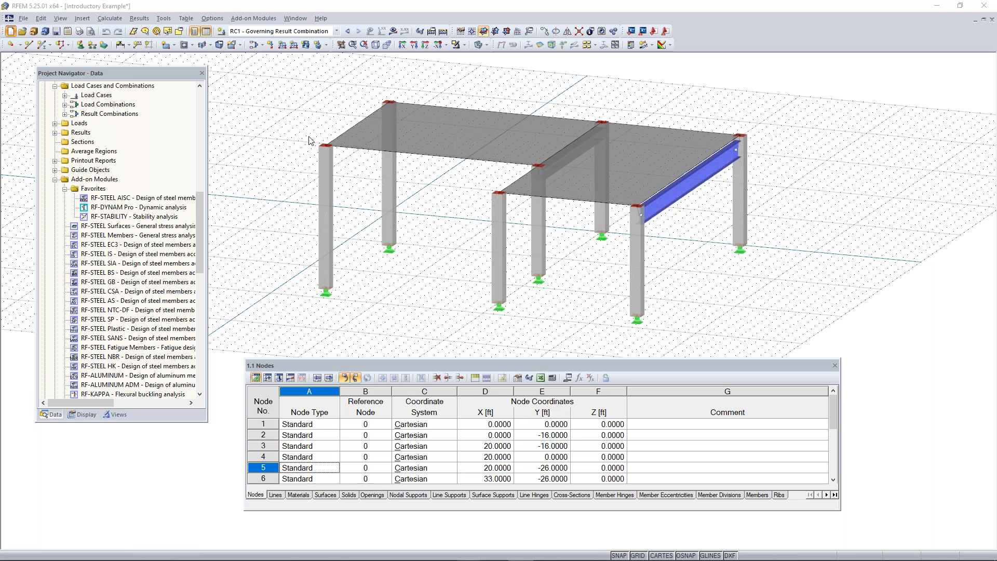
{"action": "left_click", "coordinate": [9, 31]}
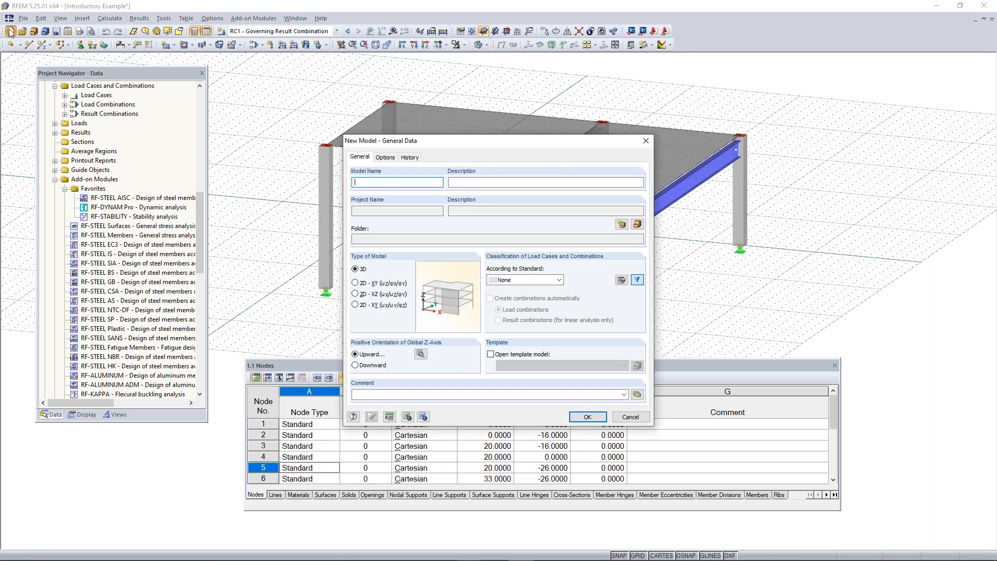
{"action": "left_click", "coordinate": [646, 141]}
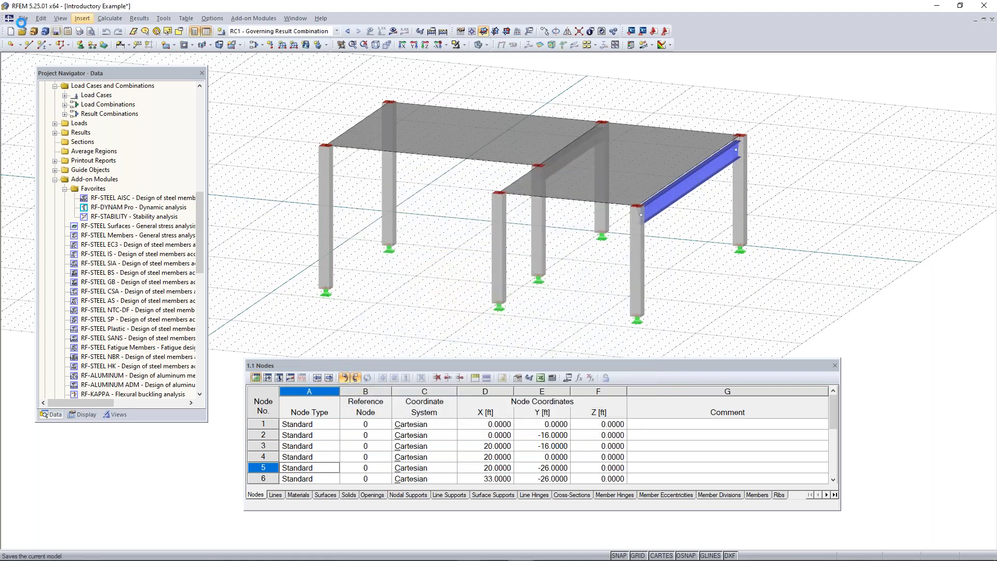
{"action": "left_click", "coordinate": [23, 18]}
{"action": "left_click", "coordinate": [431, 150]}
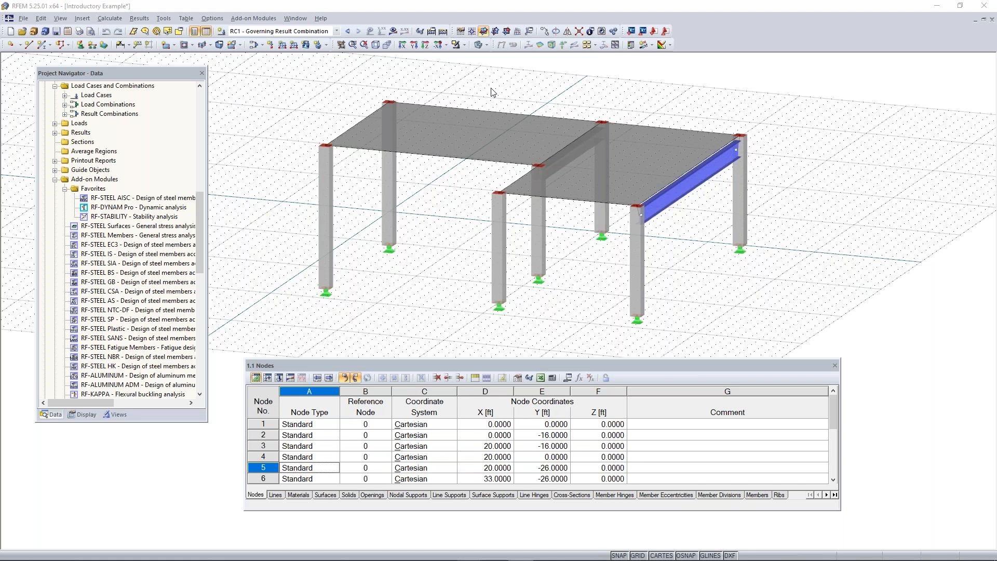
- Start a new model and name it "Continous Plate Example"
{"action": "key", "text": "ctrl+n"}
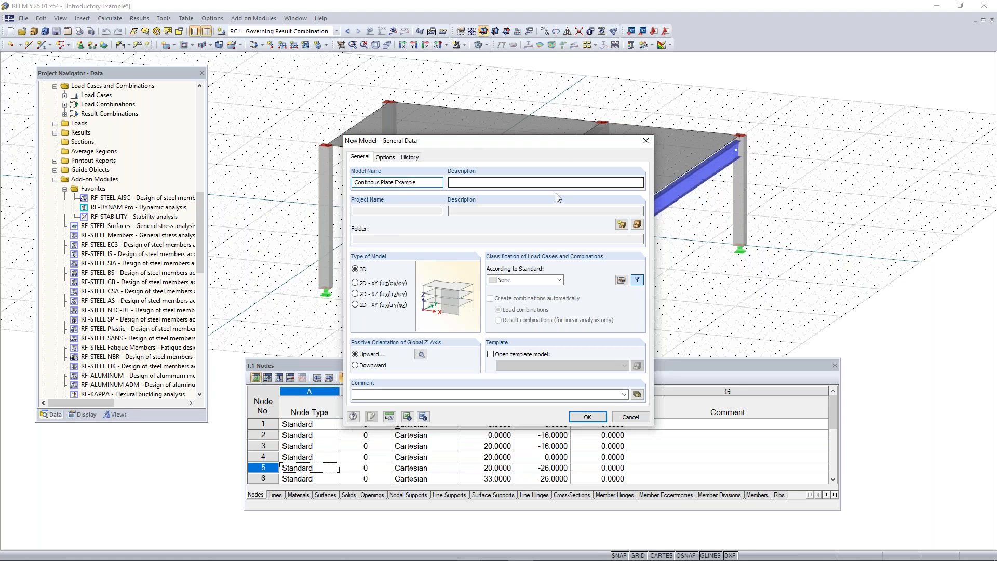
{"action": "left_click", "coordinate": [543, 183]}
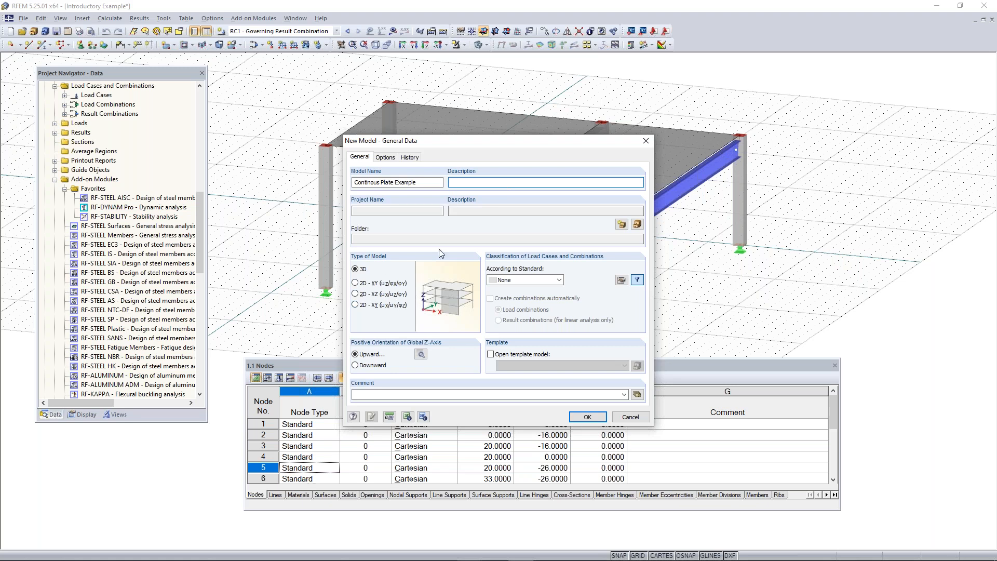
- Preview the three 2D model types and return the type of model to 3D
{"action": "left_click", "coordinate": [377, 285]}
{"action": "left_click", "coordinate": [376, 295]}
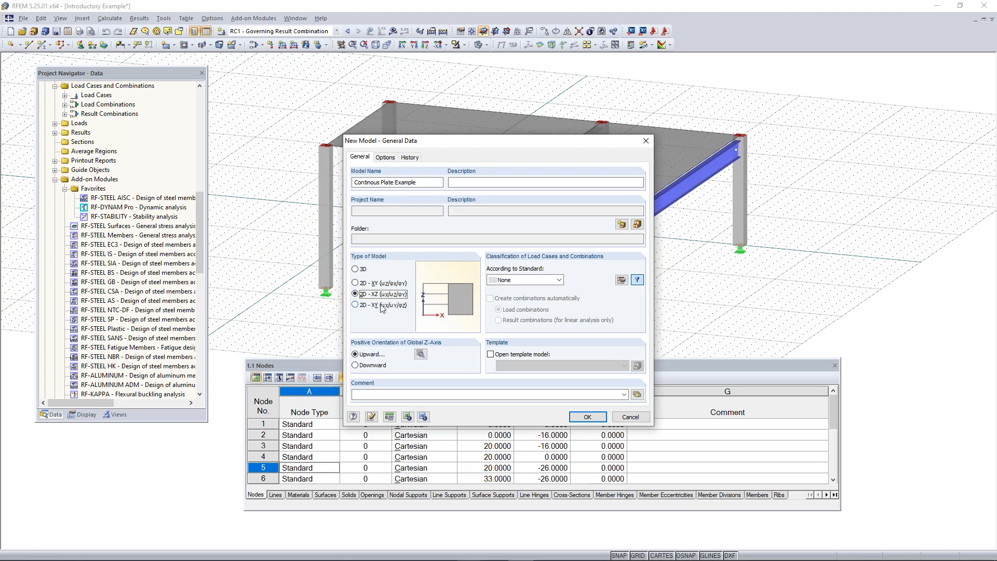
{"action": "left_click", "coordinate": [383, 304]}
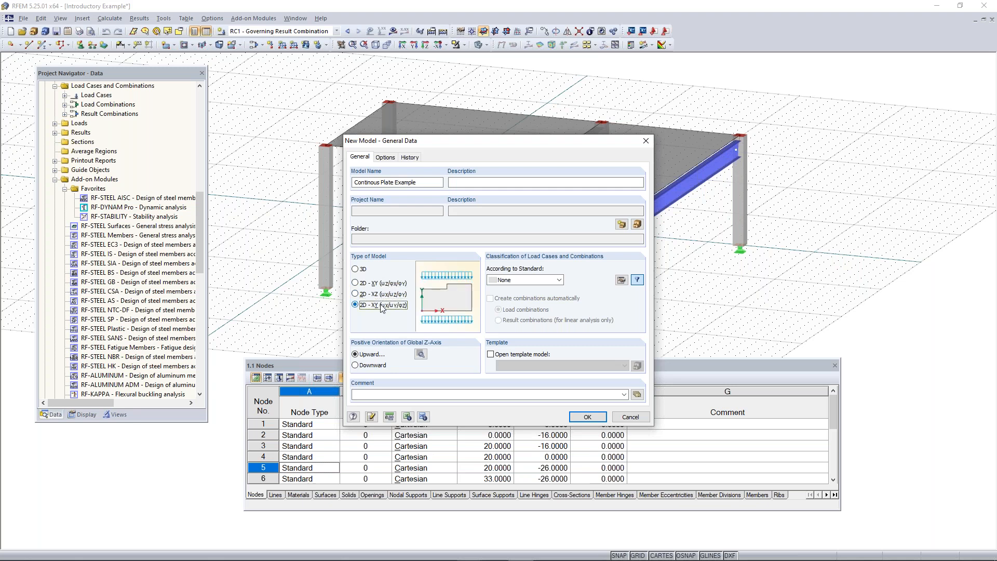
{"action": "left_click", "coordinate": [363, 284]}
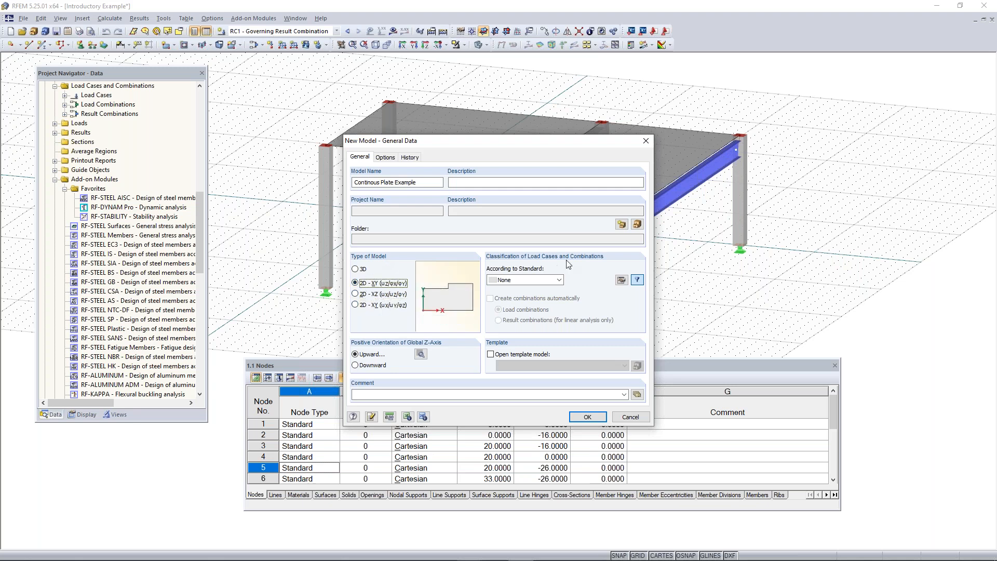
{"action": "left_click", "coordinate": [361, 269]}
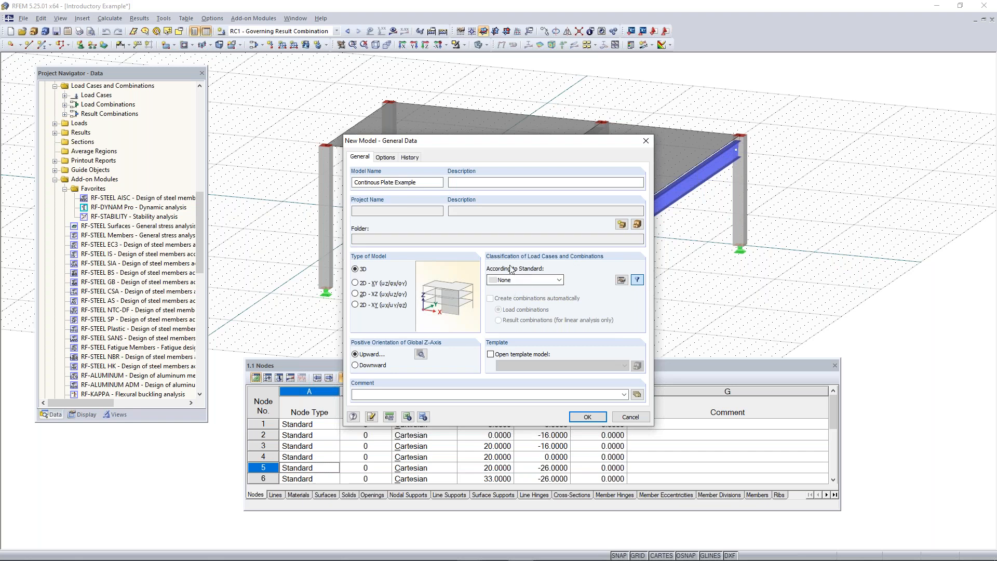
- Try the ASCE 7-16 standard for classifying load cases and combinations, and return the standard to None
{"action": "left_click", "coordinate": [527, 281]}
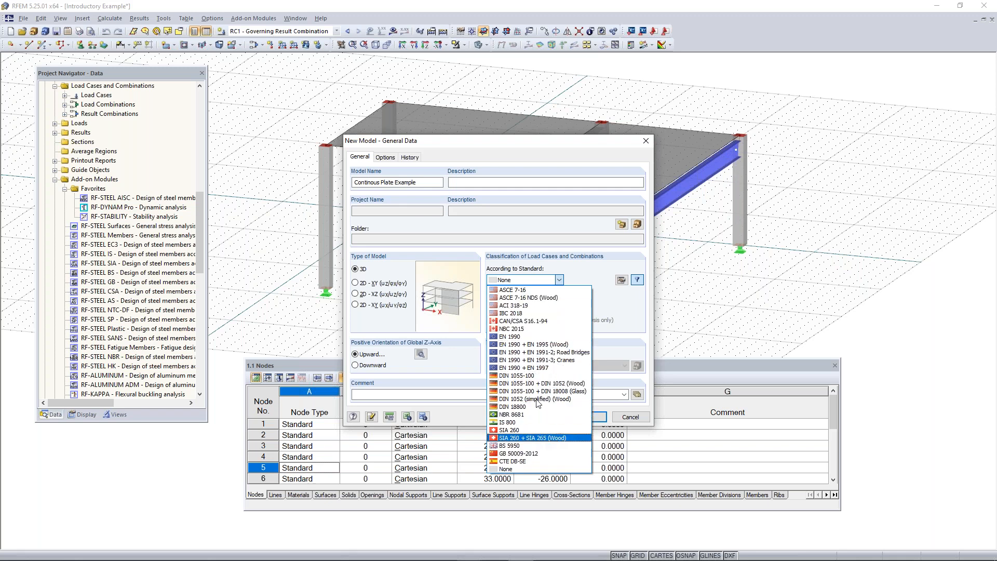
{"action": "left_click", "coordinate": [515, 283]}
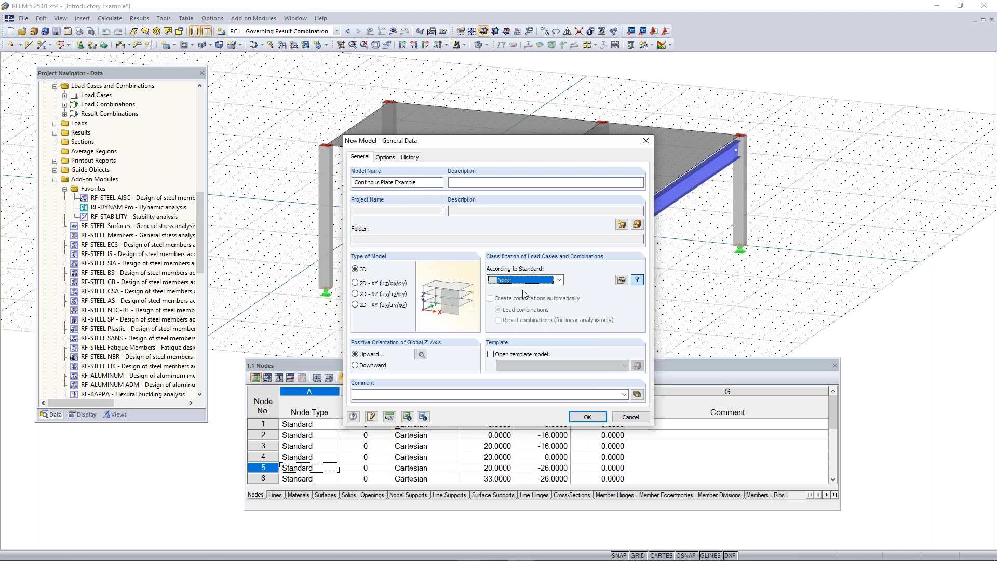
{"action": "left_click", "coordinate": [515, 283]}
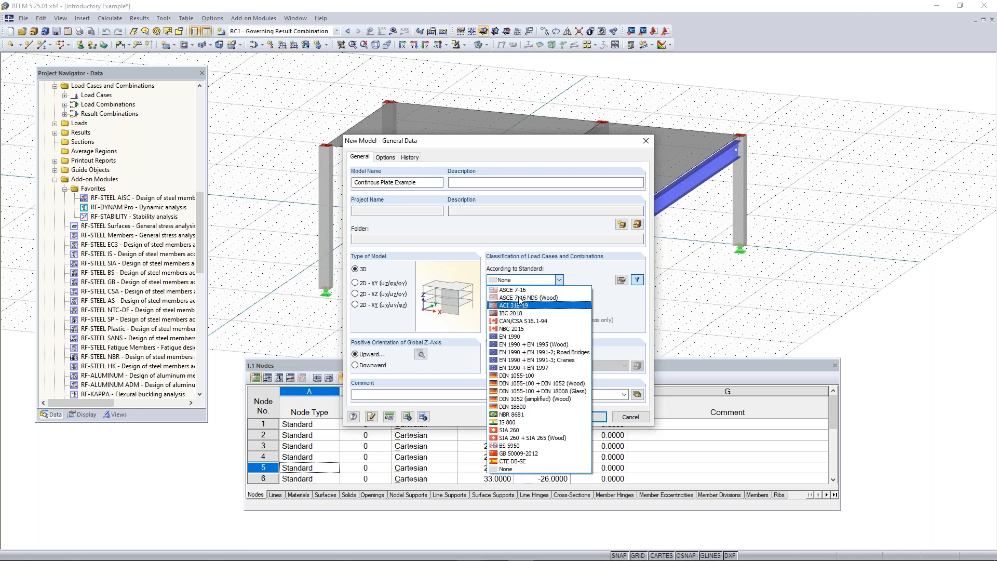
{"action": "left_click", "coordinate": [520, 291]}
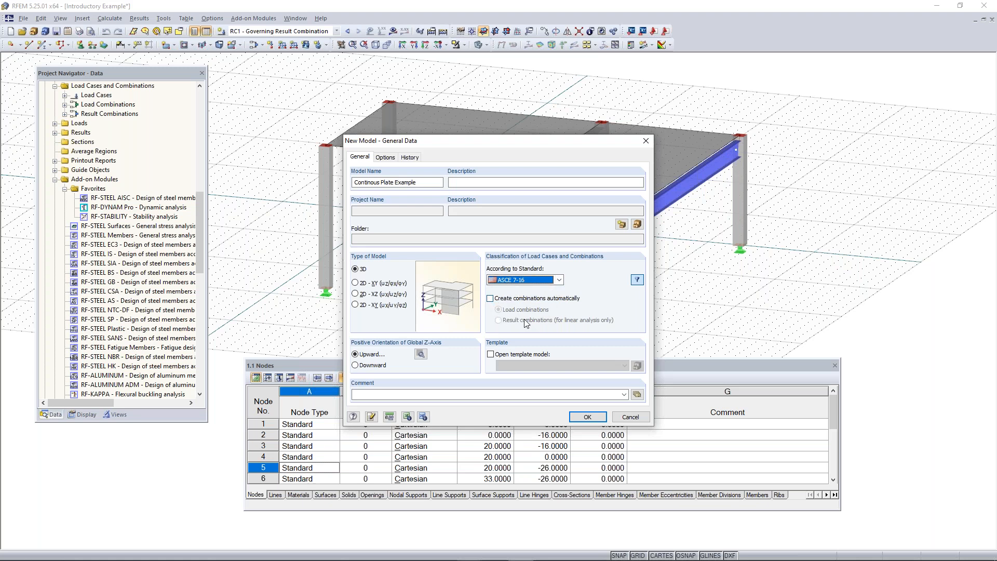
{"action": "left_click", "coordinate": [524, 282]}
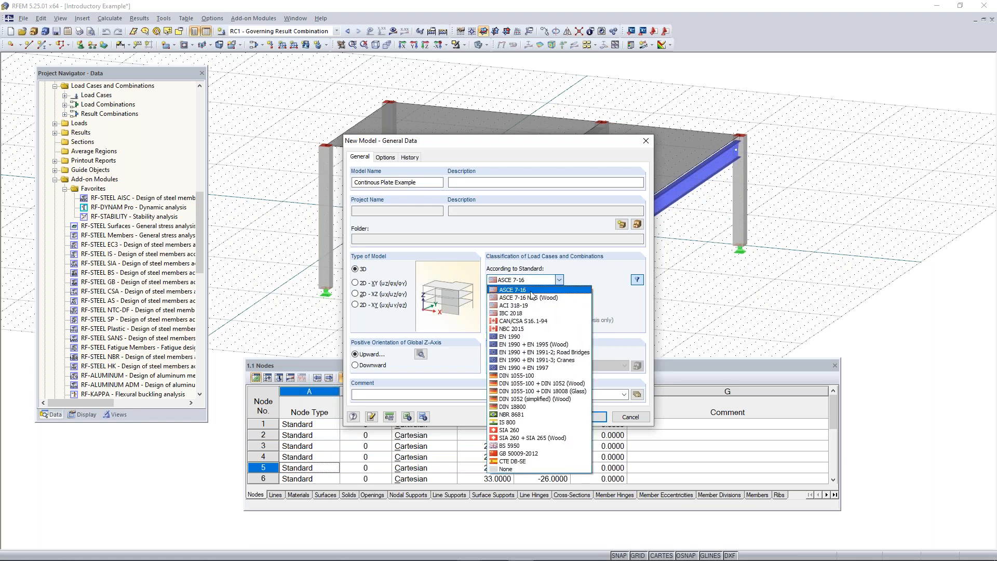
{"action": "left_click", "coordinate": [520, 470]}
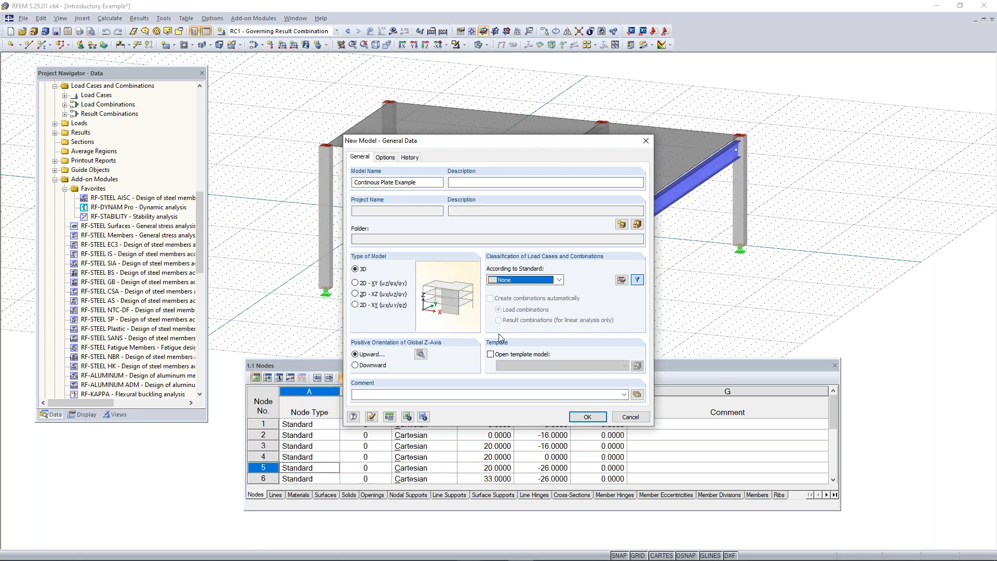
- Review the orientation of the local z-axis and accept the Downward option
{"action": "left_click", "coordinate": [421, 354]}
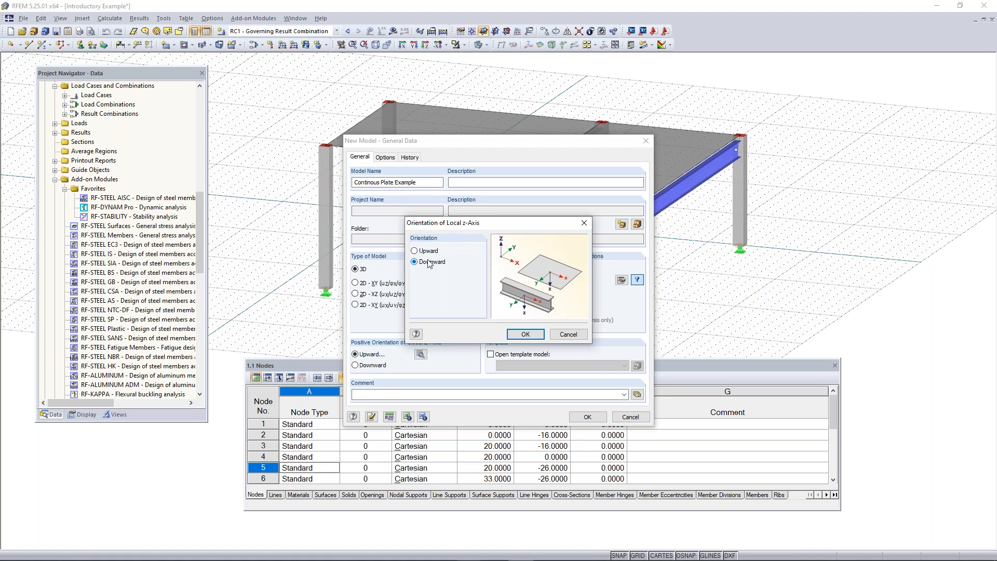
{"action": "left_click", "coordinate": [526, 335]}
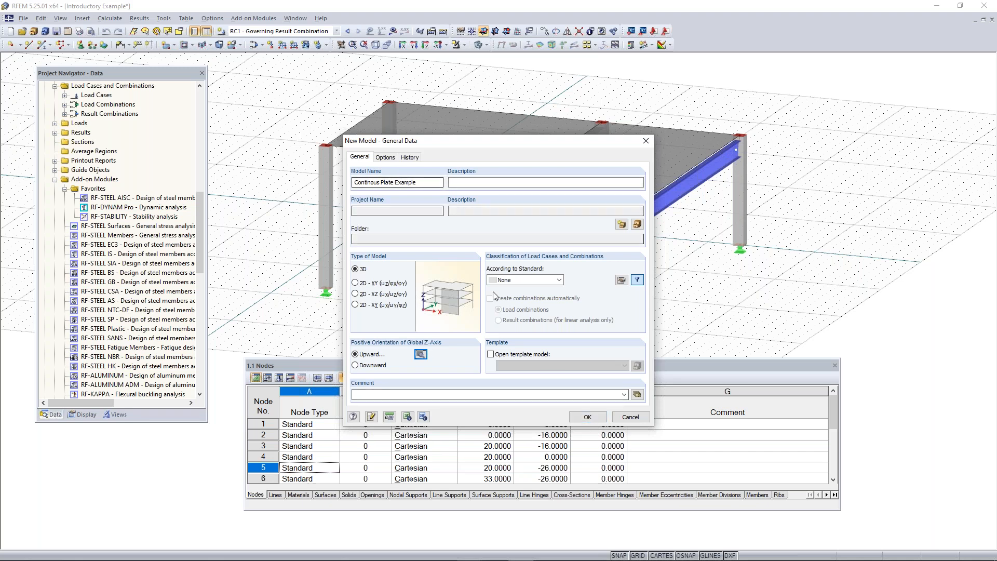
- Try the Metric profile for units and decimal places, reload the Imperial profile, and accept it after checking the load units
{"action": "left_click", "coordinate": [390, 419]}
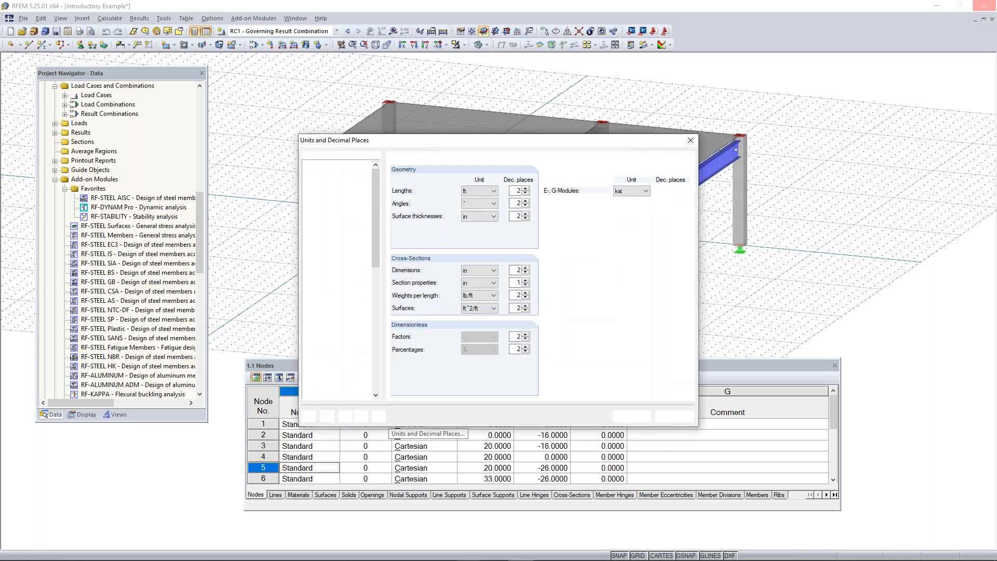
{"action": "left_click_drag", "start_coordinate": [516, 146], "coordinate": [516, 65]}
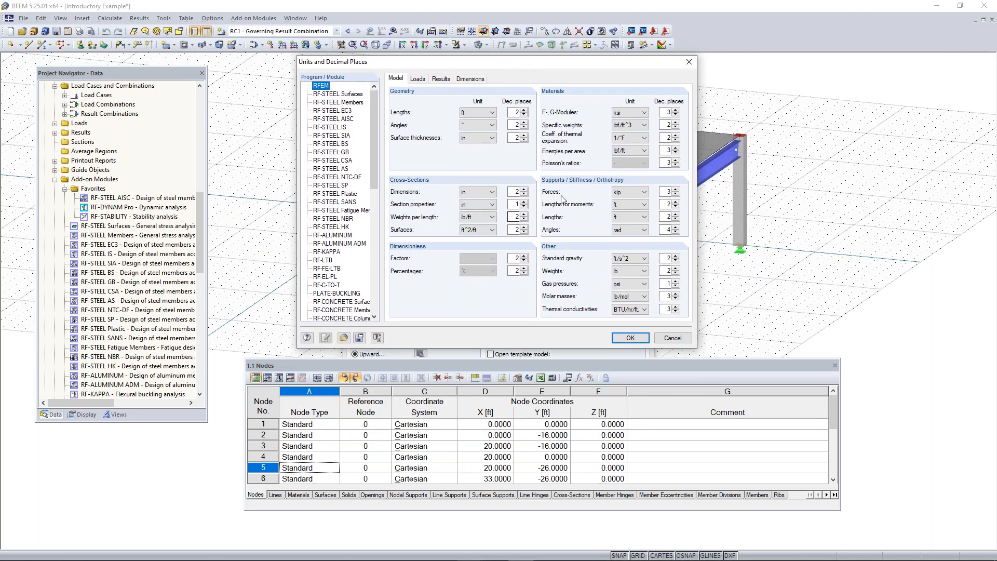
{"action": "left_click", "coordinate": [343, 338]}
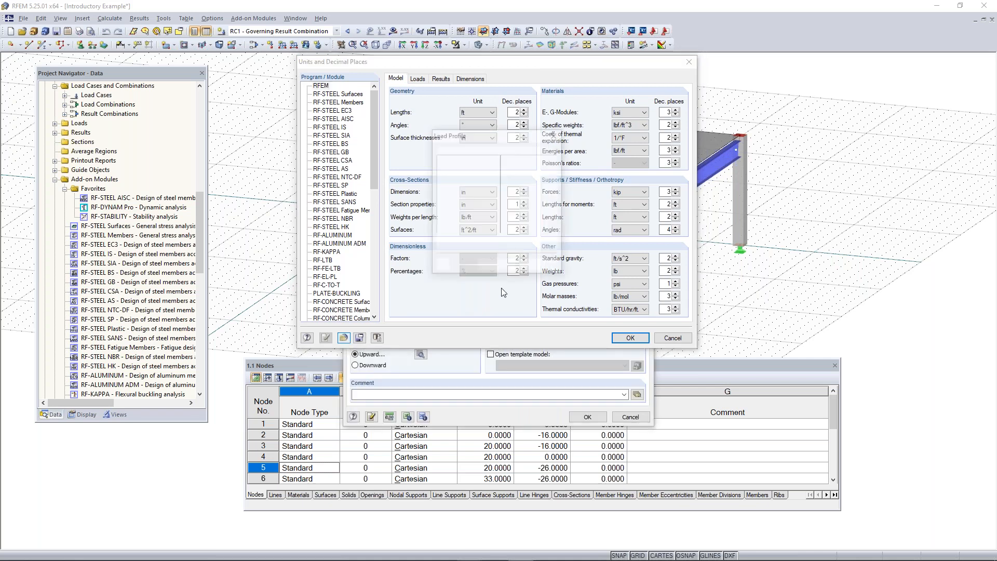
{"action": "left_click_drag", "start_coordinate": [488, 141], "coordinate": [473, 159]}
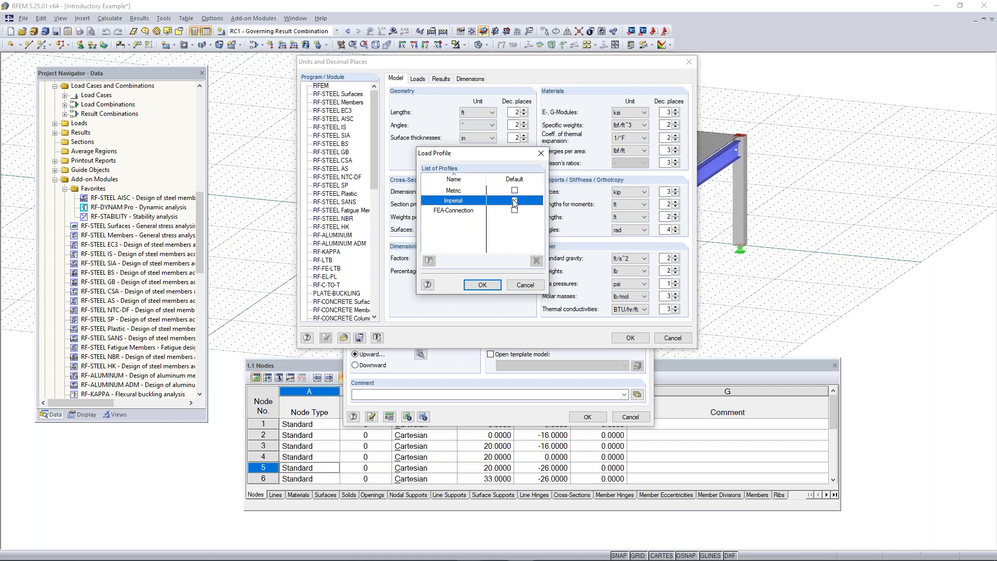
{"action": "double_click", "coordinate": [454, 191]}
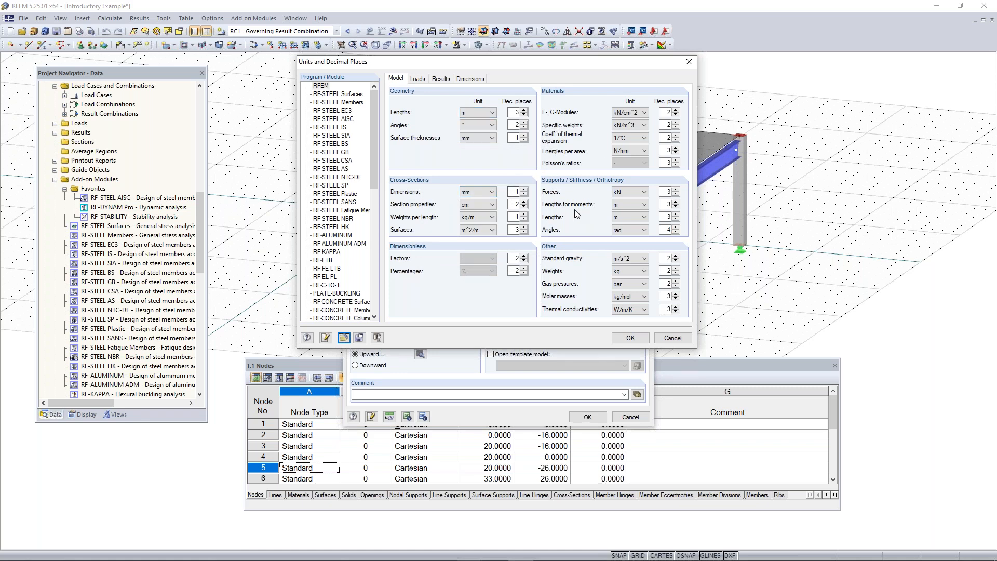
{"action": "left_click", "coordinate": [343, 337]}
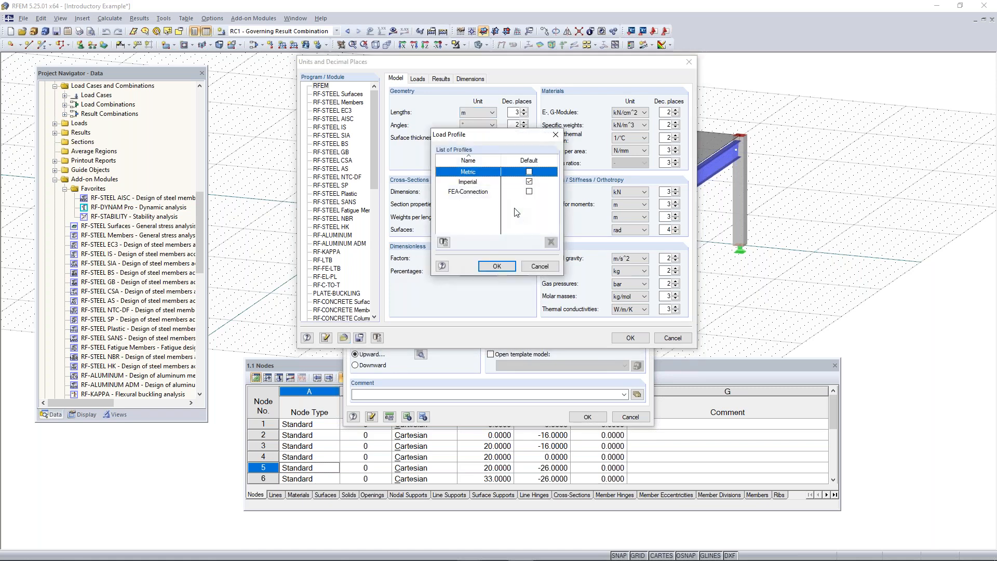
{"action": "double_click", "coordinate": [473, 183]}
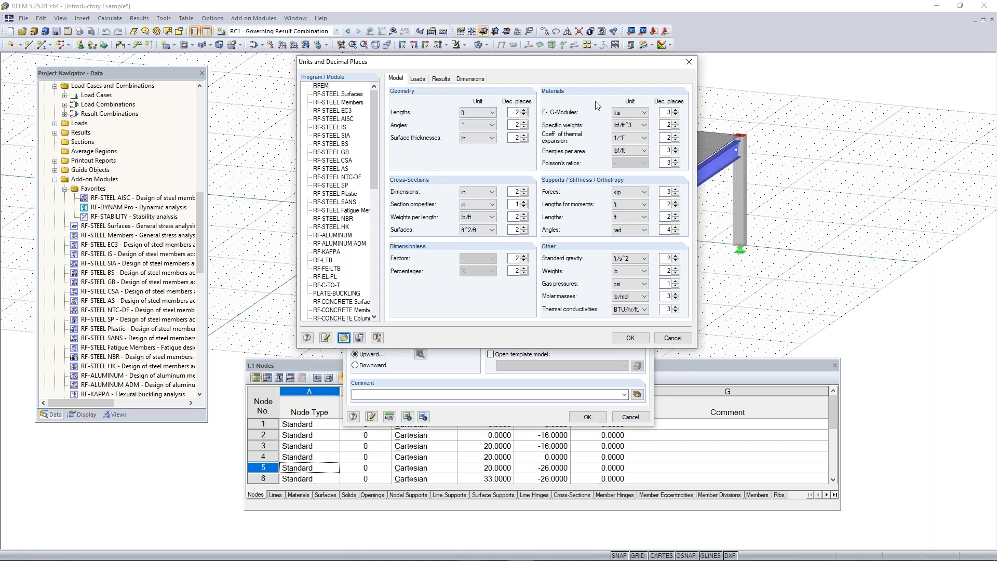
{"action": "left_click", "coordinate": [424, 79]}
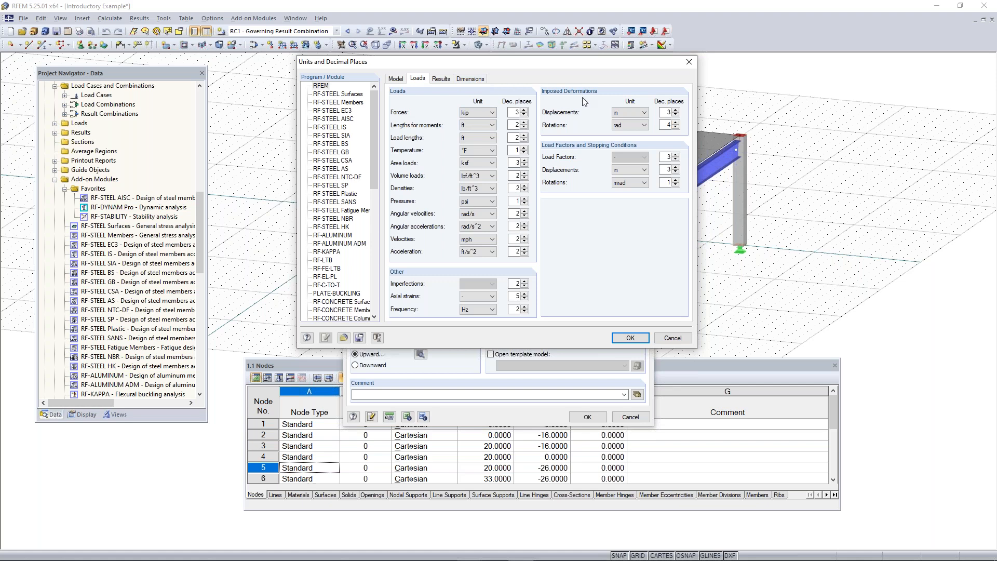
{"action": "left_click", "coordinate": [629, 338]}
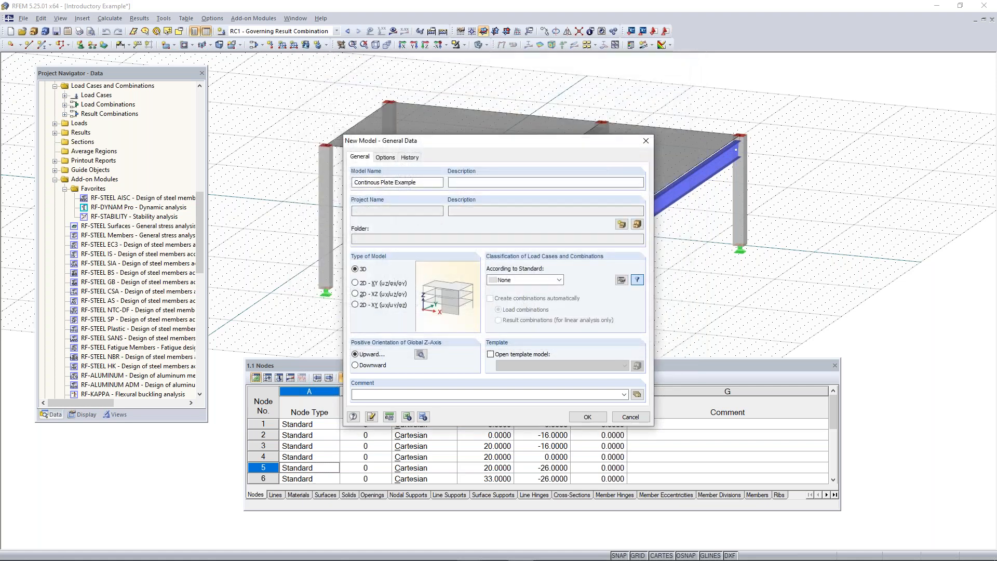
- Create the model from the entered general data and move the Nodes table down, clear of the work plane grid
{"action": "left_click", "coordinate": [587, 417]}
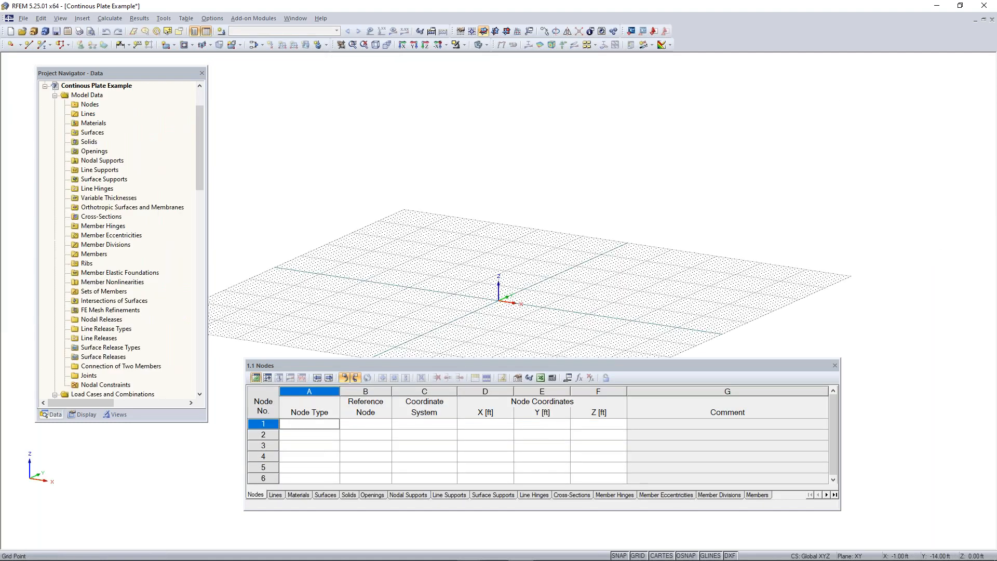
{"action": "scroll", "coordinate": [461, 316], "scroll_direction": "down", "scroll_amount": 1}
{"action": "middle_click_drag", "start_coordinate": [487, 318], "coordinate": [555, 289]}
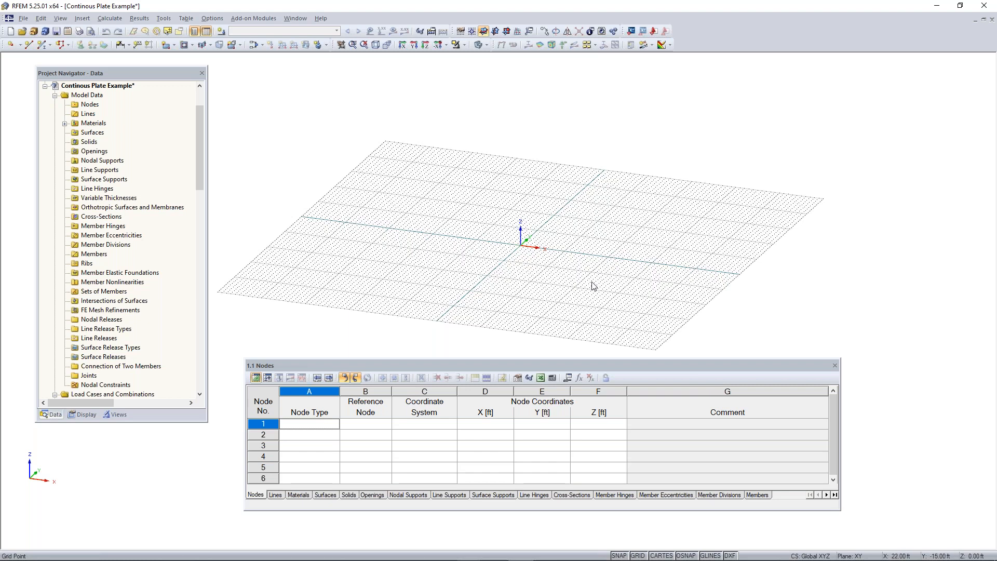
{"action": "left_click_drag", "start_coordinate": [520, 366], "coordinate": [519, 386]}
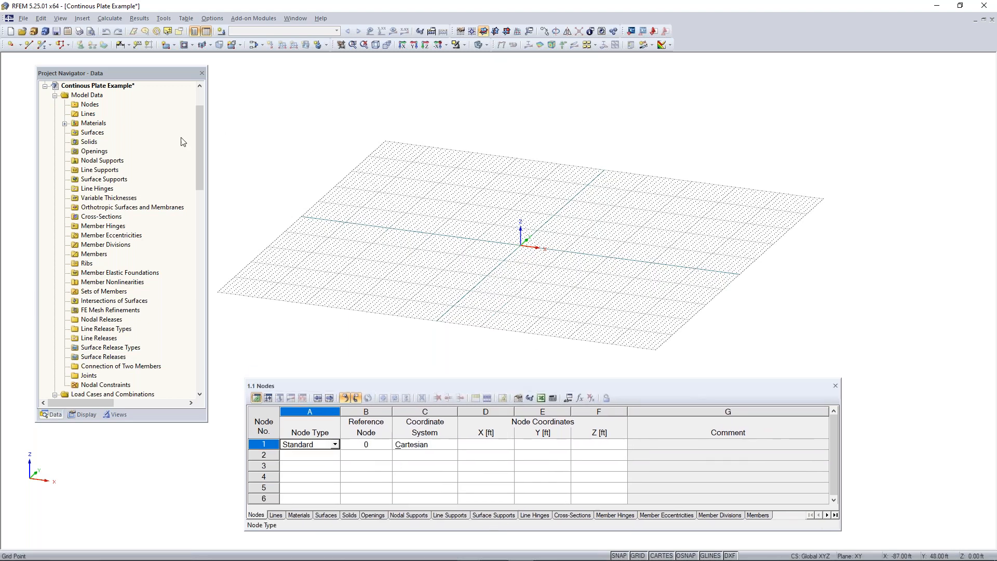
- Delete both default materials, the 4000 psi concrete and the A992 steel, from the model data
{"action": "left_click", "coordinate": [64, 123]}
{"action": "left_click", "coordinate": [104, 134]}
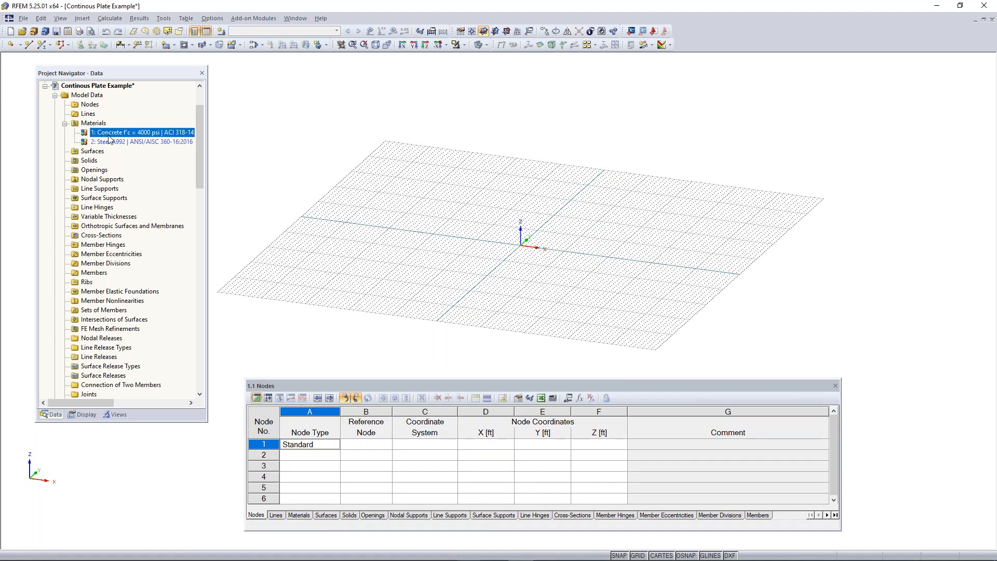
{"action": "key", "text": "Delete"}
{"action": "key", "text": "Delete"}
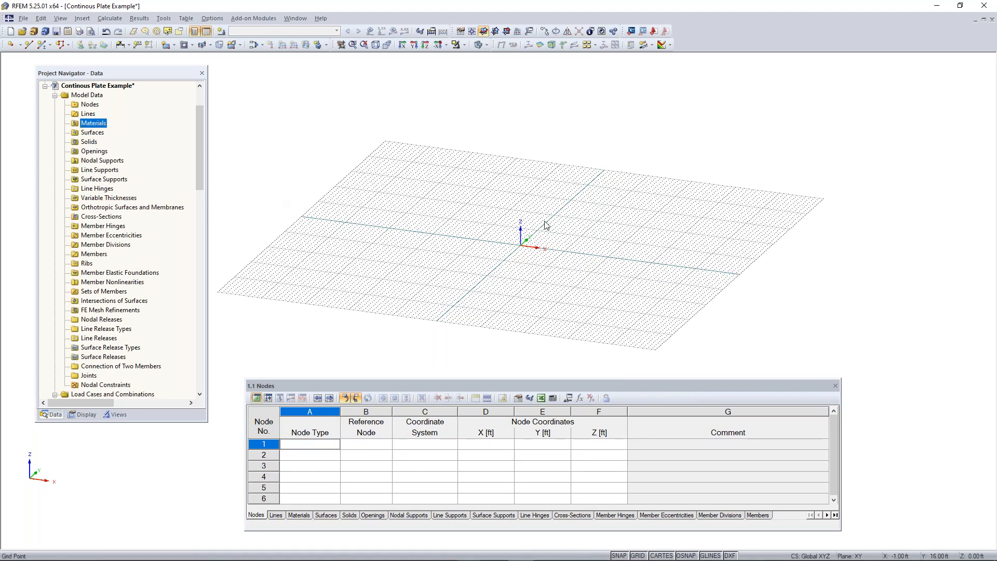
- Examine the work plane and grid/snap settings, try the YZ plane, return to XY, and accept the settings
{"action": "middle_click_drag", "start_coordinate": [580, 235], "coordinate": [595, 273], "text": "ctrl"}
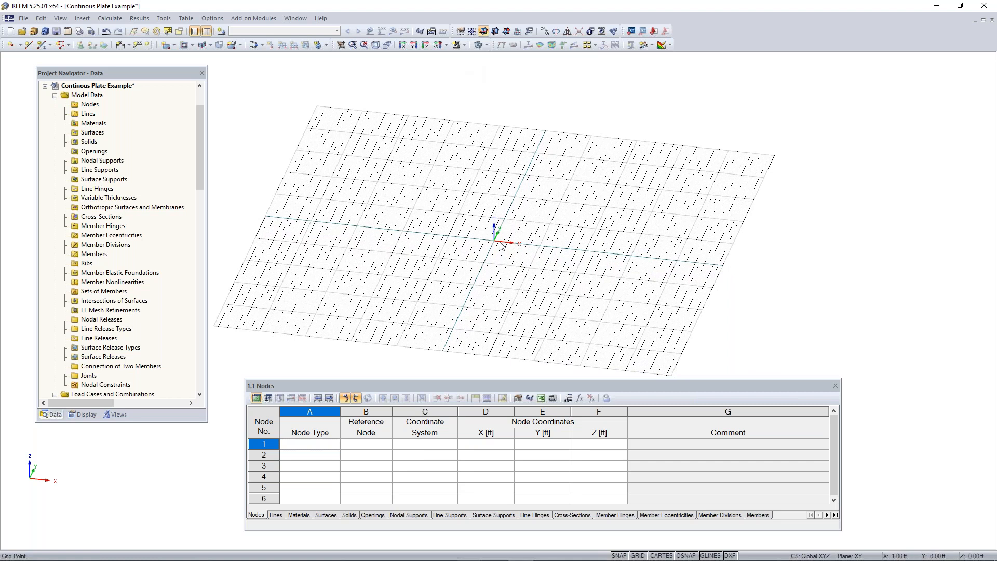
{"action": "scroll", "coordinate": [499, 246], "scroll_direction": "up", "scroll_amount": 2}
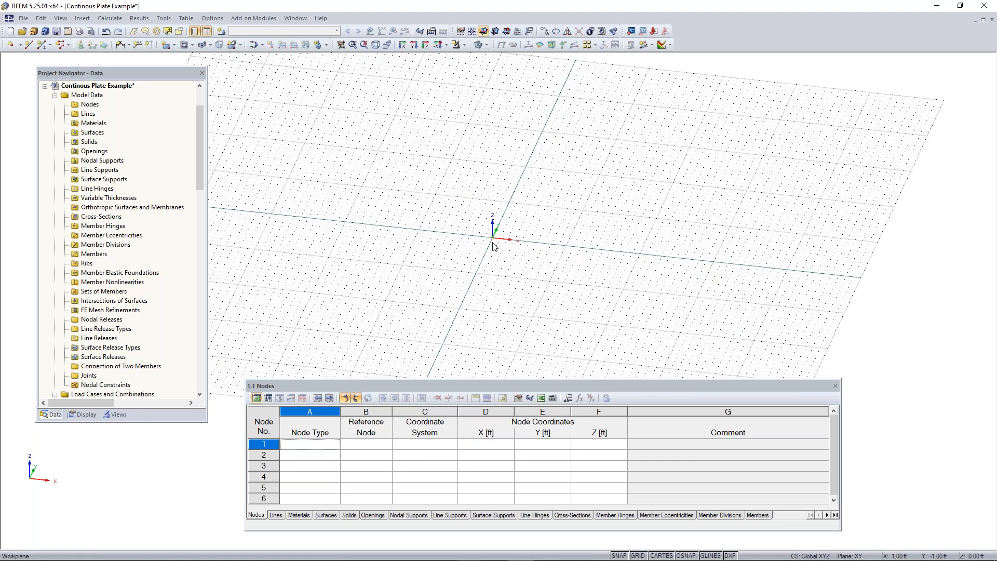
{"action": "scroll", "coordinate": [506, 241], "scroll_direction": "up", "scroll_amount": 1}
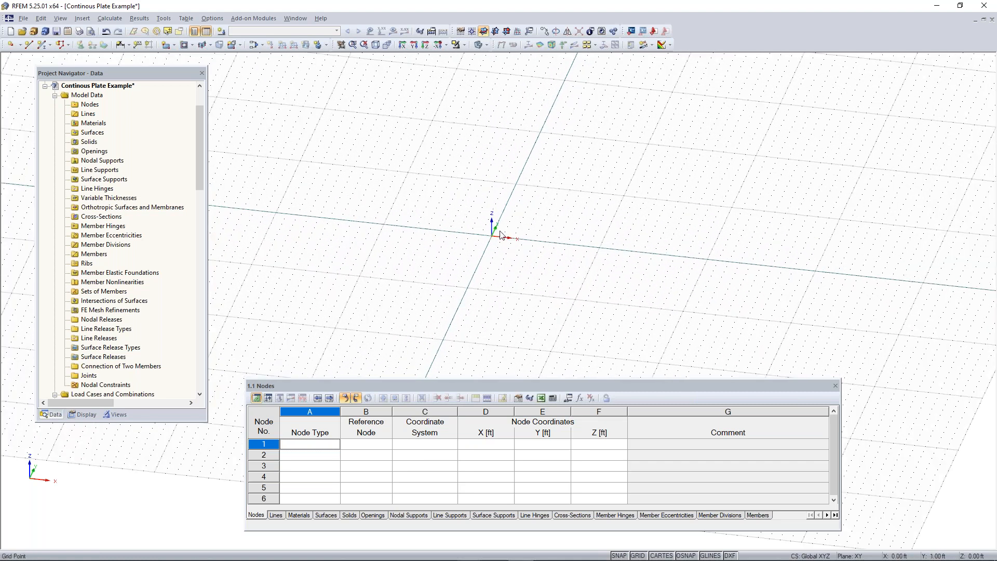
{"action": "scroll", "coordinate": [512, 241], "scroll_direction": "down", "scroll_amount": 3}
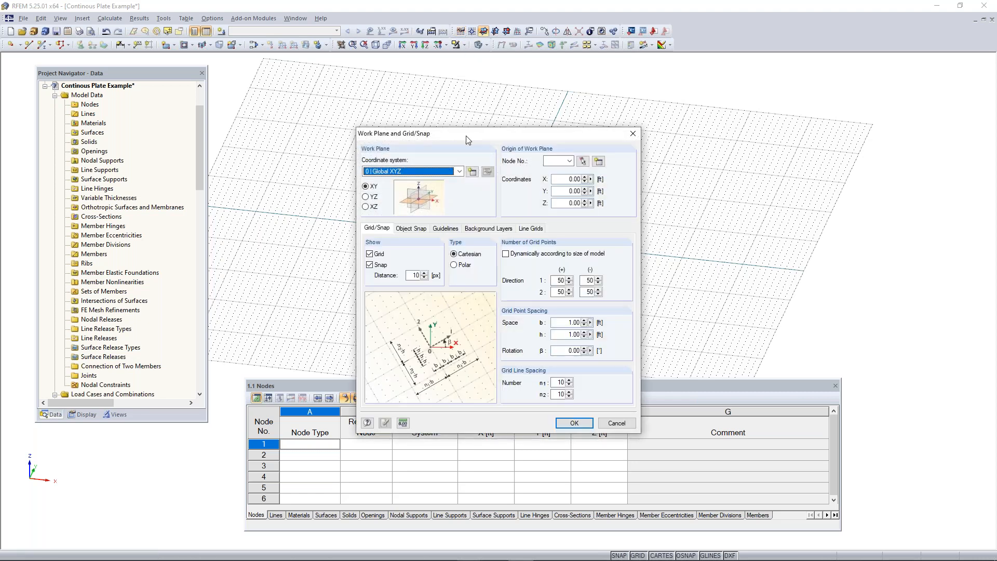
{"action": "left_click_drag", "start_coordinate": [458, 138], "coordinate": [428, 103]}
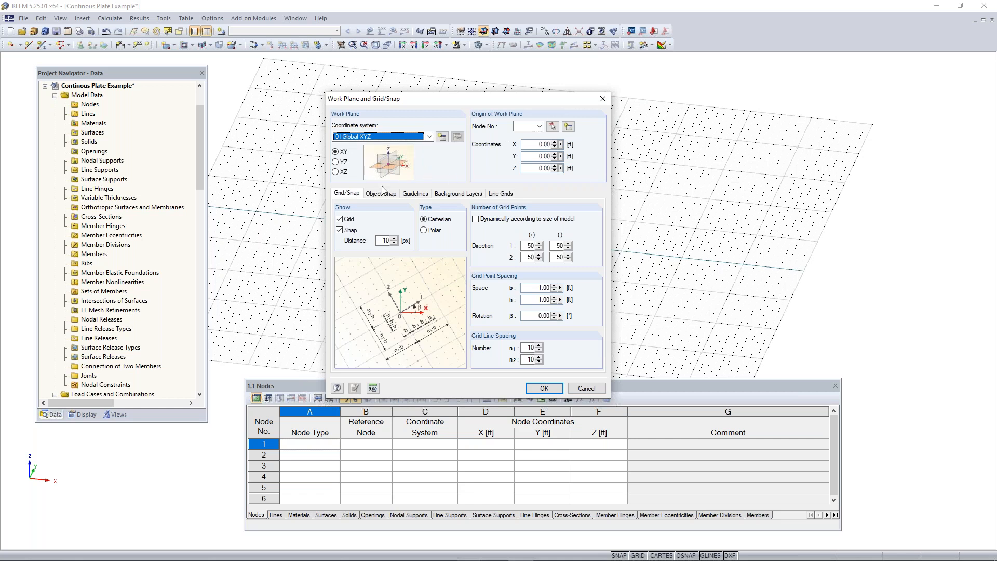
{"action": "left_click", "coordinate": [337, 161]}
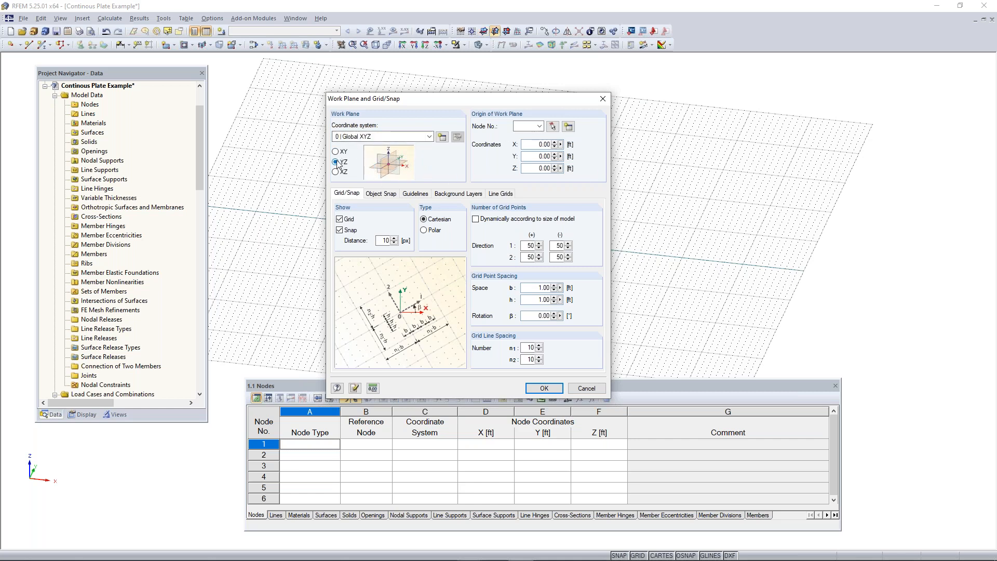
{"action": "left_click", "coordinate": [336, 151]}
{"action": "double_click", "coordinate": [560, 245]}
{"action": "left_click_drag", "start_coordinate": [533, 287], "coordinate": [555, 300]}
{"action": "left_click", "coordinate": [544, 389]}
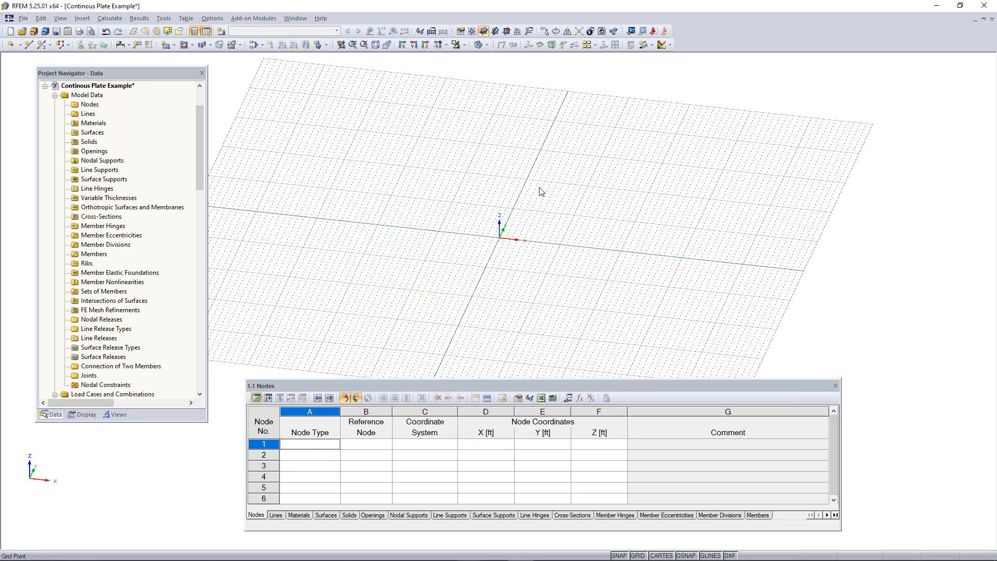
- Reposition the work plane view and move the Project Navigator aside to free more of the modelling area
{"action": "middle_click_drag", "start_coordinate": [575, 256], "coordinate": [472, 313]}
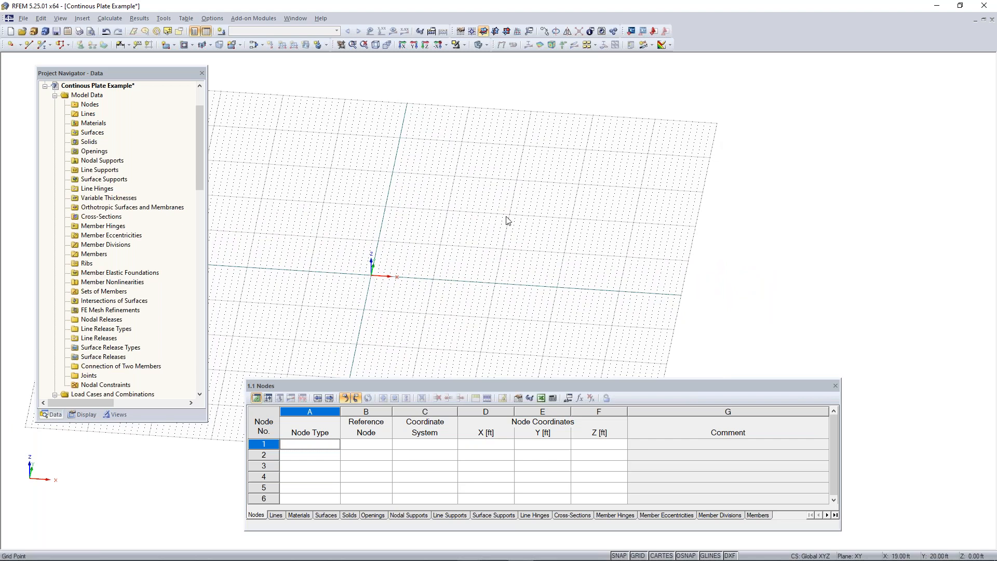
{"action": "left_click", "coordinate": [93, 123]}
{"action": "left_click_drag", "start_coordinate": [118, 73], "coordinate": [88, 81]}
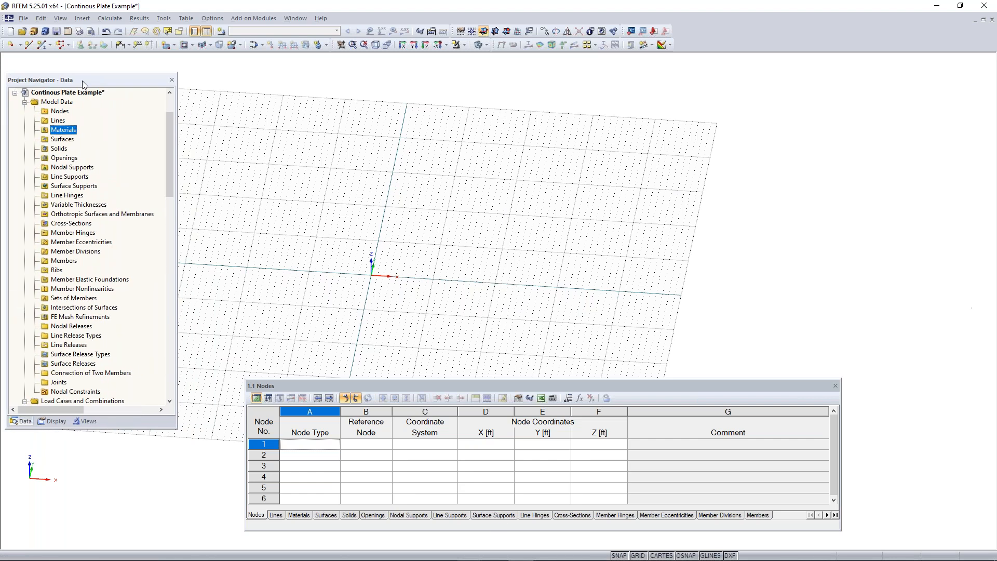
- Examine the surface types available for insertion, including the shapes for graphically defined plane surfaces, without starting any
{"action": "left_click", "coordinate": [84, 20]}
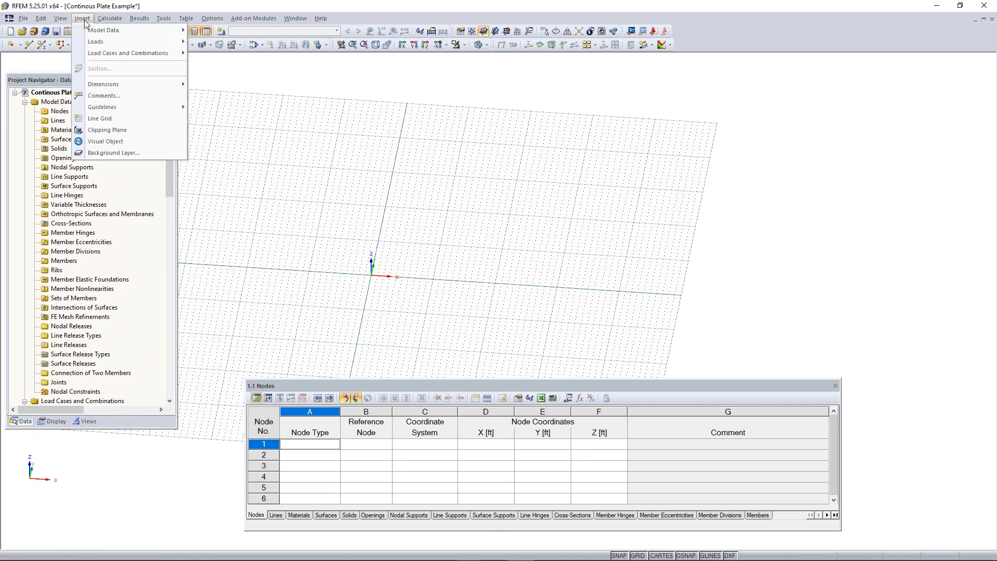
{"action": "mouse_move", "coordinate": [116, 32]}
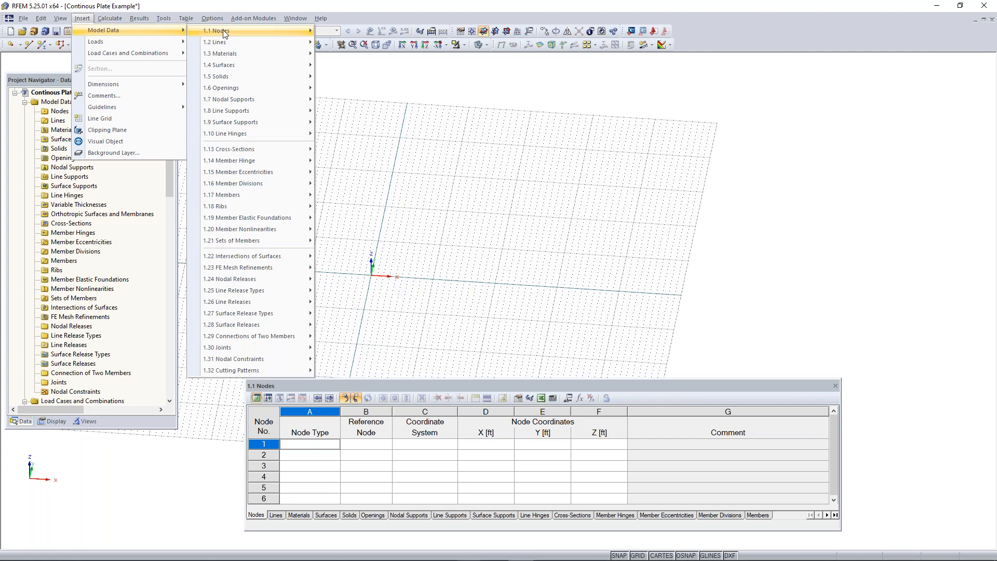
{"action": "mouse_move", "coordinate": [241, 66]}
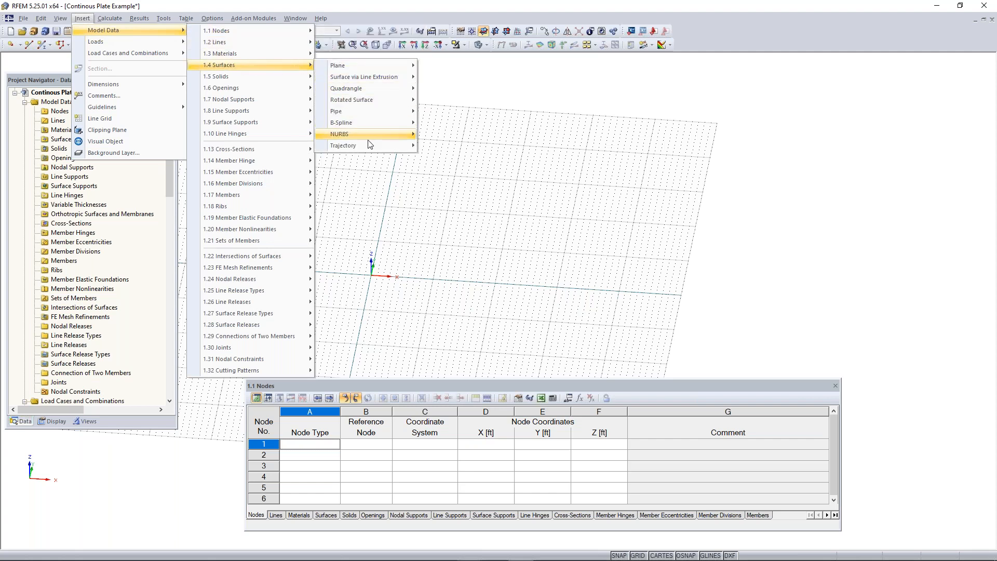
{"action": "mouse_move", "coordinate": [361, 69]}
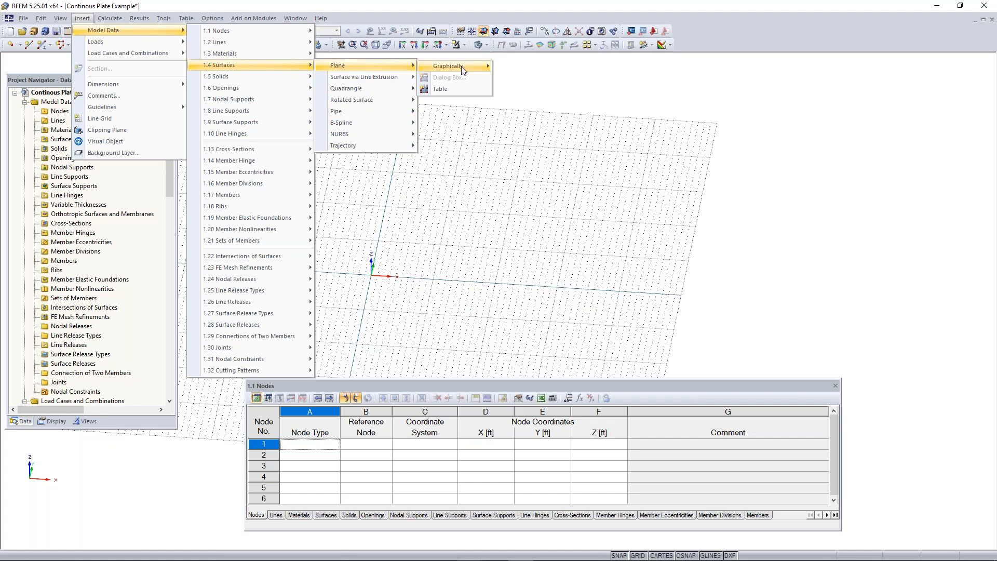
{"action": "mouse_move", "coordinate": [459, 67]}
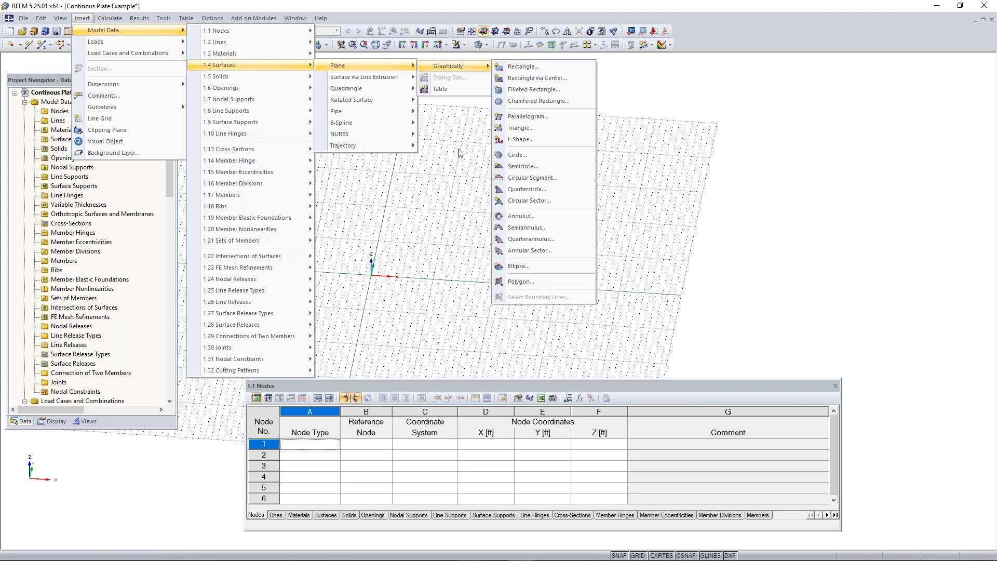
{"action": "key", "text": "Escape"}
{"action": "key", "text": "Escape"}
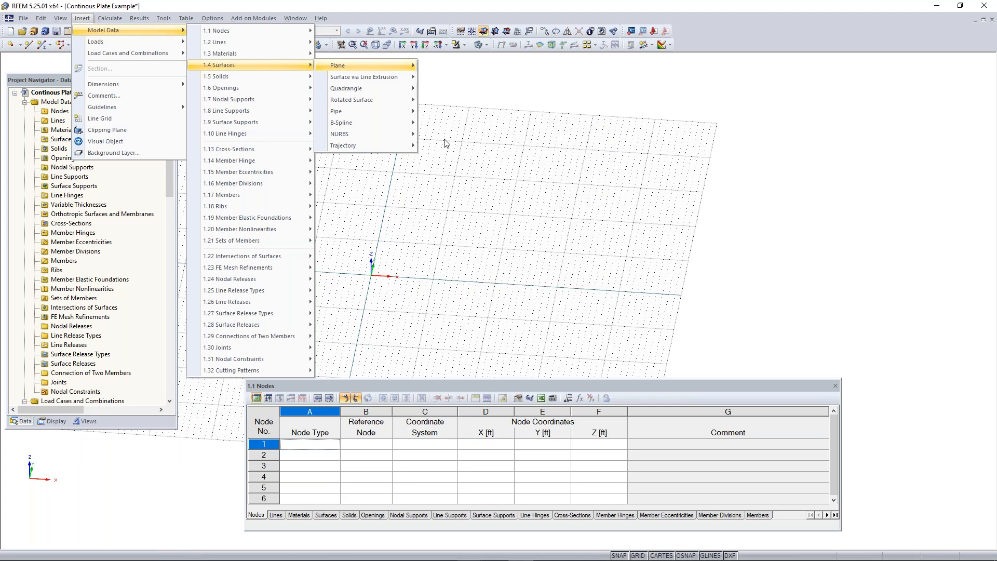
{"action": "key", "text": "Escape"}
{"action": "key", "text": "Escape"}
{"action": "key", "text": "Escape"}
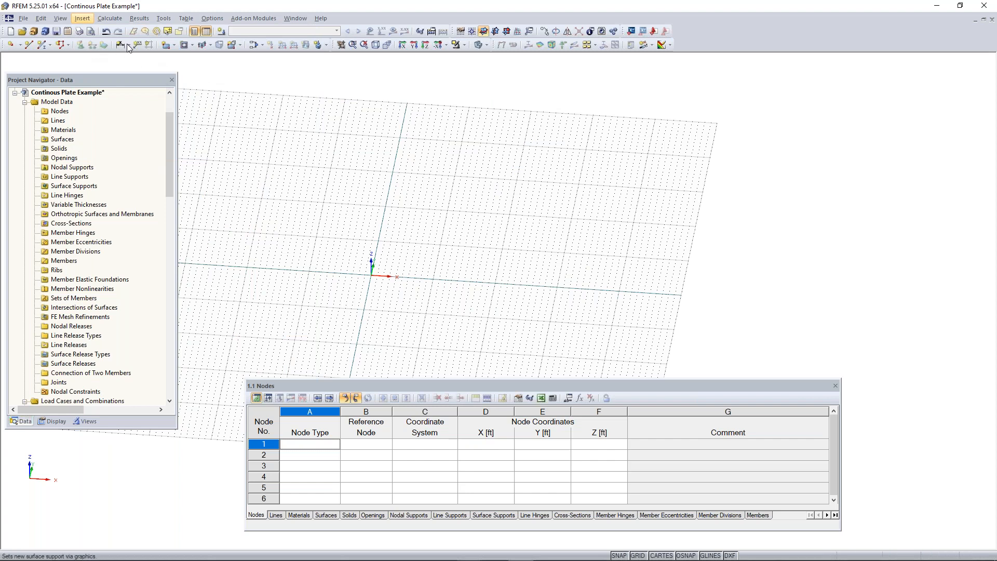
- Start a new rectangular plane surface and open the material library for its material
{"action": "left_click", "coordinate": [166, 45]}
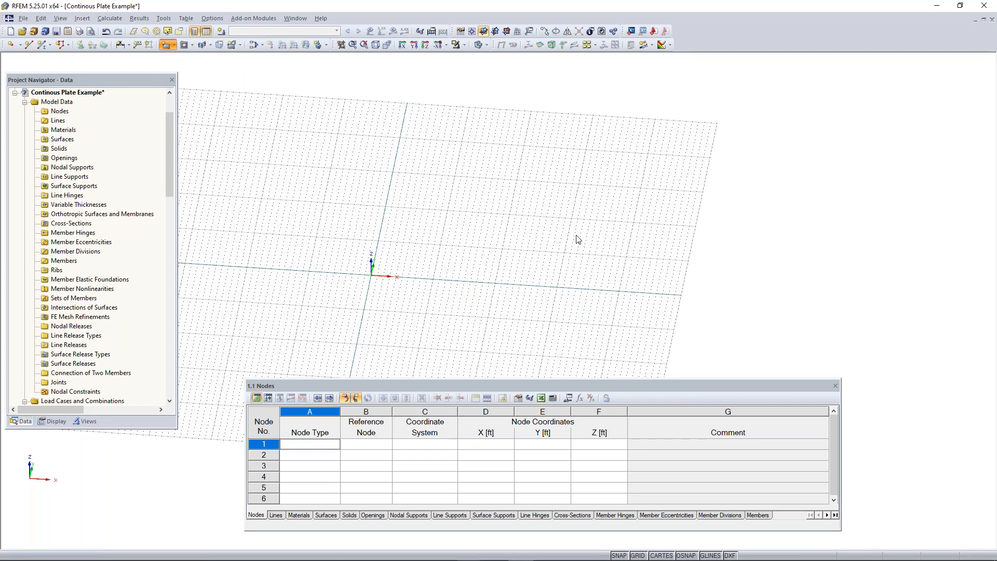
{"action": "left_click_drag", "start_coordinate": [509, 157], "coordinate": [488, 132]}
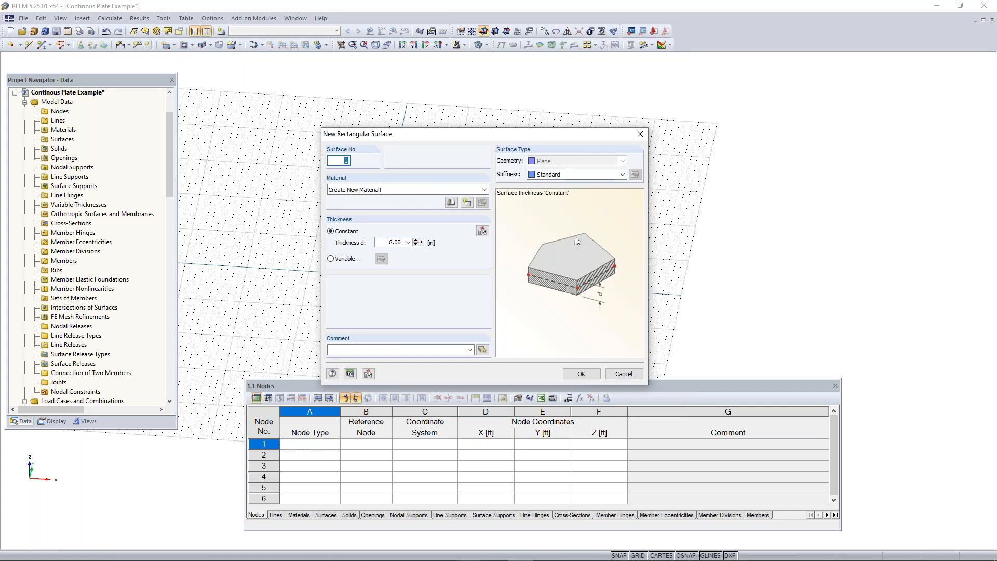
{"action": "left_click_drag", "start_coordinate": [486, 137], "coordinate": [494, 106]}
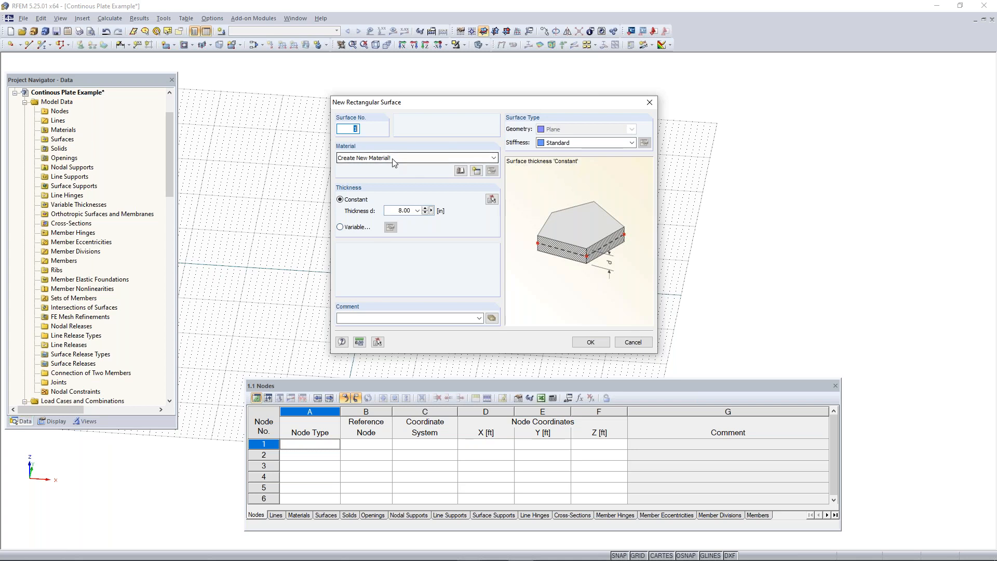
{"action": "double_click", "coordinate": [398, 210]}
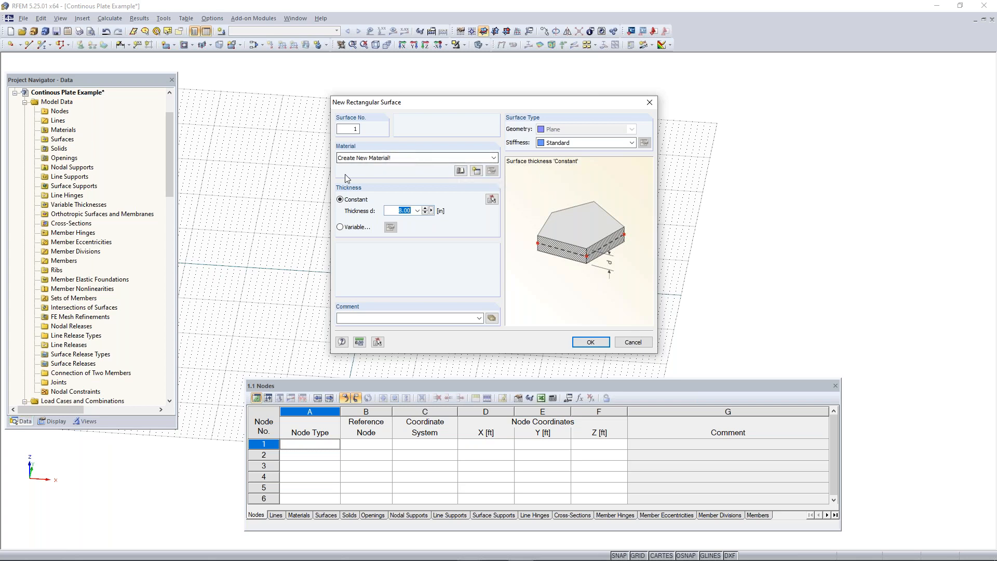
{"action": "left_click", "coordinate": [460, 171]}
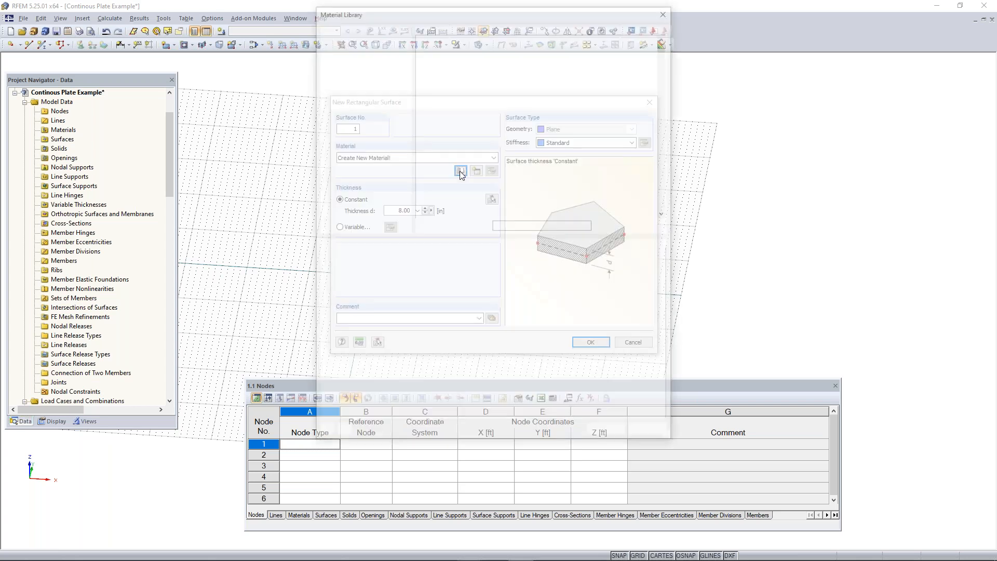
{"action": "left_click_drag", "start_coordinate": [461, 15], "coordinate": [476, 53]}
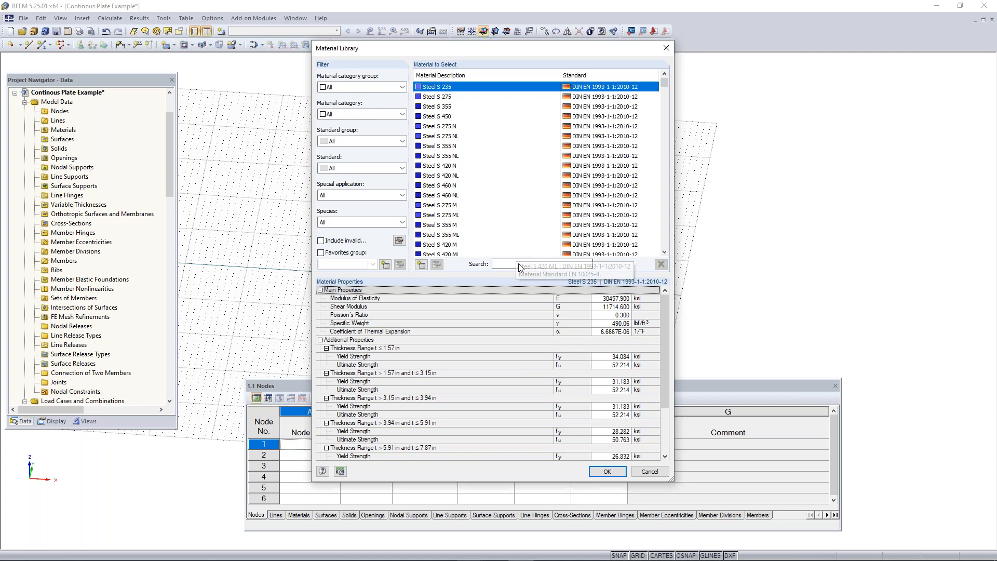
- Filter the material library to Concrete of standard ACI 318-19 and assign Concrete f'c = 4000 psi to the surface
{"action": "left_click", "coordinate": [365, 88]}
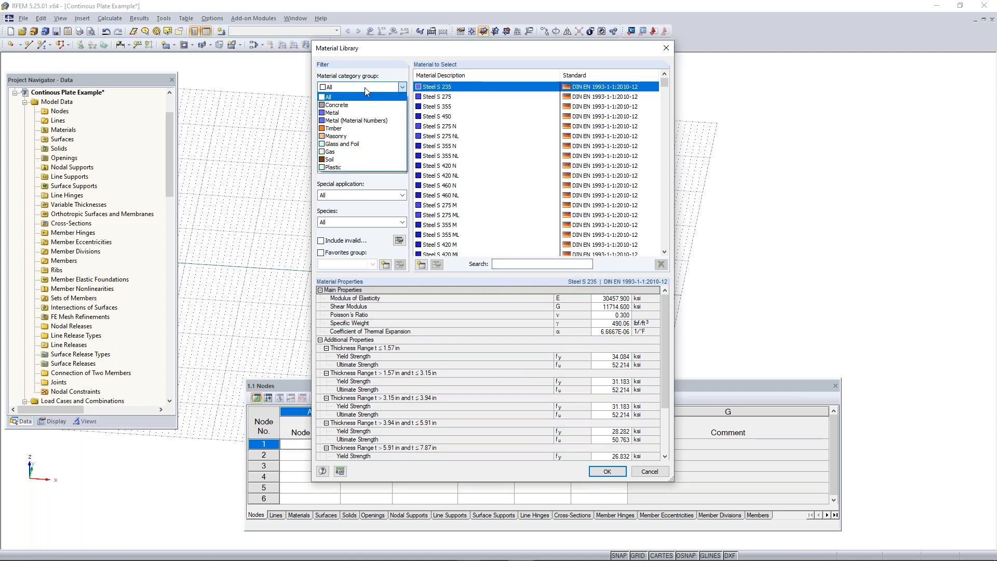
{"action": "left_click", "coordinate": [357, 105]}
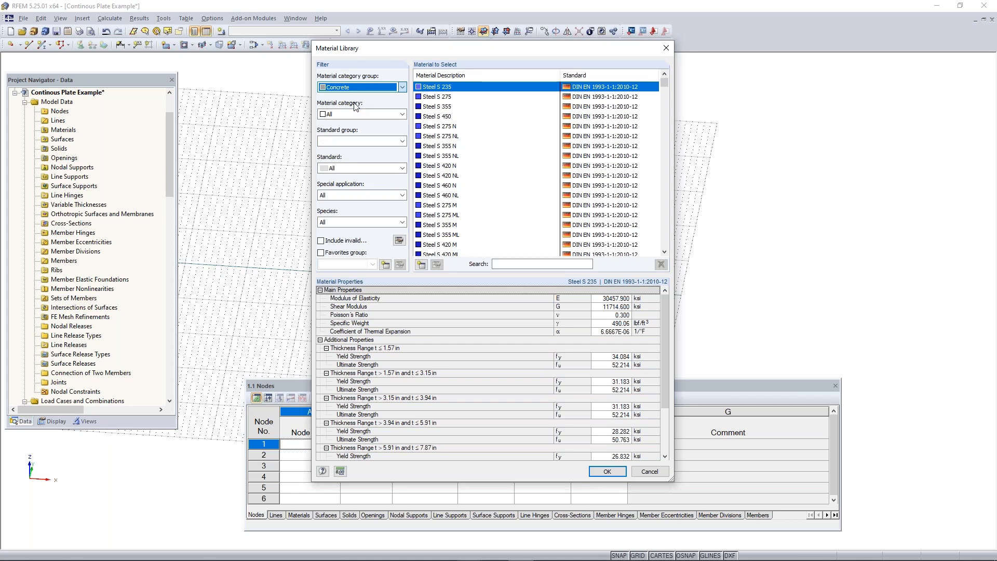
{"action": "left_click", "coordinate": [358, 114]}
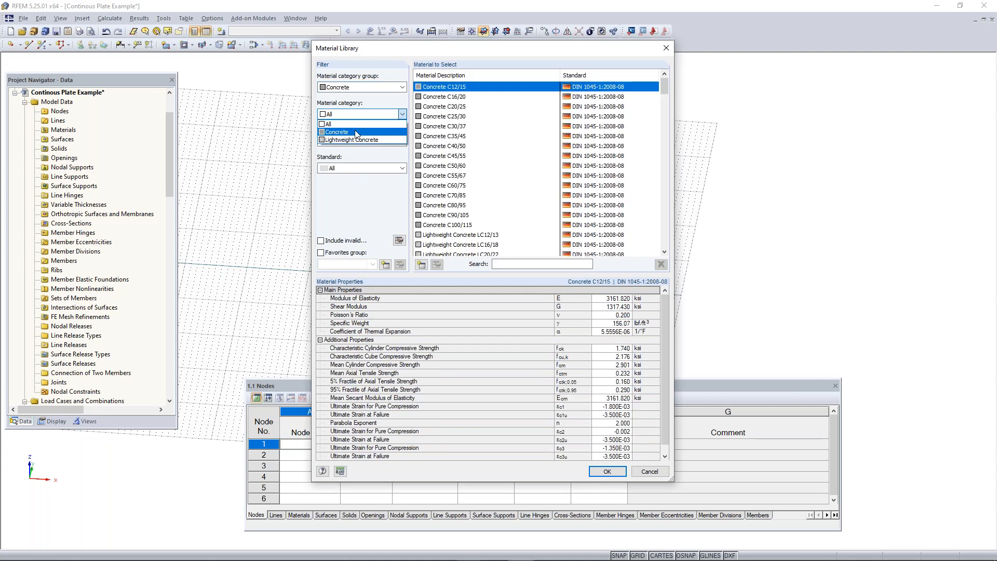
{"action": "left_click", "coordinate": [349, 124]}
{"action": "left_click", "coordinate": [356, 142]}
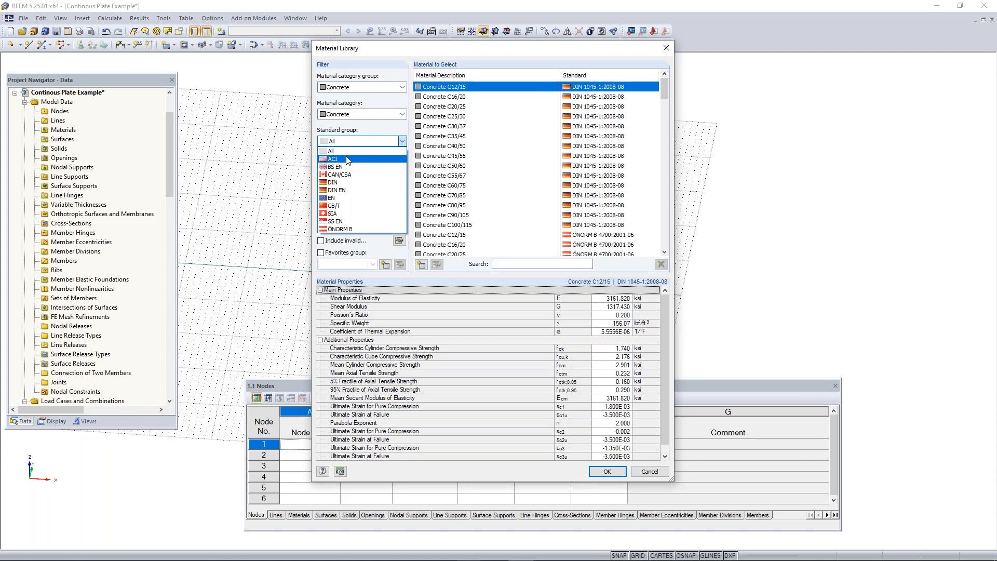
{"action": "left_click", "coordinate": [348, 159]}
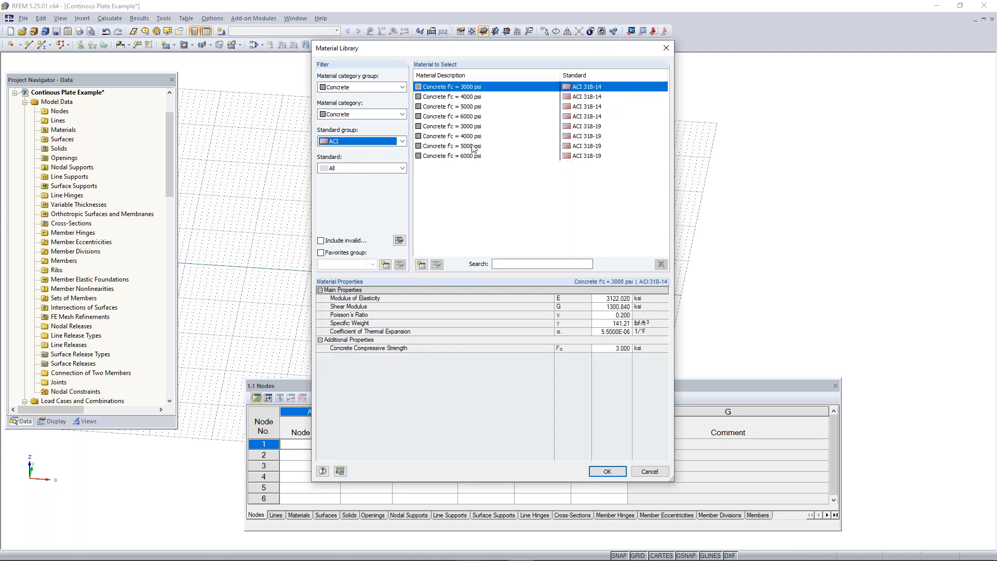
{"action": "left_click", "coordinate": [369, 170]}
{"action": "left_click", "coordinate": [343, 188]}
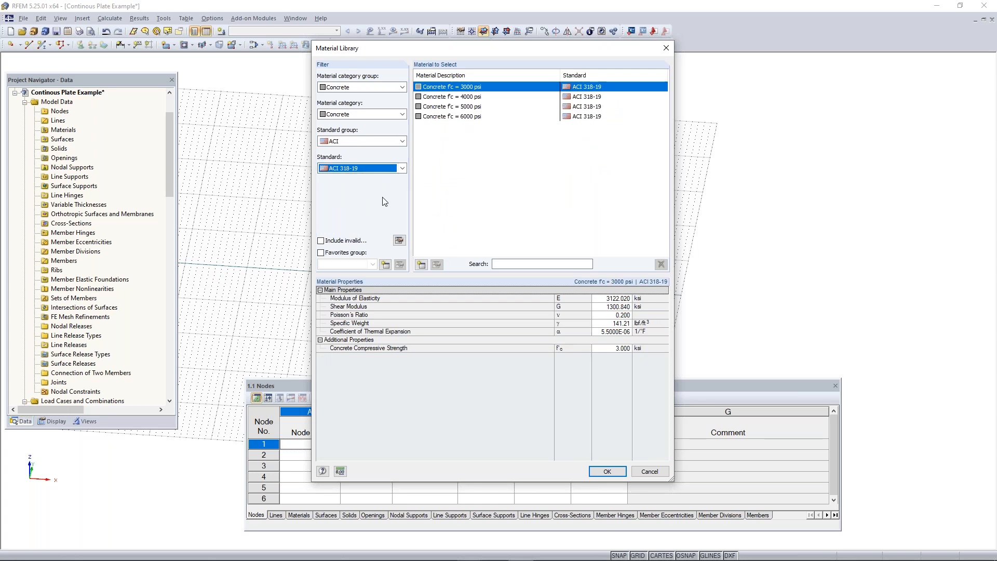
{"action": "left_click", "coordinate": [474, 97]}
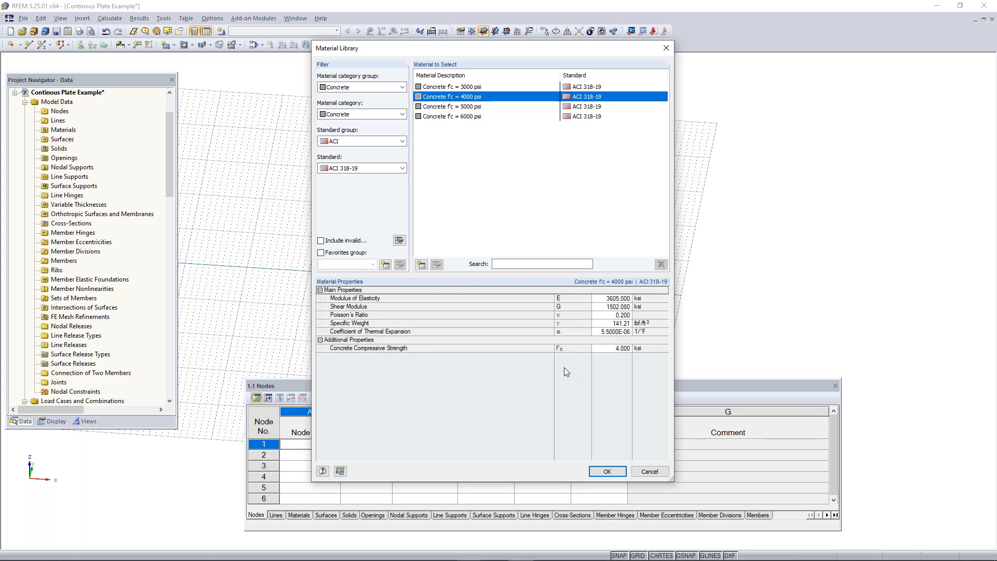
{"action": "left_click", "coordinate": [606, 471]}
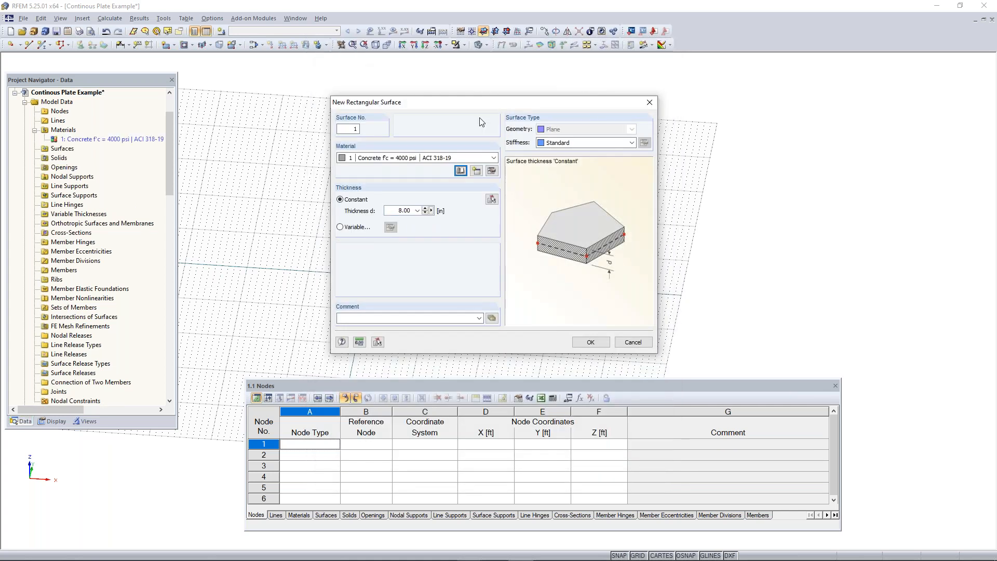
- Set the surface's constant thickness to 12 in and accept the surface settings
{"action": "left_click", "coordinate": [393, 210]}
{"action": "type", "text": "12"}
{"action": "left_click", "coordinate": [590, 343]}
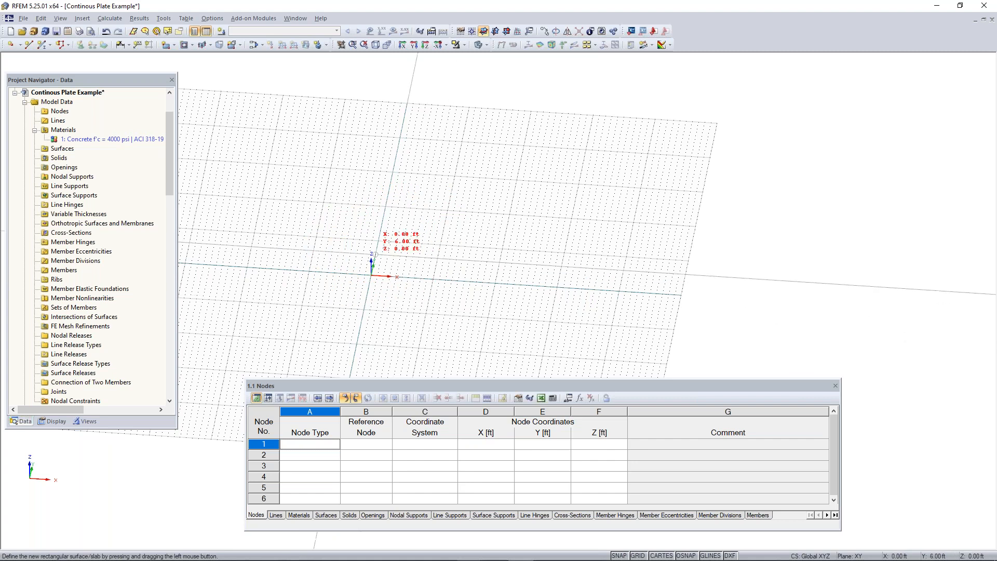
- Draw the rectangular surface on the XY plane from the origin to X 32 ft, Y 16 ft
{"action": "scroll", "coordinate": [371, 275], "scroll_direction": "up", "scroll_amount": 2}
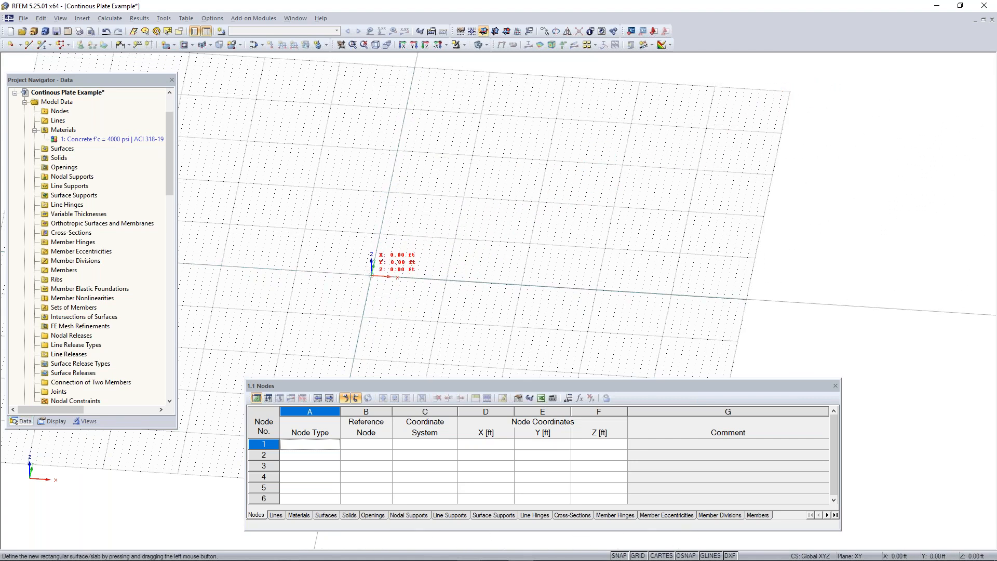
{"action": "left_click", "coordinate": [370, 275]}
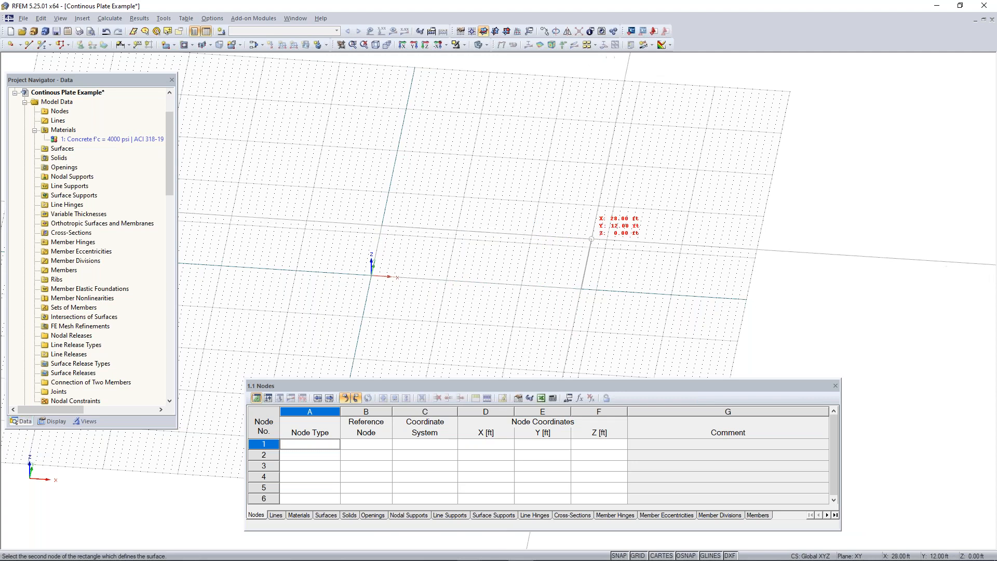
{"action": "left_click", "coordinate": [625, 224]}
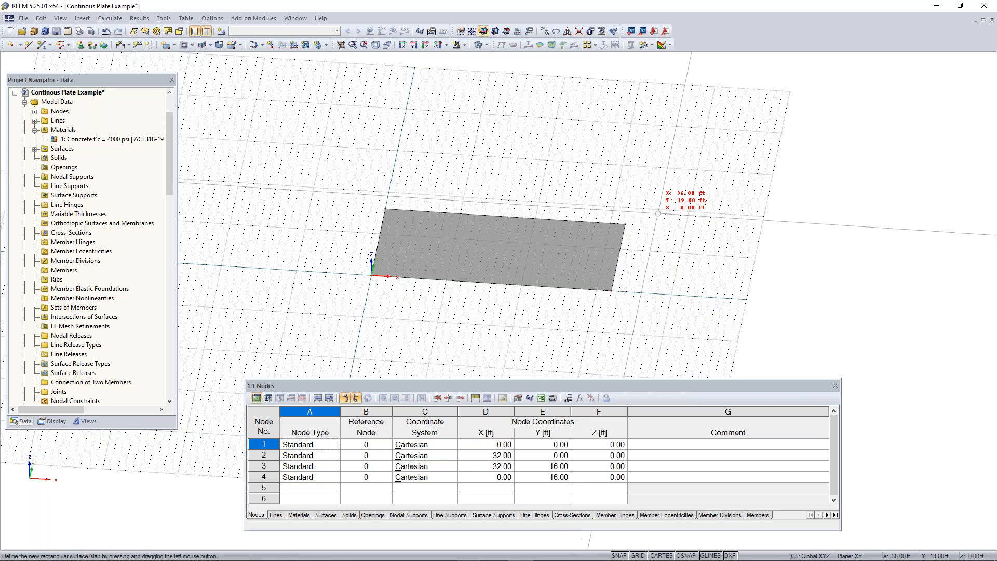
- Inspect the drawn plate surface up close from several 3D viewing angles
{"action": "middle_click_drag", "start_coordinate": [669, 283], "coordinate": [614, 309], "text": "ctrl"}
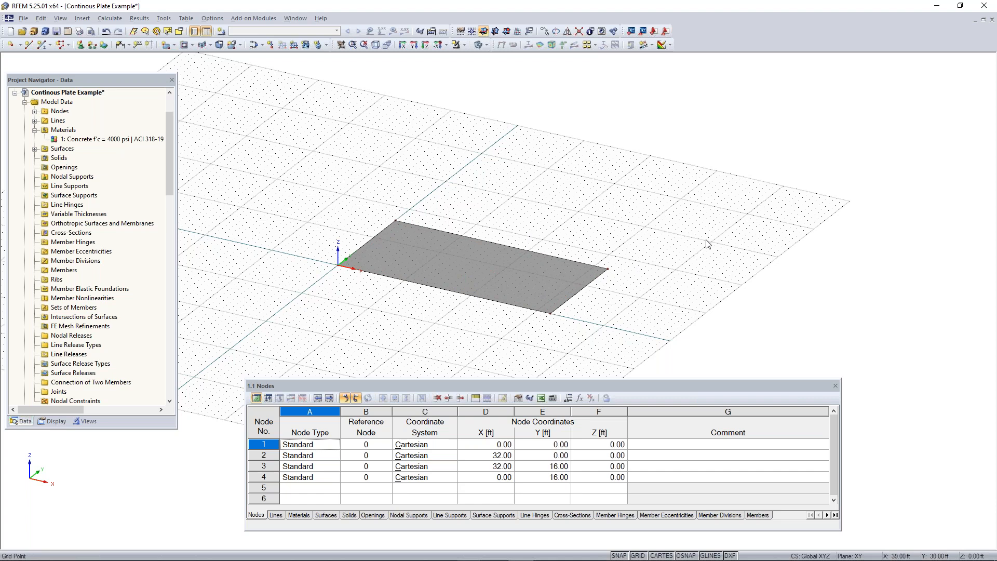
{"action": "left_click", "coordinate": [427, 245]}
{"action": "middle_click_drag", "start_coordinate": [480, 320], "coordinate": [441, 279]}
{"action": "scroll", "coordinate": [476, 240], "scroll_direction": "up", "scroll_amount": 3}
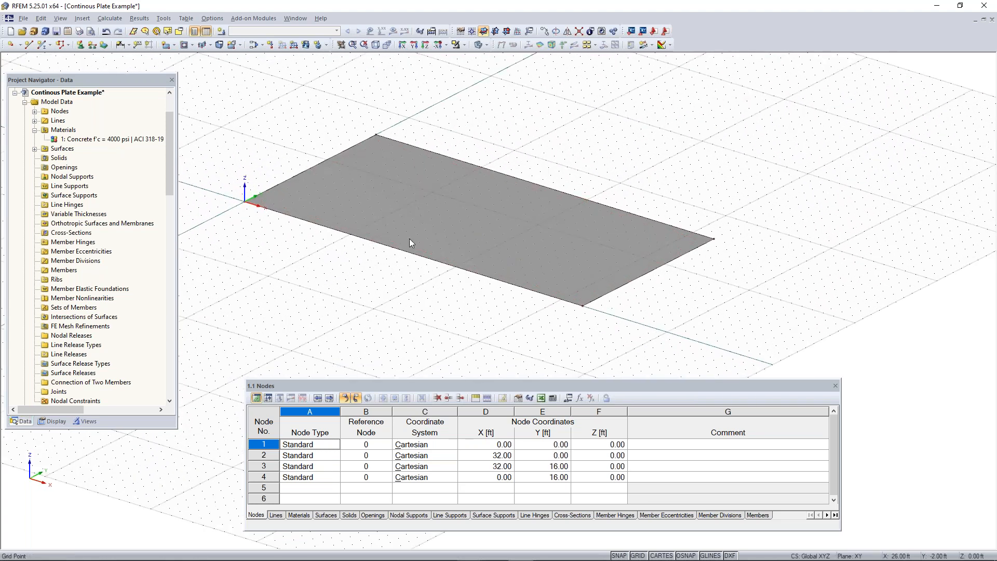
{"action": "middle_click_drag", "start_coordinate": [612, 328], "coordinate": [575, 319]}
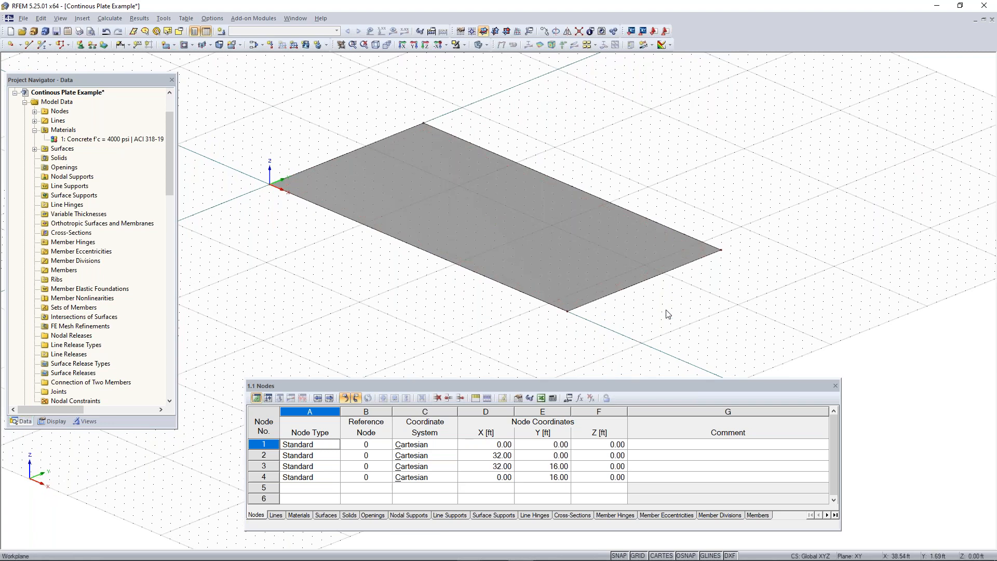
{"action": "mouse_move", "coordinate": [632, 337]}
{"action": "middle_mouse_down", "text": "ctrl"}
{"action": "mouse_move", "coordinate": [686, 314]}
{"action": "mouse_move", "coordinate": [650, 329]}
{"action": "middle_mouse_up", "text": "ctrl"}
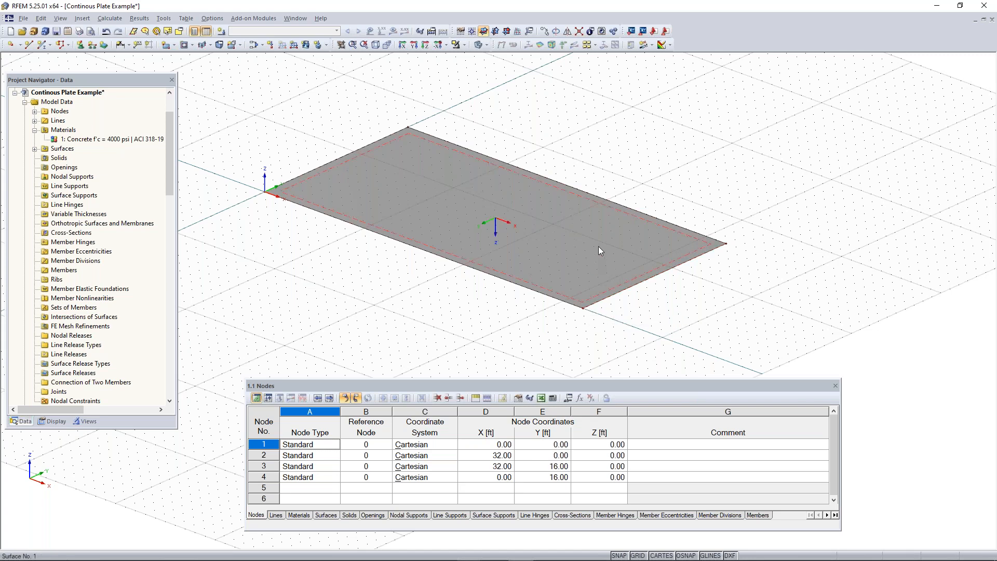
{"action": "middle_click_drag", "start_coordinate": [612, 326], "coordinate": [670, 319], "text": "ctrl"}
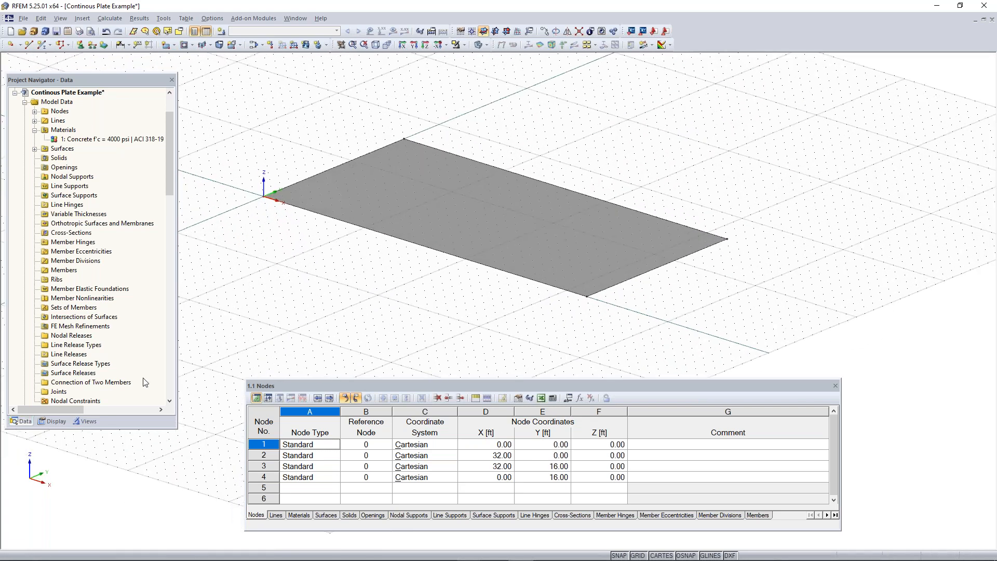
- Set the solid-model rendering of surfaces to Filled incl. thickness
{"action": "left_click", "coordinate": [53, 421]}
{"action": "left_click_drag", "start_coordinate": [171, 191], "coordinate": [172, 378]}
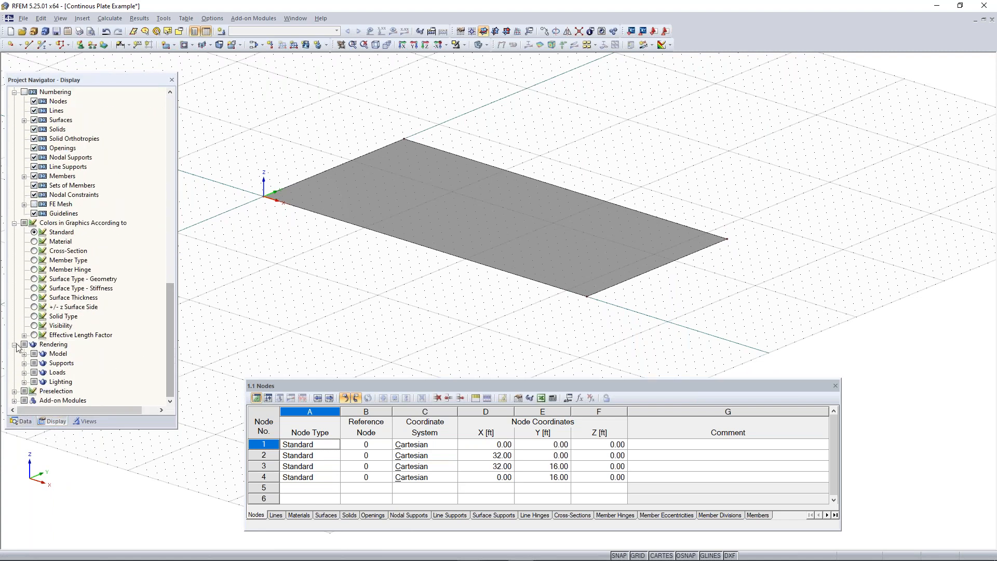
{"action": "left_click", "coordinate": [24, 354]}
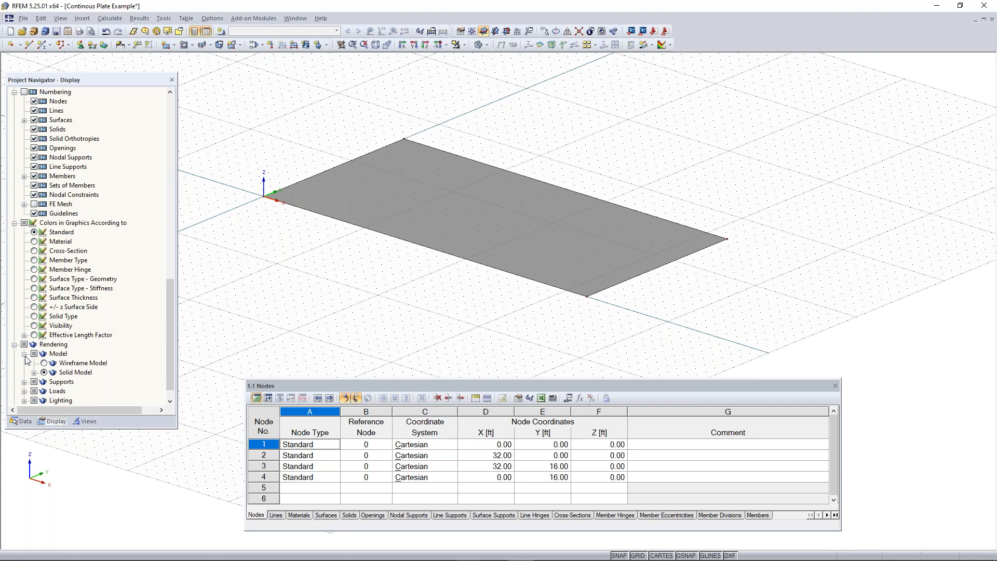
{"action": "double_click", "coordinate": [44, 373]}
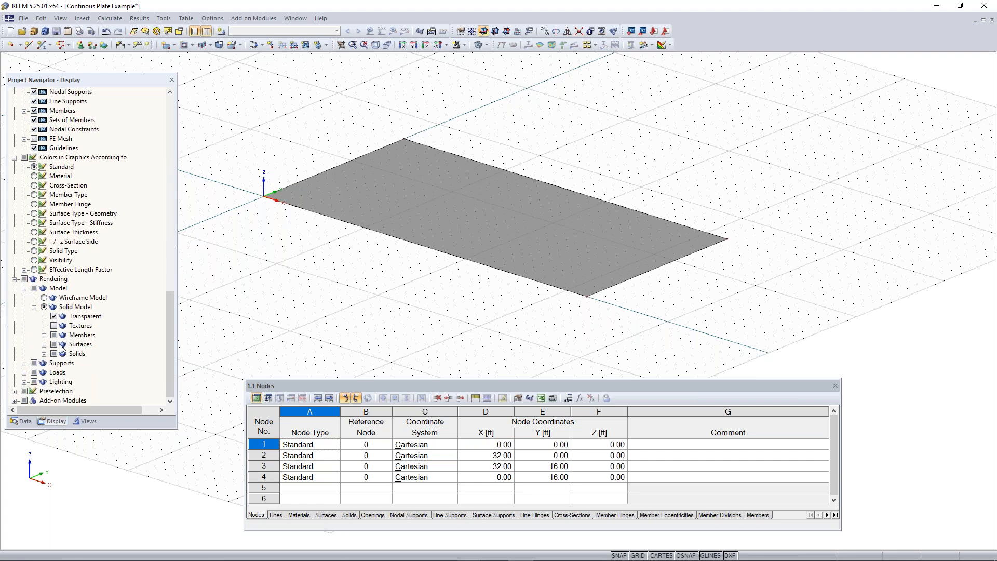
{"action": "left_click", "coordinate": [44, 344]}
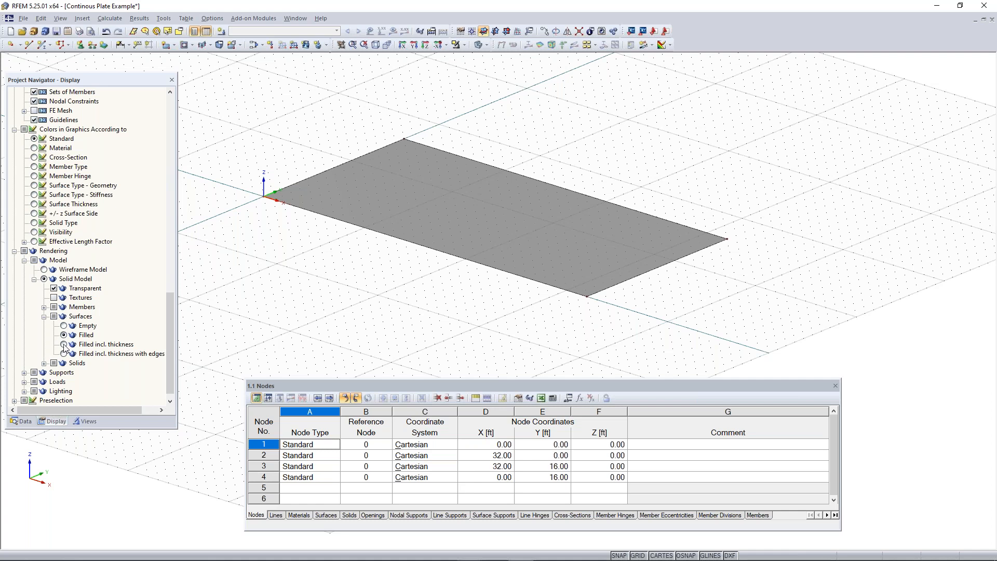
{"action": "left_click", "coordinate": [64, 344]}
- Inspect the plate's rendered thickness from different angles, and return the surface rendering to Filled
{"action": "middle_click_drag", "start_coordinate": [619, 315], "coordinate": [519, 282], "text": "ctrl"}
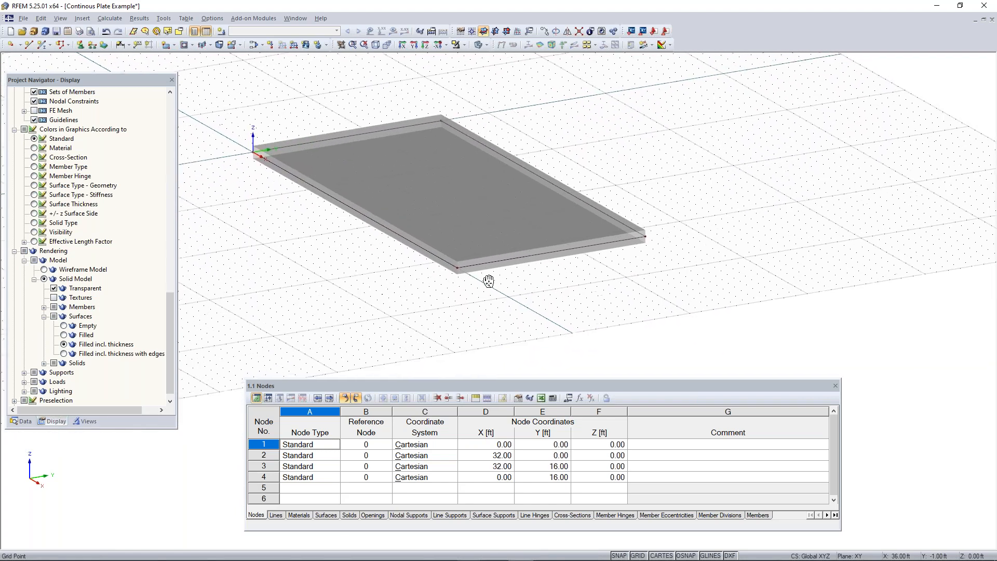
{"action": "scroll", "coordinate": [462, 270], "scroll_direction": "up", "scroll_amount": 3}
{"action": "scroll", "coordinate": [462, 270], "scroll_direction": "up", "scroll_amount": 2}
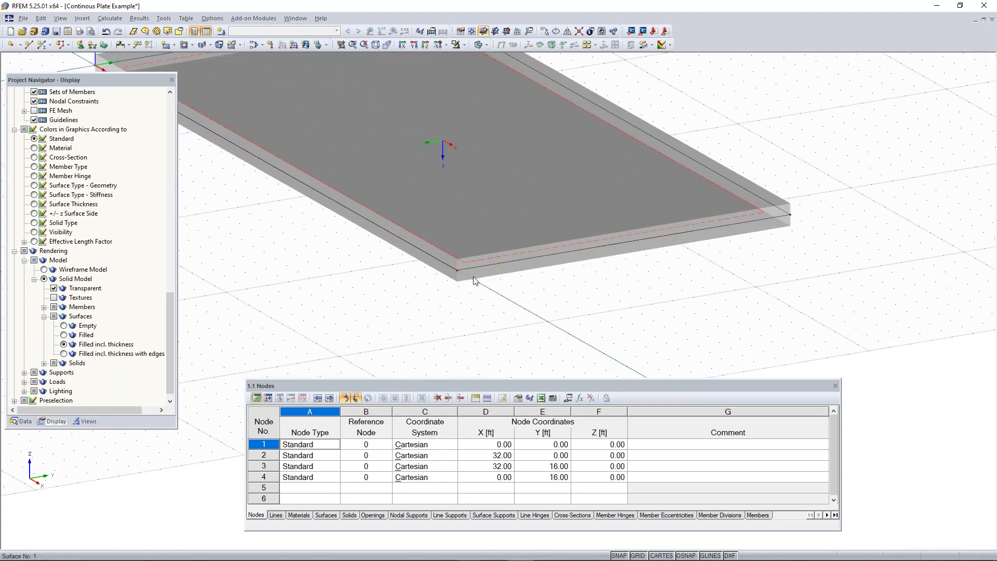
{"action": "middle_click_drag", "start_coordinate": [373, 293], "coordinate": [586, 346], "text": "ctrl"}
{"action": "scroll", "coordinate": [457, 281], "scroll_direction": "down", "scroll_amount": 2}
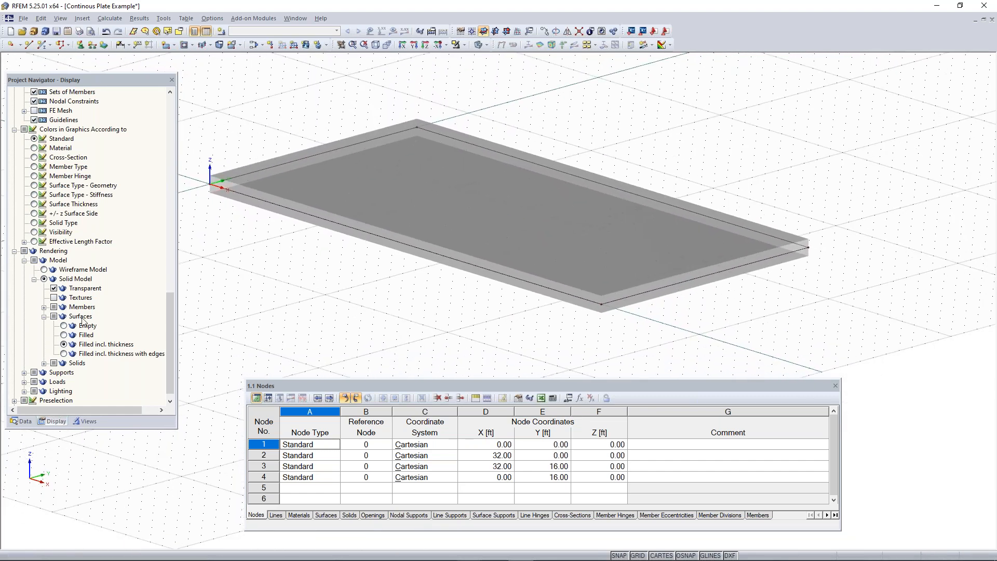
{"action": "left_click", "coordinate": [64, 336]}
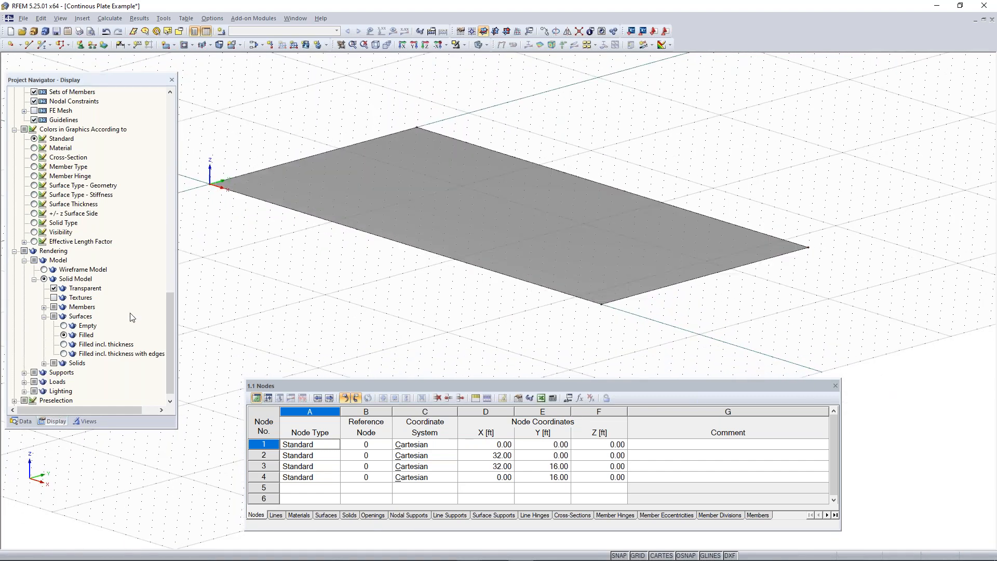
- Start a second rectangular surface with Concrete f'c = 4000 psi and a constant thickness of 12 in
{"action": "left_click", "coordinate": [24, 421]}
{"action": "scroll", "coordinate": [462, 312], "scroll_direction": "down", "scroll_amount": 2}
{"action": "middle_click_drag", "start_coordinate": [461, 312], "coordinate": [511, 335]}
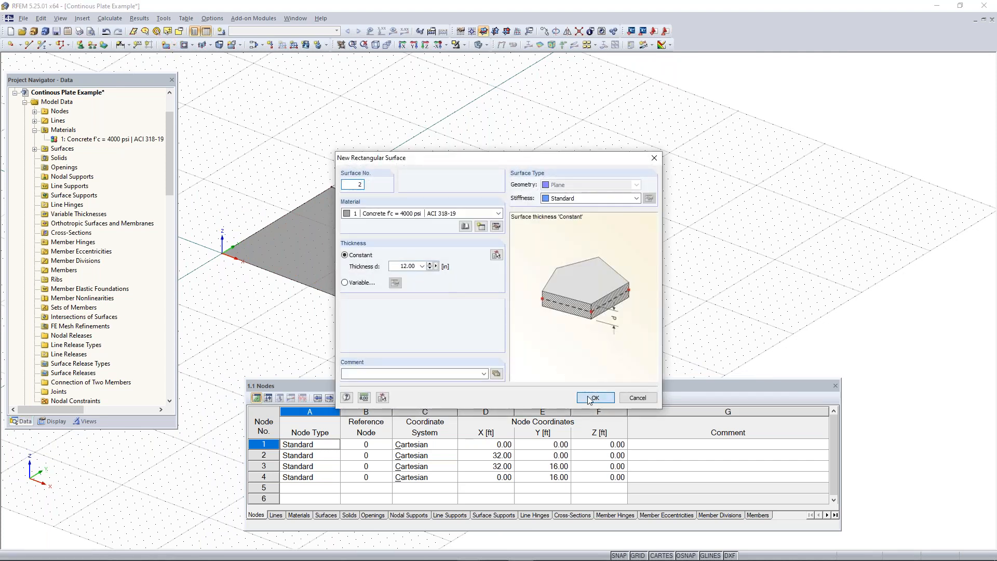
{"action": "left_click", "coordinate": [594, 398]}
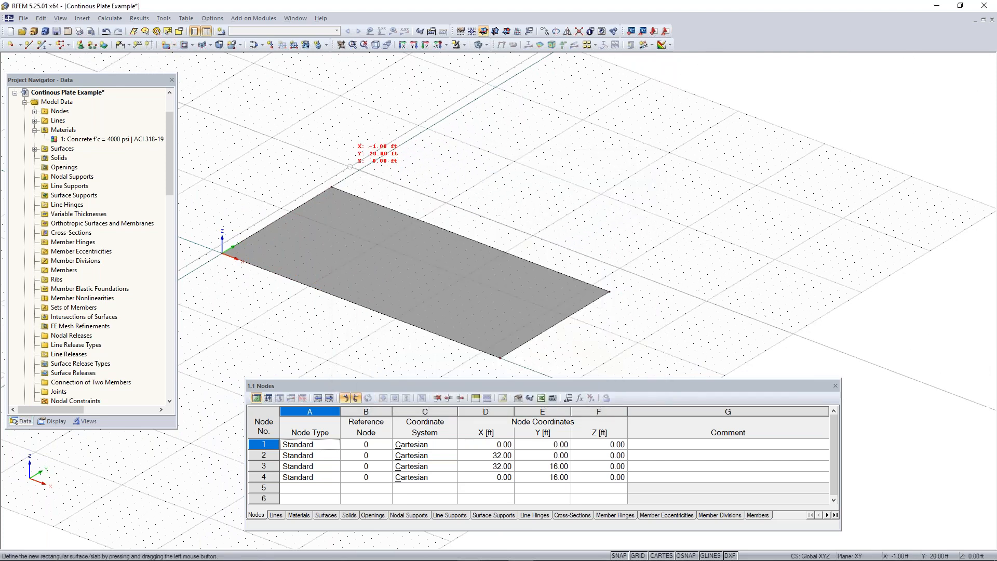
- Draw the second rectangular surface on the XY plane, 32 ft along X, starting from X 0, Y 21 ft and matching the first plate's size
{"action": "scroll", "coordinate": [359, 168], "scroll_direction": "up", "scroll_amount": 3}
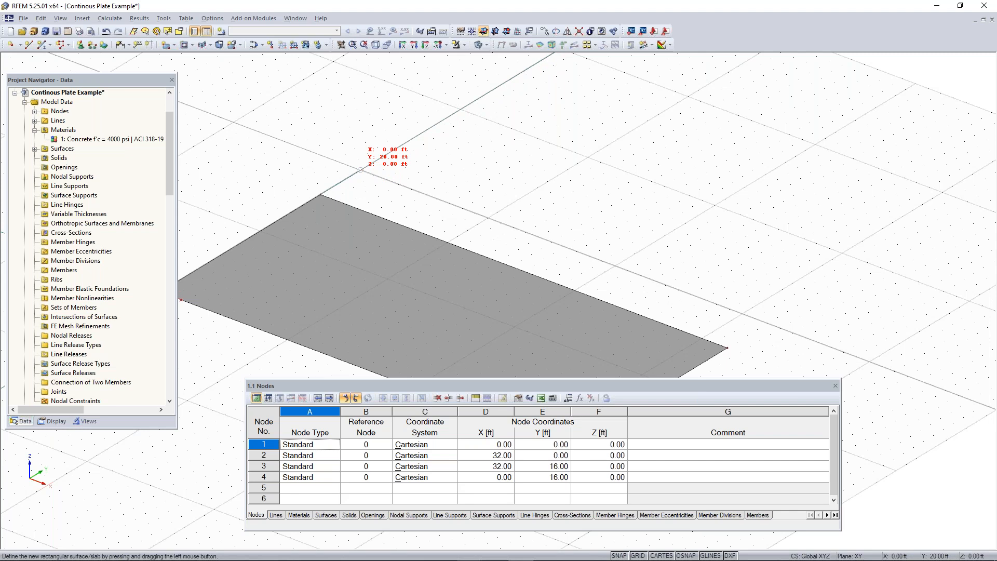
{"action": "left_click", "coordinate": [370, 164]}
{"action": "middle_click_drag", "start_coordinate": [686, 216], "coordinate": [747, 325]}
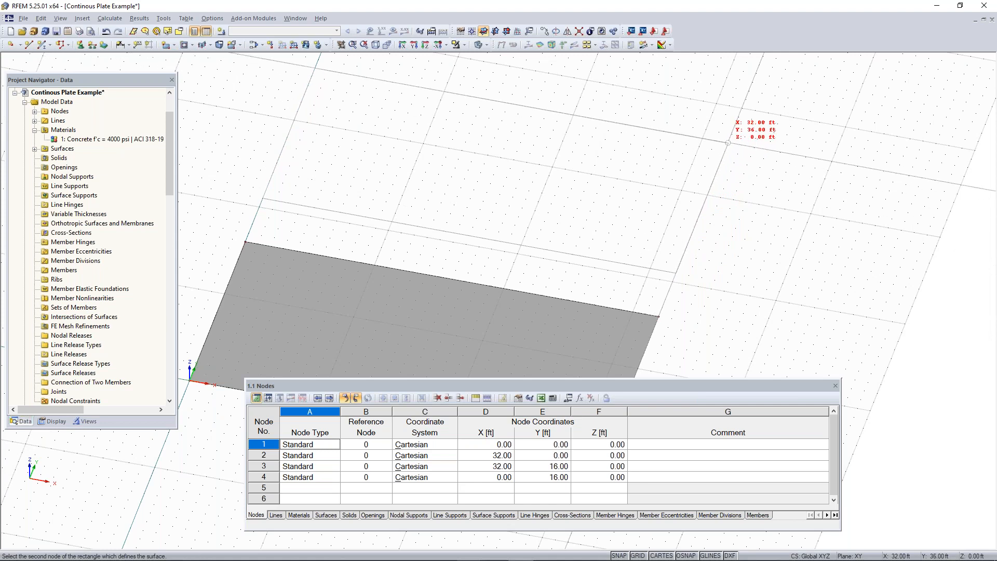
{"action": "left_click", "coordinate": [728, 143]}
{"action": "scroll", "coordinate": [748, 187], "scroll_direction": "down", "scroll_amount": 2}
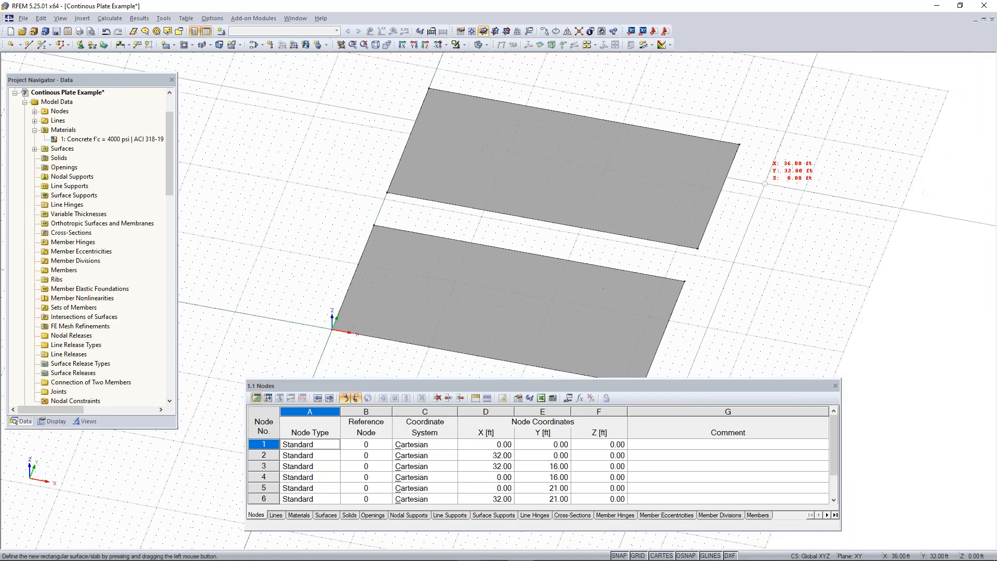
{"action": "scroll", "coordinate": [661, 292], "scroll_direction": "up", "scroll_amount": 3}
{"action": "middle_click_drag", "start_coordinate": [661, 292], "coordinate": [570, 285], "text": "ctrl"}
{"action": "middle_click_drag", "start_coordinate": [630, 273], "coordinate": [681, 199]}
{"action": "right_click", "coordinate": [731, 263]}
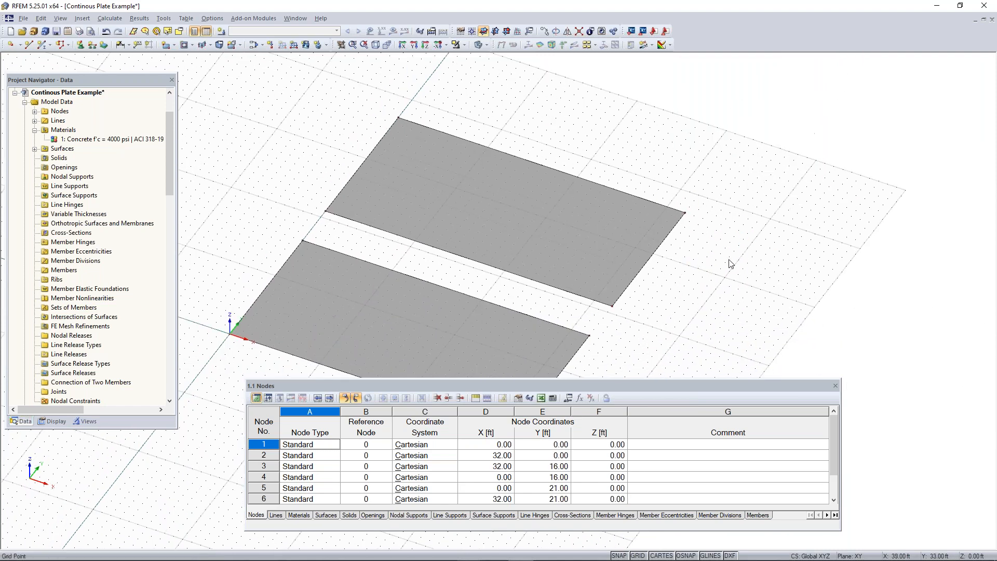
- Examine the two plates and the gap between them from different 3D viewing angles
{"action": "scroll", "coordinate": [667, 283], "scroll_direction": "down", "scroll_amount": 2}
{"action": "middle_click_drag", "start_coordinate": [664, 299], "coordinate": [511, 202]}
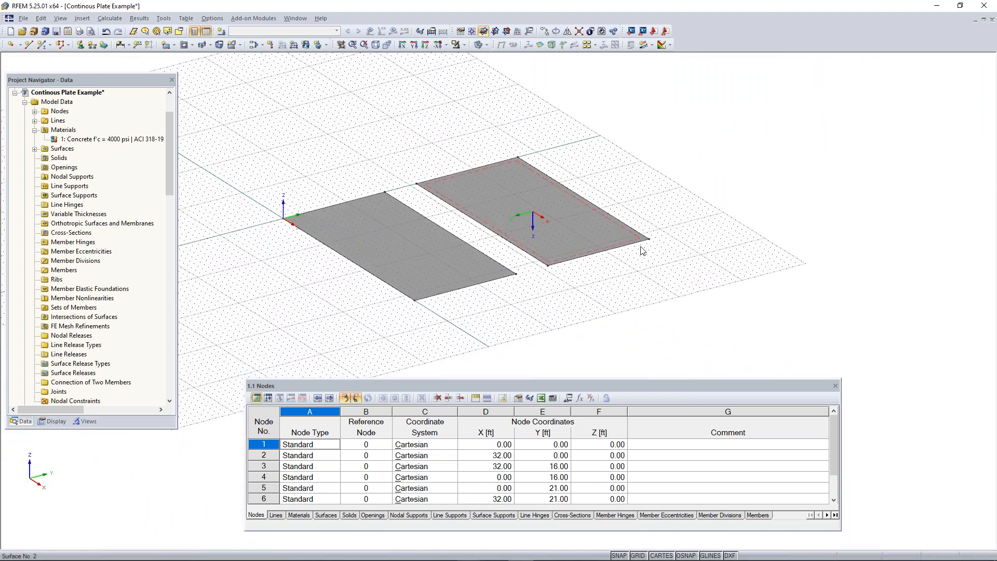
{"action": "middle_click_drag", "start_coordinate": [701, 260], "coordinate": [632, 299]}
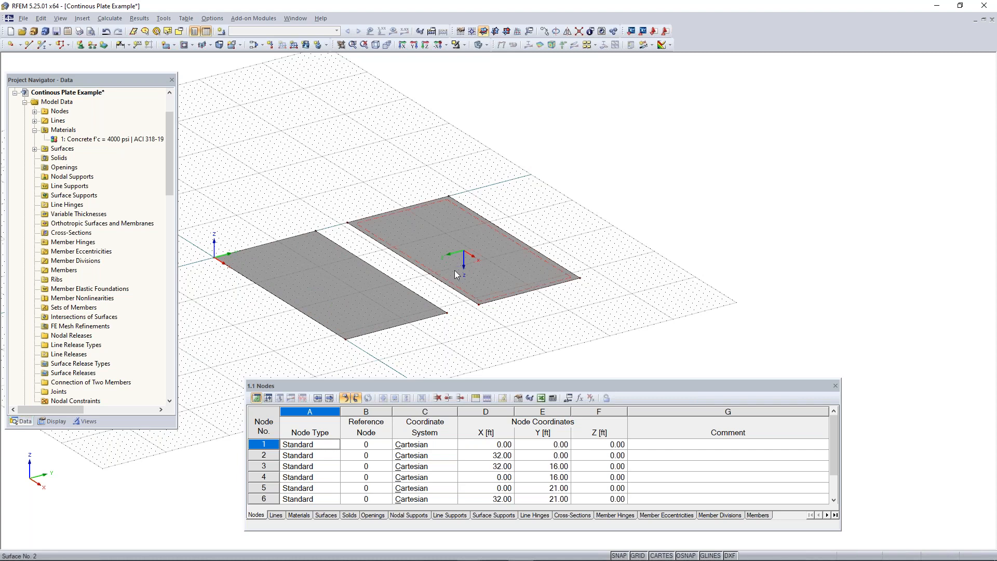
{"action": "mouse_move", "coordinate": [578, 291]}
{"action": "middle_mouse_down"}
{"action": "mouse_move", "coordinate": [556, 285]}
{"action": "mouse_move", "coordinate": [568, 283]}
{"action": "middle_mouse_up"}
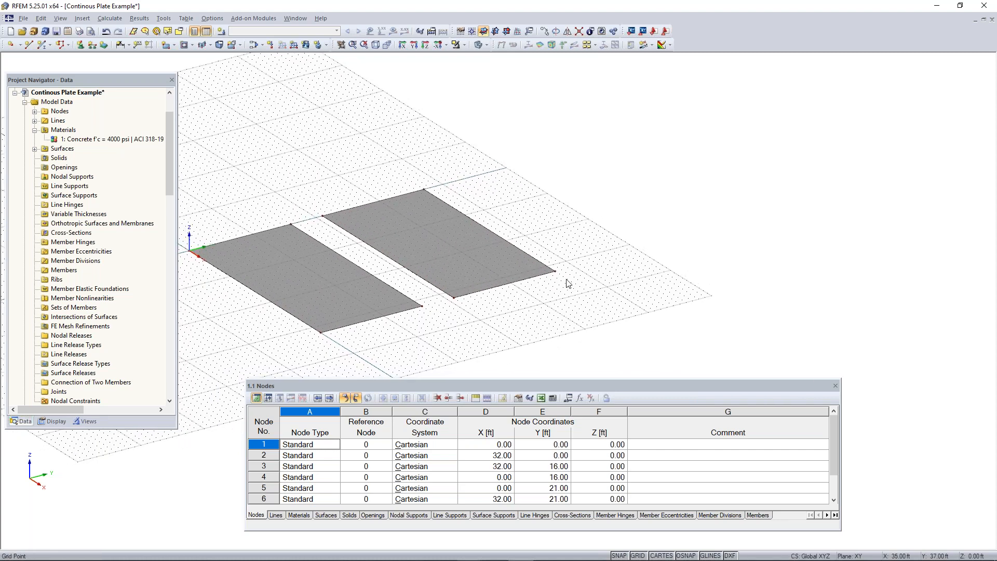
{"action": "right_click_drag", "start_coordinate": [382, 281], "coordinate": [497, 315]}
{"action": "left_click", "coordinate": [575, 329]}
{"action": "left_click", "coordinate": [367, 265]}
- Select the second plate with its edges and nodes and set the Move or Copy operation to 1 copy
{"action": "middle_click_drag", "start_coordinate": [446, 283], "coordinate": [528, 303]}
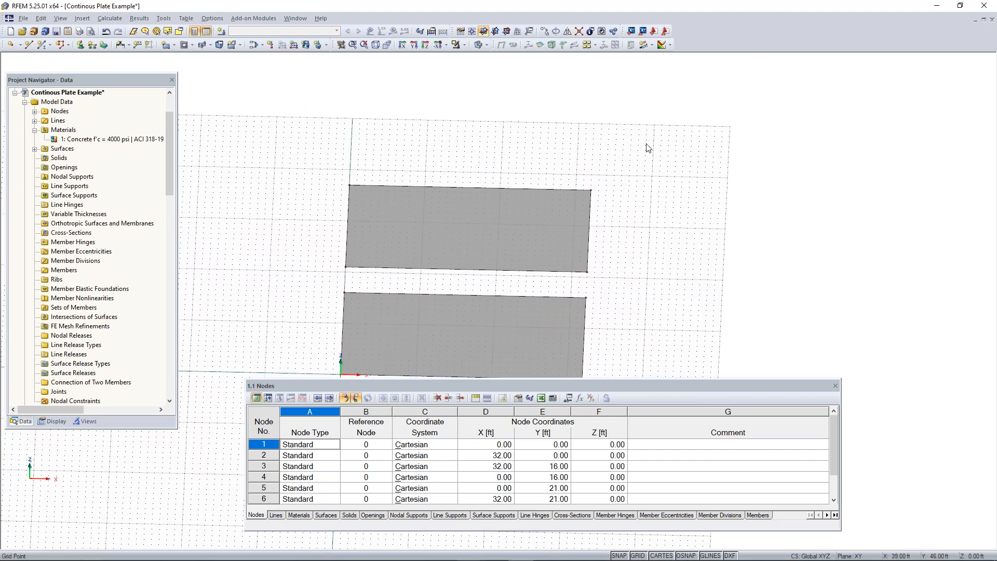
{"action": "left_click_drag", "start_coordinate": [625, 159], "coordinate": [300, 281]}
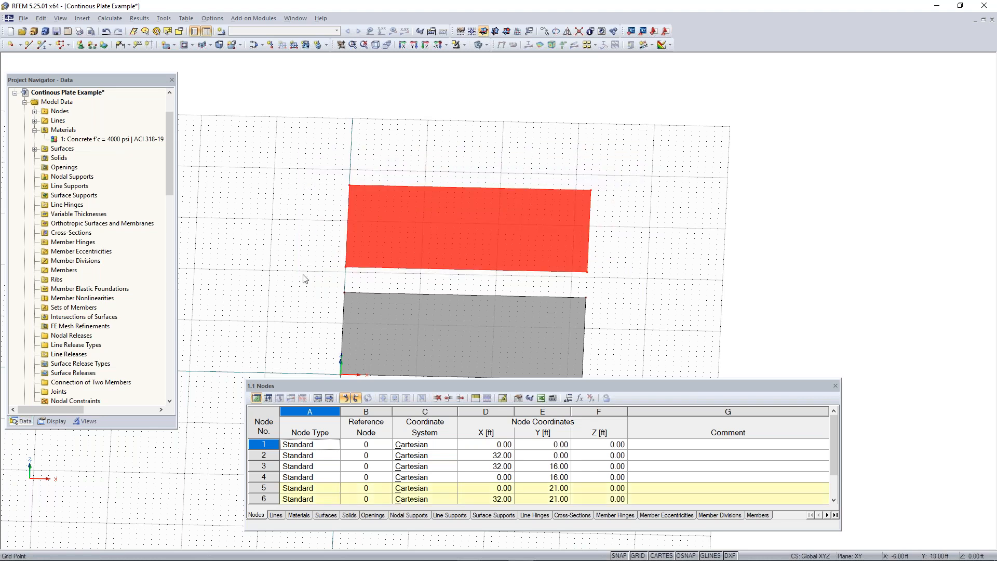
{"action": "middle_click_drag", "start_coordinate": [720, 236], "coordinate": [547, 210], "text": "ctrl"}
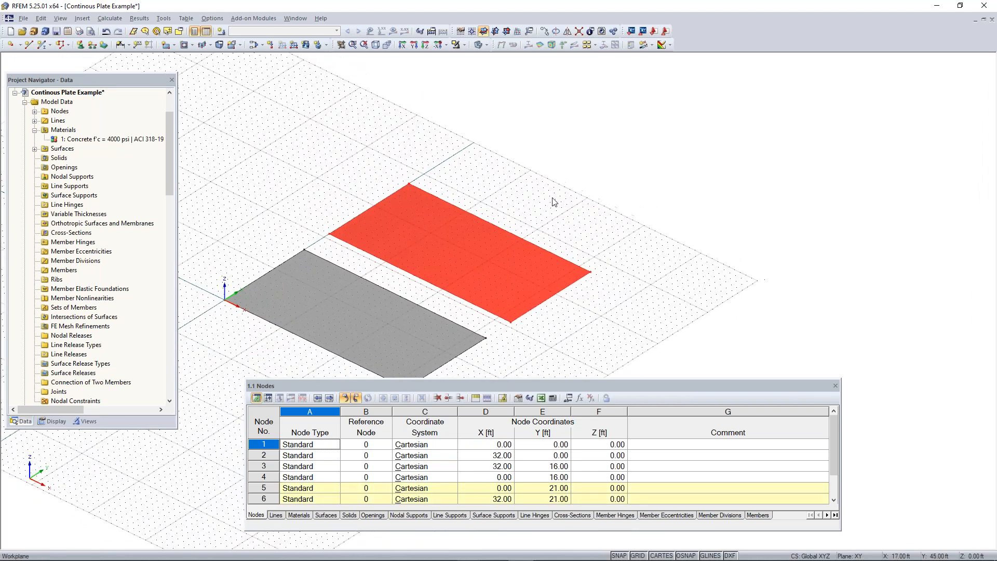
{"action": "left_click", "coordinate": [546, 30]}
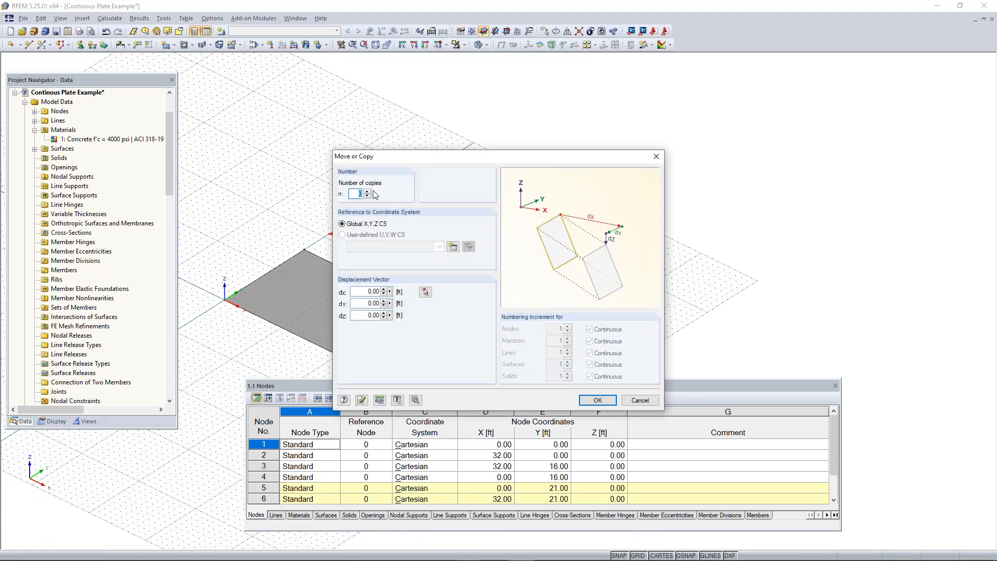
{"action": "left_click_drag", "start_coordinate": [427, 161], "coordinate": [644, 172]}
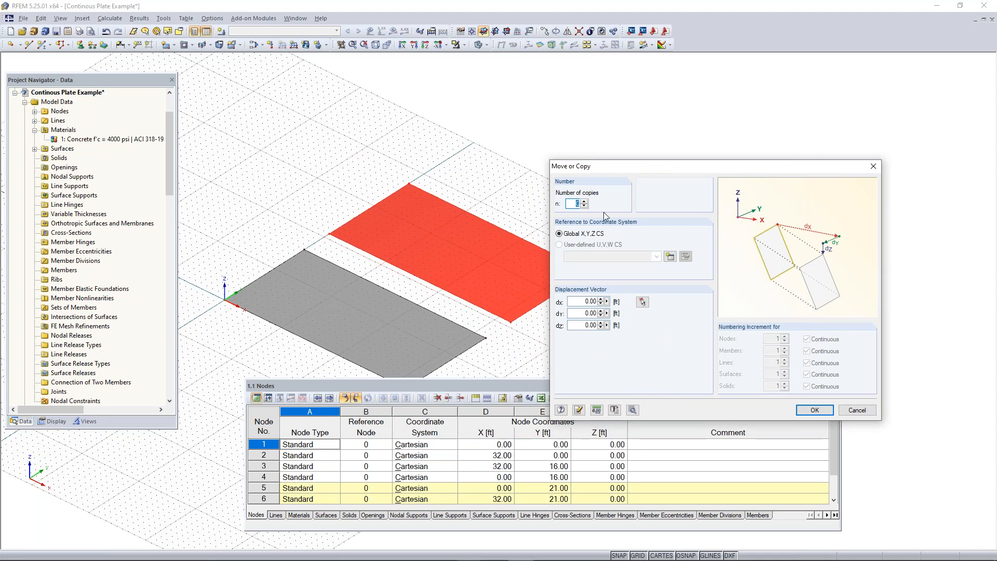
{"action": "left_click", "coordinate": [585, 202]}
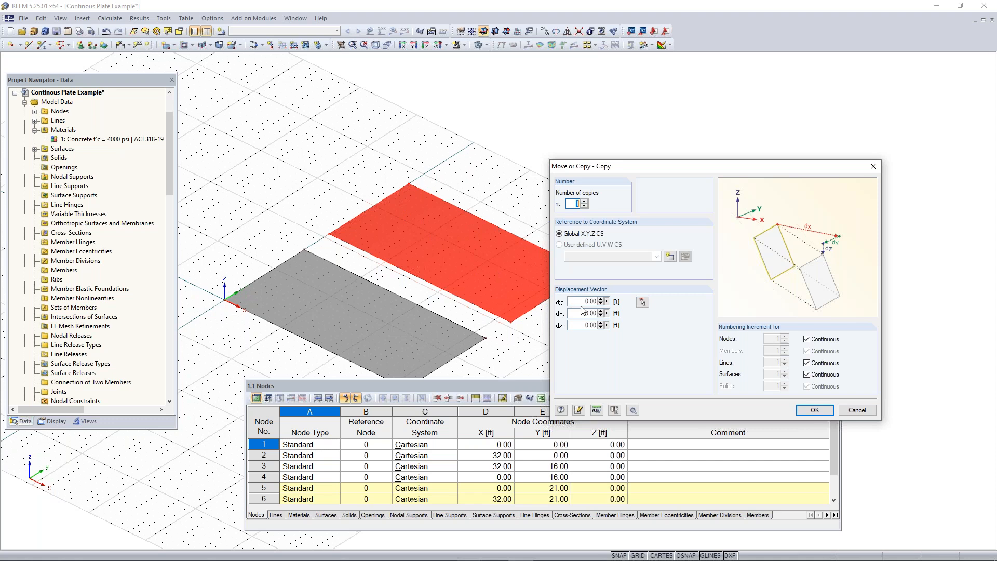
- Copy the second plate by a displacement of dY 21 ft, picking the vector from its corner node at the Y axis
{"action": "left_click", "coordinate": [642, 303]}
{"action": "left_click_drag", "start_coordinate": [467, 260], "coordinate": [101, 117]}
{"action": "left_click", "coordinate": [330, 234]}
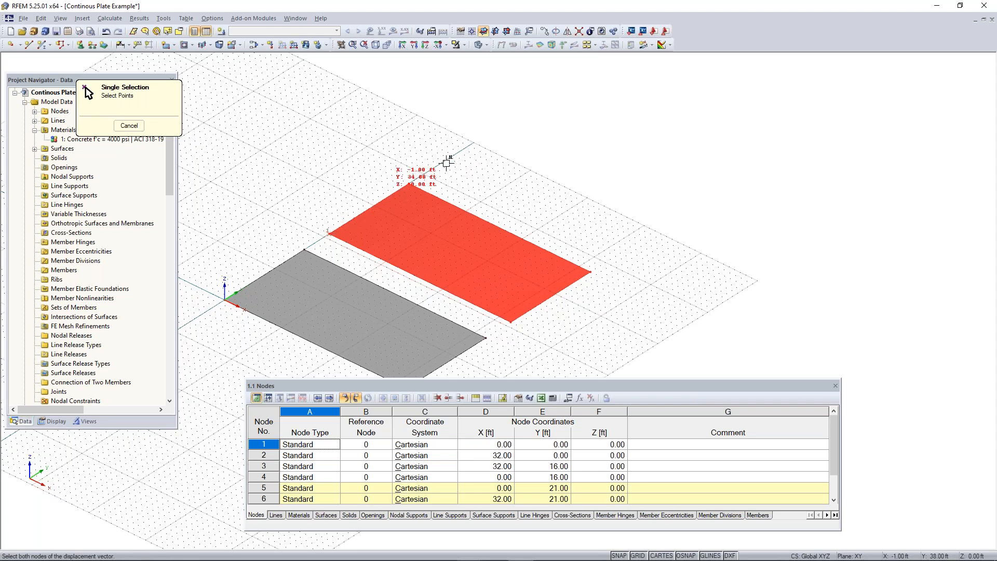
{"action": "middle_click_drag", "start_coordinate": [445, 194], "coordinate": [421, 239]}
{"action": "scroll", "coordinate": [408, 229], "scroll_direction": "up", "scroll_amount": 2}
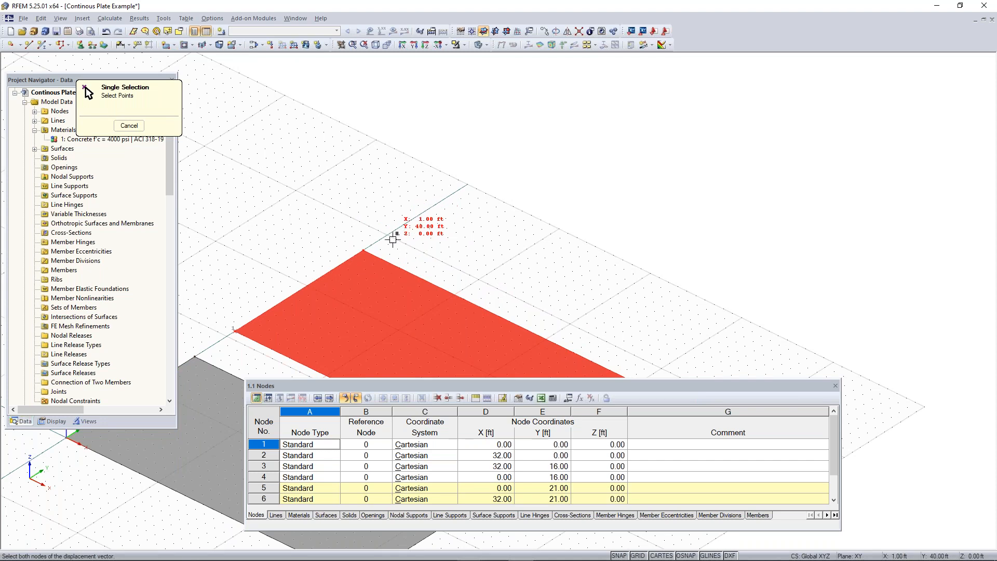
{"action": "left_click", "coordinate": [404, 224]}
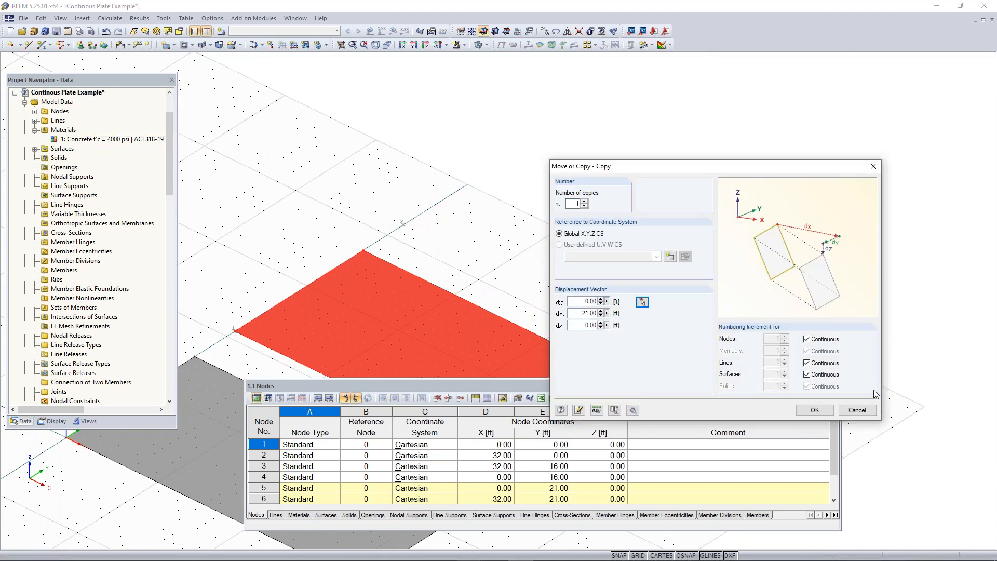
{"action": "left_click", "coordinate": [815, 410]}
{"action": "scroll", "coordinate": [650, 313], "scroll_direction": "down", "scroll_amount": 1}
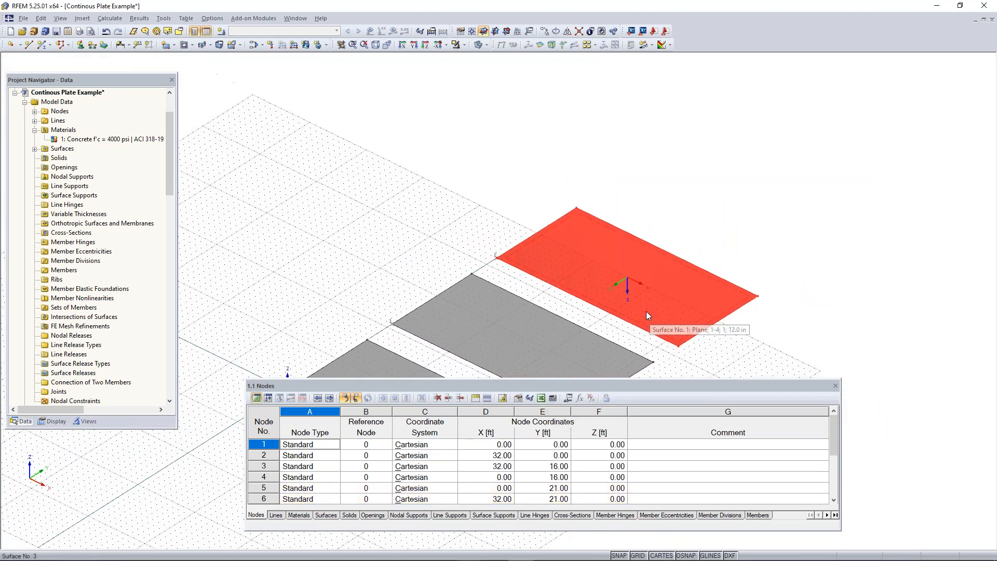
{"action": "middle_click_drag", "start_coordinate": [717, 332], "coordinate": [630, 250]}
{"action": "left_click", "coordinate": [646, 236]}
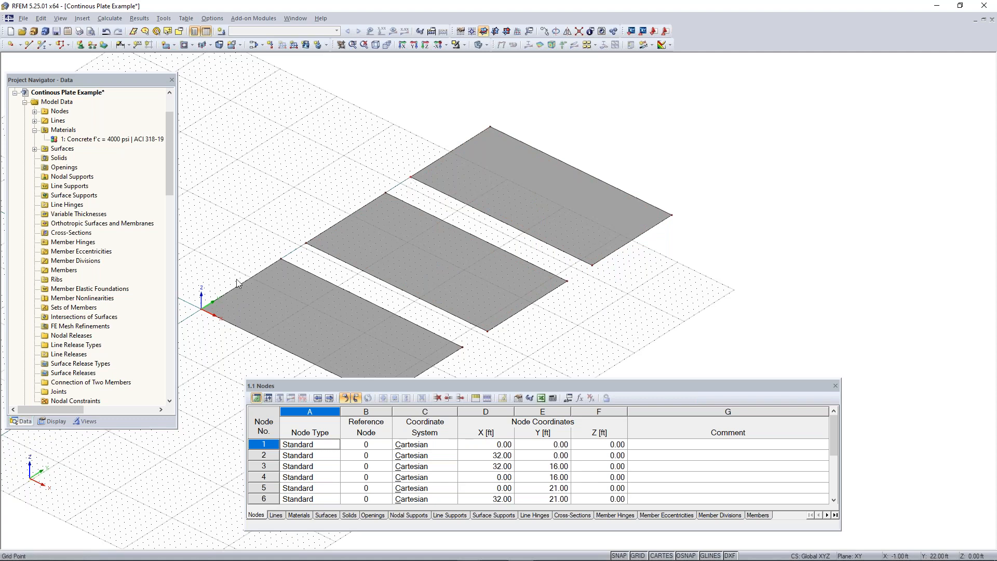
- Move all three plates together by -21 ft along Y so the middle plate's near corner node sits on the origin
{"action": "scroll", "coordinate": [560, 267], "scroll_direction": "down", "scroll_amount": 2}
{"action": "mouse_move", "coordinate": [563, 292]}
{"action": "middle_mouse_down", "text": "ctrl"}
{"action": "mouse_move", "coordinate": [603, 283]}
{"action": "mouse_move", "coordinate": [551, 302]}
{"action": "middle_mouse_up", "text": "ctrl"}
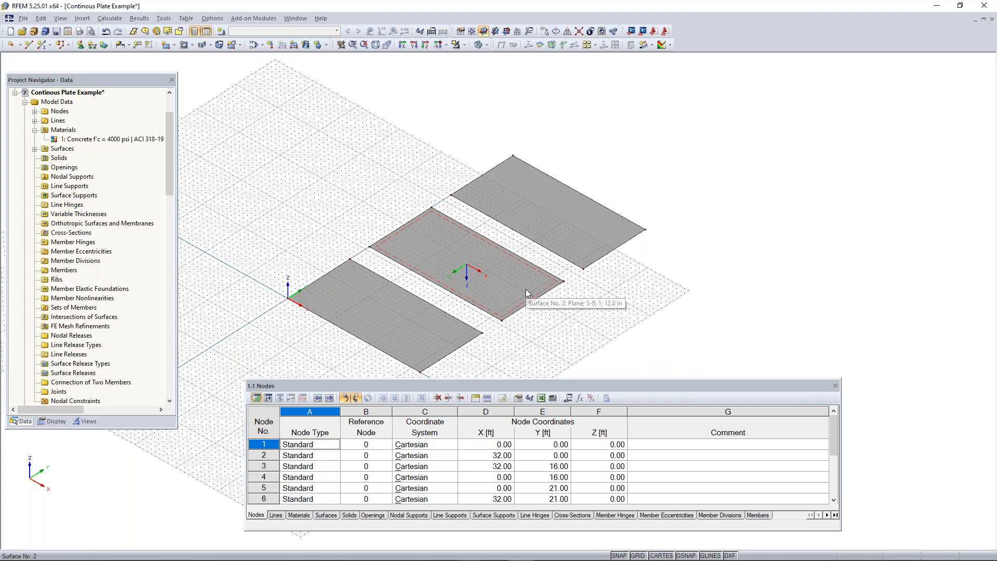
{"action": "scroll", "coordinate": [501, 267], "scroll_direction": "down", "scroll_amount": 3}
{"action": "middle_click_drag", "start_coordinate": [497, 291], "coordinate": [534, 243]}
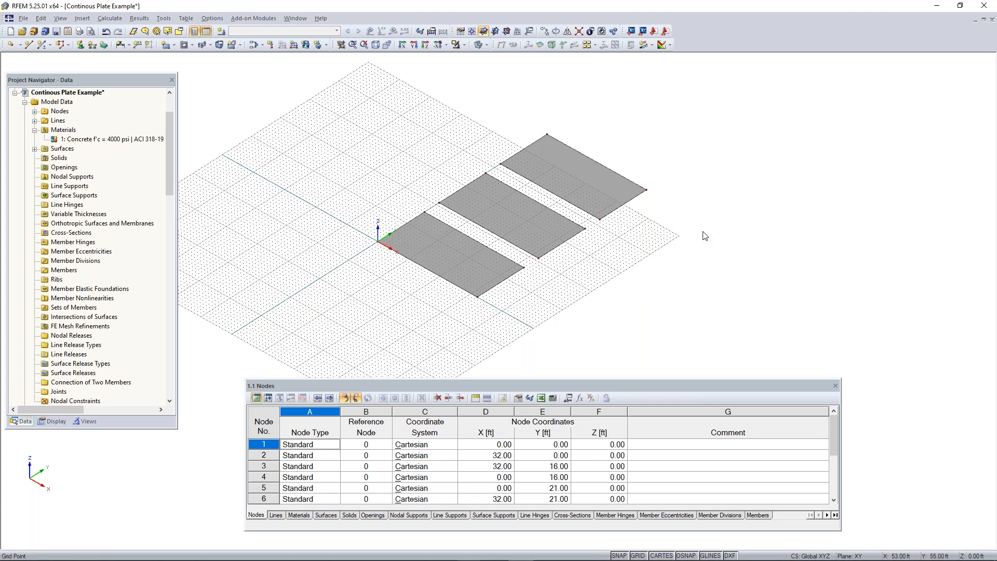
{"action": "middle_click_drag", "start_coordinate": [654, 252], "coordinate": [712, 270]}
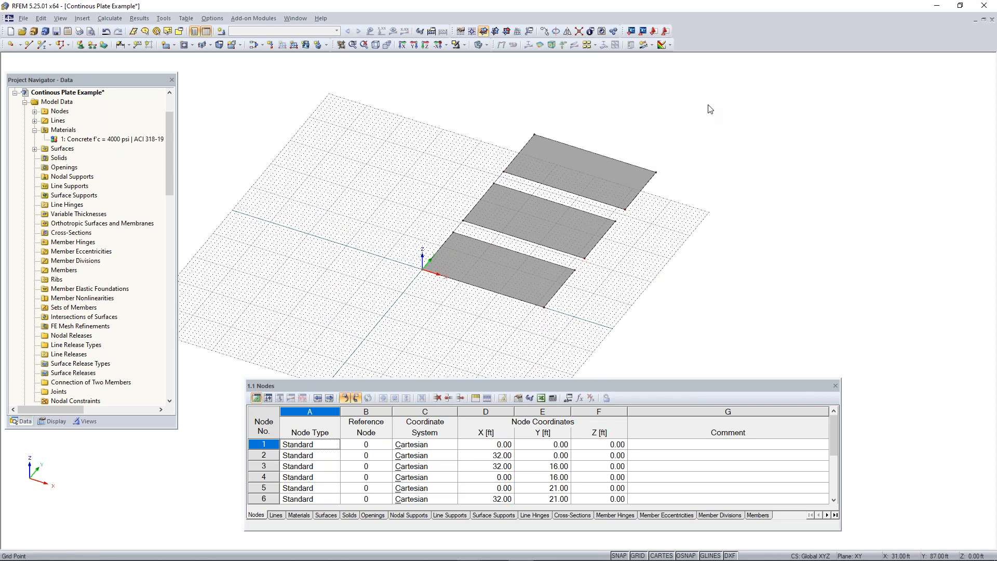
{"action": "left_click_drag", "start_coordinate": [715, 108], "coordinate": [363, 345]}
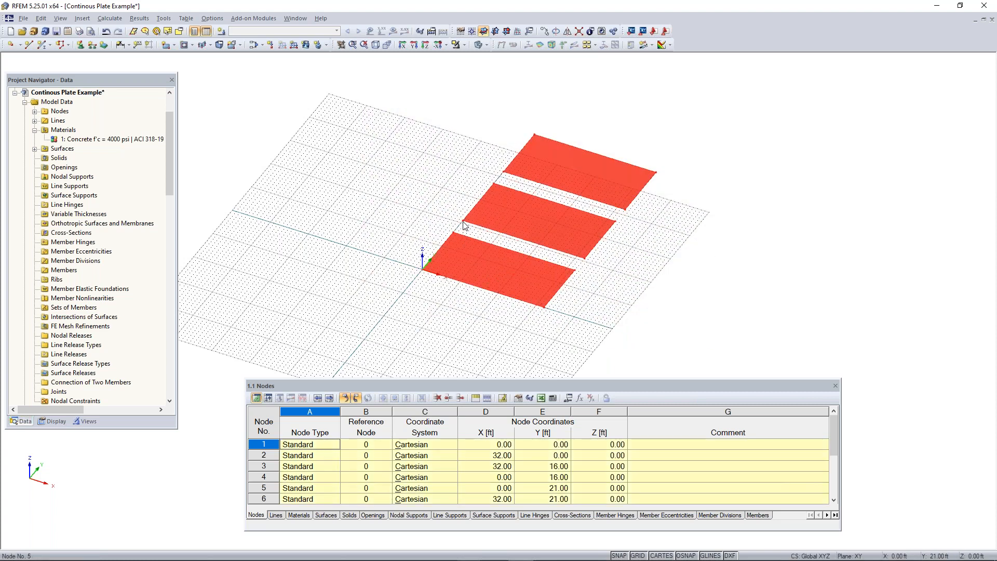
{"action": "left_click_drag", "start_coordinate": [463, 224], "coordinate": [423, 272]}
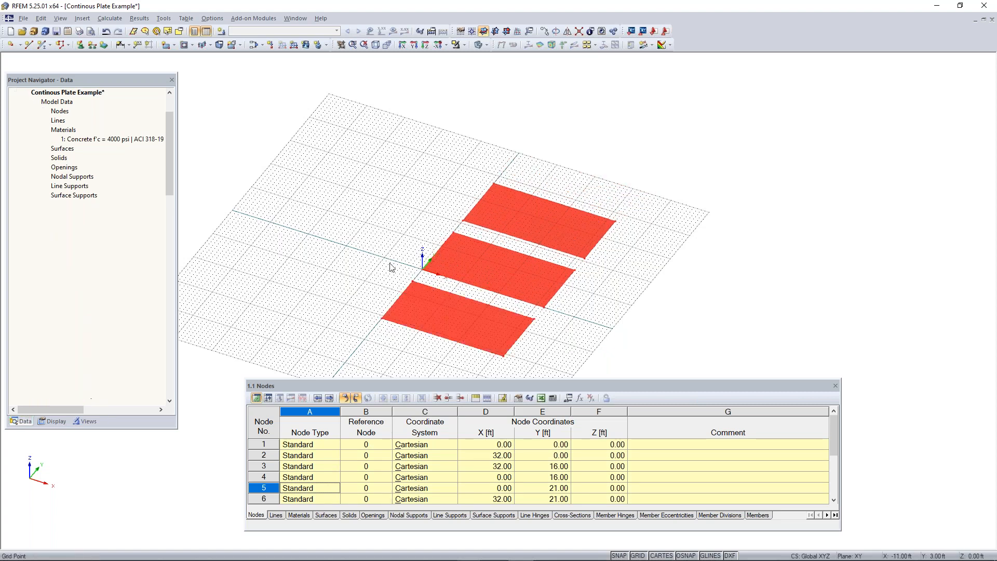
{"action": "key", "text": "Escape"}
{"action": "middle_click_drag", "start_coordinate": [400, 256], "coordinate": [418, 231]}
{"action": "left_click", "coordinate": [453, 265]}
{"action": "scroll", "coordinate": [454, 262], "scroll_direction": "up", "scroll_amount": 1}
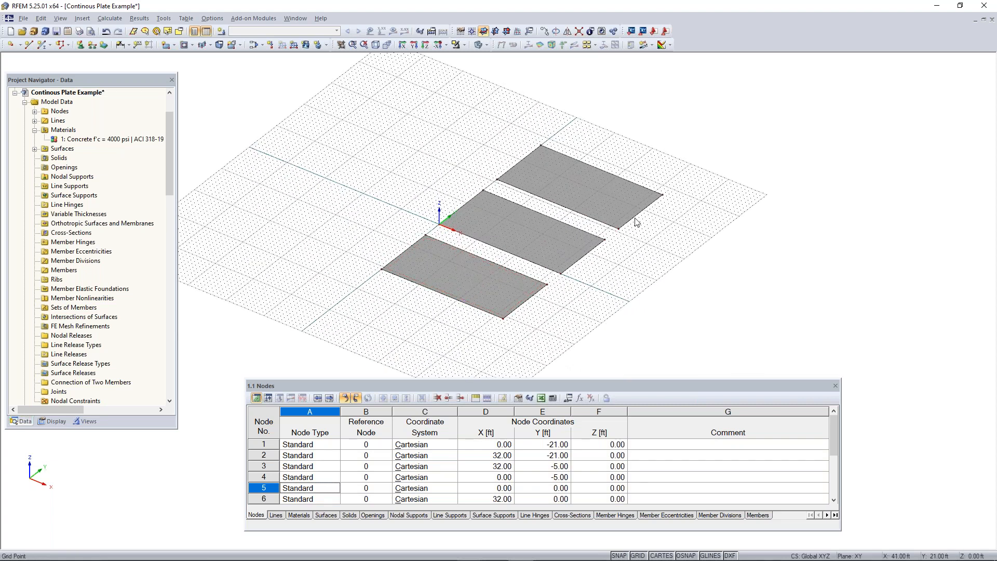
{"action": "middle_click_drag", "start_coordinate": [694, 211], "coordinate": [602, 262]}
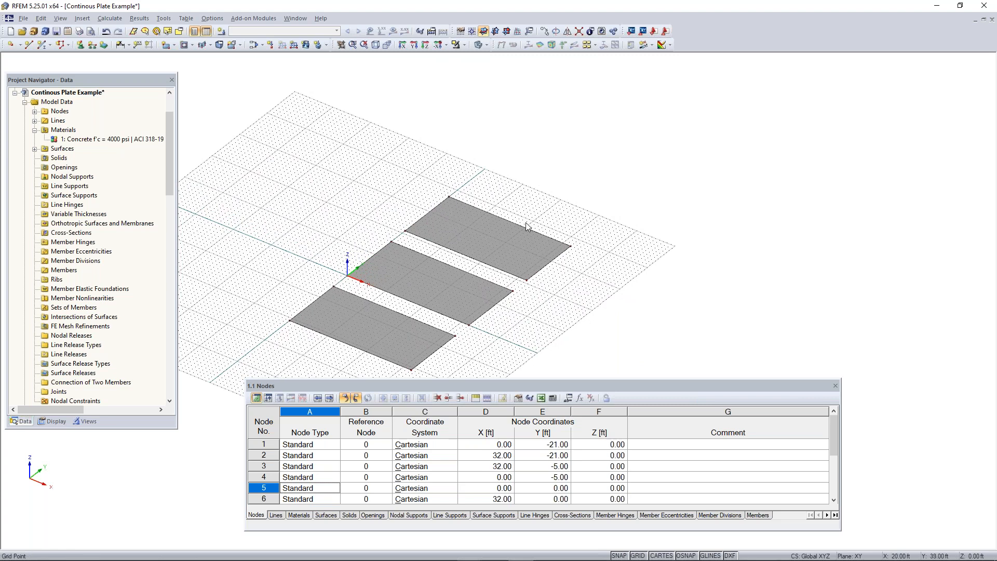
- Start a new single beam member and choose the massive parametric Rectangle as its start cross-section
{"action": "scroll", "coordinate": [524, 227], "scroll_direction": "up", "scroll_amount": 3}
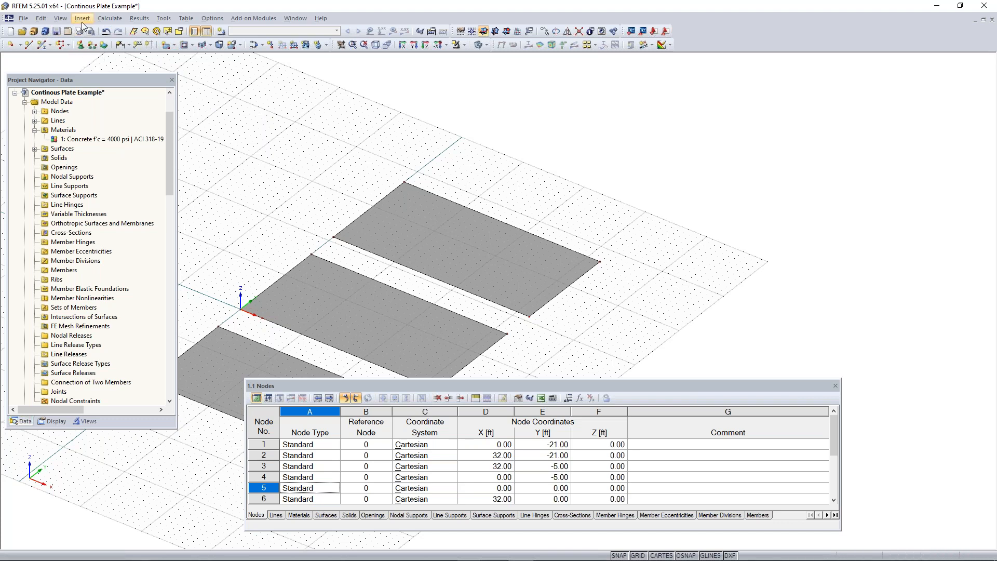
{"action": "left_click", "coordinate": [41, 46]}
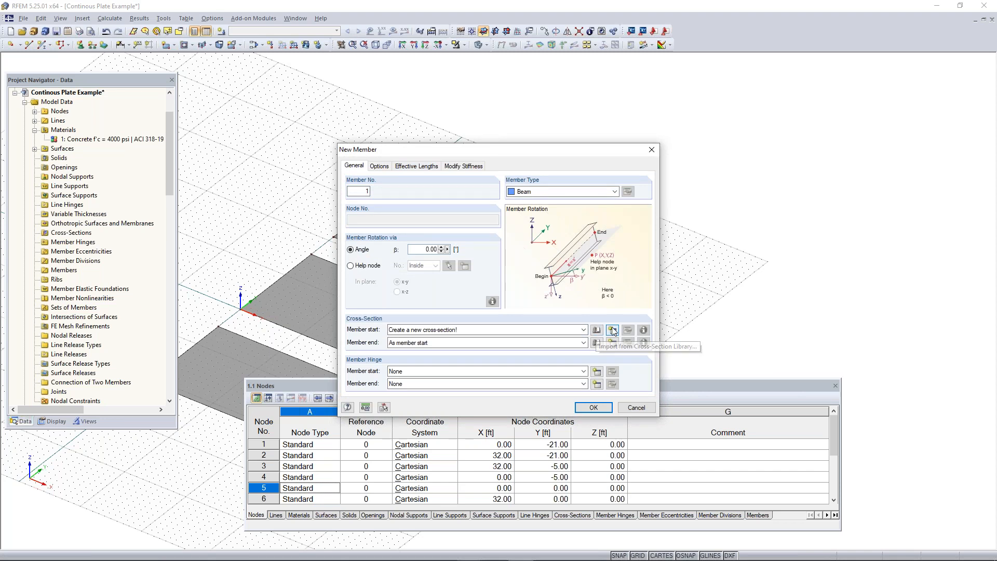
{"action": "left_click_drag", "start_coordinate": [478, 150], "coordinate": [450, 94]}
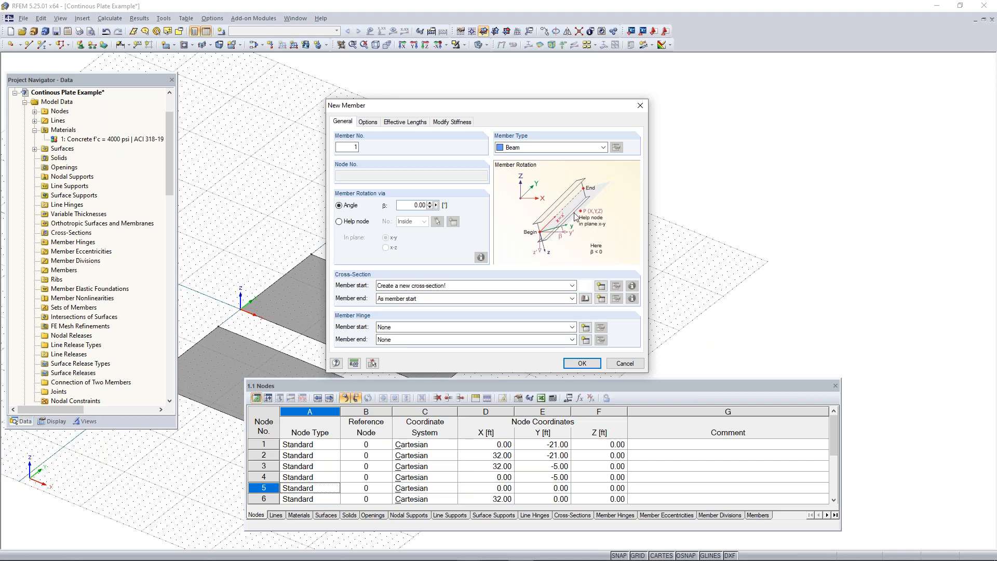
{"action": "left_click", "coordinate": [587, 285]}
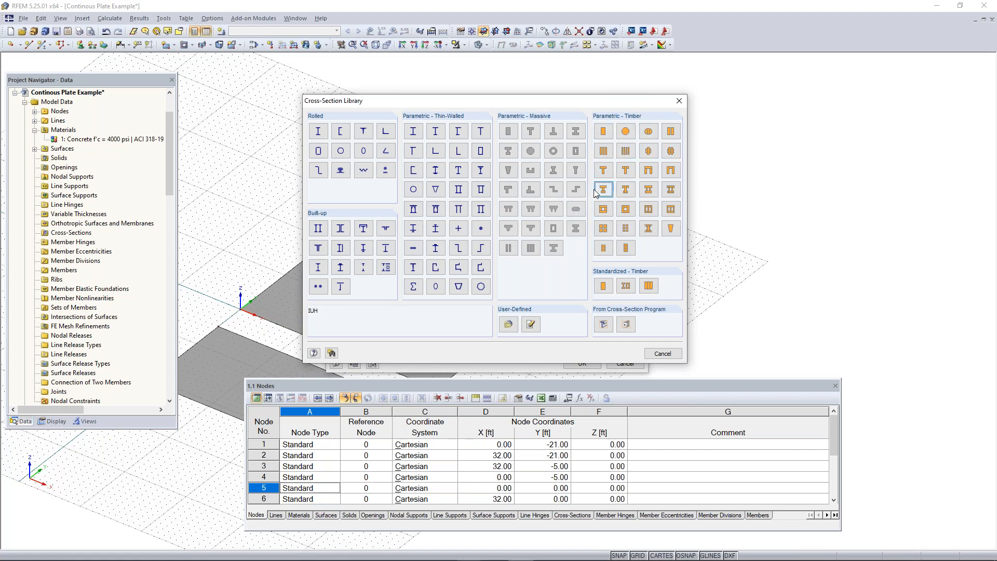
{"action": "left_click_drag", "start_coordinate": [519, 100], "coordinate": [559, 99]}
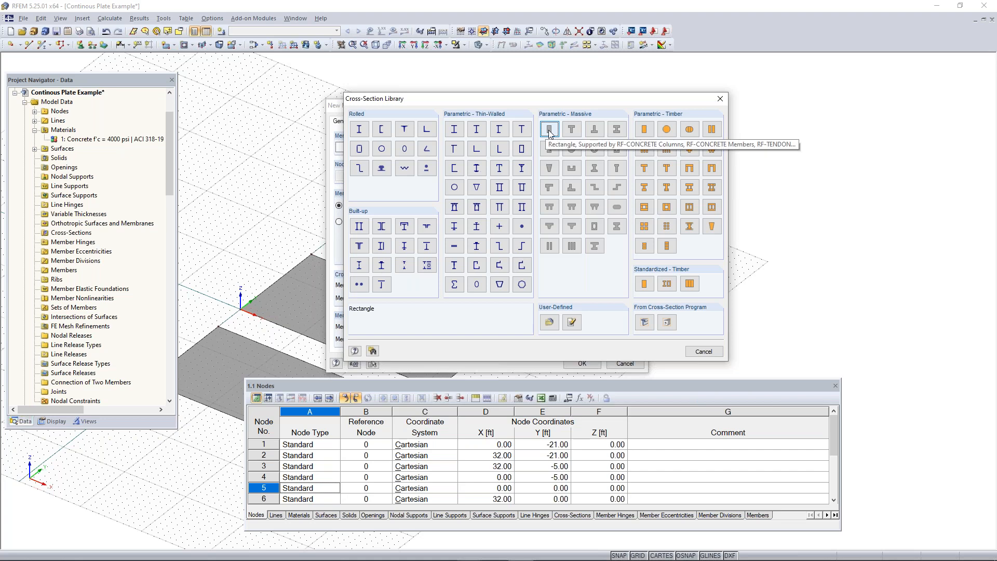
{"action": "key", "text": "Escape"}
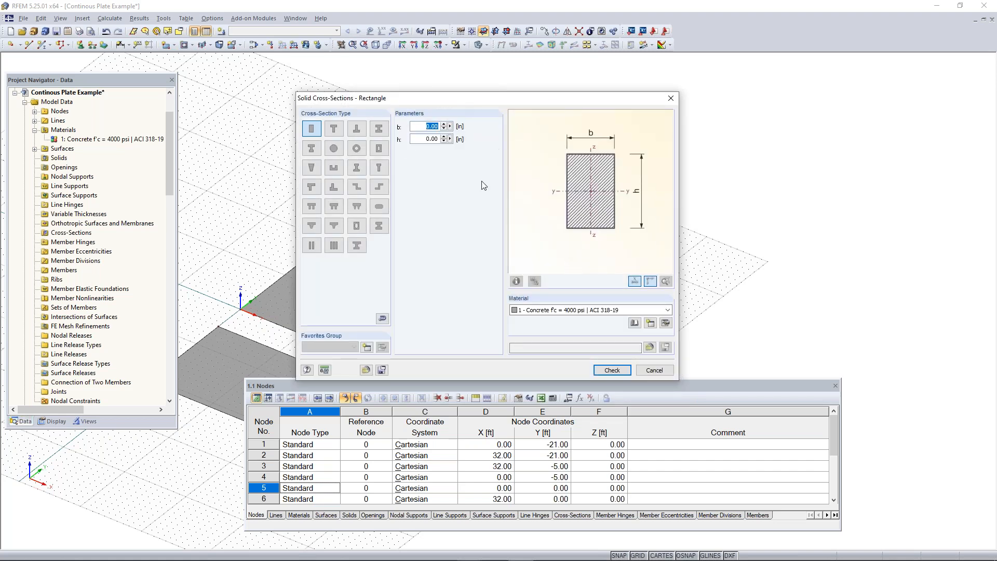
- Define the rectangular cross-section with b 40 in and h 12 in, using the Concrete f'c = 4000 psi material
{"action": "left_click_drag", "start_coordinate": [522, 103], "coordinate": [532, 84]}
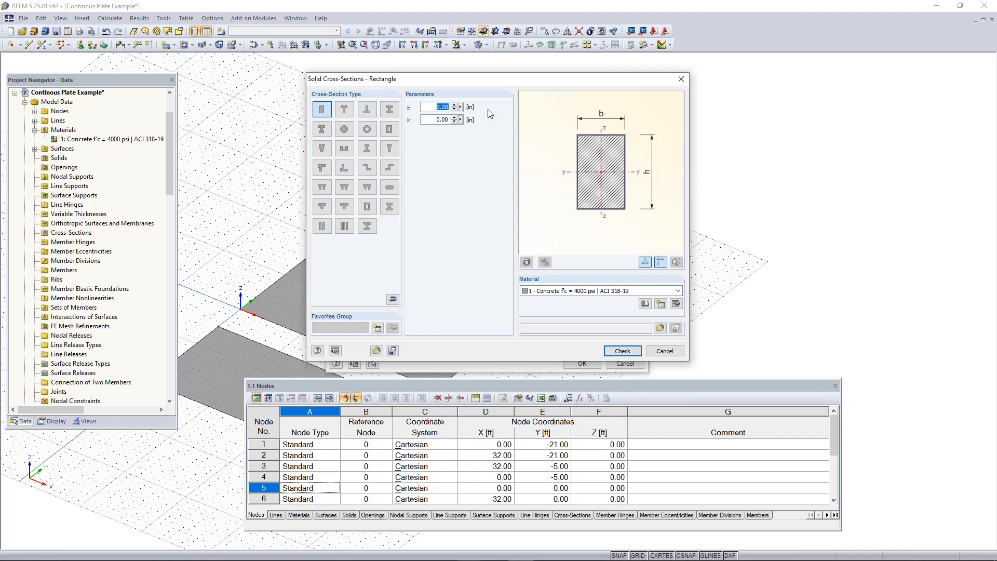
{"action": "type", "text": "40"}
{"action": "key", "text": "Tab"}
{"action": "type", "text": "12"}
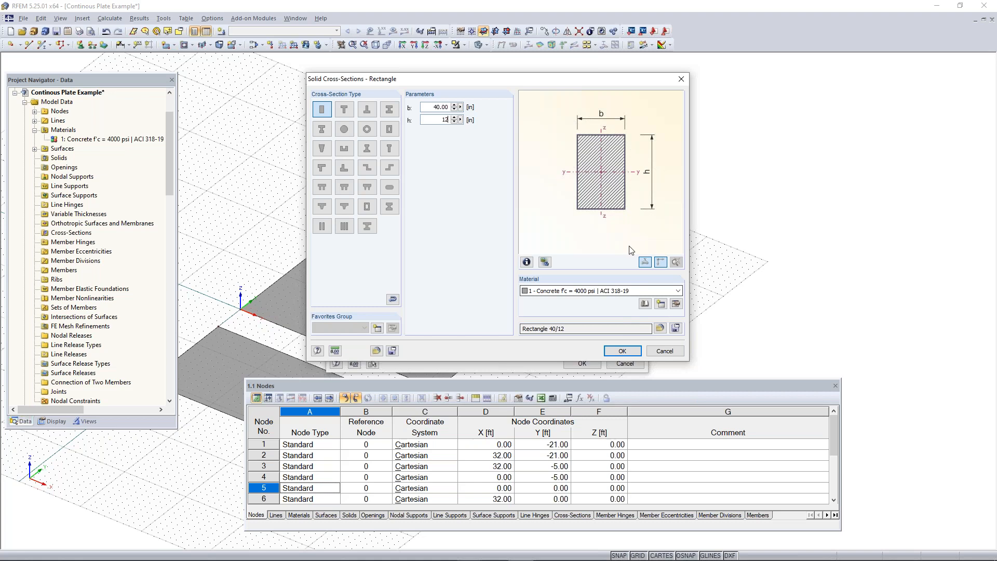
{"action": "left_click", "coordinate": [580, 293]}
{"action": "left_click", "coordinate": [580, 299]}
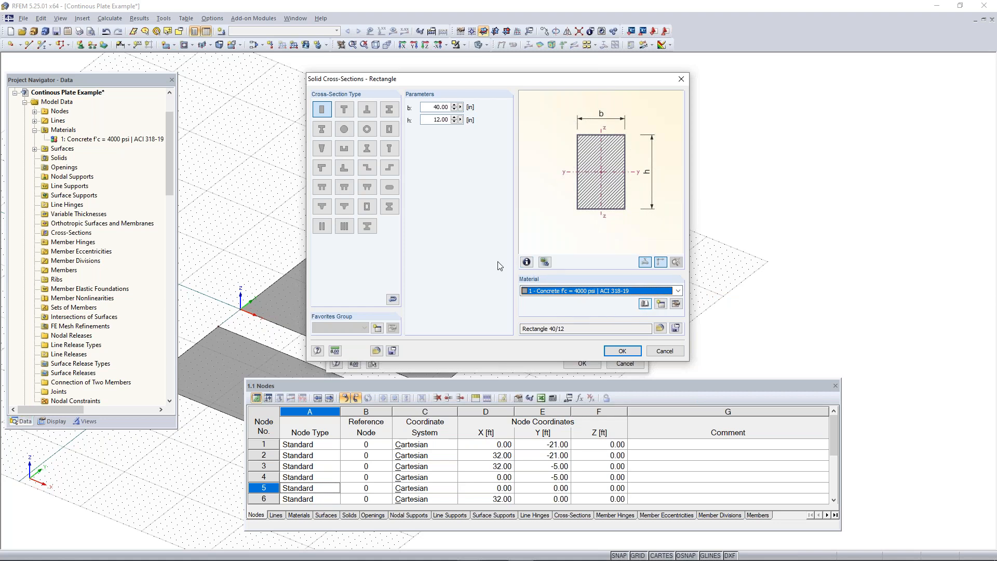
{"action": "left_click", "coordinate": [626, 352]}
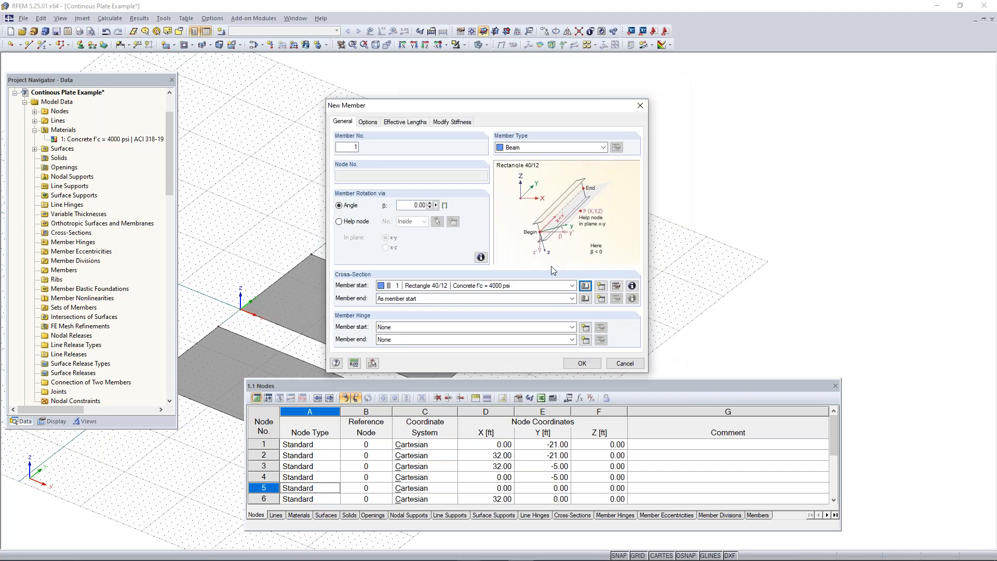
- Place the beam member beyond the third plate, from (0, 42, 0) ft to (32, 42, 0) ft
{"action": "left_click", "coordinate": [583, 364]}
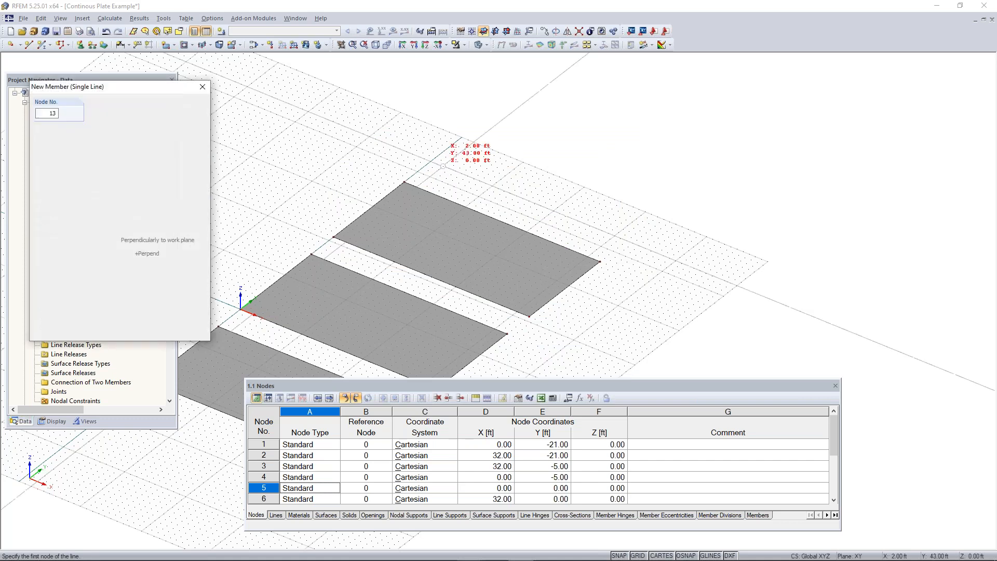
{"action": "scroll", "coordinate": [431, 161], "scroll_direction": "up", "scroll_amount": 3}
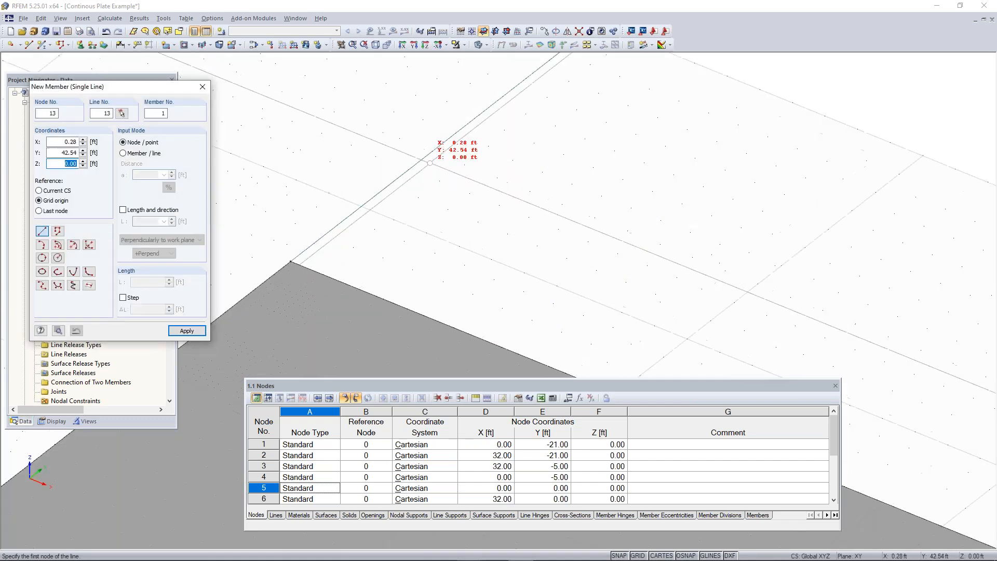
{"action": "scroll", "coordinate": [430, 163], "scroll_direction": "down", "scroll_amount": 1}
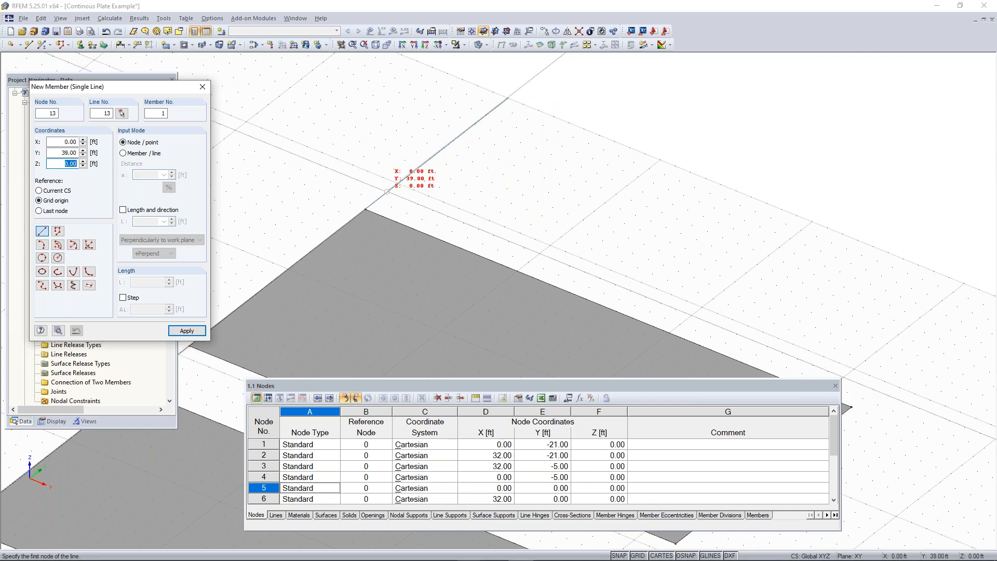
{"action": "left_click", "coordinate": [420, 166]}
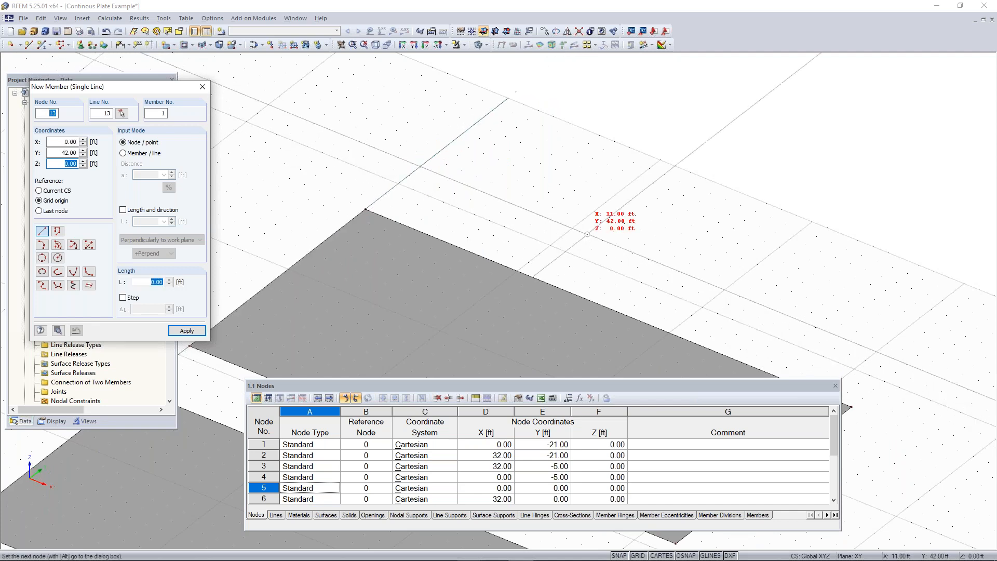
{"action": "middle_click_drag", "start_coordinate": [684, 265], "coordinate": [356, 133]}
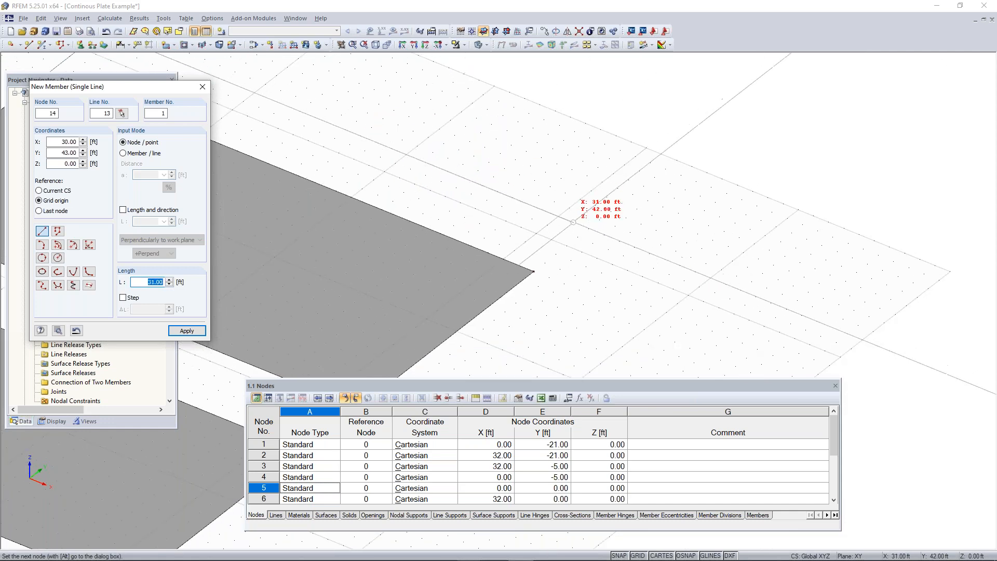
{"action": "left_click", "coordinate": [589, 228]}
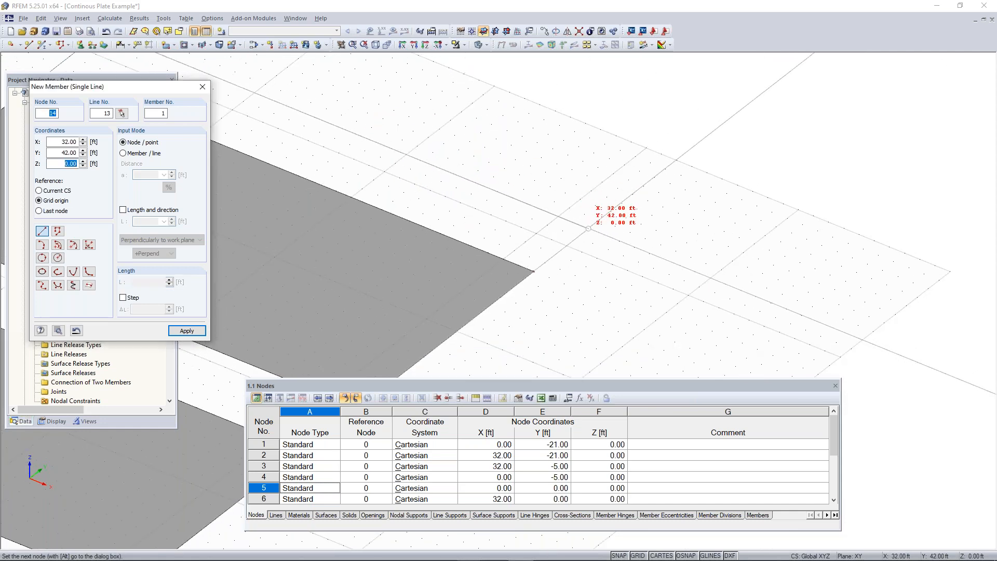
{"action": "scroll", "coordinate": [540, 121], "scroll_direction": "down", "scroll_amount": 4}
{"action": "key", "text": "Escape"}
{"action": "middle_click_drag", "start_coordinate": [540, 119], "coordinate": [531, 196]}
{"action": "scroll", "coordinate": [435, 189], "scroll_direction": "up", "scroll_amount": 3}
{"action": "scroll", "coordinate": [435, 189], "scroll_direction": "up", "scroll_amount": 1}
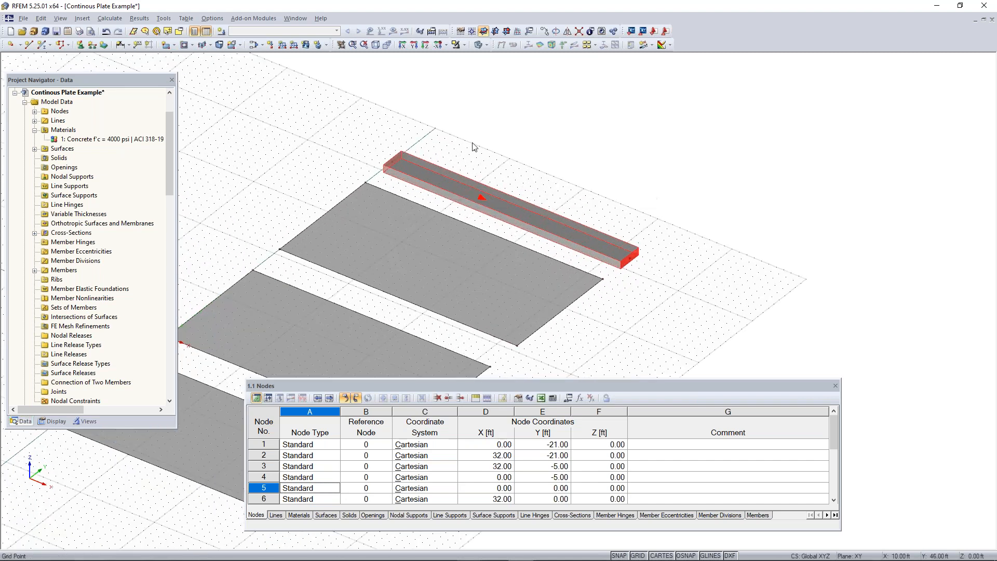
- Examine the new beam beside the three plates in wireframe and solid display from different 3D angles
{"action": "middle_click_drag", "start_coordinate": [655, 289], "coordinate": [553, 247], "text": "ctrl"}
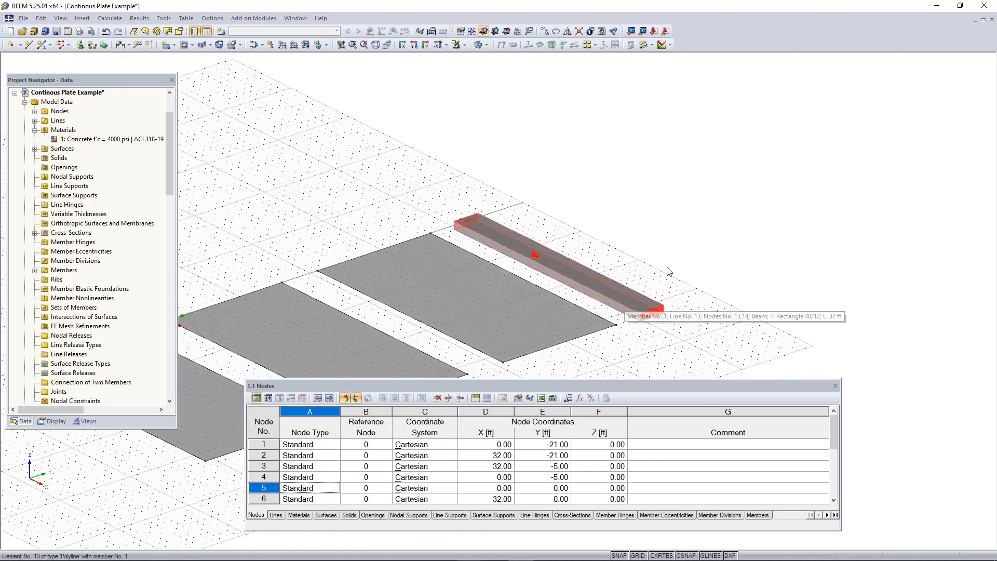
{"action": "left_click", "coordinate": [479, 45]}
{"action": "scroll", "coordinate": [467, 150], "scroll_direction": "down", "scroll_amount": 2}
{"action": "middle_click_drag", "start_coordinate": [489, 150], "coordinate": [561, 107]}
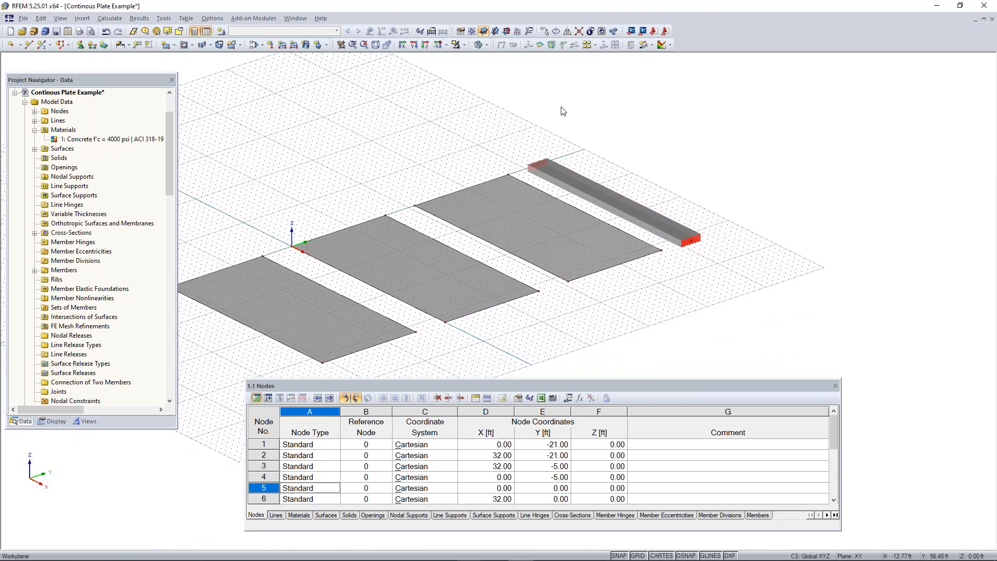
{"action": "left_click", "coordinate": [480, 45]}
{"action": "left_click", "coordinate": [480, 45]}
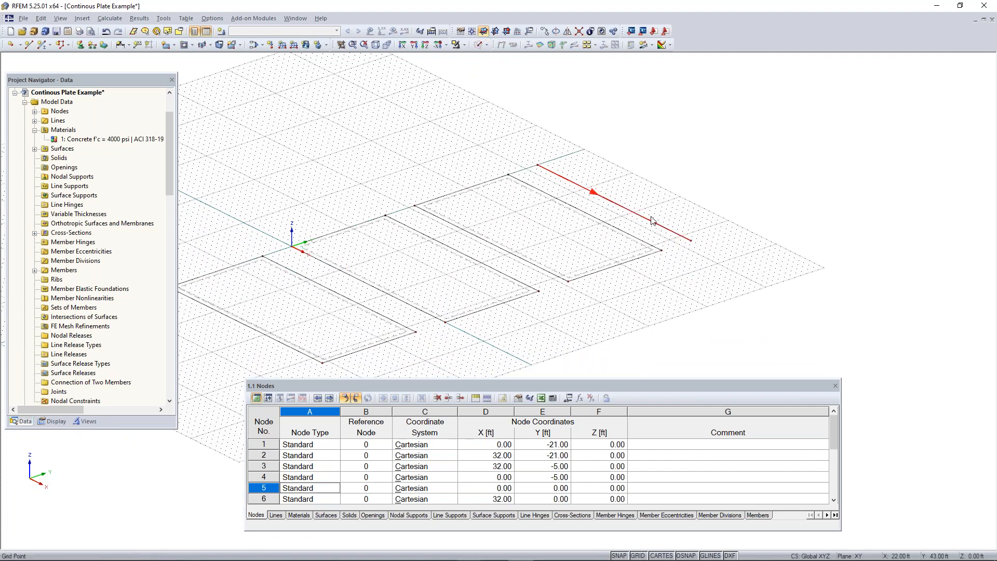
{"action": "scroll", "coordinate": [659, 229], "scroll_direction": "down", "scroll_amount": 2}
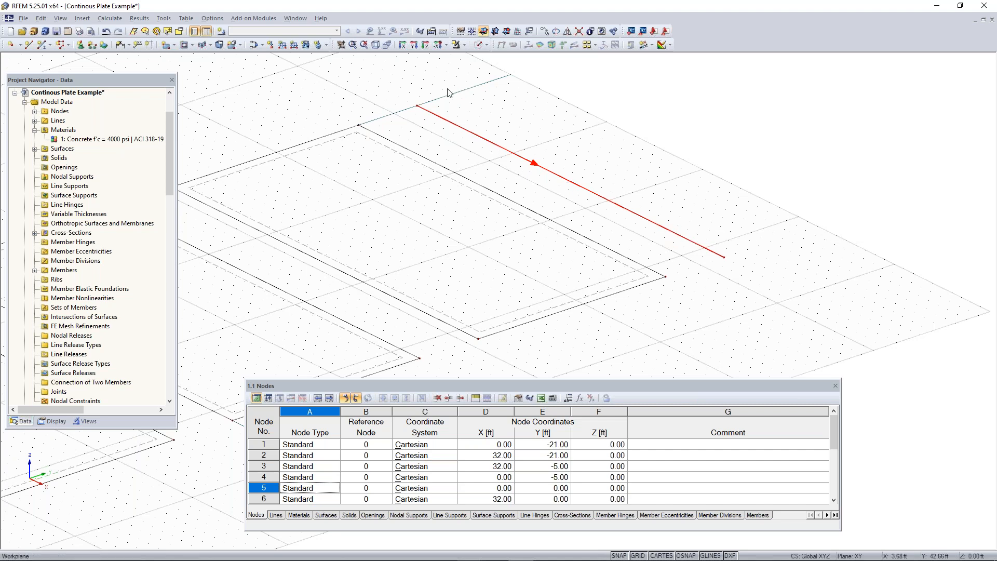
{"action": "left_click", "coordinate": [479, 45]}
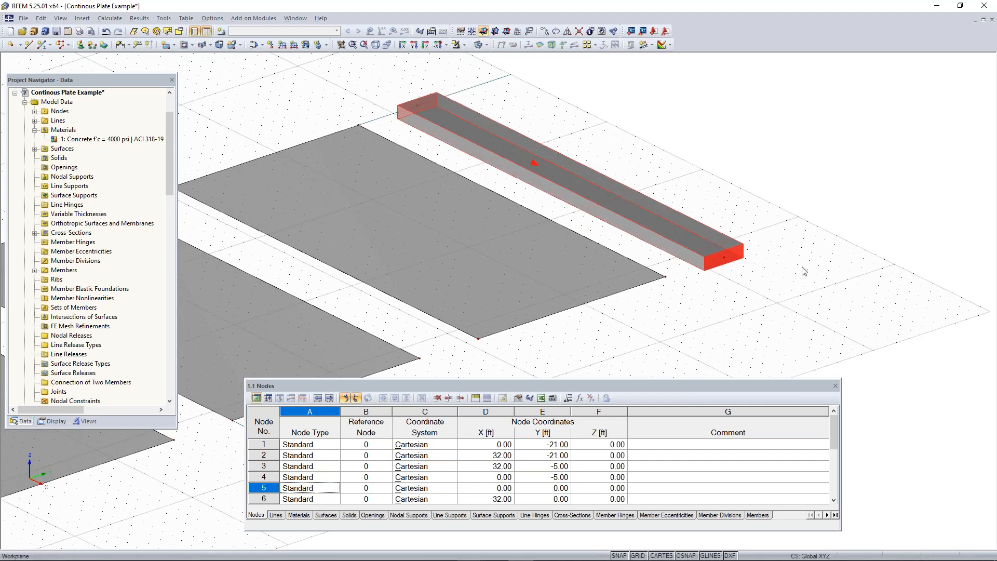
{"action": "left_click", "coordinate": [478, 44]}
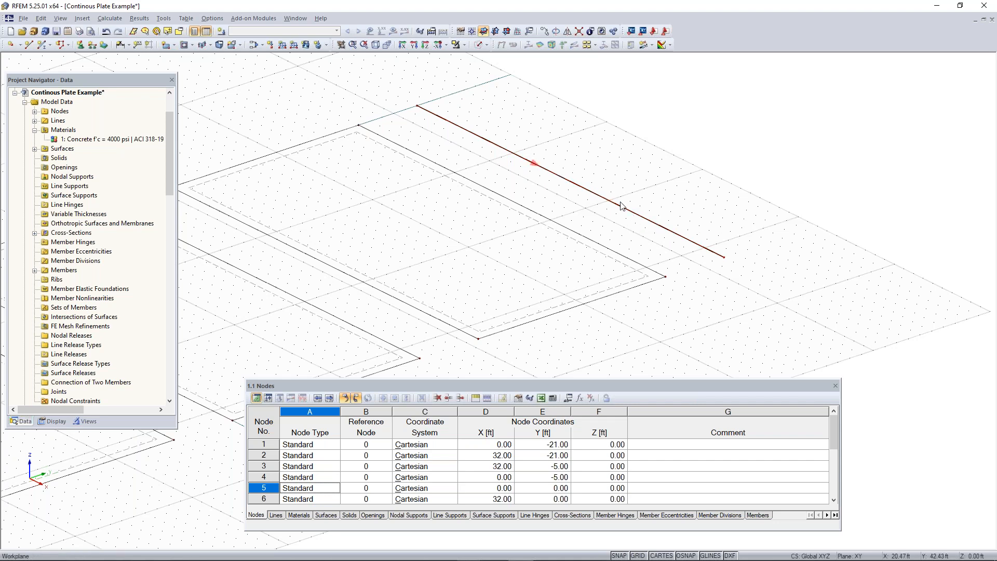
{"action": "scroll", "coordinate": [481, 135], "scroll_direction": "down", "scroll_amount": 1}
{"action": "scroll", "coordinate": [481, 135], "scroll_direction": "down", "scroll_amount": 1}
{"action": "middle_click_drag", "start_coordinate": [522, 141], "coordinate": [674, 127]}
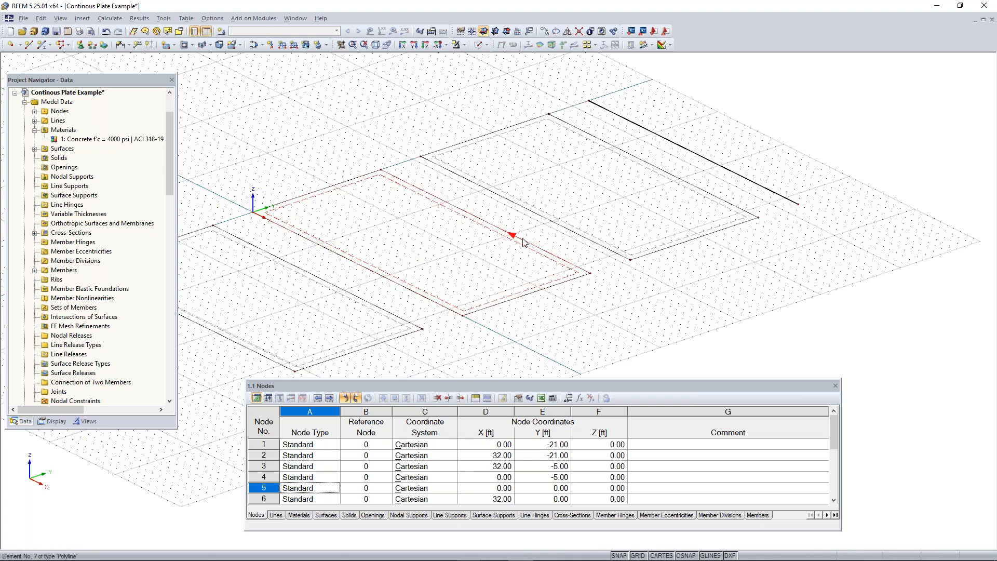
{"action": "scroll", "coordinate": [510, 232], "scroll_direction": "down", "scroll_amount": 2}
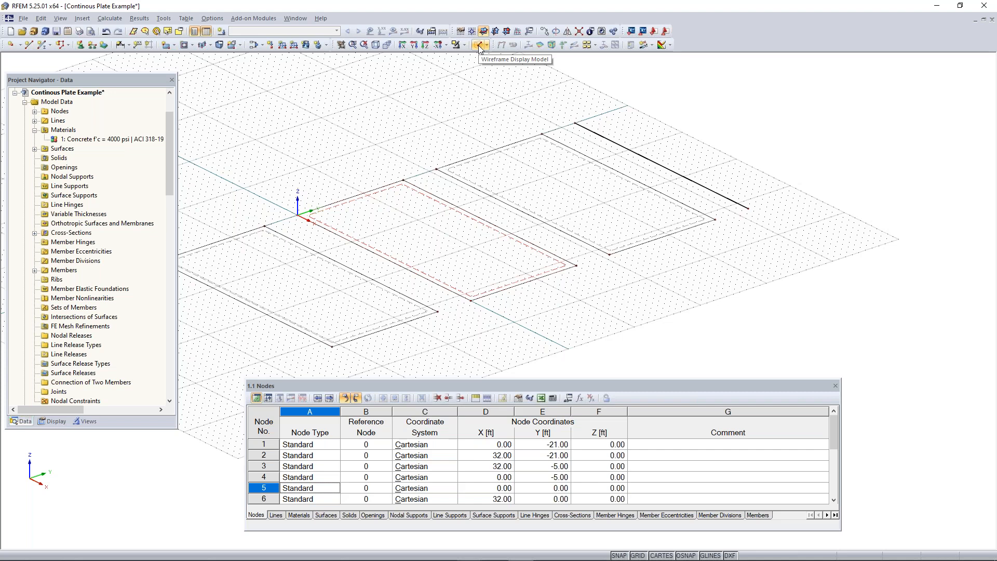
{"action": "left_click", "coordinate": [479, 47]}
{"action": "middle_click_drag", "start_coordinate": [652, 195], "coordinate": [642, 322], "text": "ctrl"}
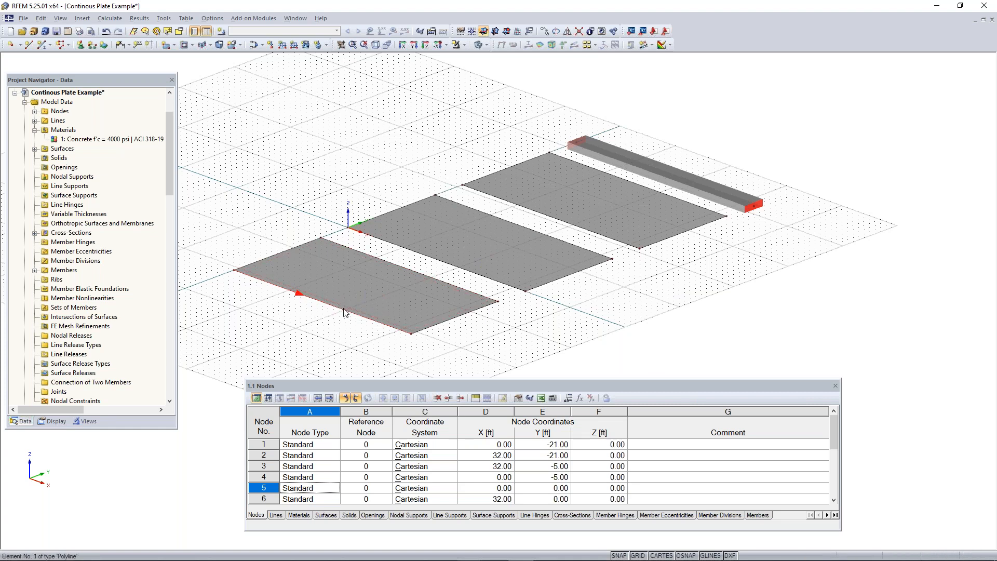
- Divide both long edges of the first plate graphically at their midpoints, 16 ft from the ends
{"action": "scroll", "coordinate": [340, 314], "scroll_direction": "up", "scroll_amount": 2}
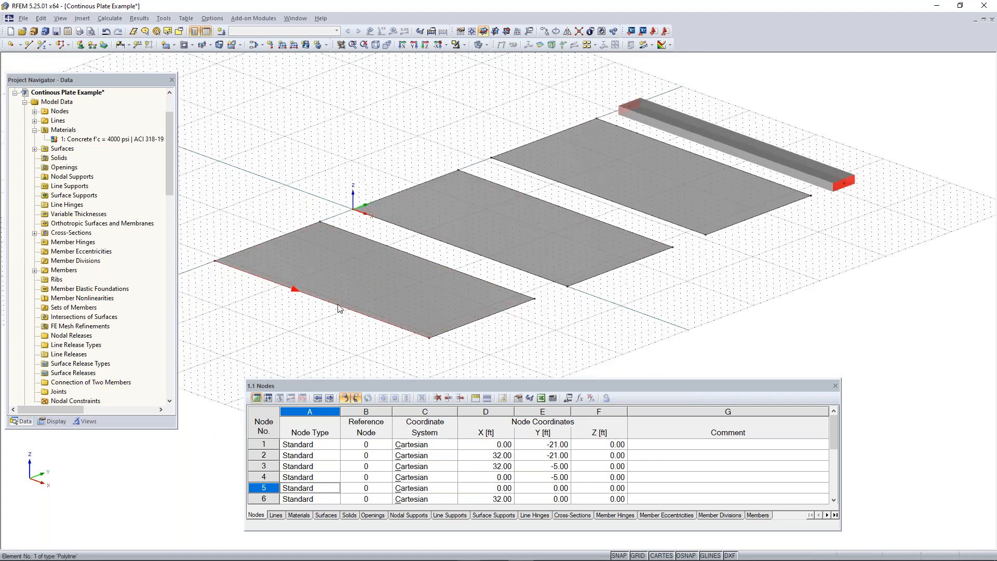
{"action": "right_click", "coordinate": [339, 308]}
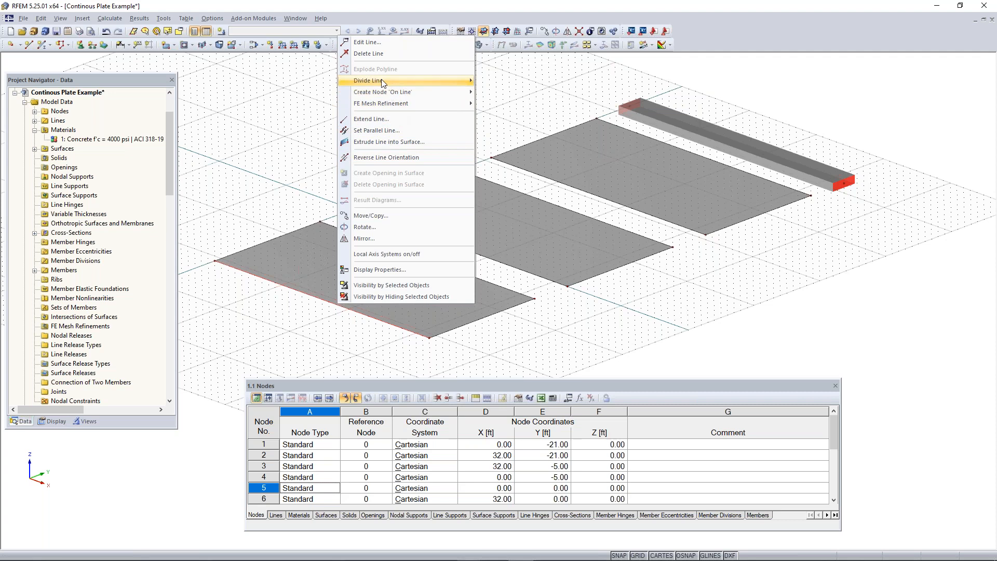
{"action": "mouse_move", "coordinate": [383, 82]}
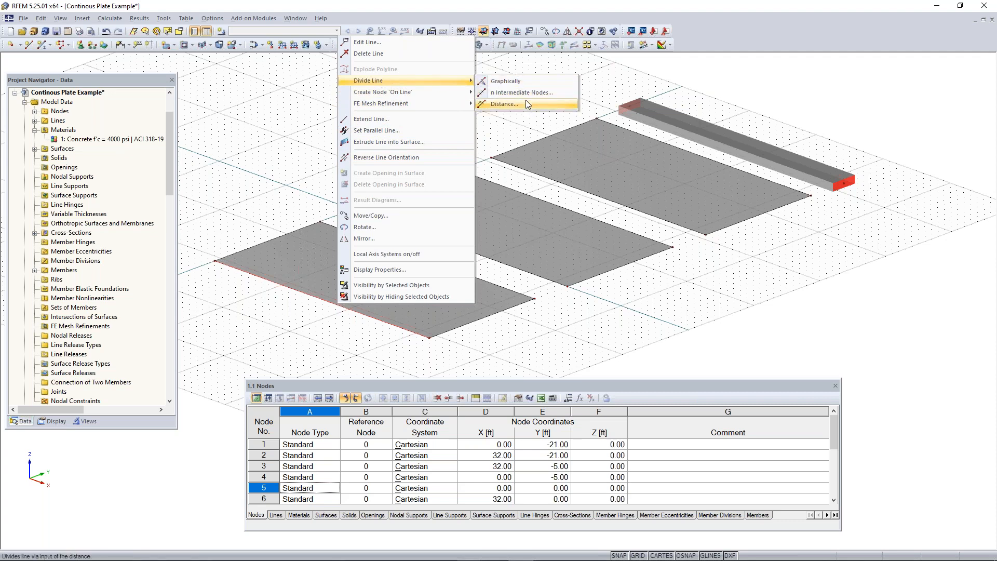
{"action": "left_click", "coordinate": [528, 83]}
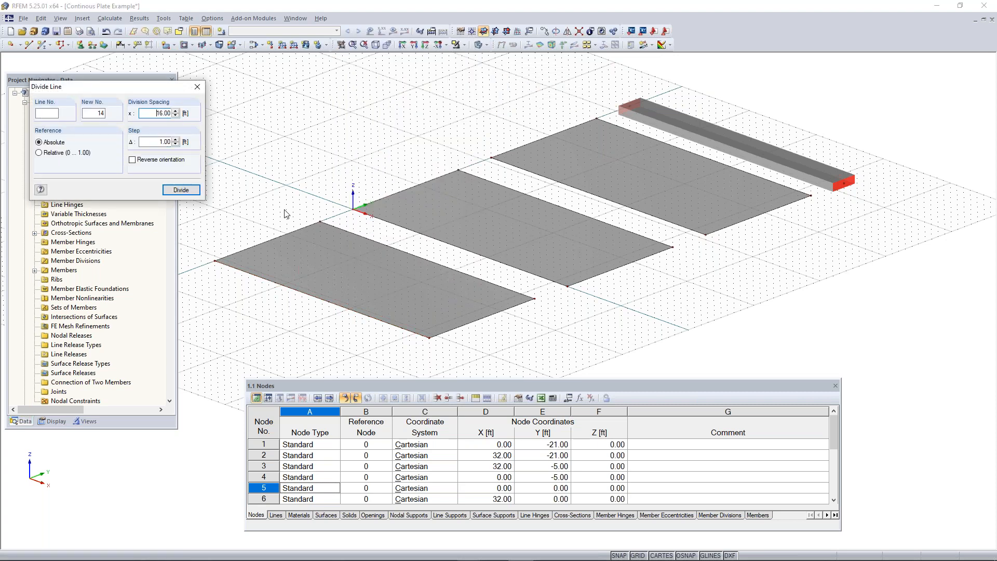
{"action": "left_click", "coordinate": [321, 302]}
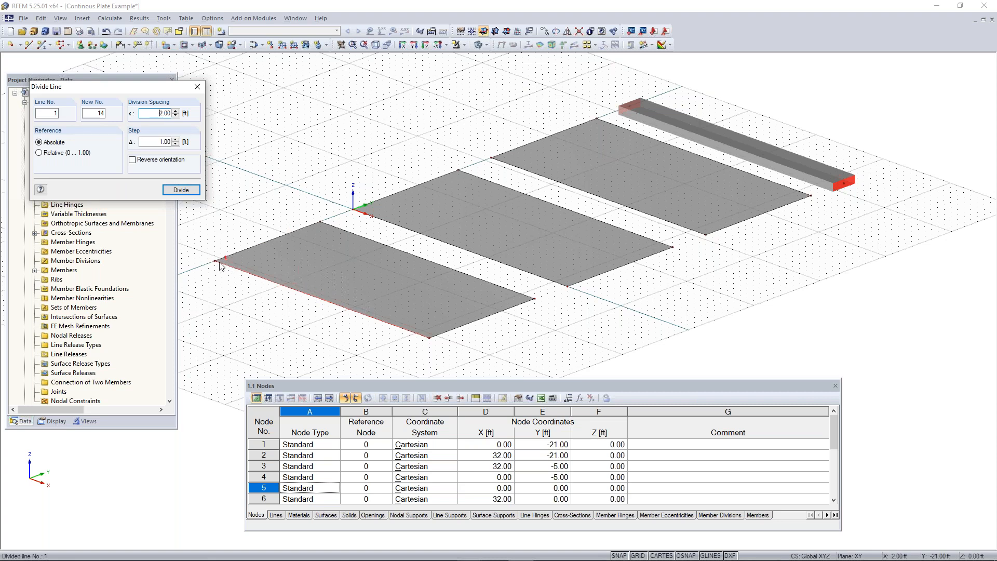
{"action": "left_click", "coordinate": [323, 301]}
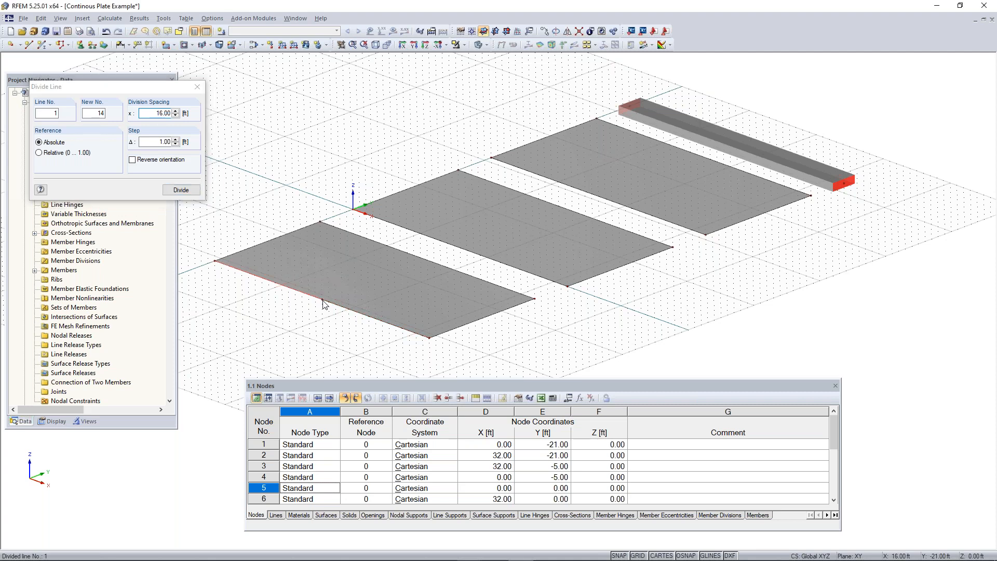
{"action": "left_click", "coordinate": [427, 261]}
{"action": "right_click", "coordinate": [459, 266]}
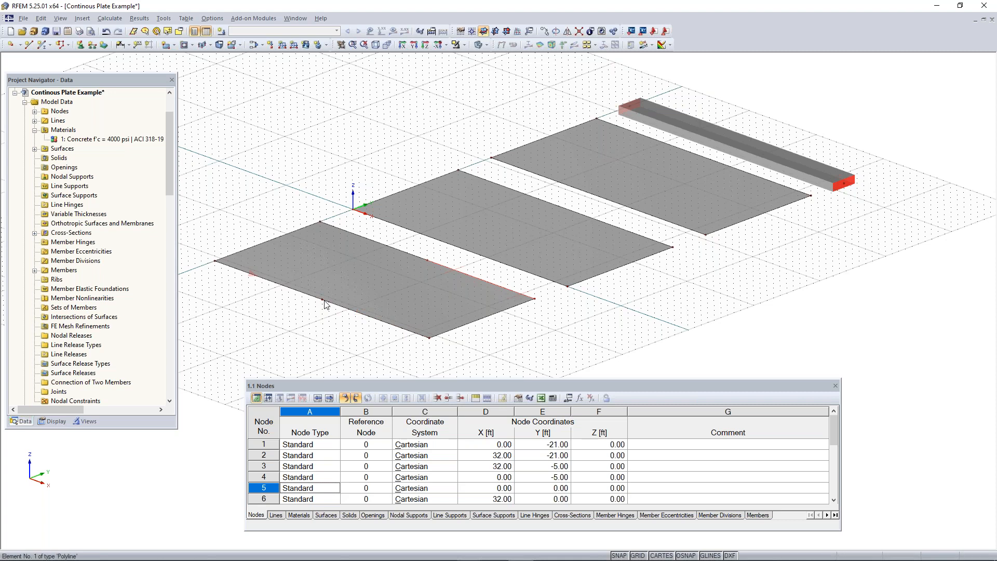
- Divide the second plate's long edge through the origin using one intermediate node
{"action": "middle_click_drag", "start_coordinate": [453, 289], "coordinate": [417, 322]}
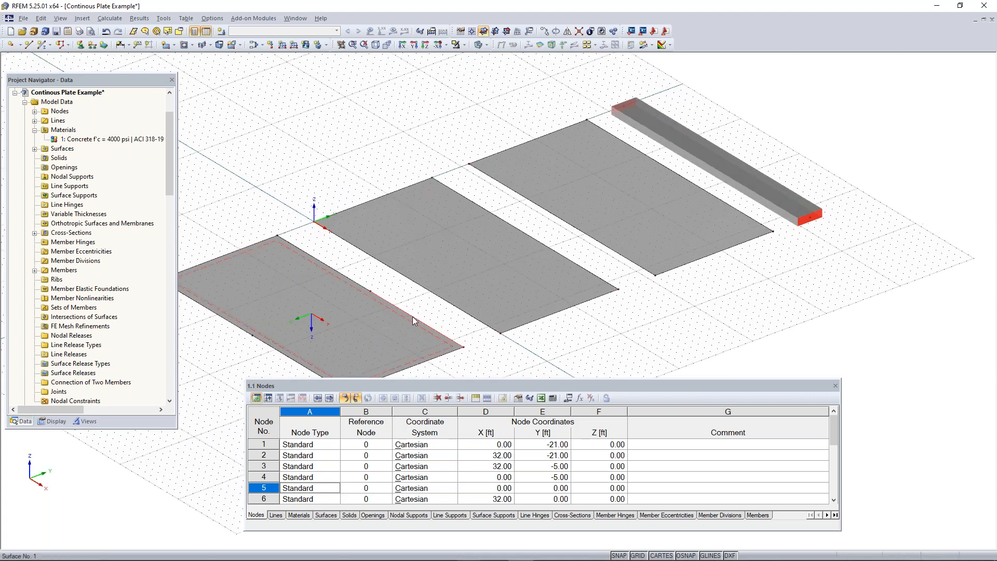
{"action": "right_click", "coordinate": [406, 283]}
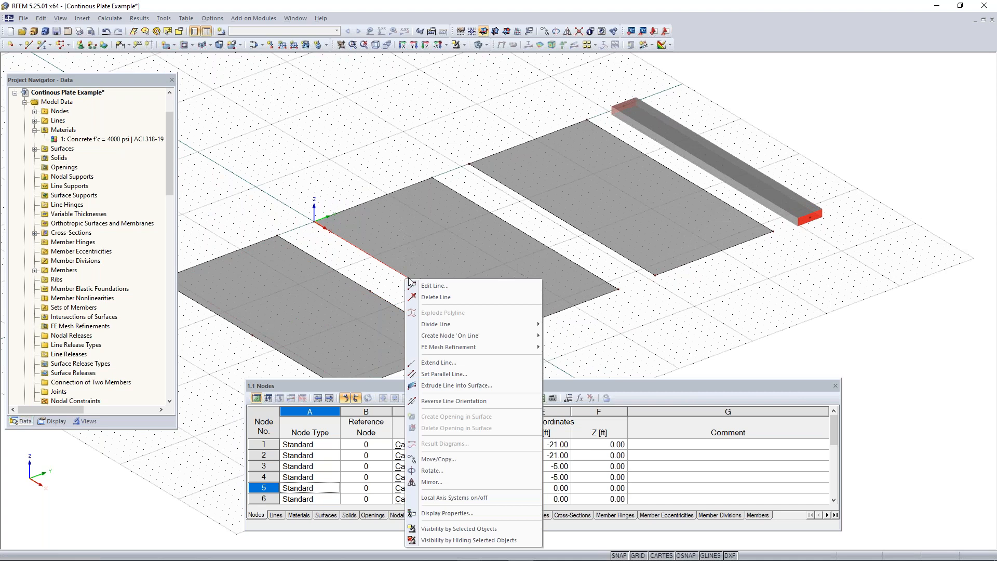
{"action": "mouse_move", "coordinate": [466, 323]}
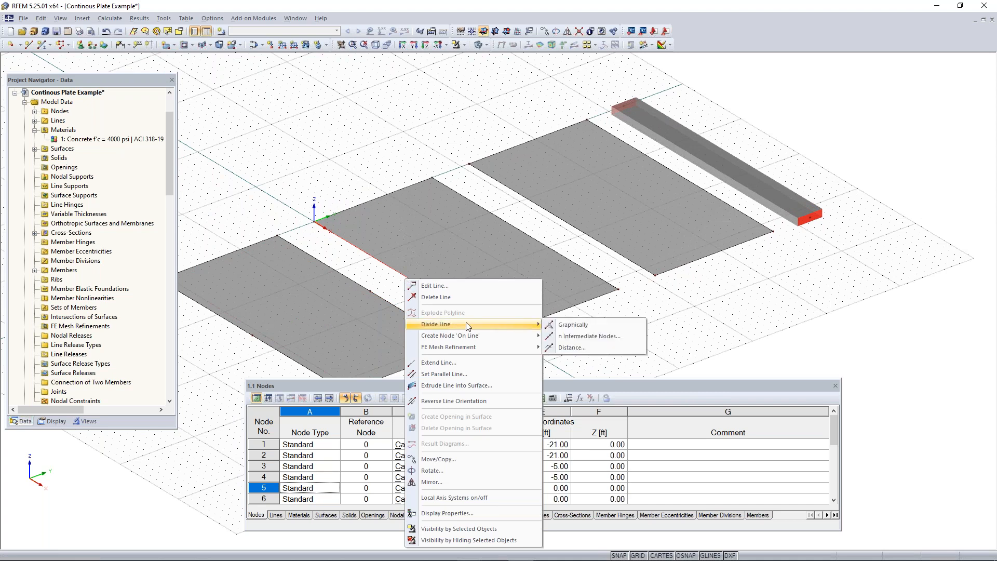
{"action": "left_click", "coordinate": [580, 337]}
{"action": "left_click_drag", "start_coordinate": [534, 184], "coordinate": [683, 108]}
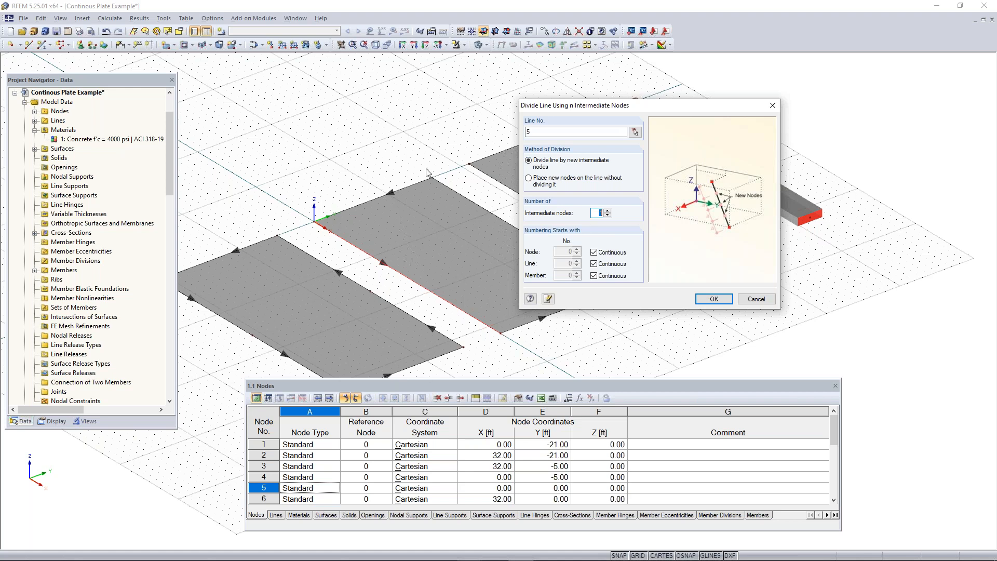
{"action": "left_click_drag", "start_coordinate": [643, 110], "coordinate": [258, 143]}
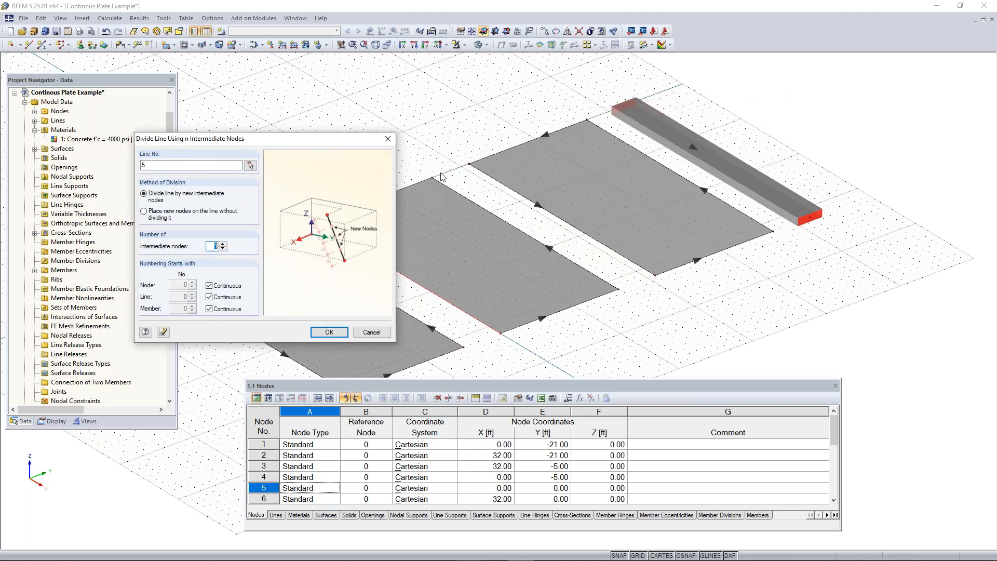
{"action": "left_click_drag", "start_coordinate": [320, 144], "coordinate": [716, 137]}
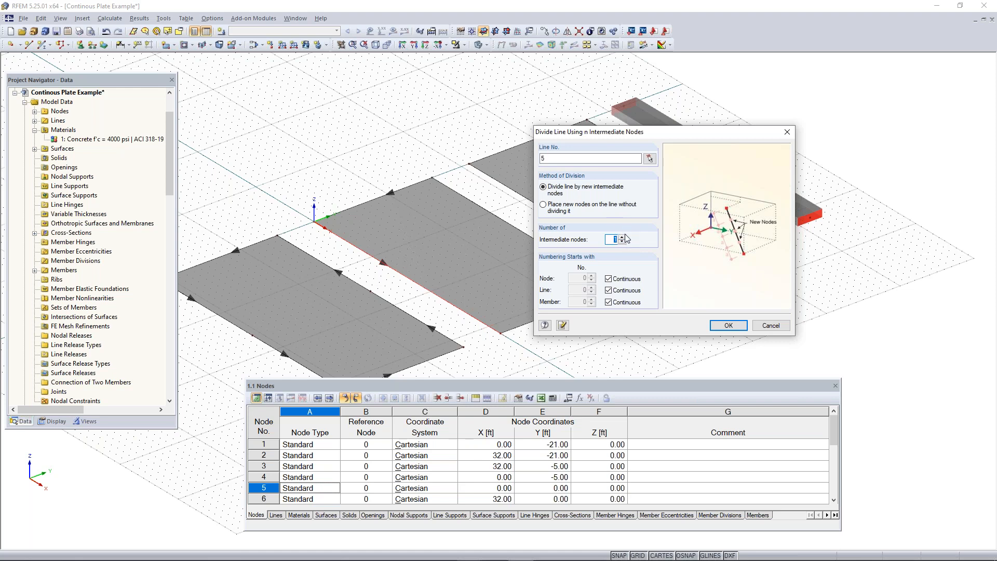
{"action": "left_click", "coordinate": [728, 325]}
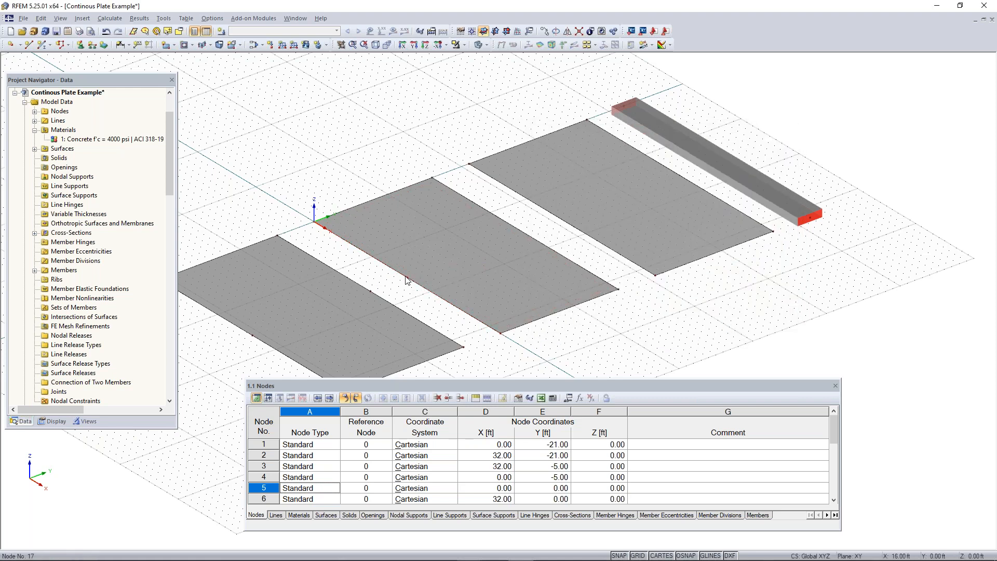
- Divide the second plate's opposite long edge, facing the third plate, using one intermediate node
{"action": "scroll", "coordinate": [406, 281], "scroll_direction": "up", "scroll_amount": 3}
{"action": "scroll", "coordinate": [459, 260], "scroll_direction": "down", "scroll_amount": 2}
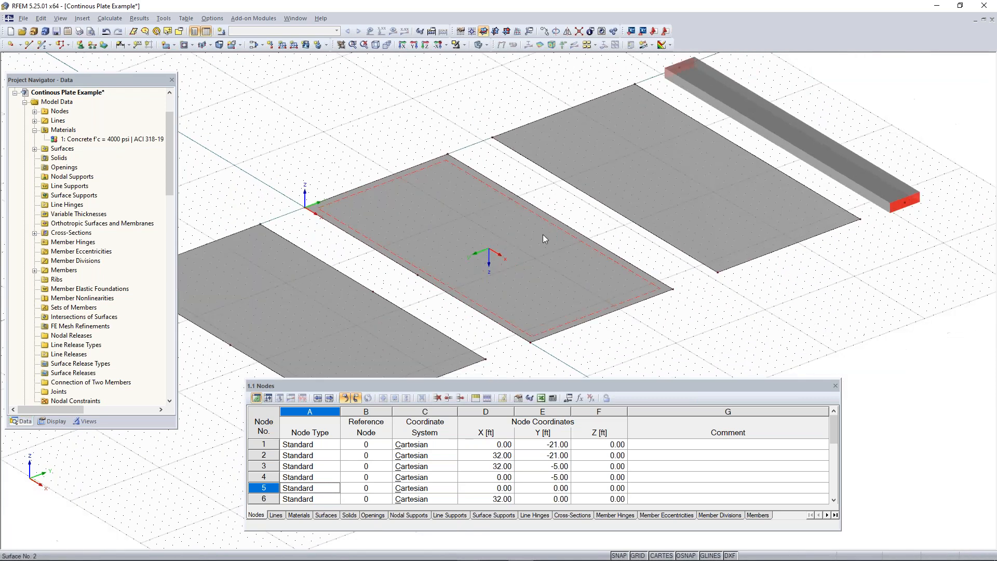
{"action": "right_click", "coordinate": [572, 227]}
{"action": "mouse_move", "coordinate": [615, 271]}
{"action": "left_click", "coordinate": [734, 283]}
{"action": "left_click", "coordinate": [564, 374]}
{"action": "left_click", "coordinate": [452, 275]}
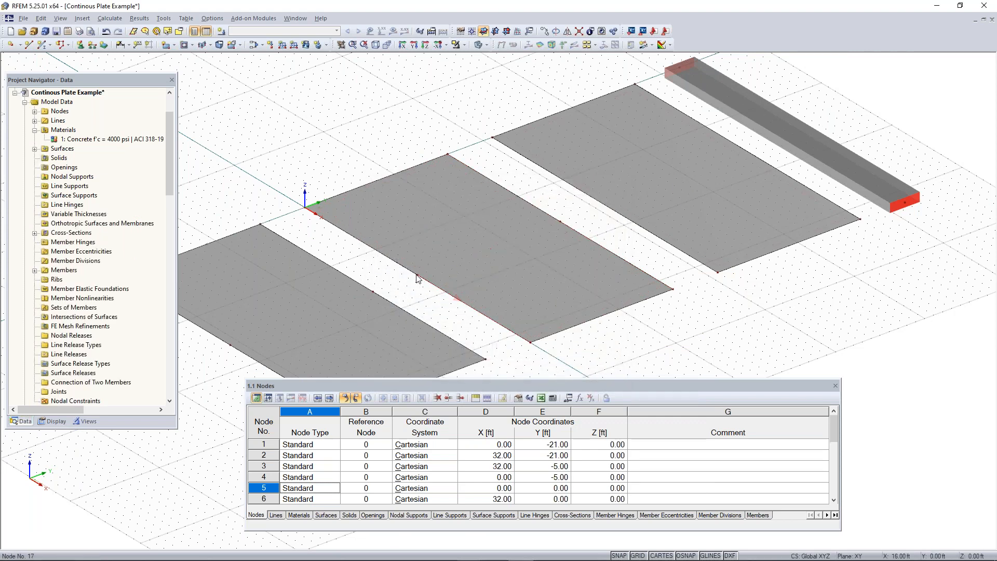
- Divide the third plate's long edge facing the second plate by distance, 16 ft (50%) from the line start, with a new intermediate node
{"action": "scroll", "coordinate": [418, 275], "scroll_direction": "down", "scroll_amount": 2}
{"action": "middle_click_drag", "start_coordinate": [636, 273], "coordinate": [511, 320]}
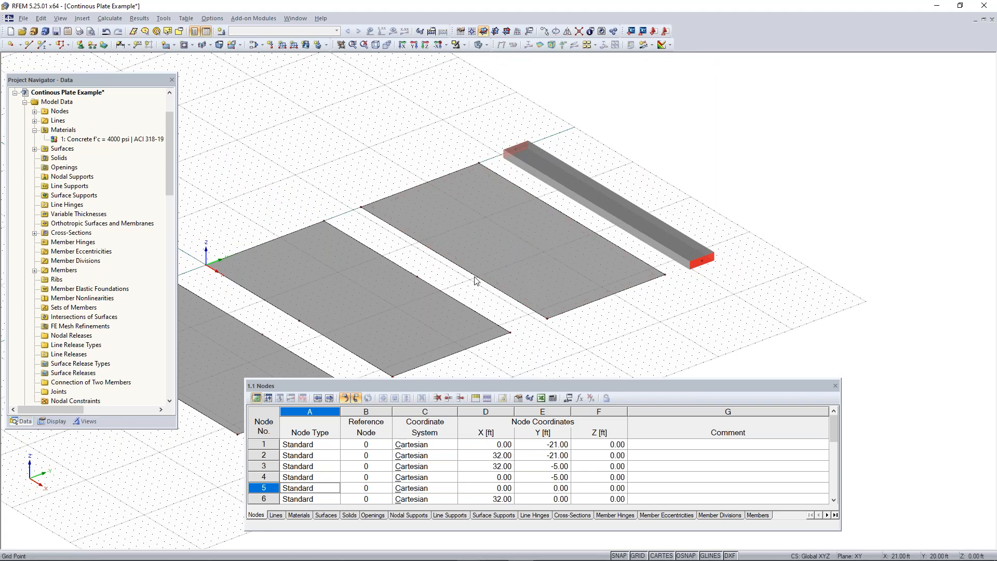
{"action": "right_click", "coordinate": [482, 277]}
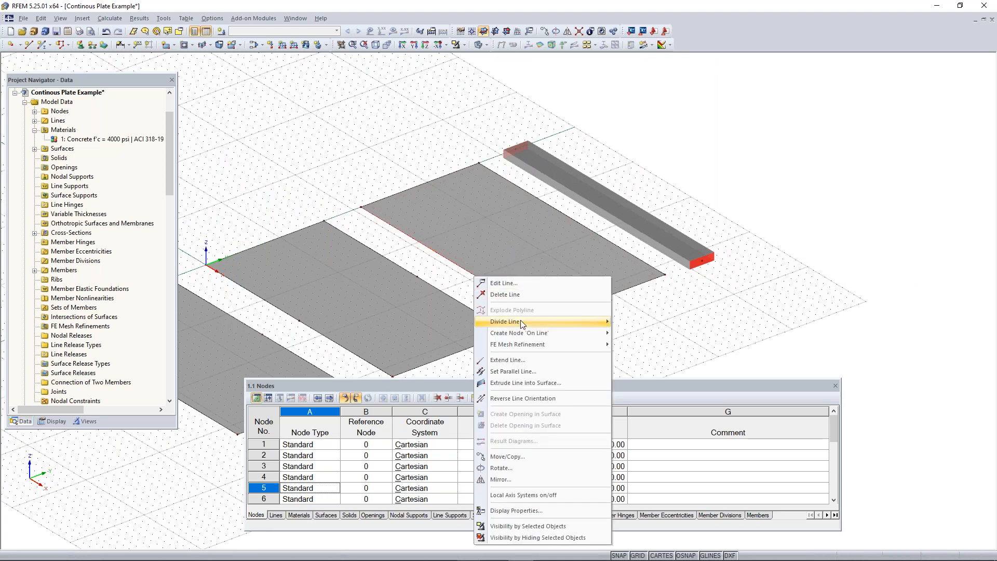
{"action": "mouse_move", "coordinate": [520, 321]}
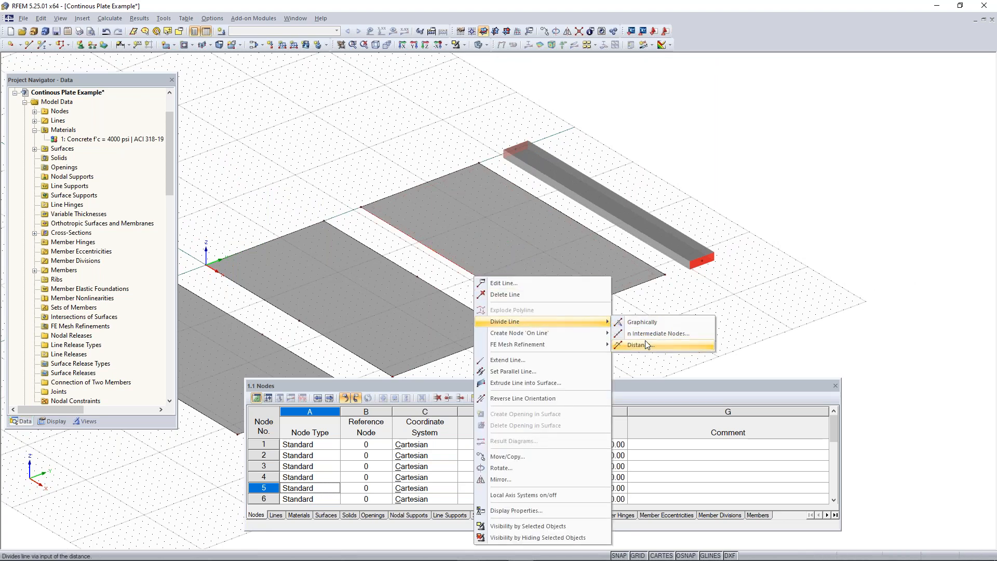
{"action": "left_click", "coordinate": [645, 341]}
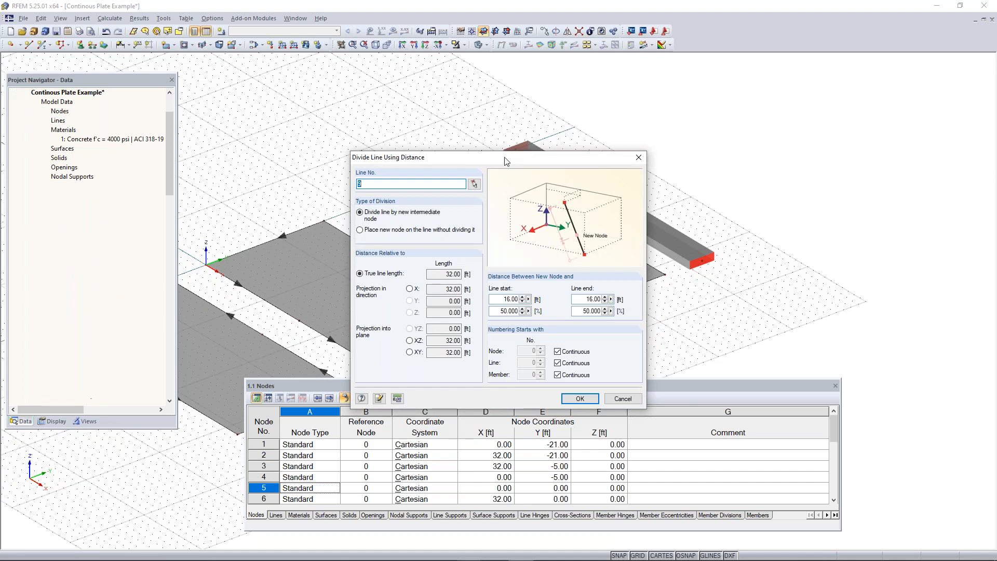
{"action": "left_click_drag", "start_coordinate": [501, 162], "coordinate": [777, 76]}
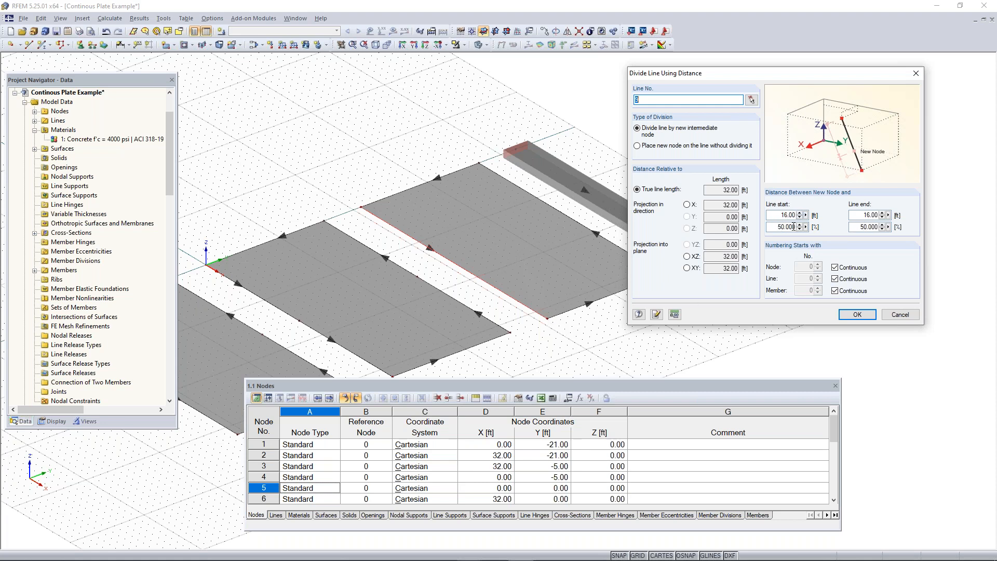
{"action": "left_click_drag", "start_coordinate": [857, 227], "coordinate": [894, 229]}
{"action": "double_click", "coordinate": [777, 215]}
{"action": "left_click_drag", "start_coordinate": [864, 215], "coordinate": [901, 218]}
{"action": "left_click_drag", "start_coordinate": [777, 227], "coordinate": [819, 226]}
{"action": "left_click_drag", "start_coordinate": [780, 215], "coordinate": [817, 215]}
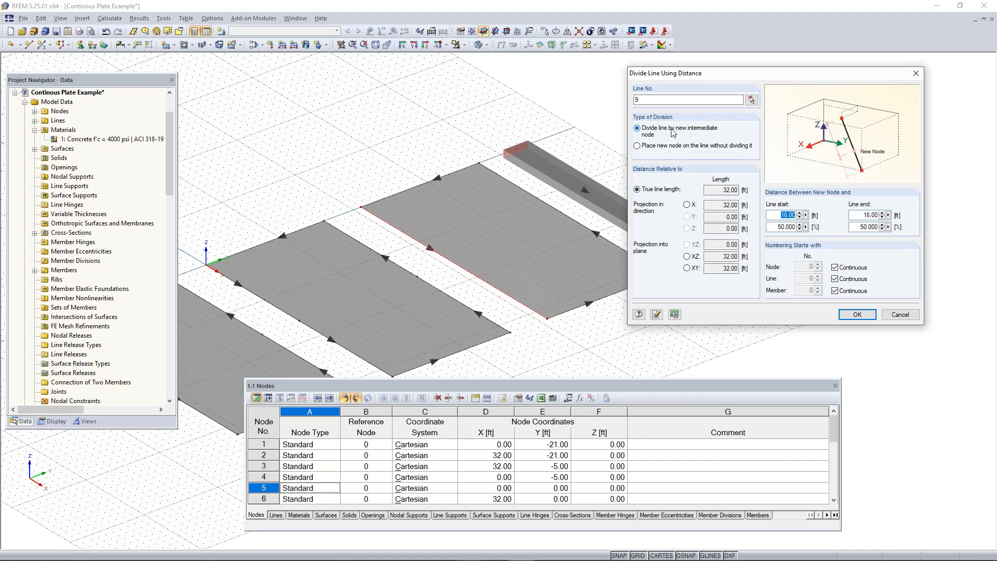
{"action": "left_click", "coordinate": [858, 315]}
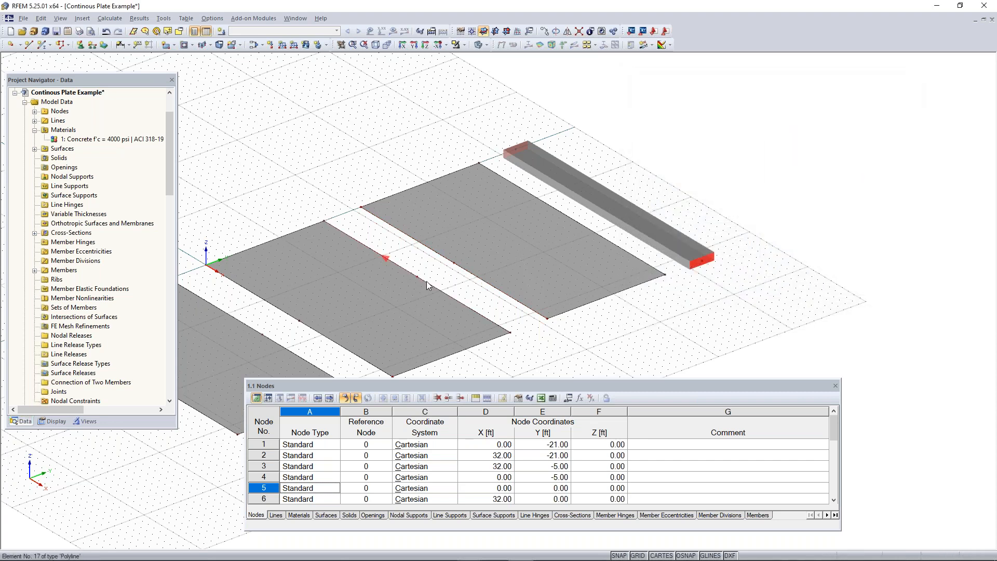
- Divide the third plate's long edge nearest the beam by distance at its midpoint
{"action": "right_click", "coordinate": [582, 224]}
{"action": "mouse_move", "coordinate": [640, 274]}
{"action": "left_click", "coordinate": [758, 292]}
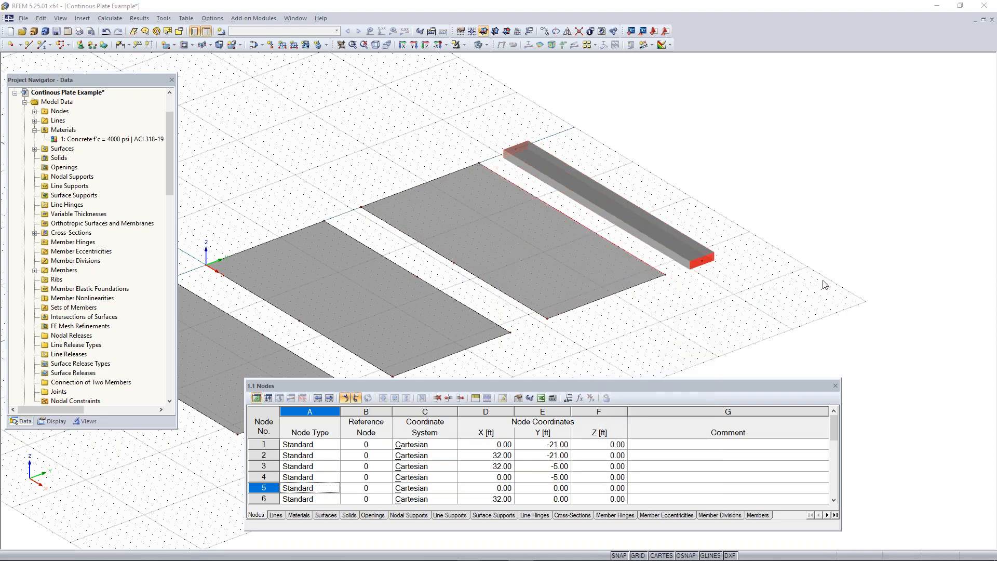
{"action": "left_click", "coordinate": [581, 398]}
- Divide the beam member by distance with a new intermediate node 16 ft (50%) from its start
{"action": "scroll", "coordinate": [615, 343], "scroll_direction": "down", "scroll_amount": 5}
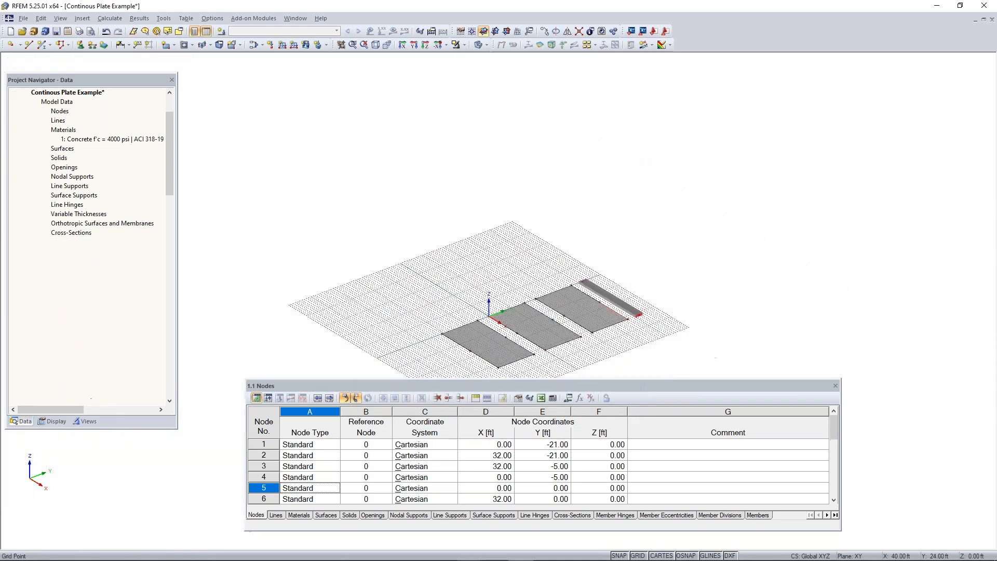
{"action": "scroll", "coordinate": [579, 271], "scroll_direction": "up", "scroll_amount": 5}
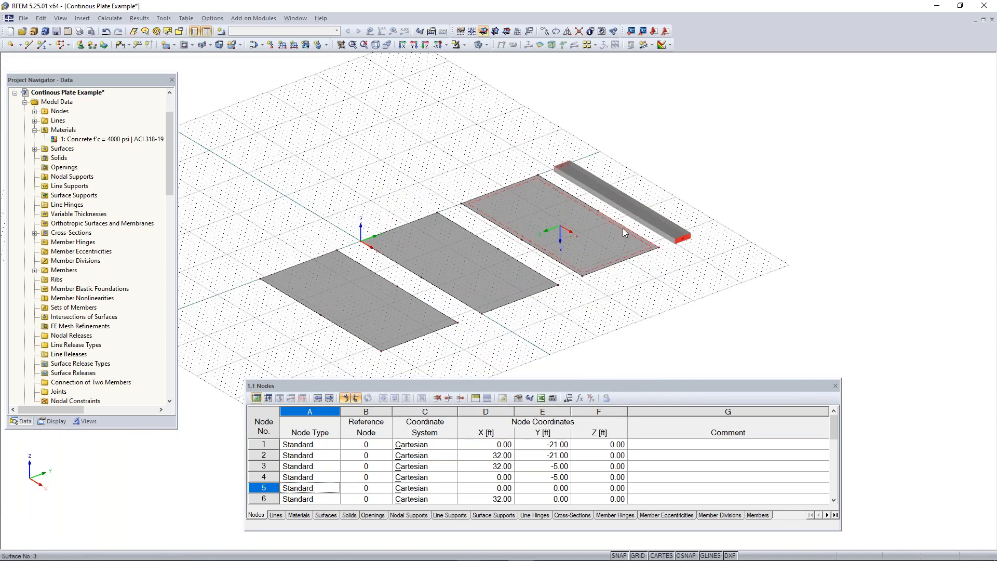
{"action": "scroll", "coordinate": [575, 261], "scroll_direction": "up", "scroll_amount": 5}
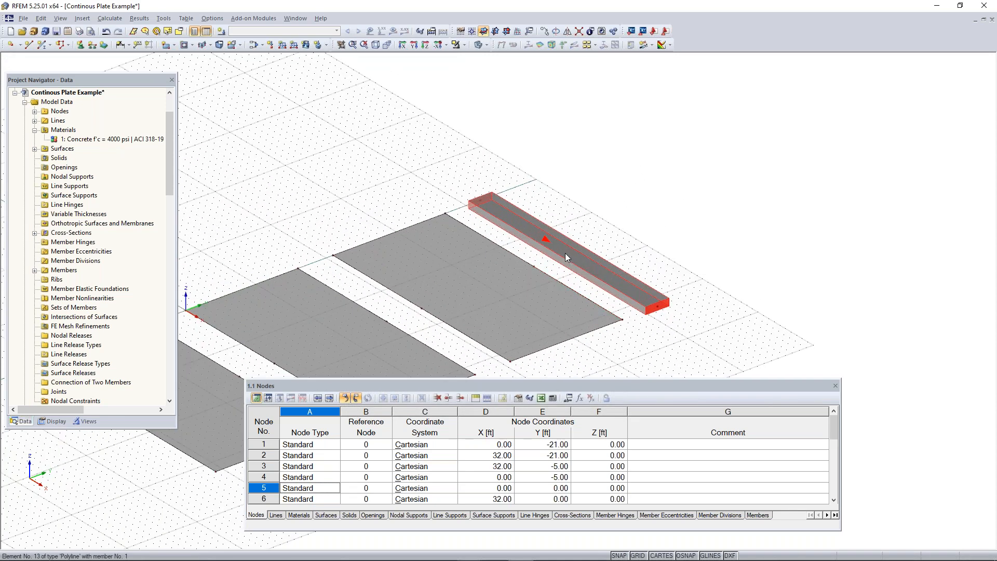
{"action": "right_click", "coordinate": [565, 253]}
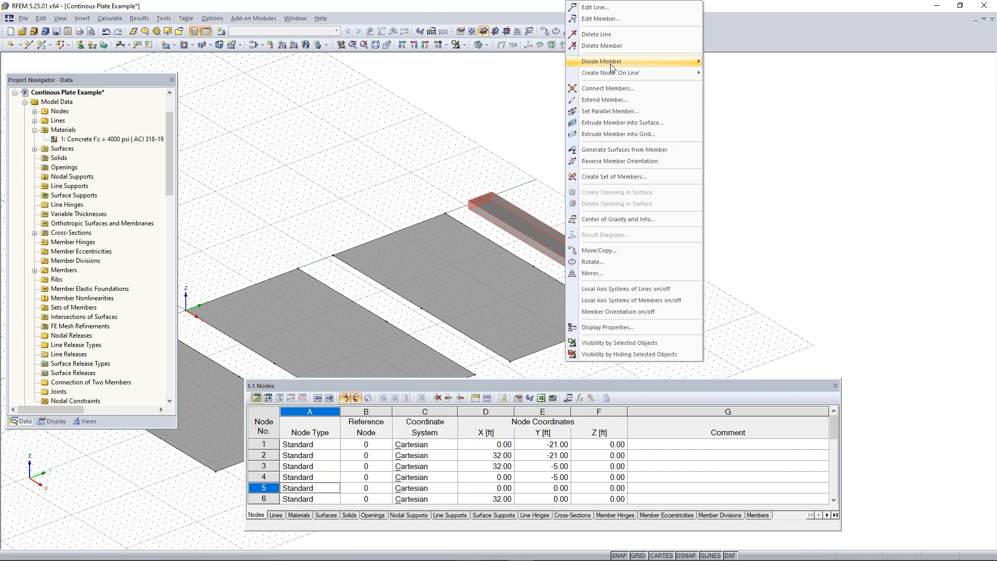
{"action": "mouse_move", "coordinate": [612, 66]}
{"action": "left_click", "coordinate": [741, 83]}
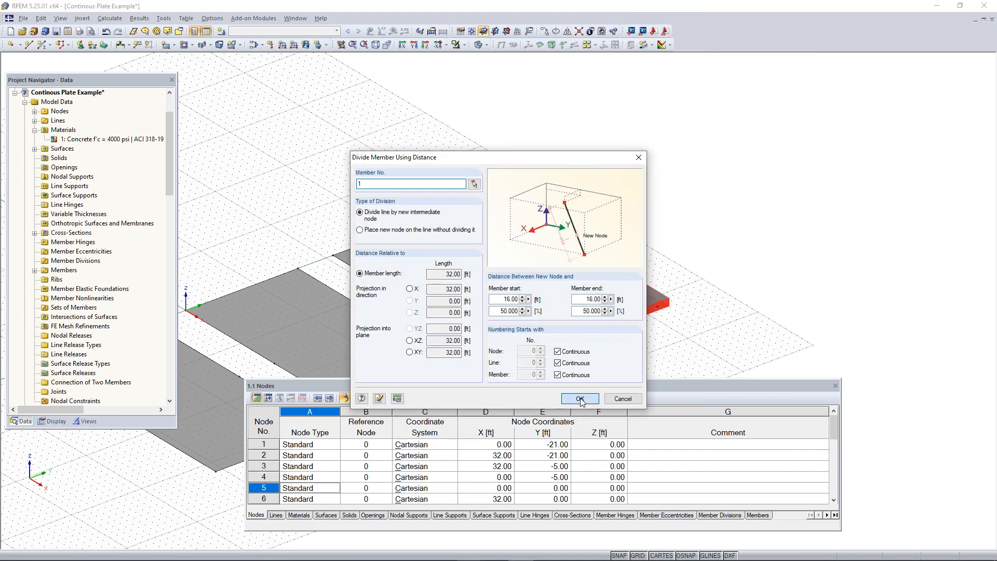
{"action": "left_click", "coordinate": [581, 399]}
- Draw a line across the first plate between its midspan nodes, from (16, -21, 0) to (16, -5, 0) ft
{"action": "scroll", "coordinate": [690, 267], "scroll_direction": "up", "scroll_amount": 3}
{"action": "scroll", "coordinate": [760, 246], "scroll_direction": "down", "scroll_amount": 1}
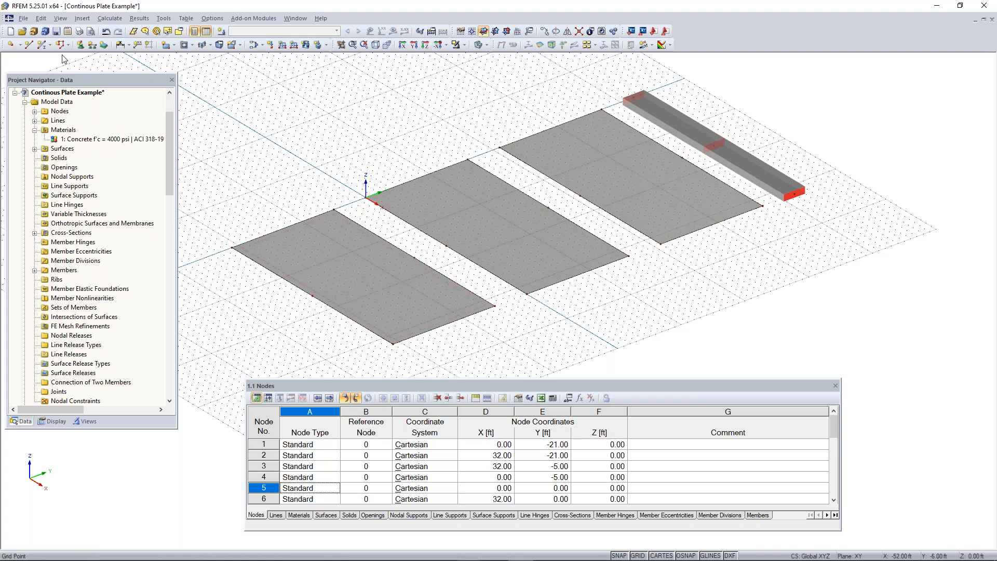
{"action": "left_click", "coordinate": [29, 45]}
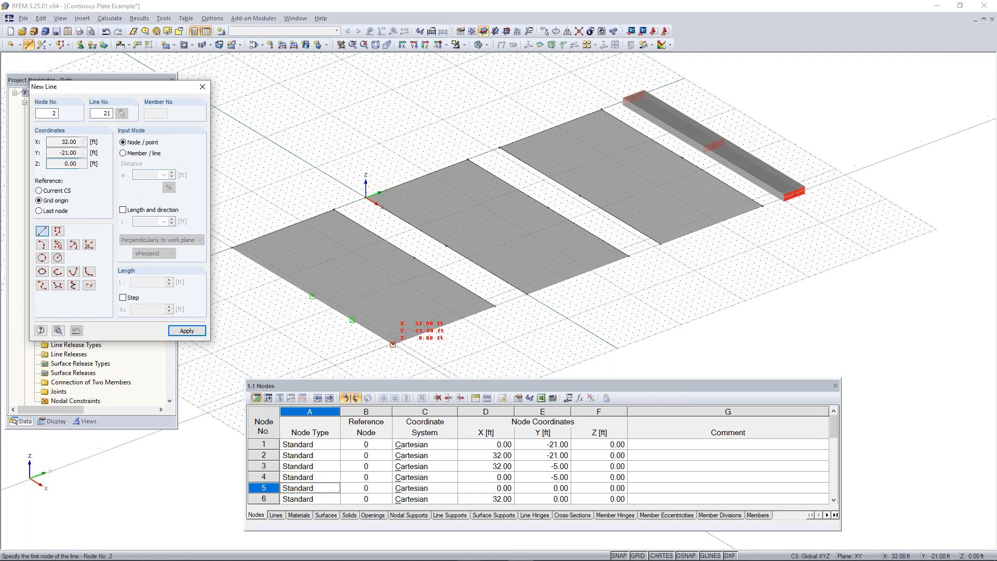
{"action": "left_click", "coordinate": [312, 297]}
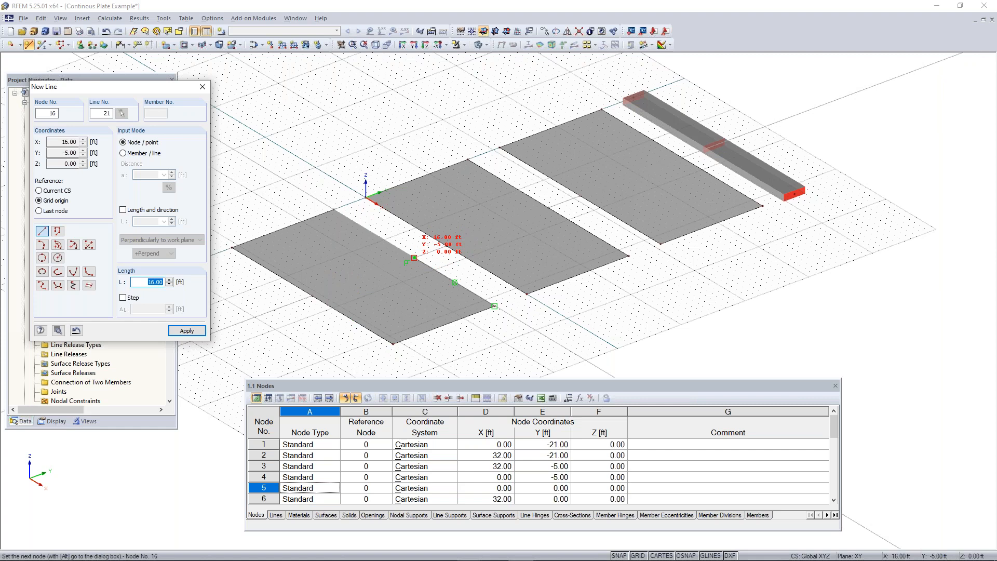
{"action": "left_click", "coordinate": [414, 258]}
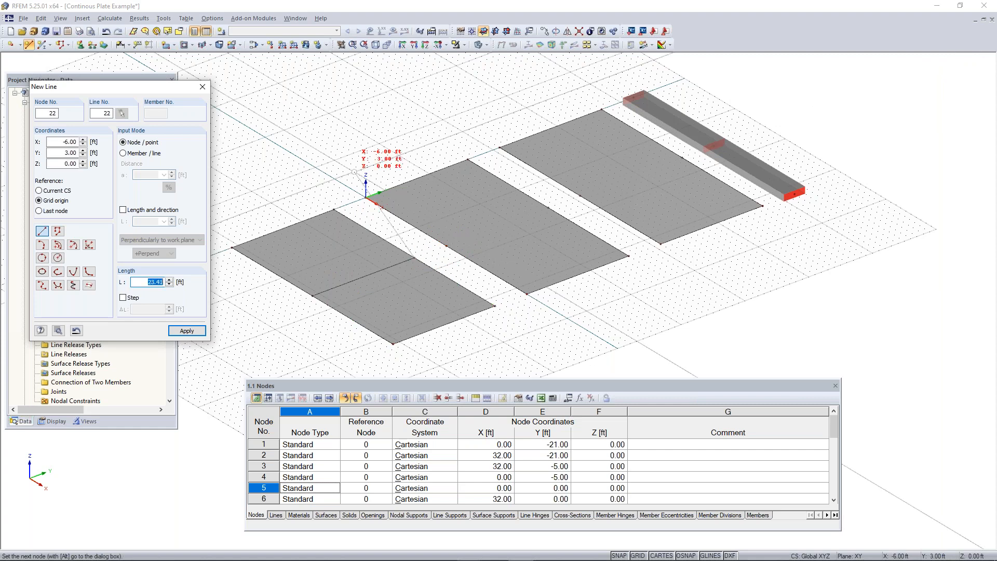
{"action": "right_click", "coordinate": [354, 172]}
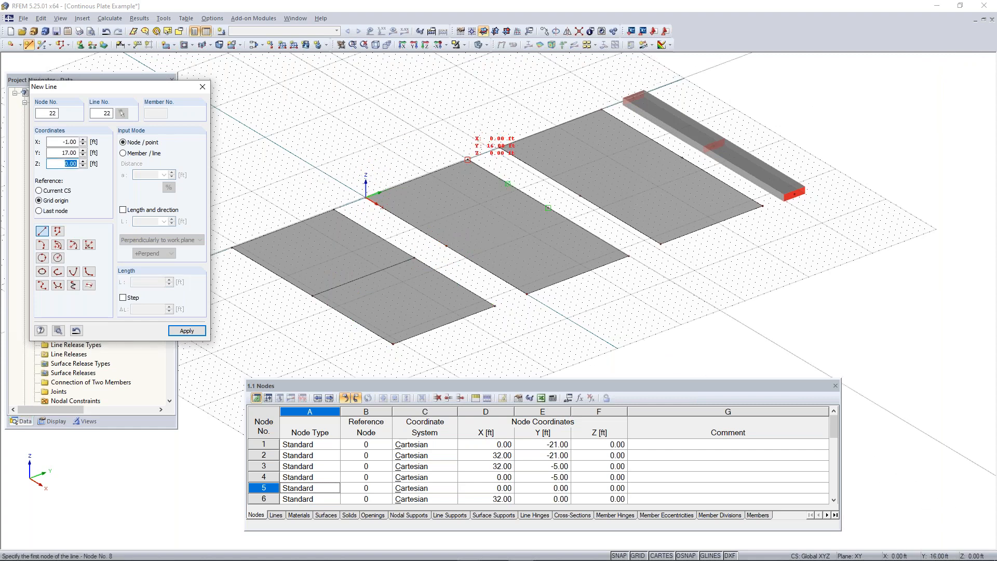
{"action": "right_click", "coordinate": [426, 189]}
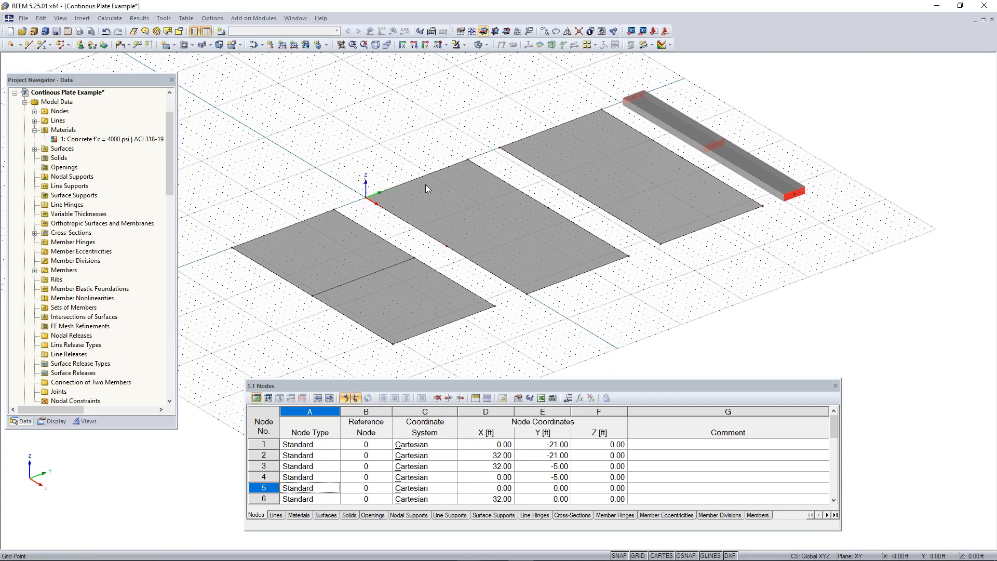
- Copy the first plate's midspan line onto the second plate, between its midspan nodes at (16, 0, 0) and (16, 16, 0) ft
{"action": "scroll", "coordinate": [393, 272], "scroll_direction": "up", "scroll_amount": 2}
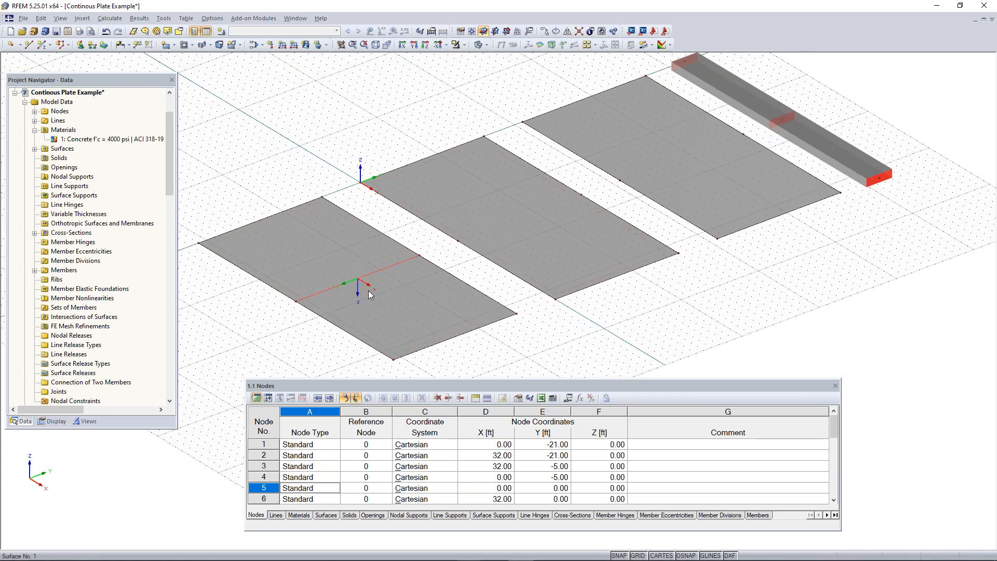
{"action": "left_click", "coordinate": [296, 301]}
{"action": "left_click", "coordinate": [459, 241]}
{"action": "left_click", "coordinate": [581, 195]}
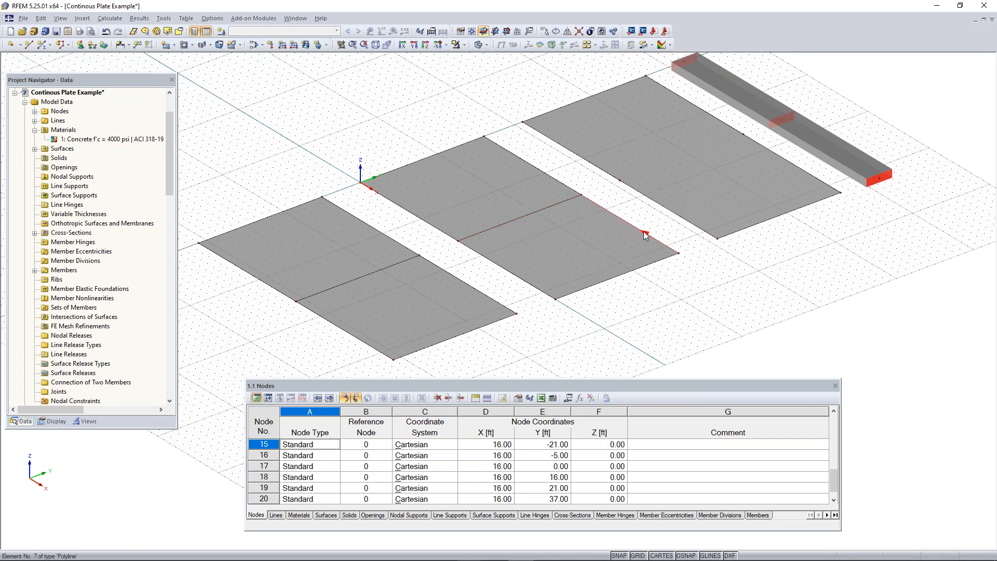
- Copy the second plate's midspan line onto the third plate, between its midspan nodes at (16, 21, 0) and (16, 37, 0) ft
{"action": "middle_click_drag", "start_coordinate": [645, 235], "coordinate": [580, 260]}
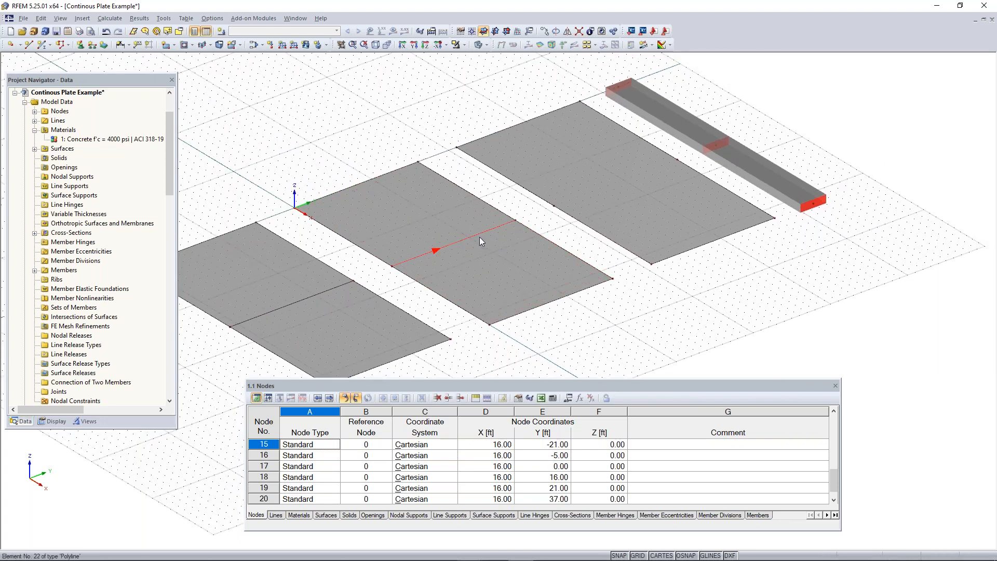
{"action": "left_click_drag", "start_coordinate": [392, 267], "coordinate": [554, 205], "text": "ctrl"}
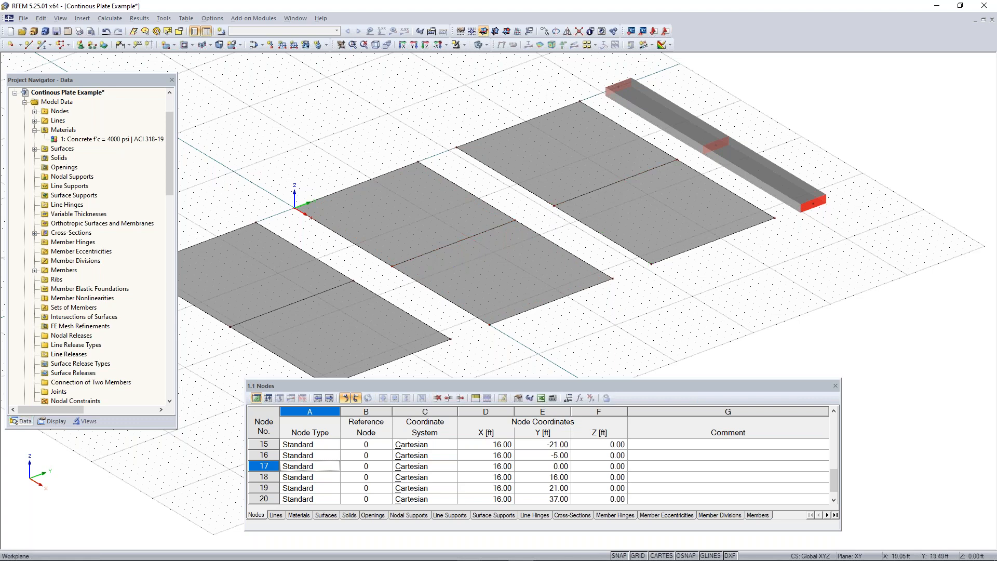
{"action": "scroll", "coordinate": [592, 195], "scroll_direction": "down", "scroll_amount": 1}
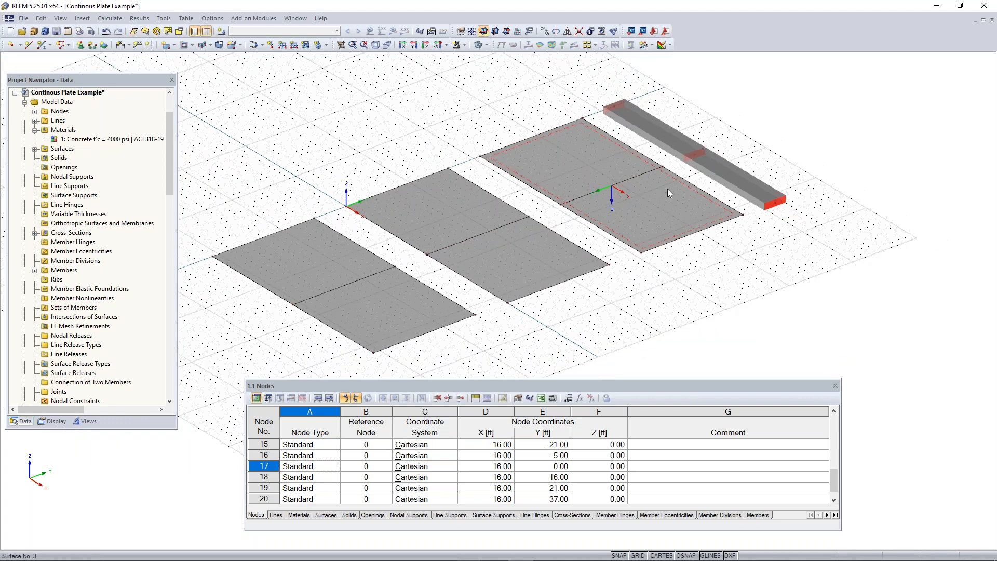
{"action": "middle_click_drag", "start_coordinate": [729, 275], "coordinate": [779, 247]}
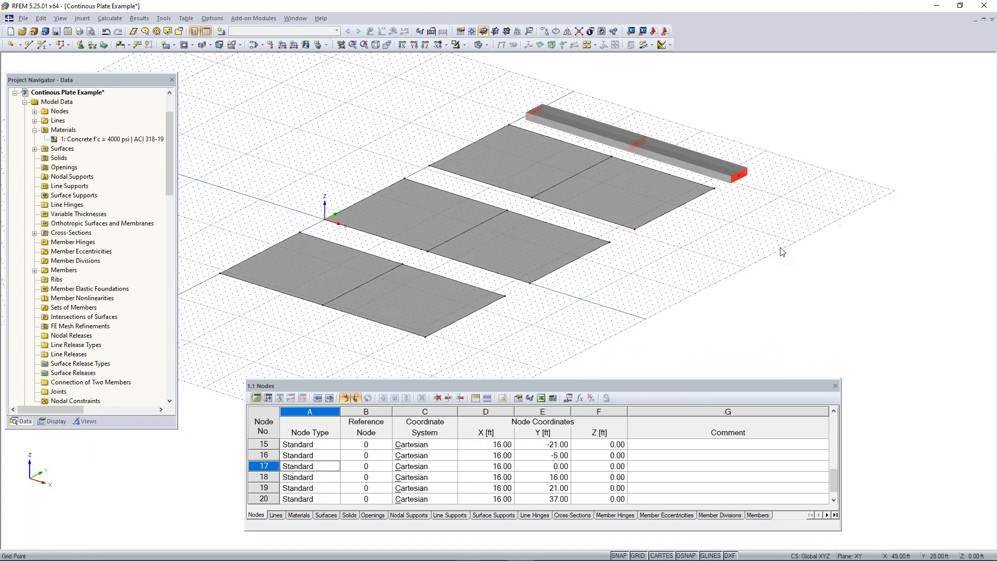
{"action": "scroll", "coordinate": [701, 244], "scroll_direction": "down", "scroll_amount": 1}
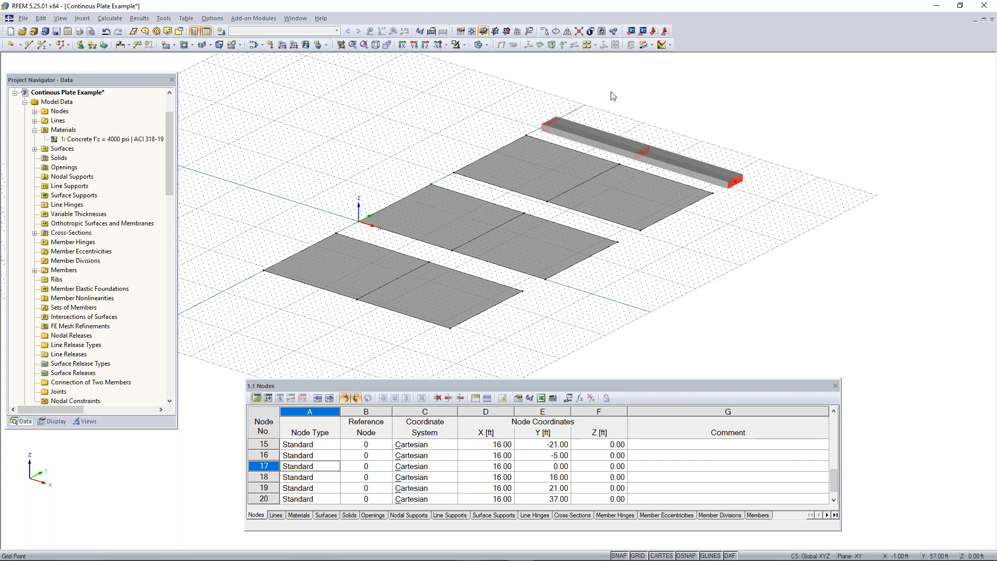
- Assign a global Hinged line support to the first plate's start edge, midspan line and end edge
{"action": "left_click", "coordinate": [92, 44]}
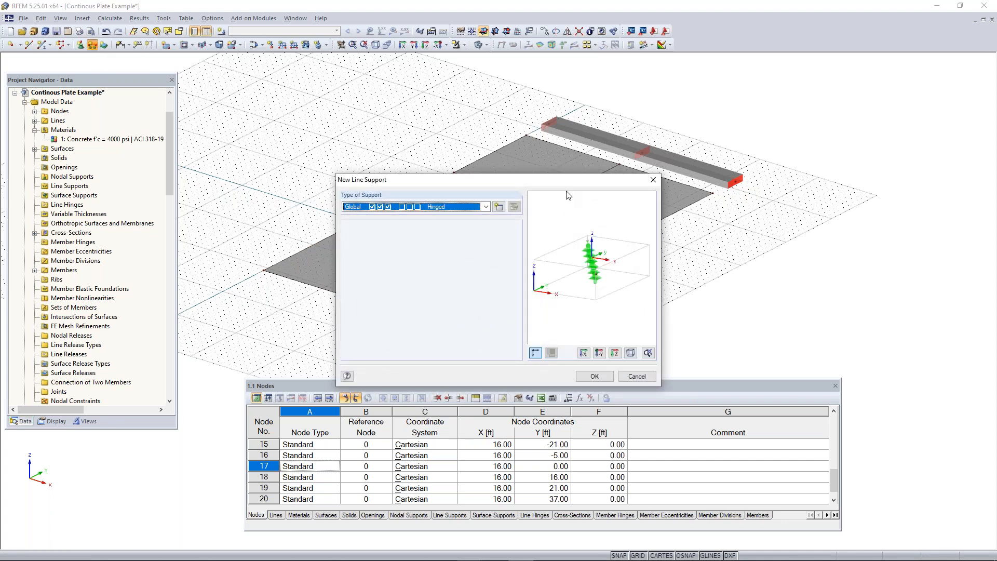
{"action": "left_click_drag", "start_coordinate": [554, 183], "coordinate": [714, 209]}
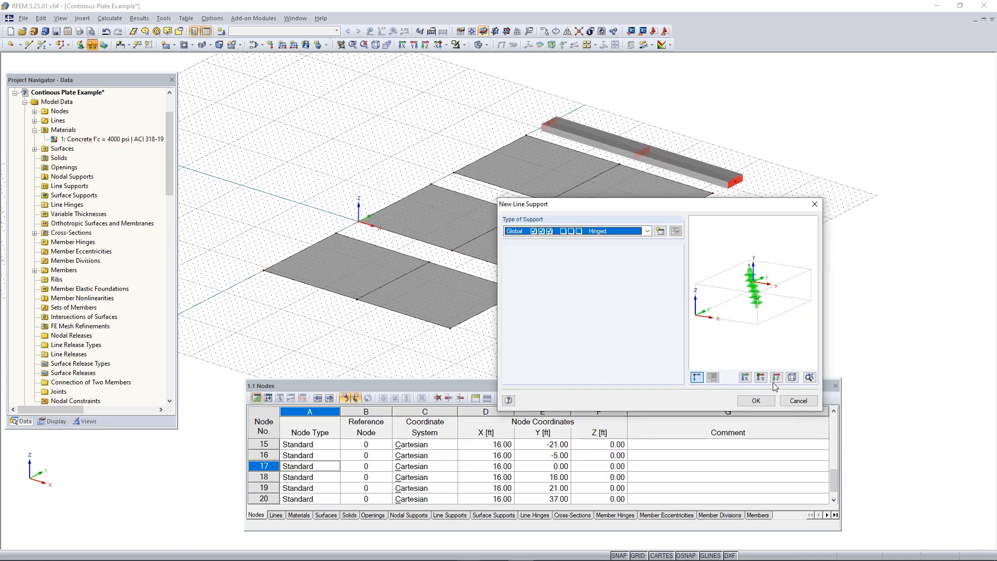
{"action": "left_click", "coordinate": [647, 232]}
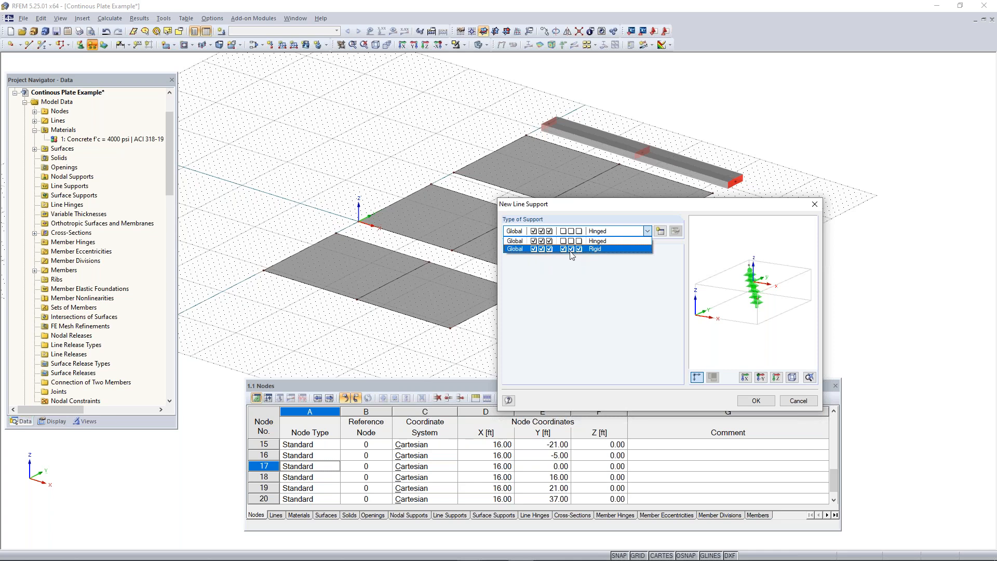
{"action": "left_click", "coordinate": [595, 242]}
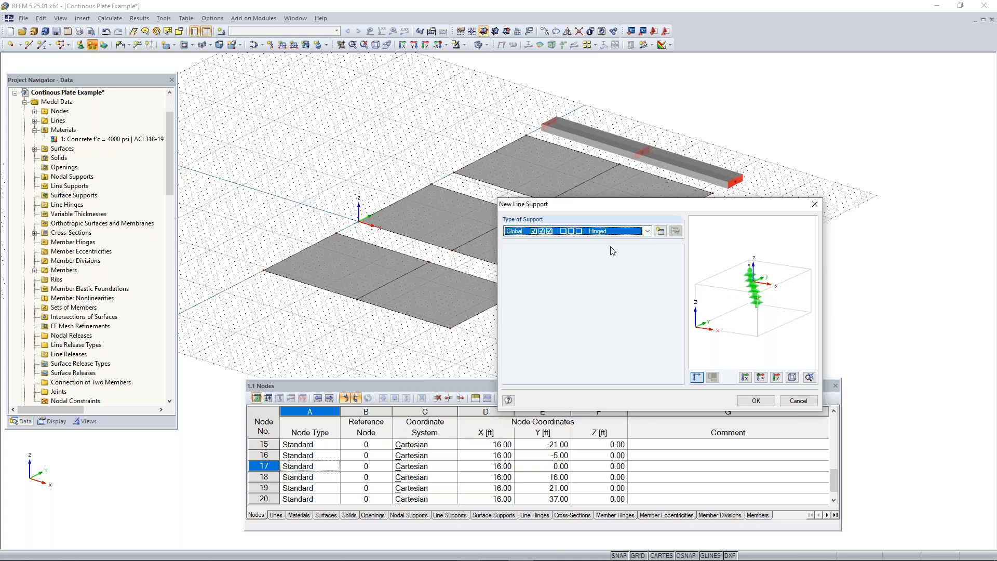
{"action": "left_click", "coordinate": [755, 400]}
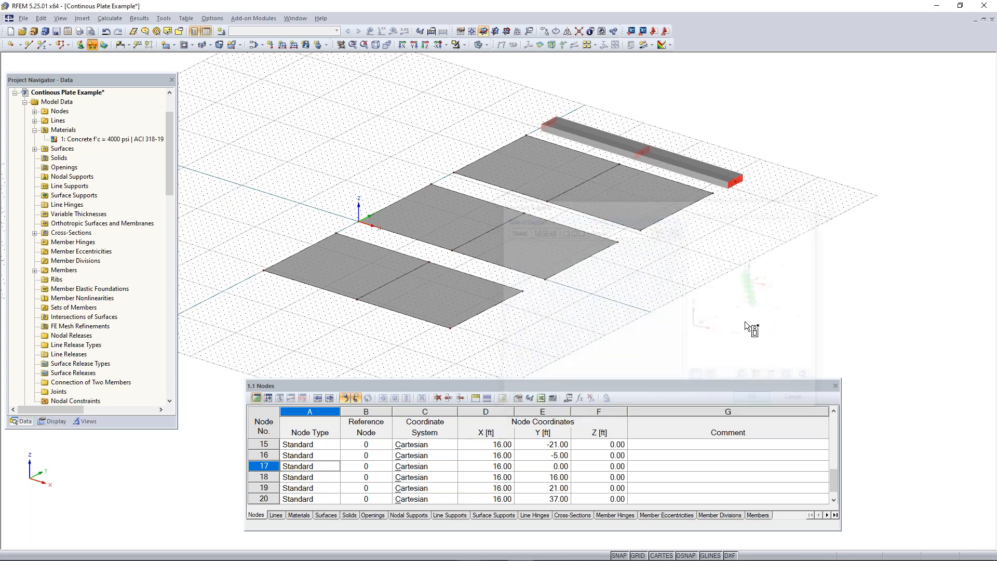
{"action": "left_click", "coordinate": [306, 248]}
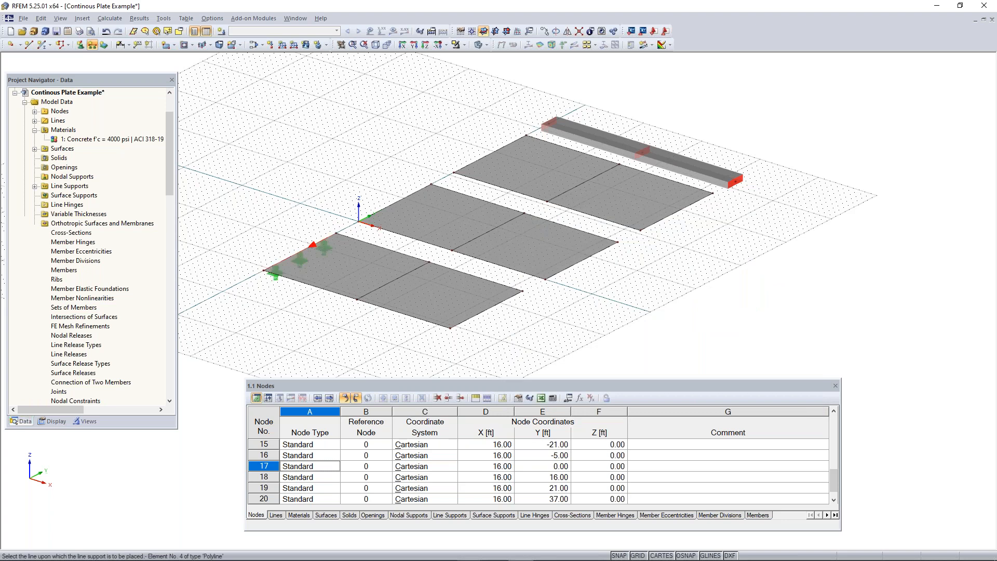
{"action": "left_click", "coordinate": [396, 279]}
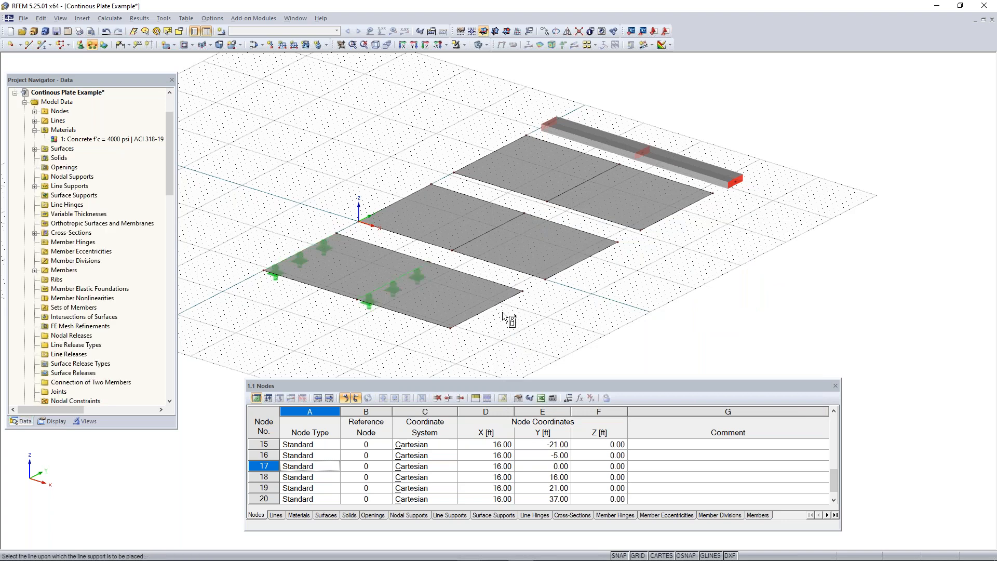
{"action": "left_click", "coordinate": [473, 317]}
- Apply the same Hinged line support to the start edges, midspan lines and end edges of the second and third plates
{"action": "left_click", "coordinate": [393, 203]}
{"action": "left_click", "coordinate": [459, 247]}
{"action": "left_click", "coordinate": [579, 262]}
{"action": "left_click", "coordinate": [494, 151]}
{"action": "left_click", "coordinate": [579, 189]}
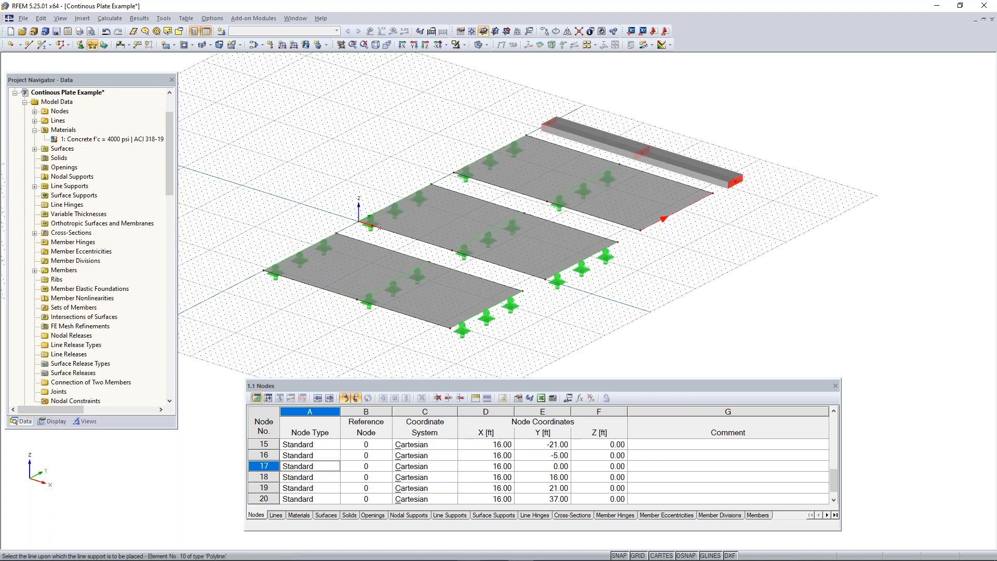
{"action": "left_click", "coordinate": [681, 209]}
- Place Hinged nodal supports on the beam's midspan node and far end node
{"action": "middle_click_drag", "start_coordinate": [751, 240], "coordinate": [442, 298], "text": "ctrl"}
{"action": "scroll", "coordinate": [550, 236], "scroll_direction": "up", "scroll_amount": 2}
{"action": "scroll", "coordinate": [562, 207], "scroll_direction": "up", "scroll_amount": 1}
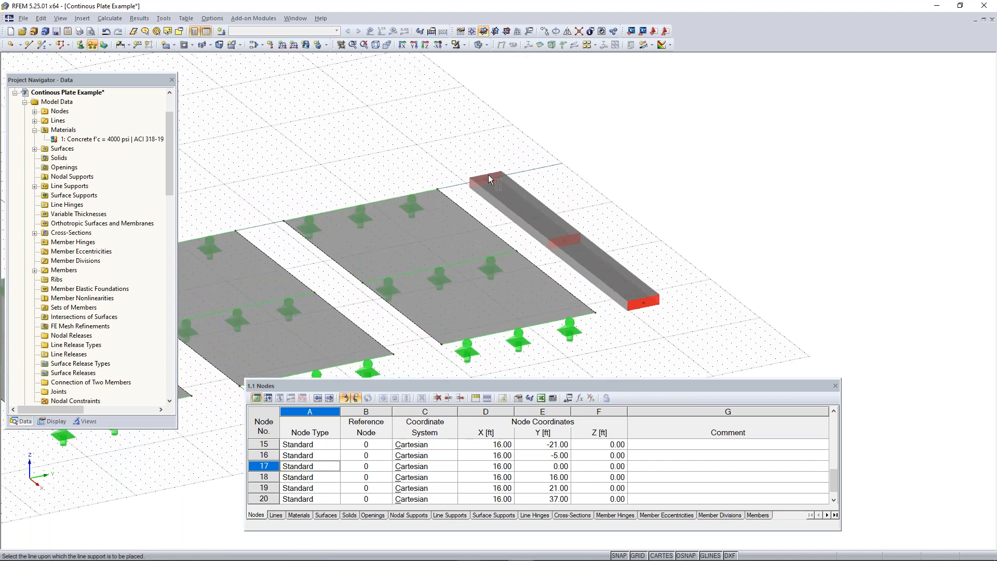
{"action": "scroll", "coordinate": [475, 233], "scroll_direction": "down", "scroll_amount": 2}
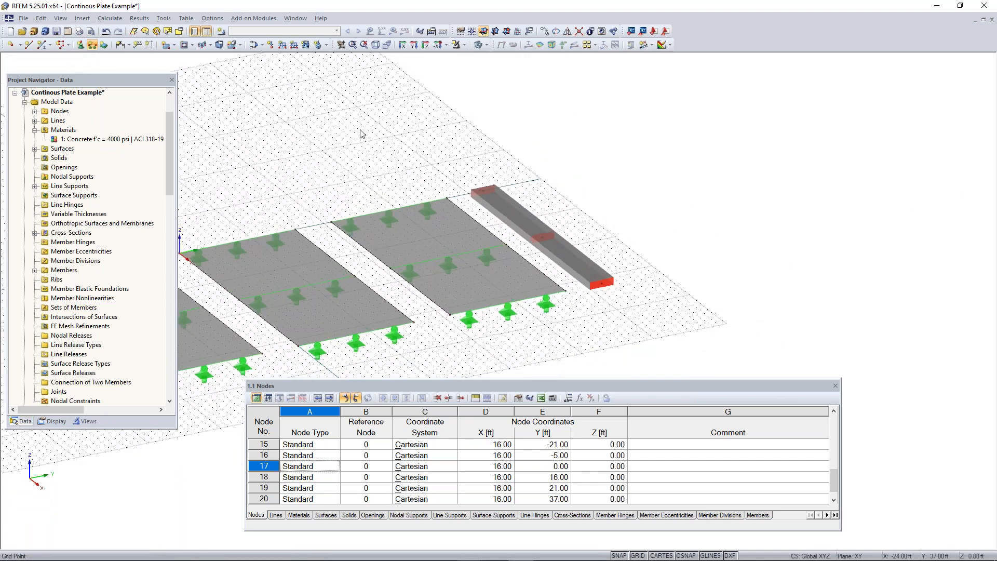
{"action": "middle_click_drag", "start_coordinate": [510, 263], "coordinate": [625, 305], "text": "ctrl"}
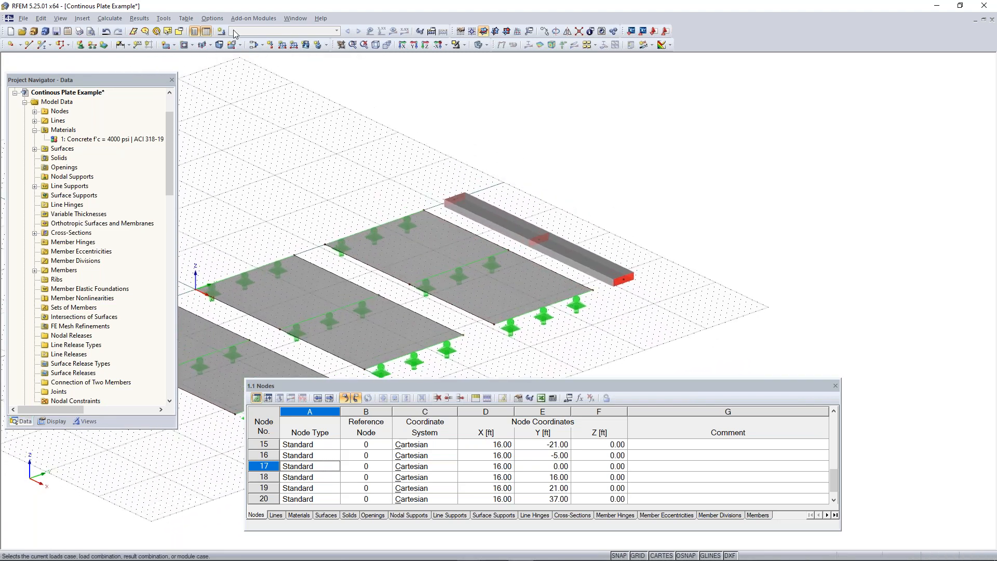
{"action": "left_click", "coordinate": [80, 46]}
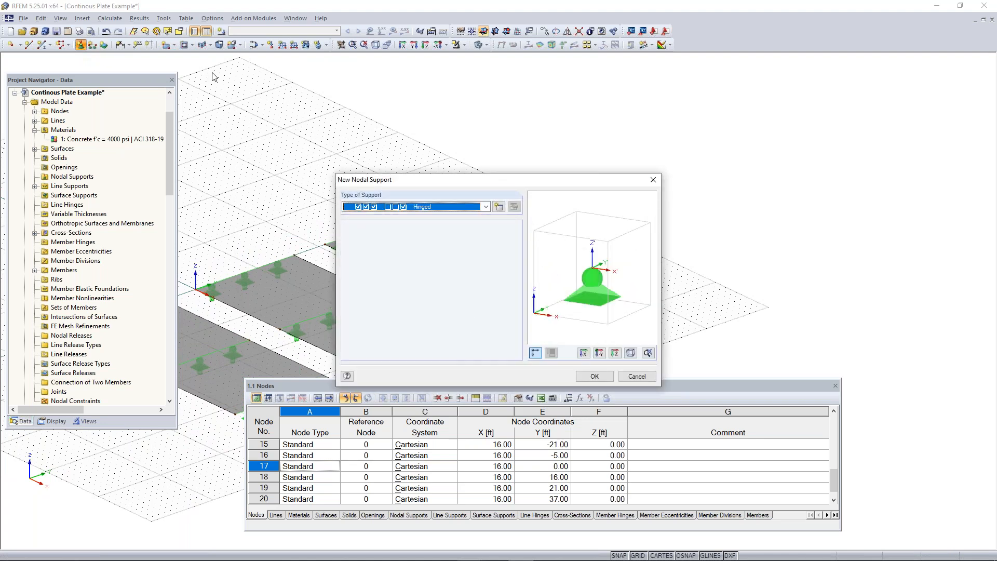
{"action": "left_click", "coordinate": [486, 208]}
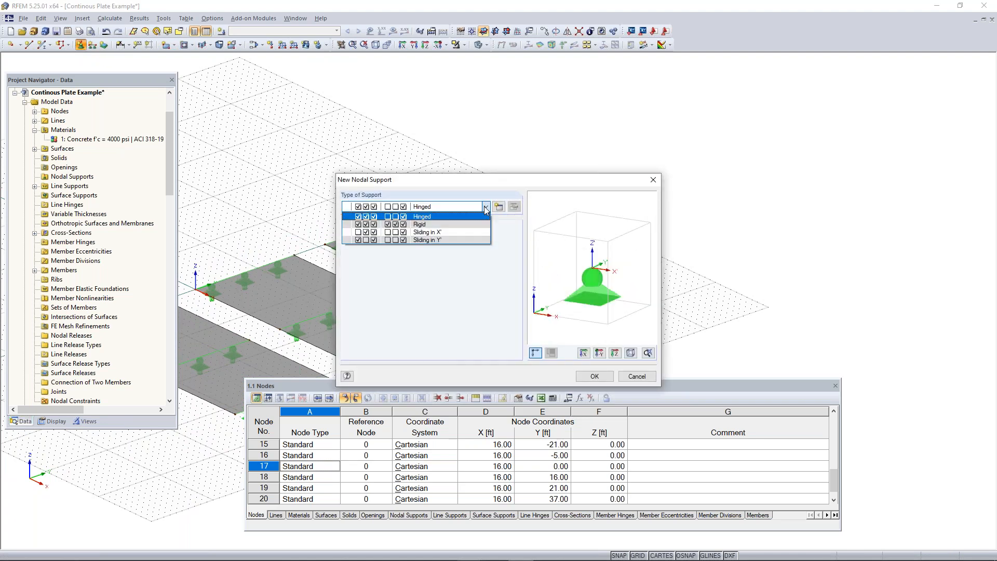
{"action": "left_click", "coordinate": [458, 234]}
{"action": "left_click", "coordinate": [451, 207]}
{"action": "left_click", "coordinate": [449, 240]}
{"action": "left_click", "coordinate": [446, 208]}
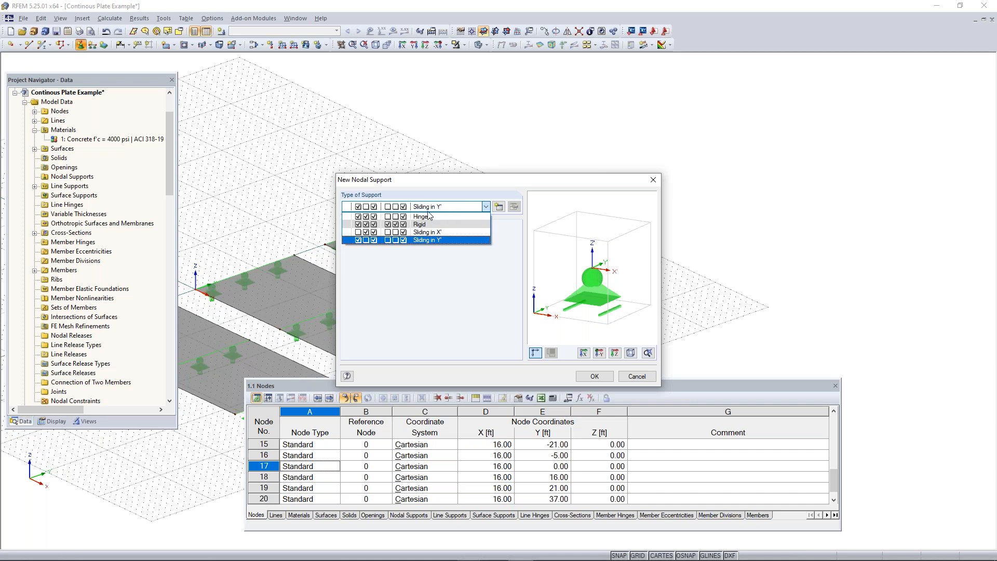
{"action": "left_click", "coordinate": [433, 217]}
{"action": "left_click", "coordinate": [595, 376]}
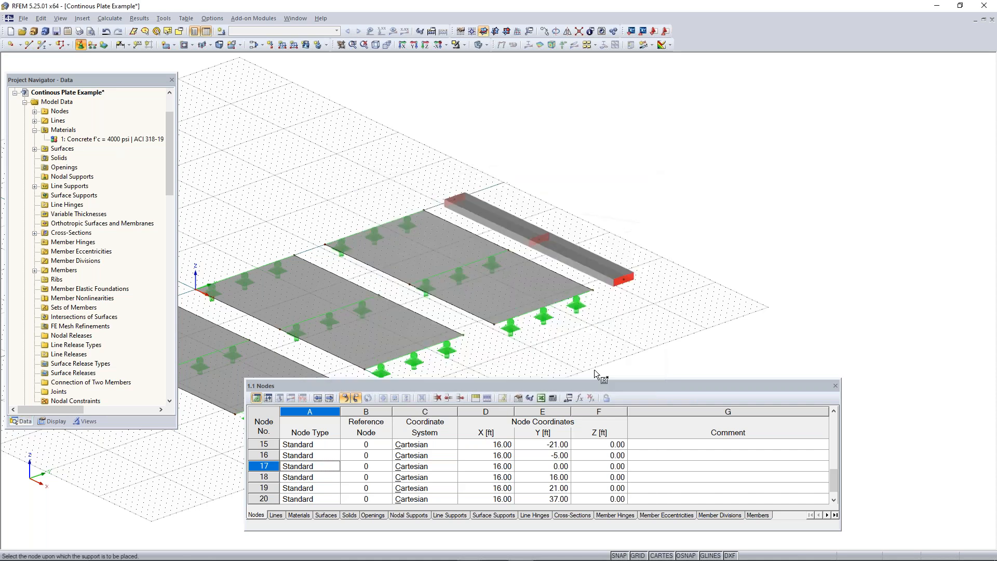
{"action": "left_click", "coordinate": [539, 240]}
{"action": "right_click", "coordinate": [631, 305]}
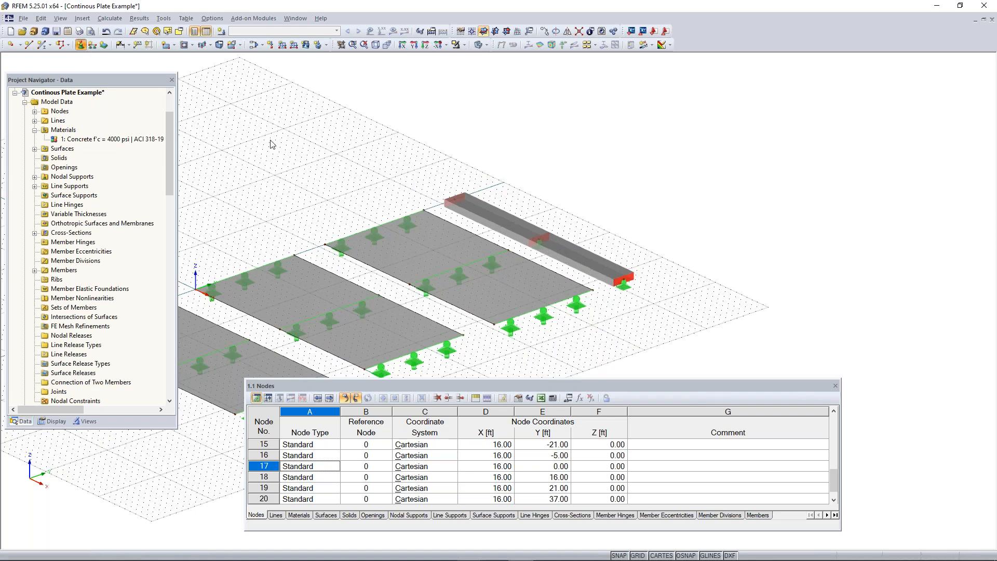
- Create a new nodal support type that also restrains rotation φX and assign it to the beam's start node
{"action": "left_click_drag", "start_coordinate": [461, 185], "coordinate": [216, 158]}
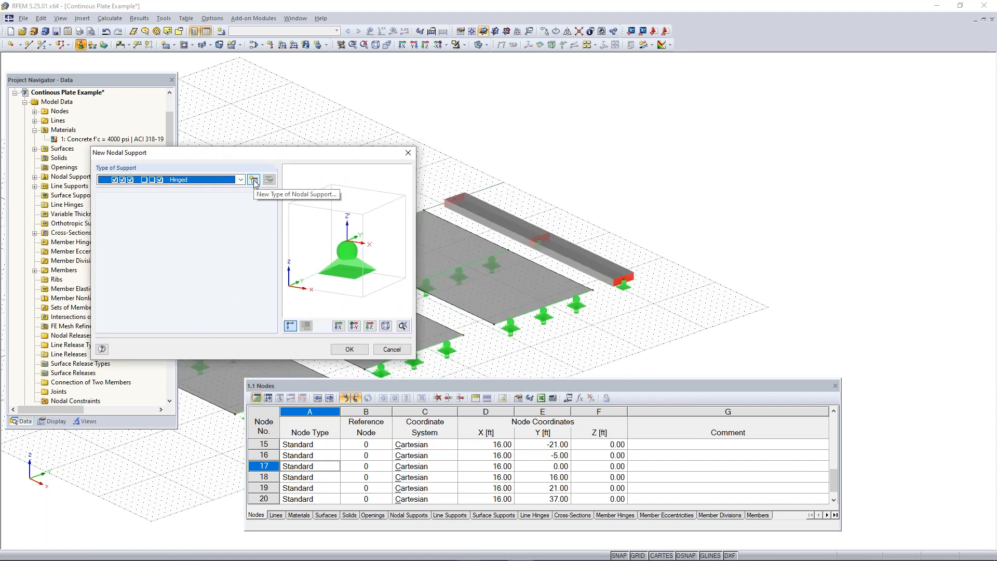
{"action": "left_click", "coordinate": [254, 180]}
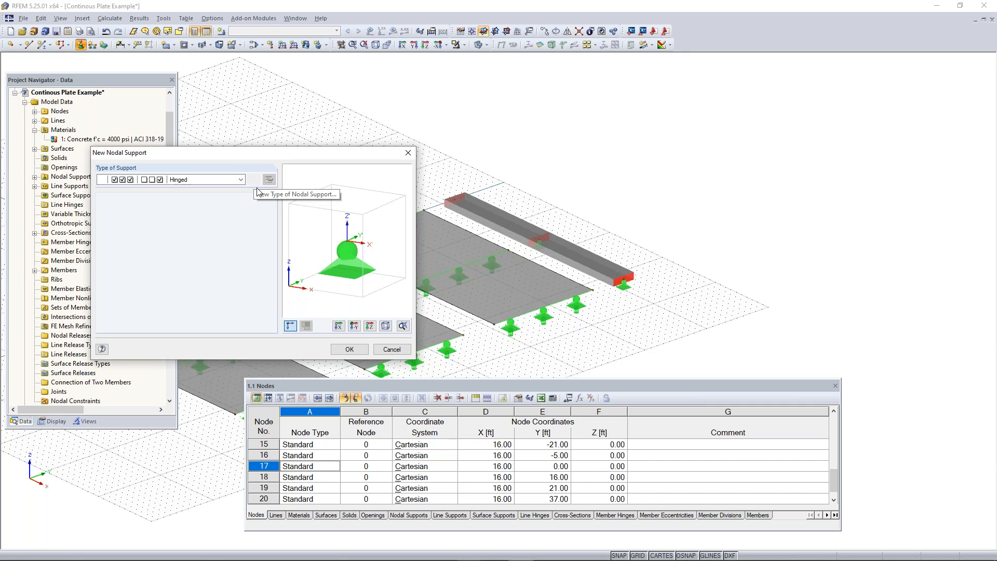
{"action": "left_click", "coordinate": [253, 179]}
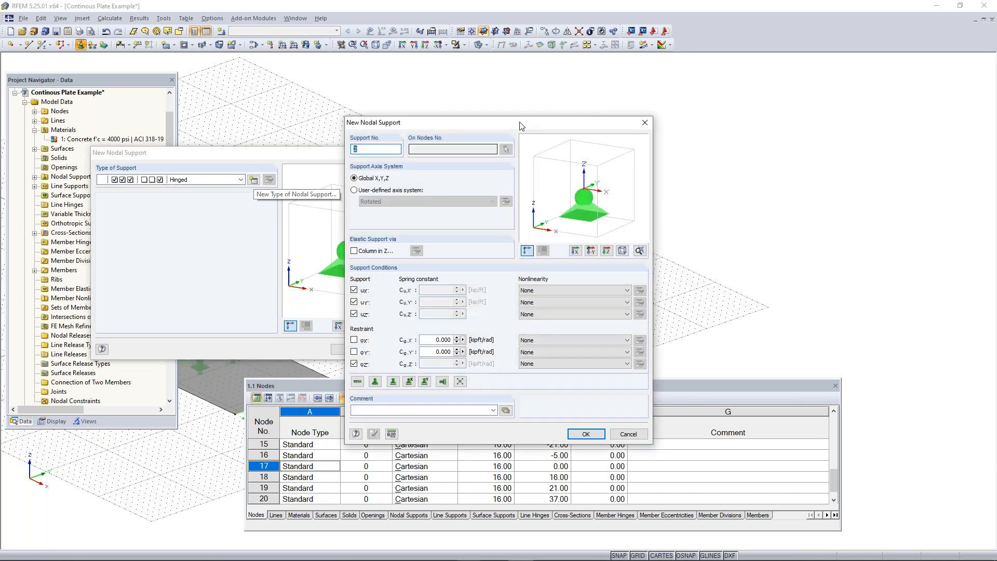
{"action": "left_click_drag", "start_coordinate": [521, 126], "coordinate": [266, 102]}
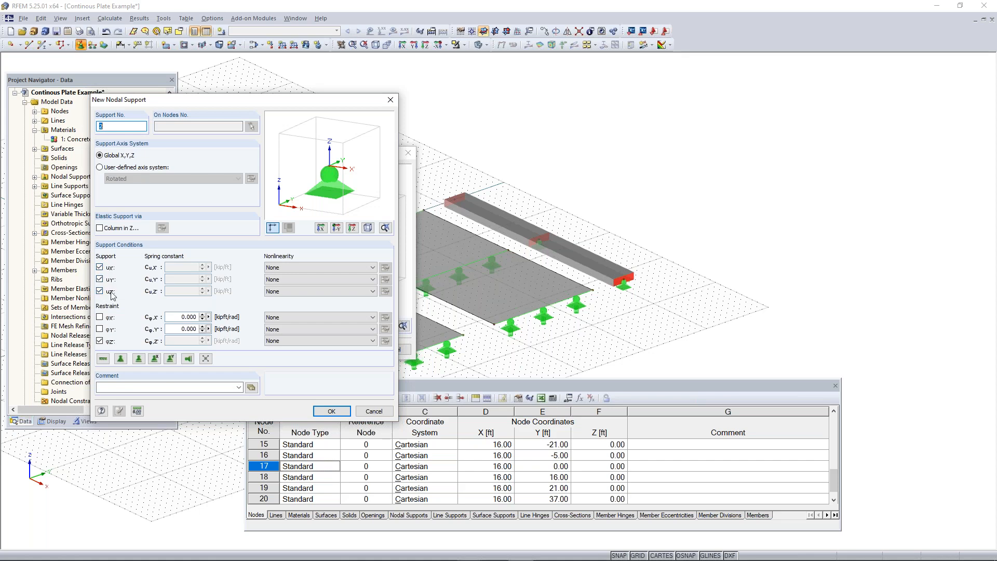
{"action": "left_click", "coordinate": [100, 317]}
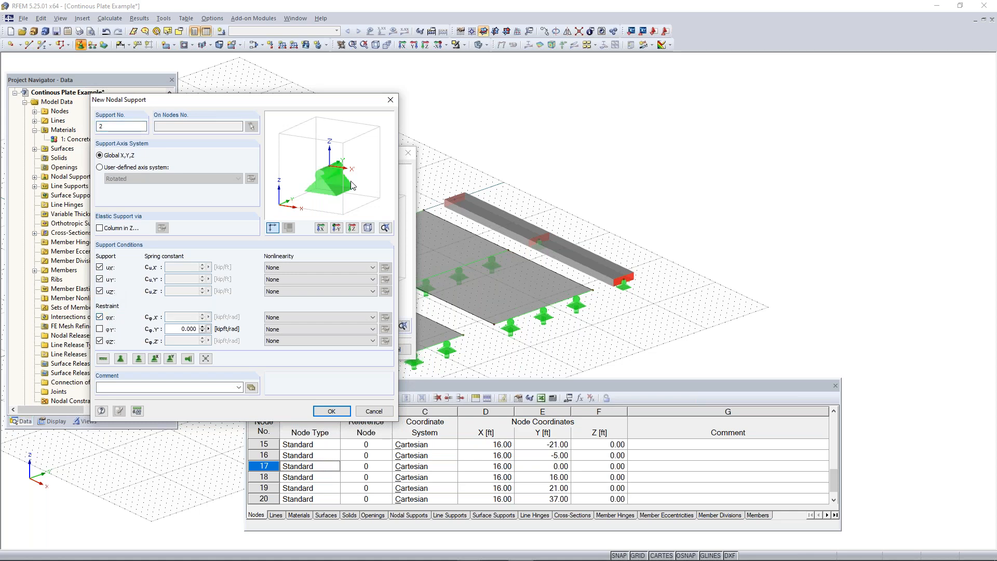
{"action": "left_click", "coordinate": [341, 414]}
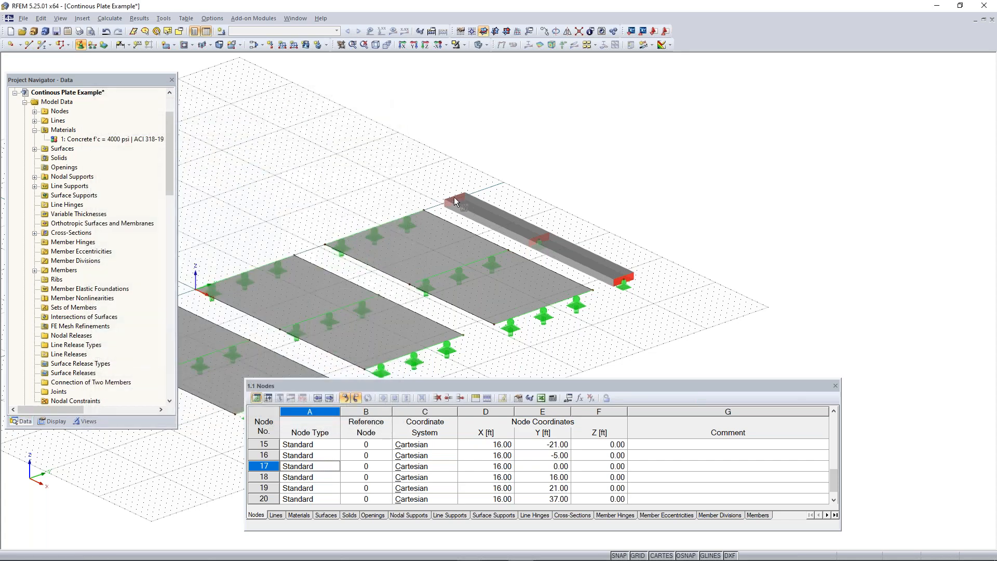
{"action": "key", "text": "Escape"}
- Display the model as wireframe and examine the nodal supports along the beam, especially the one at its start node
{"action": "scroll", "coordinate": [540, 248], "scroll_direction": "up", "scroll_amount": 2}
{"action": "left_click", "coordinate": [478, 44]}
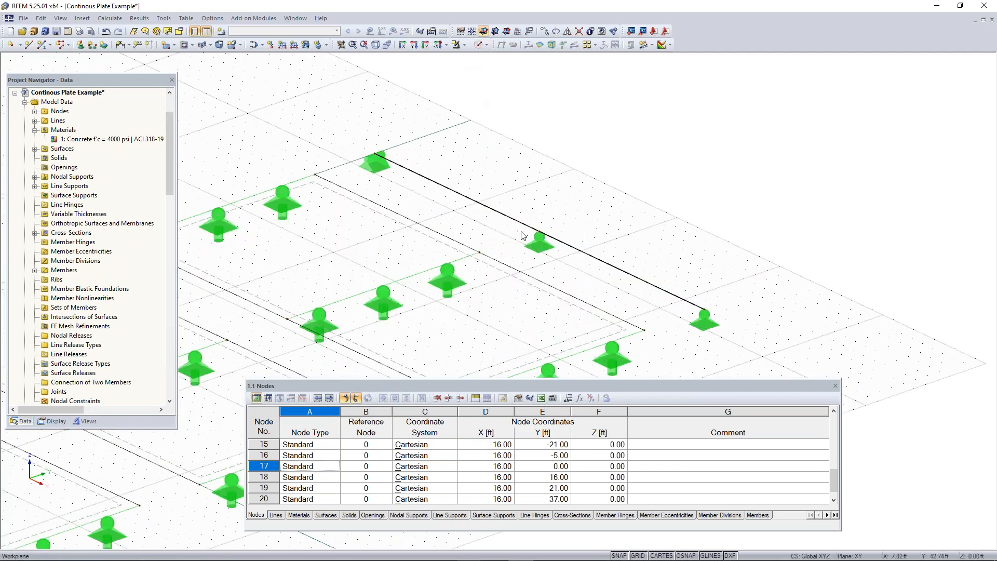
{"action": "scroll", "coordinate": [539, 258], "scroll_direction": "up", "scroll_amount": 2}
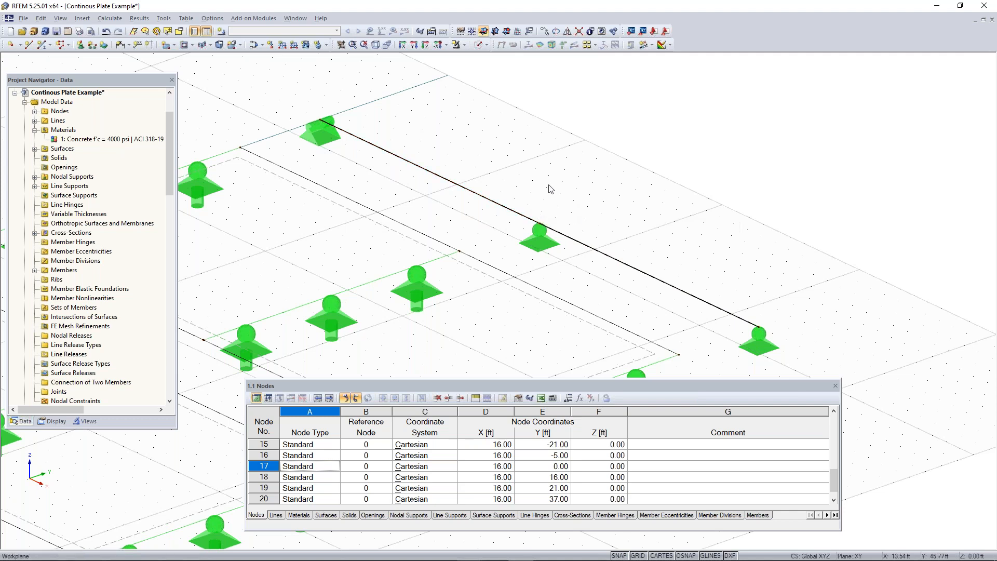
{"action": "scroll", "coordinate": [540, 187], "scroll_direction": "down", "scroll_amount": 2}
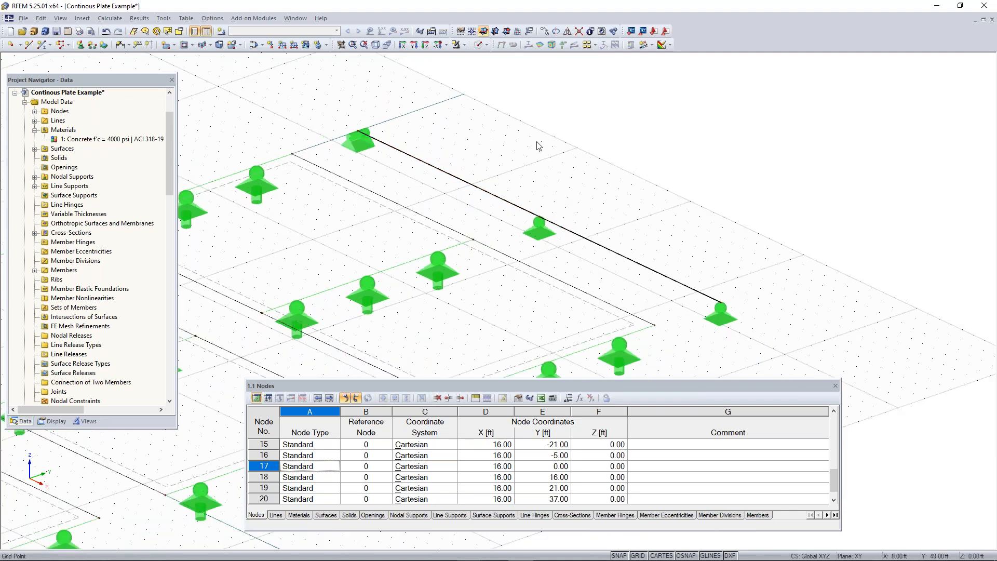
{"action": "scroll", "coordinate": [354, 144], "scroll_direction": "up", "scroll_amount": 2}
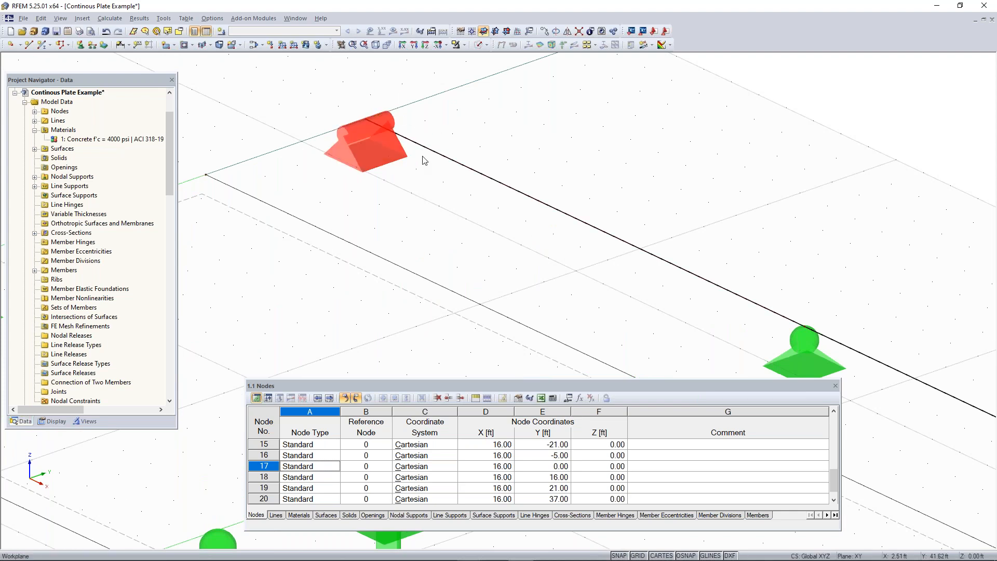
{"action": "scroll", "coordinate": [400, 139], "scroll_direction": "down", "scroll_amount": 2}
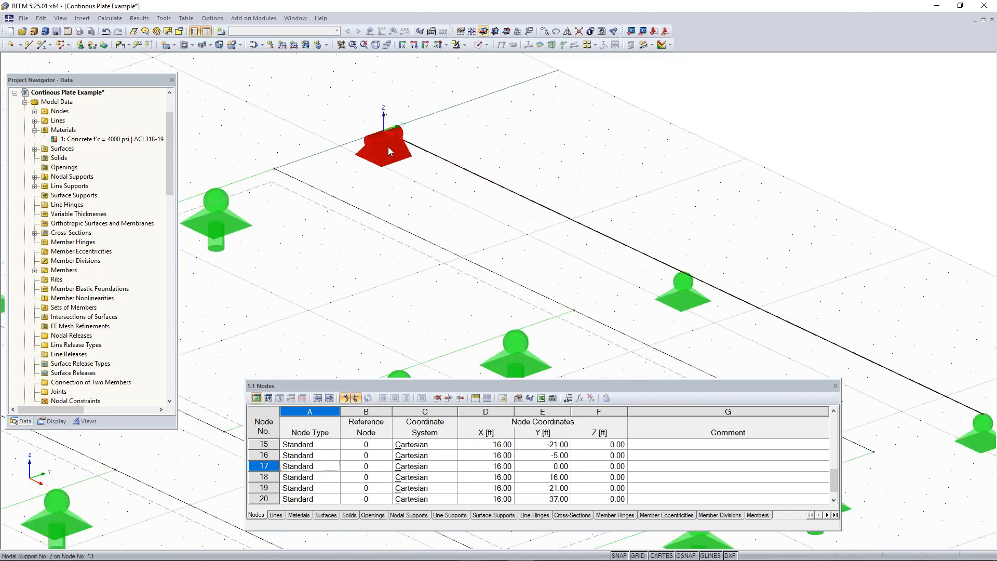
{"action": "scroll", "coordinate": [388, 147], "scroll_direction": "down", "scroll_amount": 2}
- Show the local axis systems of the beam members, check their x-axis direction, and hide them again
{"action": "right_click", "coordinate": [473, 180]}
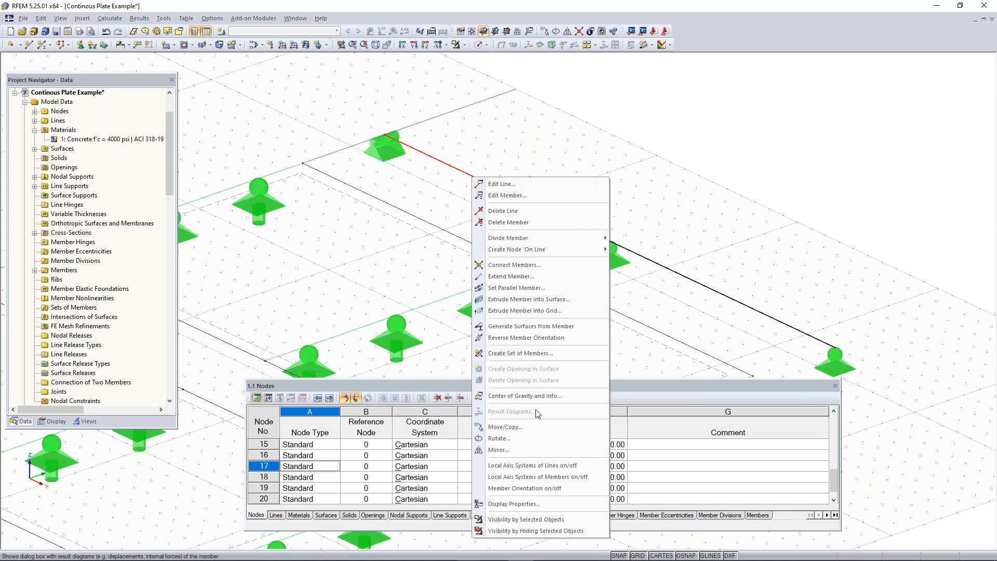
{"action": "left_click", "coordinate": [539, 478]}
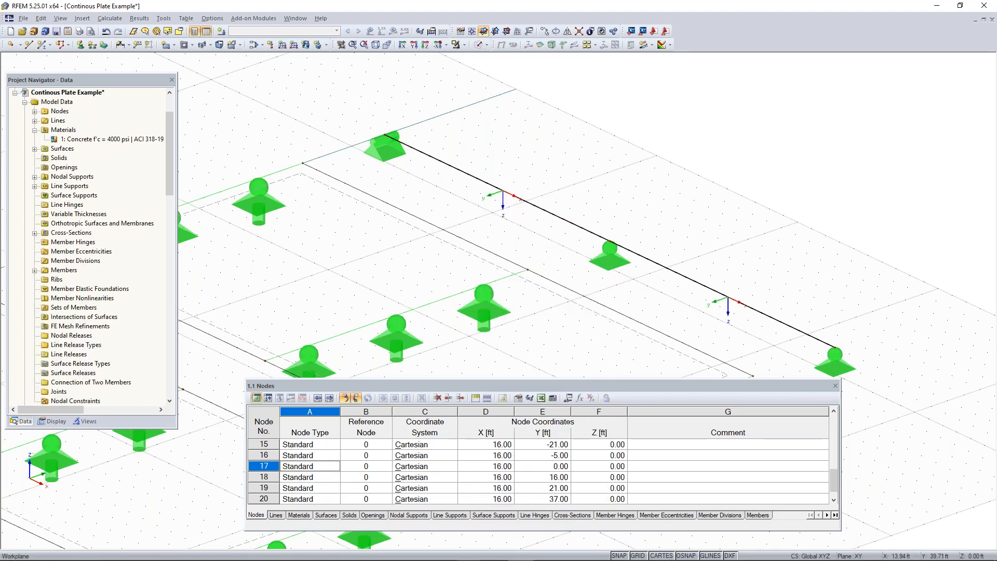
{"action": "middle_click_drag", "start_coordinate": [655, 283], "coordinate": [576, 256]}
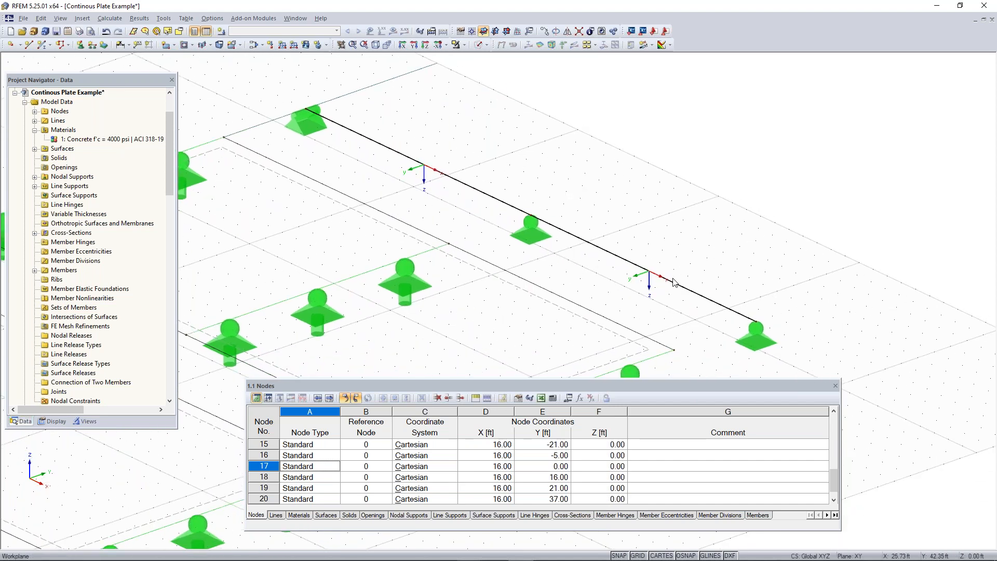
{"action": "scroll", "coordinate": [653, 283], "scroll_direction": "up", "scroll_amount": 1}
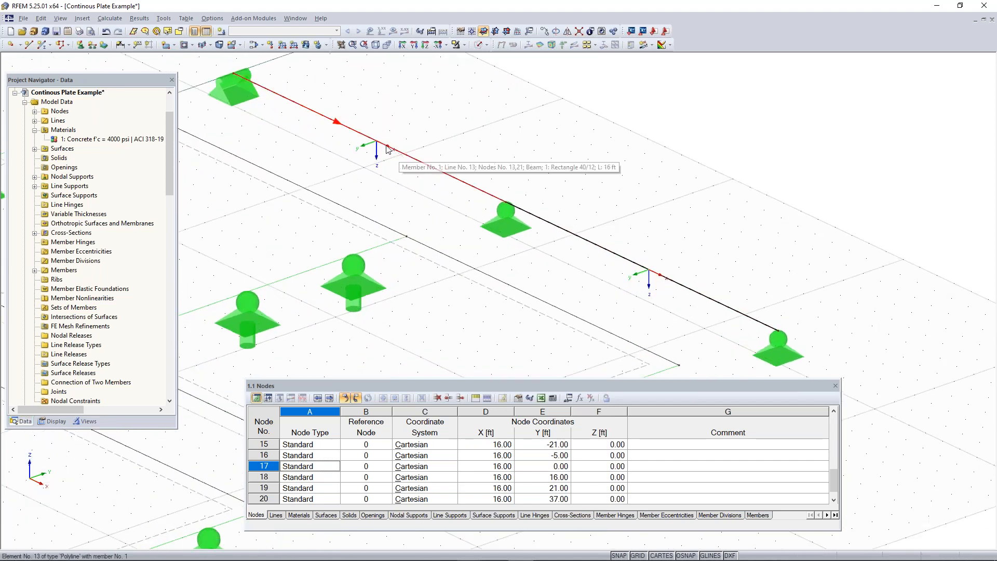
{"action": "scroll", "coordinate": [415, 165], "scroll_direction": "down", "scroll_amount": 2}
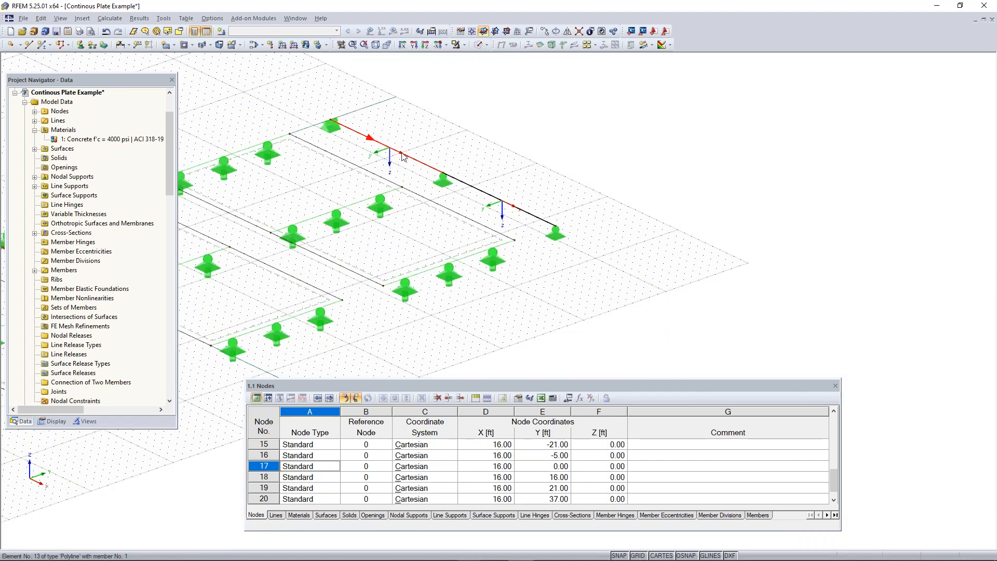
{"action": "right_click", "coordinate": [443, 164]}
{"action": "left_click", "coordinate": [469, 450]}
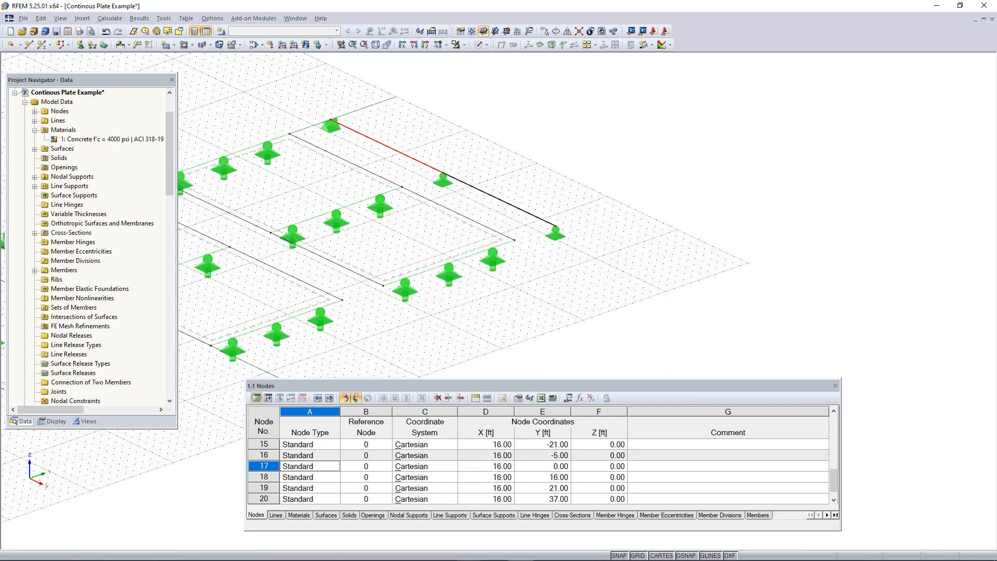
{"action": "scroll", "coordinate": [441, 304], "scroll_direction": "down", "scroll_amount": 3}
{"action": "middle_click_drag", "start_coordinate": [441, 310], "coordinate": [623, 267]}
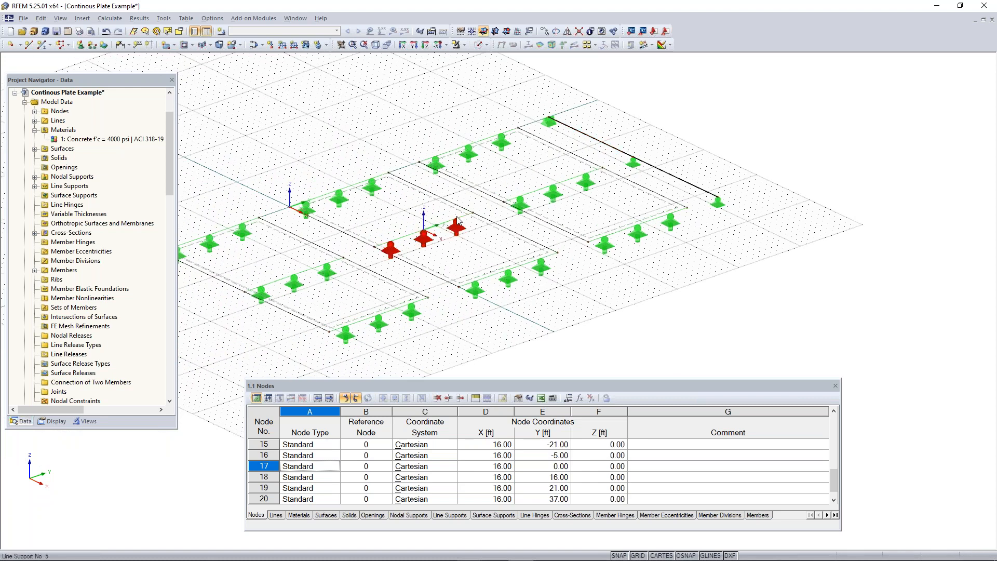
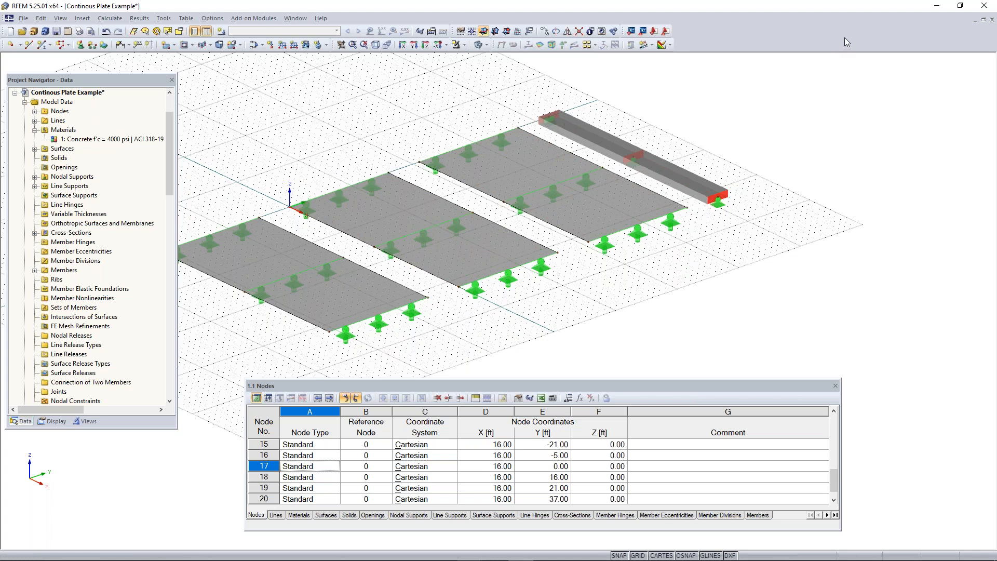
- Create a new load case in the Dead action category with the description Load Case 1
{"action": "middle_click_drag", "start_coordinate": [397, 137], "coordinate": [467, 128]}
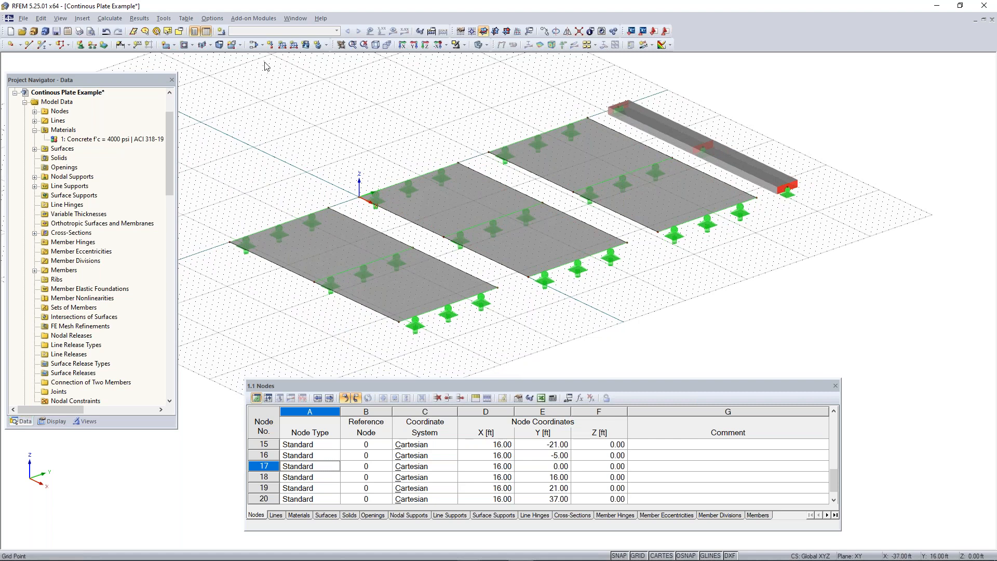
{"action": "left_click", "coordinate": [221, 31]}
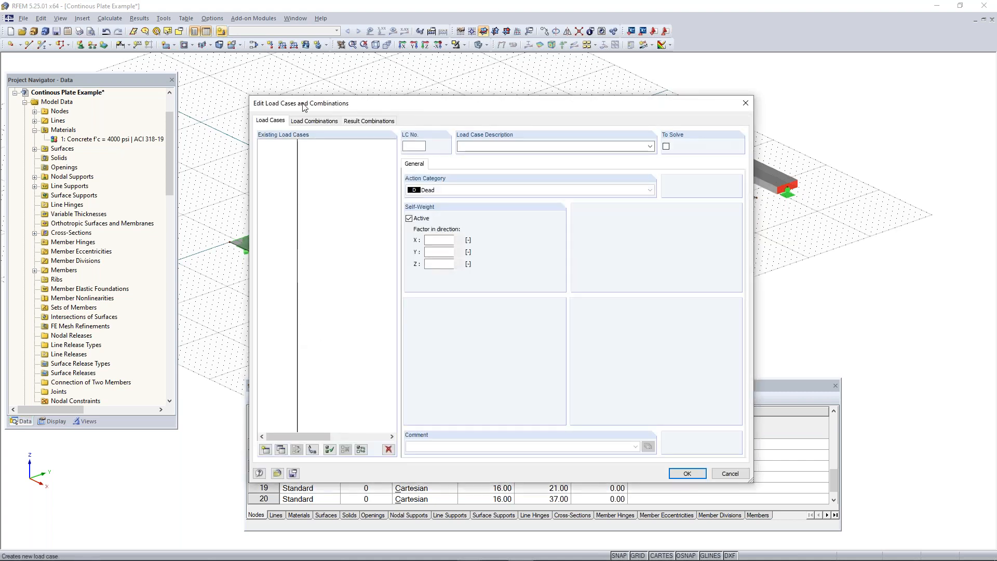
{"action": "left_click_drag", "start_coordinate": [421, 86], "coordinate": [350, 92]}
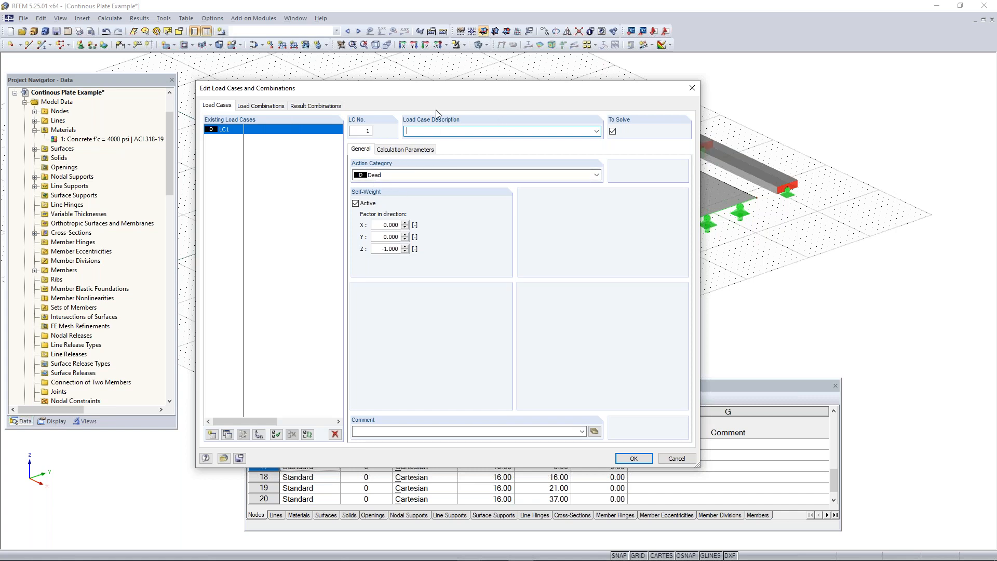
{"action": "left_click", "coordinate": [439, 130]}
{"action": "type", "text": "Load cas"}
{"action": "key", "text": "BackSpace"}
{"action": "key", "text": "BackSpace"}
{"action": "key", "text": "BackSpace"}
{"action": "type", "text": "Case"}
- Deactivate the self-weight of Load Case 1 and accept the load case definition
{"action": "left_click", "coordinate": [367, 206]}
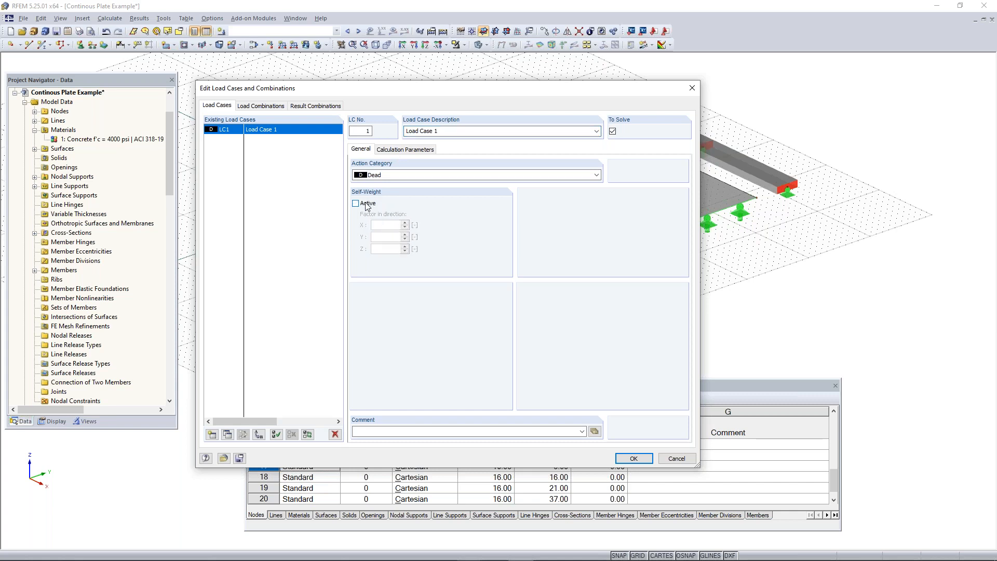
{"action": "left_click", "coordinate": [366, 206]}
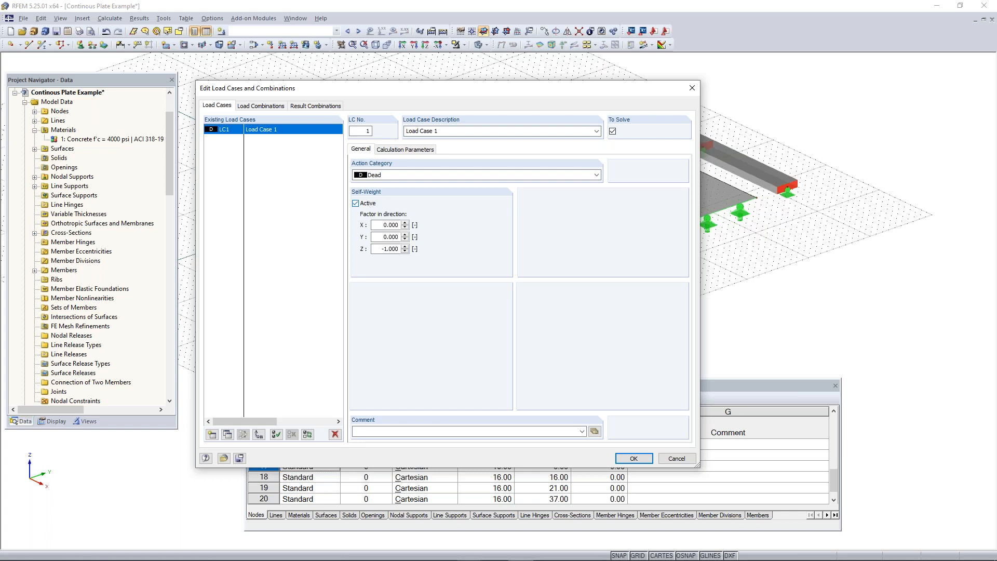
{"action": "left_click_drag", "start_coordinate": [382, 249], "coordinate": [399, 249]}
{"action": "left_click", "coordinate": [382, 248]}
{"action": "left_click", "coordinate": [356, 203]}
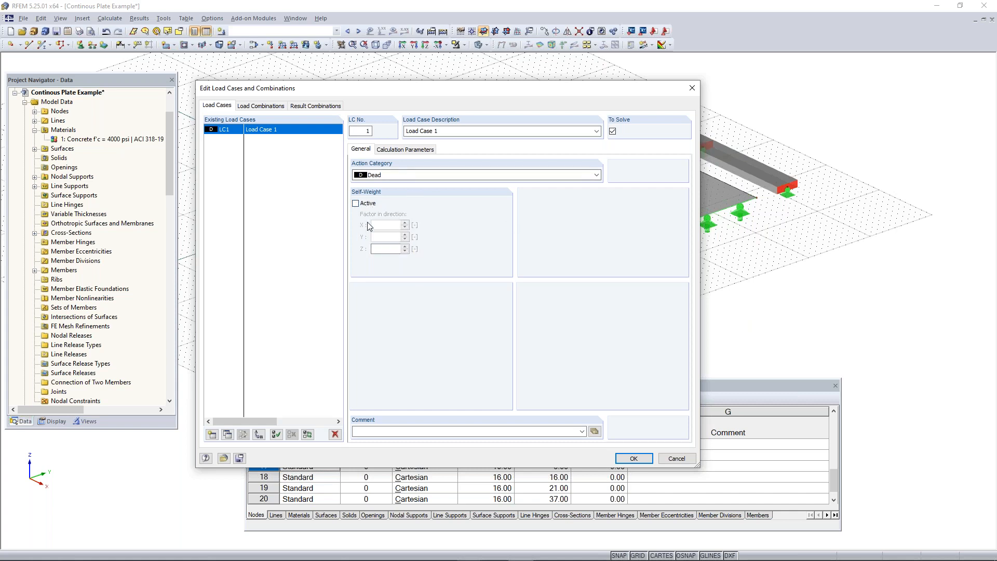
{"action": "left_click", "coordinate": [635, 460]}
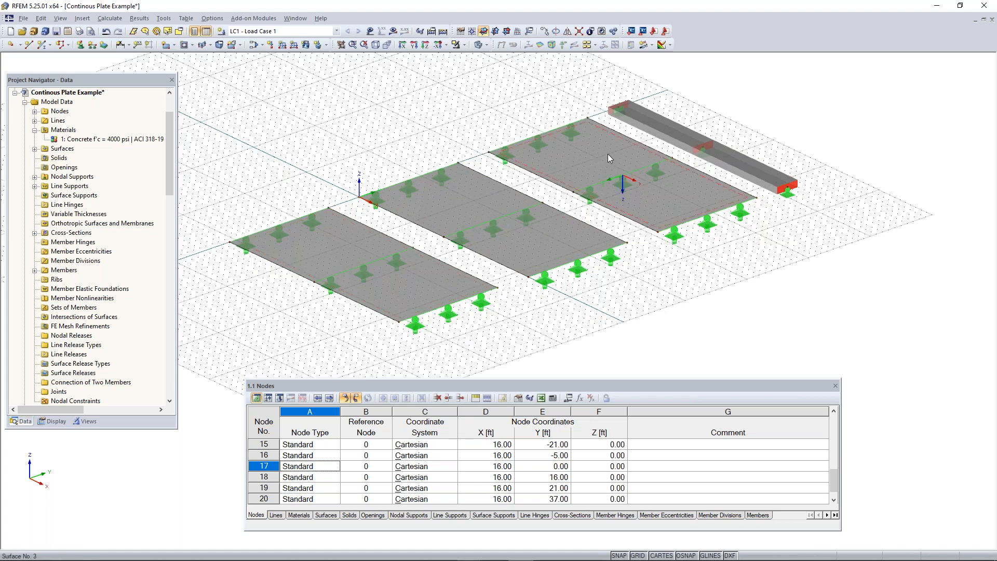
{"action": "left_click", "coordinate": [307, 46]}
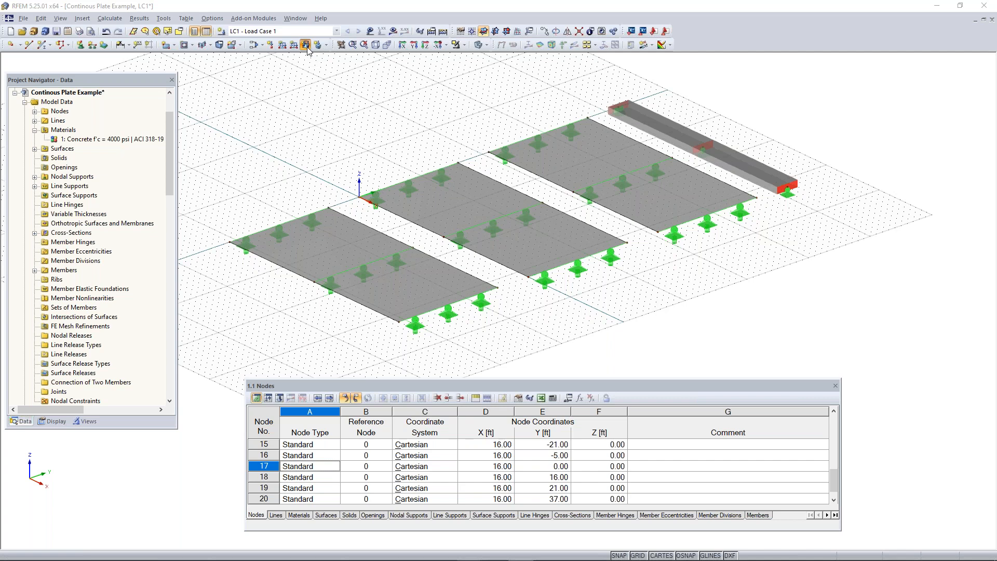
{"action": "left_click", "coordinate": [695, 123]}
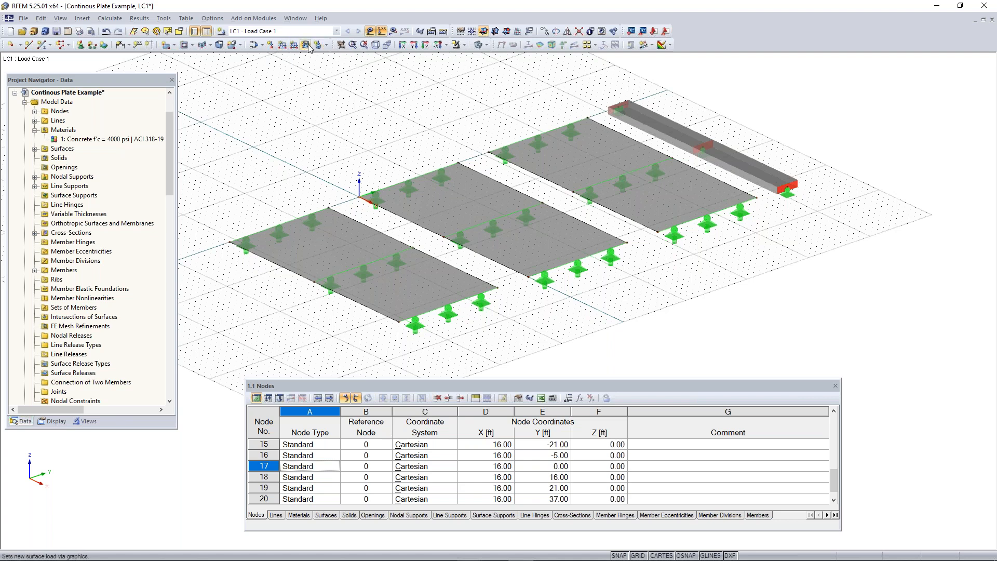
{"action": "left_click", "coordinate": [81, 18]}
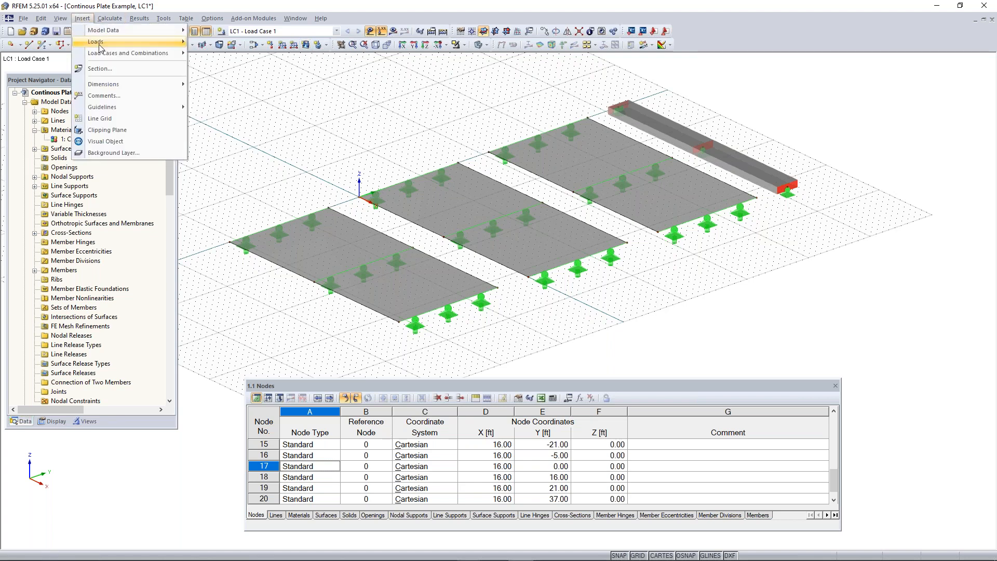
{"action": "mouse_move", "coordinate": [101, 47]}
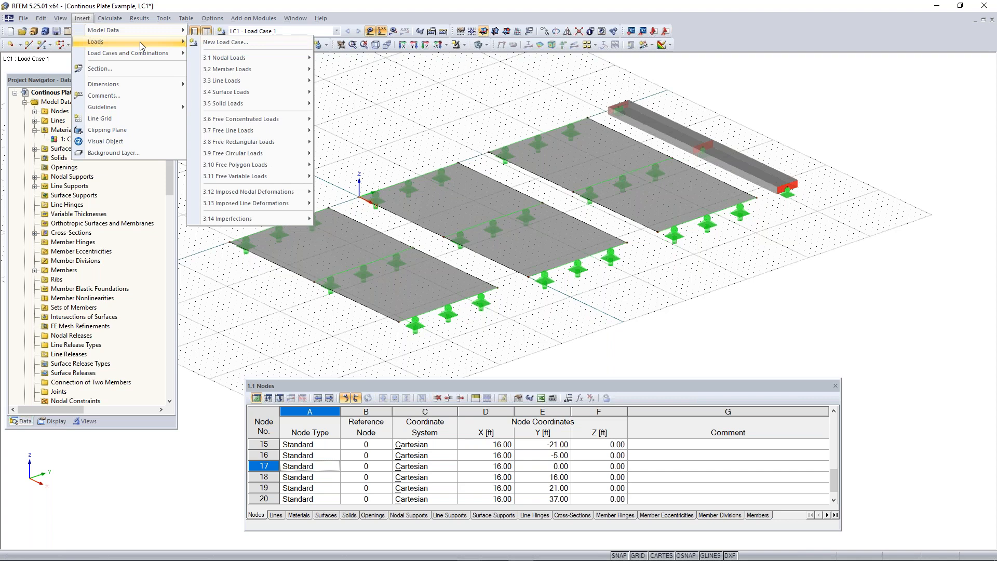
{"action": "left_click", "coordinate": [365, 91]}
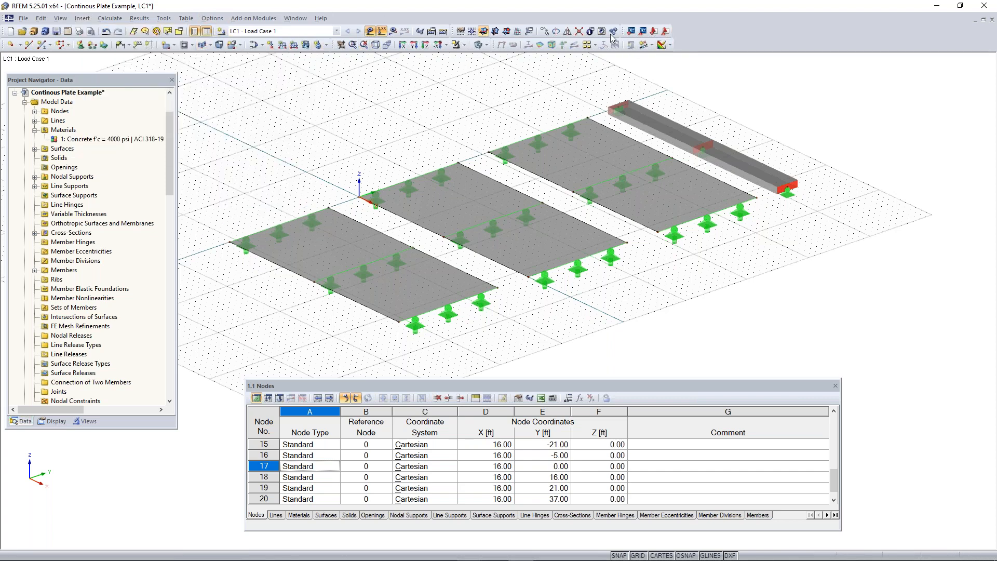
- Apply a uniform surface force of 0.210 ksf in global direction ZL to all three plates
{"action": "left_click", "coordinate": [310, 46]}
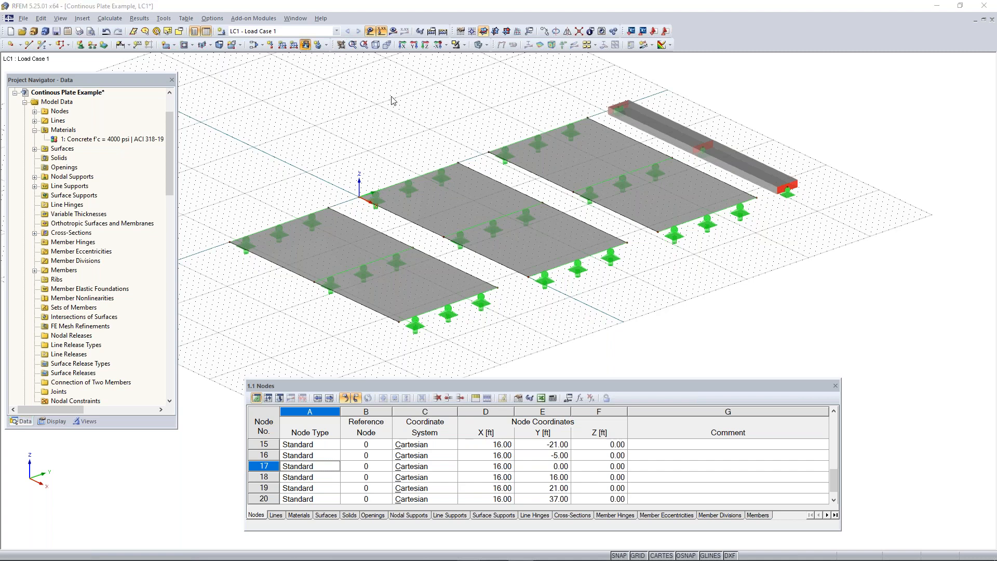
{"action": "left_click_drag", "start_coordinate": [398, 127], "coordinate": [371, 115]}
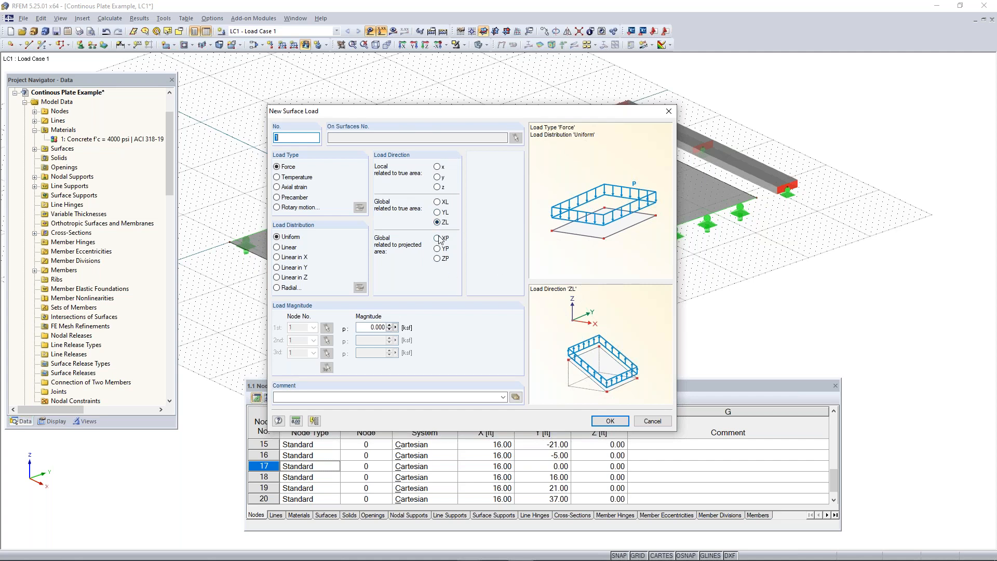
{"action": "left_click", "coordinate": [375, 326]}
{"action": "type", "text": "0.210"}
{"action": "left_click", "coordinate": [603, 420]}
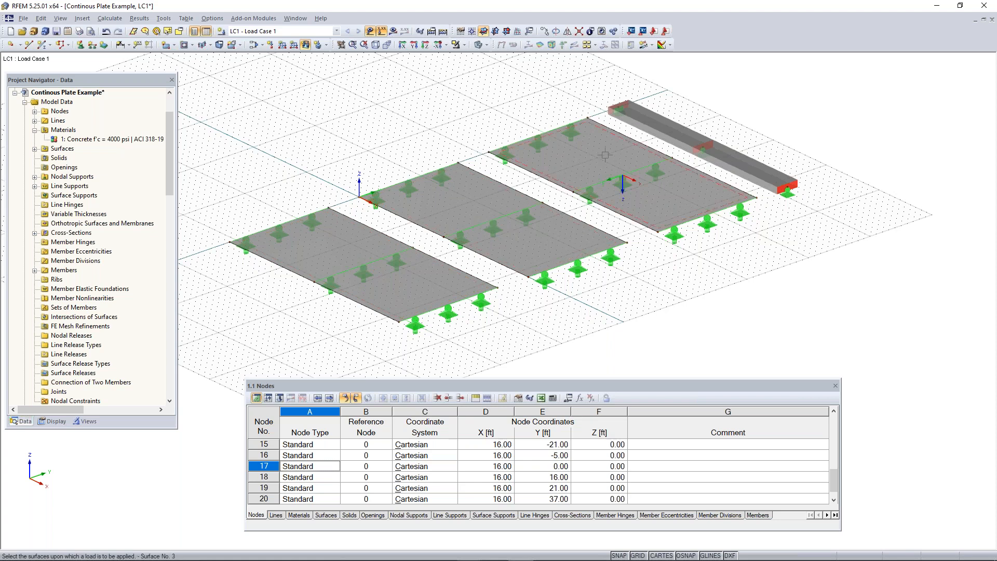
{"action": "left_click", "coordinate": [319, 252]}
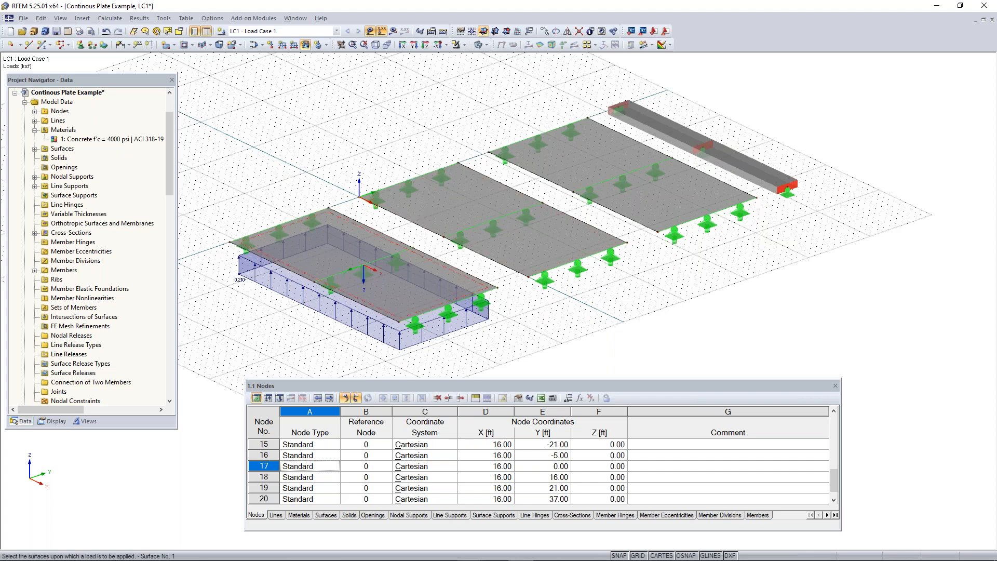
{"action": "left_click", "coordinate": [472, 201]}
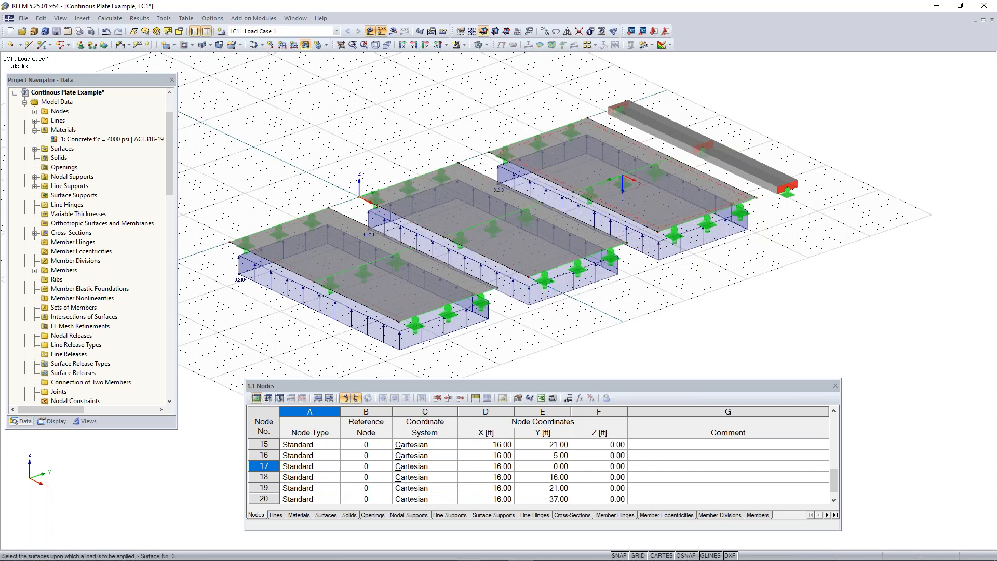
- Select the surface loads on all three plates in a side view and set their magnitude to -0.210 ksf
{"action": "middle_click_drag", "start_coordinate": [648, 313], "coordinate": [624, 303], "text": "ctrl"}
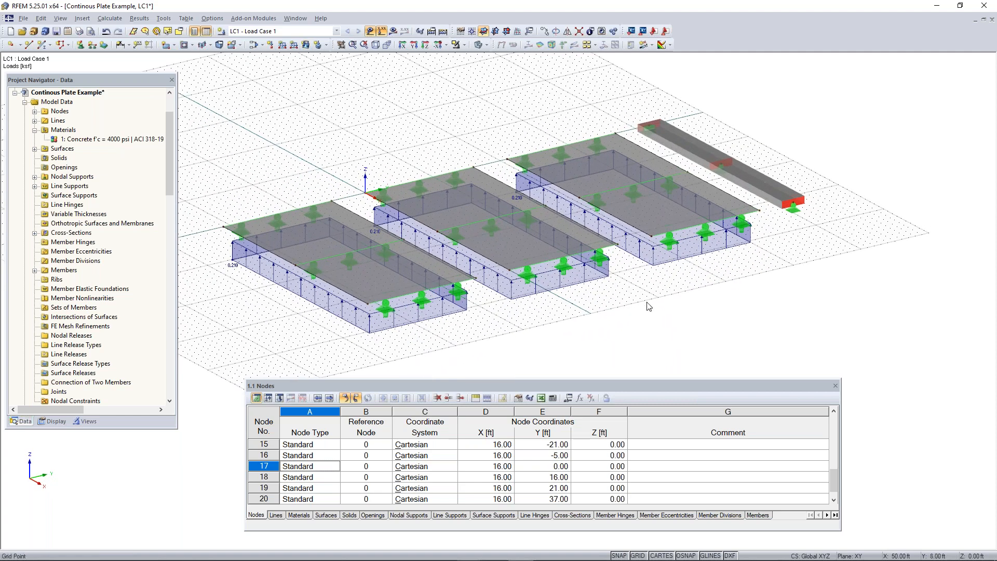
{"action": "right_click", "coordinate": [648, 306]}
{"action": "left_click", "coordinate": [640, 319]}
{"action": "middle_click_drag", "start_coordinate": [662, 330], "coordinate": [503, 237], "text": "ctrl"}
{"action": "right_click", "coordinate": [502, 230]}
{"action": "left_click", "coordinate": [743, 255]}
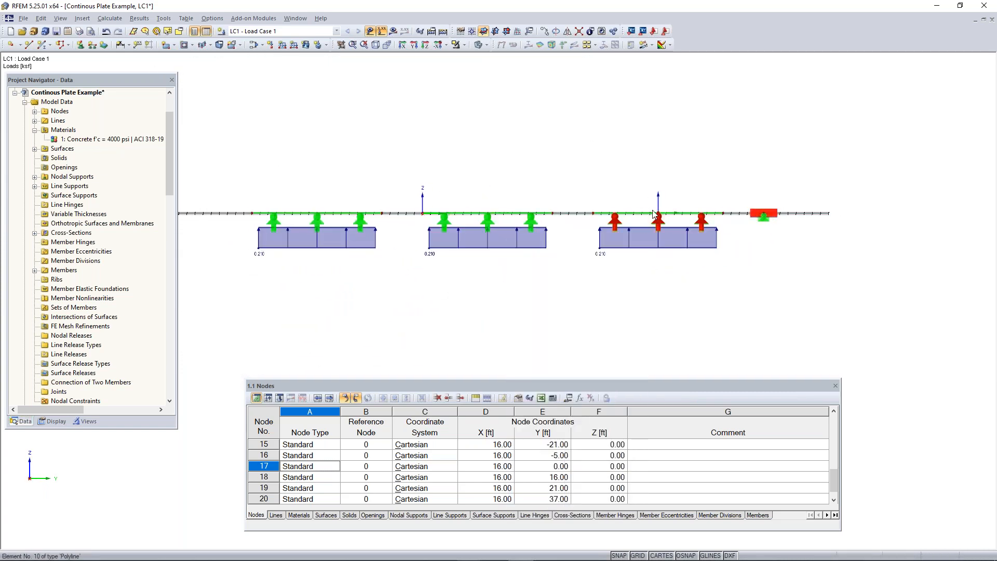
{"action": "left_click_drag", "start_coordinate": [743, 237], "coordinate": [240, 318]}
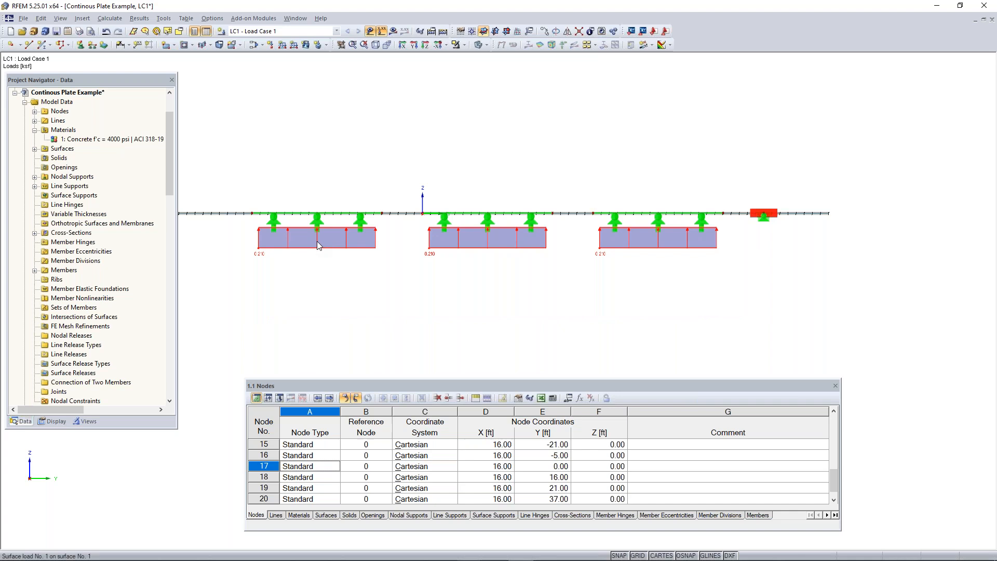
{"action": "mouse_move", "coordinate": [317, 242]}
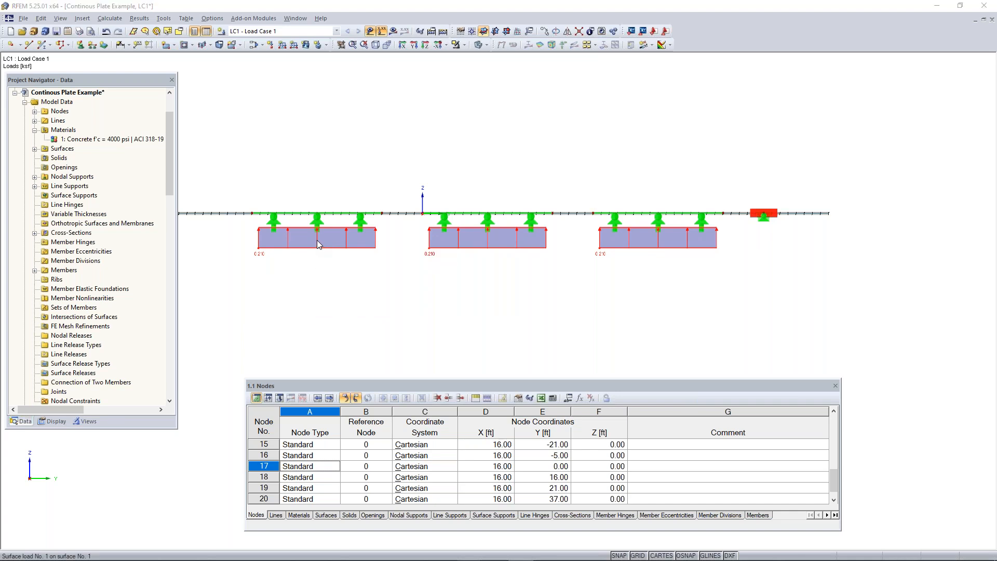
{"action": "double_click", "coordinate": [317, 240]}
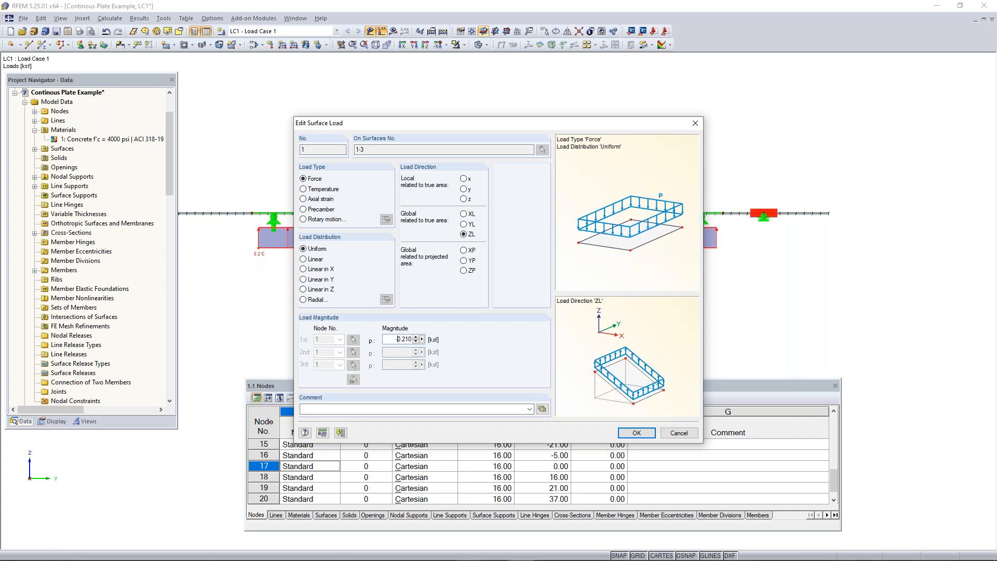
{"action": "left_click", "coordinate": [636, 433]}
- Try the polar grid type, return to the Cartesian grid, and hide the work plane grid
{"action": "middle_click_drag", "start_coordinate": [414, 261], "coordinate": [604, 349], "text": "ctrl"}
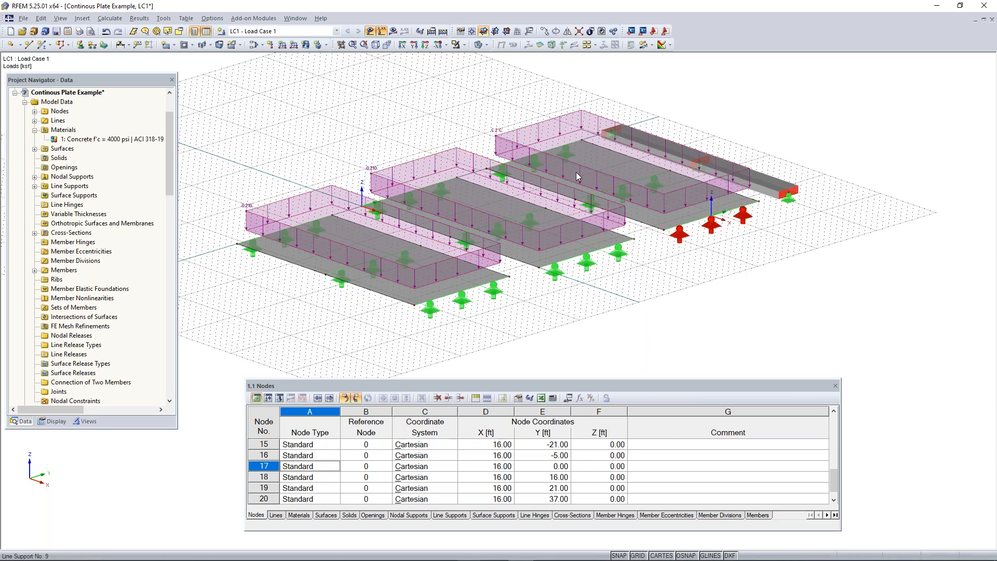
{"action": "scroll", "coordinate": [320, 187], "scroll_direction": "down", "scroll_amount": 1}
{"action": "middle_click_drag", "start_coordinate": [327, 190], "coordinate": [474, 239]}
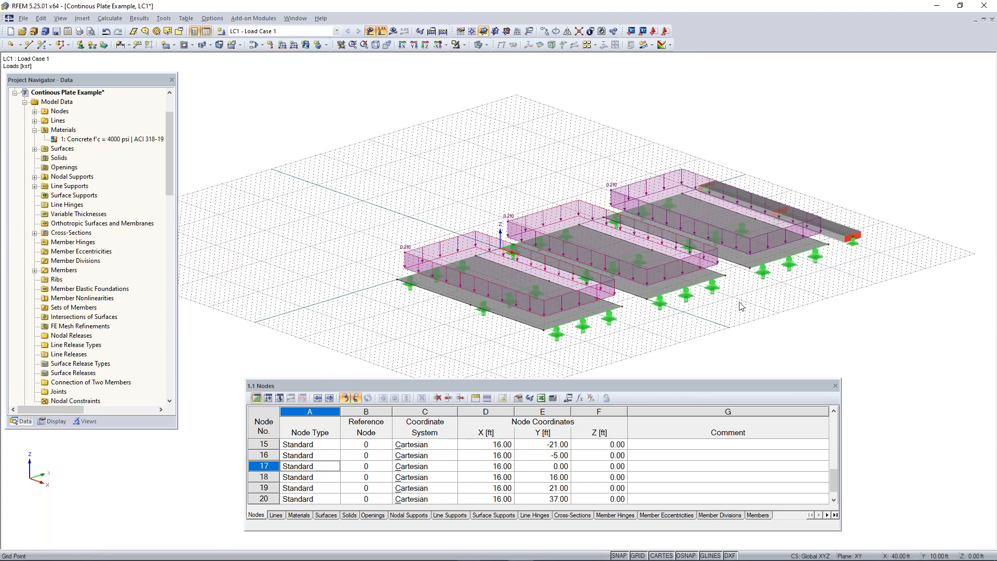
{"action": "middle_click_drag", "start_coordinate": [740, 306], "coordinate": [666, 257]}
{"action": "scroll", "coordinate": [666, 256], "scroll_direction": "up", "scroll_amount": 1}
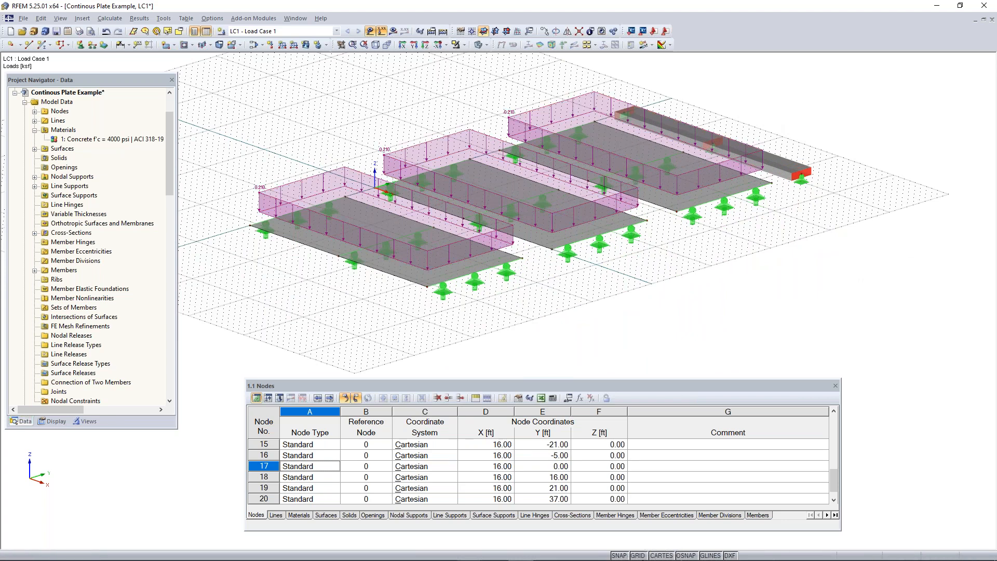
{"action": "left_click", "coordinate": [668, 555]}
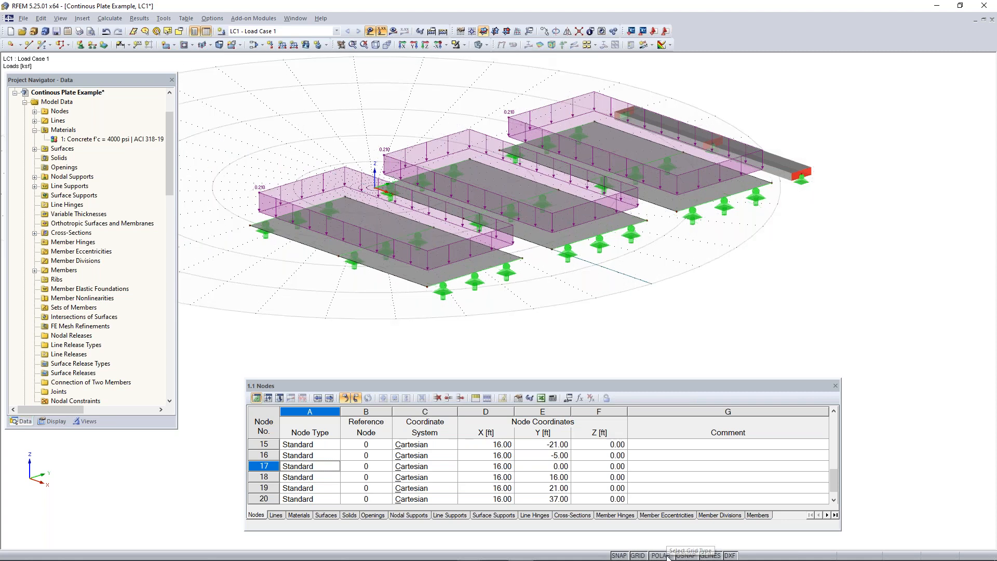
{"action": "left_click", "coordinate": [667, 555]}
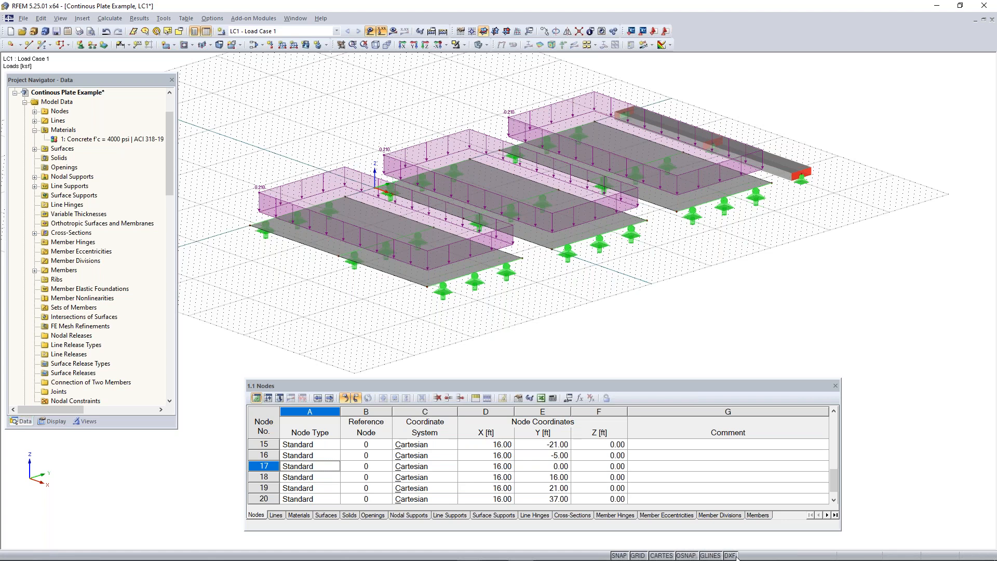
{"action": "left_click", "coordinate": [638, 556]}
- Apply a uniform member force of 0.210 kip/ft in global direction ZL to both members of the beam
{"action": "scroll", "coordinate": [544, 315], "scroll_direction": "down", "scroll_amount": 2}
{"action": "middle_click_drag", "start_coordinate": [546, 316], "coordinate": [514, 327]}
{"action": "middle_click_drag", "start_coordinate": [646, 287], "coordinate": [570, 248], "text": "ctrl"}
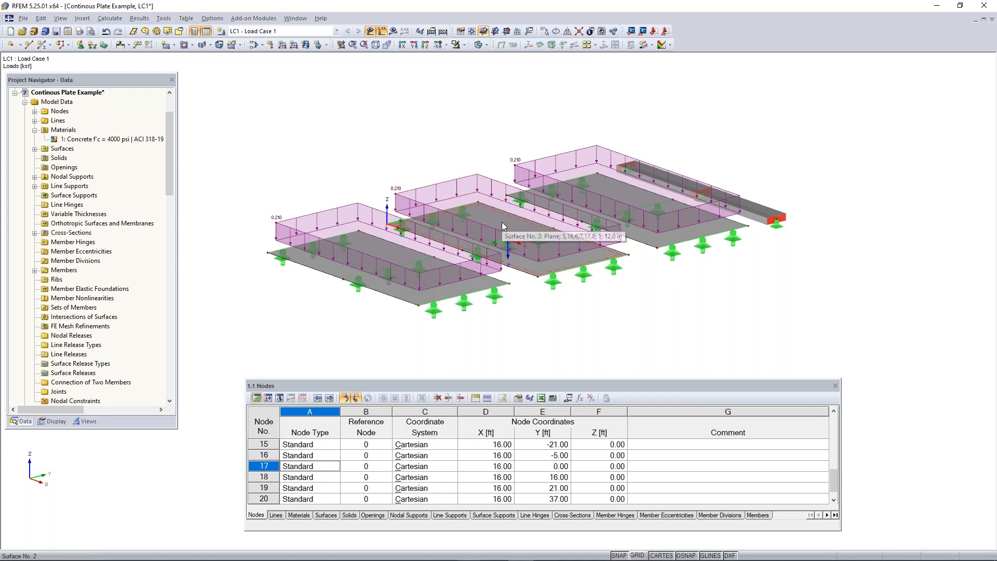
{"action": "middle_click_drag", "start_coordinate": [777, 182], "coordinate": [743, 221], "text": "ctrl"}
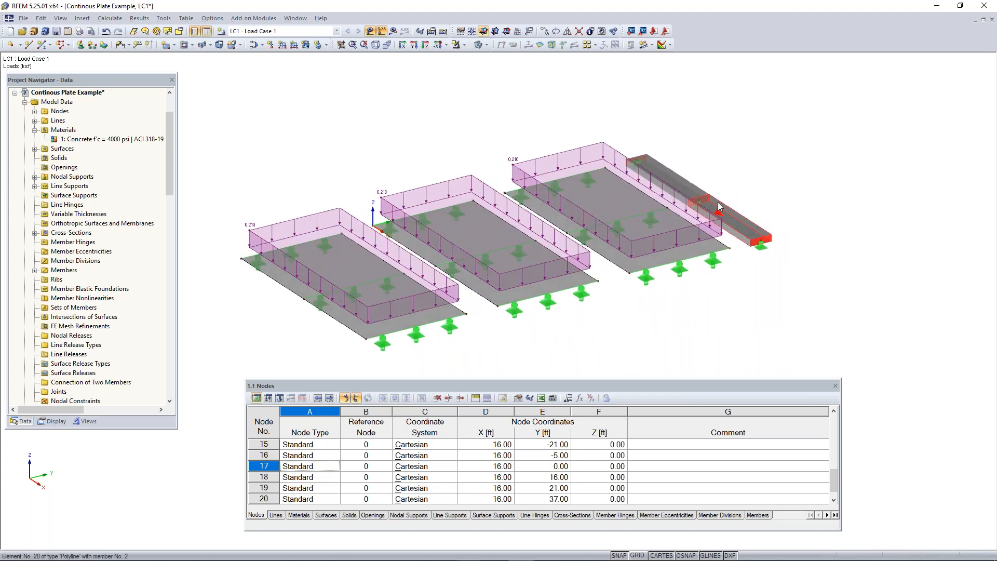
{"action": "left_click", "coordinate": [283, 46]}
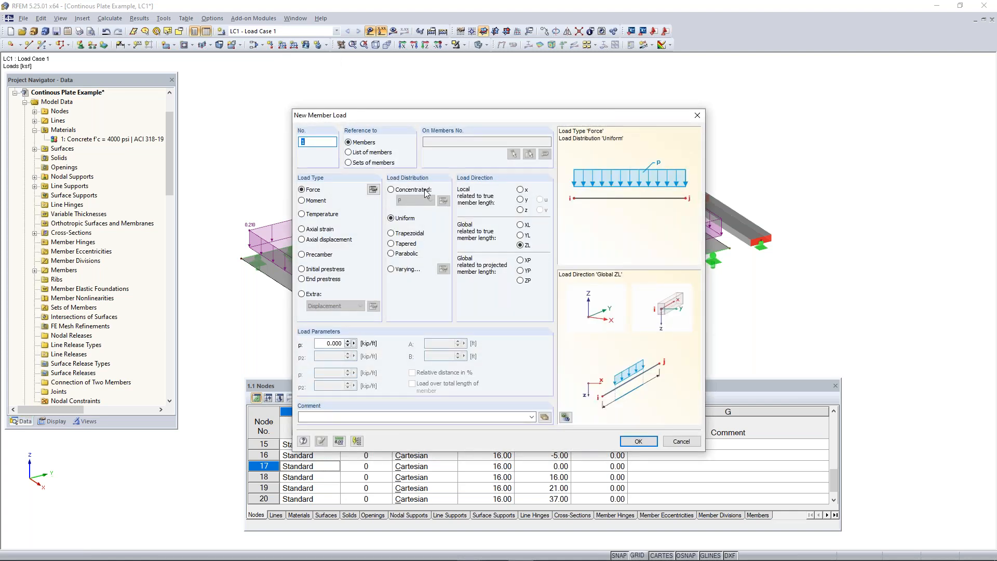
{"action": "left_click_drag", "start_coordinate": [422, 114], "coordinate": [623, 150]}
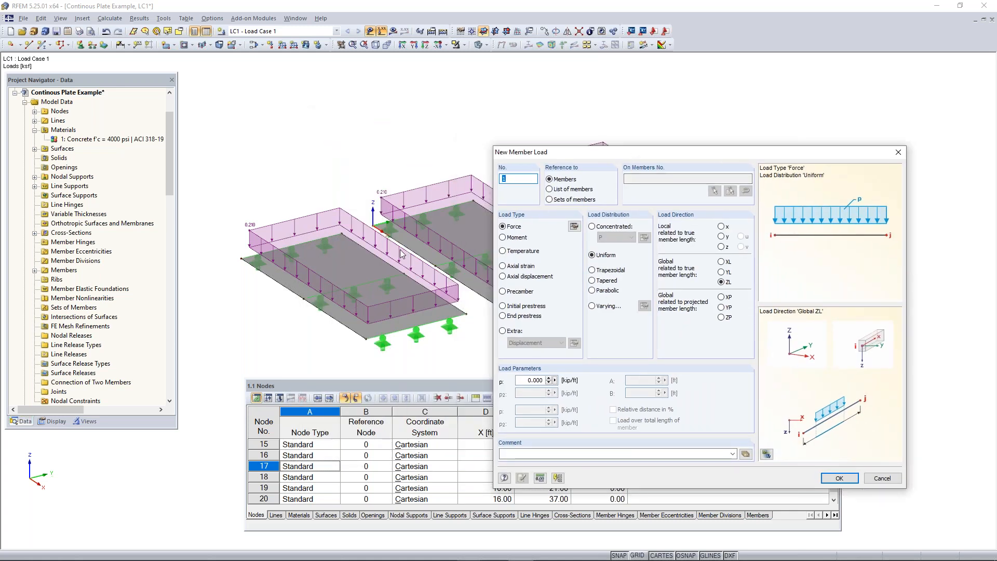
{"action": "left_click_drag", "start_coordinate": [691, 153], "coordinate": [338, 105]}
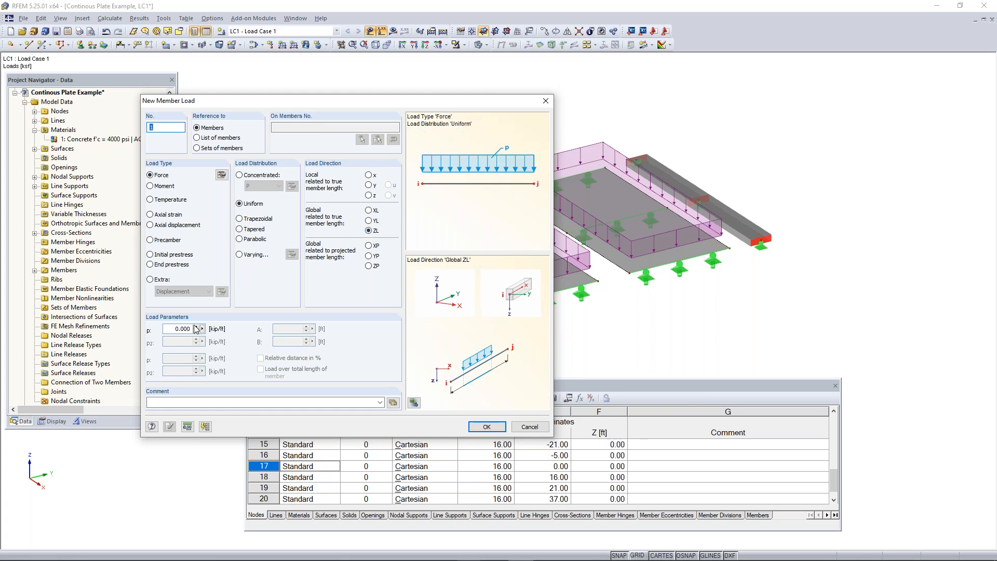
{"action": "left_click", "coordinate": [176, 329]}
{"action": "type", "text": "0."}
{"action": "left_click", "coordinate": [486, 427]}
{"action": "middle_click_drag", "start_coordinate": [759, 256], "coordinate": [451, 248], "text": "ctrl"}
{"action": "middle_click_drag", "start_coordinate": [540, 306], "coordinate": [506, 235]}
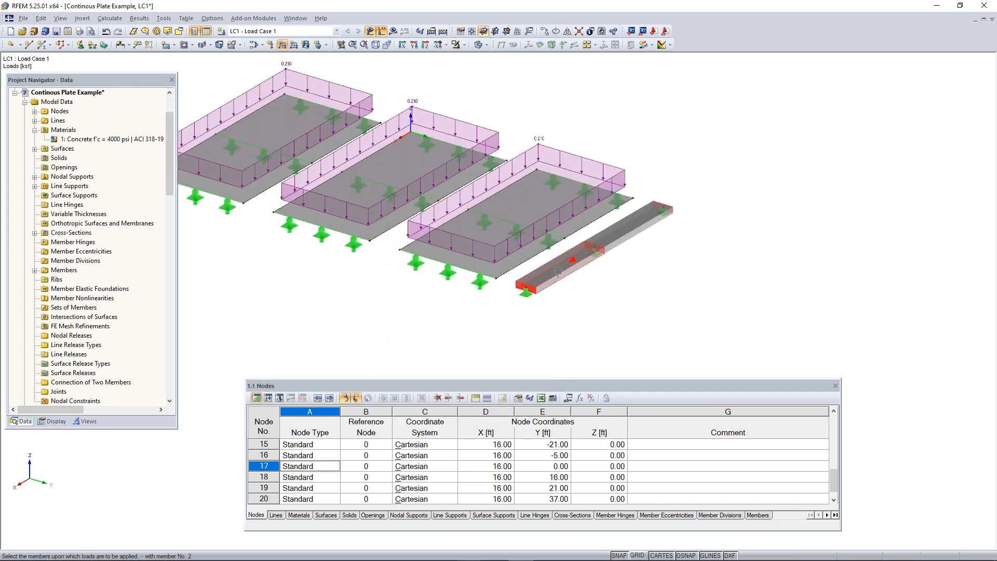
{"action": "left_click", "coordinate": [573, 259]}
{"action": "left_click", "coordinate": [621, 226]}
{"action": "right_click", "coordinate": [673, 266]}
- Select the member loads on the beam and reverse the sign of their magnitude so they act downward
{"action": "left_click_drag", "start_coordinate": [685, 253], "coordinate": [560, 349]}
{"action": "middle_click_drag", "start_coordinate": [687, 293], "coordinate": [752, 207], "text": "ctrl"}
{"action": "left_click_drag", "start_coordinate": [703, 227], "coordinate": [582, 298]}
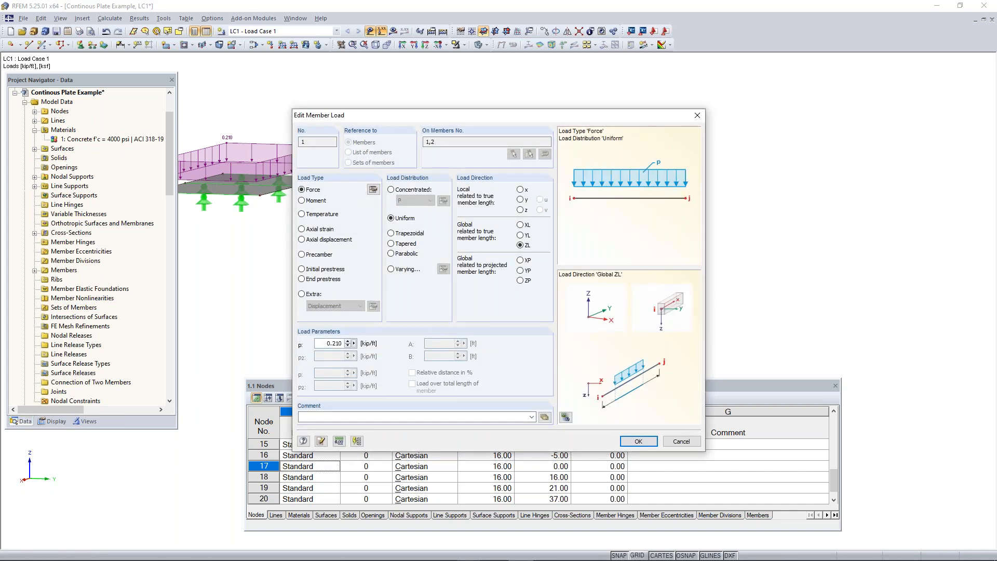
{"action": "left_click", "coordinate": [638, 441]}
{"action": "middle_click_drag", "start_coordinate": [437, 265], "coordinate": [687, 332]}
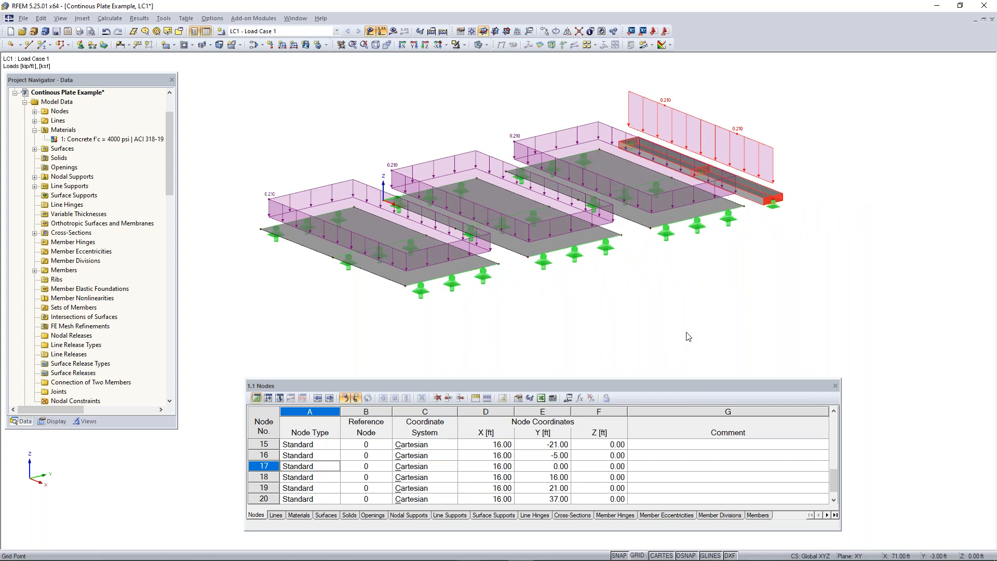
- Clear the beam load selection and hide the load display on the whole model
{"action": "left_click", "coordinate": [686, 332]}
{"action": "middle_click_drag", "start_coordinate": [587, 305], "coordinate": [666, 294], "text": "ctrl"}
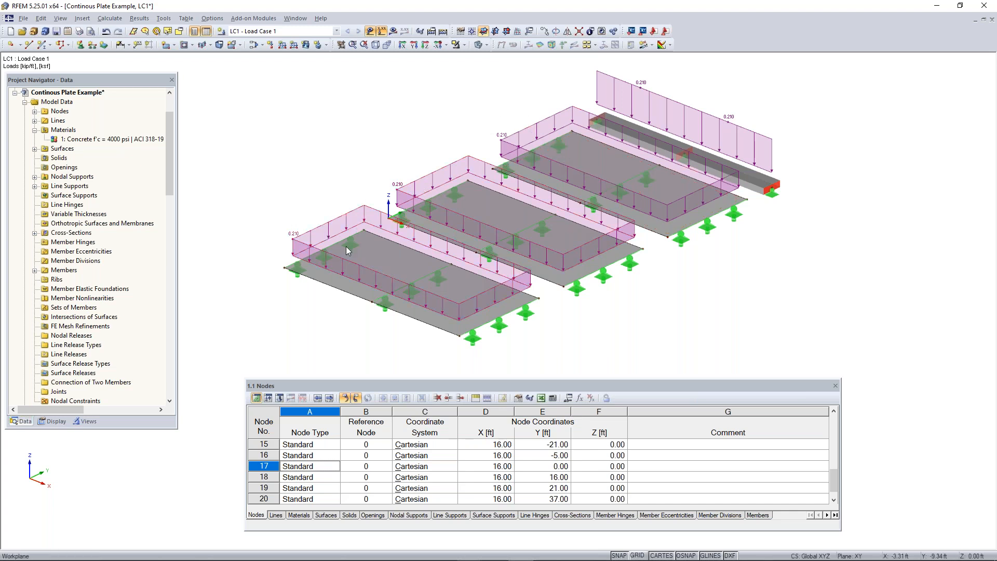
{"action": "left_click", "coordinate": [382, 31]}
{"action": "middle_click_drag", "start_coordinate": [556, 106], "coordinate": [521, 116], "text": "ctrl"}
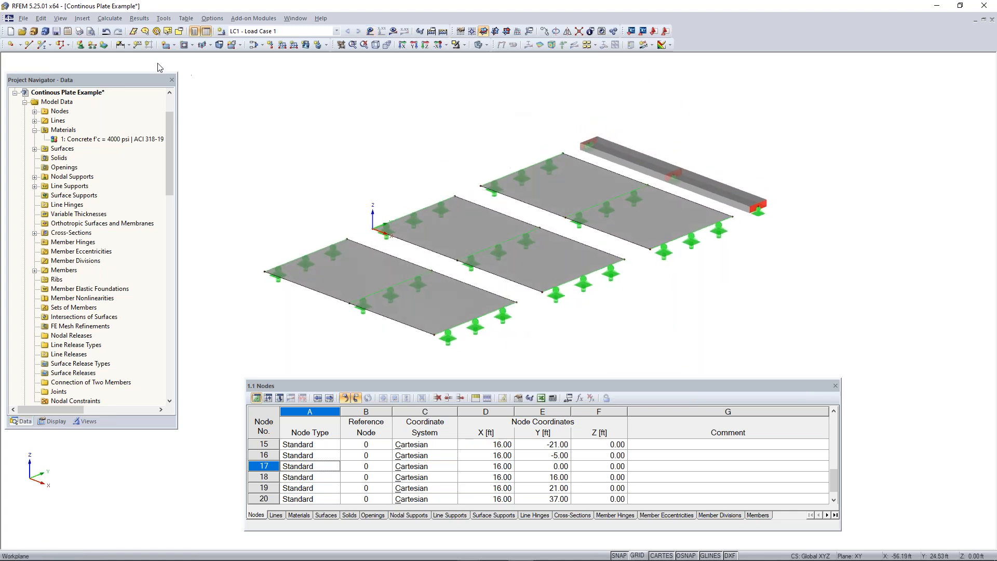
- Generate the FE mesh and switch the model to wireframe display to show the mesh on the three plates
{"action": "left_click", "coordinate": [110, 18]}
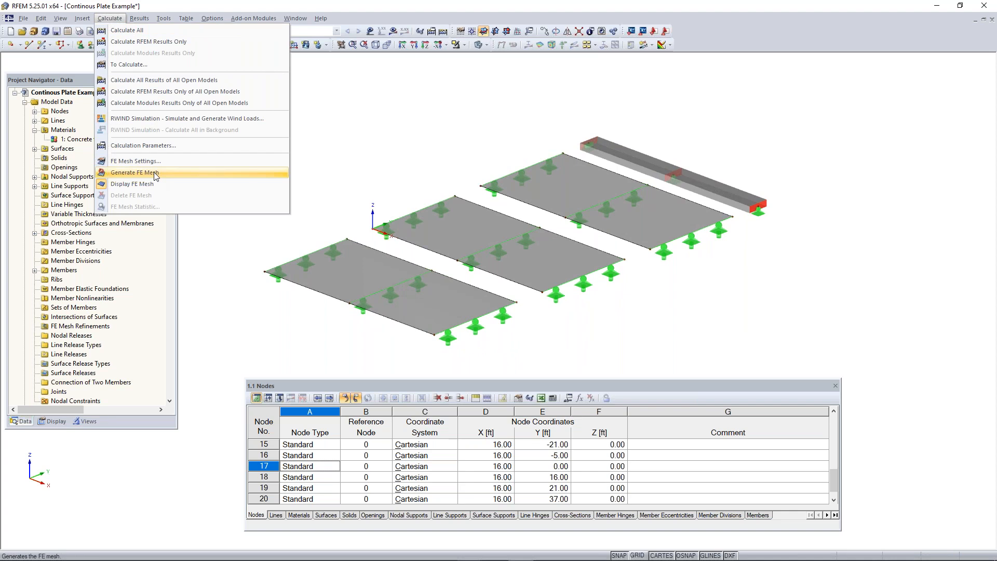
{"action": "left_click", "coordinate": [135, 172]}
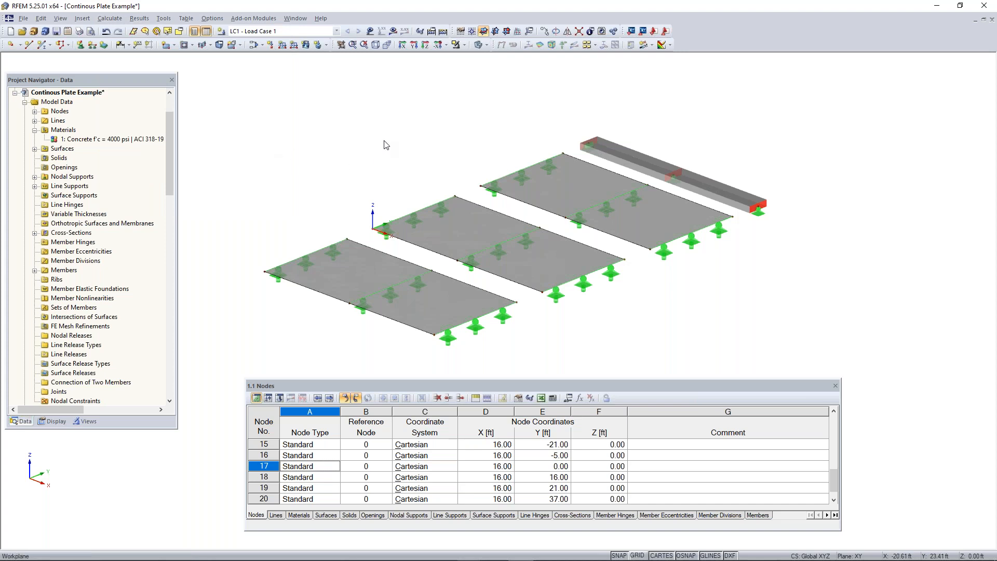
{"action": "left_click", "coordinate": [478, 45]}
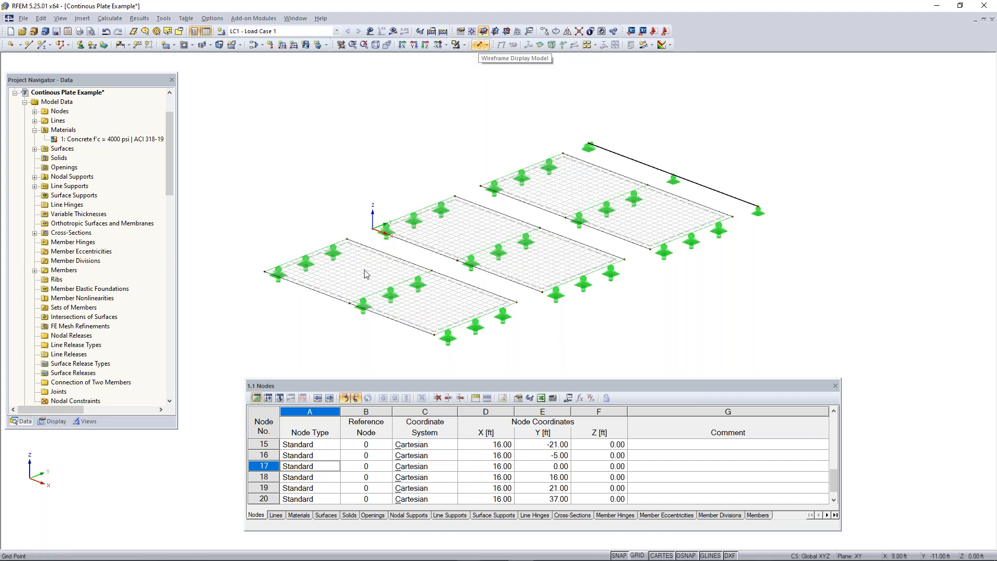
{"action": "scroll", "coordinate": [356, 266], "scroll_direction": "up", "scroll_amount": 3}
{"action": "scroll", "coordinate": [334, 285], "scroll_direction": "up", "scroll_amount": 3}
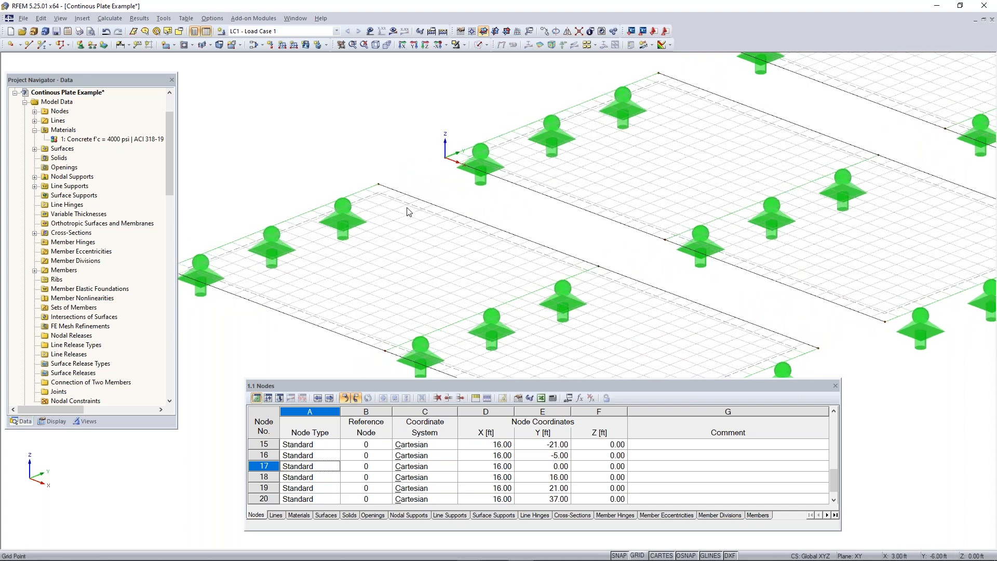
{"action": "left_click", "coordinate": [347, 296]}
{"action": "middle_click_drag", "start_coordinate": [499, 317], "coordinate": [617, 177]}
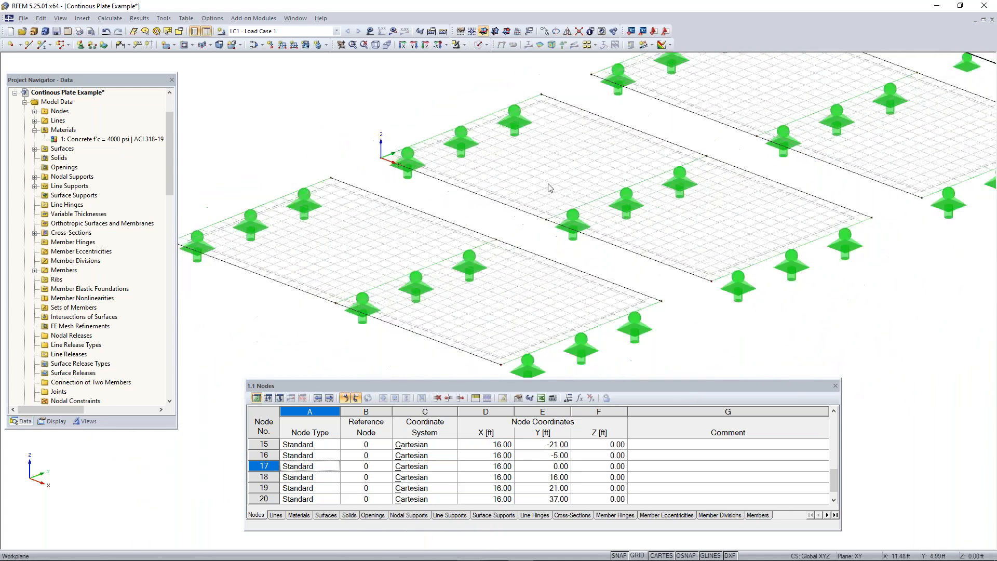
- Check the global target length of finite elements in the FE mesh settings, and close the settings without changes
{"action": "left_click", "coordinate": [108, 18]}
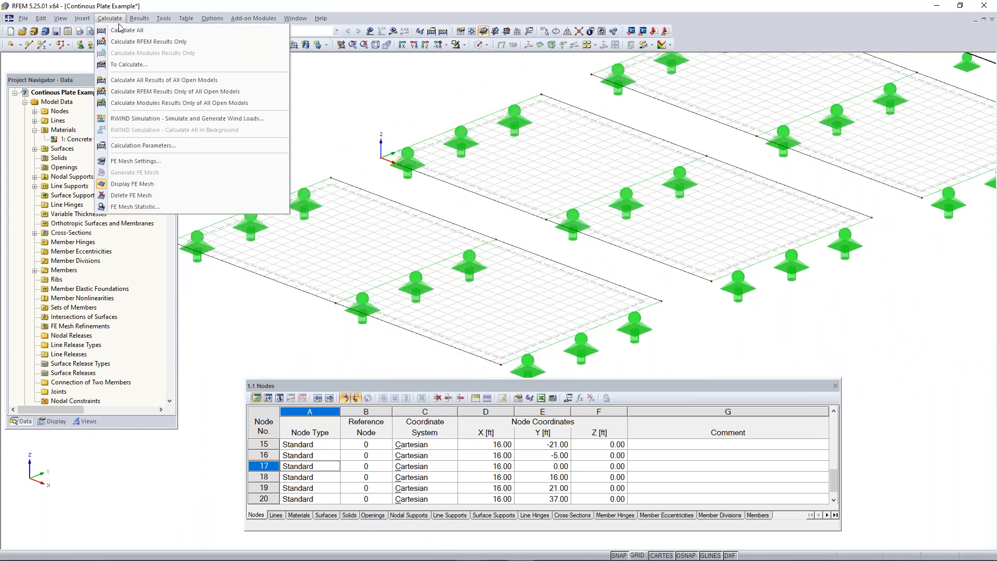
{"action": "left_click", "coordinate": [126, 161]}
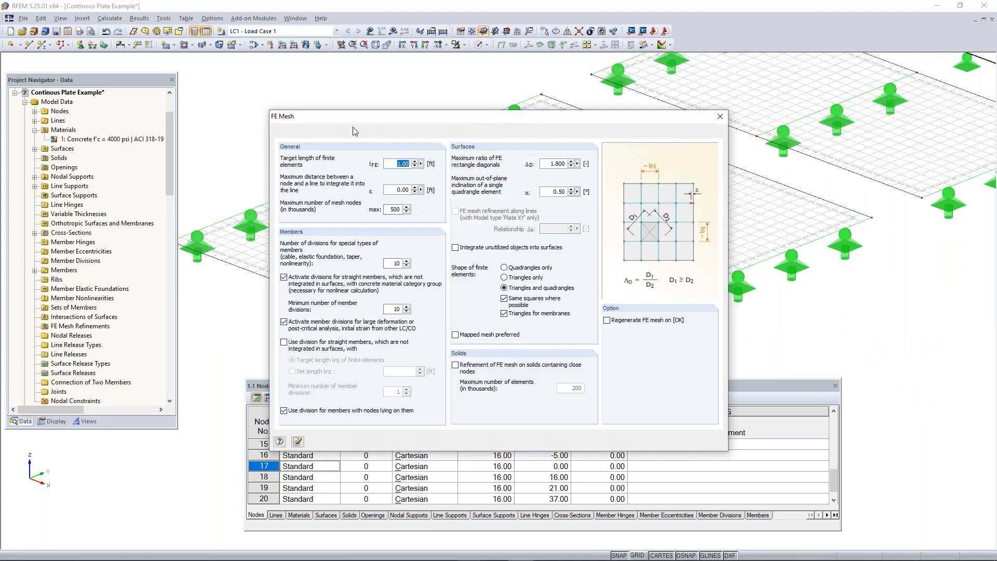
{"action": "double_click", "coordinate": [396, 163]}
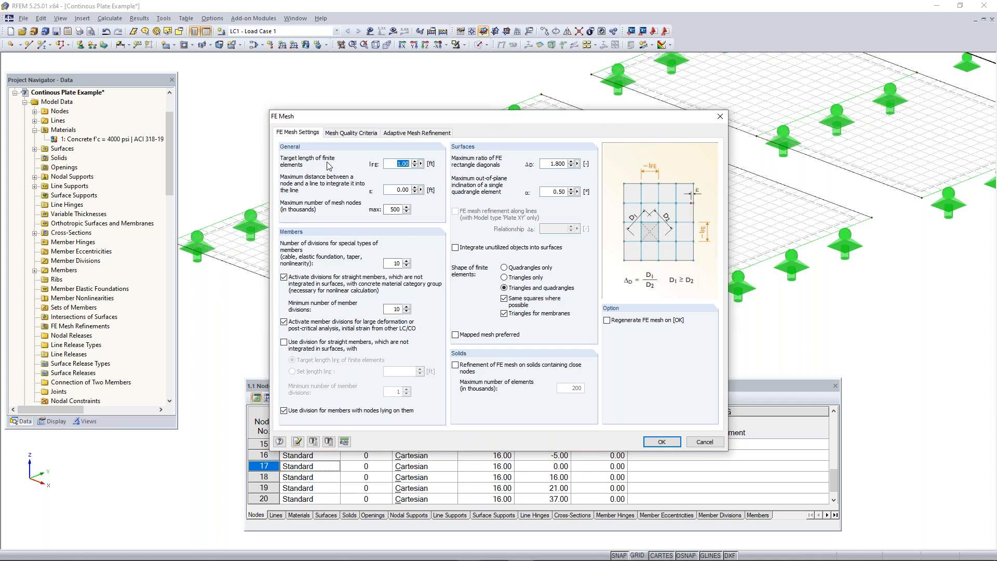
{"action": "left_click_drag", "start_coordinate": [409, 126], "coordinate": [473, 176]}
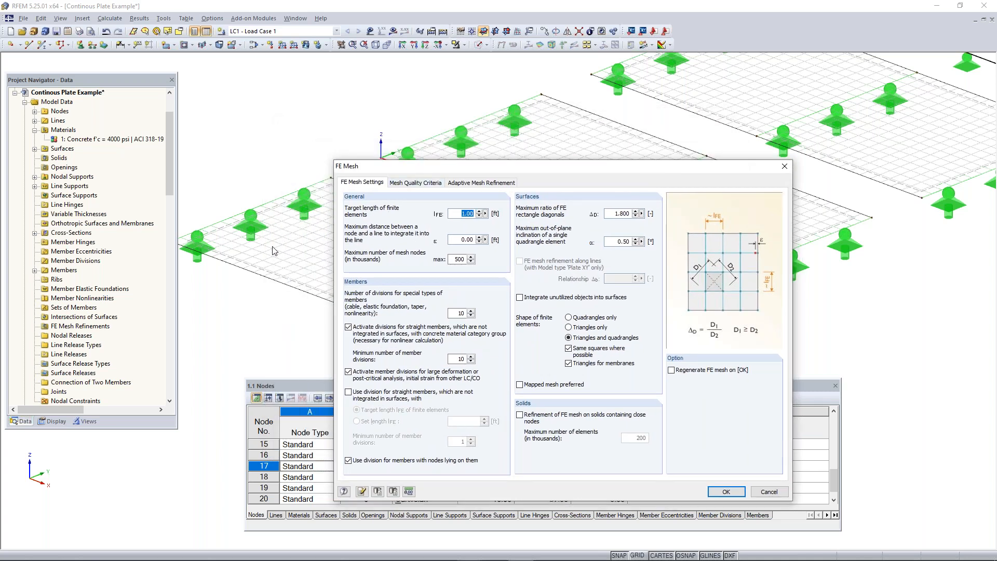
{"action": "left_click_drag", "start_coordinate": [745, 166], "coordinate": [702, 174]}
{"action": "left_click", "coordinate": [740, 174]}
{"action": "scroll", "coordinate": [691, 208], "scroll_direction": "down", "scroll_amount": 3}
{"action": "middle_click_drag", "start_coordinate": [675, 202], "coordinate": [578, 211]}
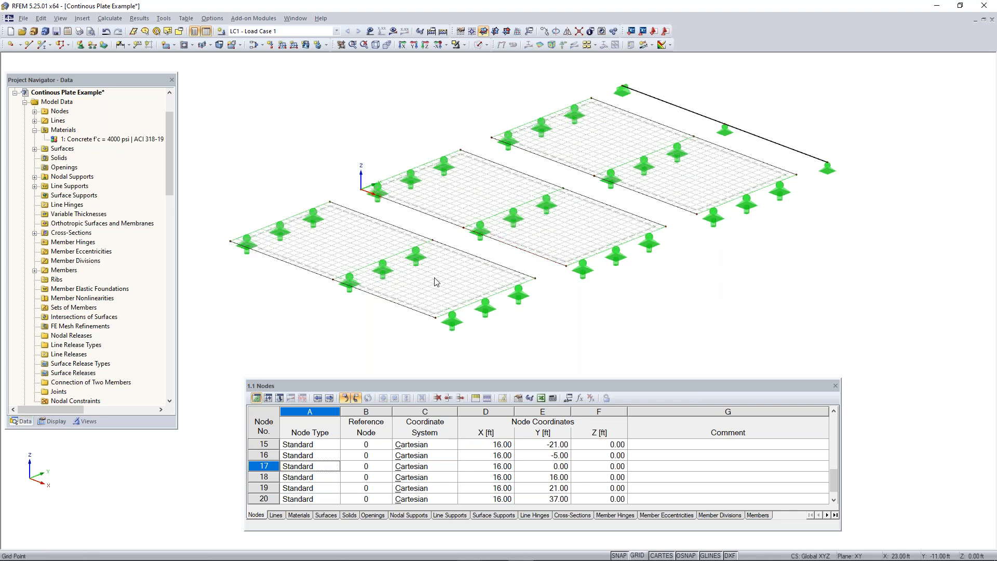
{"action": "scroll", "coordinate": [444, 283], "scroll_direction": "up", "scroll_amount": 2}
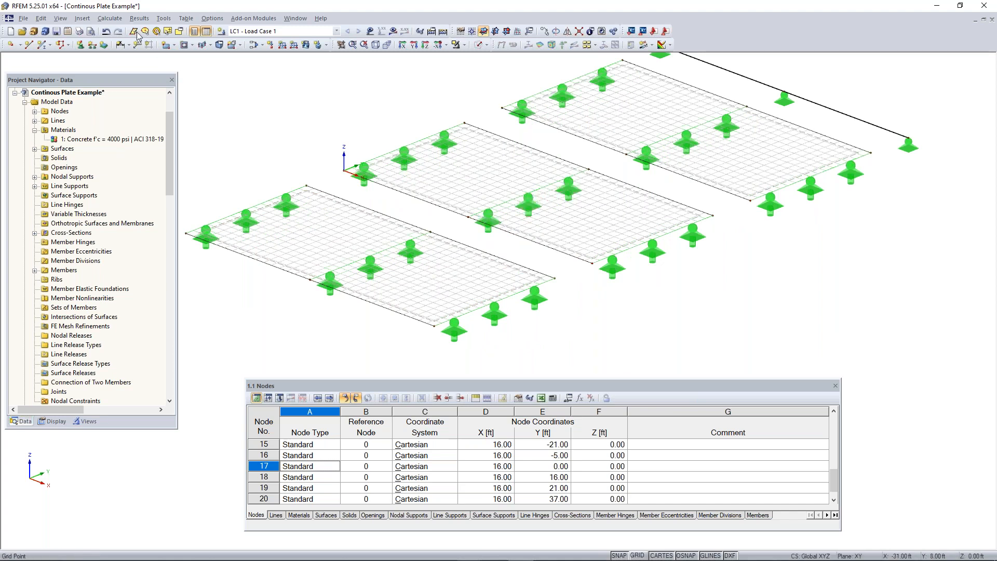
- Hide the FE mesh and return the model to the solid transparent display
{"action": "left_click", "coordinate": [121, 20]}
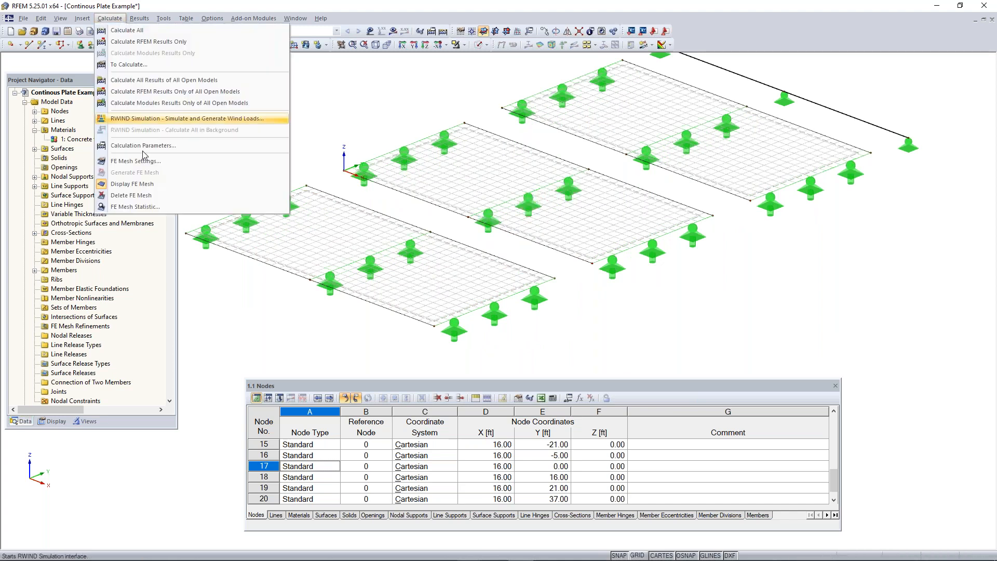
{"action": "left_click", "coordinate": [145, 185]}
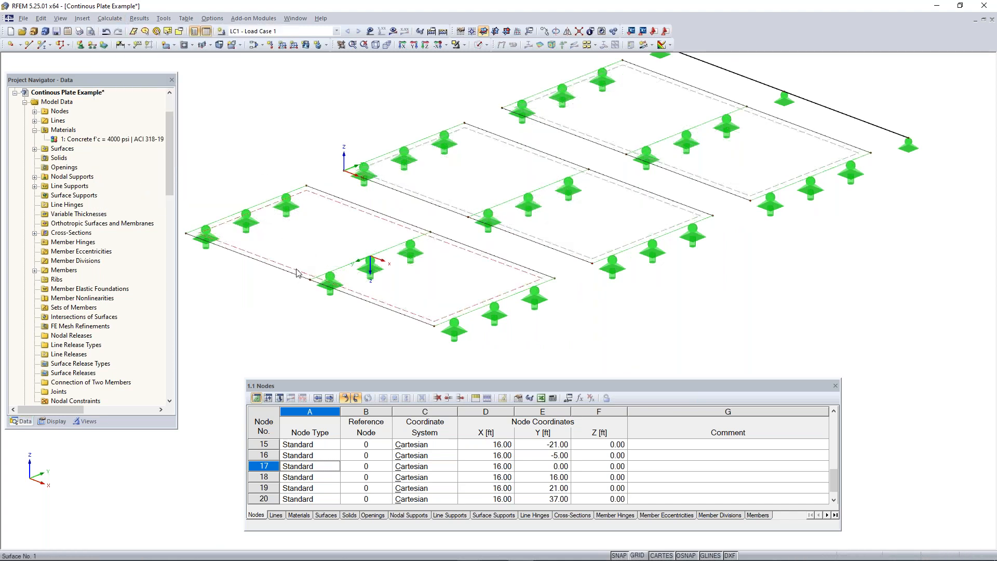
{"action": "scroll", "coordinate": [298, 273], "scroll_direction": "up", "scroll_amount": 2}
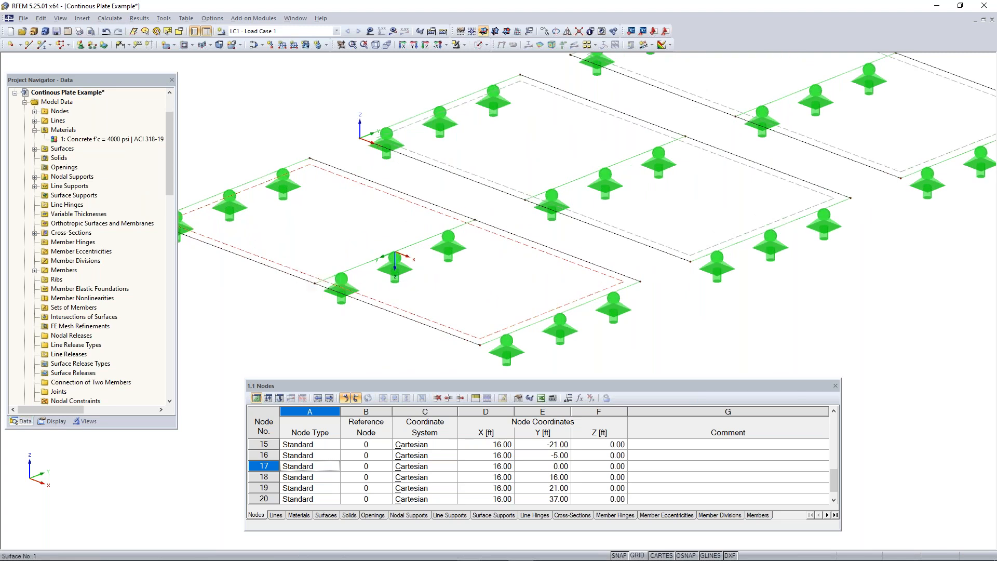
{"action": "right_click", "coordinate": [297, 273]}
{"action": "left_click", "coordinate": [356, 63]}
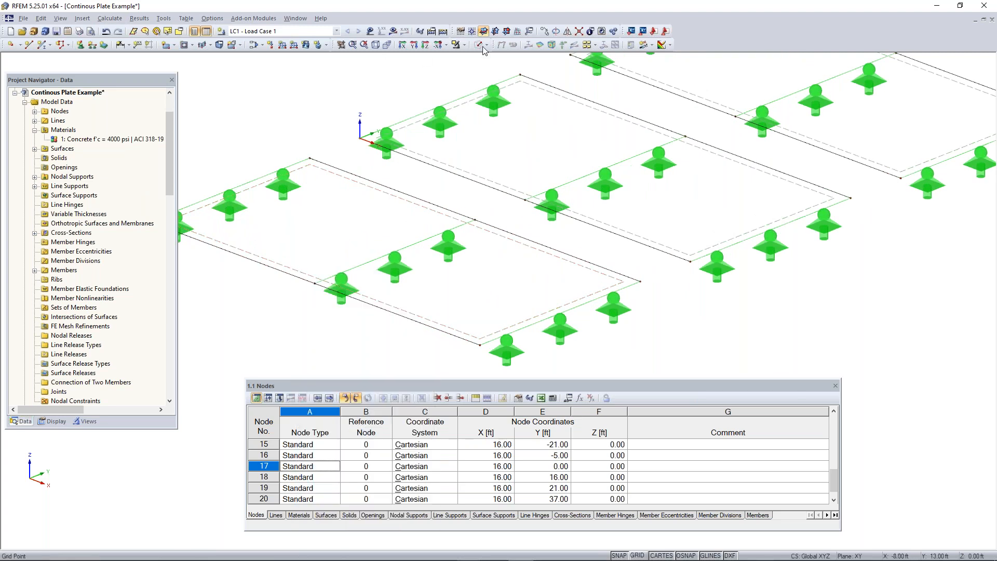
{"action": "left_click", "coordinate": [478, 46]}
{"action": "left_click", "coordinate": [478, 45]}
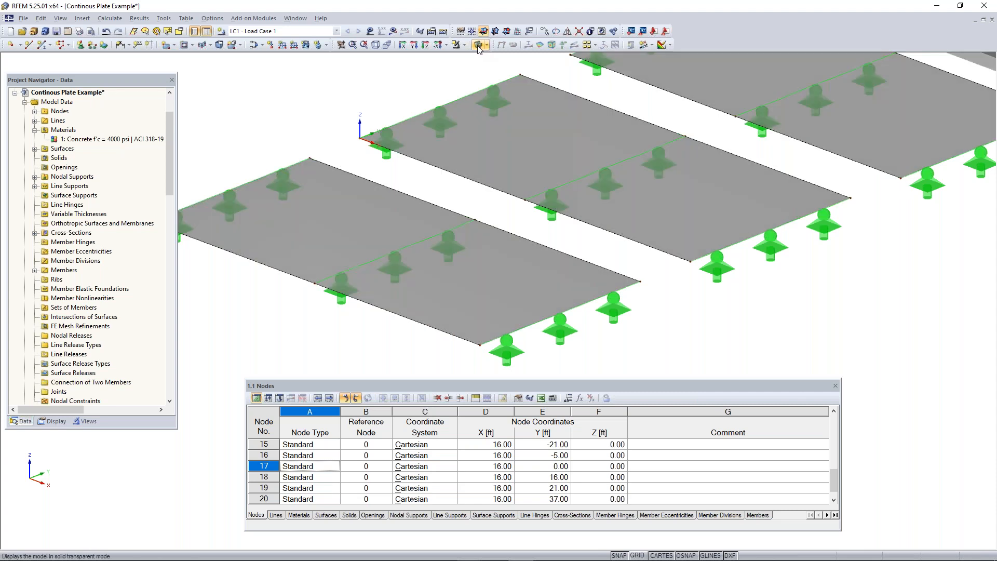
- Create a surface FE mesh refinement with a target FE length of 0.20 ft on surface 1, the plate farthest from the beam
{"action": "right_click", "coordinate": [491, 273]}
{"action": "mouse_move", "coordinate": [536, 311]}
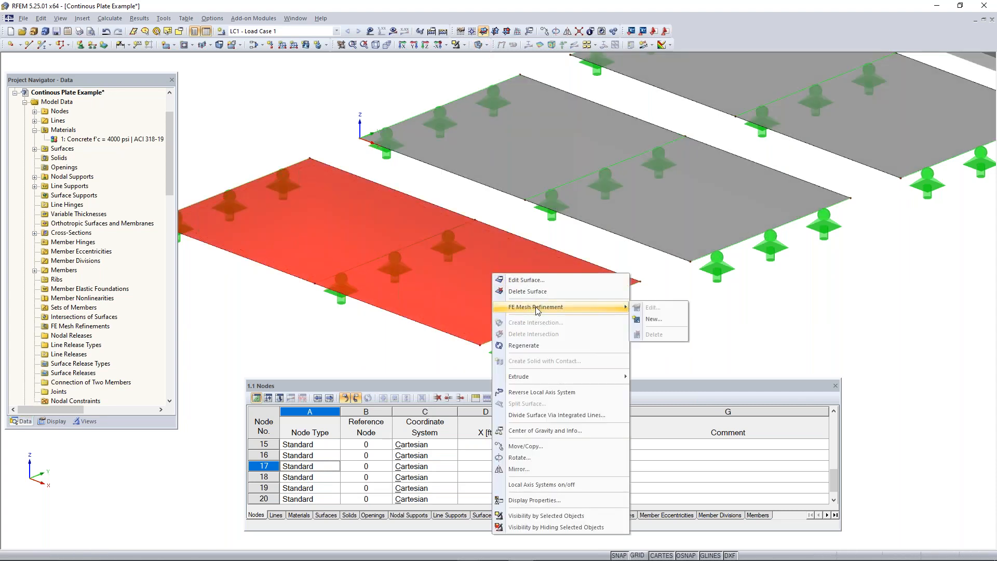
{"action": "left_click", "coordinate": [665, 319]}
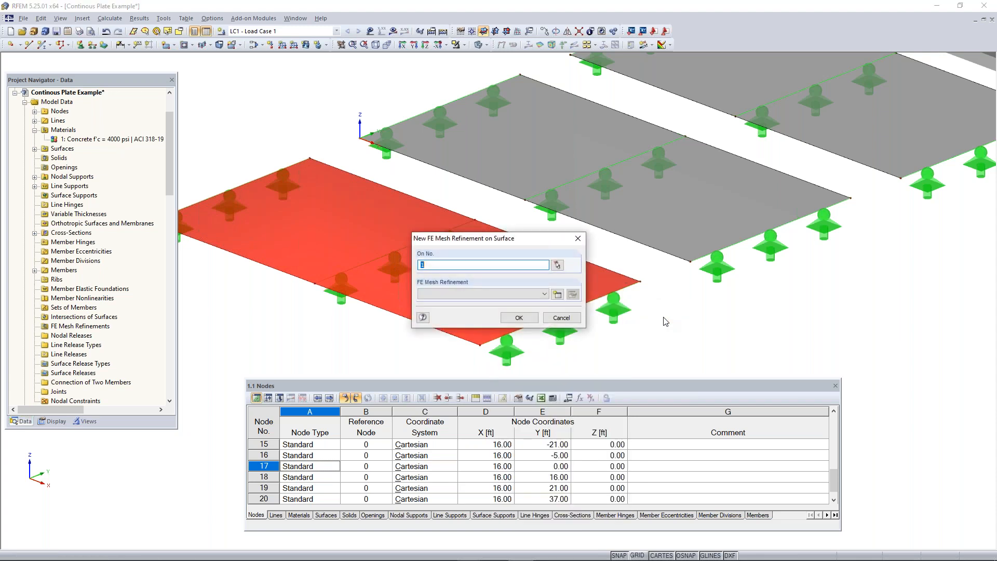
{"action": "left_click_drag", "start_coordinate": [478, 244], "coordinate": [426, 212]}
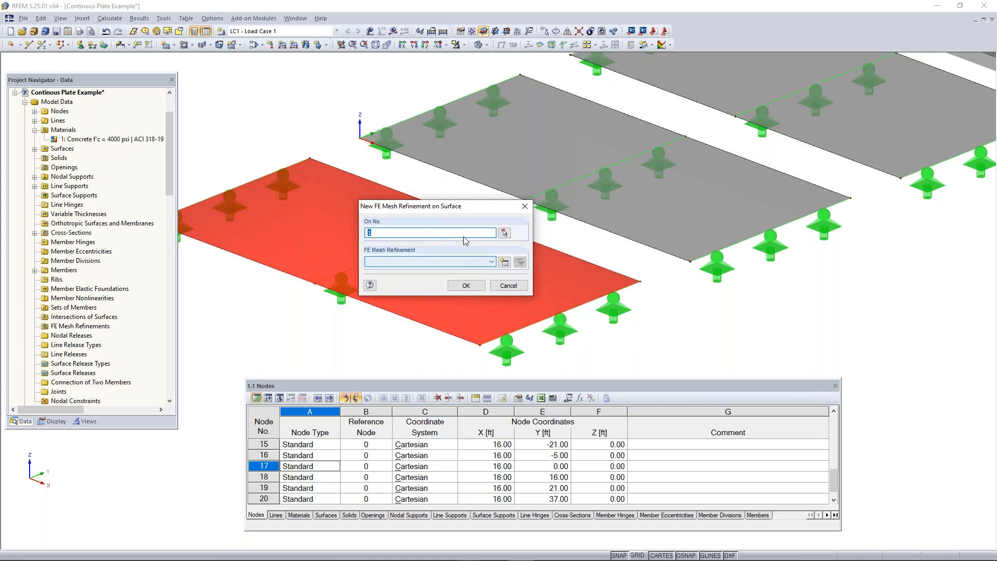
{"action": "left_click", "coordinate": [505, 262]}
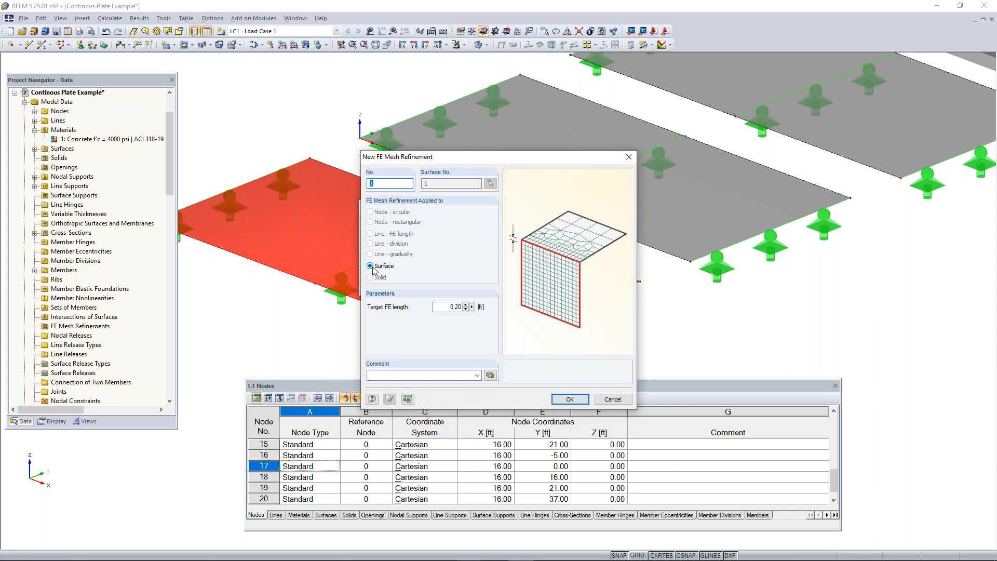
{"action": "double_click", "coordinate": [446, 307]}
{"action": "left_click", "coordinate": [569, 400]}
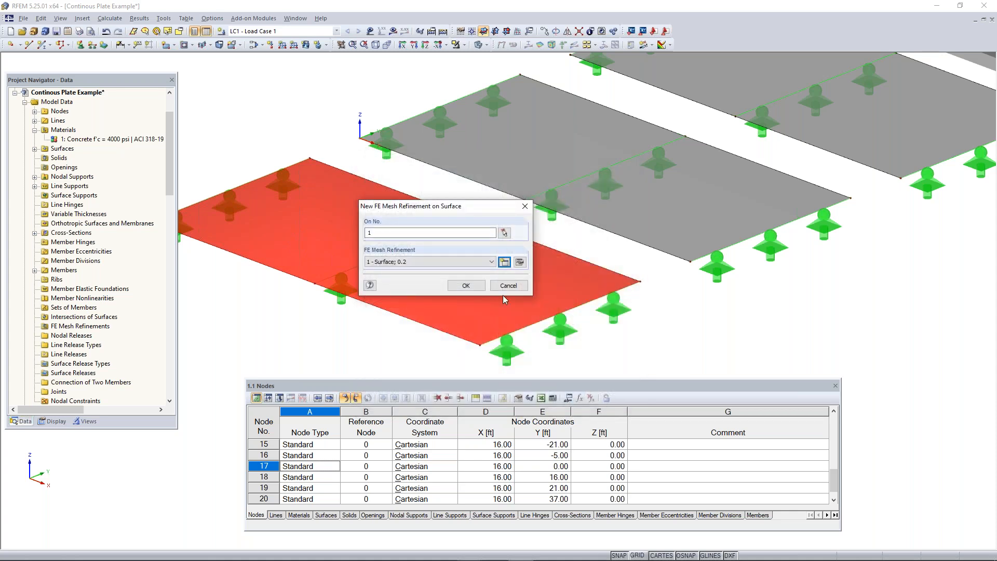
{"action": "left_click", "coordinate": [467, 285]}
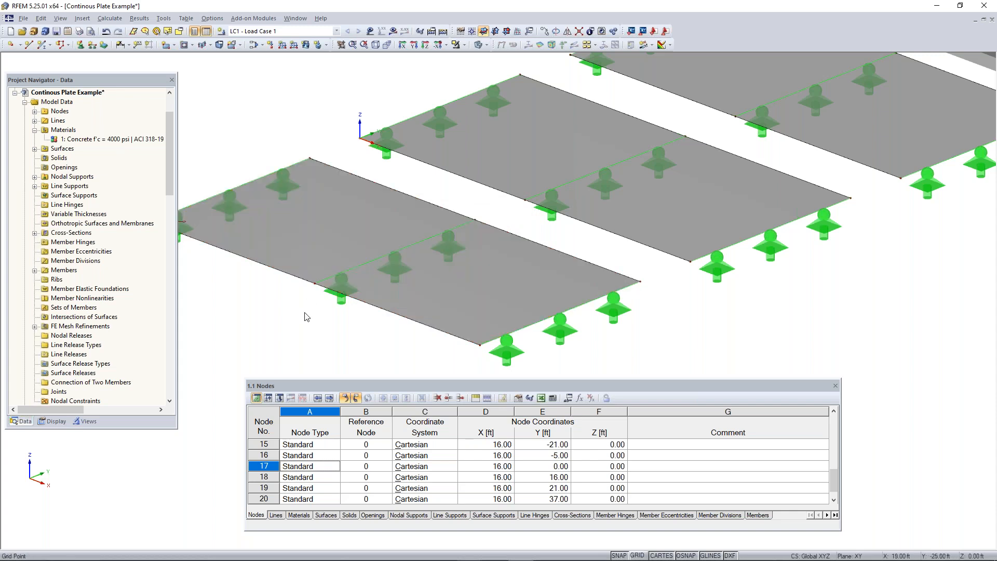
- Create a surface FE mesh refinement with a target FE length of 0.4 ft on surface 2, the middle plate
{"action": "scroll", "coordinate": [306, 317], "scroll_direction": "down", "scroll_amount": 1}
{"action": "middle_click_drag", "start_coordinate": [597, 289], "coordinate": [502, 343]}
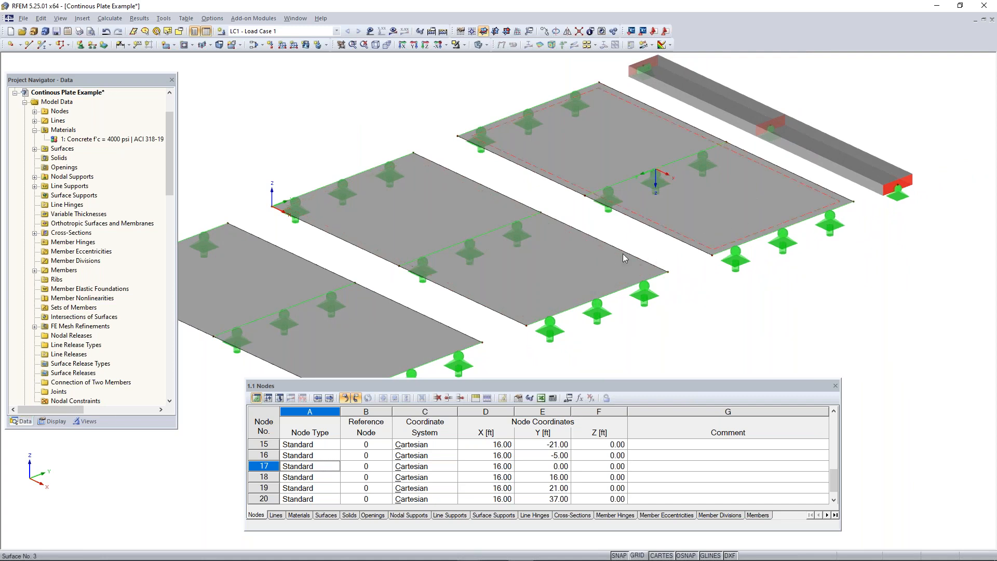
{"action": "right_click", "coordinate": [563, 273]}
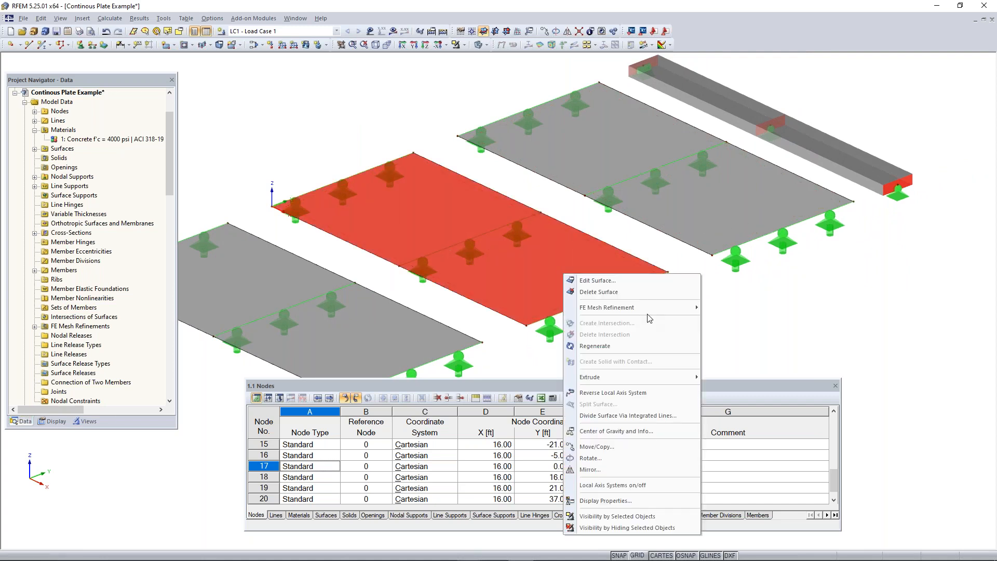
{"action": "mouse_move", "coordinate": [628, 312]}
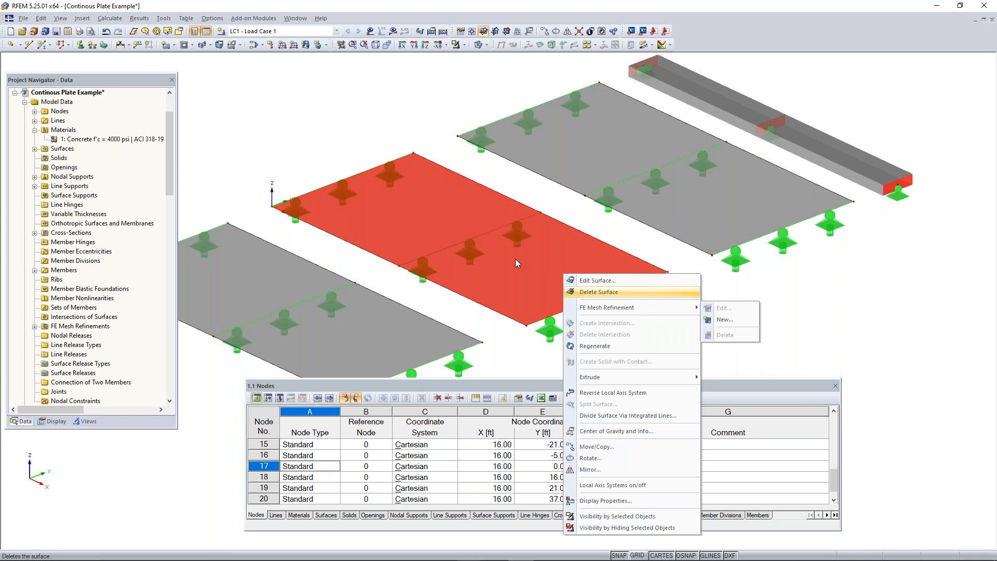
{"action": "left_click", "coordinate": [730, 319]}
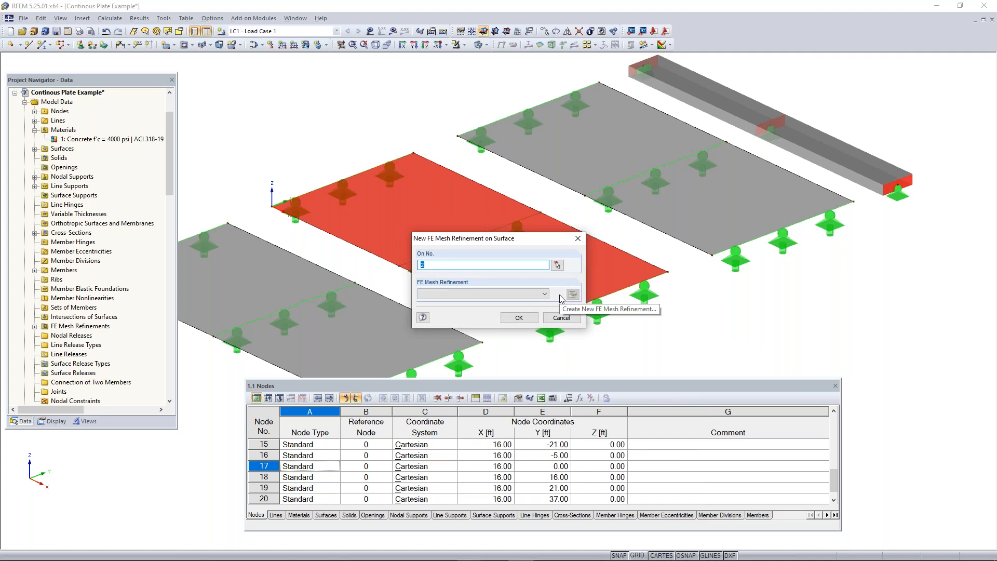
{"action": "left_click", "coordinate": [573, 294]}
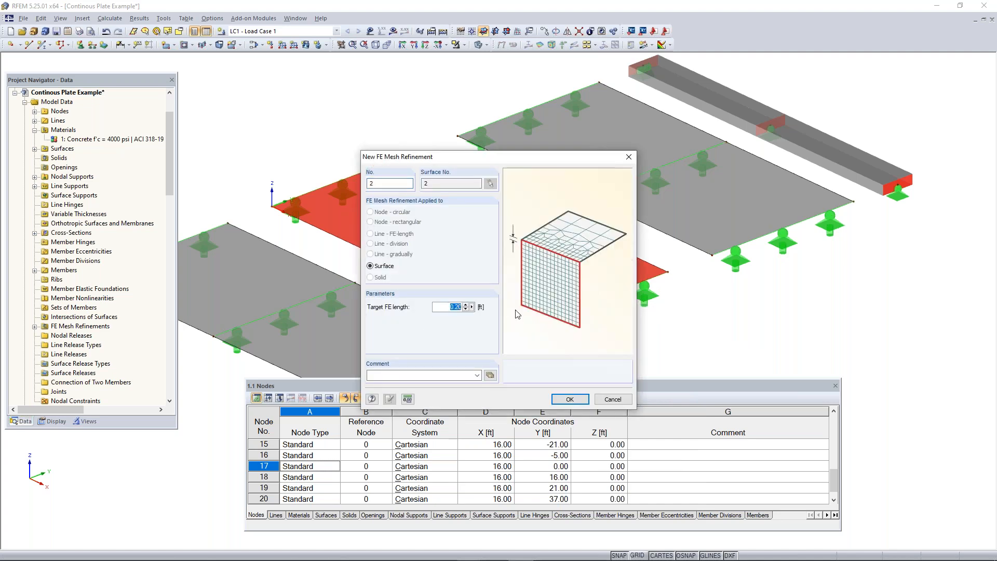
{"action": "type", "text": "0.4"}
{"action": "left_click", "coordinate": [570, 399]}
{"action": "left_click", "coordinate": [522, 320]}
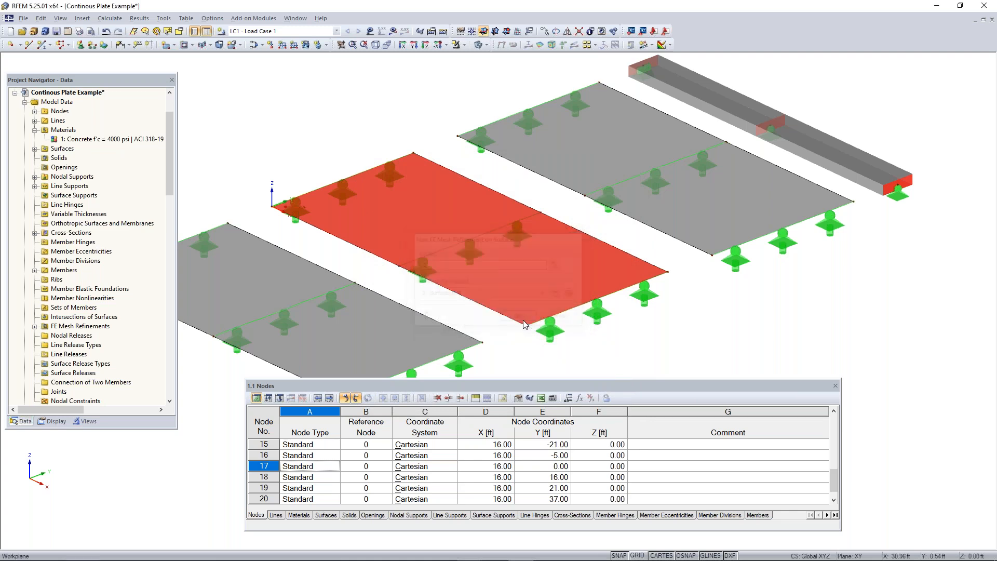
- Create a surface FE mesh refinement with a target FE length of 0.6 ft on surface 3, the plate nearest the beam
{"action": "middle_click_drag", "start_coordinate": [683, 290], "coordinate": [586, 318]}
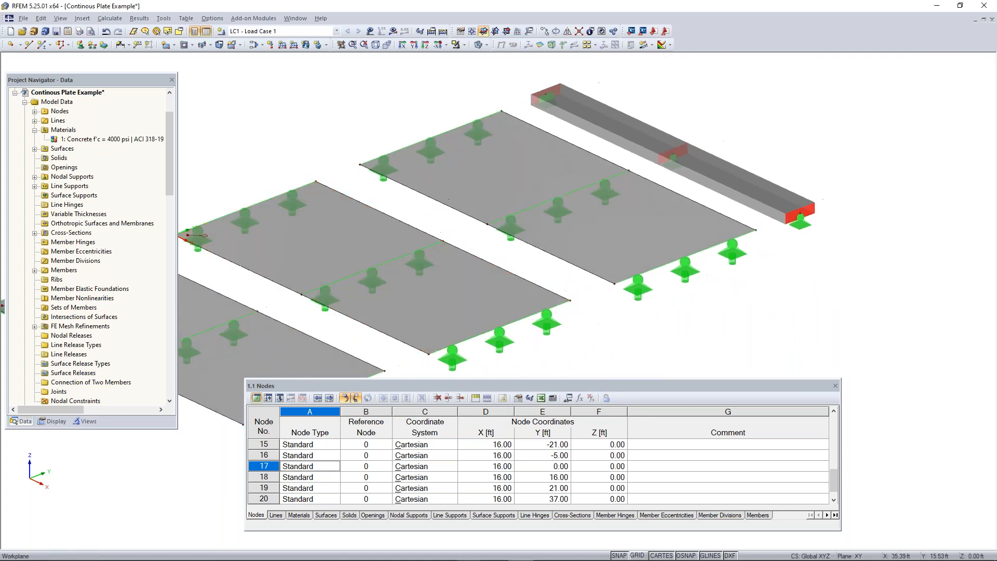
{"action": "left_click", "coordinate": [587, 239]}
{"action": "right_click", "coordinate": [587, 239]}
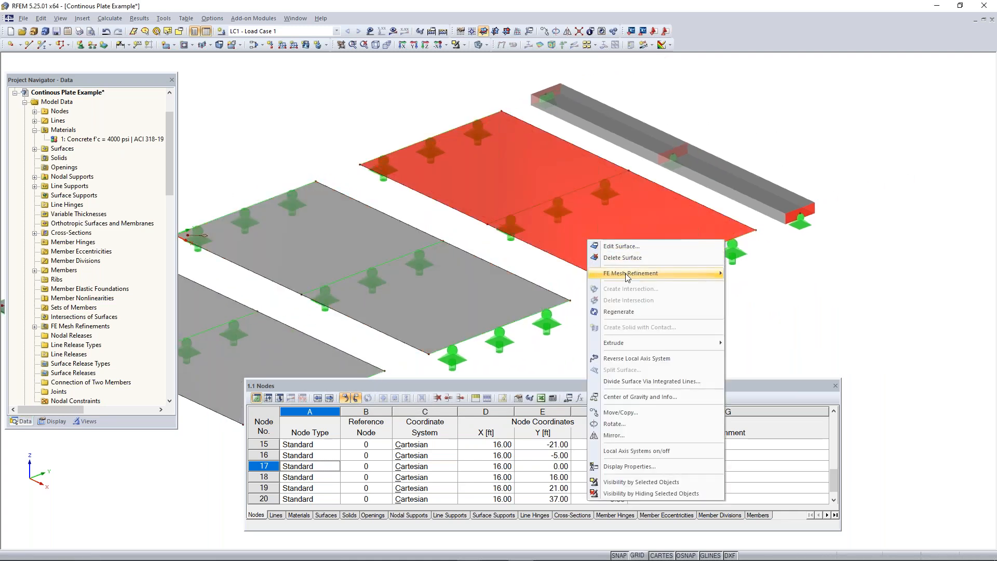
{"action": "mouse_move", "coordinate": [625, 273]}
{"action": "left_click", "coordinate": [748, 285]}
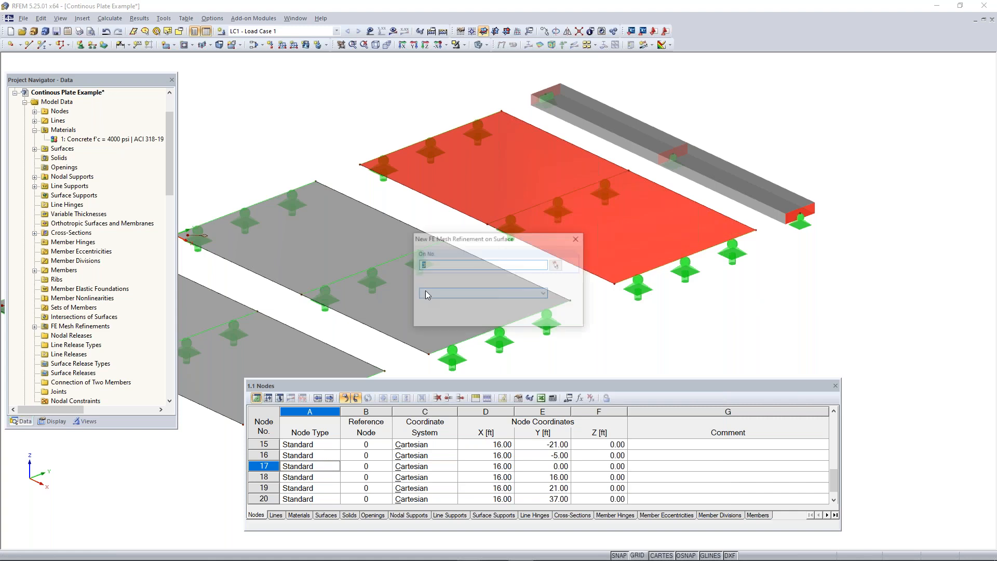
{"action": "left_click", "coordinate": [542, 295]}
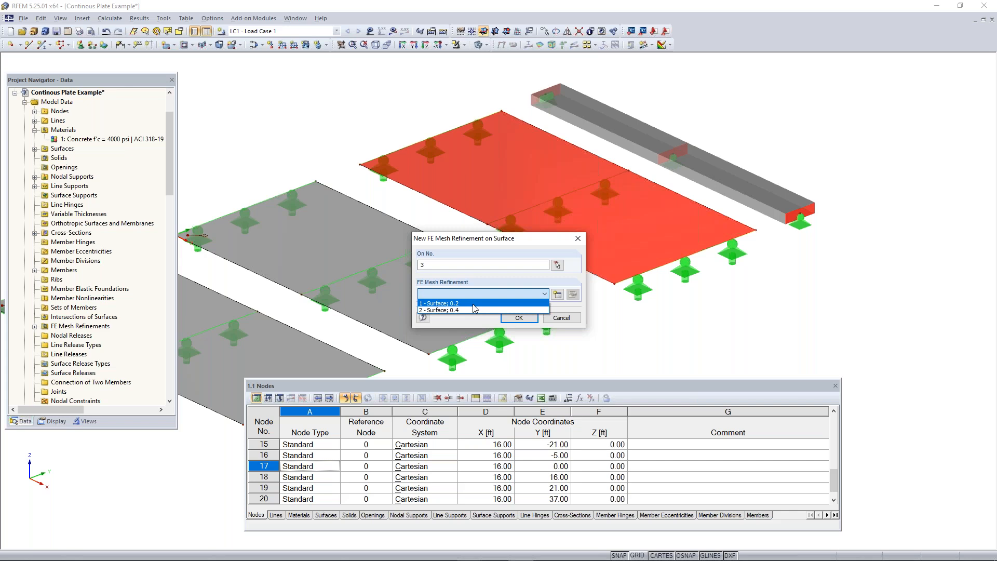
{"action": "left_click", "coordinate": [547, 296]}
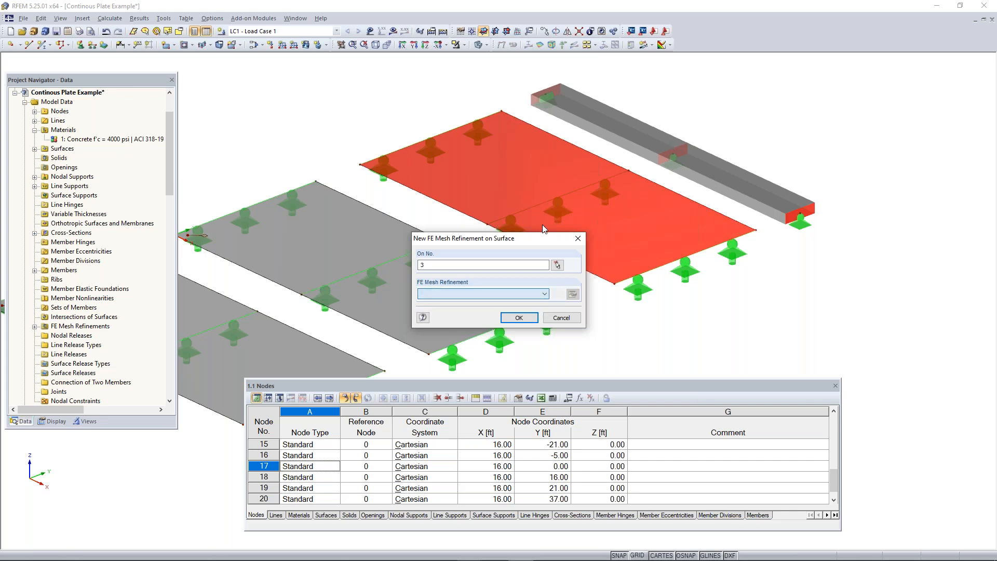
{"action": "double_click", "coordinate": [451, 306]}
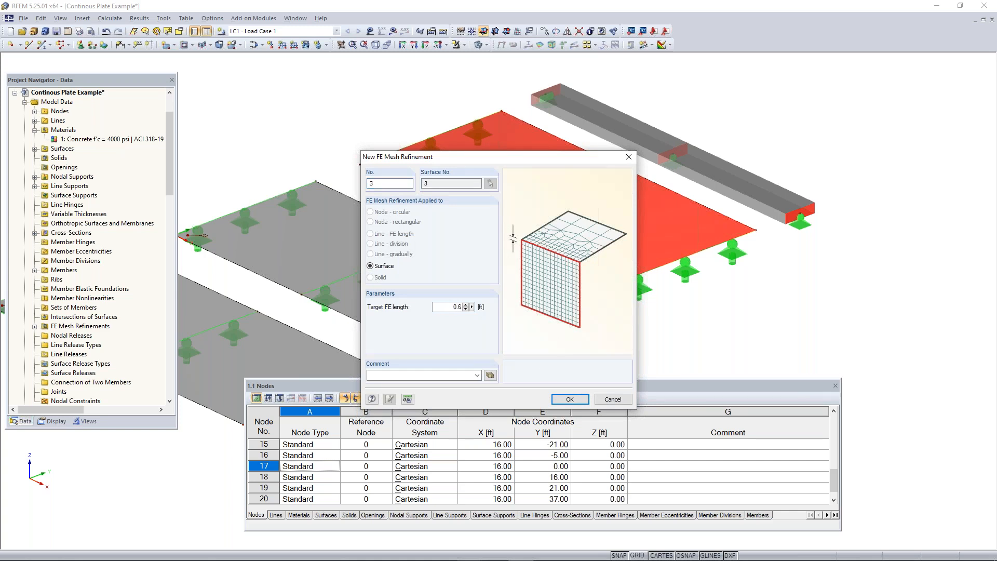
{"action": "left_click", "coordinate": [569, 399]}
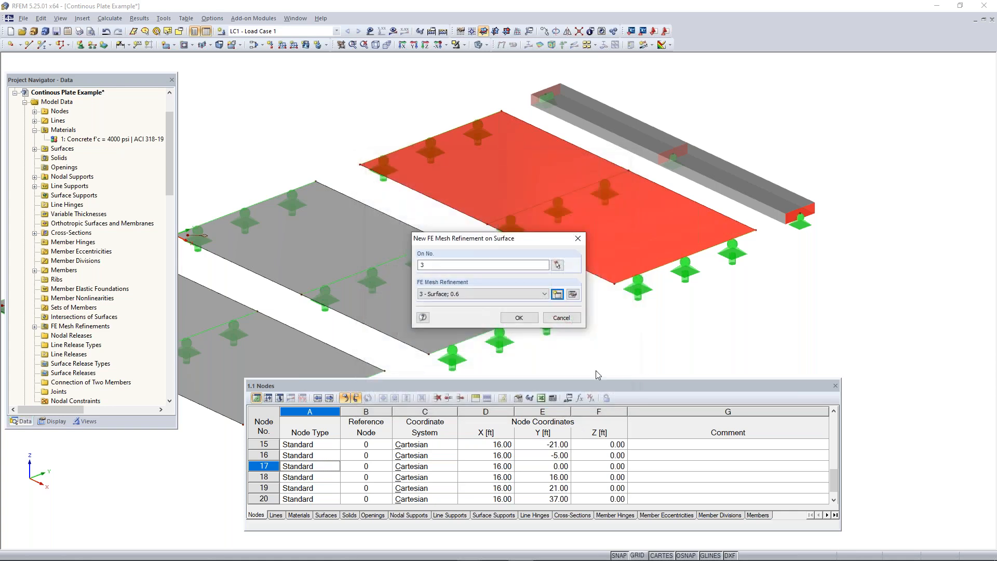
{"action": "left_click", "coordinate": [519, 318]}
{"action": "scroll", "coordinate": [622, 342], "scroll_direction": "down", "scroll_amount": 3}
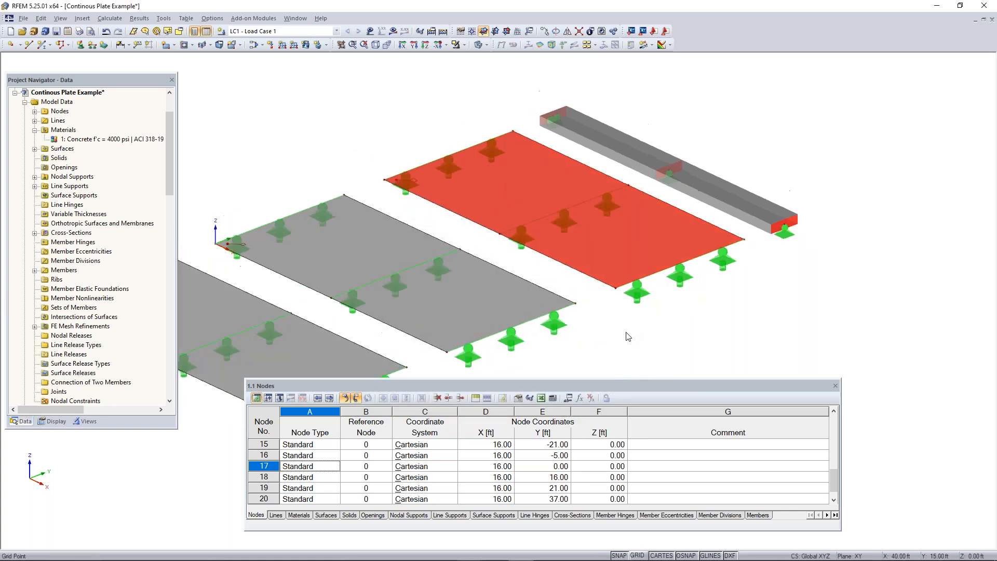
{"action": "middle_click_drag", "start_coordinate": [622, 342], "coordinate": [653, 289]}
{"action": "left_click", "coordinate": [664, 246]}
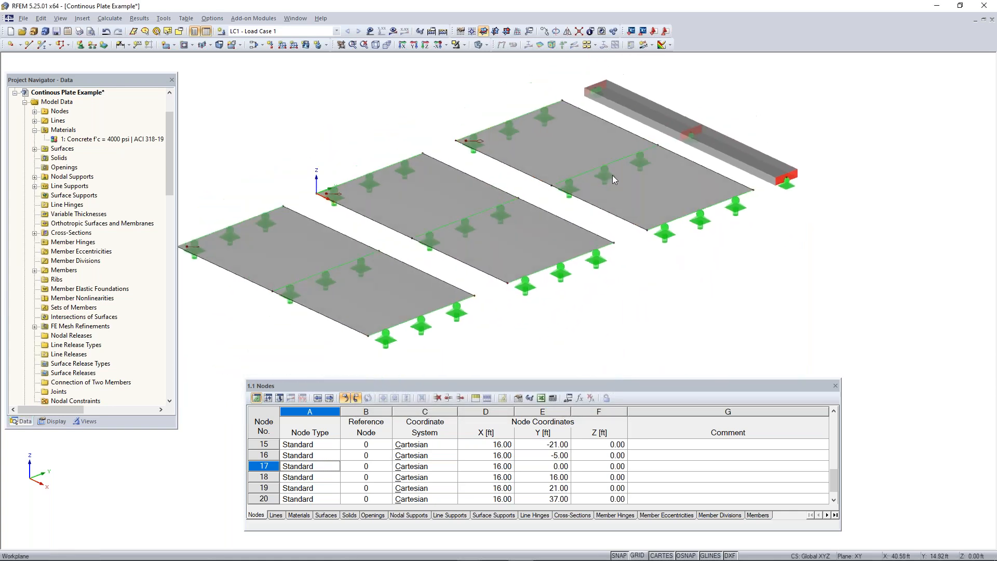
- Generate the FE mesh, switch the model to wireframe display and show the mesh on the plates
{"action": "left_click", "coordinate": [110, 20]}
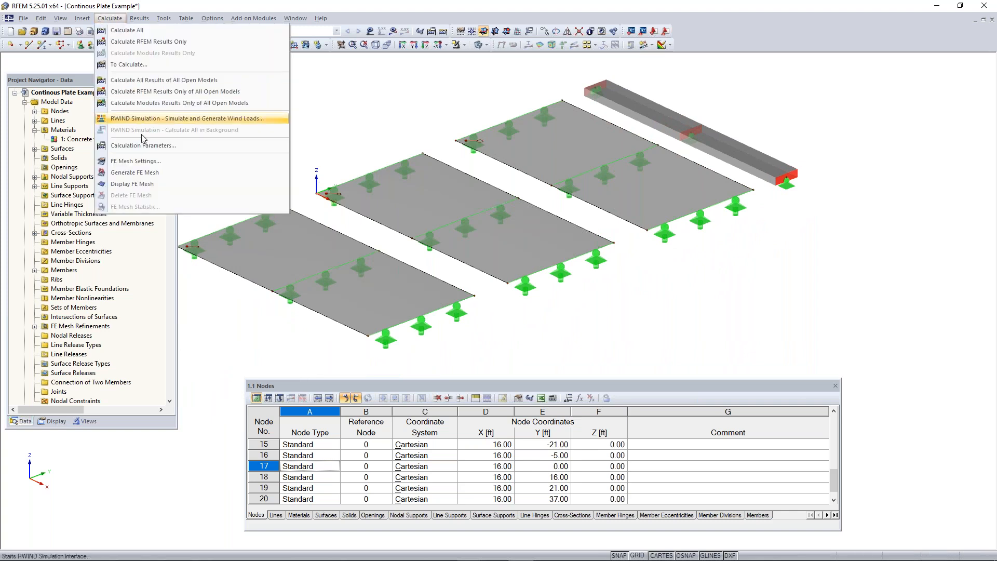
{"action": "left_click", "coordinate": [141, 173]}
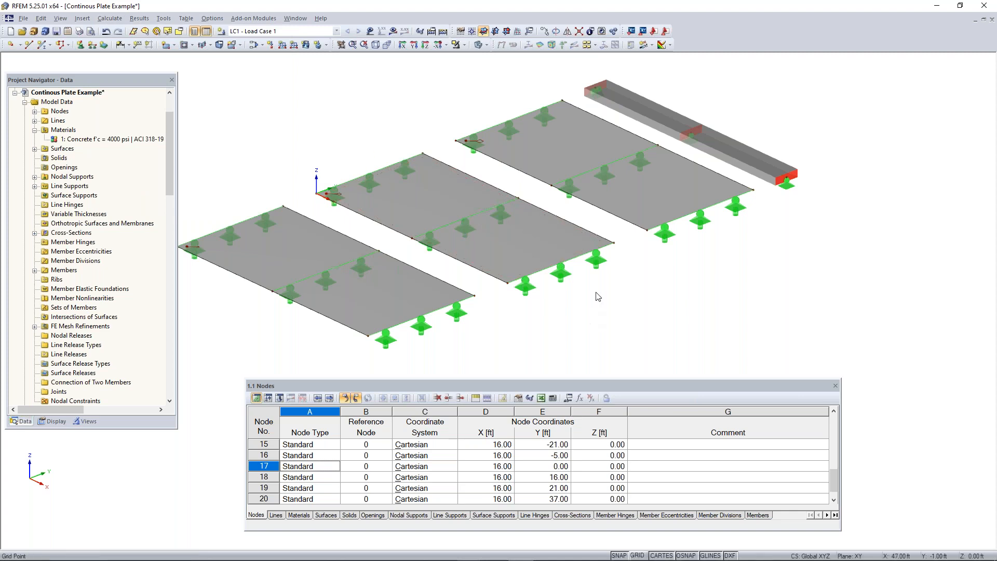
{"action": "left_click", "coordinate": [478, 44]}
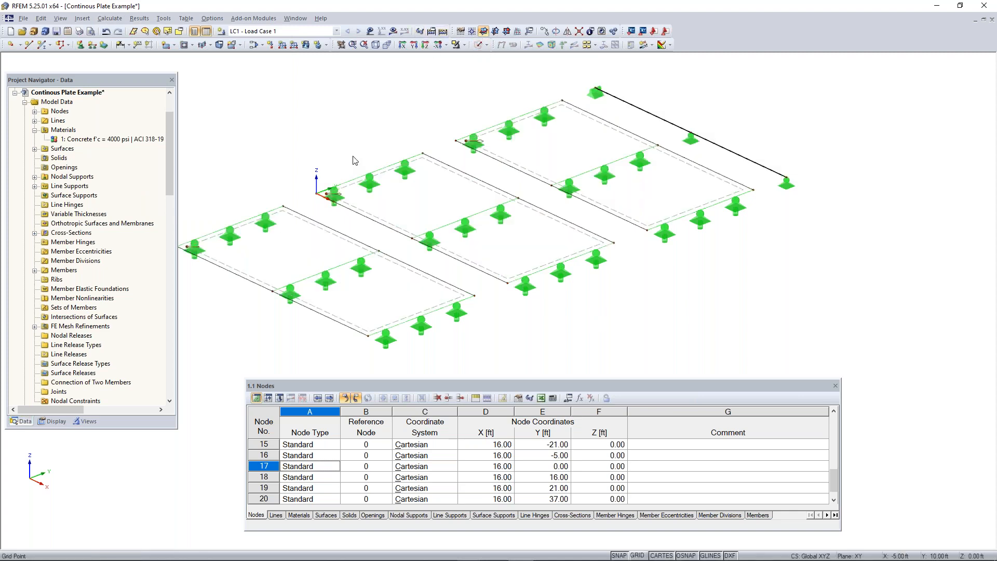
{"action": "left_click", "coordinate": [110, 19]}
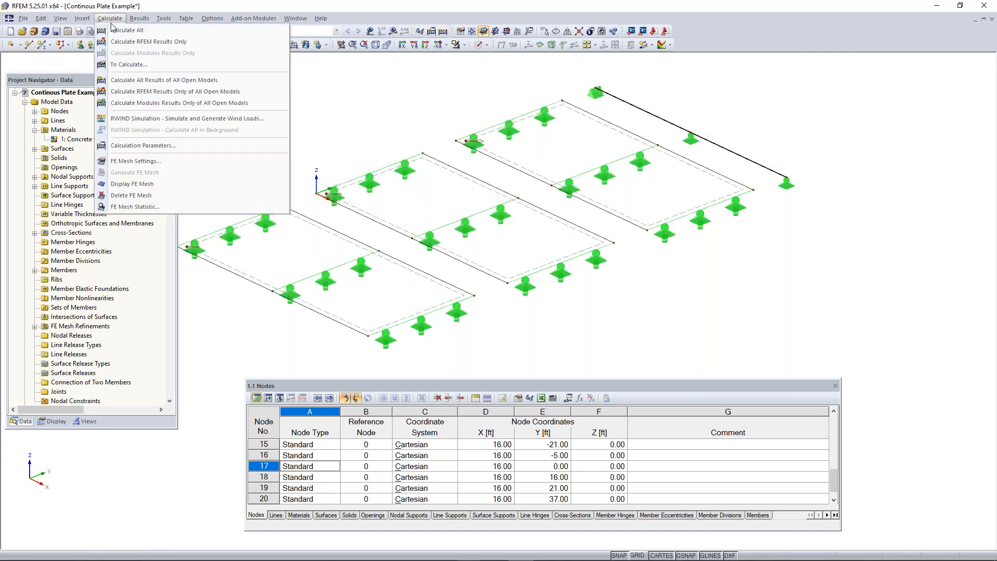
{"action": "left_click", "coordinate": [145, 184]}
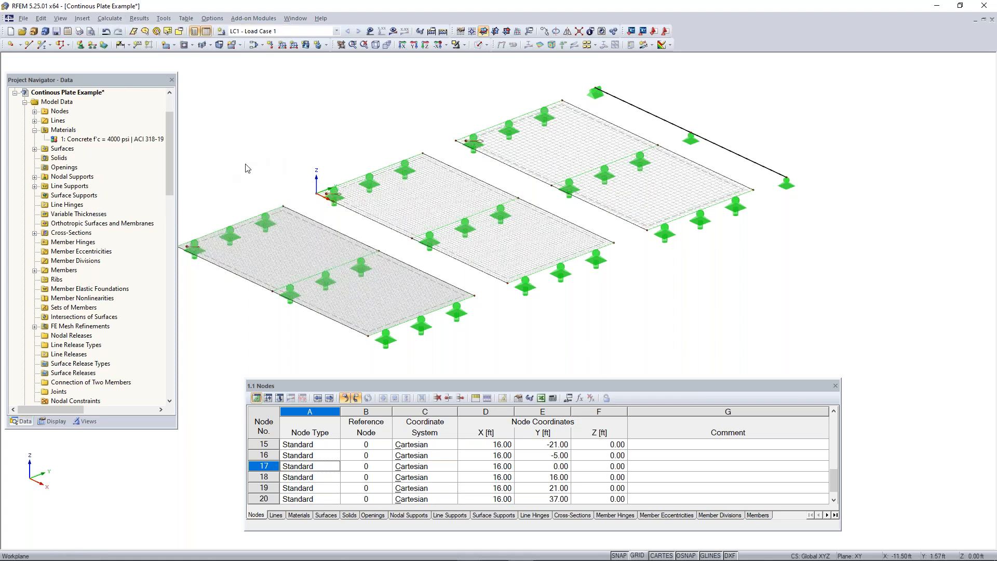
- Examine and compare the FE mesh density on the three plates up close and in the overall view
{"action": "middle_click_drag", "start_coordinate": [249, 170], "coordinate": [298, 158], "text": "ctrl"}
{"action": "middle_click_drag", "start_coordinate": [409, 221], "coordinate": [502, 185]}
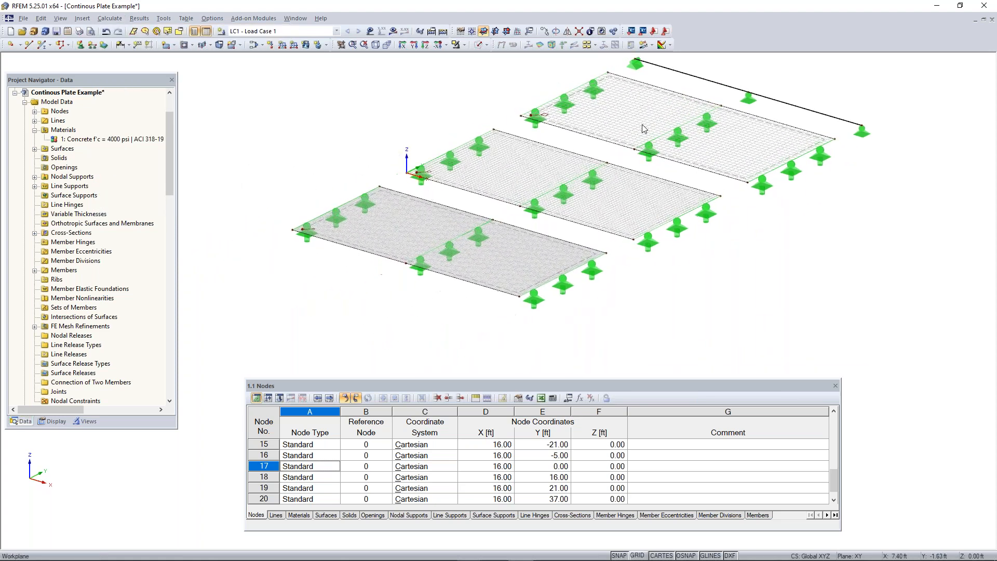
{"action": "scroll", "coordinate": [305, 229], "scroll_direction": "up", "scroll_amount": 4}
{"action": "scroll", "coordinate": [304, 229], "scroll_direction": "up", "scroll_amount": 3}
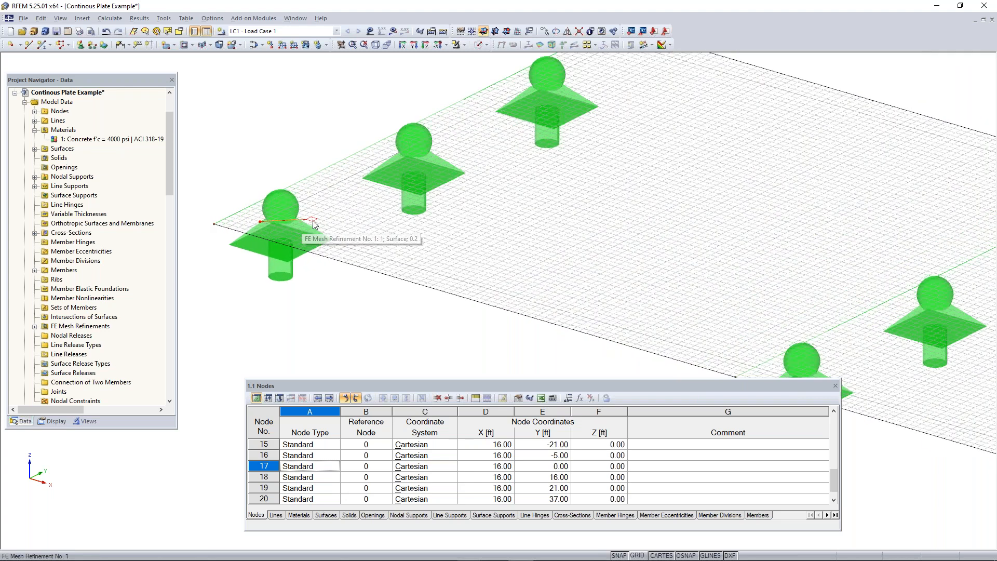
{"action": "middle_click_drag", "start_coordinate": [314, 225], "coordinate": [459, 246]}
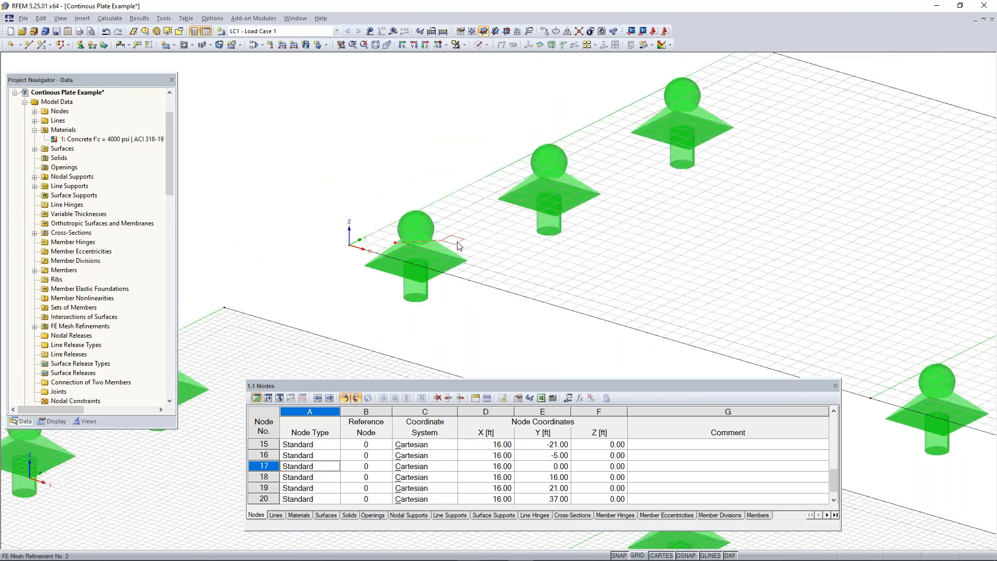
{"action": "middle_click_drag", "start_coordinate": [591, 207], "coordinate": [429, 287]}
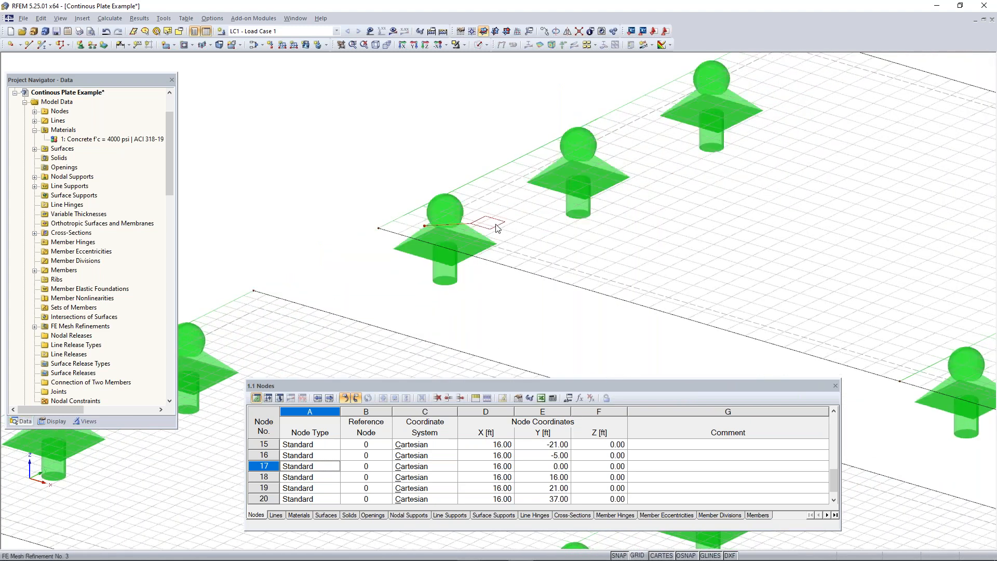
{"action": "middle_click_drag", "start_coordinate": [281, 312], "coordinate": [518, 136]}
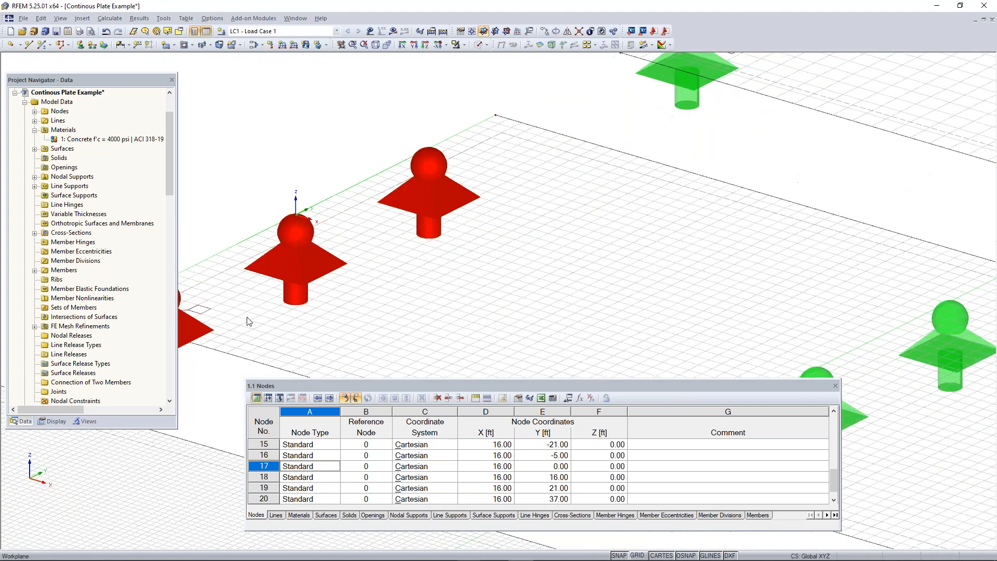
{"action": "middle_click_drag", "start_coordinate": [623, 135], "coordinate": [312, 272]}
{"action": "scroll", "coordinate": [456, 223], "scroll_direction": "down", "scroll_amount": 1}
{"action": "middle_click_drag", "start_coordinate": [456, 223], "coordinate": [695, 90]}
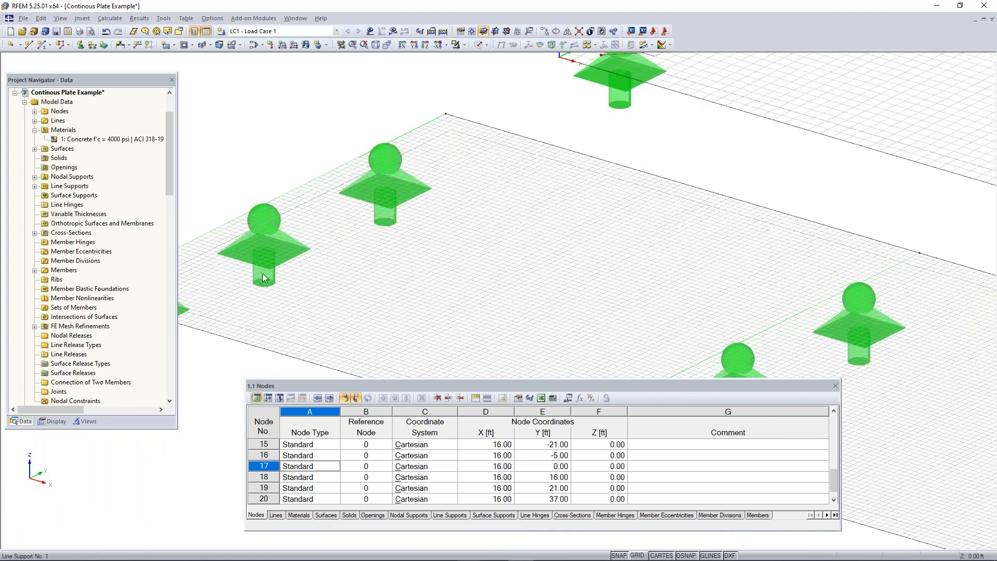
{"action": "middle_click_drag", "start_coordinate": [263, 273], "coordinate": [441, 200]}
{"action": "scroll", "coordinate": [357, 220], "scroll_direction": "up", "scroll_amount": 7}
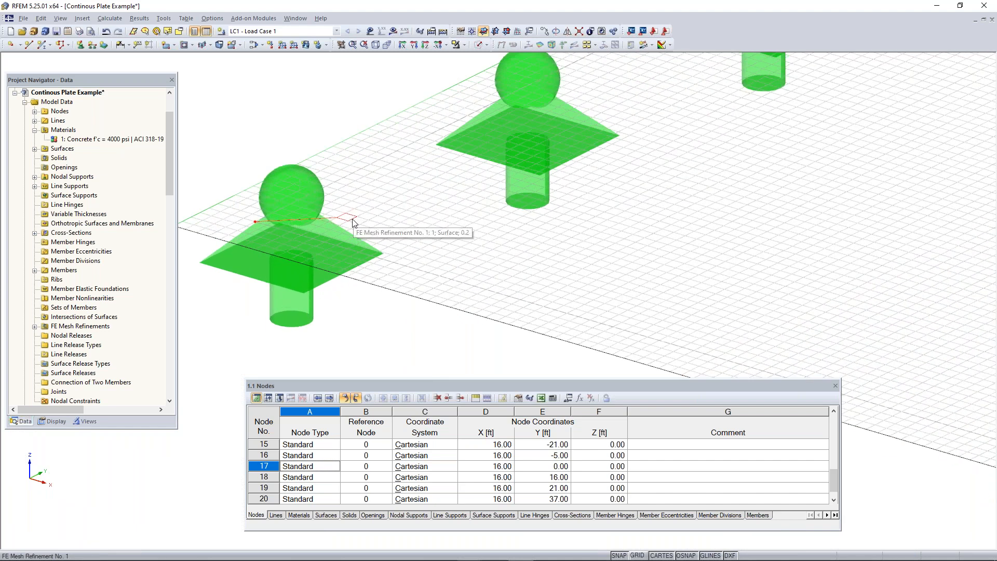
{"action": "scroll", "coordinate": [355, 223], "scroll_direction": "up", "scroll_amount": 3}
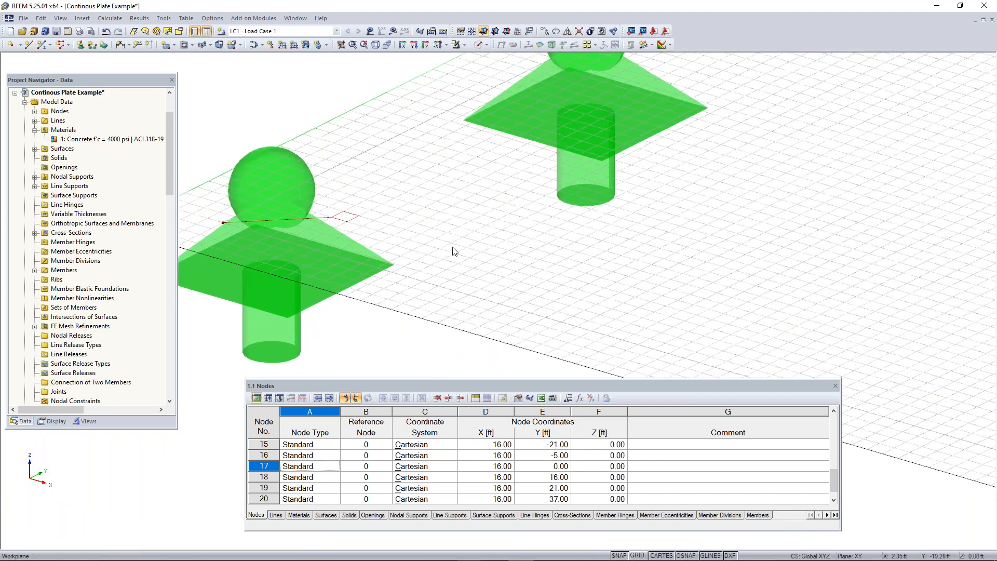
{"action": "scroll", "coordinate": [519, 259], "scroll_direction": "down", "scroll_amount": 5}
{"action": "middle_click_drag", "start_coordinate": [674, 257], "coordinate": [578, 263], "text": "ctrl"}
{"action": "middle_click_drag", "start_coordinate": [689, 227], "coordinate": [415, 363]}
{"action": "middle_click_drag", "start_coordinate": [612, 233], "coordinate": [318, 360]}
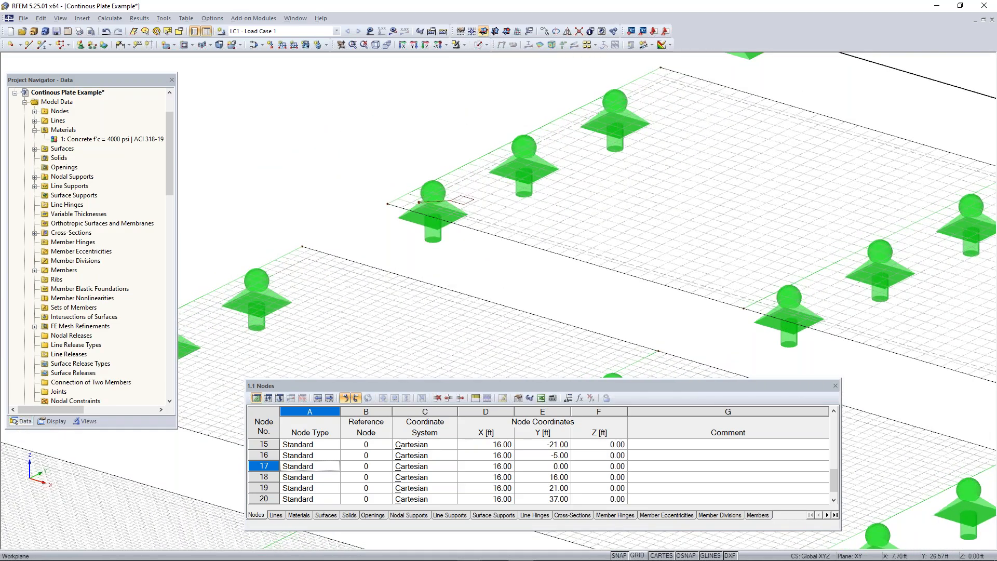
{"action": "middle_click_drag", "start_coordinate": [630, 215], "coordinate": [539, 280]}
{"action": "scroll", "coordinate": [539, 280], "scroll_direction": "down", "scroll_amount": 2}
{"action": "middle_click_drag", "start_coordinate": [358, 359], "coordinate": [495, 203]}
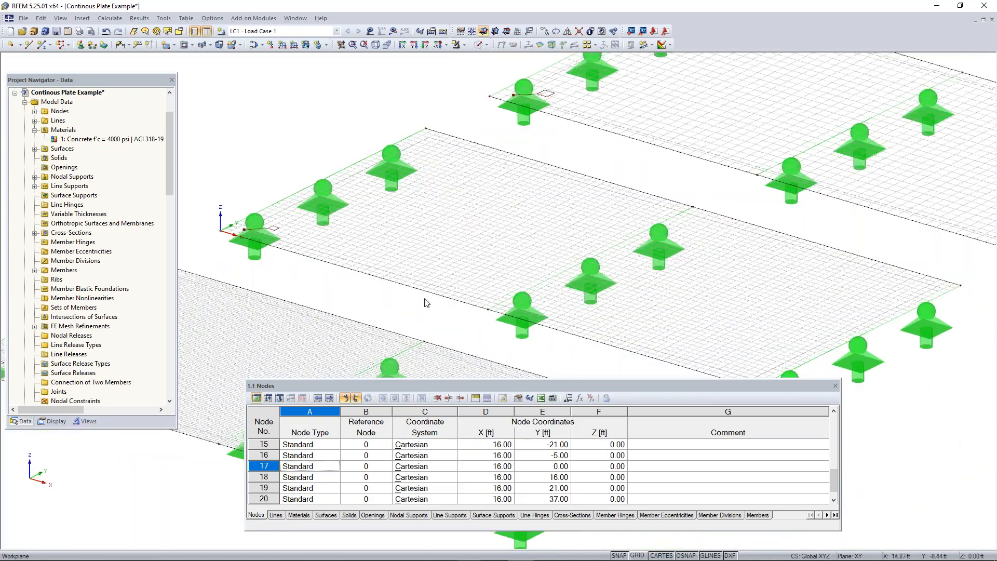
{"action": "middle_click_drag", "start_coordinate": [618, 185], "coordinate": [425, 311]}
{"action": "scroll", "coordinate": [580, 230], "scroll_direction": "down", "scroll_amount": 2}
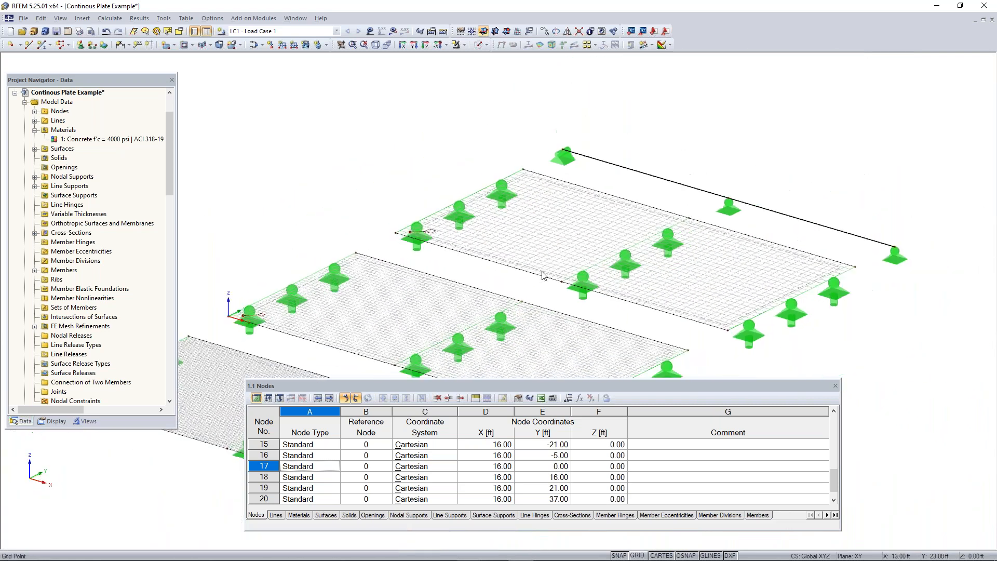
{"action": "middle_click_drag", "start_coordinate": [540, 316], "coordinate": [556, 182]}
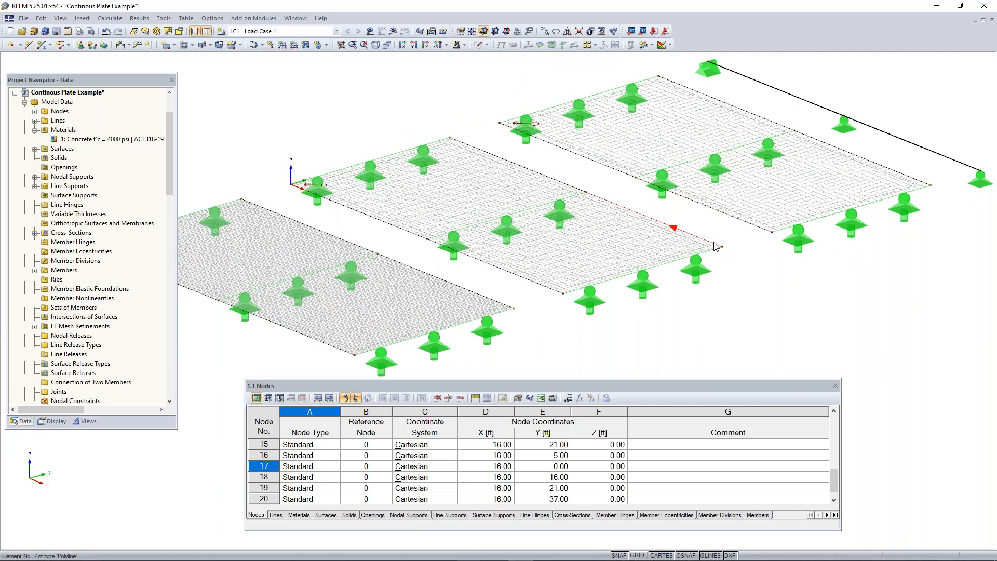
{"action": "middle_click_drag", "start_coordinate": [717, 248], "coordinate": [626, 241], "text": "ctrl"}
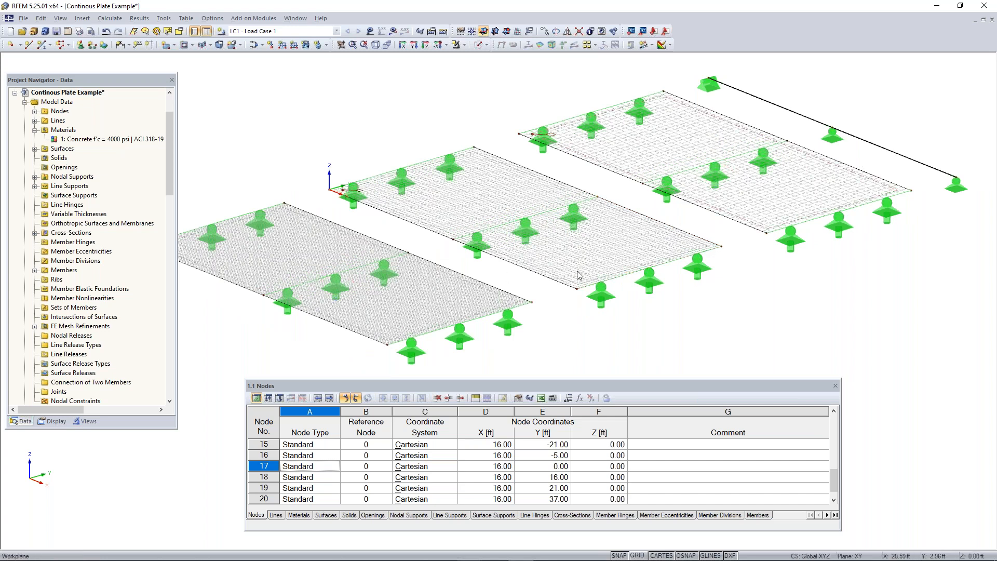
{"action": "scroll", "coordinate": [569, 275], "scroll_direction": "down", "scroll_amount": 2}
{"action": "middle_click_drag", "start_coordinate": [556, 274], "coordinate": [522, 240], "text": "ctrl"}
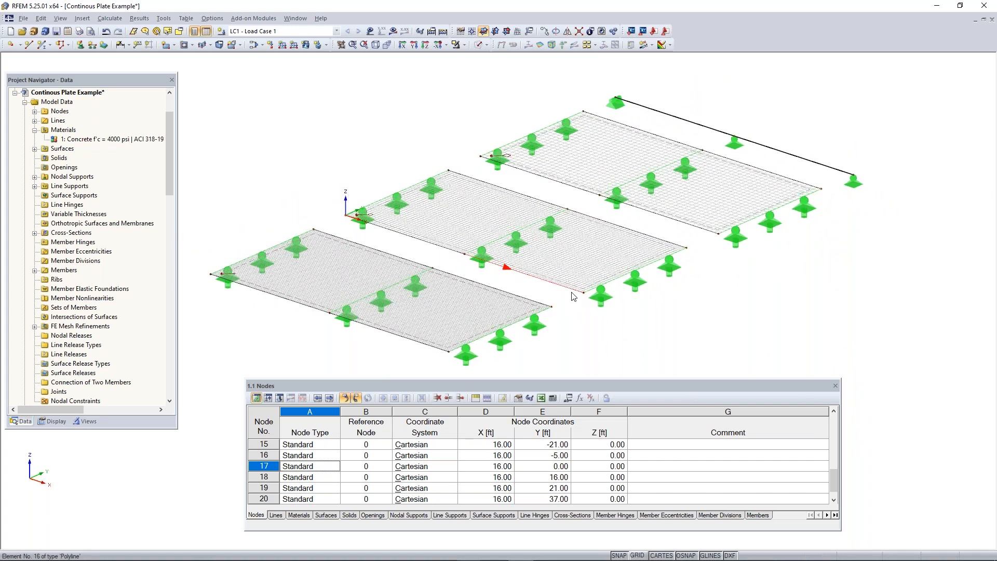
{"action": "mouse_move", "coordinate": [416, 282]}
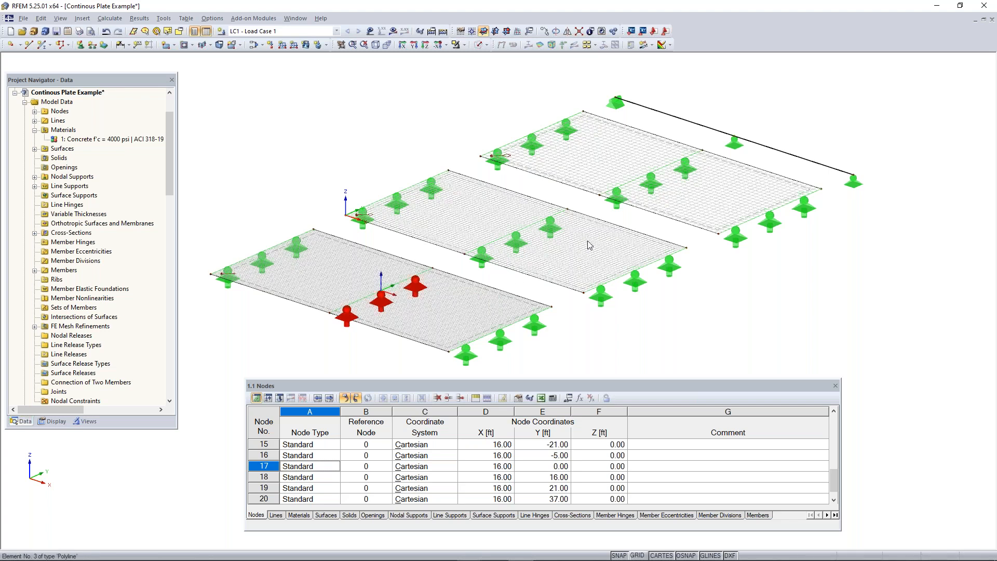
{"action": "scroll", "coordinate": [556, 291], "scroll_direction": "down", "scroll_amount": 1}
{"action": "middle_click_drag", "start_coordinate": [556, 291], "coordinate": [541, 313], "text": "ctrl"}
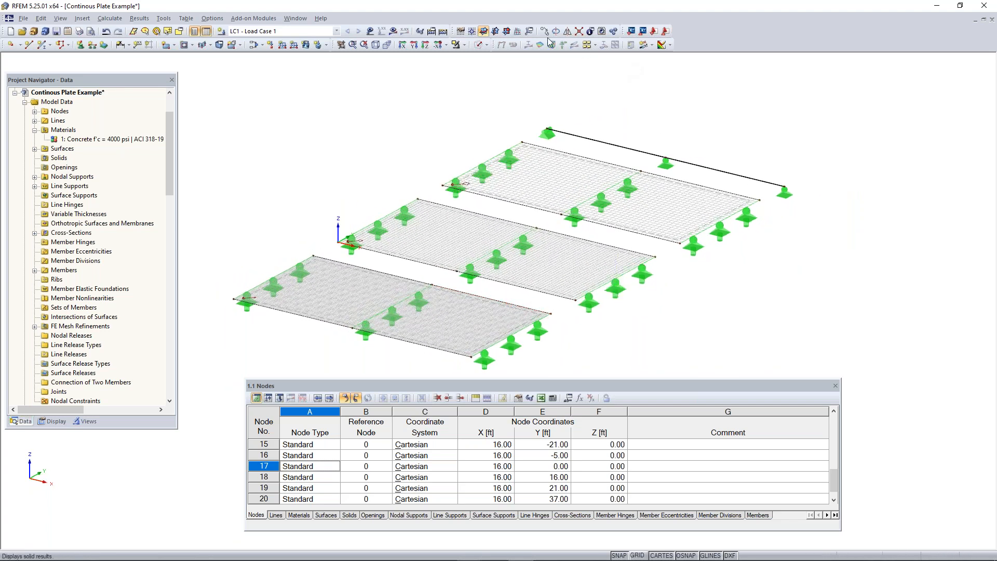
- Define a numerical section named AA lengthwise through the middle of surface 1, from (0, -13, 0) to (32, -13, 0) ft
{"action": "left_click", "coordinate": [587, 45]}
{"action": "left_click", "coordinate": [653, 47]}
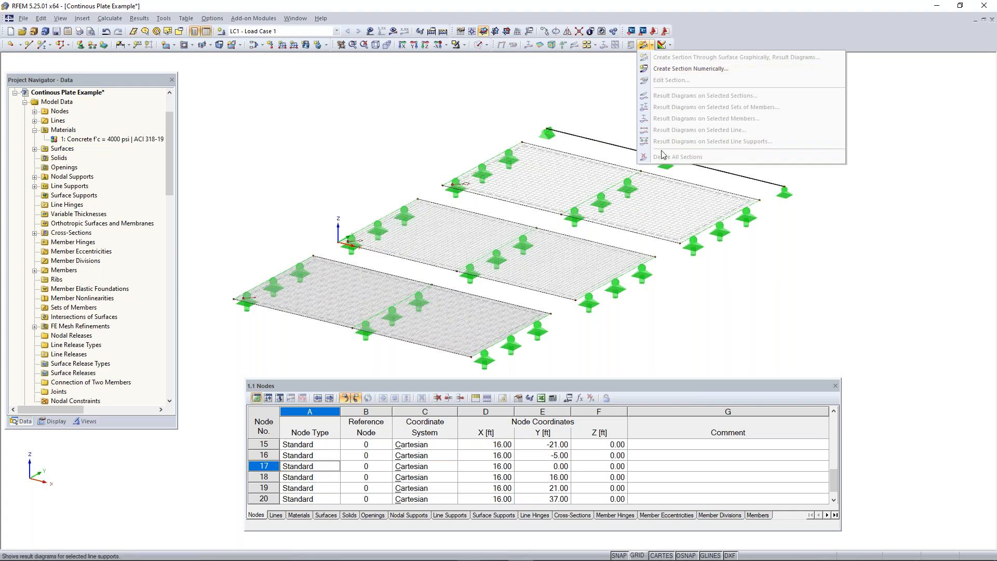
{"action": "left_click", "coordinate": [673, 70]}
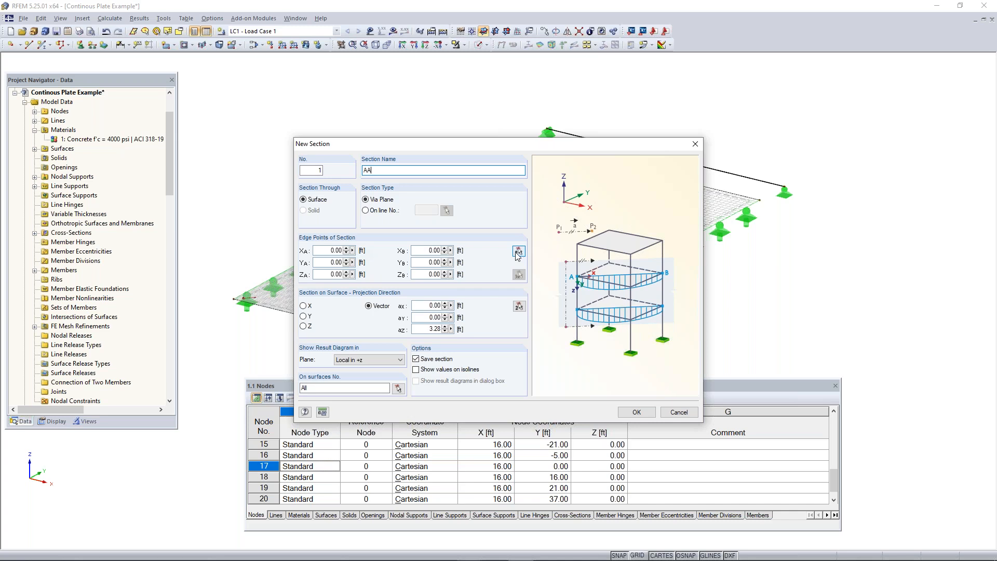
{"action": "left_click", "coordinate": [326, 250]}
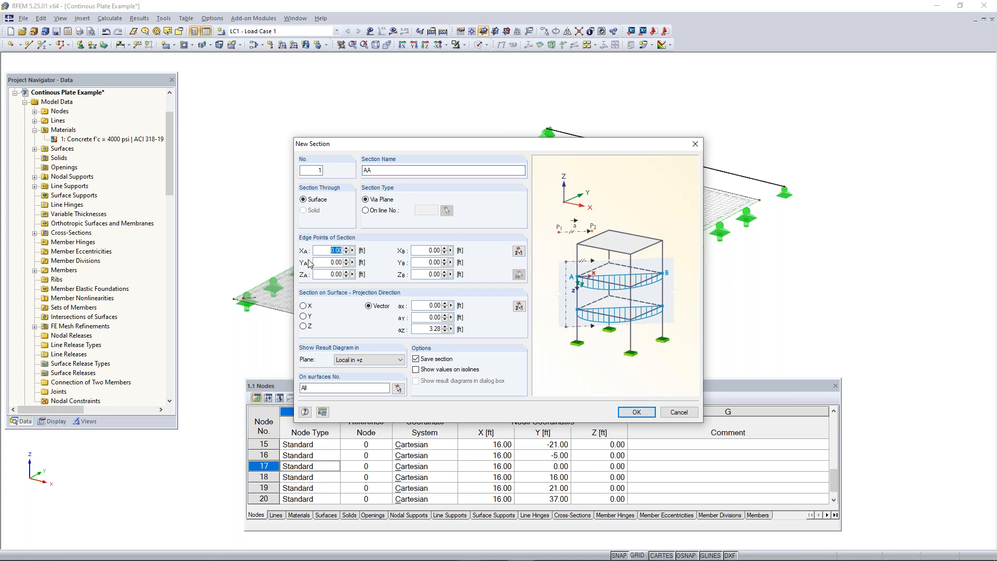
{"action": "left_click", "coordinate": [518, 252]}
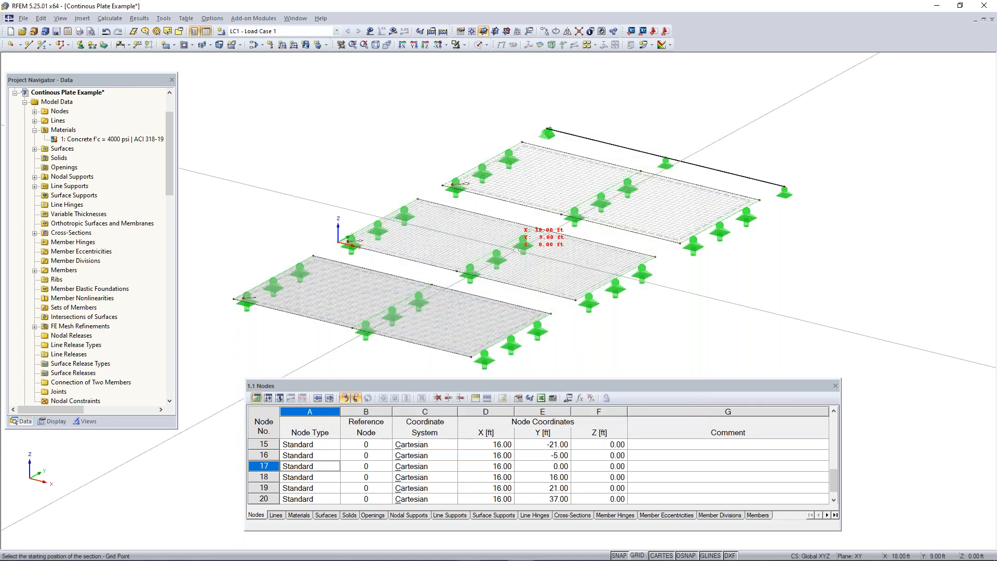
{"action": "left_click", "coordinate": [272, 278]}
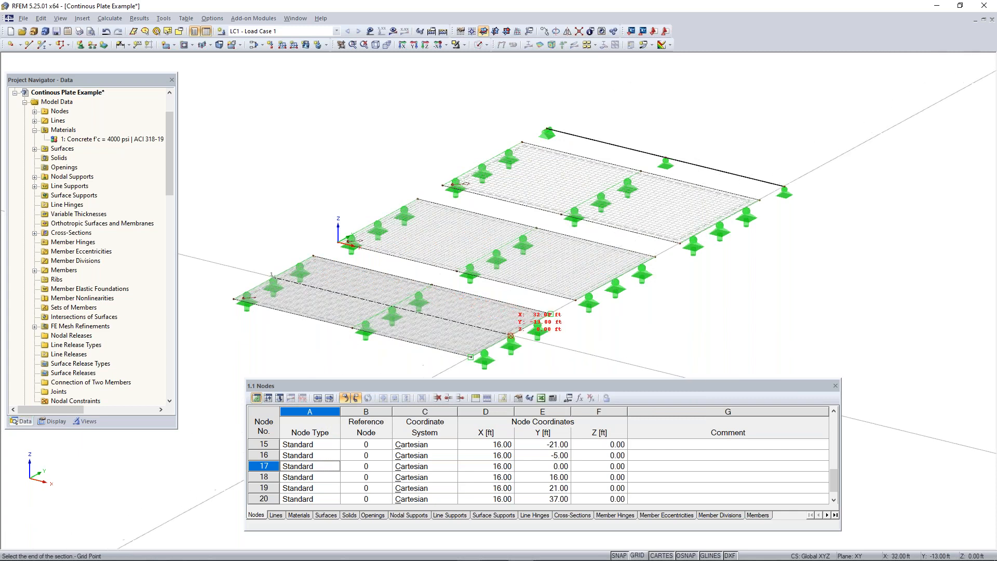
{"action": "left_click", "coordinate": [512, 336]}
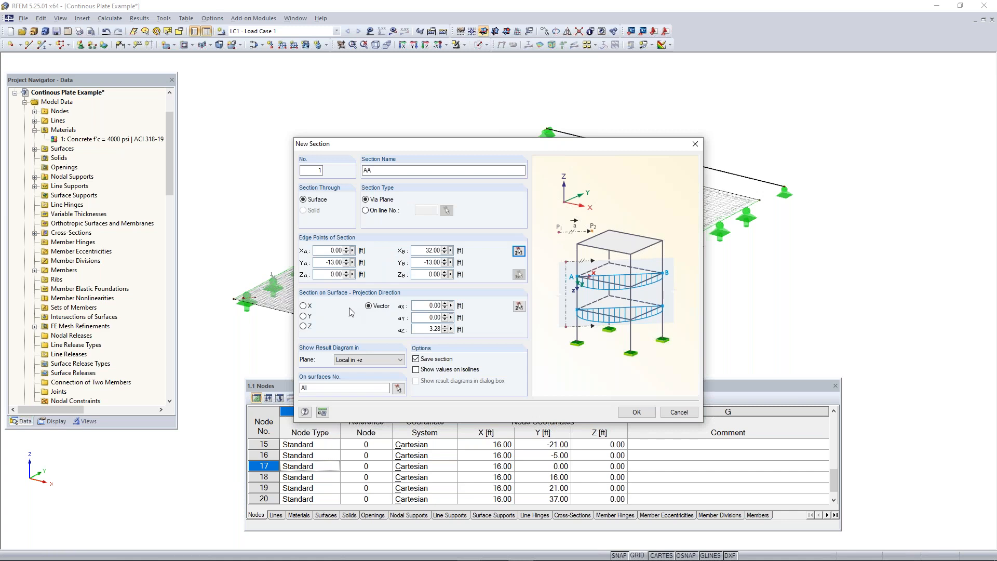
- Check the available plane options for showing the result diagram of section AA
{"action": "left_click", "coordinate": [364, 362]}
{"action": "left_click", "coordinate": [365, 363]}
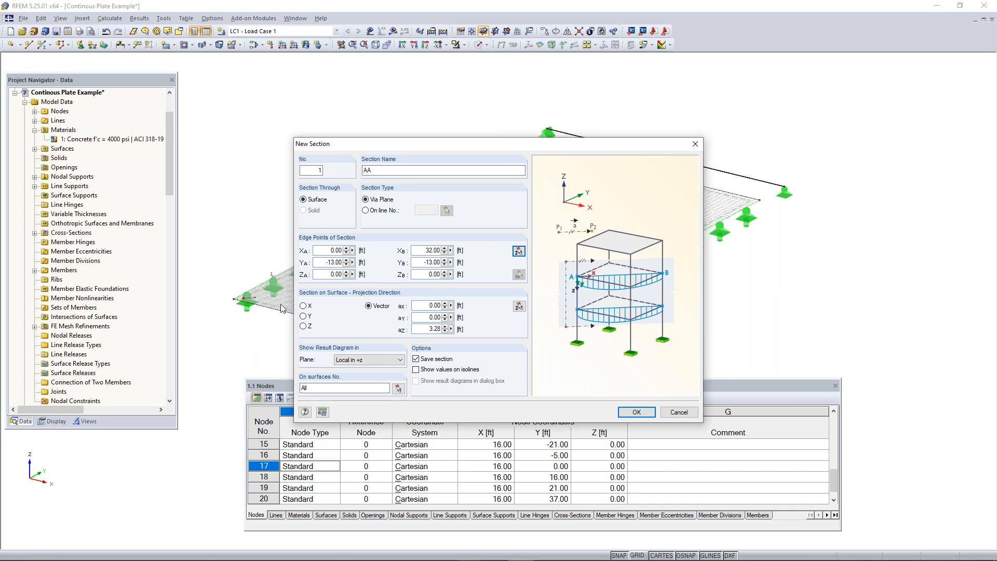
{"action": "left_click", "coordinate": [382, 360]}
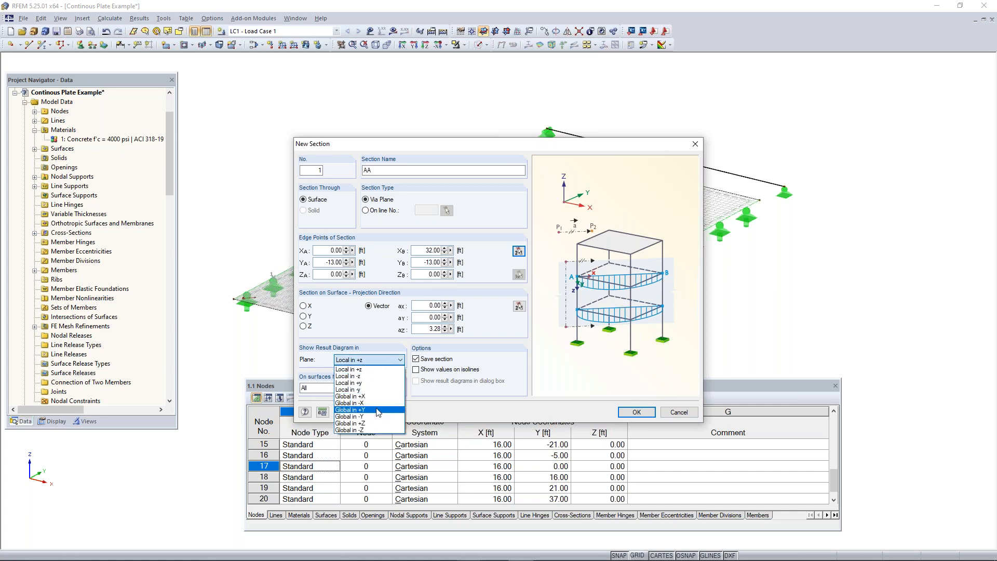
{"action": "left_click", "coordinate": [370, 363]}
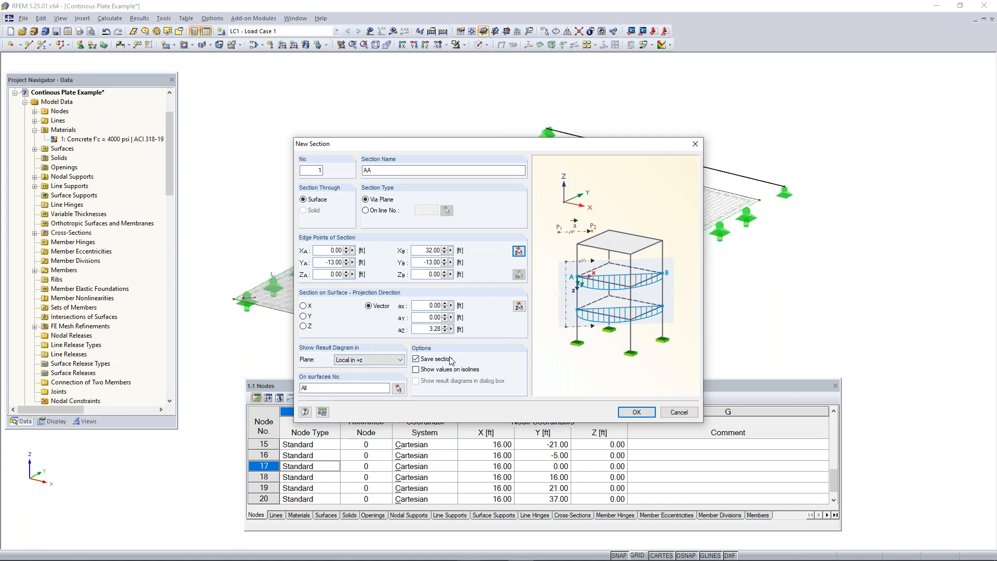
- Create the saved surface section AA via plane, with edge points (0, -13, 0) and (32, -13, 0) ft and vector projection az 3.28 ft
{"action": "left_click", "coordinate": [636, 412]}
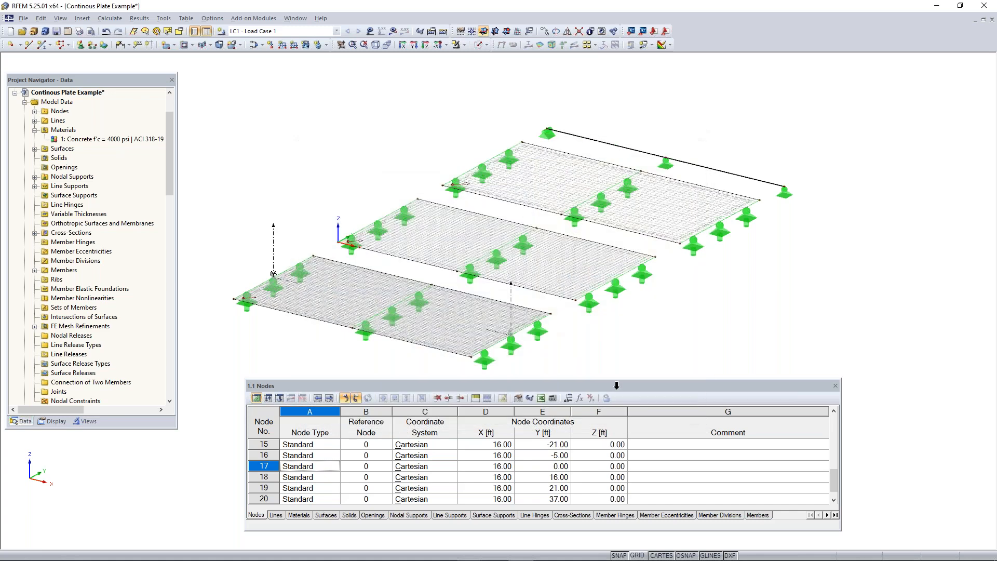
{"action": "middle_click_drag", "start_coordinate": [284, 313], "coordinate": [327, 260]}
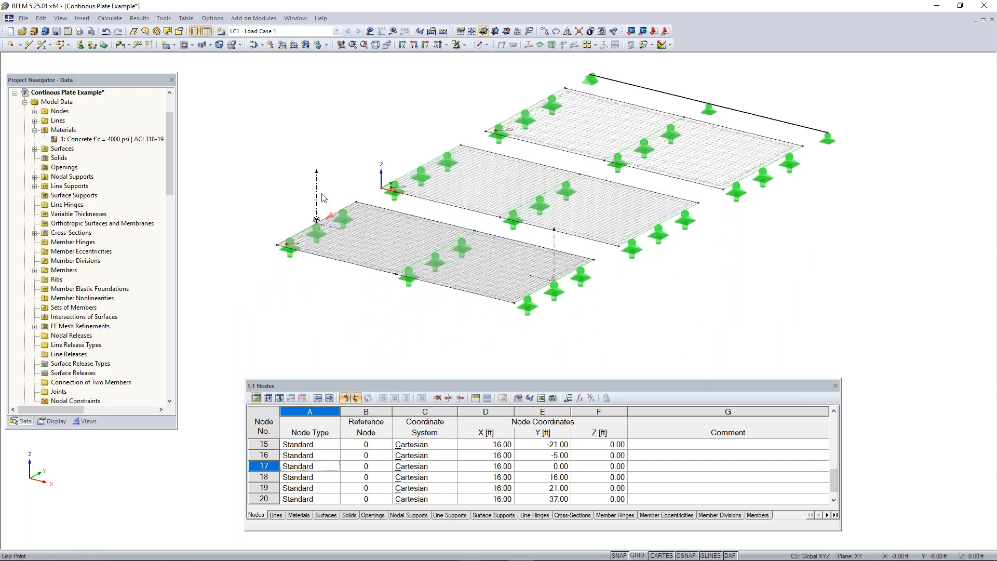
{"action": "scroll", "coordinate": [317, 181], "scroll_direction": "up", "scroll_amount": 3}
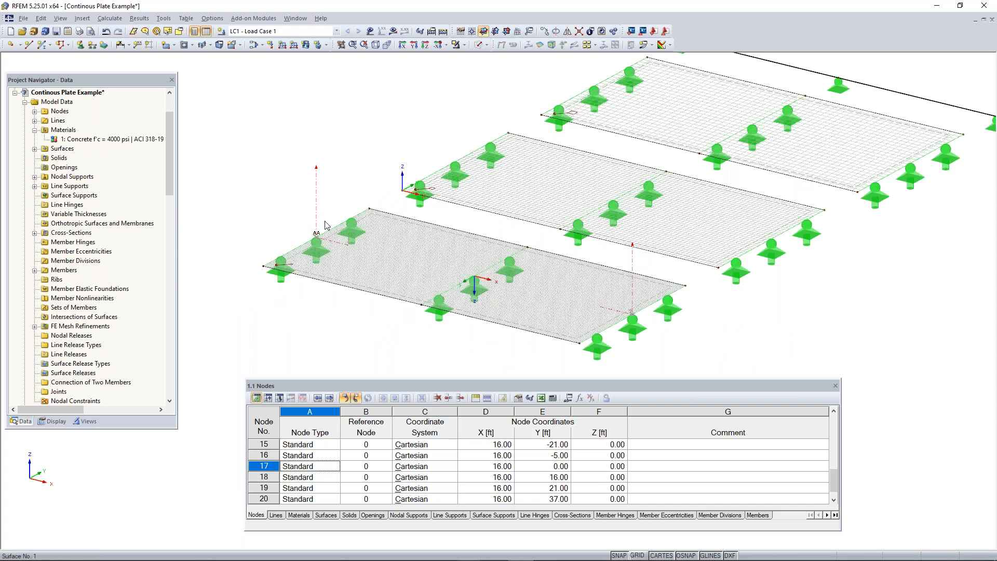
{"action": "scroll", "coordinate": [322, 241], "scroll_direction": "down", "scroll_amount": 2}
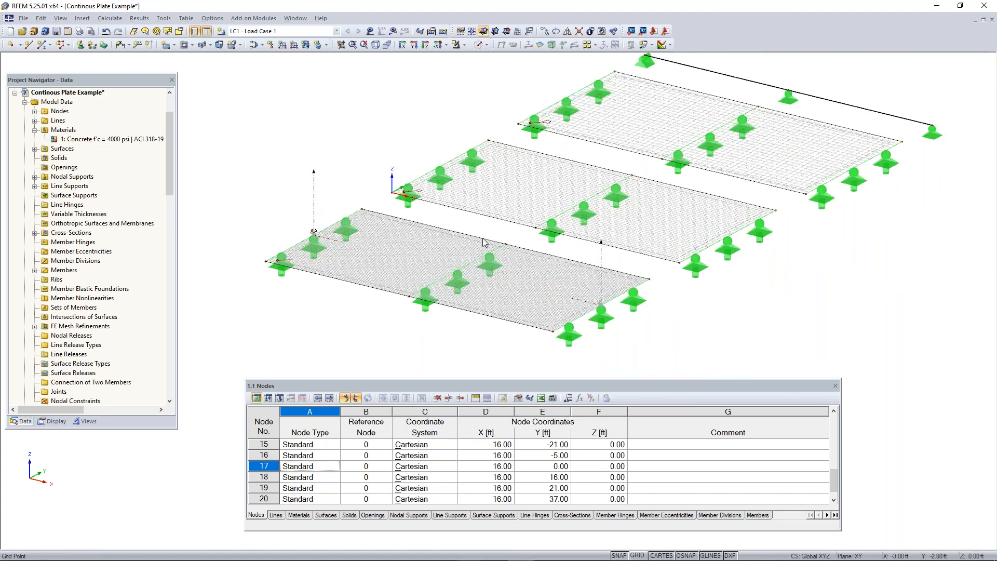
{"action": "middle_click_drag", "start_coordinate": [721, 332], "coordinate": [566, 354]}
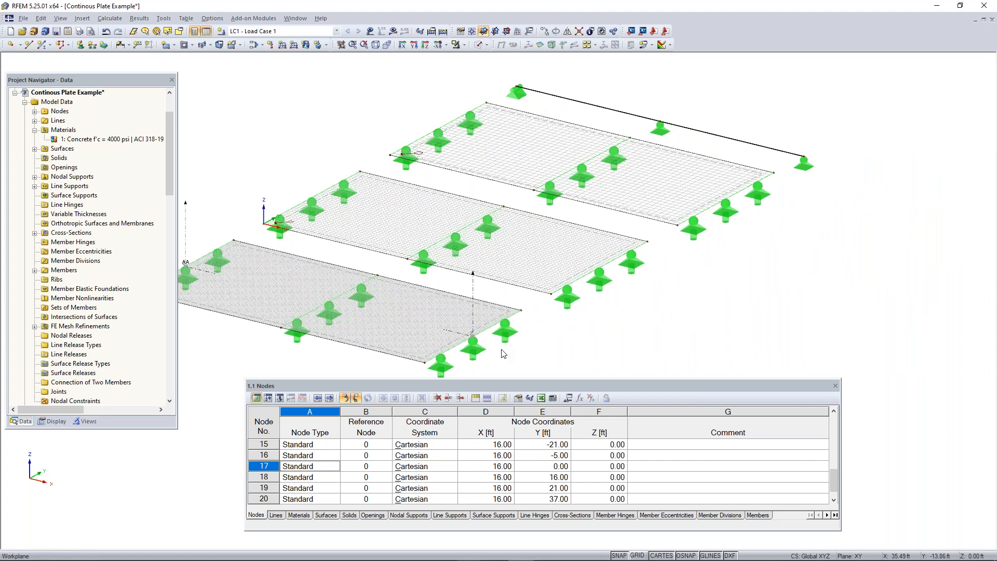
{"action": "middle_click_drag", "start_coordinate": [500, 347], "coordinate": [554, 350]}
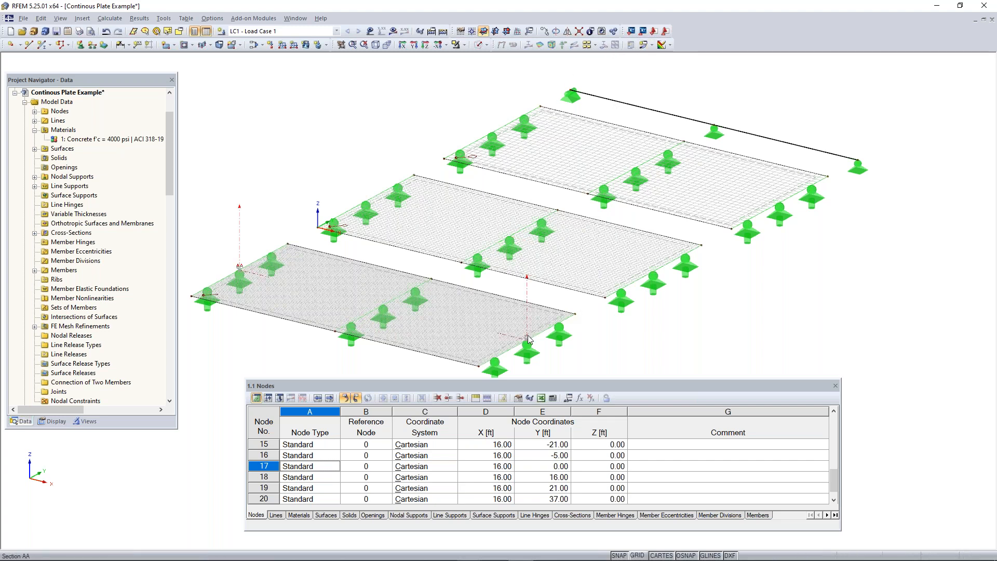
- Try to relocate section AA from the front plate to the middle plate
{"action": "left_click_drag", "start_coordinate": [641, 279], "coordinate": [654, 271]}
{"action": "left_click_drag", "start_coordinate": [655, 262], "coordinate": [529, 341]}
{"action": "key", "text": "ctrl+z"}
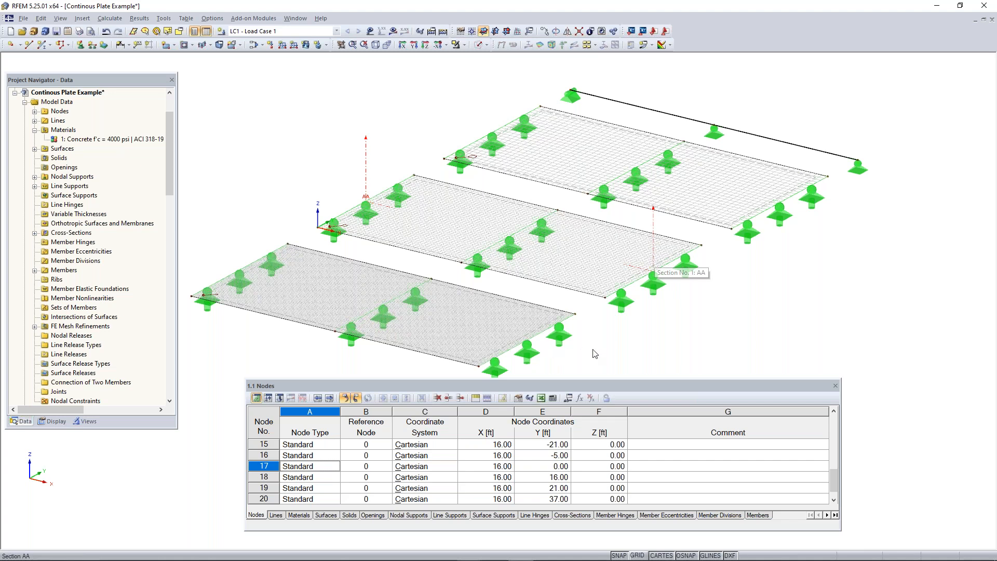
{"action": "key", "text": "ctrl+y"}
{"action": "middle_click_drag", "start_coordinate": [611, 360], "coordinate": [625, 341]}
{"action": "scroll", "coordinate": [549, 304], "scroll_direction": "up", "scroll_amount": 2}
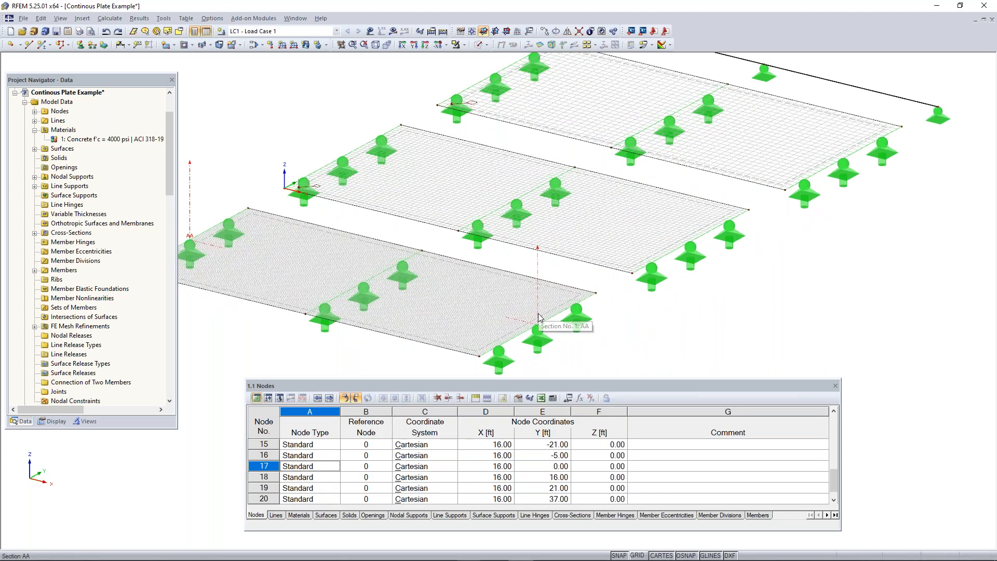
{"action": "left_click_drag", "start_coordinate": [539, 315], "coordinate": [691, 241]}
{"action": "scroll", "coordinate": [707, 271], "scroll_direction": "down", "scroll_amount": 2}
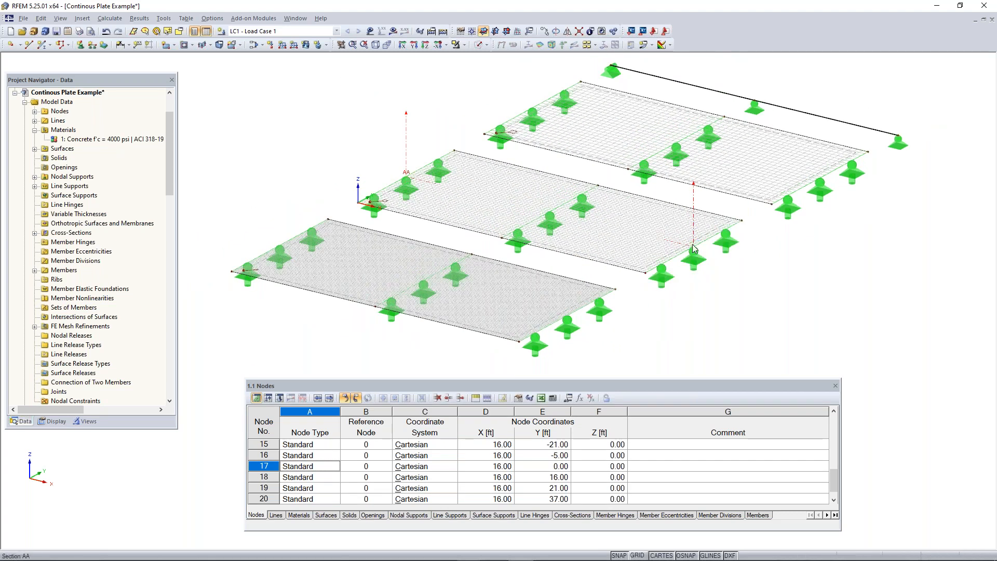
{"action": "scroll", "coordinate": [694, 241], "scroll_direction": "up", "scroll_amount": 2}
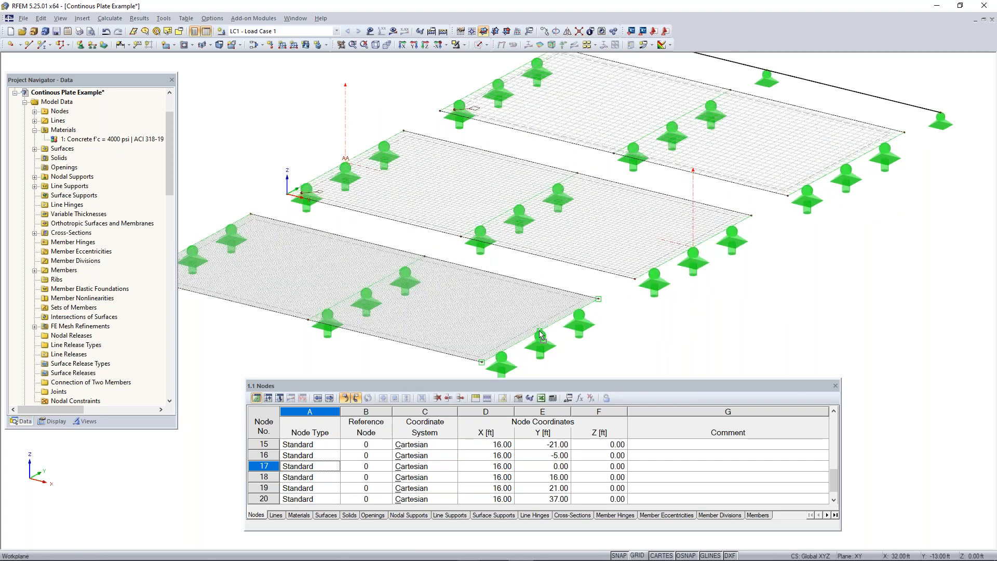
{"action": "left_click_drag", "start_coordinate": [539, 330], "coordinate": [554, 315]}
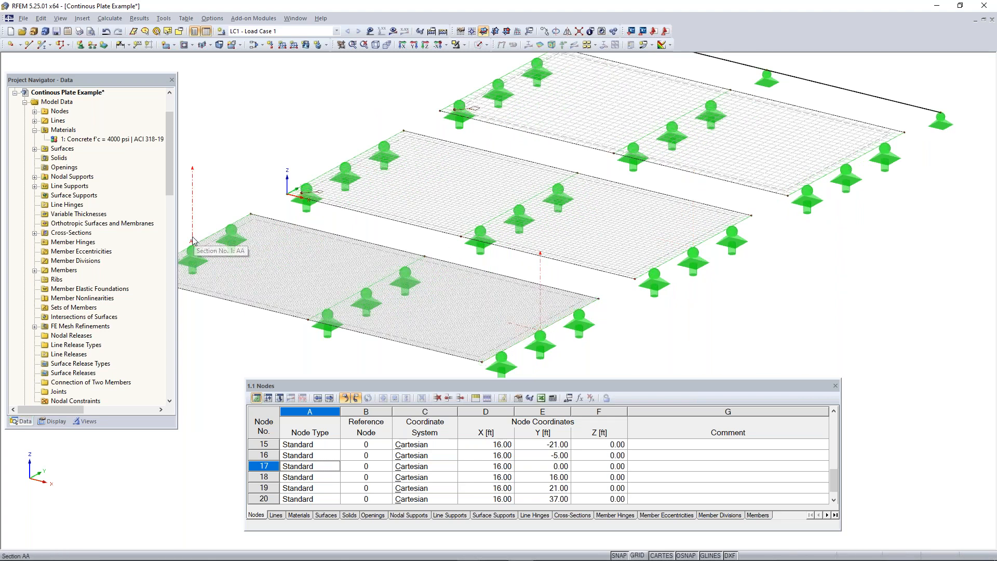
- Copy section AA onto the centreline of the middle plate and onto that of the plate beside the beam
{"action": "left_click_drag", "start_coordinate": [193, 241], "coordinate": [345, 157]}
{"action": "middle_click_drag", "start_coordinate": [821, 301], "coordinate": [711, 335]}
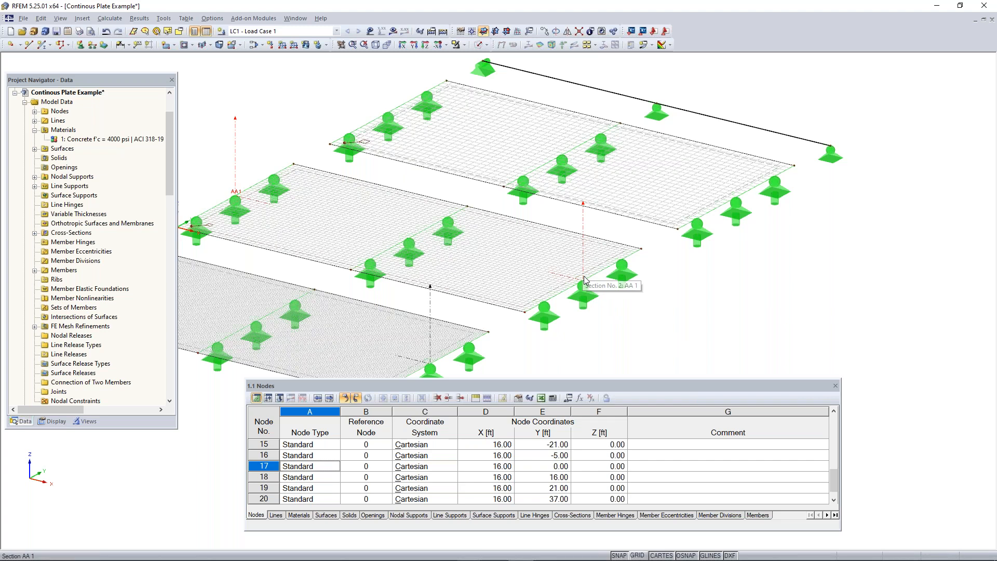
{"action": "left_click_drag", "start_coordinate": [583, 277], "coordinate": [737, 198], "text": "ctrl"}
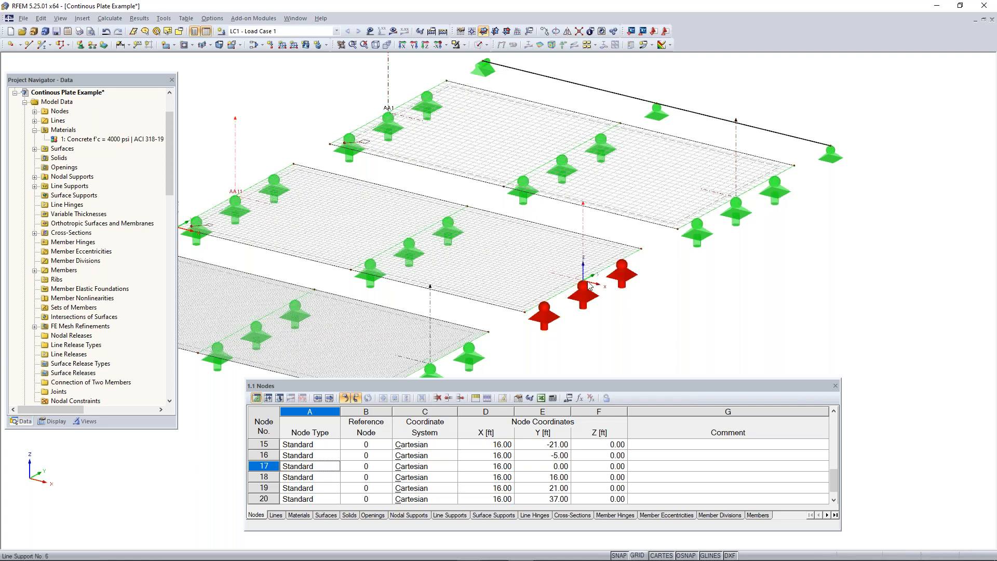
- Rename section 2, on the plate beside the beam, as AB
{"action": "scroll", "coordinate": [693, 328], "scroll_direction": "down", "scroll_amount": 2}
{"action": "middle_click_drag", "start_coordinate": [693, 322], "coordinate": [686, 303]}
{"action": "middle_click_drag", "start_coordinate": [527, 325], "coordinate": [632, 340]}
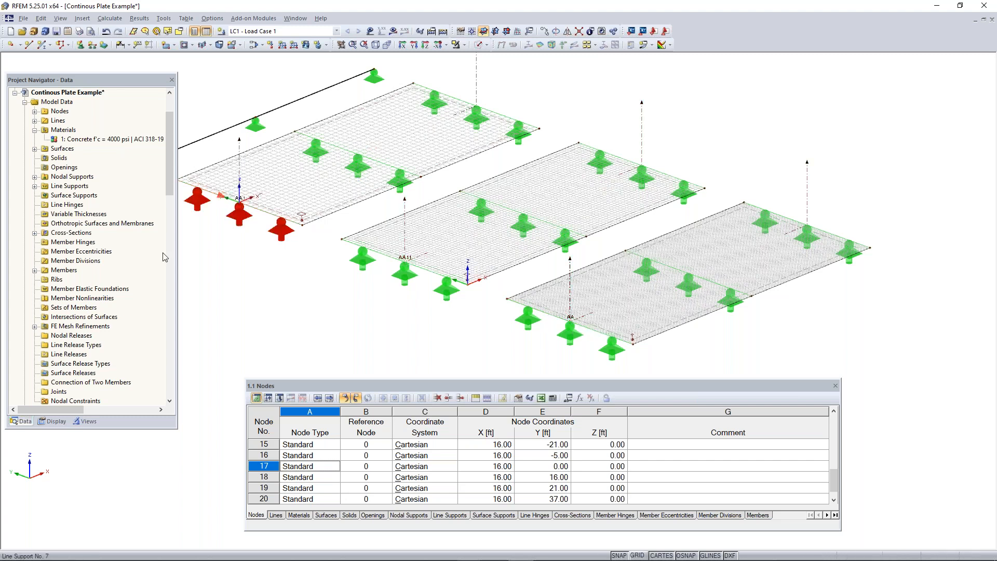
{"action": "scroll", "coordinate": [164, 257], "scroll_direction": "down", "scroll_amount": 7}
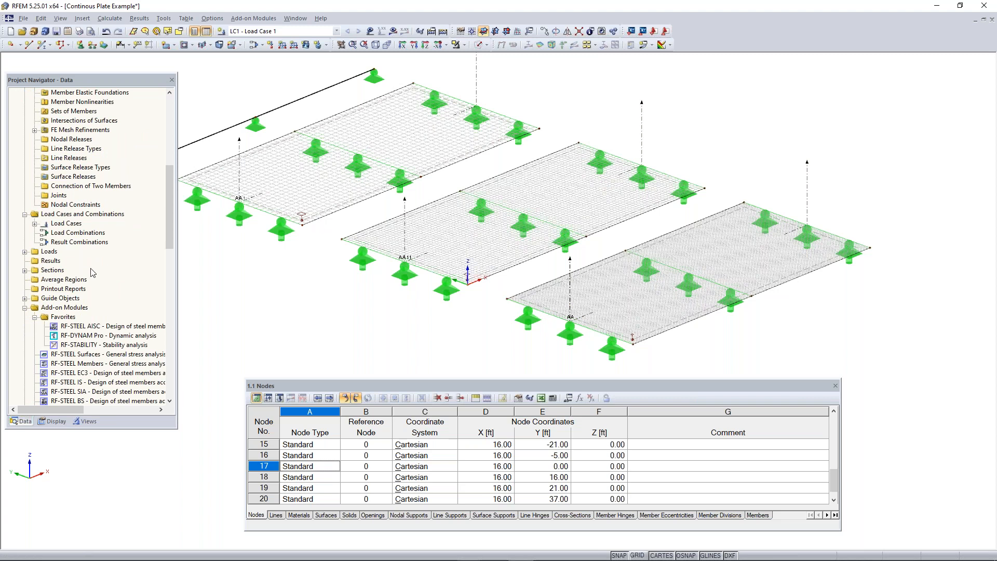
{"action": "right_click", "coordinate": [41, 270]}
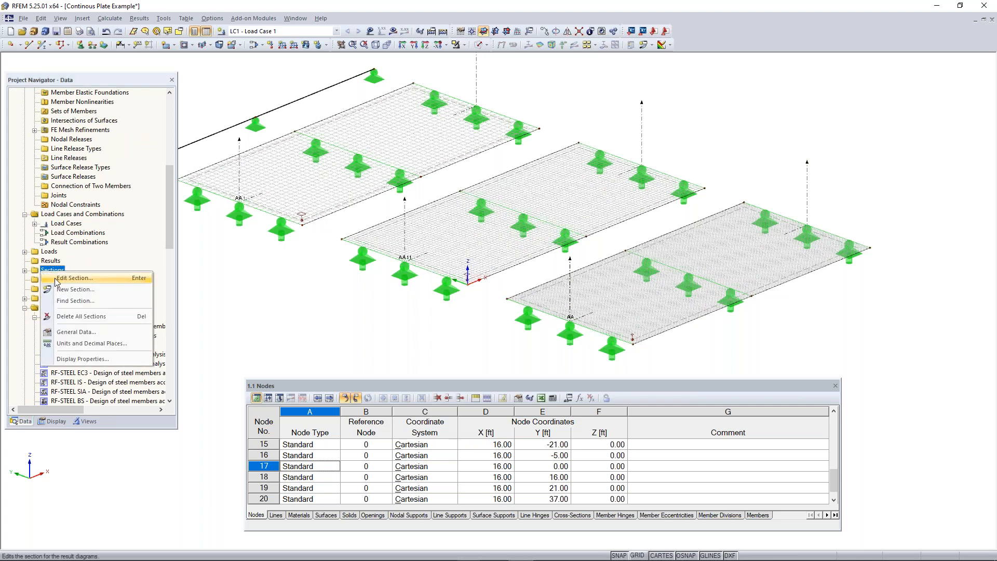
{"action": "left_click", "coordinate": [25, 271]}
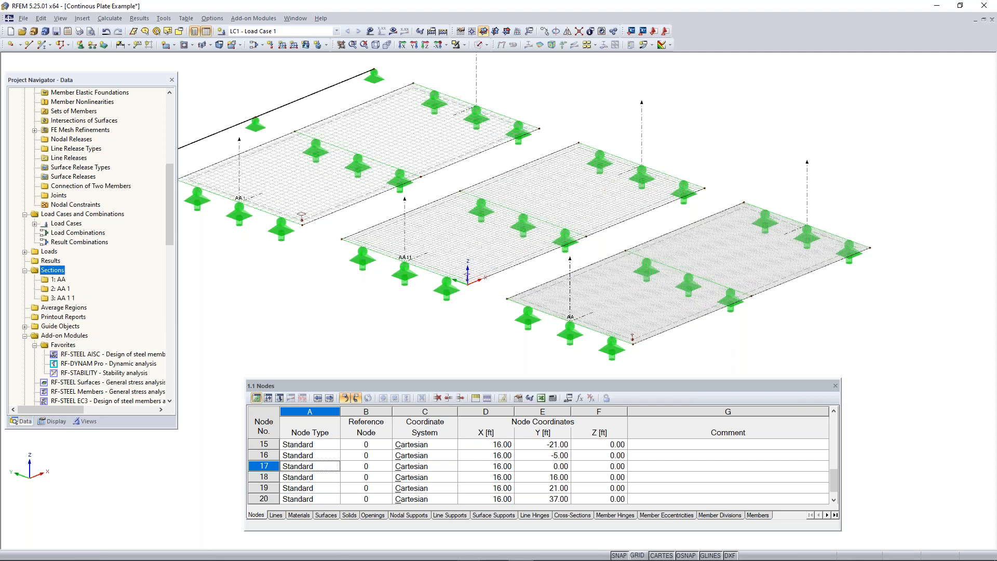
{"action": "left_click", "coordinate": [60, 288]}
{"action": "left_click", "coordinate": [448, 171]}
{"action": "key", "text": "BackSpace"}
{"action": "key", "text": "BackSpace"}
{"action": "key", "text": "BackSpace"}
{"action": "type", "text": "B"}
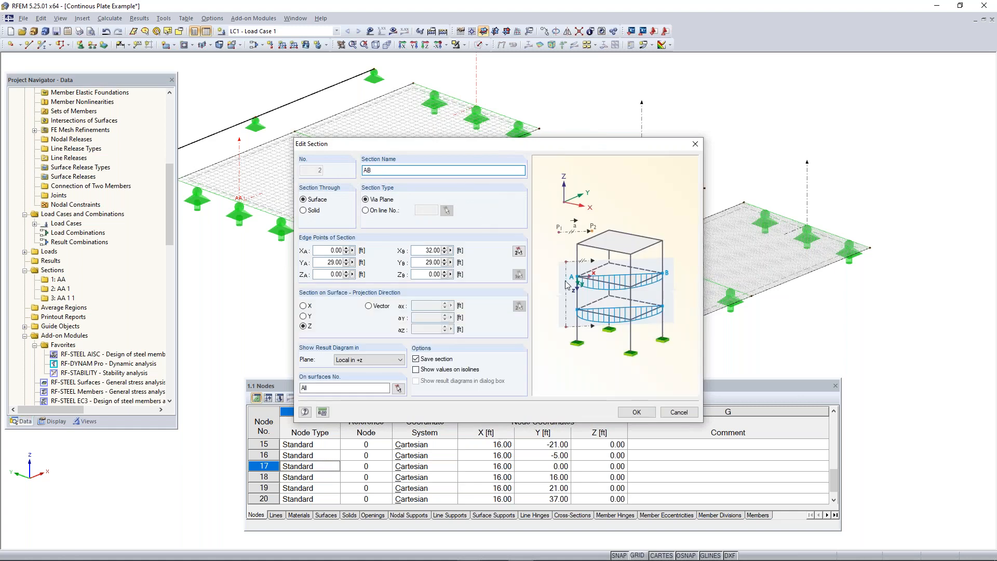
{"action": "left_click", "coordinate": [634, 413]}
- Rename section 3, on the middle plate, as AC
{"action": "left_click", "coordinate": [63, 299]}
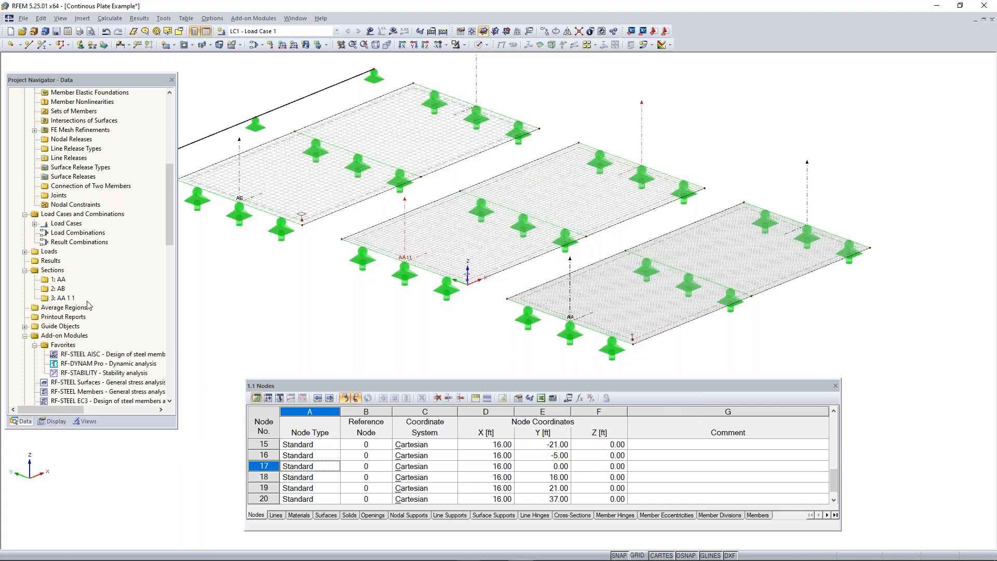
{"action": "double_click", "coordinate": [62, 300]}
{"action": "key", "text": "End"}
{"action": "key", "text": "BackSpace"}
{"action": "key", "text": "BackSpace"}
{"action": "key", "text": "BackSpace"}
{"action": "type", "text": "C"}
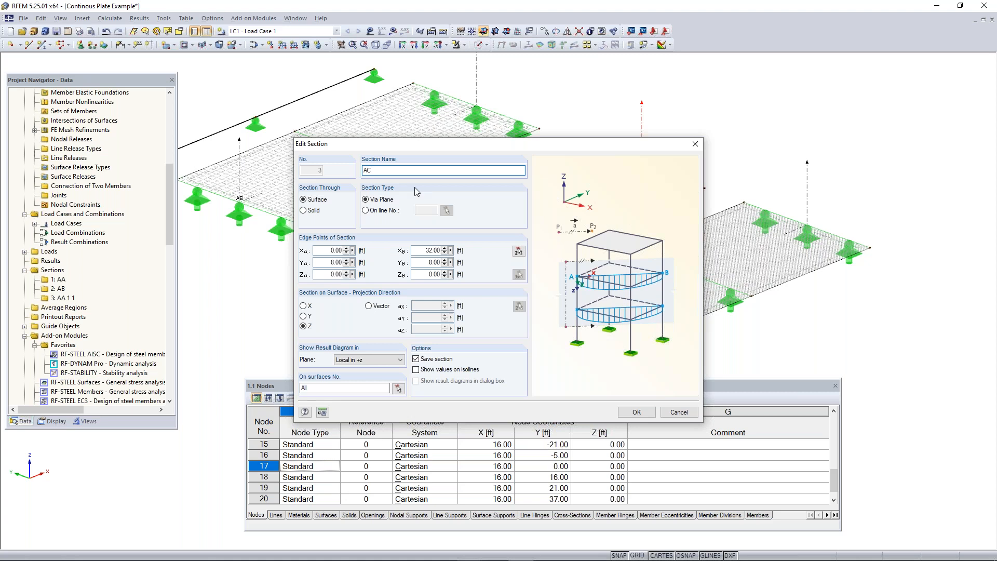
{"action": "left_click", "coordinate": [639, 412]}
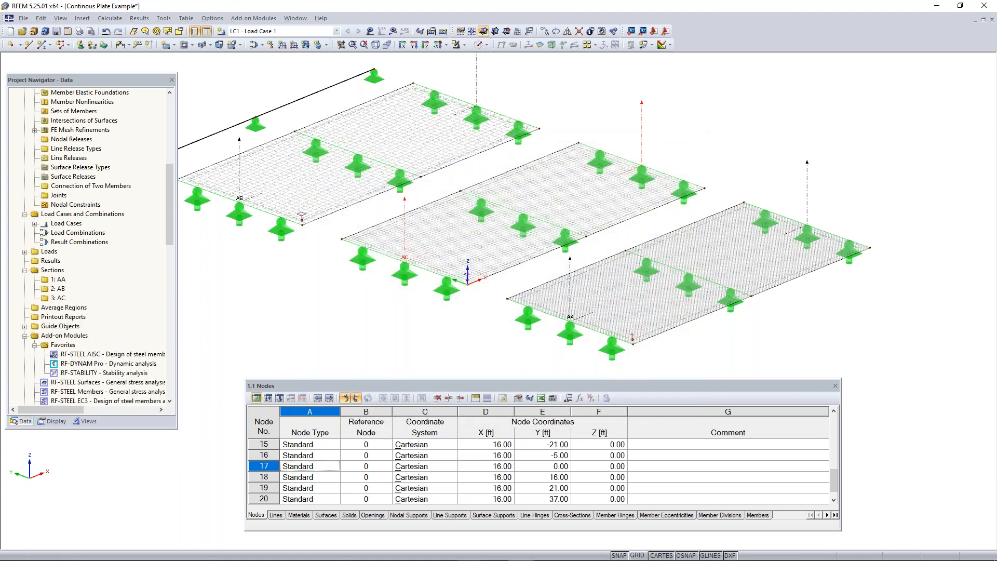
- Display the whole model as transparent solids instead of wireframe
{"action": "scroll", "coordinate": [401, 303], "scroll_direction": "down", "scroll_amount": 1}
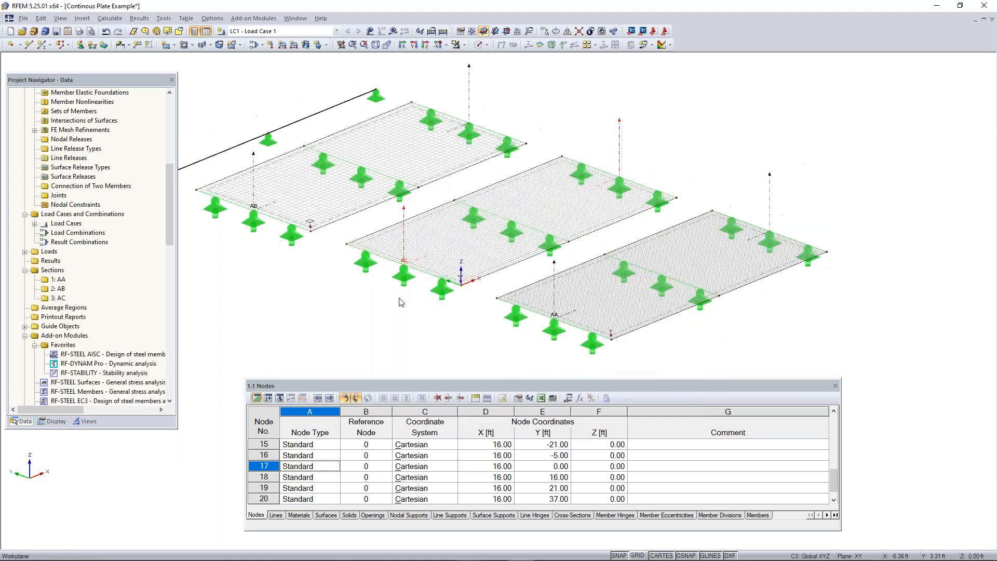
{"action": "scroll", "coordinate": [401, 302], "scroll_direction": "down", "scroll_amount": 2}
{"action": "middle_click_drag", "start_coordinate": [806, 238], "coordinate": [461, 167], "text": "ctrl"}
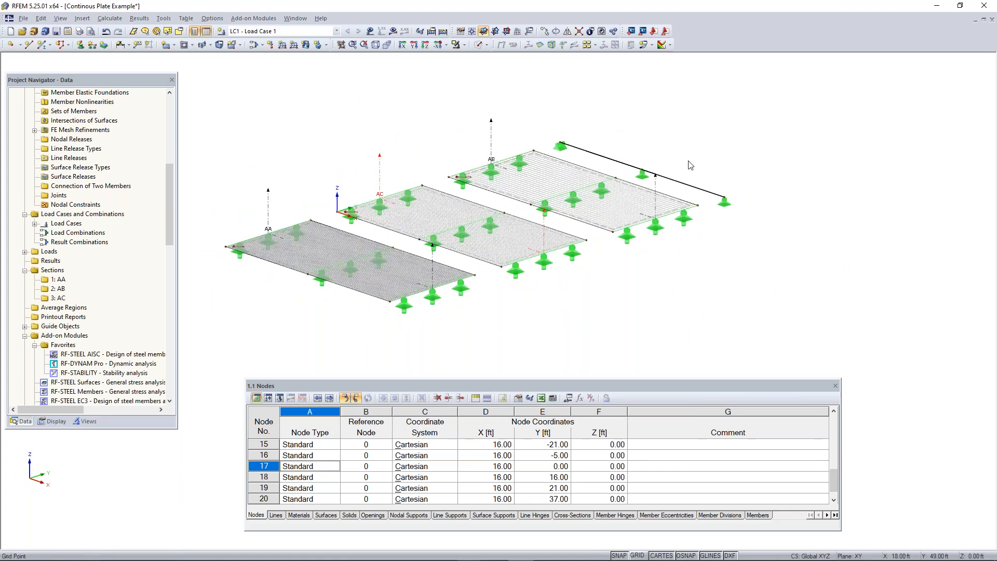
{"action": "left_click", "coordinate": [479, 45]}
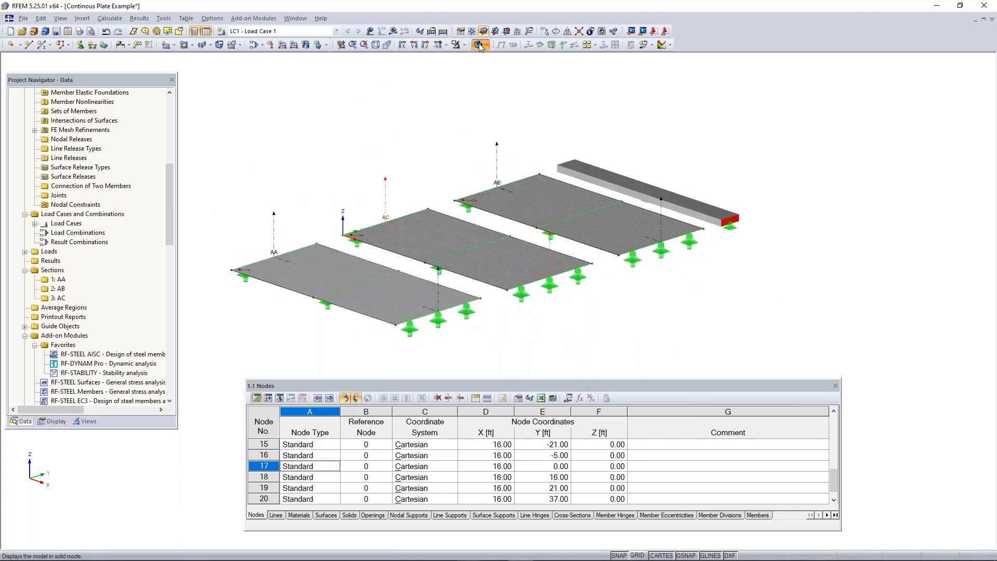
{"action": "left_click", "coordinate": [479, 46]}
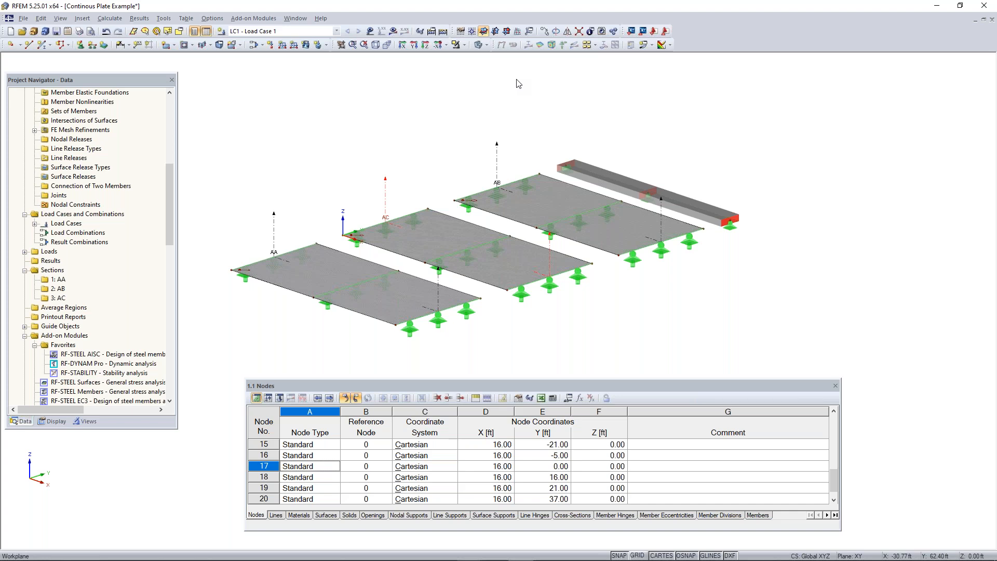
- Switch to the PowerPoint presentation and advance to the Any Questions slide
{"action": "key", "text": "super"}
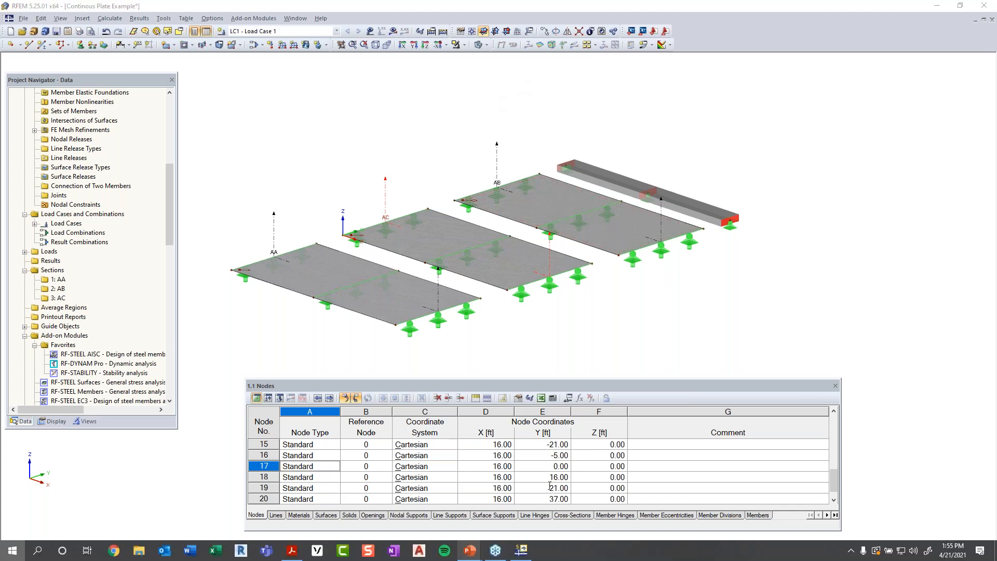
{"action": "mouse_move", "coordinate": [474, 552]}
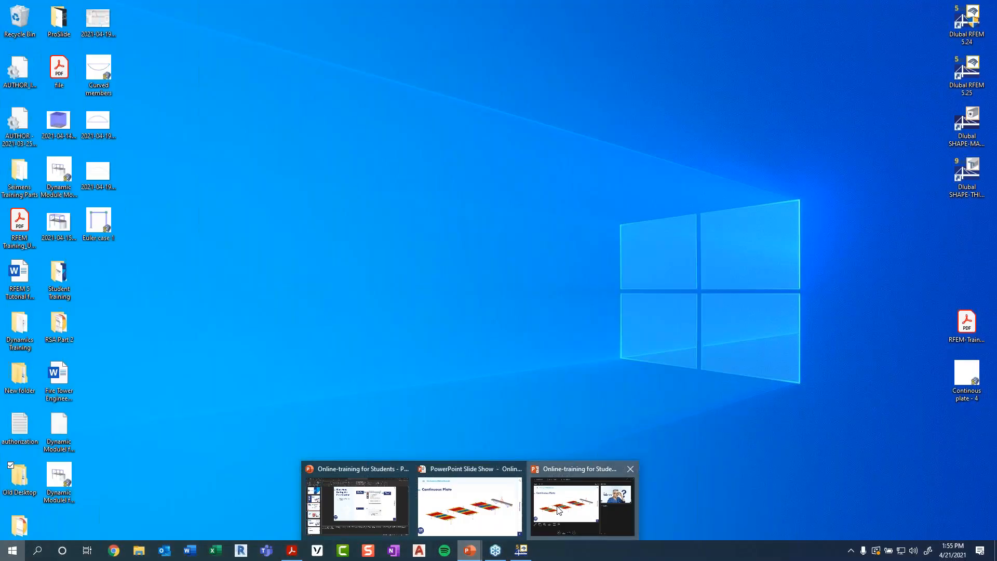
{"action": "left_click", "coordinate": [581, 506]}
{"action": "left_click", "coordinate": [613, 426]}
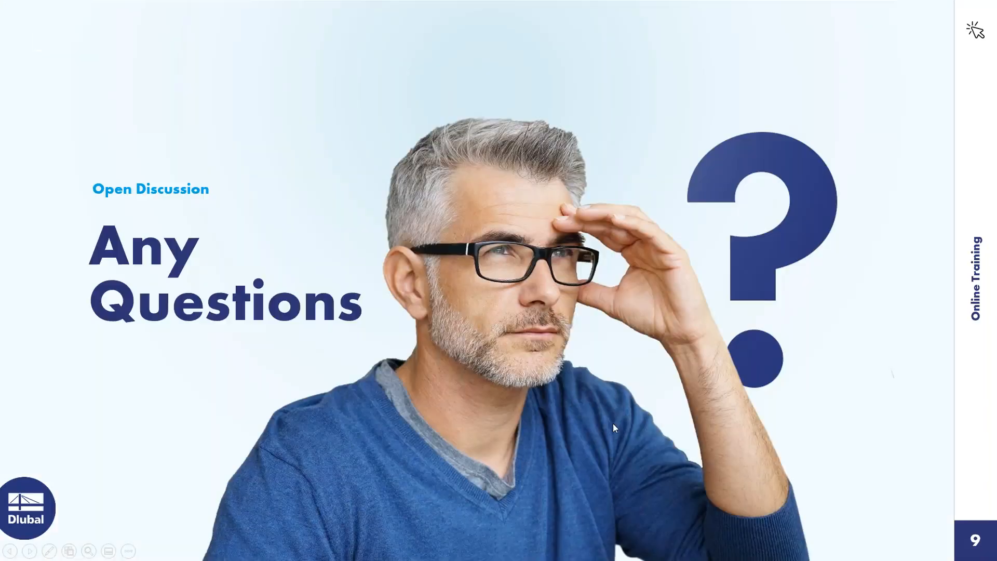
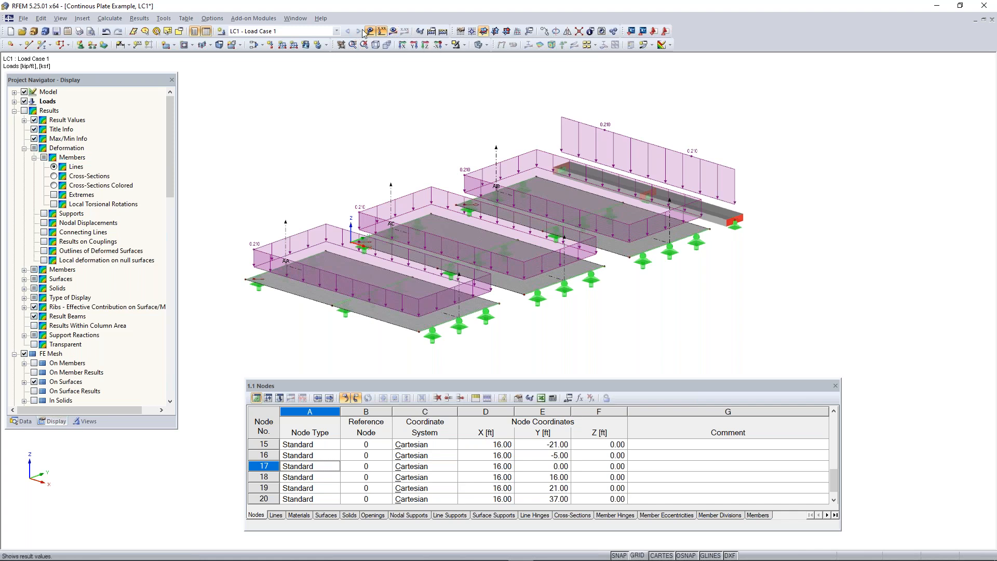
- Calculate LC1 - Load Case 1 and display its results
{"action": "left_click", "coordinate": [337, 32]}
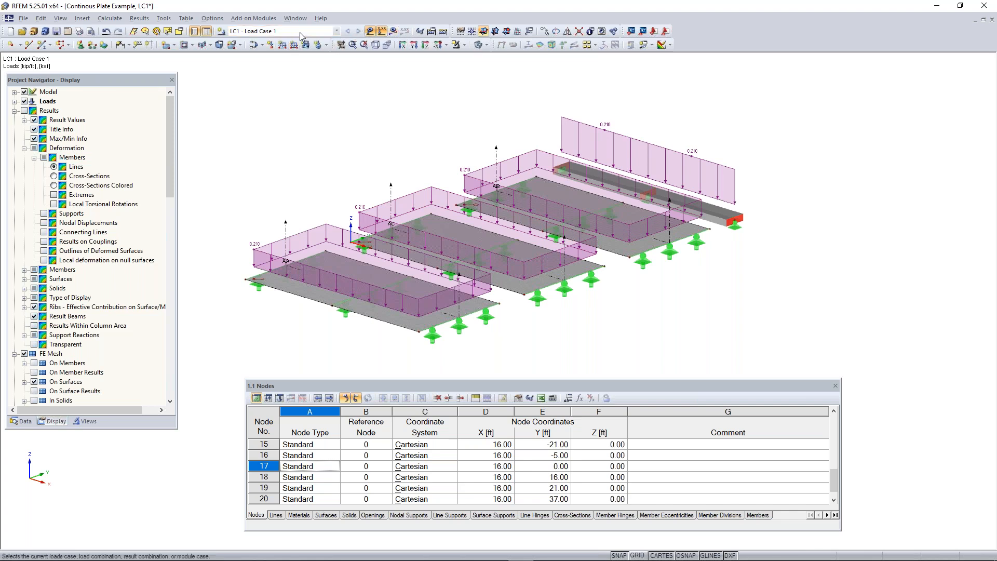
{"action": "left_click", "coordinate": [306, 34]}
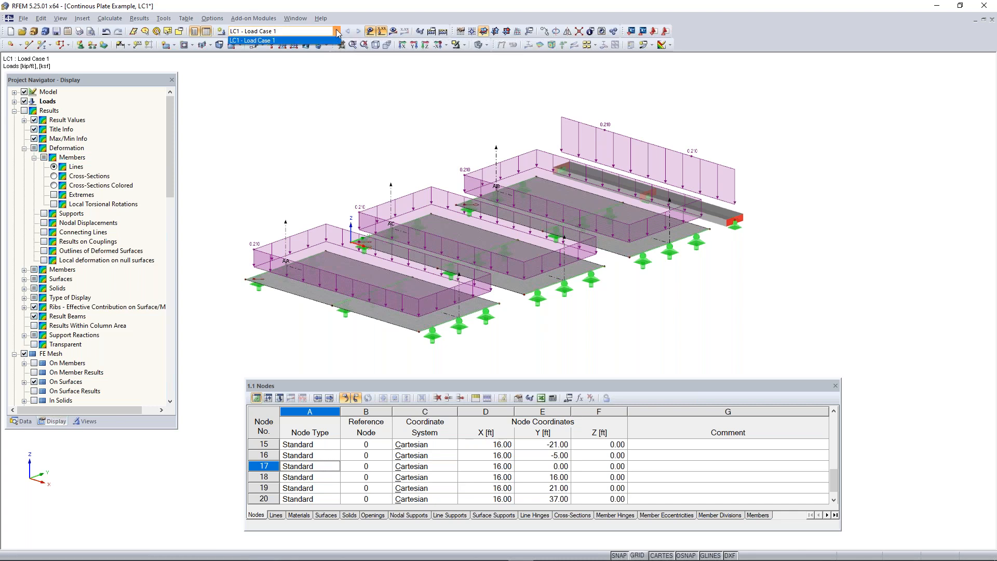
{"action": "left_click", "coordinate": [394, 35]}
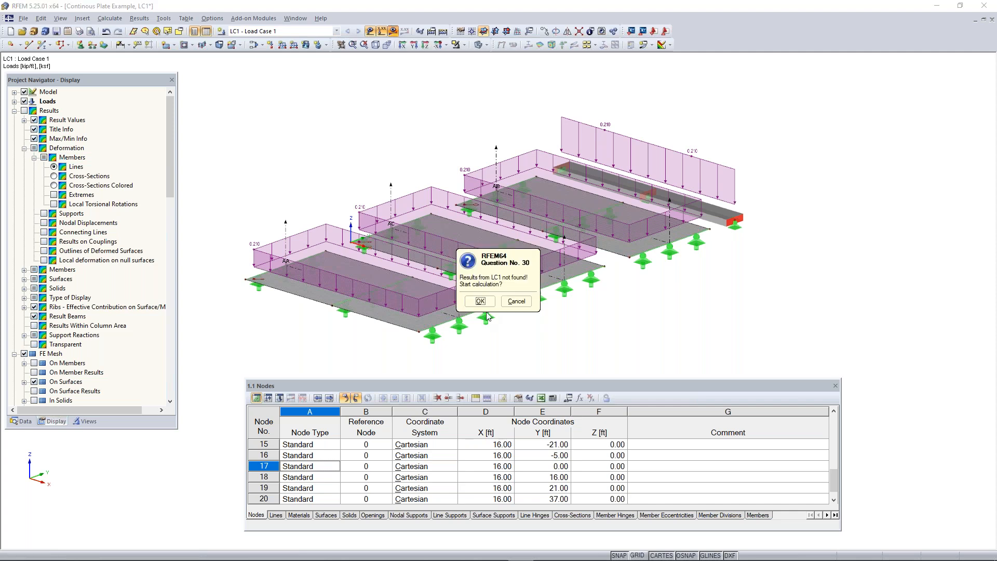
{"action": "left_click", "coordinate": [480, 301]}
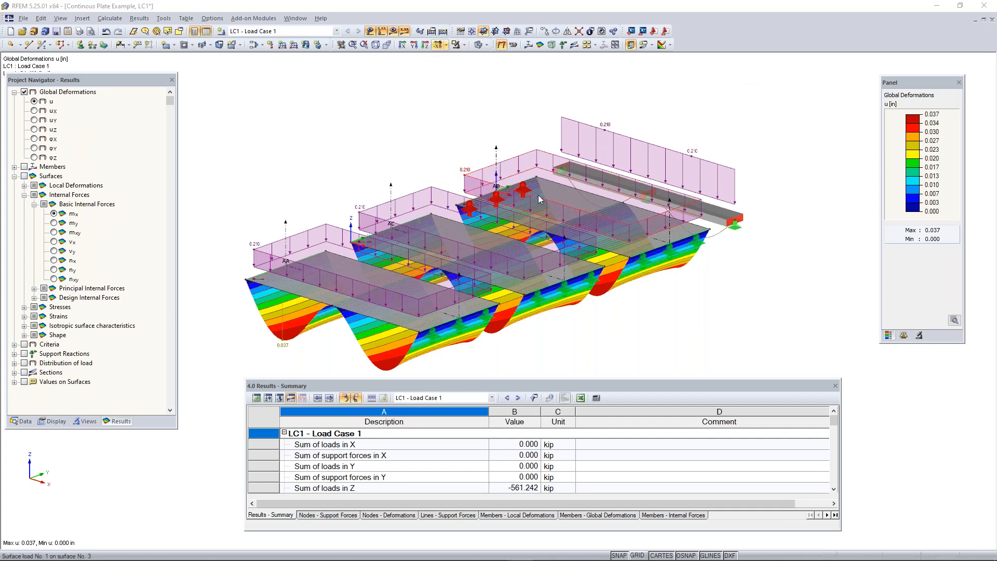
- Hide the loads in the global deformation view of the plates and beam
{"action": "middle_click_drag", "start_coordinate": [642, 310], "coordinate": [668, 295], "text": "ctrl"}
{"action": "left_click", "coordinate": [381, 31]}
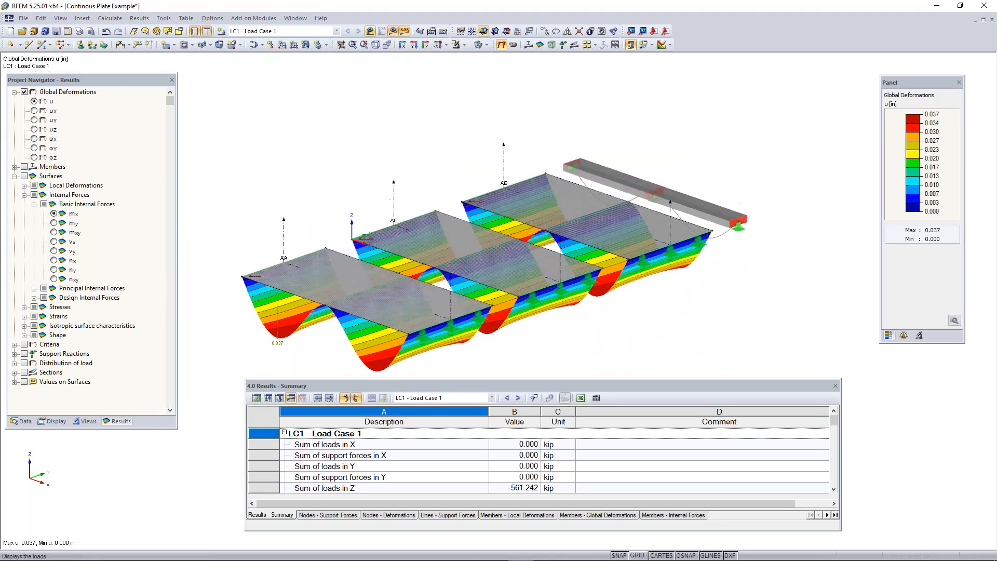
{"action": "middle_click_drag", "start_coordinate": [454, 173], "coordinate": [463, 127]}
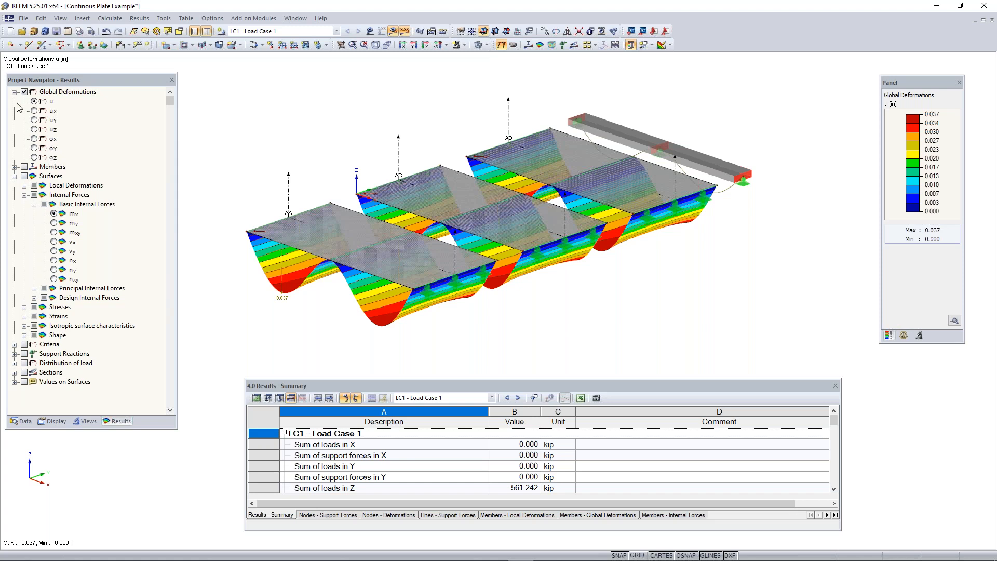
- Move the colour scale panel closer to the deformed model and view the beam side of the plates
{"action": "middle_click_drag", "start_coordinate": [362, 337], "coordinate": [305, 299], "text": "ctrl"}
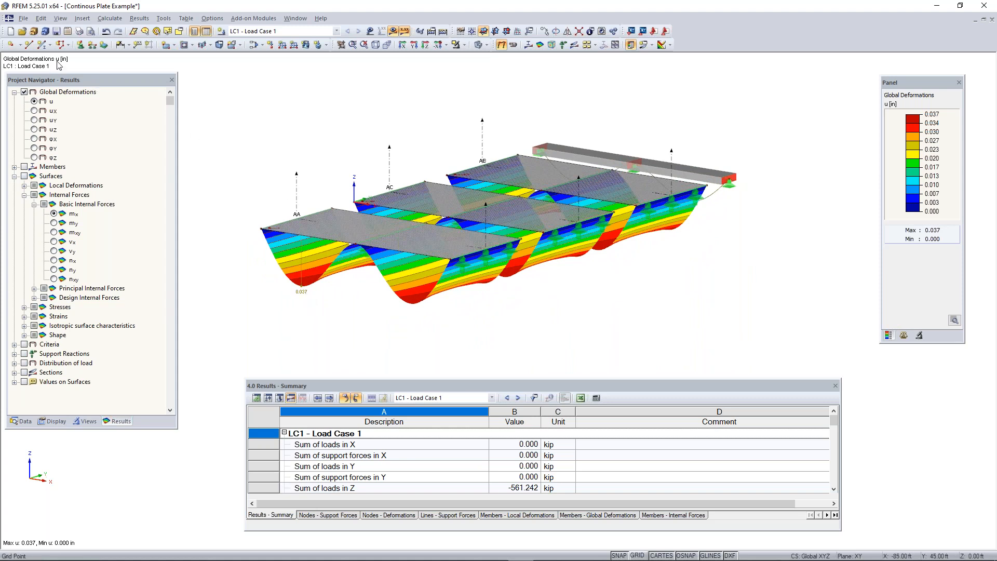
{"action": "left_click_drag", "start_coordinate": [923, 83], "coordinate": [848, 108]}
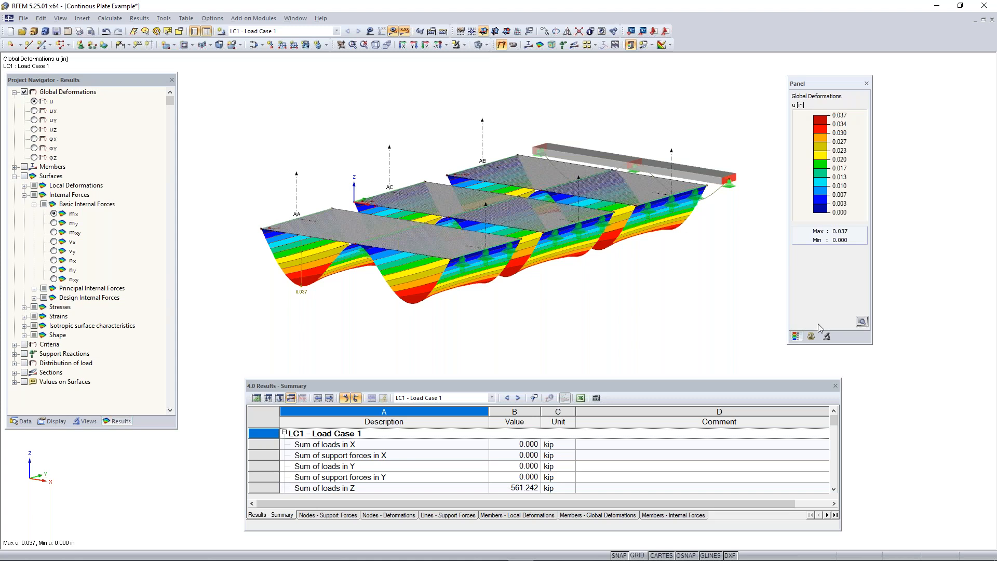
{"action": "middle_click_drag", "start_coordinate": [727, 240], "coordinate": [400, 265], "text": "ctrl"}
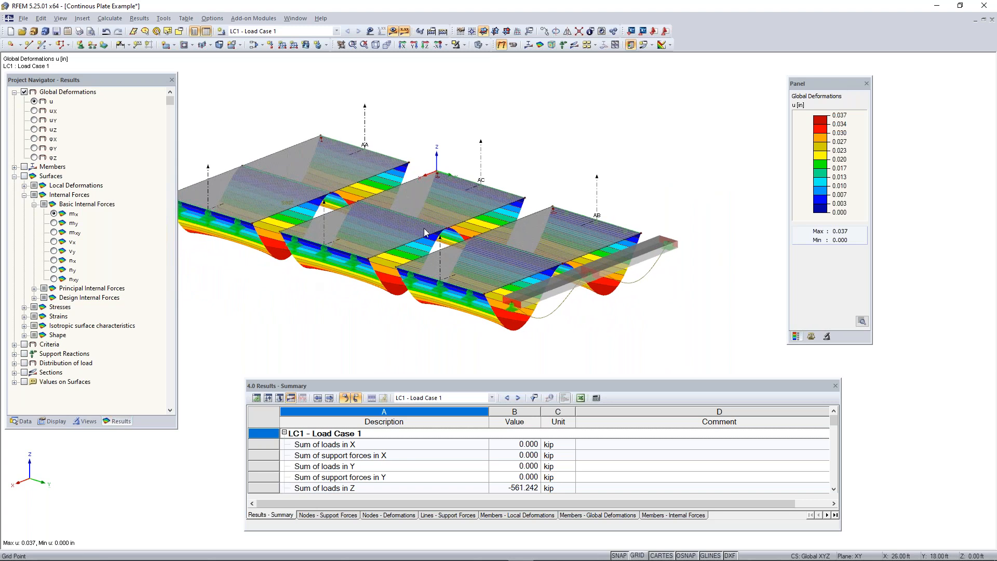
- Set the member deformation display to Cross-Sections Colored
{"action": "scroll", "coordinate": [405, 262], "scroll_direction": "up", "scroll_amount": 5}
{"action": "middle_click_drag", "start_coordinate": [473, 266], "coordinate": [462, 183], "text": "ctrl"}
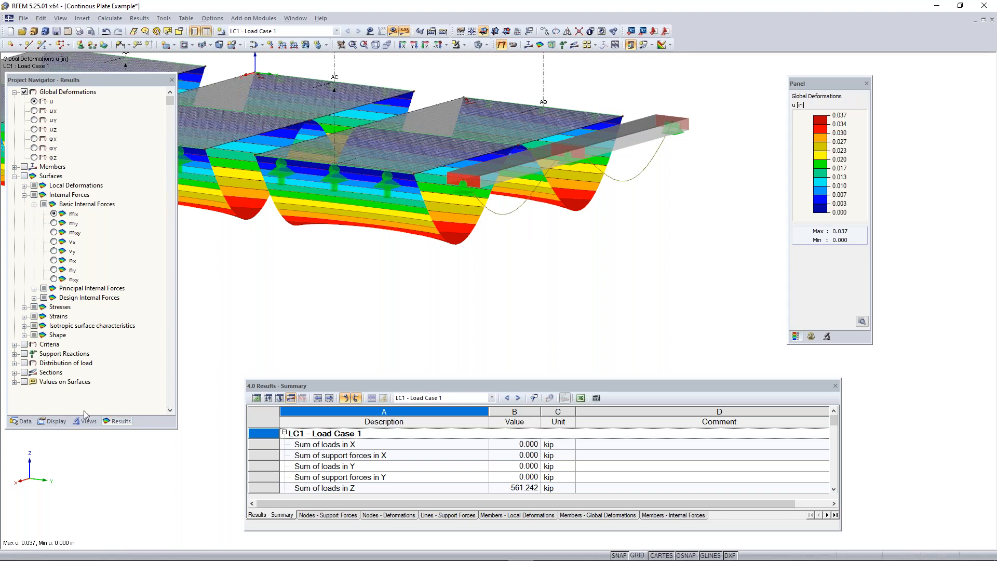
{"action": "left_click", "coordinate": [55, 422]}
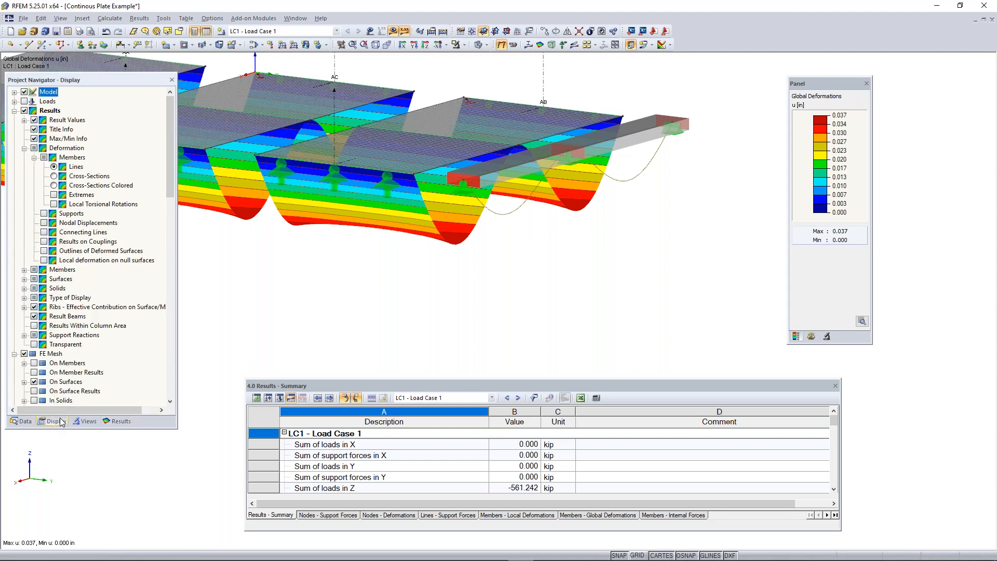
{"action": "scroll", "coordinate": [59, 253], "scroll_direction": "down", "scroll_amount": 5}
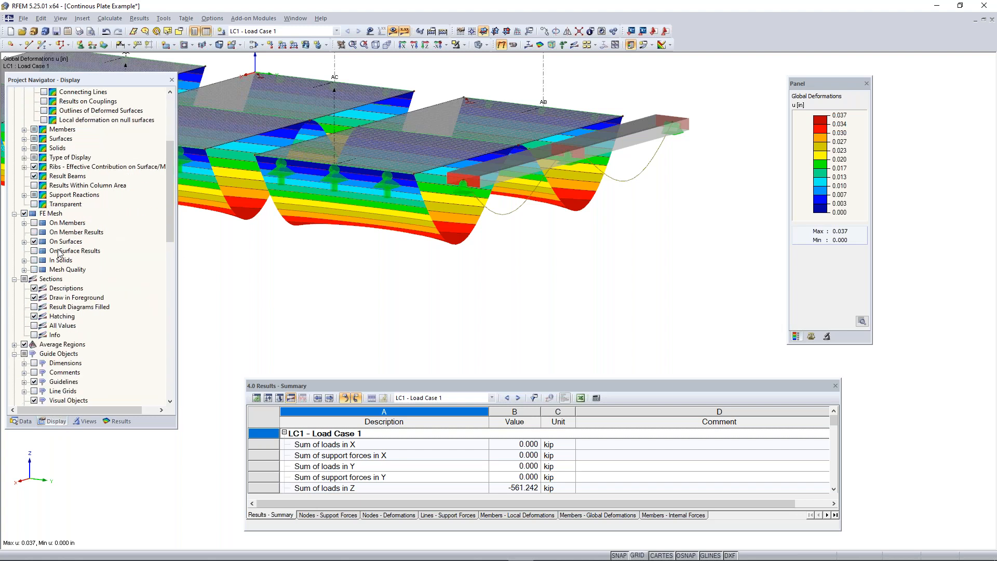
{"action": "scroll", "coordinate": [58, 253], "scroll_direction": "down", "scroll_amount": 3}
{"action": "scroll", "coordinate": [58, 253], "scroll_direction": "up", "scroll_amount": 8}
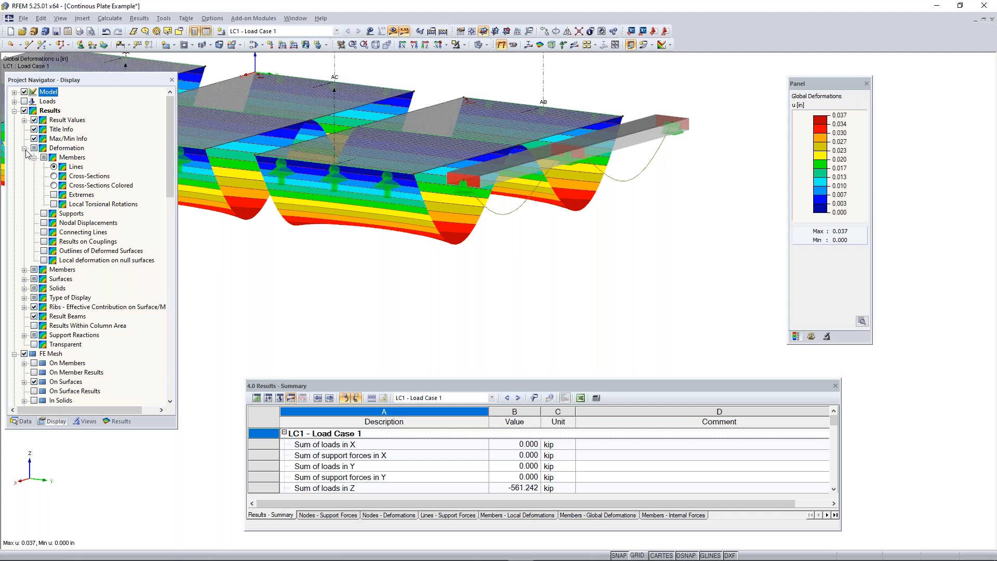
{"action": "left_click", "coordinate": [55, 151]}
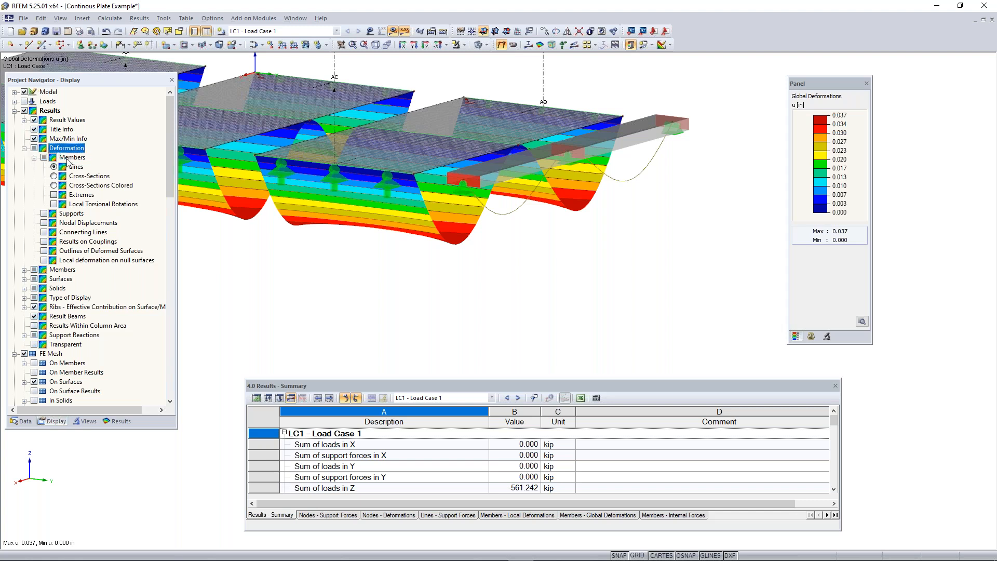
{"action": "left_click", "coordinate": [69, 158]}
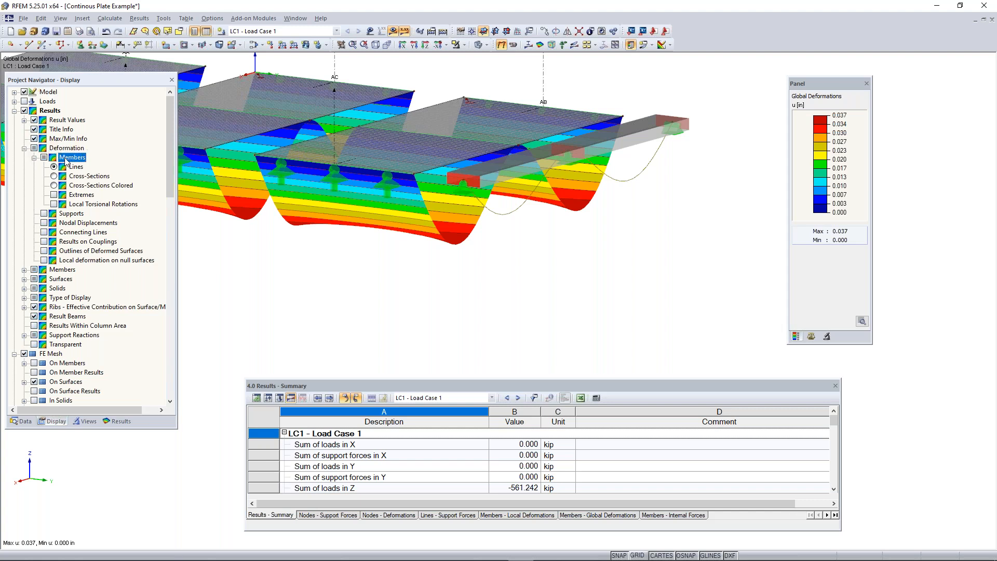
{"action": "left_click", "coordinate": [54, 186]}
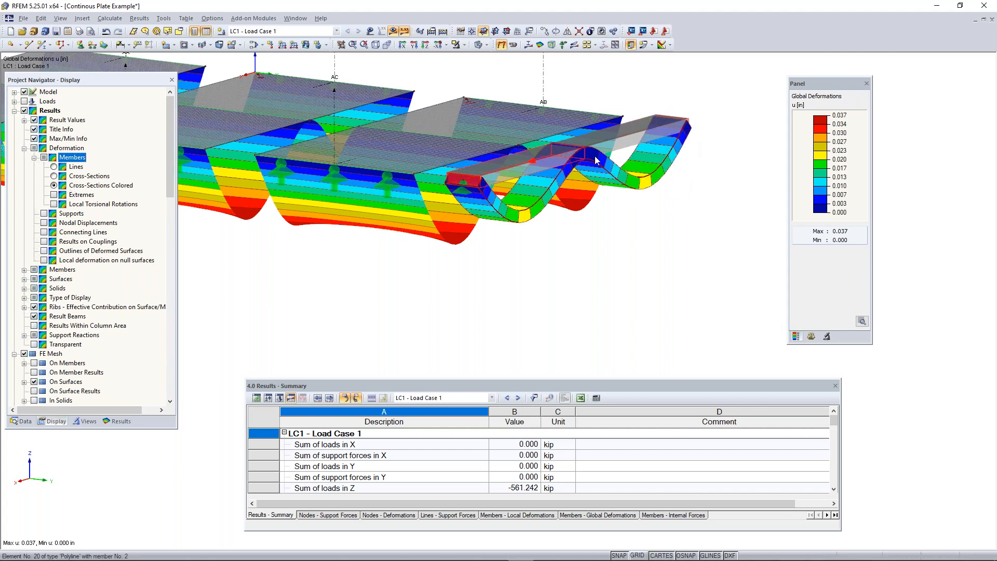
- Examine the coloured deformation of the beam alongside the three plates from the opposite side
{"action": "middle_click_drag", "start_coordinate": [347, 270], "coordinate": [785, 306], "text": "ctrl"}
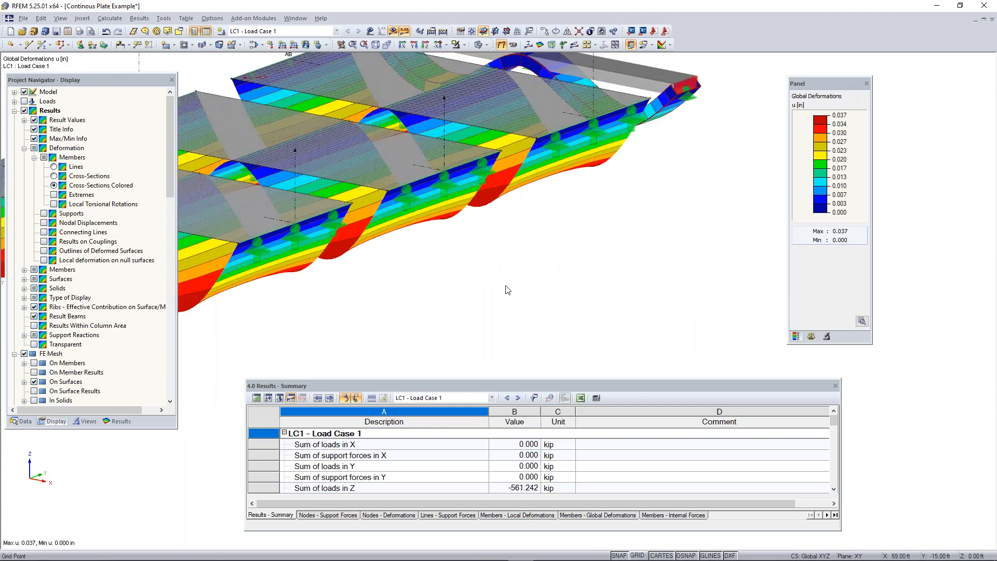
{"action": "scroll", "coordinate": [505, 287], "scroll_direction": "down", "scroll_amount": 2}
{"action": "mouse_move", "coordinate": [486, 303]}
{"action": "middle_mouse_down", "text": "ctrl"}
{"action": "mouse_move", "coordinate": [646, 239]}
{"action": "mouse_move", "coordinate": [480, 293]}
{"action": "middle_mouse_up", "text": "ctrl"}
{"action": "middle_click_drag", "start_coordinate": [379, 325], "coordinate": [485, 304]}
{"action": "right_click", "coordinate": [485, 304]}
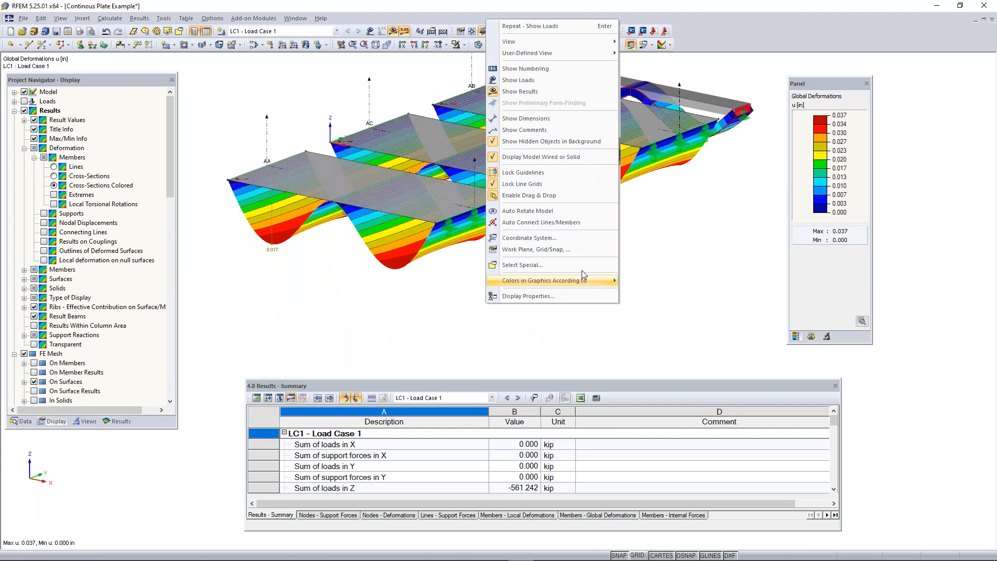
{"action": "left_click", "coordinate": [678, 248]}
{"action": "middle_click_drag", "start_coordinate": [626, 221], "coordinate": [587, 257]}
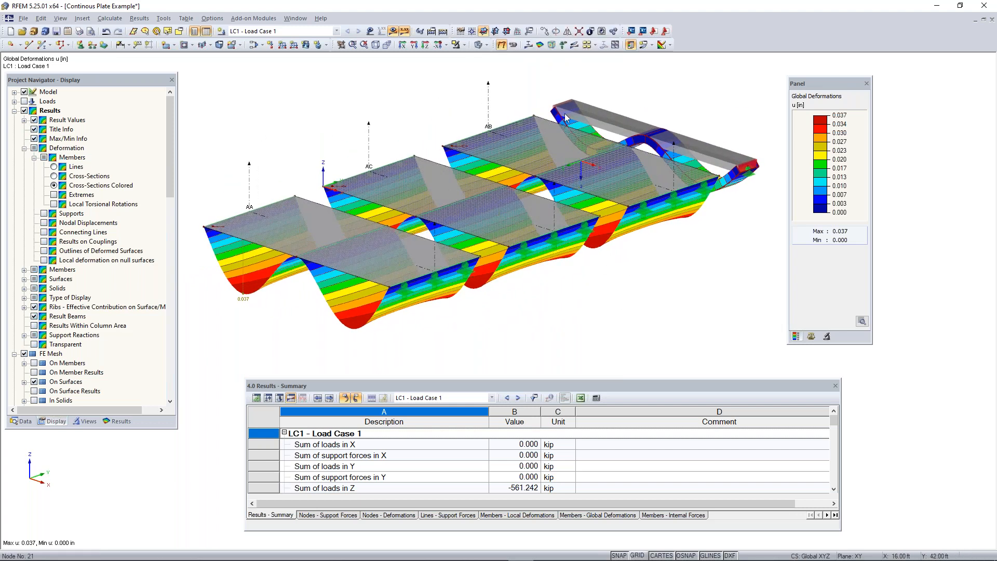
- Hide the global deformations and display the member results, showing the moment My diagram on the beam
{"action": "left_click", "coordinate": [14, 111]}
{"action": "left_click", "coordinate": [123, 422]}
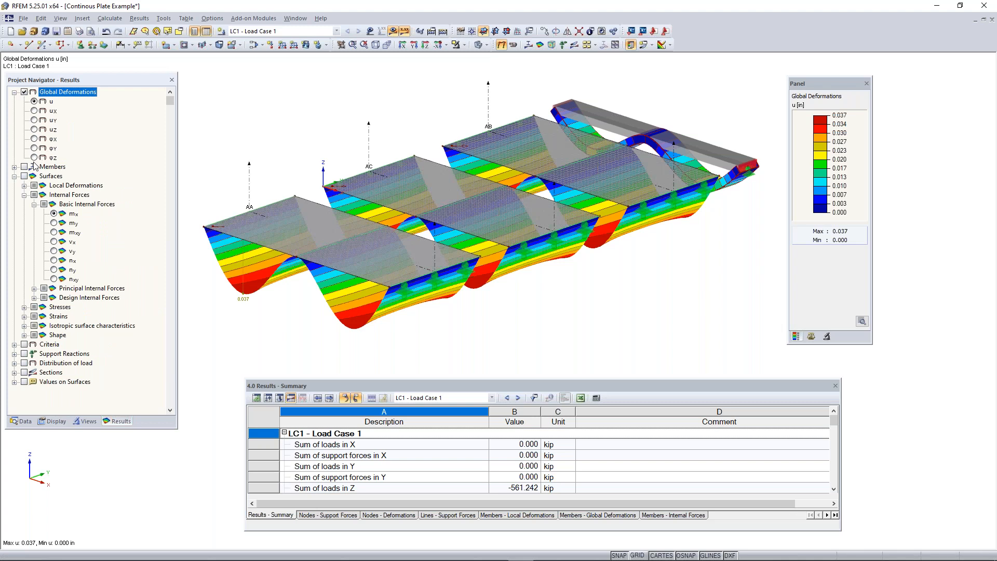
{"action": "left_click", "coordinate": [25, 92]}
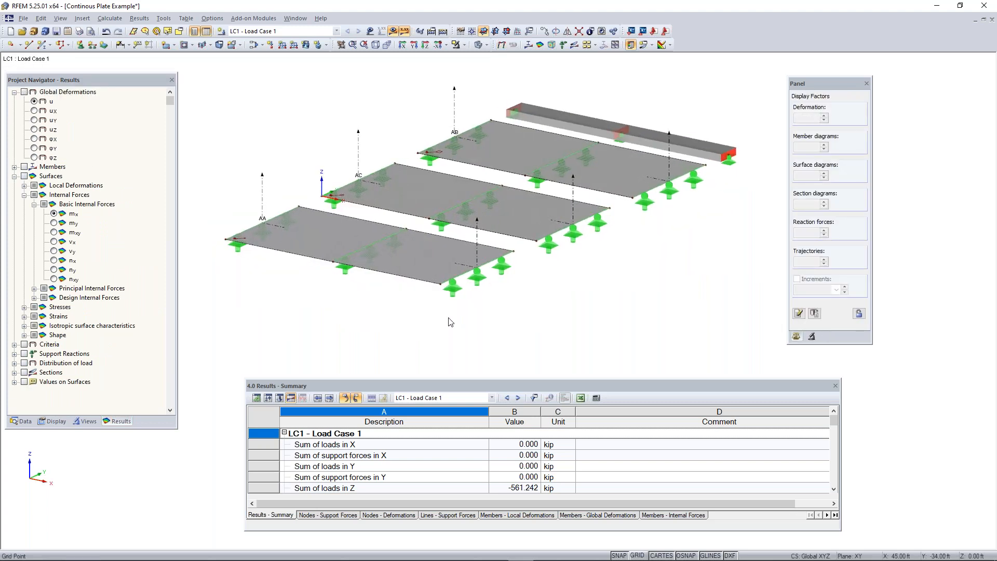
{"action": "left_click", "coordinate": [23, 166]}
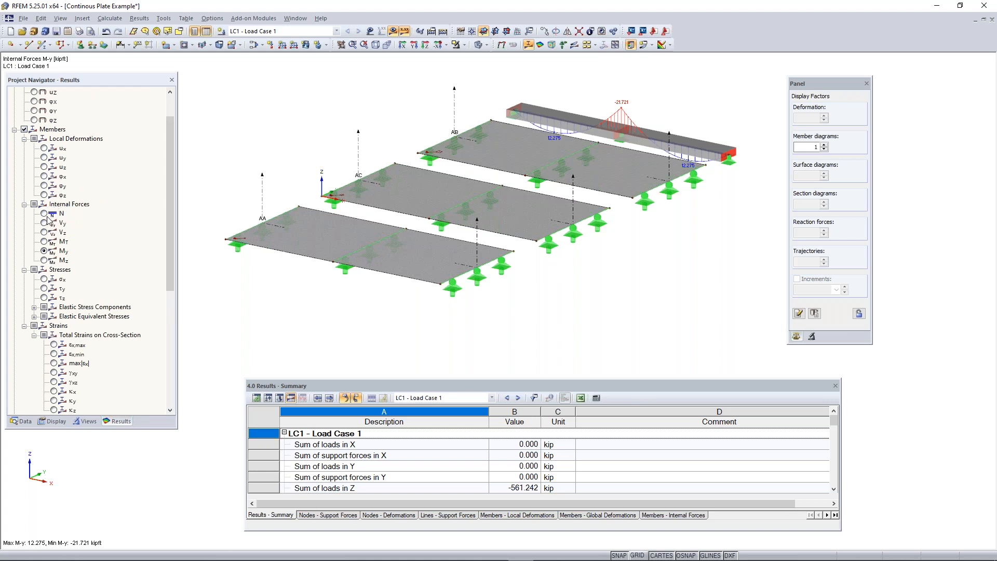
{"action": "middle_click_drag", "start_coordinate": [569, 168], "coordinate": [538, 208]}
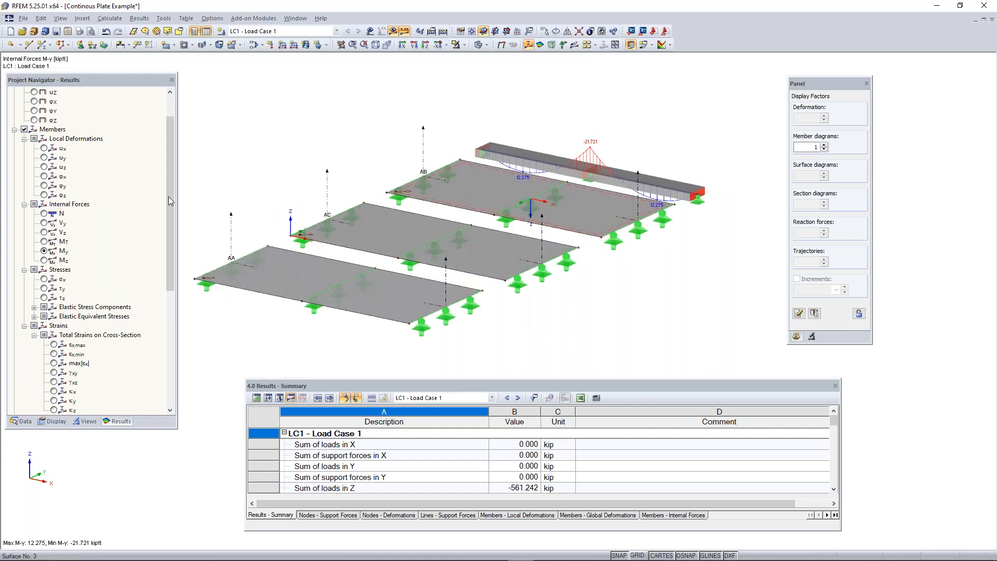
- Display the beam's axial force N diagram, followed by its shear force Vz diagram
{"action": "left_click", "coordinate": [44, 214]}
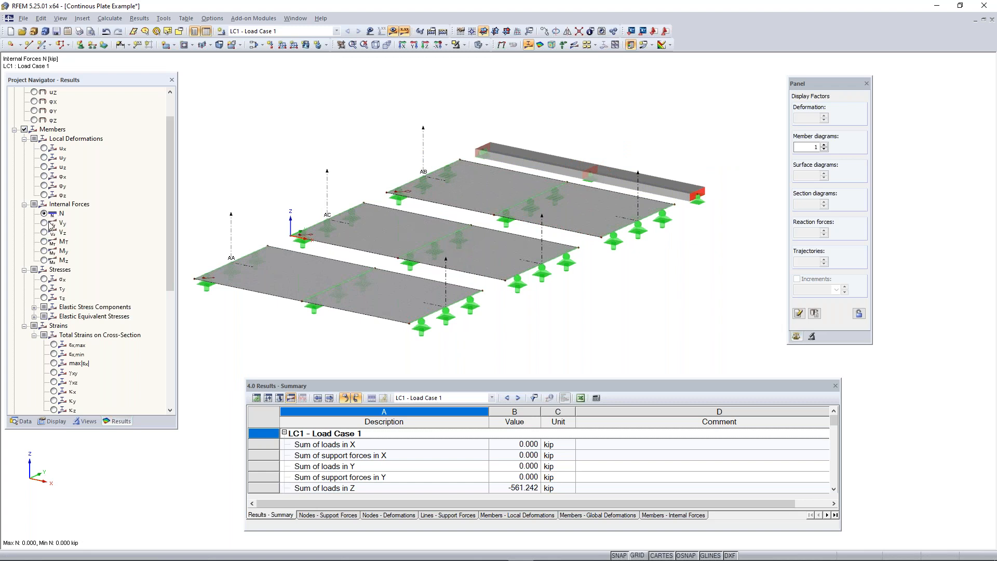
{"action": "left_click", "coordinate": [45, 233]}
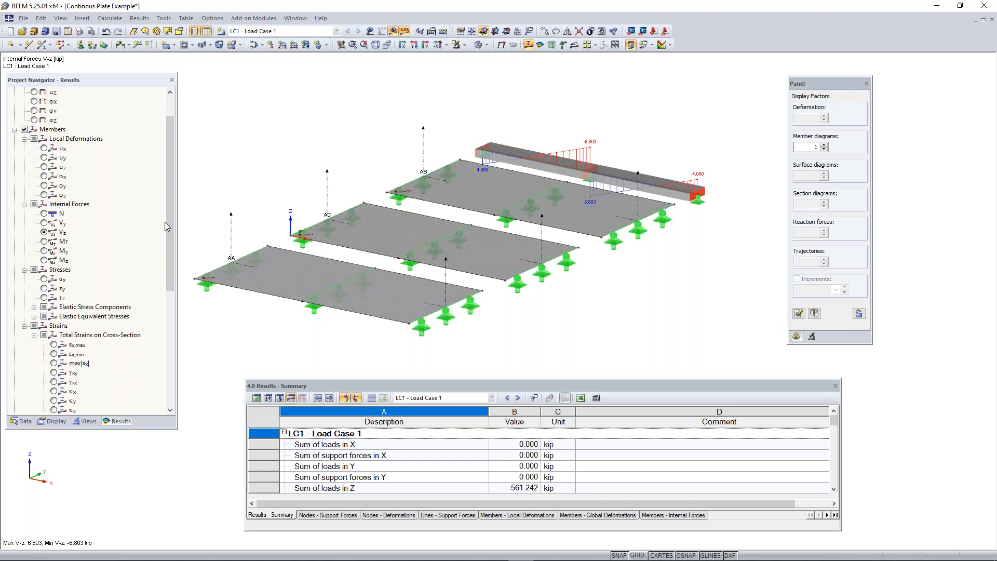
- Turn on the local axis systems of the beam's members
{"action": "scroll", "coordinate": [565, 173], "scroll_direction": "up", "scroll_amount": 2}
{"action": "right_click", "coordinate": [566, 172]}
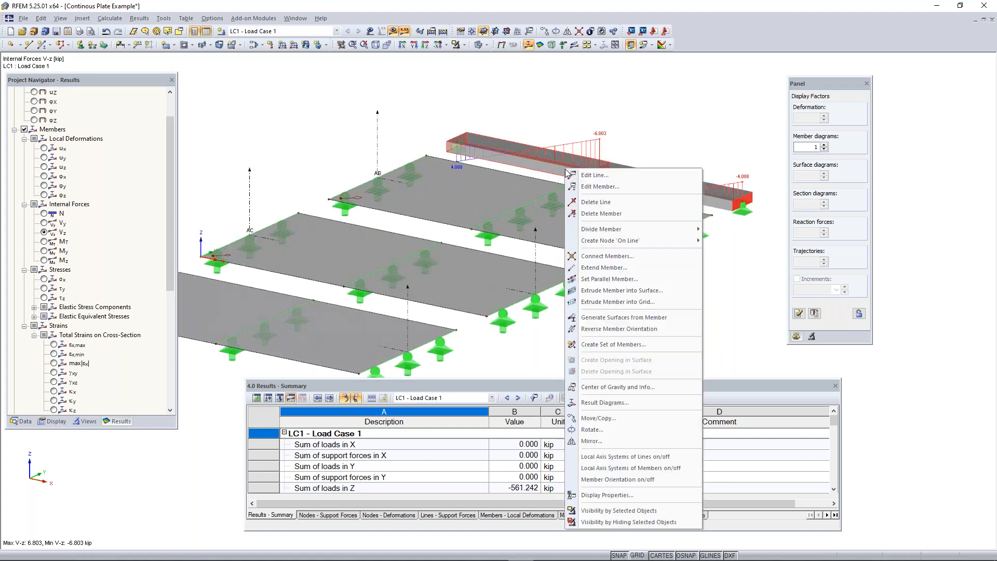
{"action": "left_click", "coordinate": [631, 468]}
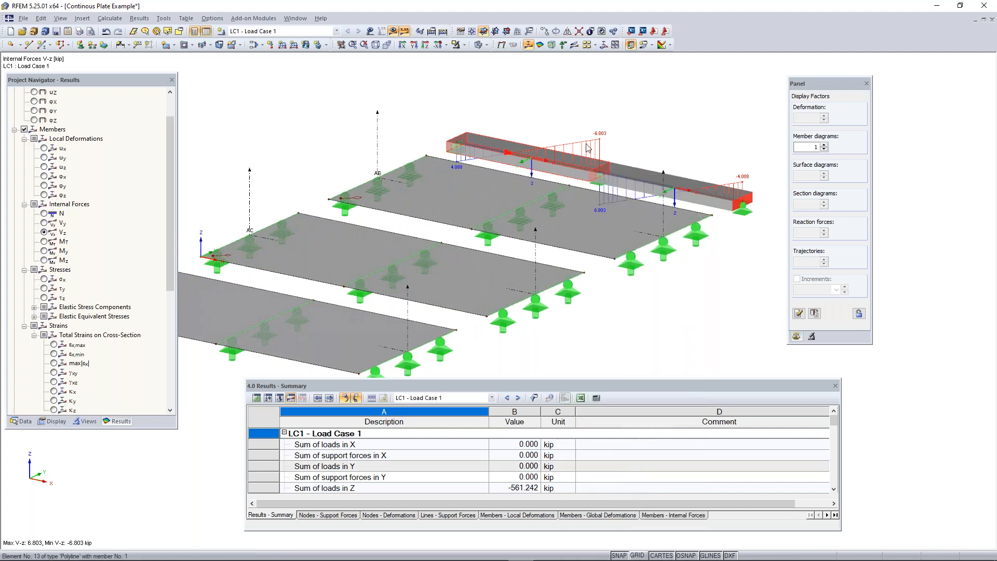
- Switch the model to wireframe display and inspect the shear force Vz diagram along the beam
{"action": "scroll", "coordinate": [593, 229], "scroll_direction": "up", "scroll_amount": 2}
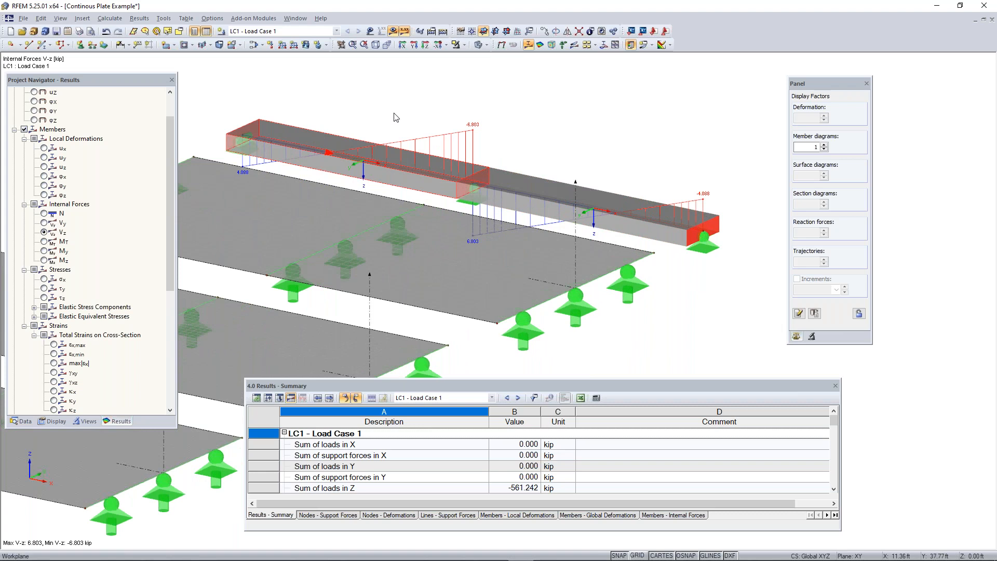
{"action": "scroll", "coordinate": [487, 186], "scroll_direction": "down", "scroll_amount": 5}
{"action": "scroll", "coordinate": [390, 167], "scroll_direction": "up", "scroll_amount": 3}
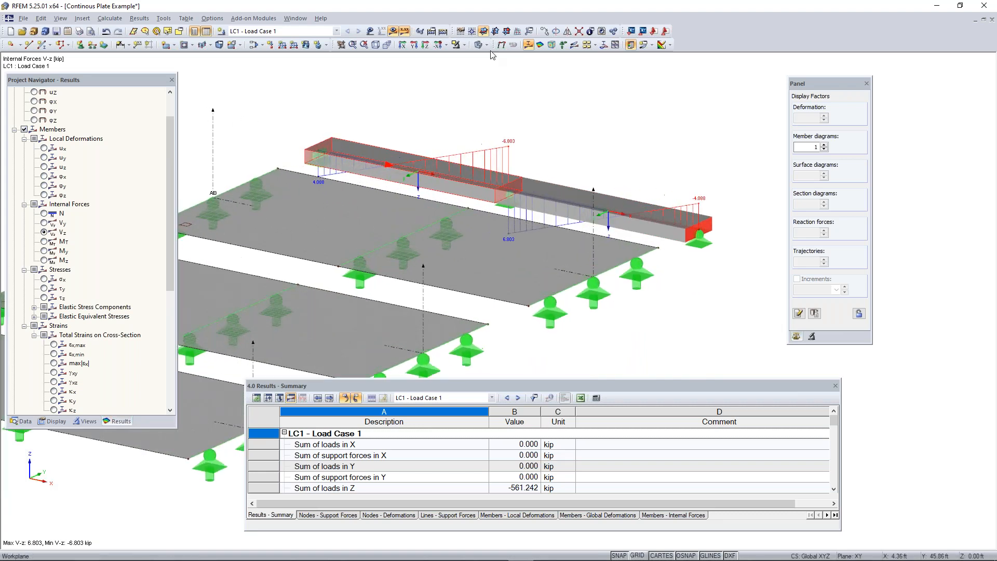
{"action": "left_click", "coordinate": [479, 45]}
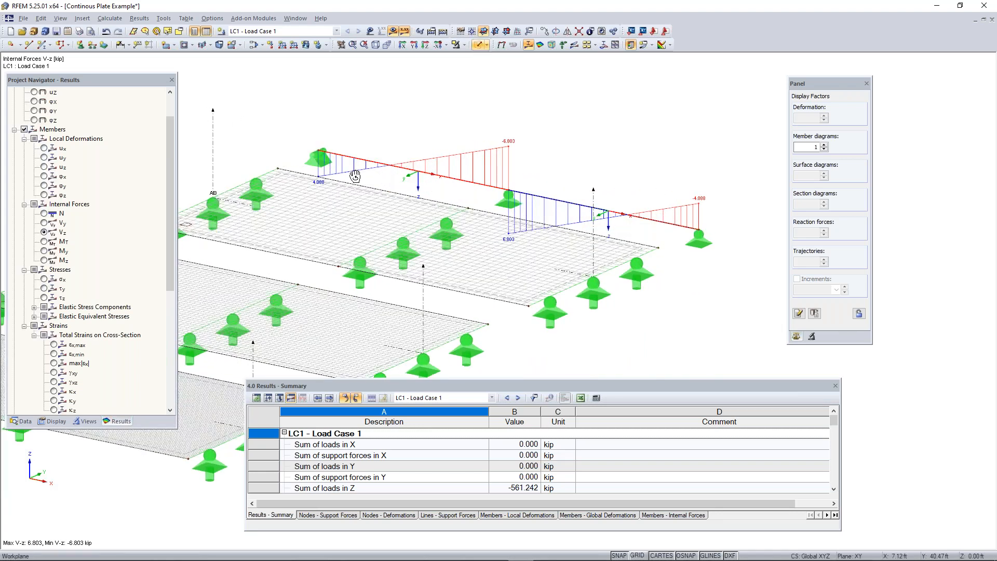
{"action": "scroll", "coordinate": [358, 196], "scroll_direction": "up", "scroll_amount": 3}
{"action": "scroll", "coordinate": [280, 175], "scroll_direction": "up", "scroll_amount": 1}
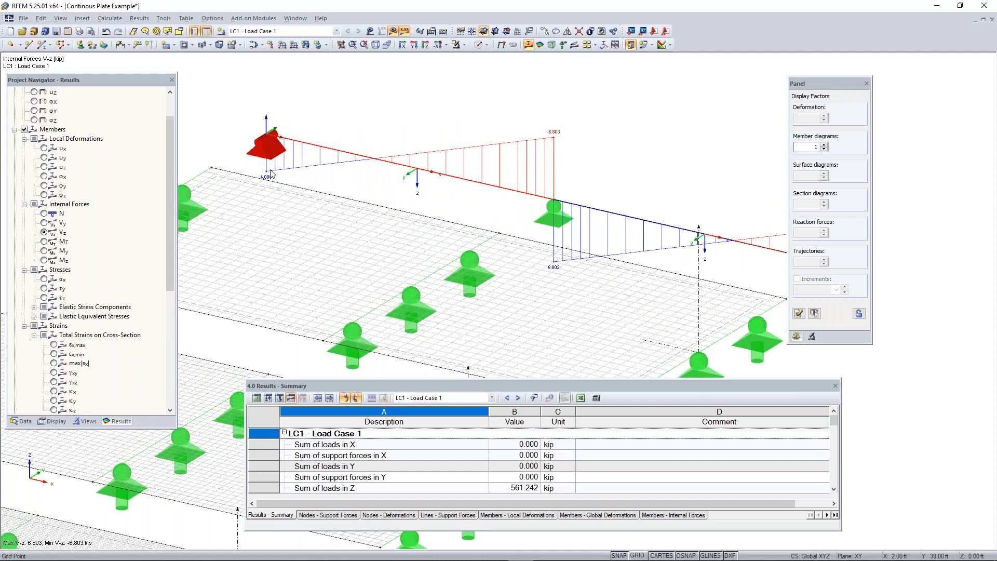
{"action": "scroll", "coordinate": [650, 224], "scroll_direction": "down", "scroll_amount": 3}
{"action": "middle_click_drag", "start_coordinate": [634, 234], "coordinate": [489, 157]}
{"action": "scroll", "coordinate": [636, 225], "scroll_direction": "down", "scroll_amount": 3}
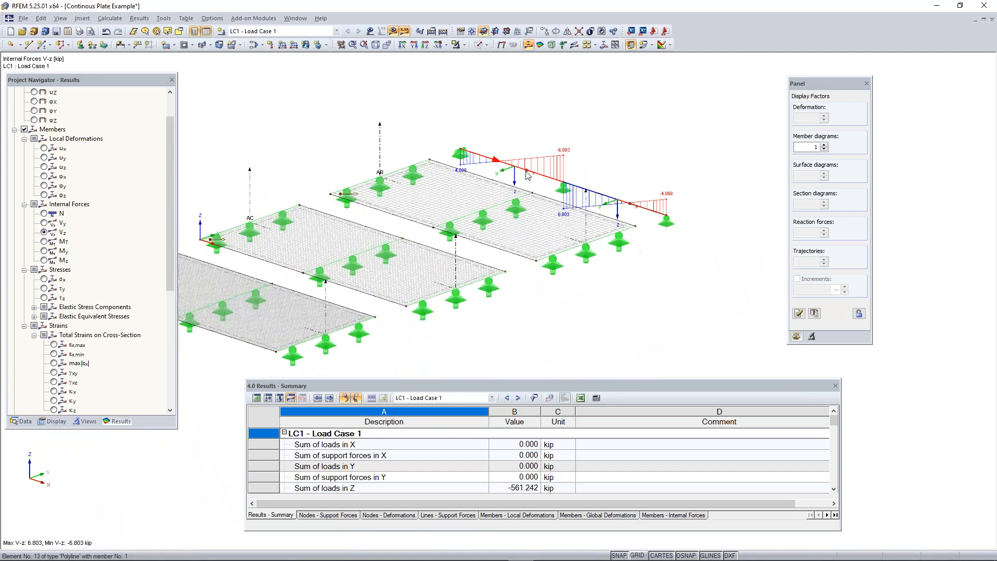
- Display the bending moment My diagram on the beam and inspect it along both spans
{"action": "left_click", "coordinate": [44, 252]}
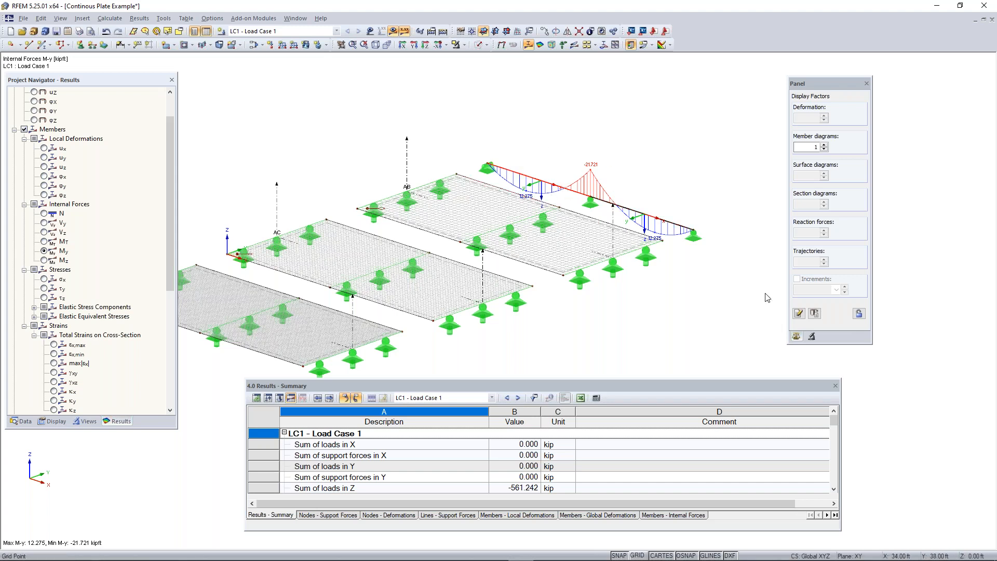
{"action": "scroll", "coordinate": [590, 170], "scroll_direction": "up", "scroll_amount": 2}
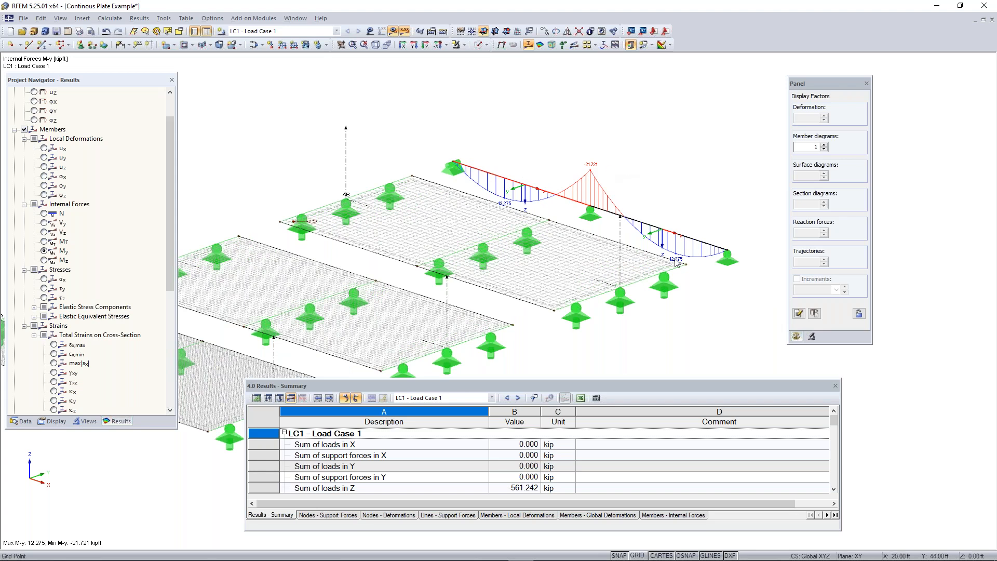
{"action": "scroll", "coordinate": [677, 263], "scroll_direction": "down", "scroll_amount": 3}
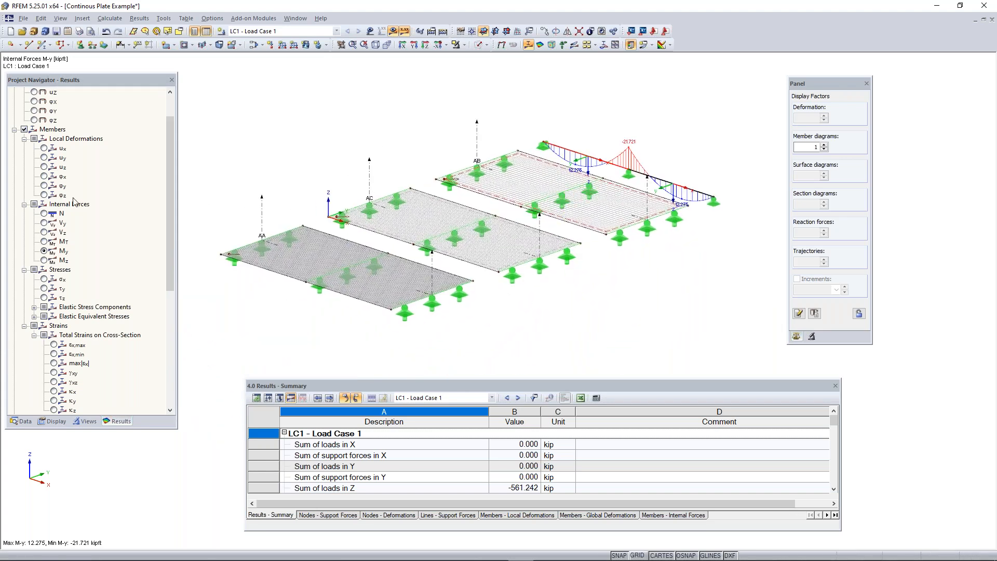
- Display the surface results on the three plates with the basic internal force mx
{"action": "scroll", "coordinate": [73, 201], "scroll_direction": "down", "scroll_amount": 8}
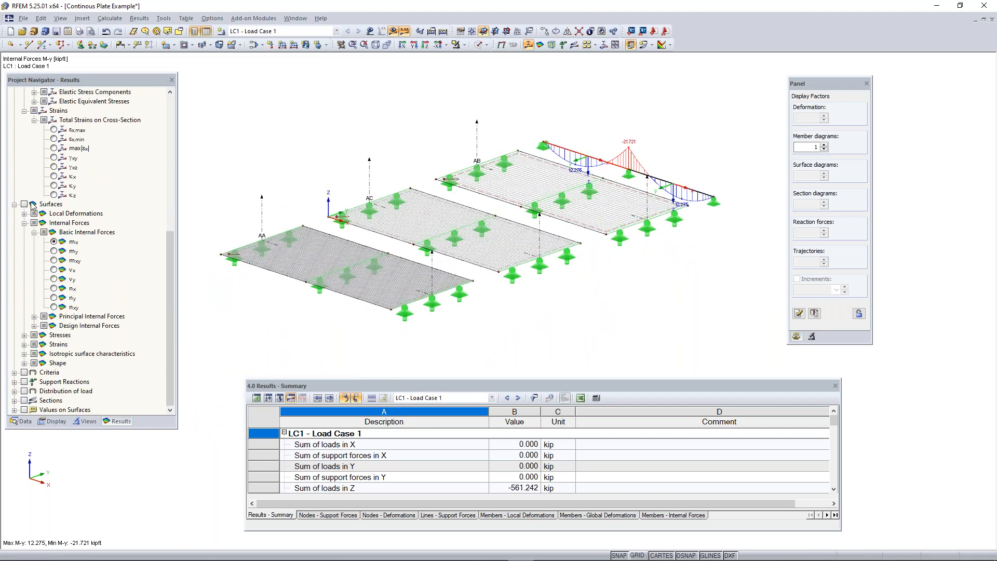
{"action": "left_click", "coordinate": [24, 204]}
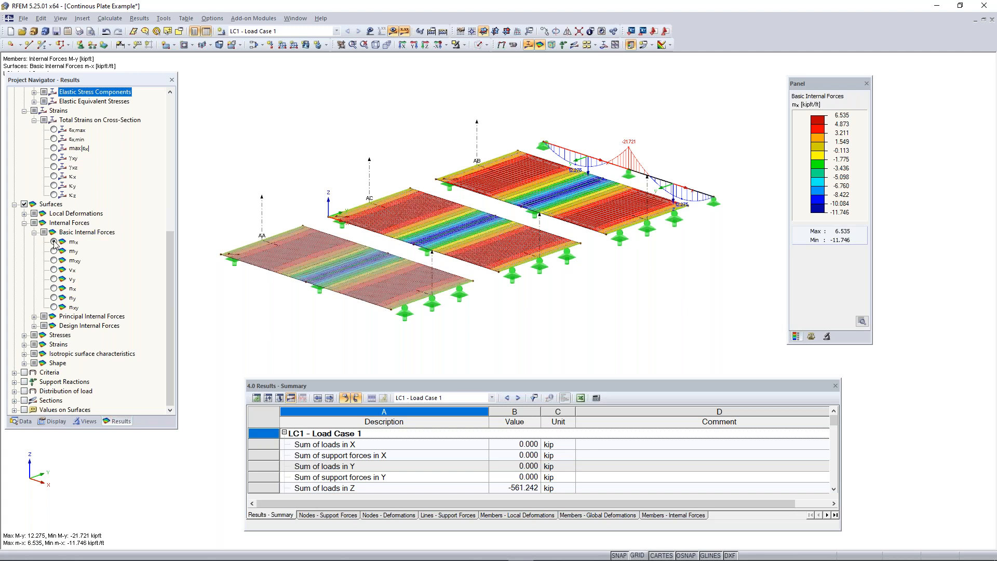
- Turn on the local axis systems of the three plate surfaces
{"action": "right_click", "coordinate": [300, 258]}
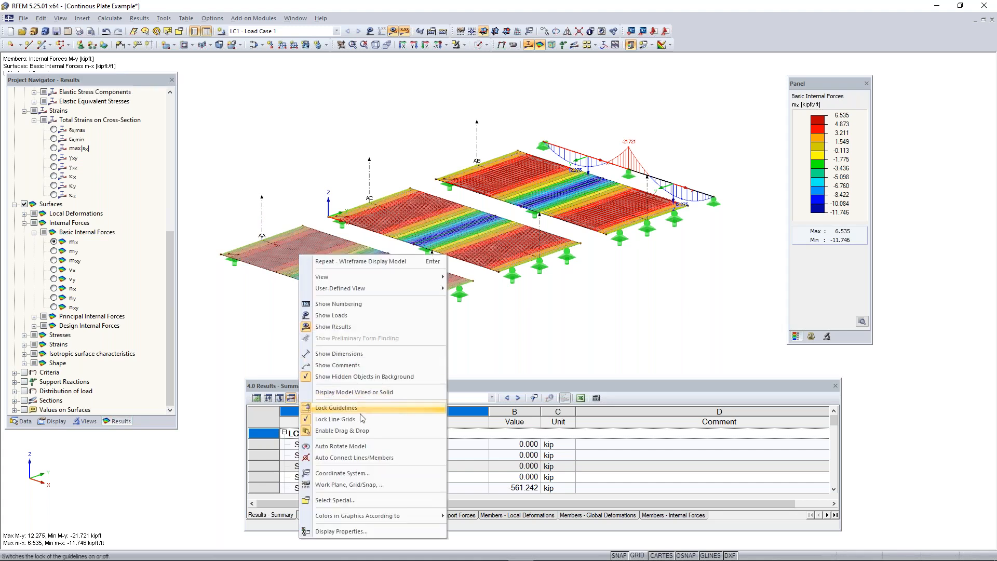
{"action": "key", "text": "Escape"}
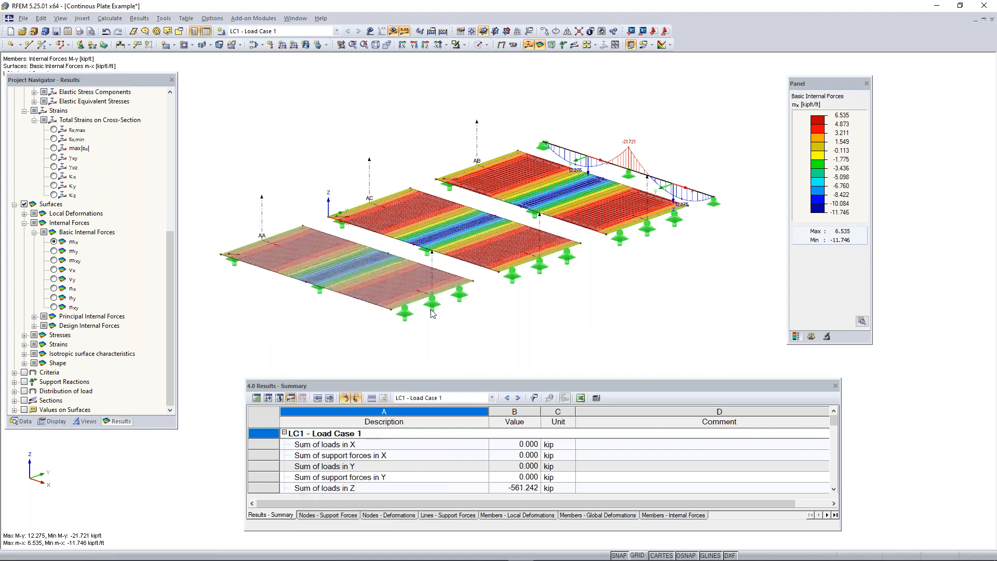
{"action": "right_click", "coordinate": [352, 298]}
{"action": "right_click", "coordinate": [350, 295]}
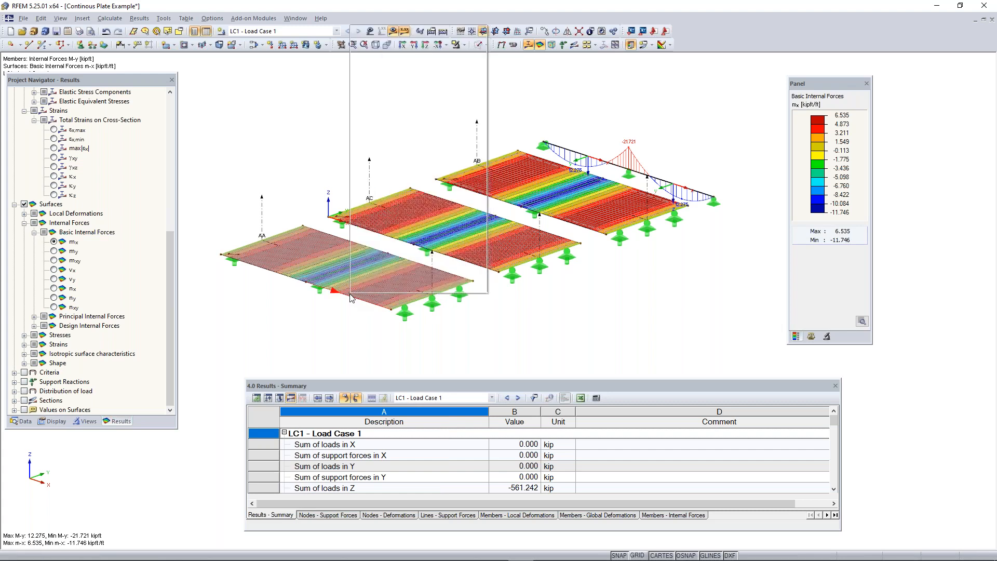
{"action": "left_click", "coordinate": [339, 306]}
{"action": "scroll", "coordinate": [347, 291], "scroll_direction": "up", "scroll_amount": 2}
{"action": "right_click", "coordinate": [347, 295]}
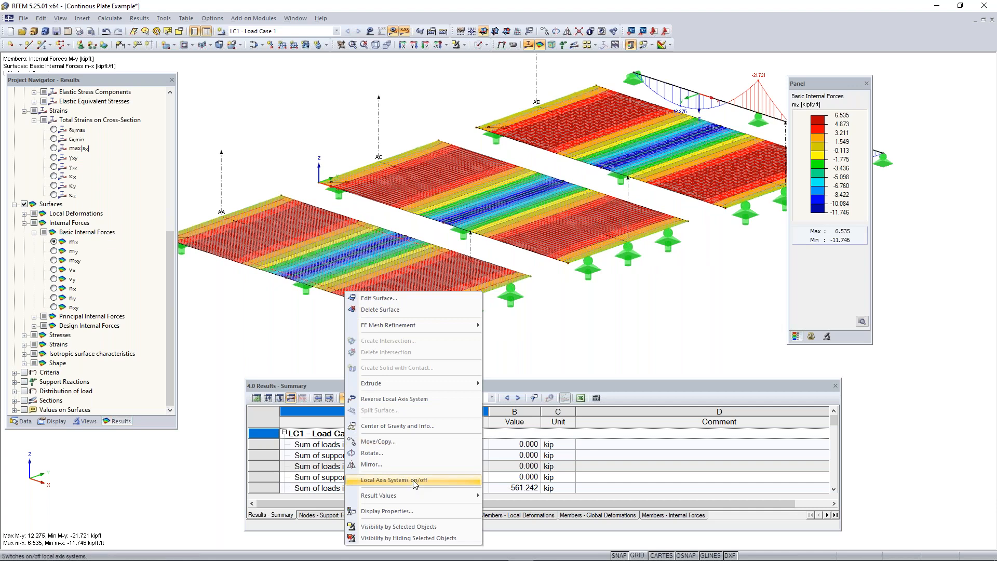
{"action": "left_click", "coordinate": [415, 481]}
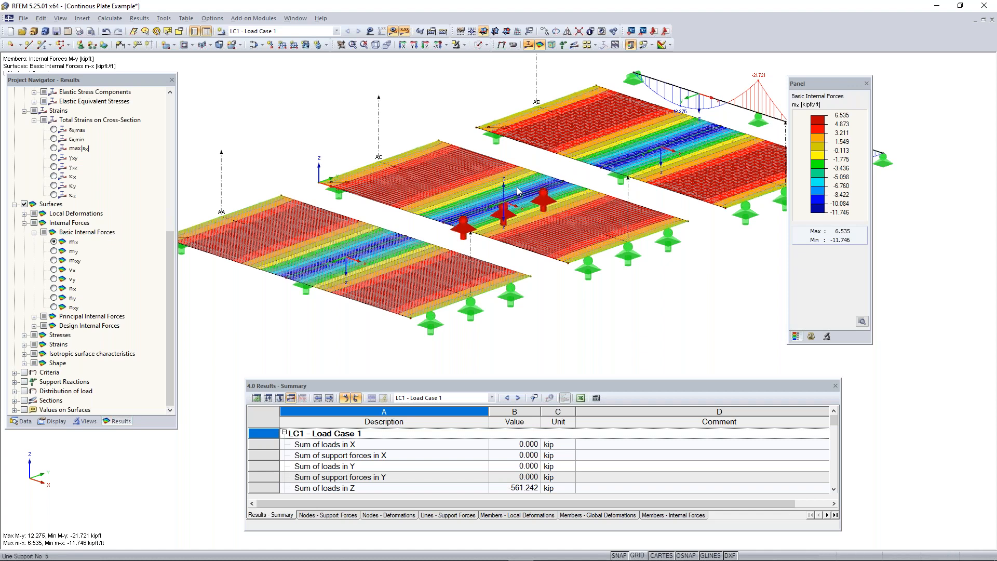
- Inspect the mx contours against the local axes and move the color scale panel clear of the model
{"action": "middle_click_drag", "start_coordinate": [668, 158], "coordinate": [597, 181]}
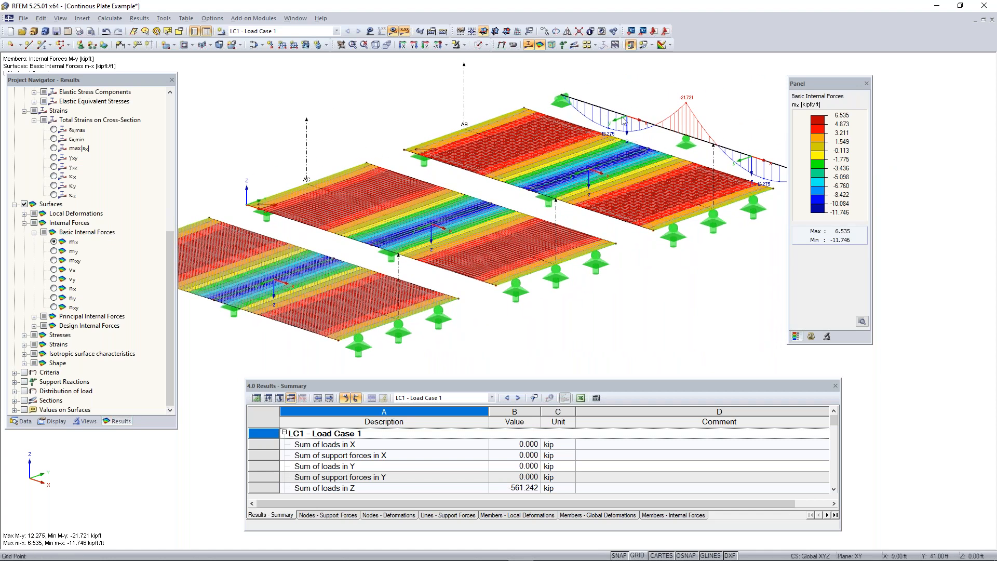
{"action": "scroll", "coordinate": [712, 165], "scroll_direction": "down", "scroll_amount": 1}
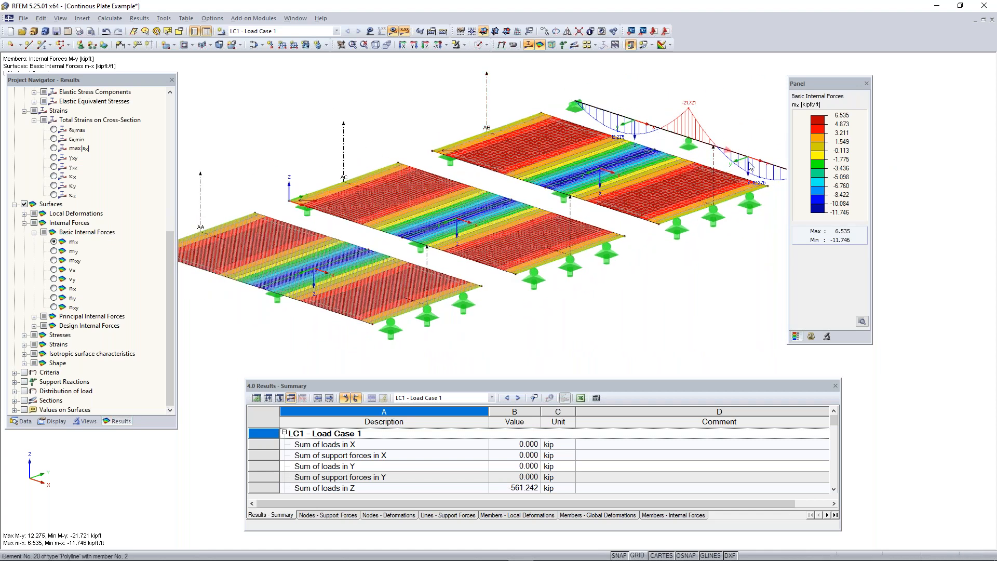
{"action": "middle_click_drag", "start_coordinate": [478, 252], "coordinate": [537, 260]}
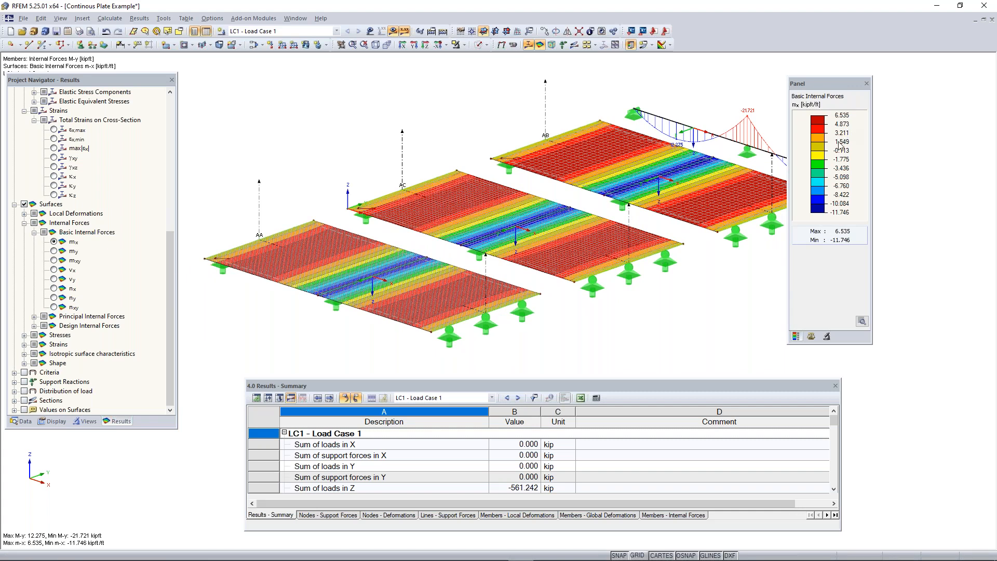
{"action": "left_click_drag", "start_coordinate": [819, 86], "coordinate": [888, 89]}
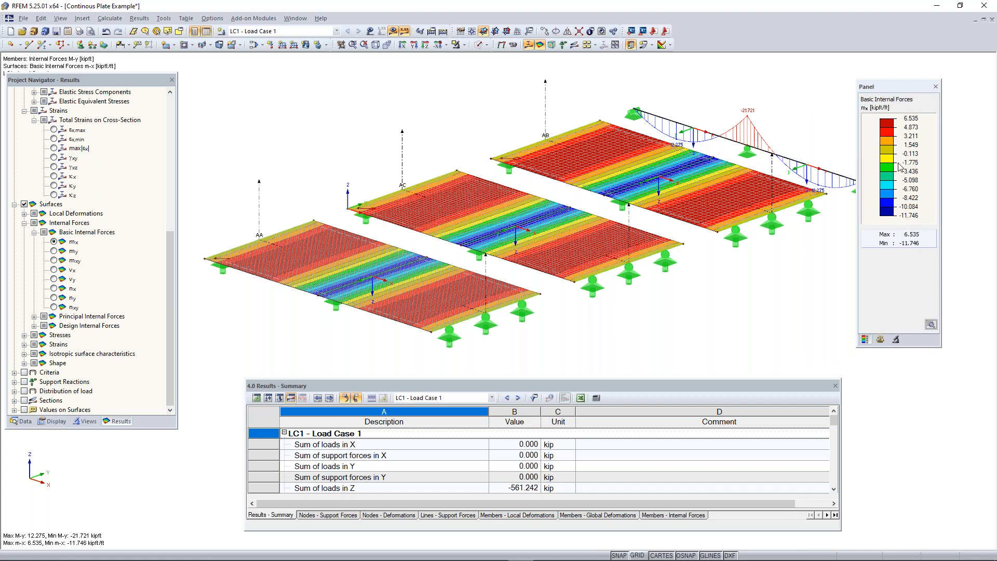
- Step through the plates' basic internal forces vx, nx, ny and nxy, returning to nx
{"action": "left_click", "coordinate": [54, 270]}
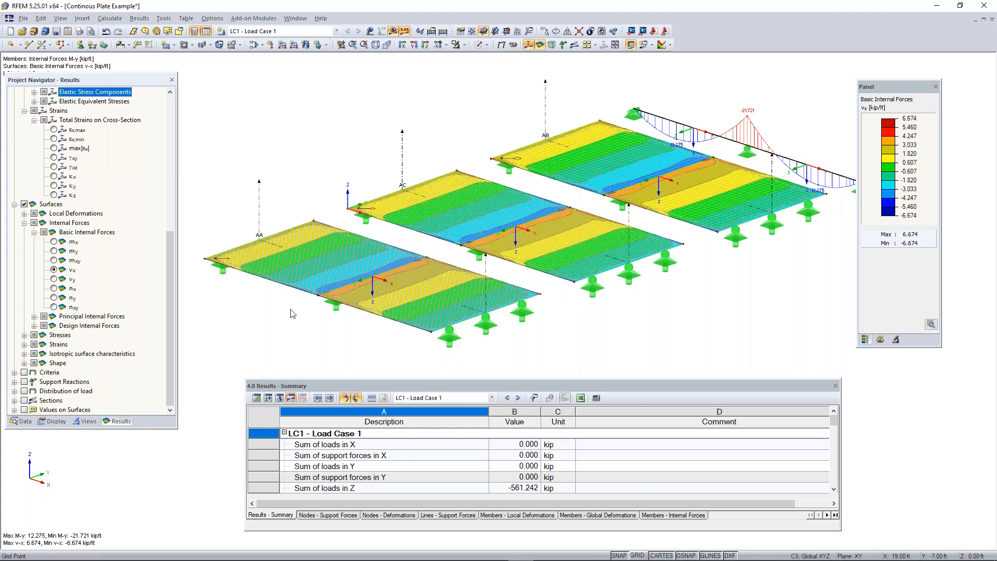
{"action": "left_click", "coordinate": [54, 288]}
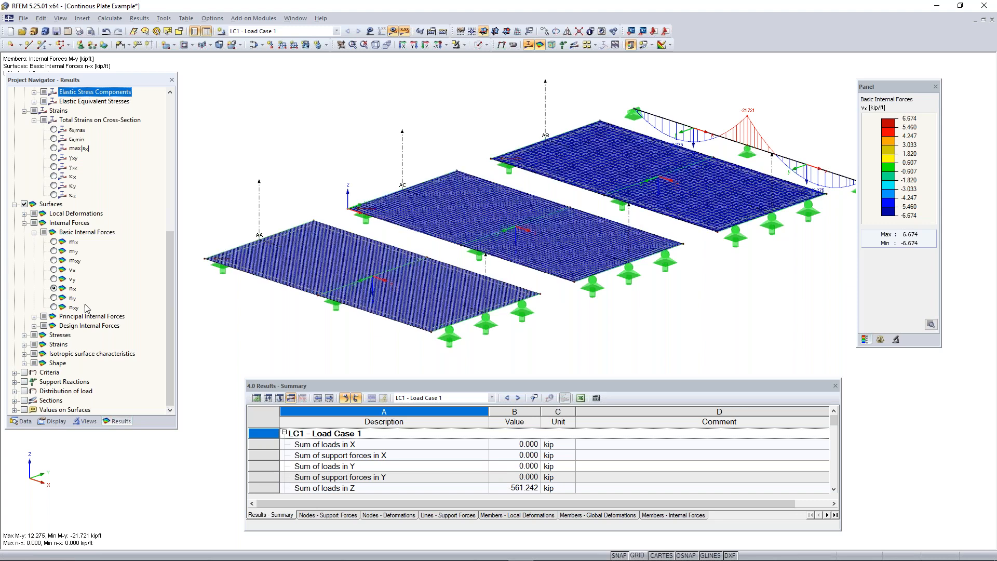
{"action": "left_click", "coordinate": [54, 298]}
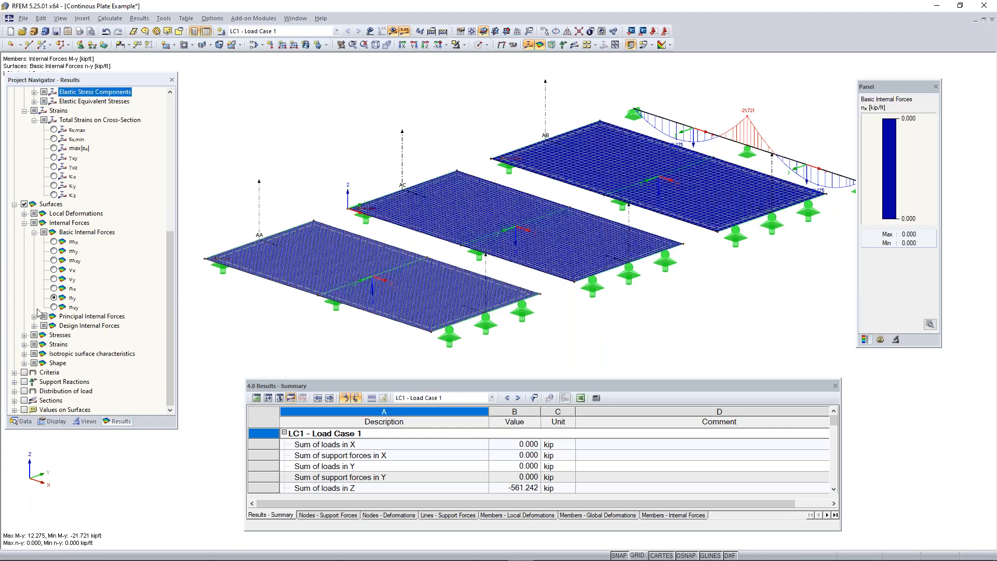
{"action": "left_click", "coordinate": [54, 308]}
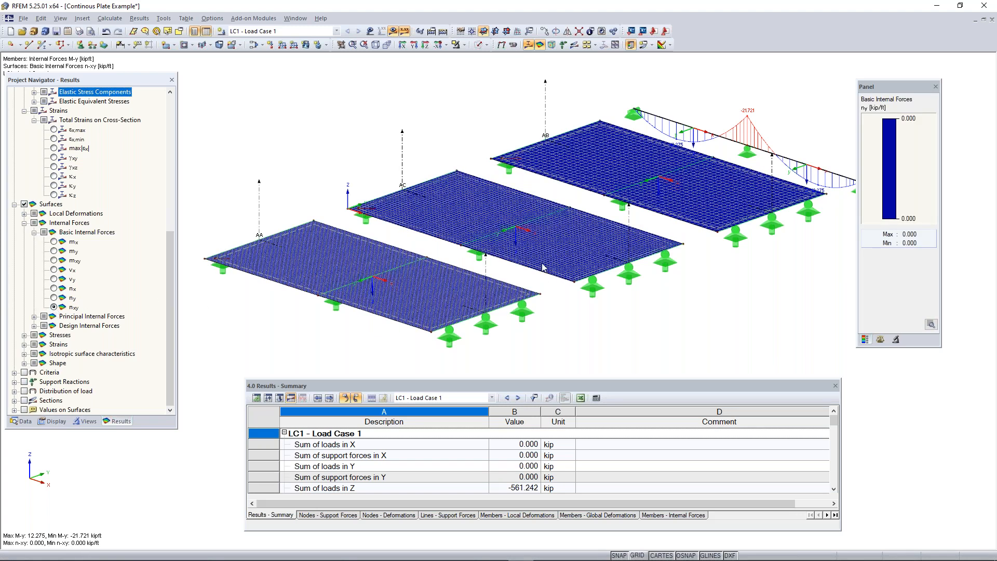
{"action": "left_click", "coordinate": [54, 289]}
- View the shear force vy on the plates and switch the surface results to vx
{"action": "scroll", "coordinate": [32, 228], "scroll_direction": "up", "scroll_amount": 1}
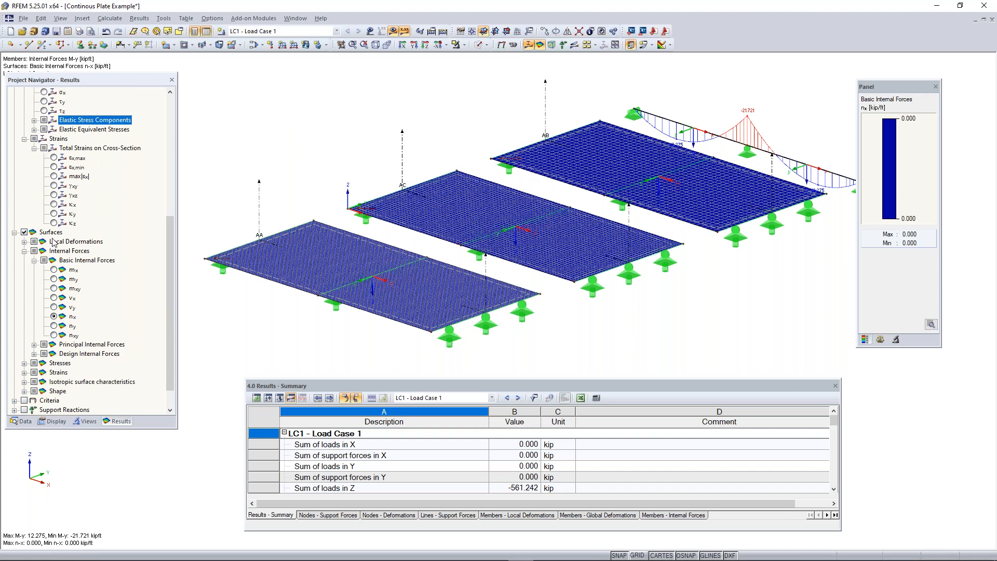
{"action": "left_click", "coordinate": [54, 307]}
{"action": "left_click", "coordinate": [54, 298]}
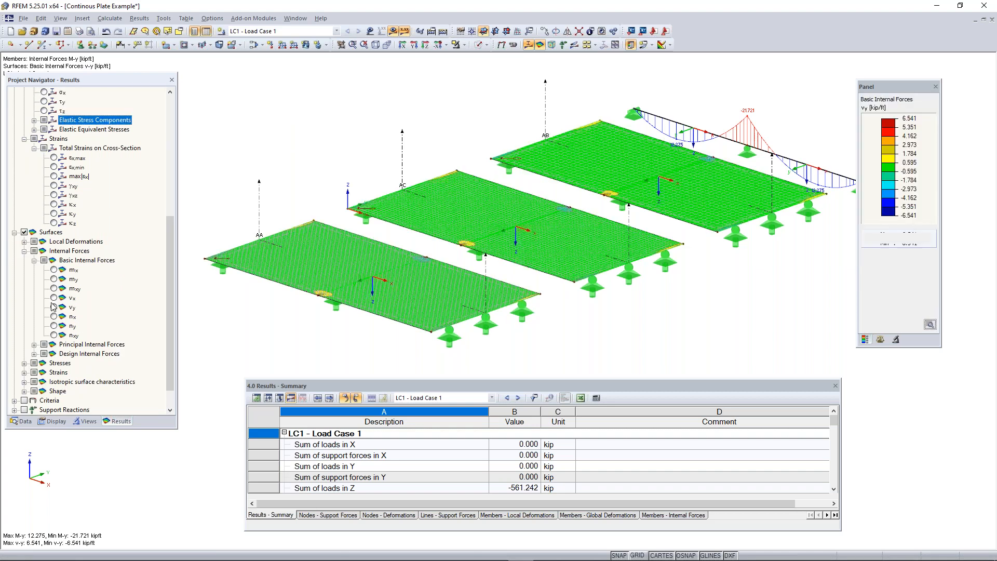
- Display the support reactions for the nodal and line supports
{"action": "scroll", "coordinate": [72, 349], "scroll_direction": "down", "scroll_amount": 1}
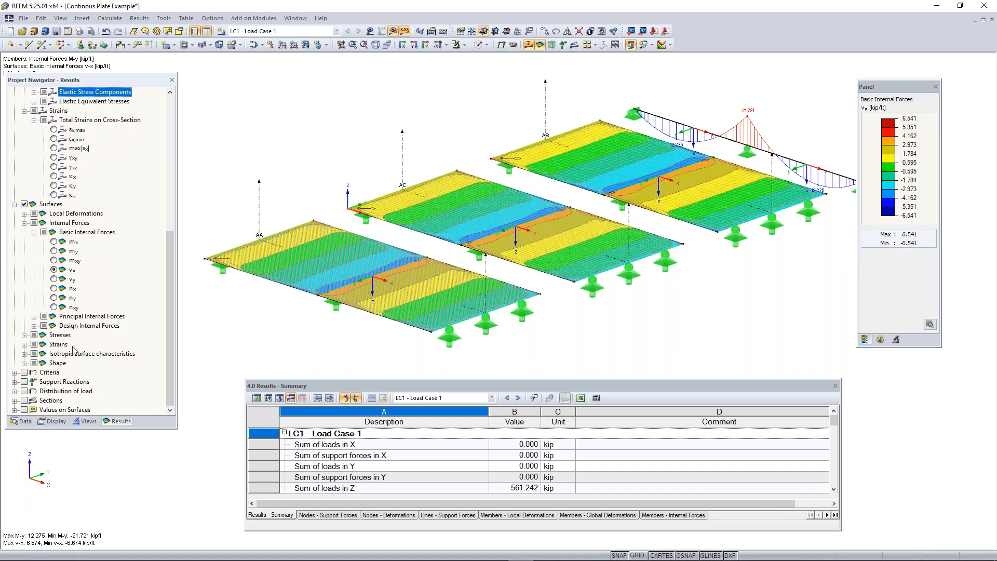
{"action": "left_click", "coordinate": [15, 382]}
{"action": "scroll", "coordinate": [32, 357], "scroll_direction": "down", "scroll_amount": 1}
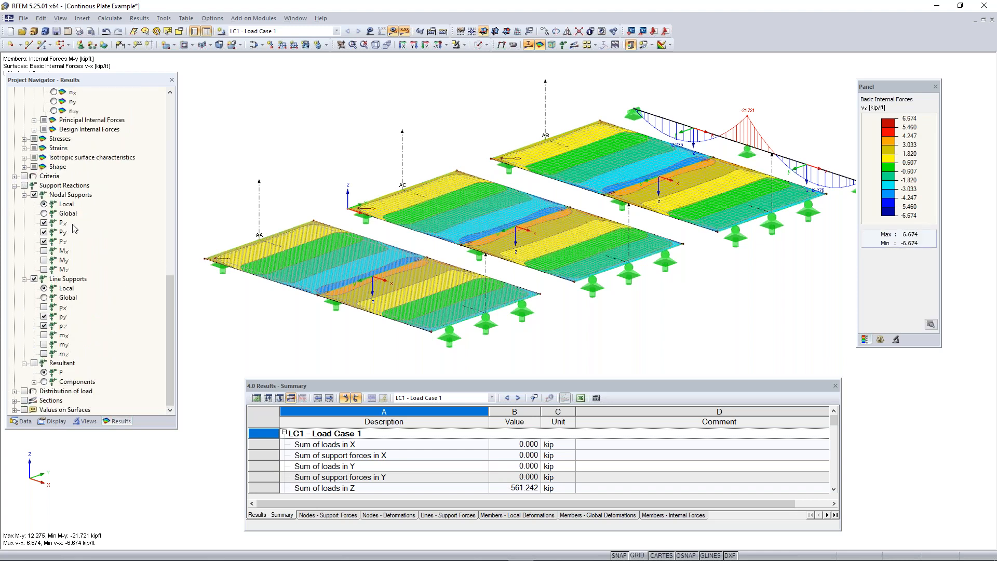
{"action": "left_click", "coordinate": [24, 185]}
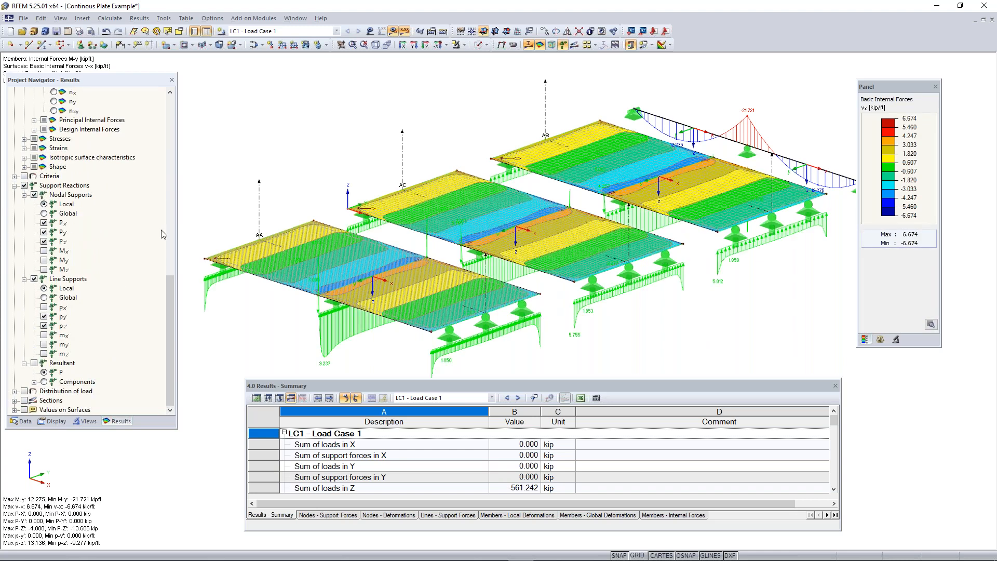
- Examine the line support reactions under the plates and the nodal reactions at the beam supports from both sides
{"action": "scroll", "coordinate": [685, 236], "scroll_direction": "down", "scroll_amount": 1}
{"action": "middle_click_drag", "start_coordinate": [686, 236], "coordinate": [385, 249]}
{"action": "middle_click_drag", "start_coordinate": [508, 358], "coordinate": [806, 243]}
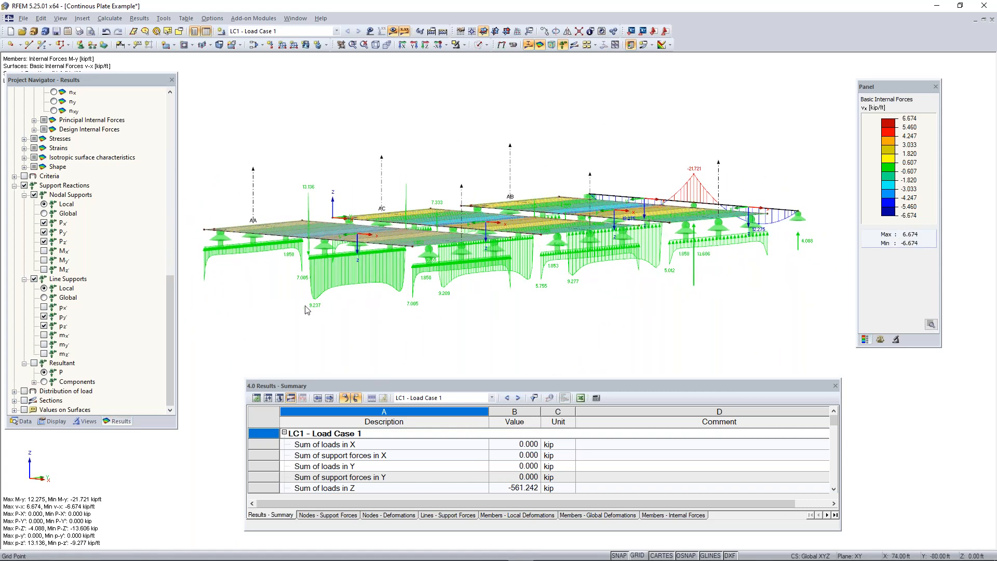
{"action": "scroll", "coordinate": [324, 266], "scroll_direction": "up", "scroll_amount": 3}
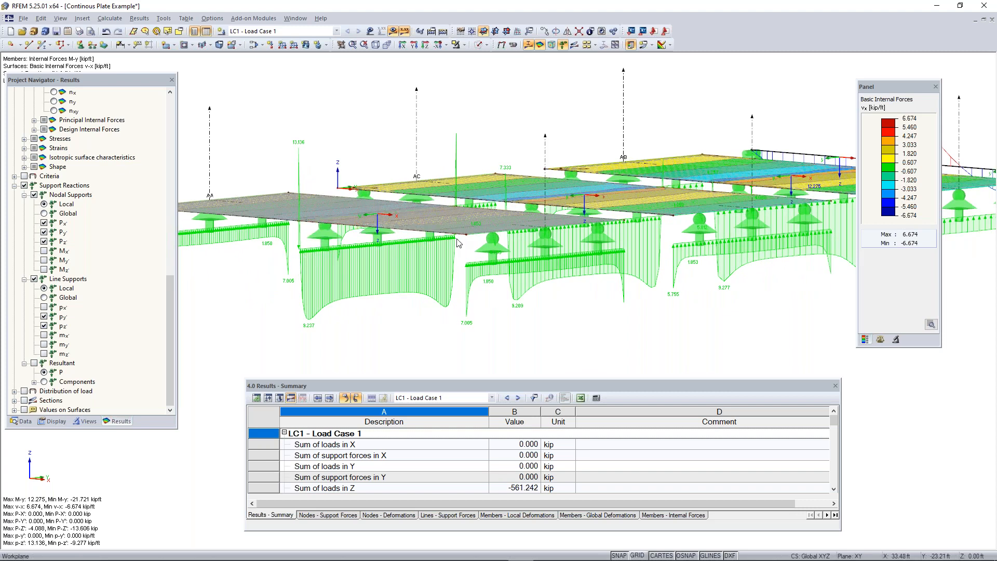
{"action": "scroll", "coordinate": [346, 303], "scroll_direction": "down", "scroll_amount": 1}
{"action": "scroll", "coordinate": [347, 303], "scroll_direction": "down", "scroll_amount": 1}
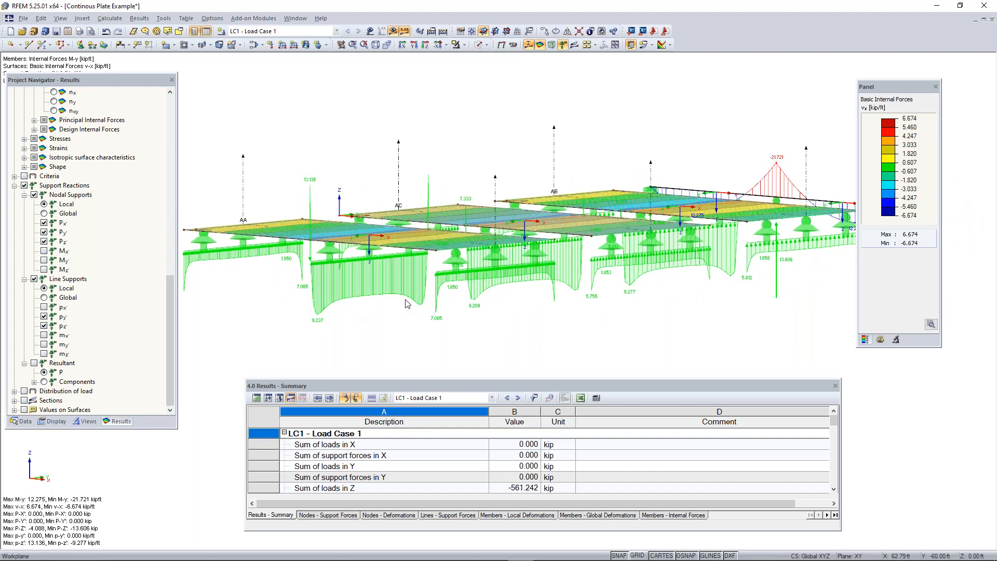
{"action": "middle_click_drag", "start_coordinate": [436, 260], "coordinate": [551, 279], "text": "ctrl"}
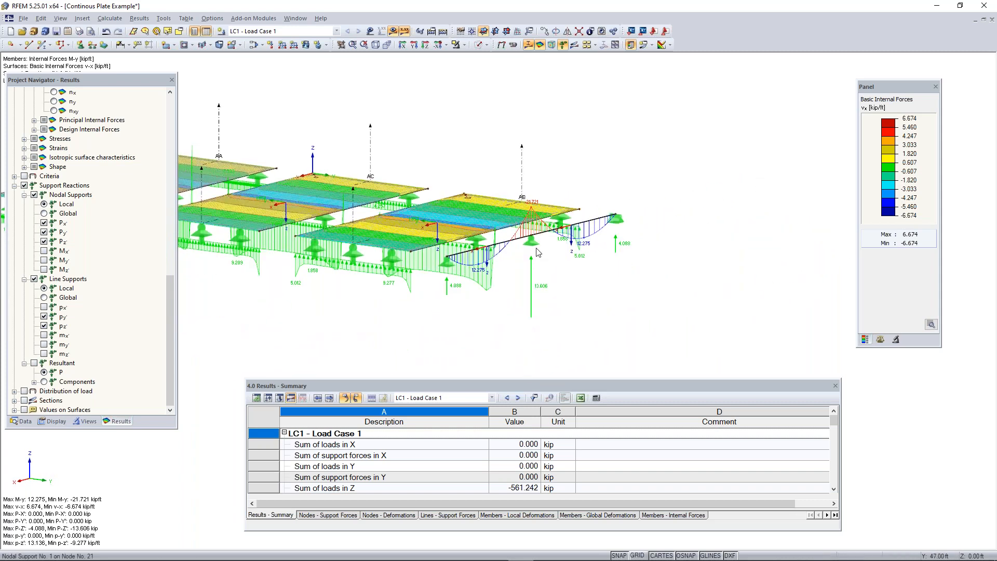
{"action": "scroll", "coordinate": [536, 253], "scroll_direction": "up", "scroll_amount": 2}
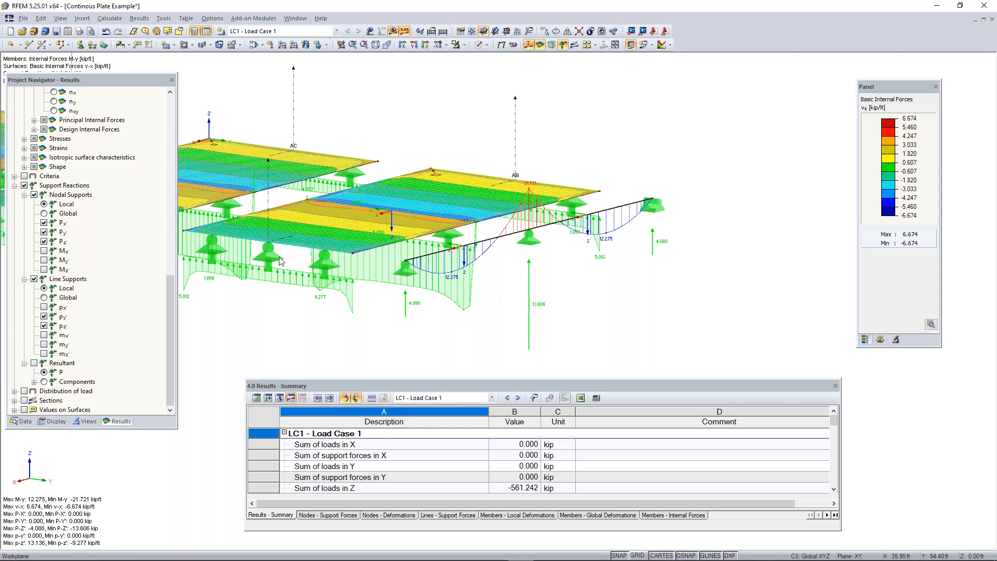
- Include the moment reactions Mx, My and Mz of the nodal supports in the display and inspect all supports
{"action": "left_click", "coordinate": [43, 261]}
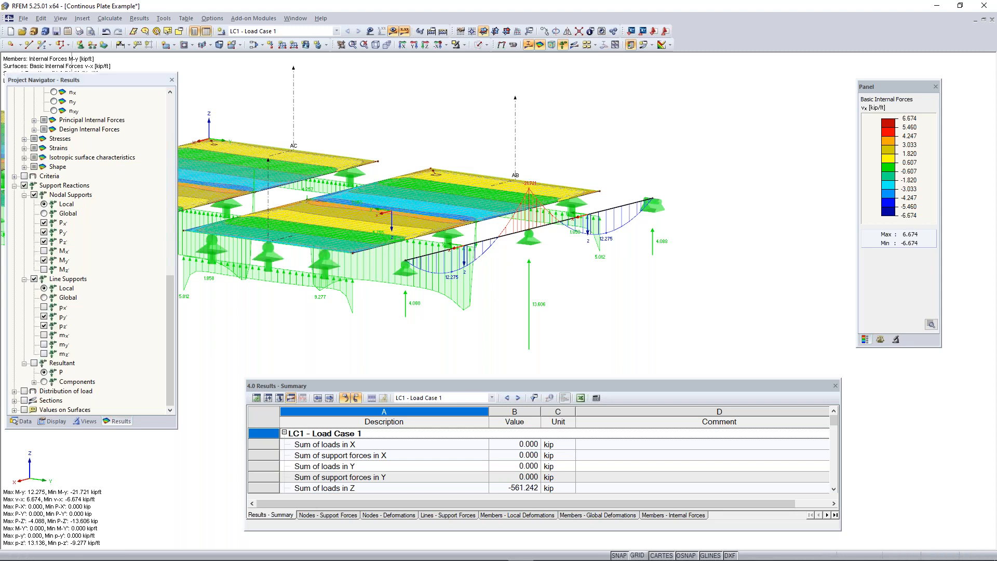
{"action": "left_click", "coordinate": [44, 270]}
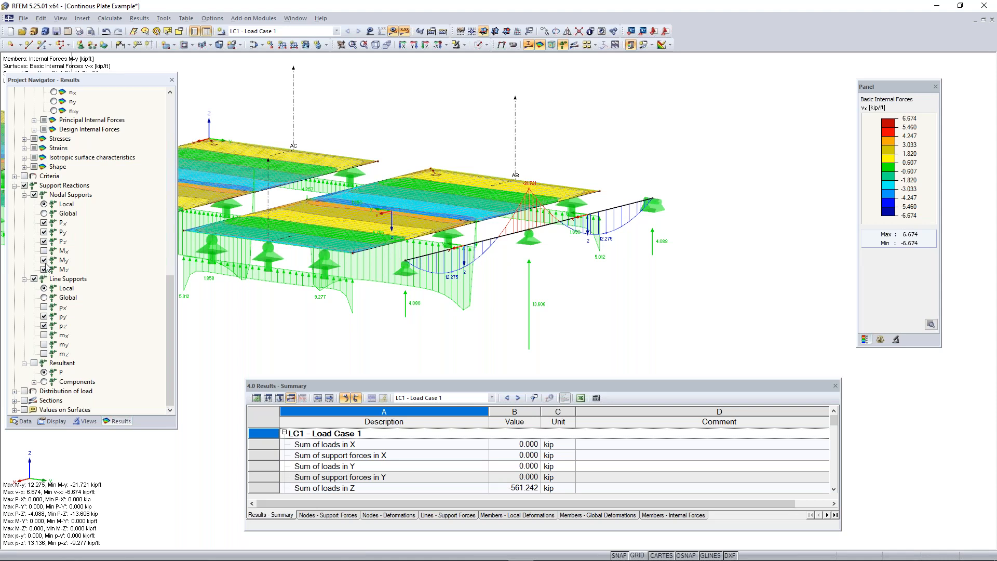
{"action": "left_click", "coordinate": [43, 260]}
{"action": "scroll", "coordinate": [563, 313], "scroll_direction": "down", "scroll_amount": 3}
{"action": "middle_click_drag", "start_coordinate": [563, 314], "coordinate": [474, 335], "text": "ctrl"}
{"action": "left_click", "coordinate": [45, 260]}
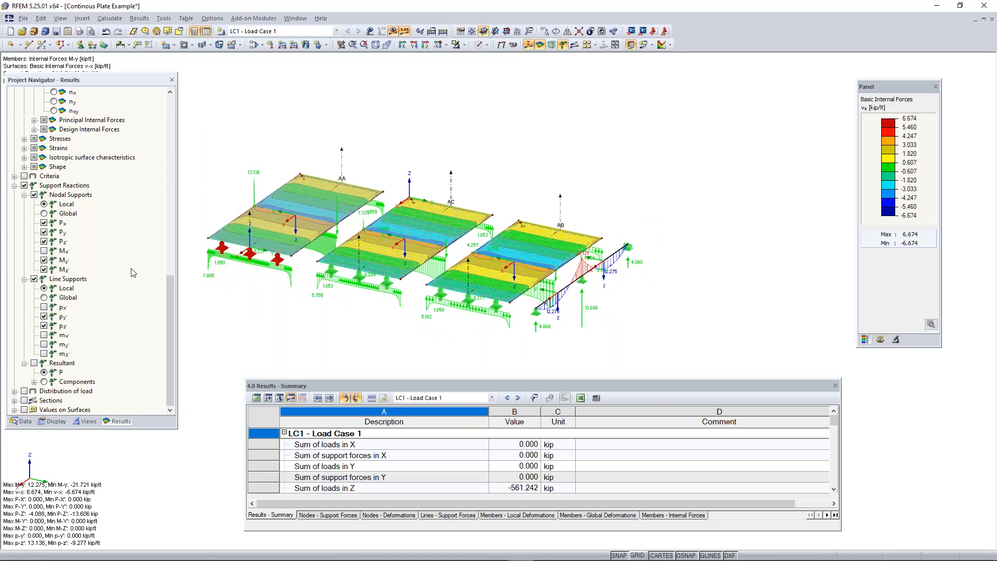
{"action": "left_click", "coordinate": [44, 251]}
{"action": "middle_click_drag", "start_coordinate": [358, 322], "coordinate": [525, 298], "text": "ctrl"}
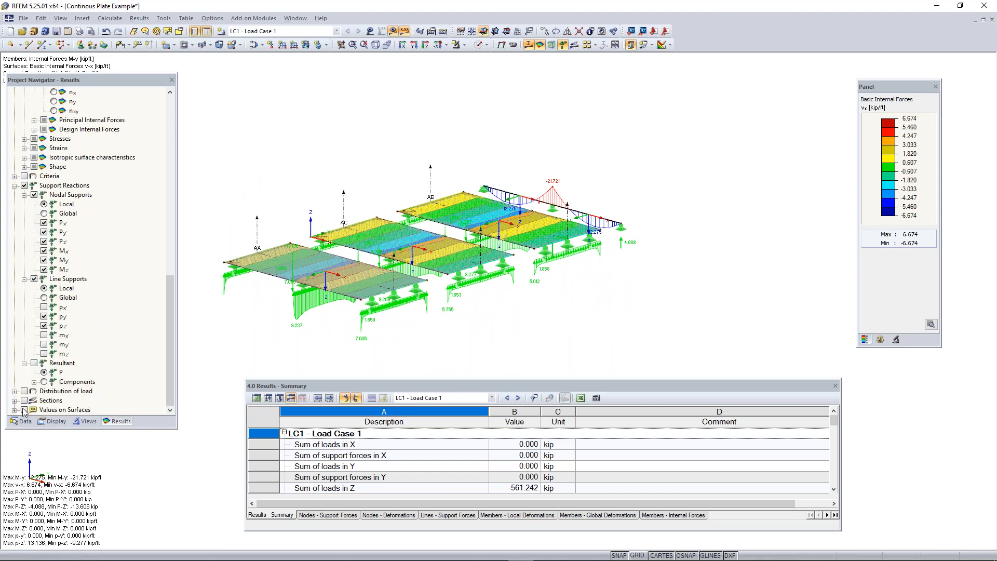
- Hide the support reactions, display the vx values on the plate surfaces and inspect them
{"action": "left_click", "coordinate": [24, 185]}
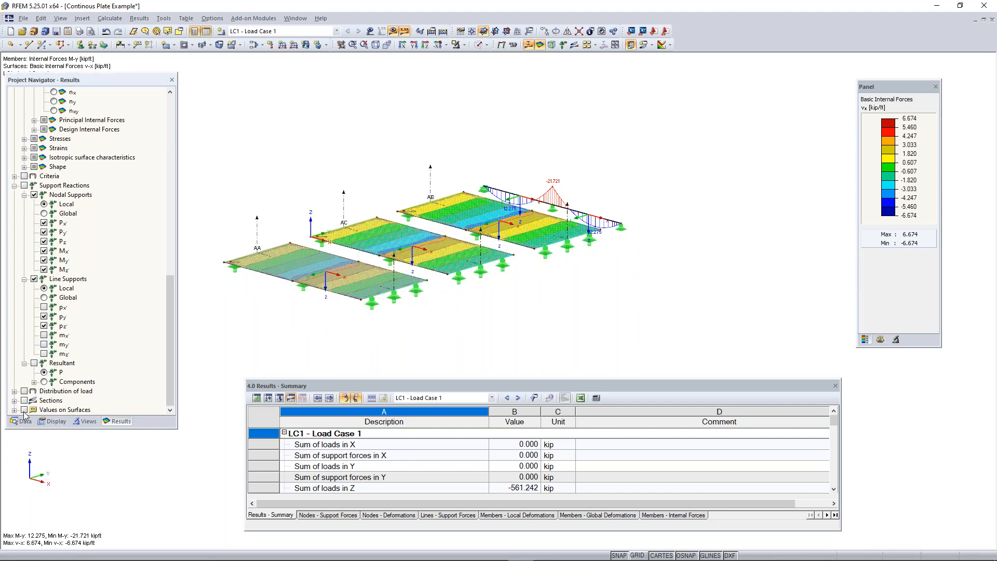
{"action": "left_click", "coordinate": [23, 410]}
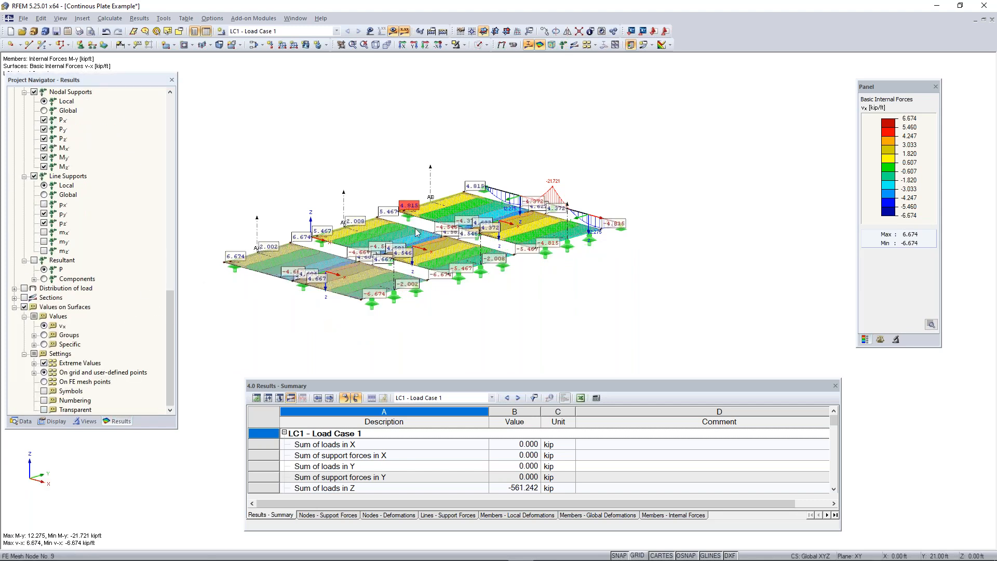
{"action": "right_click_drag", "start_coordinate": [303, 287], "coordinate": [325, 334]}
{"action": "key", "text": "Escape"}
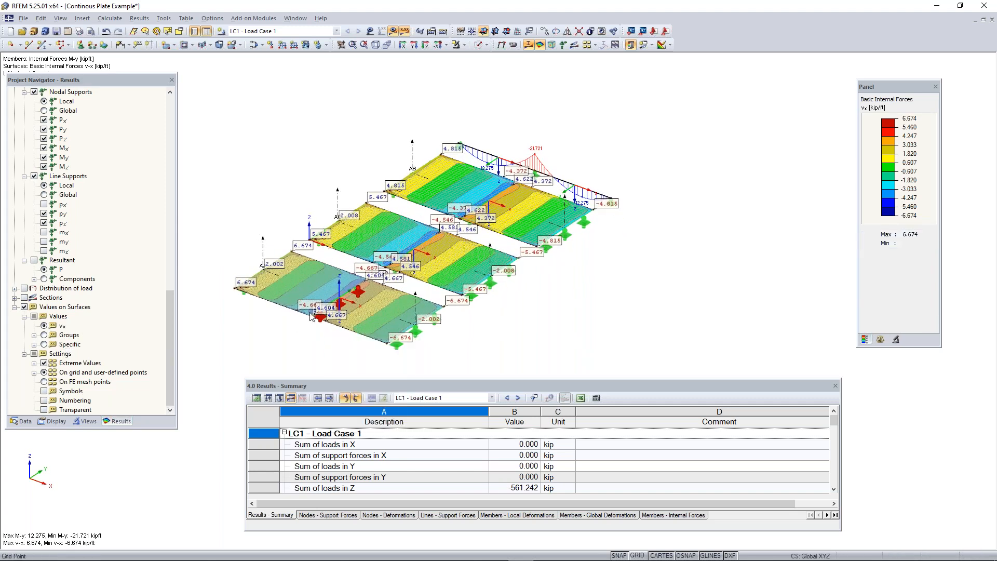
{"action": "scroll", "coordinate": [324, 295], "scroll_direction": "up", "scroll_amount": 3}
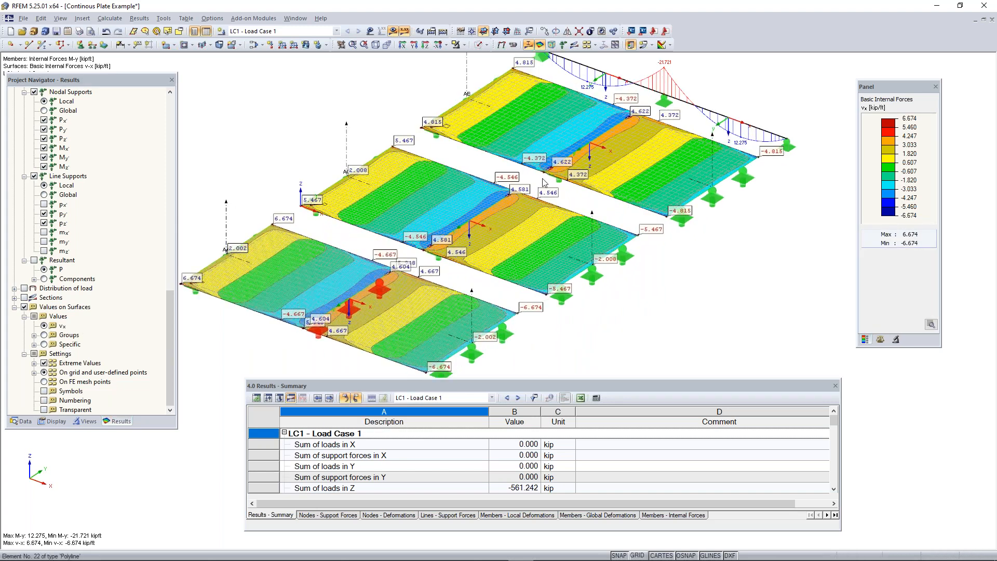
{"action": "scroll", "coordinate": [595, 233], "scroll_direction": "down", "scroll_amount": 3}
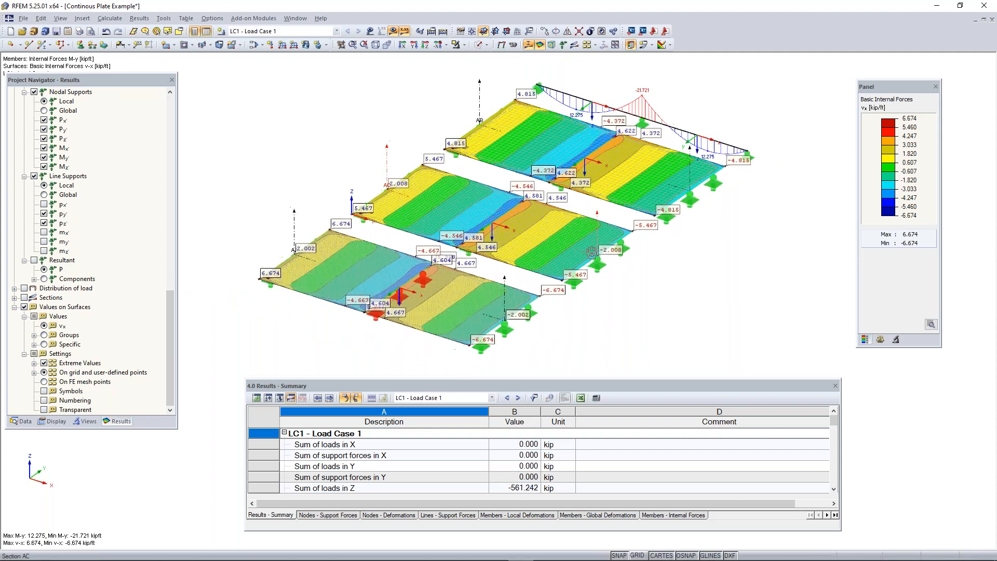
- Hide the surface values and display the vx result diagrams along sections AA, AB and AC
{"action": "left_click", "coordinate": [24, 307]}
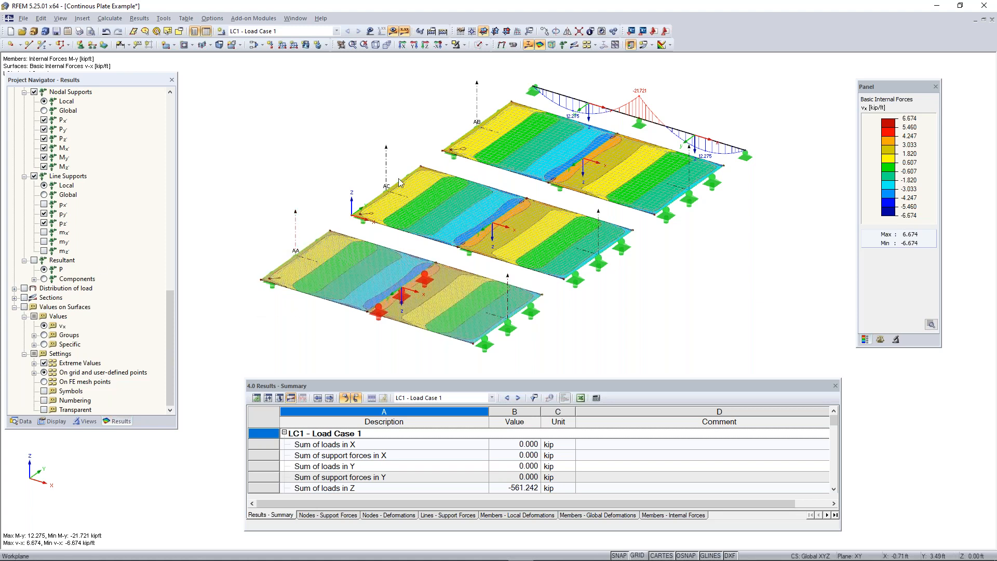
{"action": "left_click", "coordinate": [24, 297]}
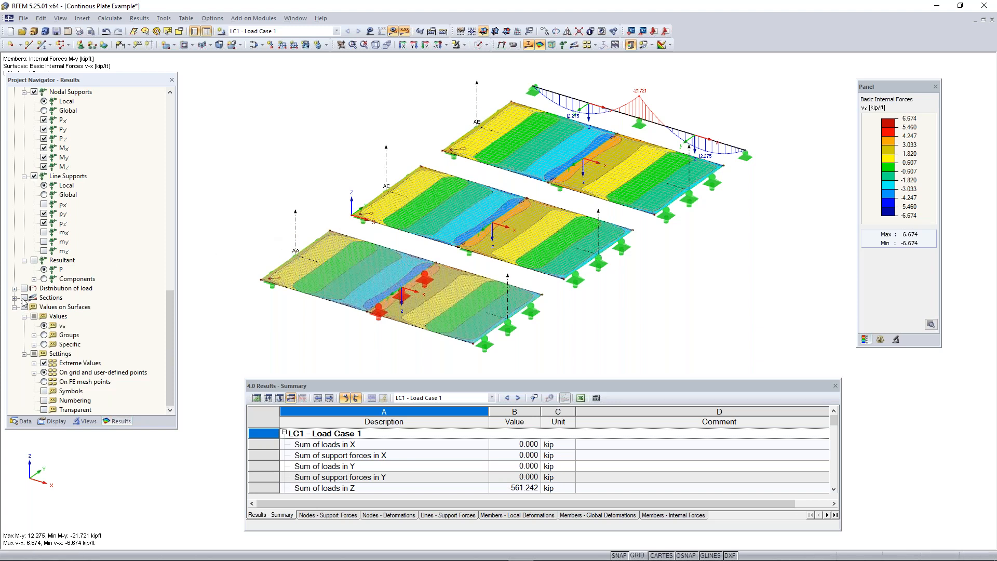
{"action": "left_click", "coordinate": [25, 299]}
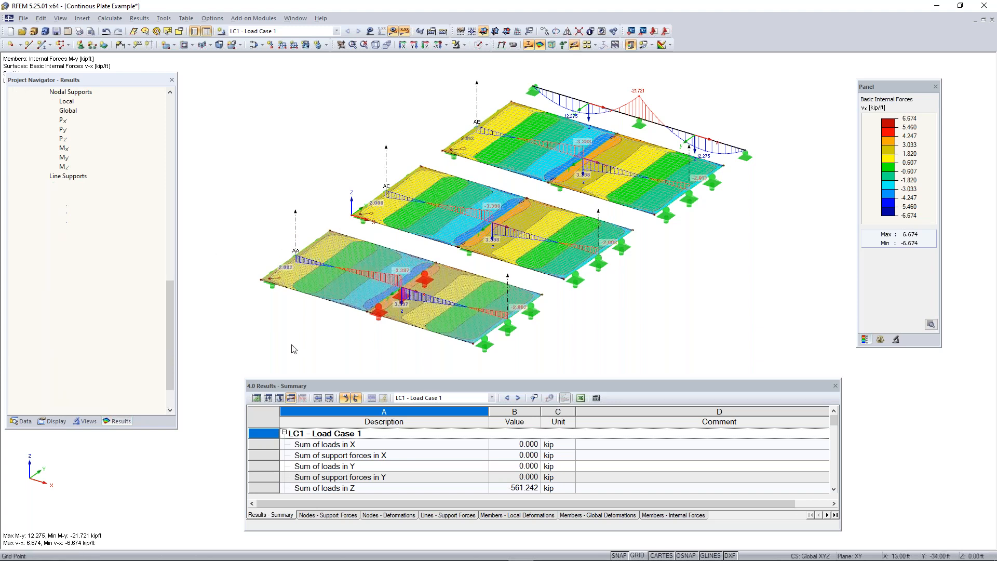
- Examine and compare the vx result diagrams along sections AA, AC and AB on the three plates
{"action": "right_click_drag", "start_coordinate": [407, 350], "coordinate": [372, 315]}
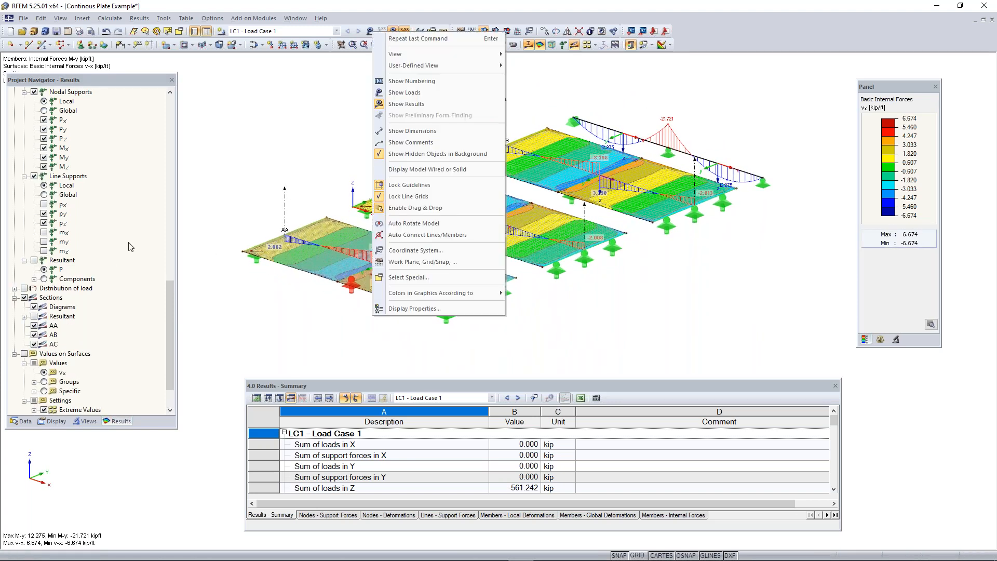
{"action": "left_click", "coordinate": [115, 261]}
{"action": "scroll", "coordinate": [119, 239], "scroll_direction": "up", "scroll_amount": 11}
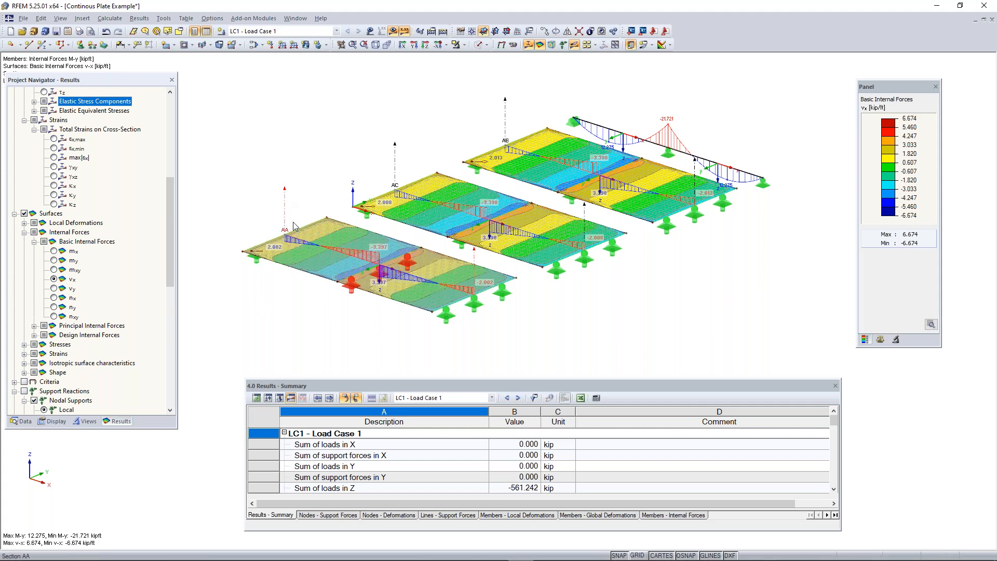
{"action": "scroll", "coordinate": [410, 281], "scroll_direction": "up", "scroll_amount": 3}
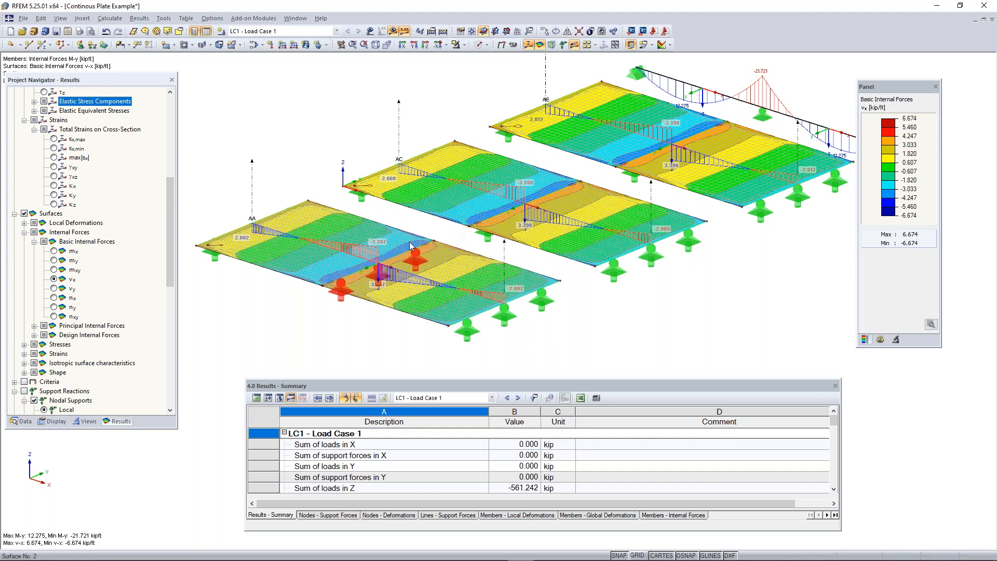
{"action": "scroll", "coordinate": [257, 234], "scroll_direction": "up", "scroll_amount": 2}
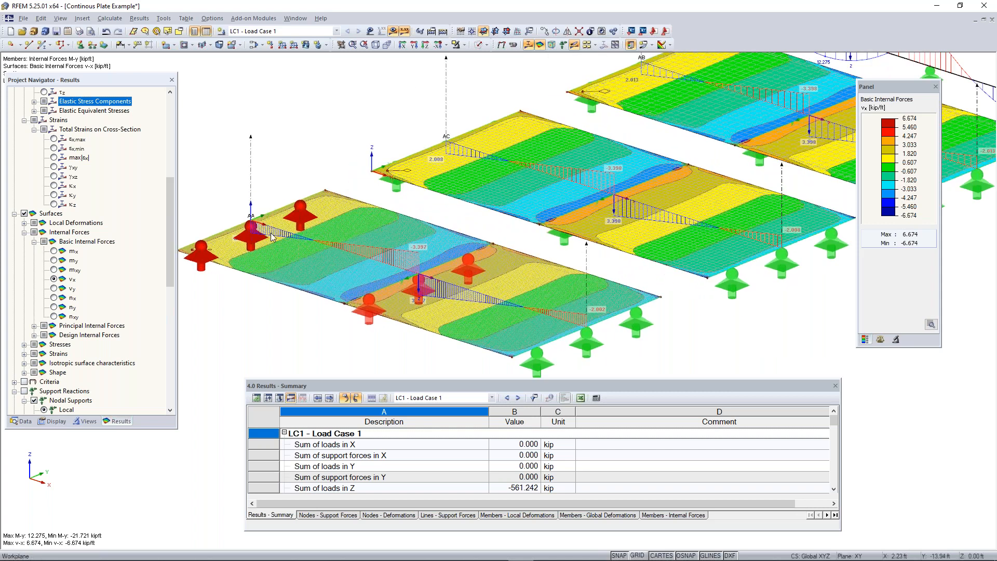
{"action": "middle_click_drag", "start_coordinate": [682, 127], "coordinate": [580, 165]}
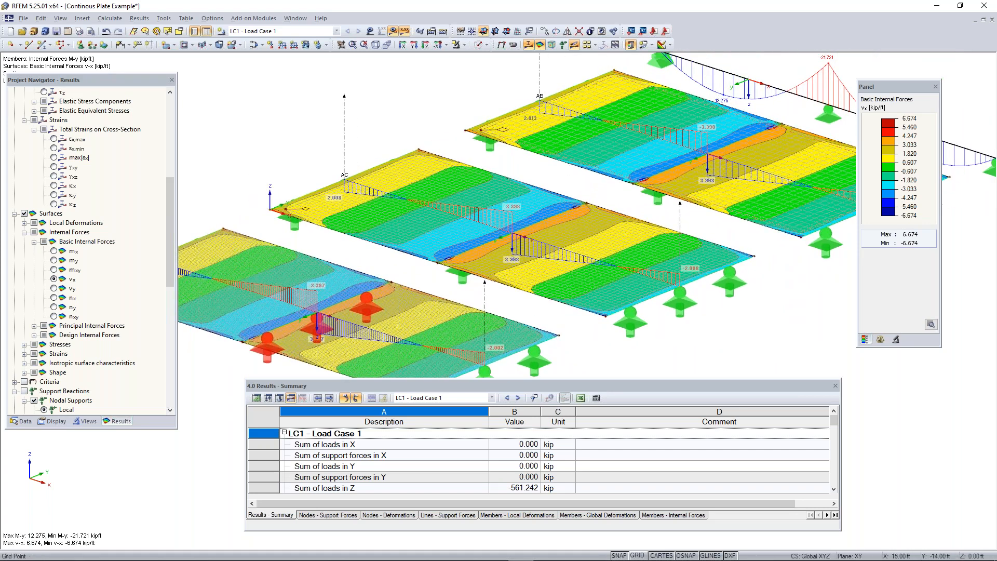
{"action": "middle_click_drag", "start_coordinate": [300, 320], "coordinate": [338, 290]}
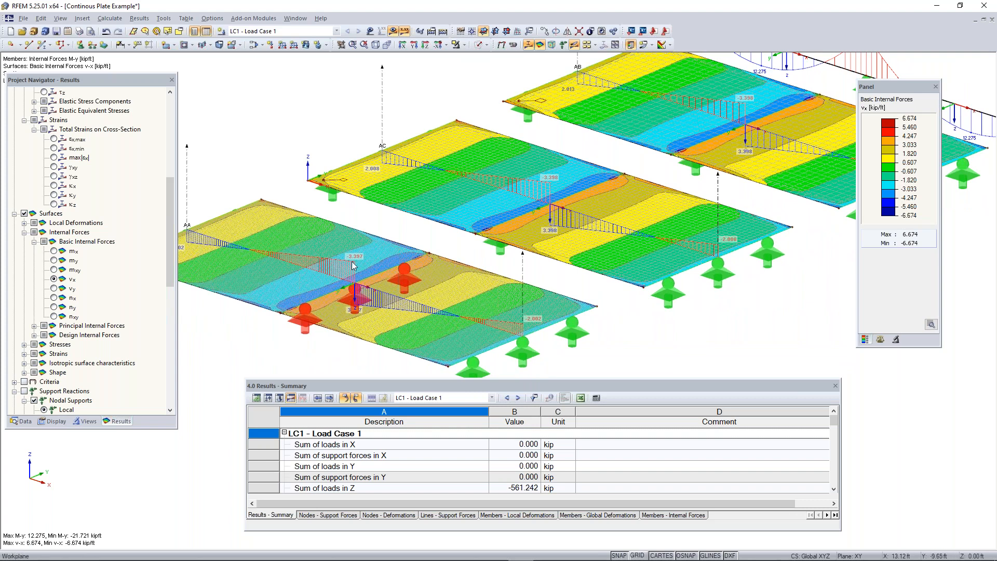
{"action": "left_click_drag", "start_coordinate": [112, 81], "coordinate": [98, 144]}
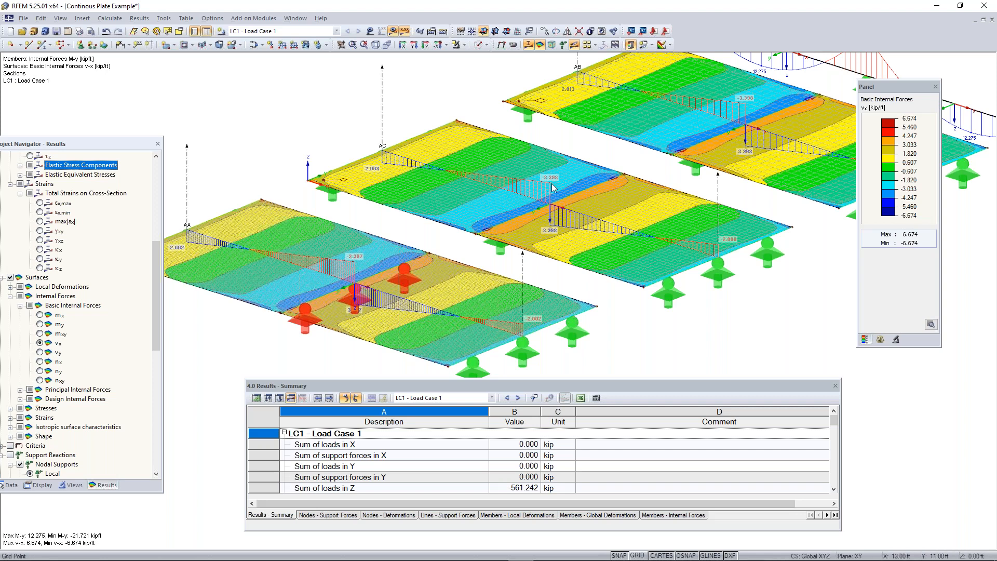
{"action": "middle_click_drag", "start_coordinate": [582, 180], "coordinate": [639, 166]}
{"action": "scroll", "coordinate": [565, 204], "scroll_direction": "down", "scroll_amount": 2}
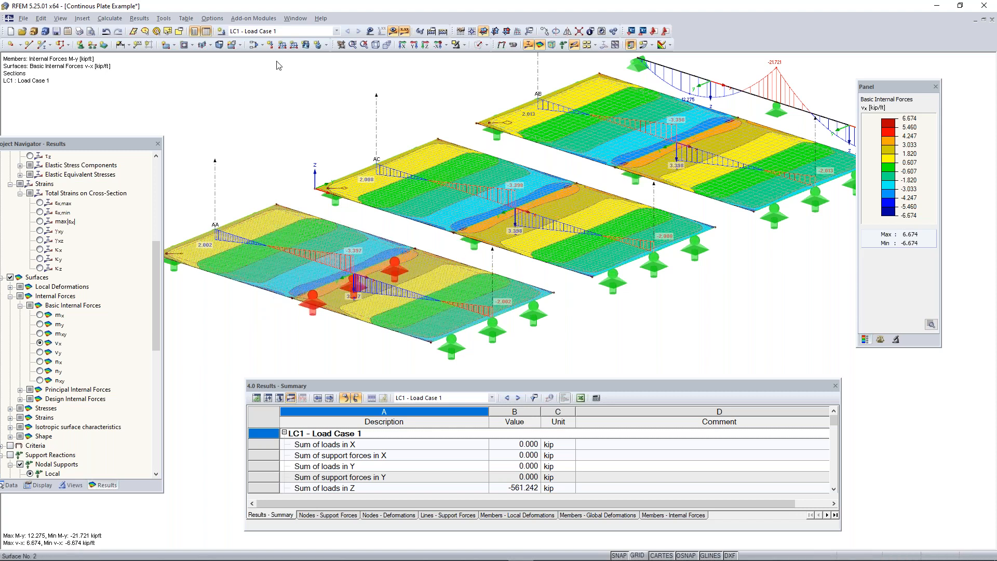
- Deactivate the shear stiffness of members in the global calculation parameters and accept deletion of the existing results
{"action": "left_click", "coordinate": [110, 19]}
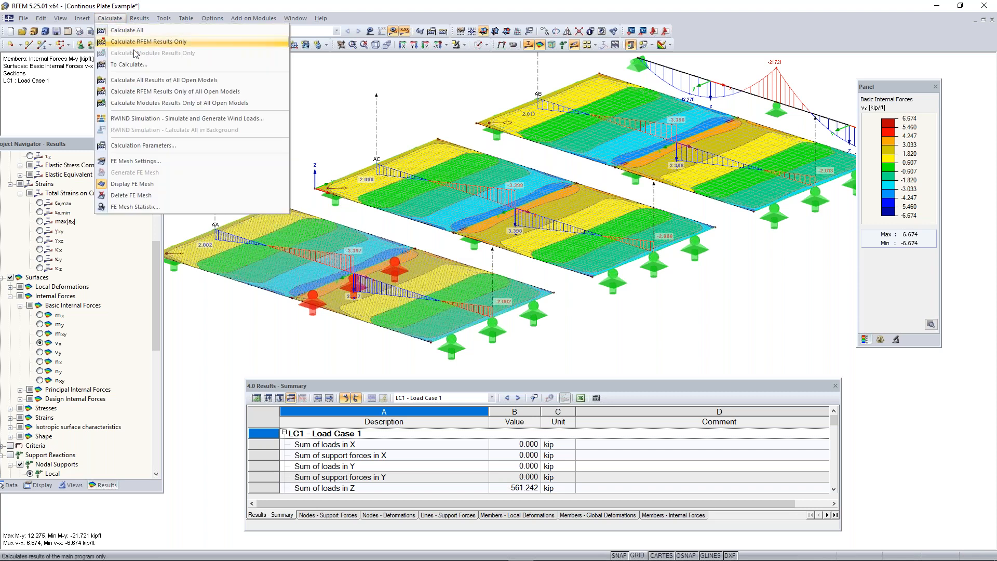
{"action": "left_click", "coordinate": [154, 146]}
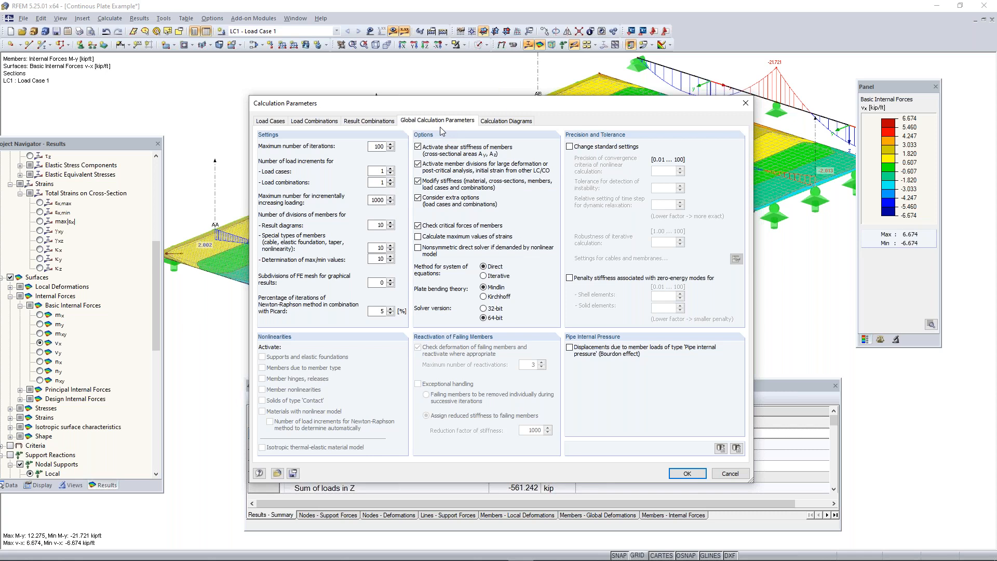
{"action": "left_click", "coordinate": [423, 151]}
{"action": "left_click", "coordinate": [687, 473]}
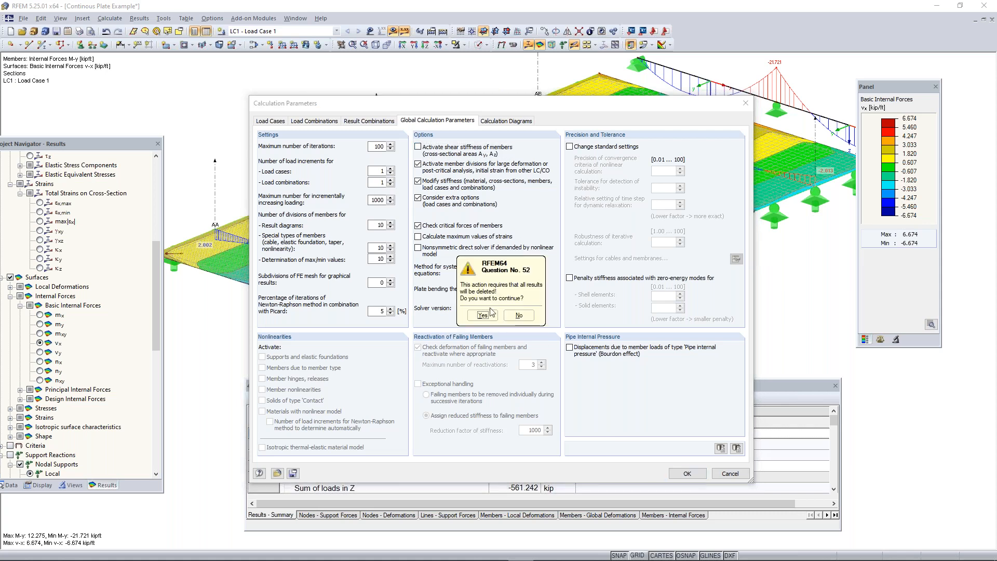
{"action": "left_click", "coordinate": [492, 316]}
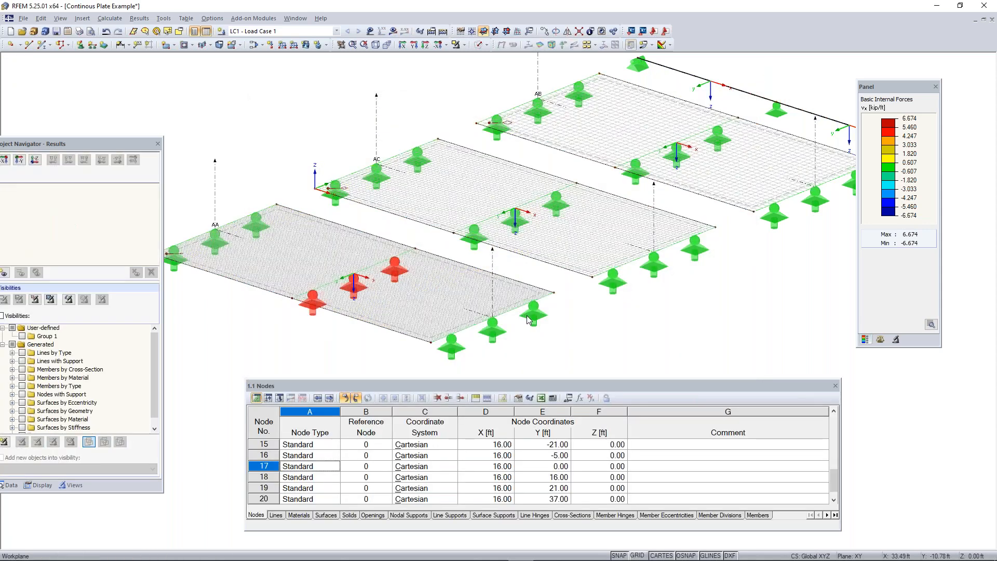
- Recalculate the model and inspect the My moment diagram of the continuous beam beside the plates
{"action": "middle_click_drag", "start_coordinate": [585, 255], "coordinate": [554, 265]}
{"action": "scroll", "coordinate": [558, 280], "scroll_direction": "down", "scroll_amount": 1}
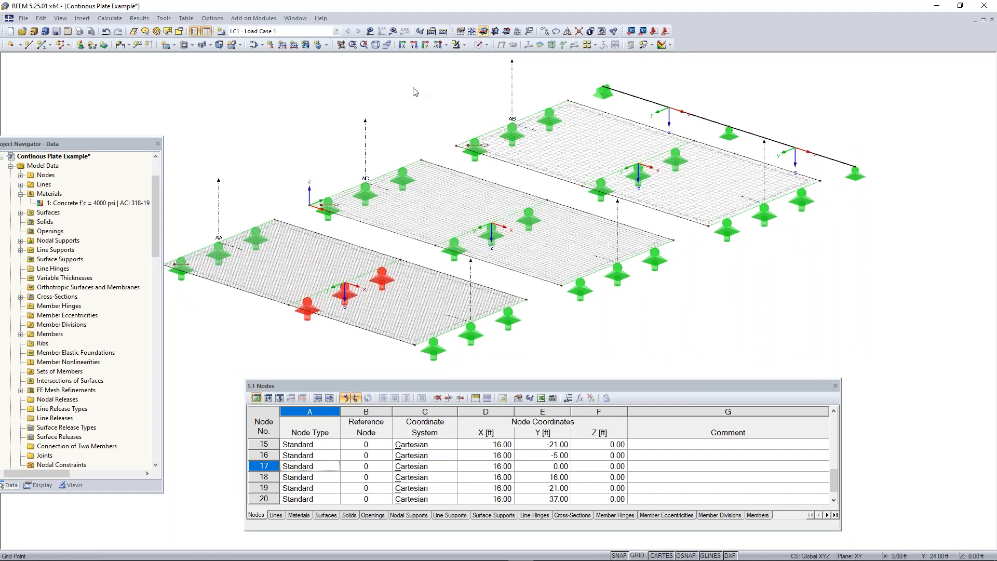
{"action": "left_click", "coordinate": [446, 32]}
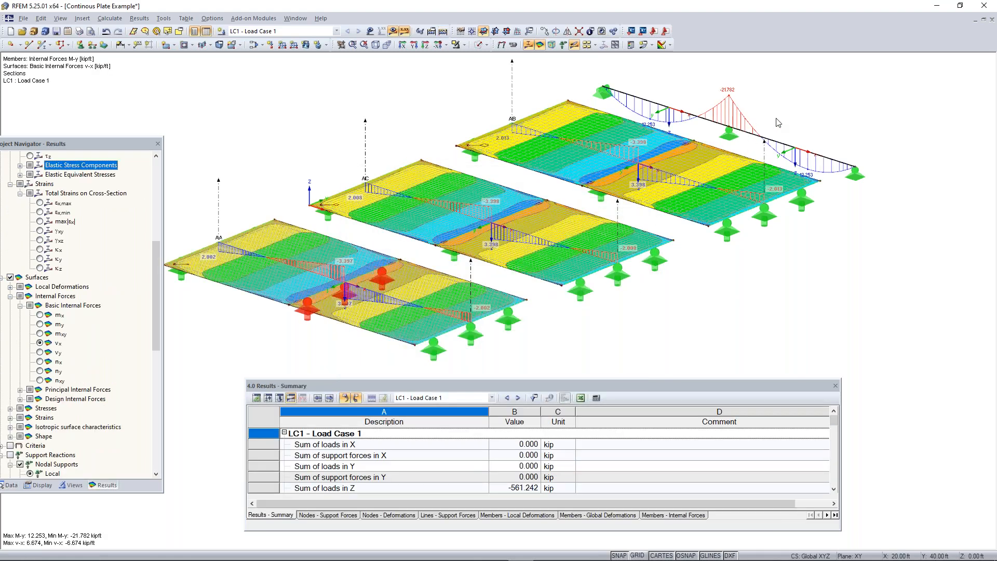
{"action": "middle_click_drag", "start_coordinate": [768, 124], "coordinate": [686, 139]}
{"action": "scroll", "coordinate": [687, 139], "scroll_direction": "up", "scroll_amount": 2}
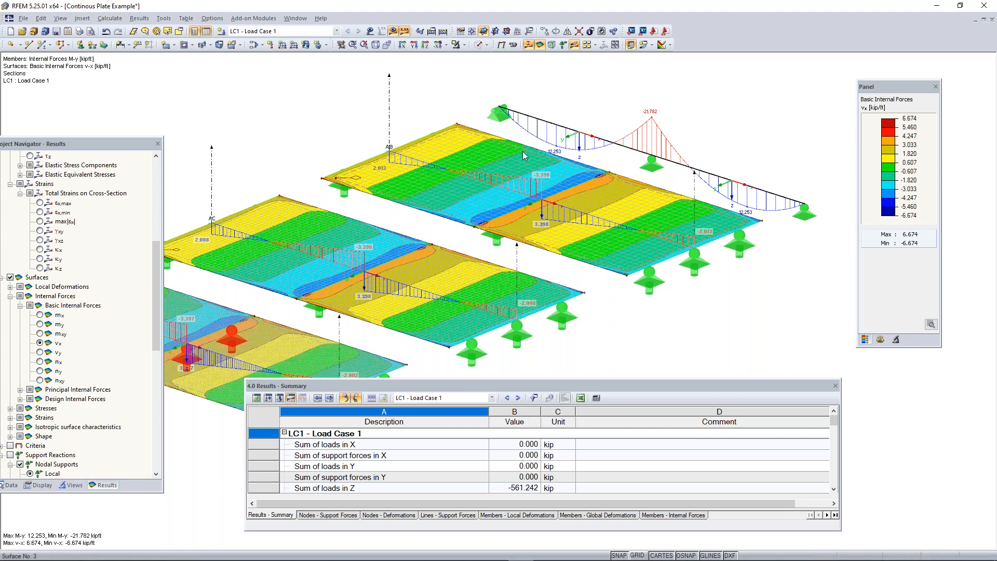
- Switch to the running PowerPoint slide show
{"action": "key", "text": "super"}
{"action": "mouse_move", "coordinate": [479, 551]}
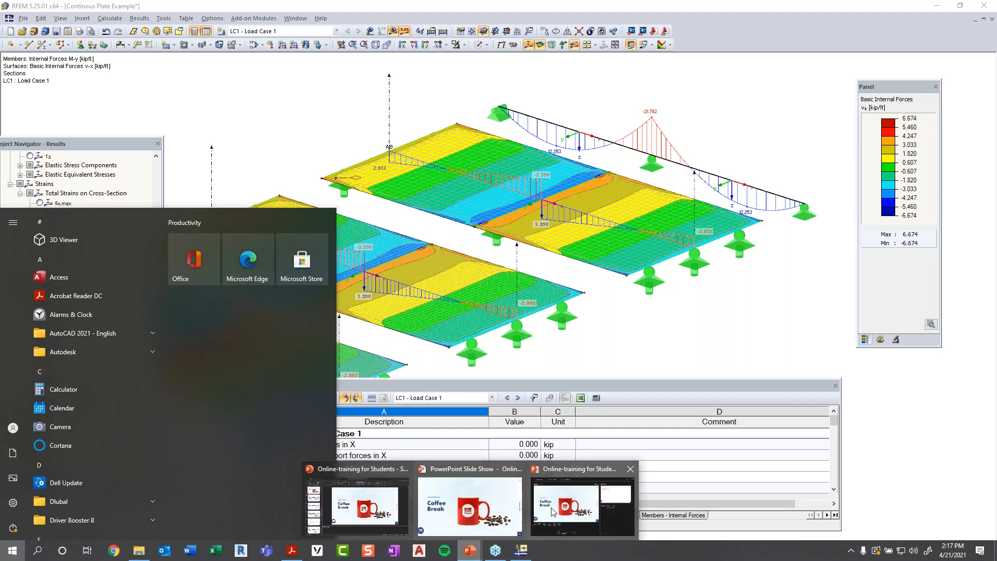
{"action": "left_click", "coordinate": [517, 510]}
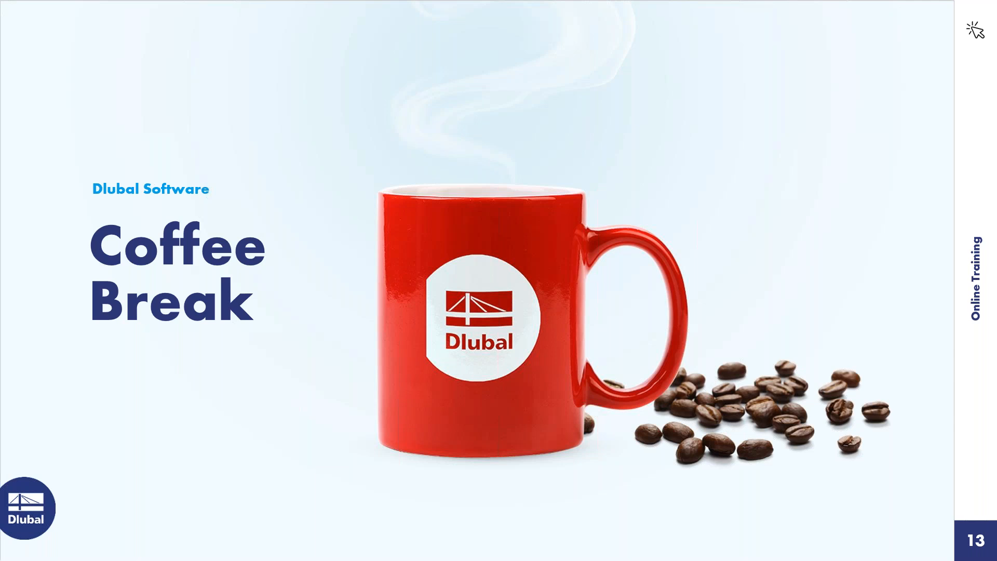
{"action": "key", "text": "Right"}
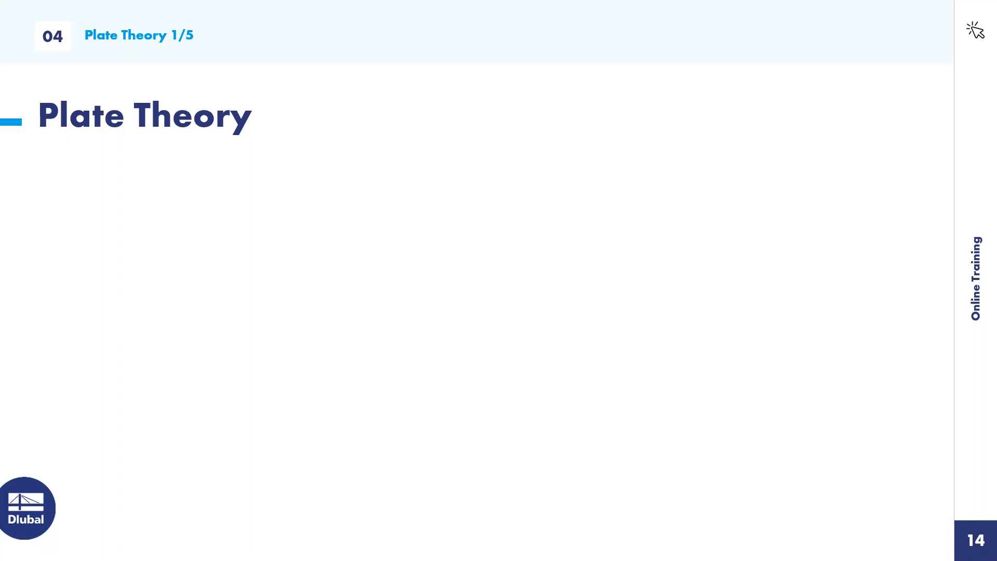
{"action": "key", "text": "Right"}
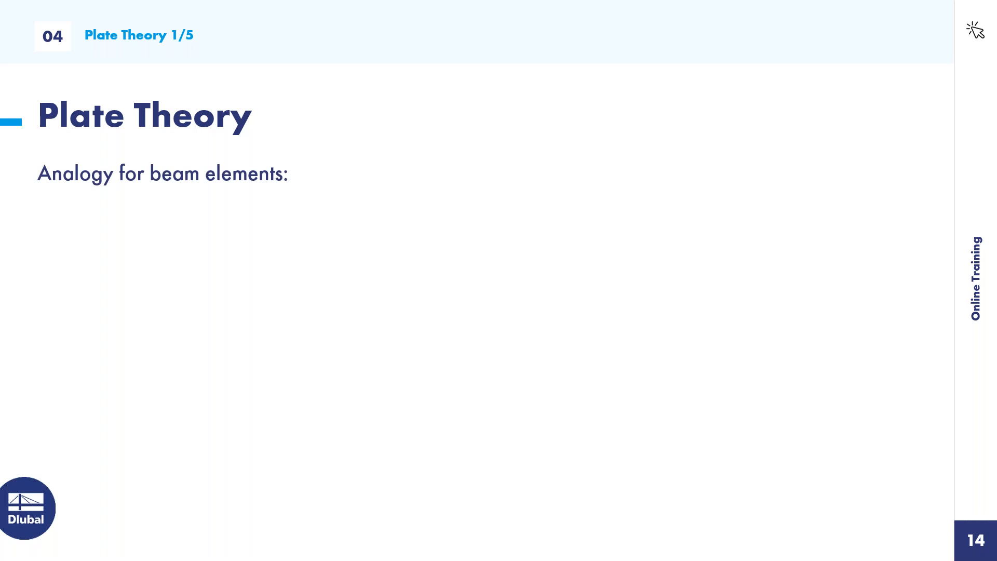
{"action": "key", "text": "Right"}
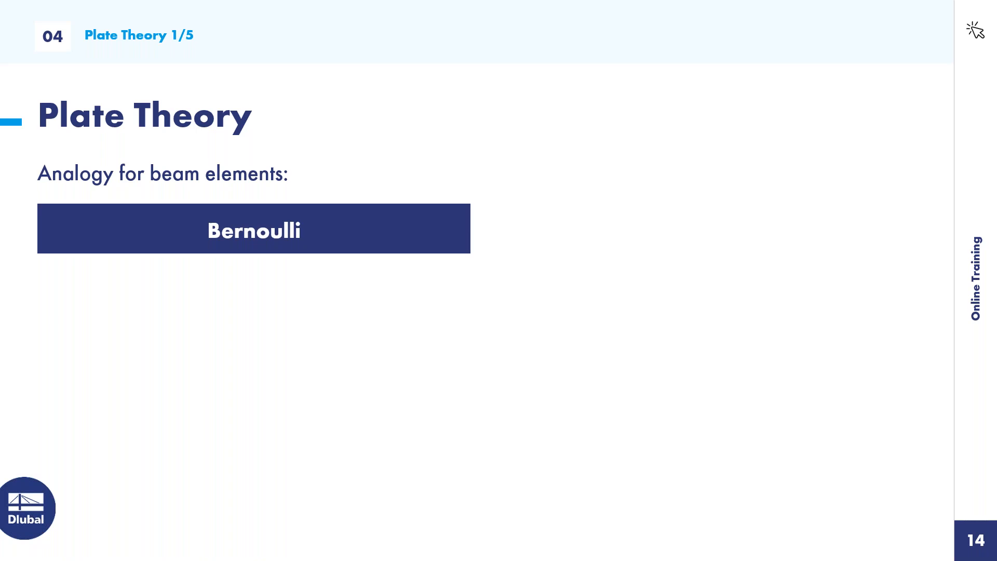
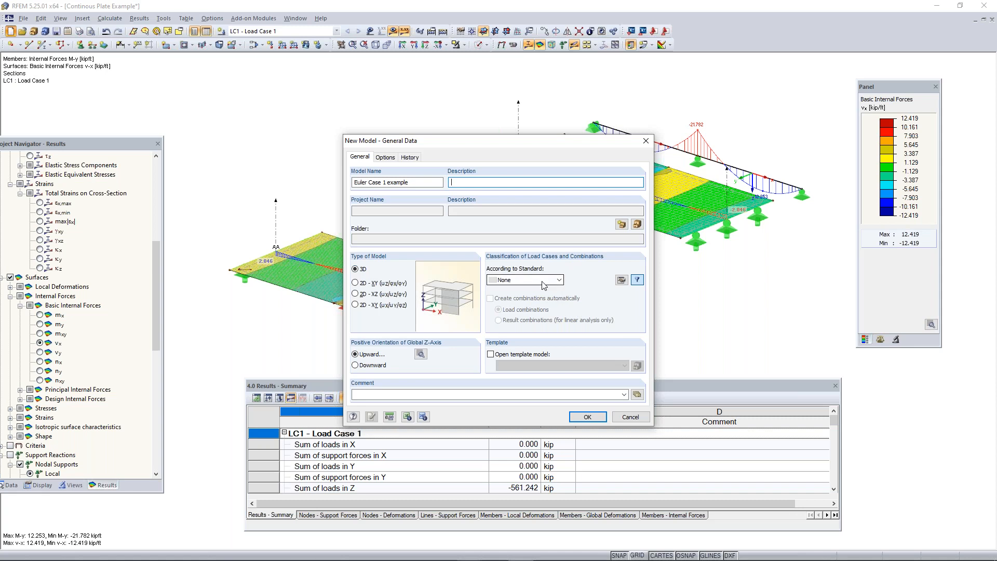
- Classify load cases of the new 3D model "Euler Case 1 example" by ASCE 7-16 with automatic load combinations, and create the model
{"action": "left_click", "coordinate": [544, 283]}
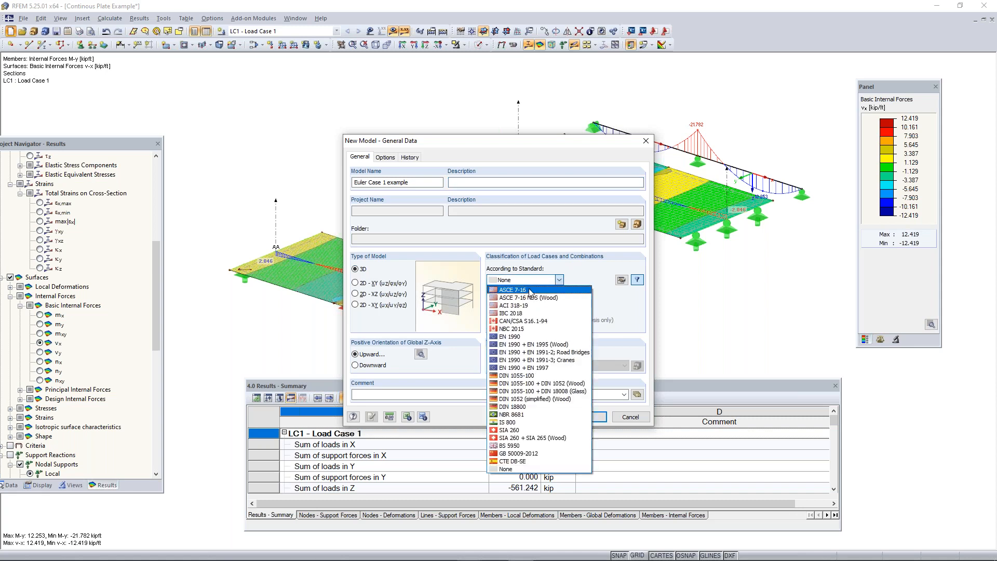
{"action": "left_click", "coordinate": [531, 292]}
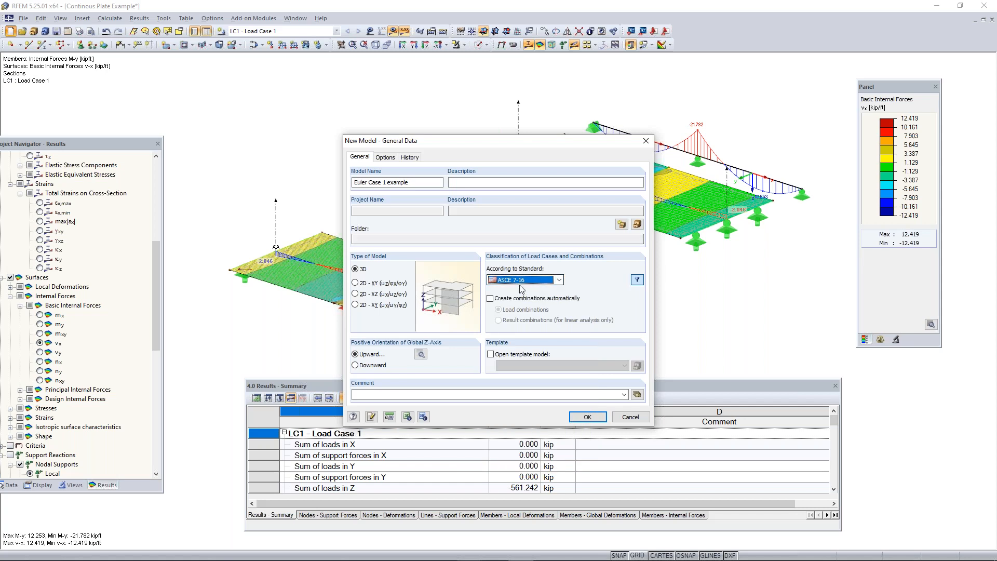
{"action": "left_click", "coordinate": [491, 299]}
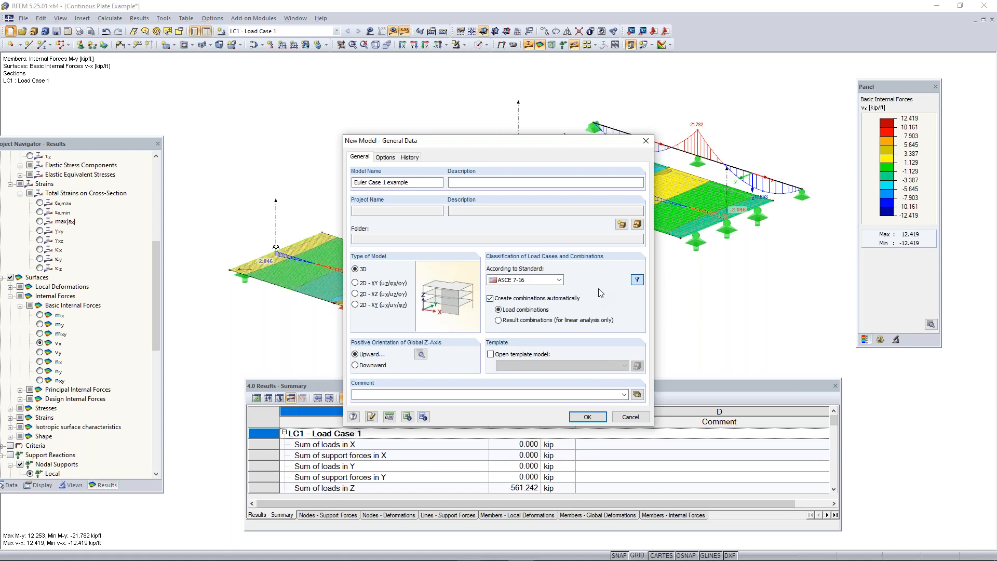
{"action": "left_click", "coordinate": [588, 417]}
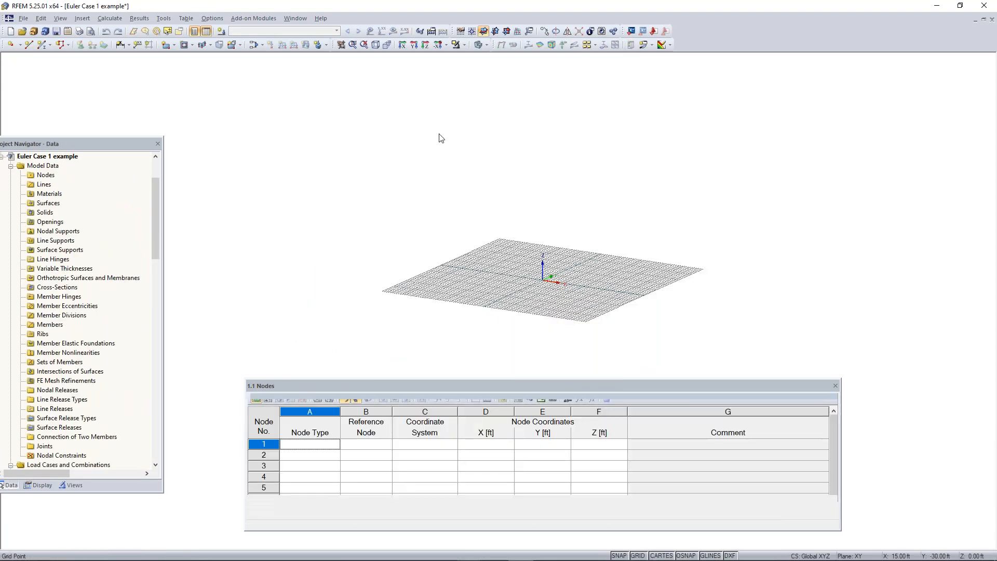
- Start a new member and open the rolled I-sections library for its cross-section
{"action": "scroll", "coordinate": [552, 283], "scroll_direction": "up", "scroll_amount": 2}
{"action": "middle_click_drag", "start_coordinate": [534, 287], "coordinate": [522, 260]}
{"action": "middle_click_drag", "start_coordinate": [522, 260], "coordinate": [498, 288], "text": "ctrl"}
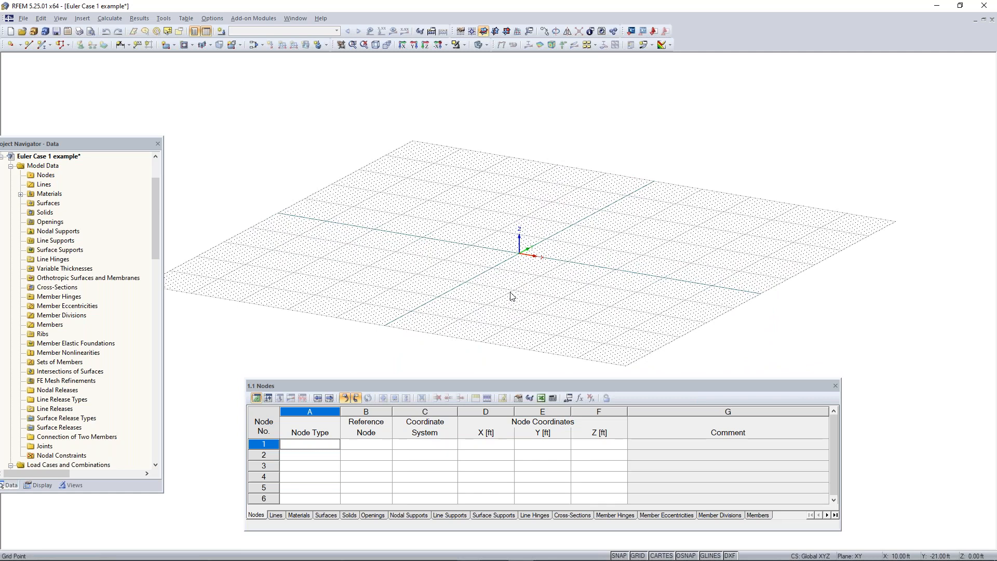
{"action": "left_click", "coordinate": [42, 45]}
{"action": "key", "text": "Escape"}
{"action": "left_click", "coordinate": [41, 46]}
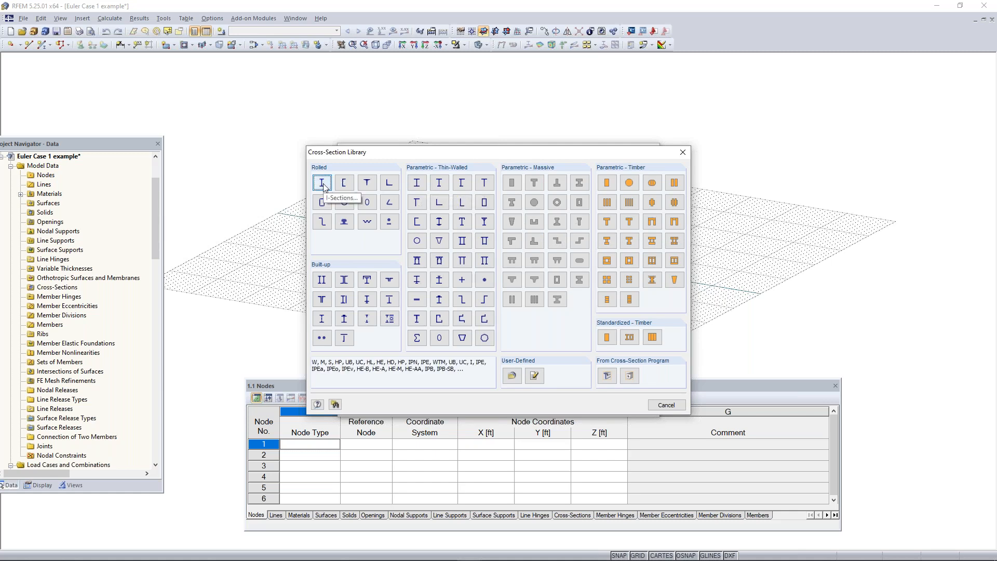
{"action": "key", "text": "Escape"}
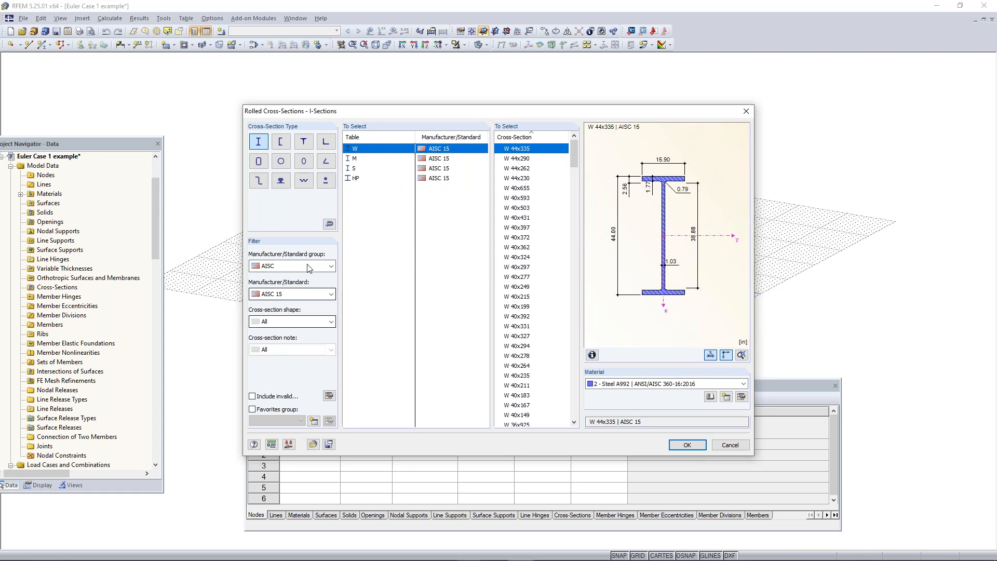
- Browse the manufacturer/standard groups available for rolled I-sections and choose AISC
{"action": "left_click", "coordinate": [301, 265]}
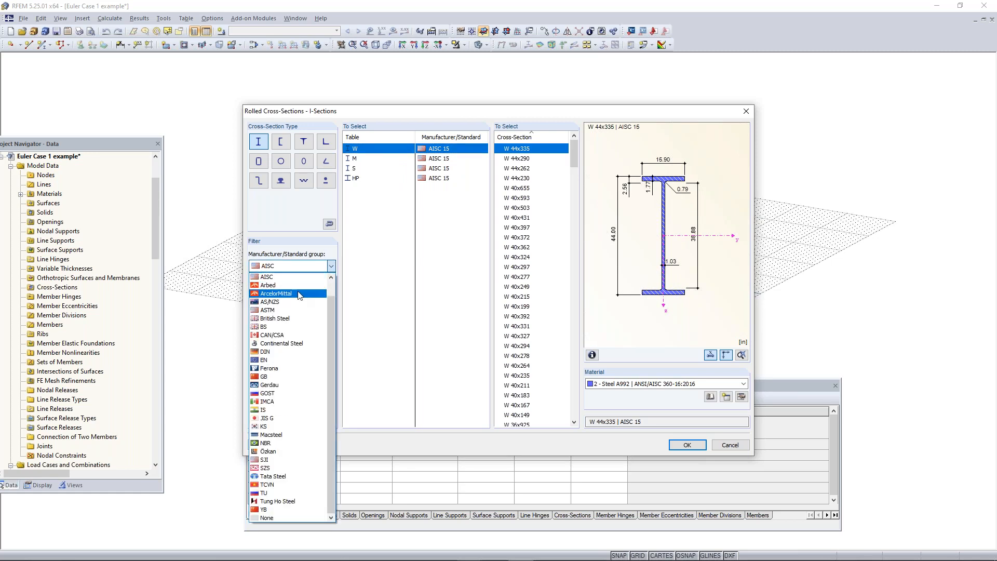
{"action": "scroll", "coordinate": [333, 303], "scroll_direction": "up", "scroll_amount": 1}
{"action": "scroll", "coordinate": [333, 299], "scroll_direction": "down", "scroll_amount": 1}
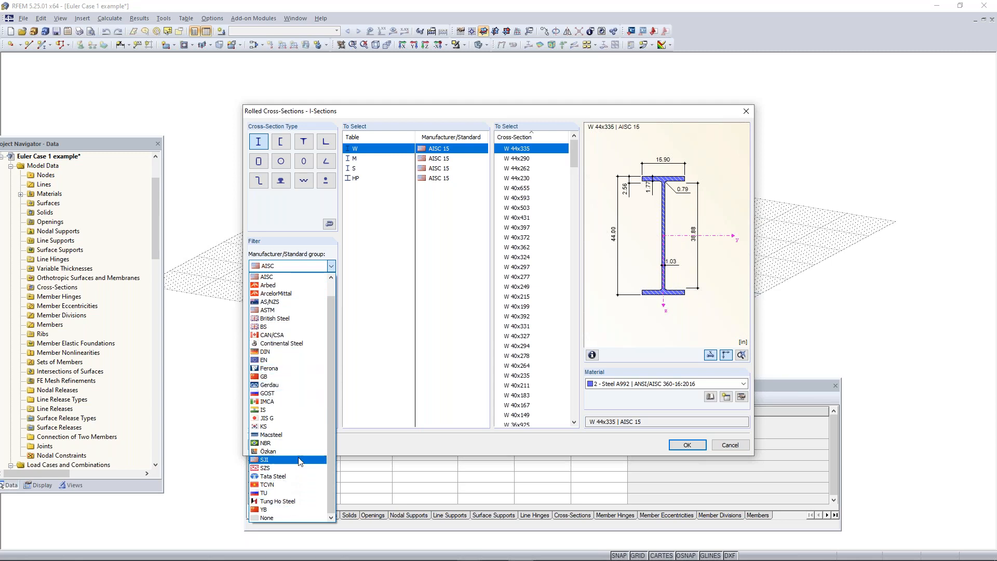
{"action": "left_click", "coordinate": [279, 280]}
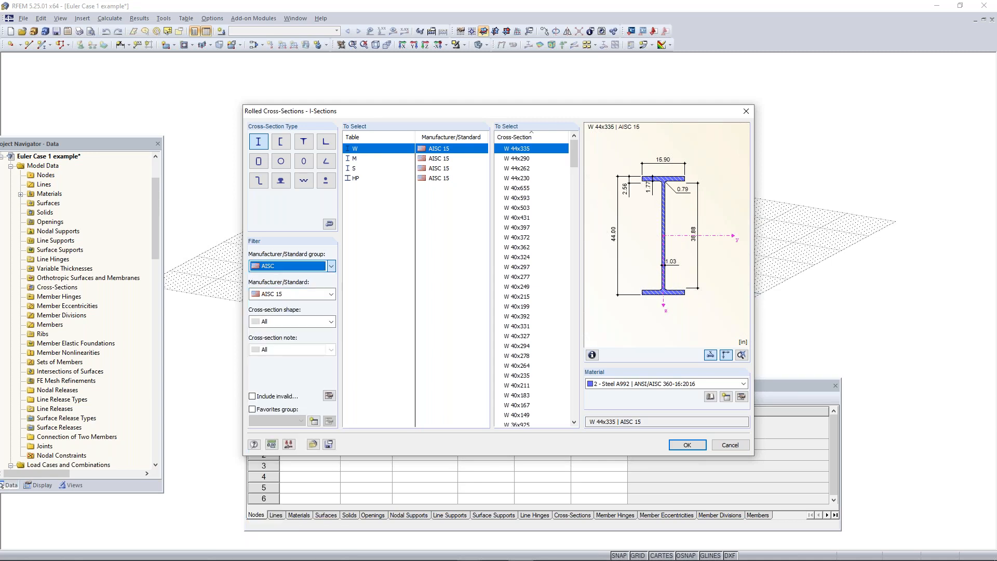
- Filter the AISC 15 cross-sections by shape to wide I-sections with parallel flanges
{"action": "left_click", "coordinate": [284, 295]}
{"action": "left_click", "coordinate": [284, 321]}
{"action": "left_click", "coordinate": [287, 325]}
{"action": "left_click", "coordinate": [287, 325]}
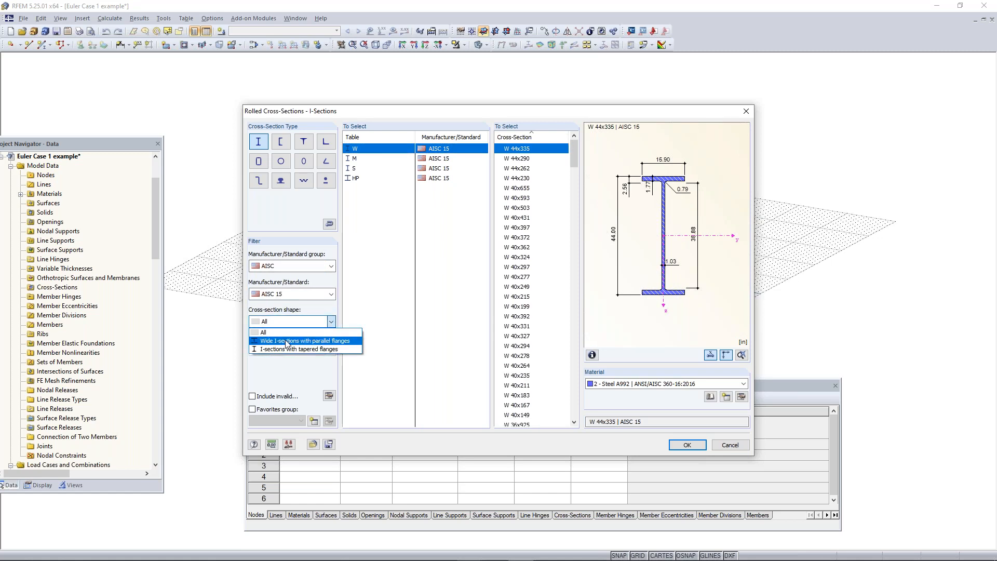
{"action": "left_click", "coordinate": [290, 350]}
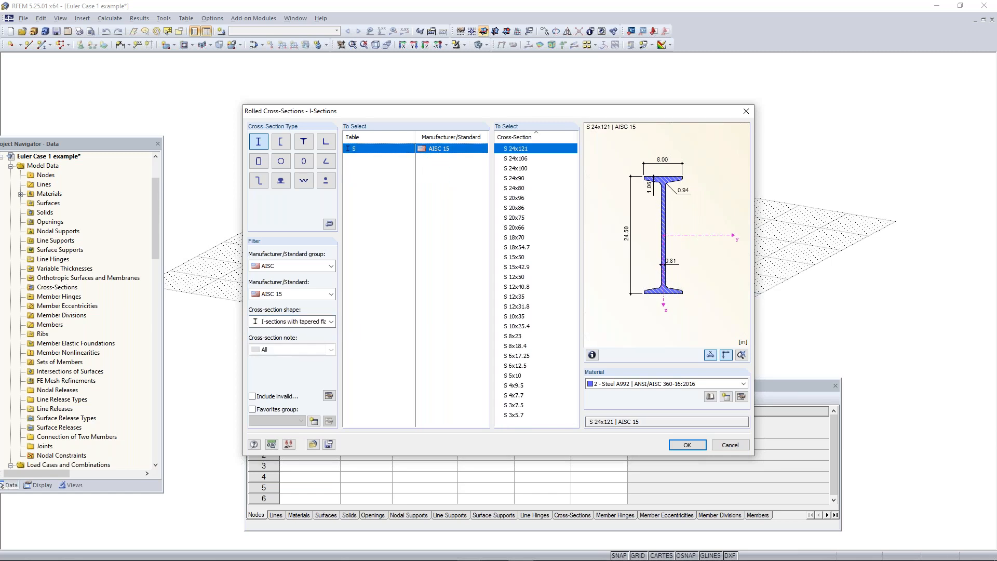
{"action": "left_click", "coordinate": [280, 322]}
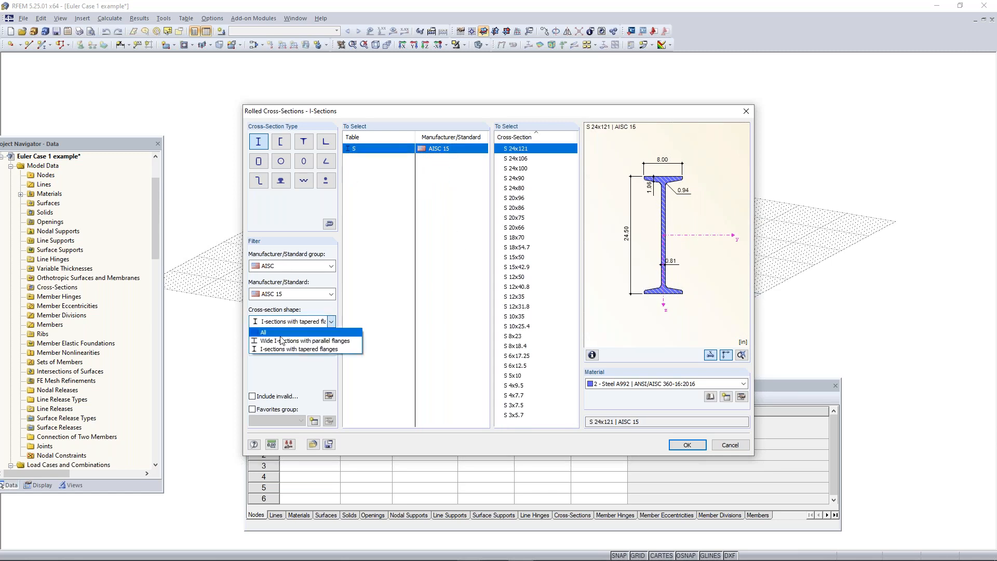
{"action": "left_click", "coordinate": [281, 343]}
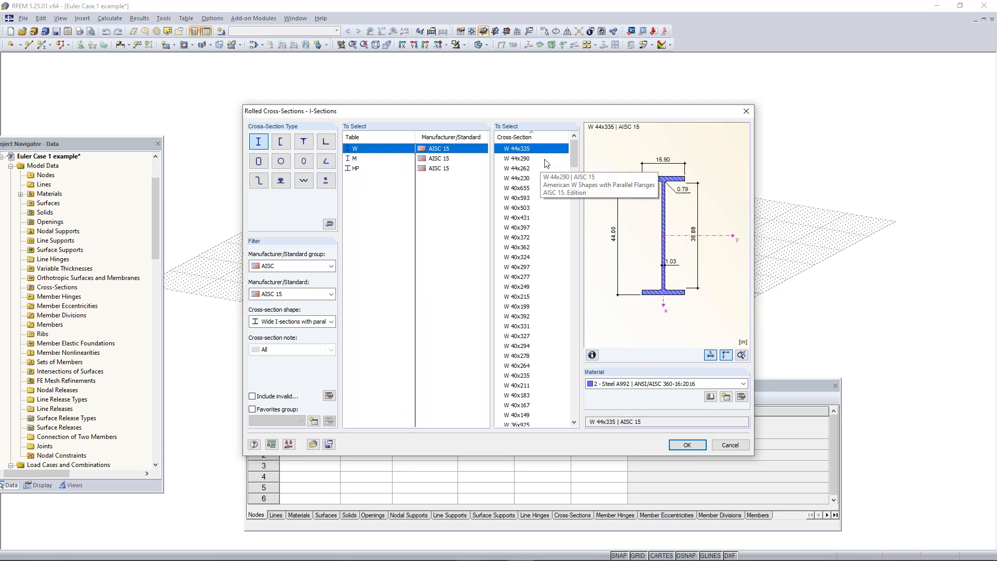
- Choose the W 12x35 cross-section from the AISC 15 list
{"action": "left_click_drag", "start_coordinate": [572, 152], "coordinate": [570, 362]}
{"action": "left_click", "coordinate": [519, 345]}
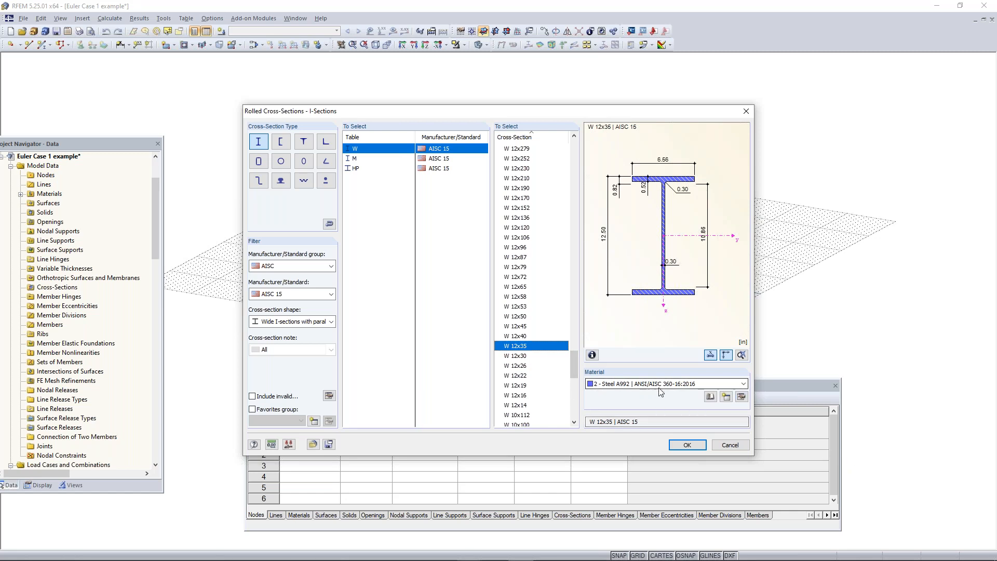
- Look at the material library entry for Steel A992 and the new material definition, closing both
{"action": "left_click", "coordinate": [713, 397]}
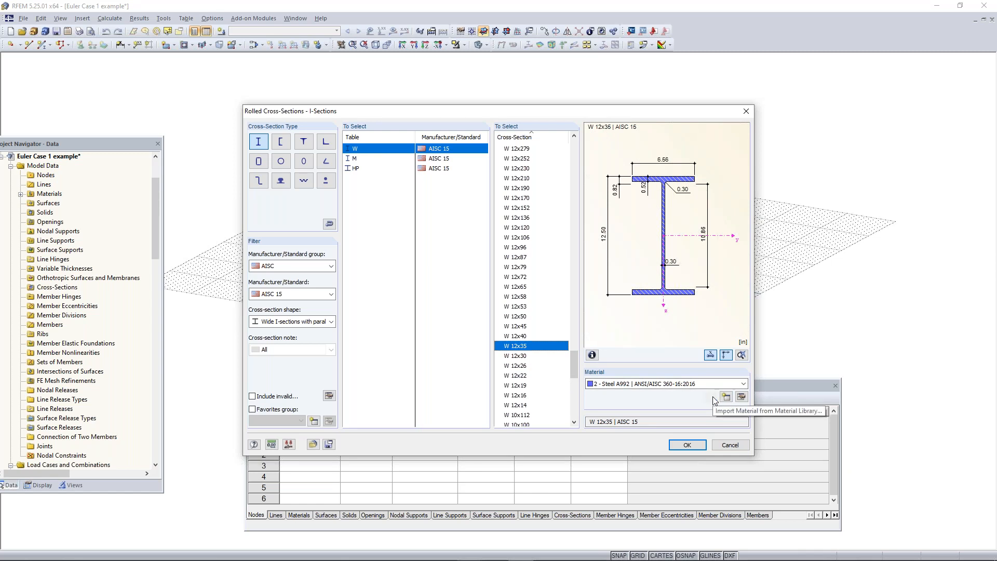
{"action": "left_click", "coordinate": [711, 397]}
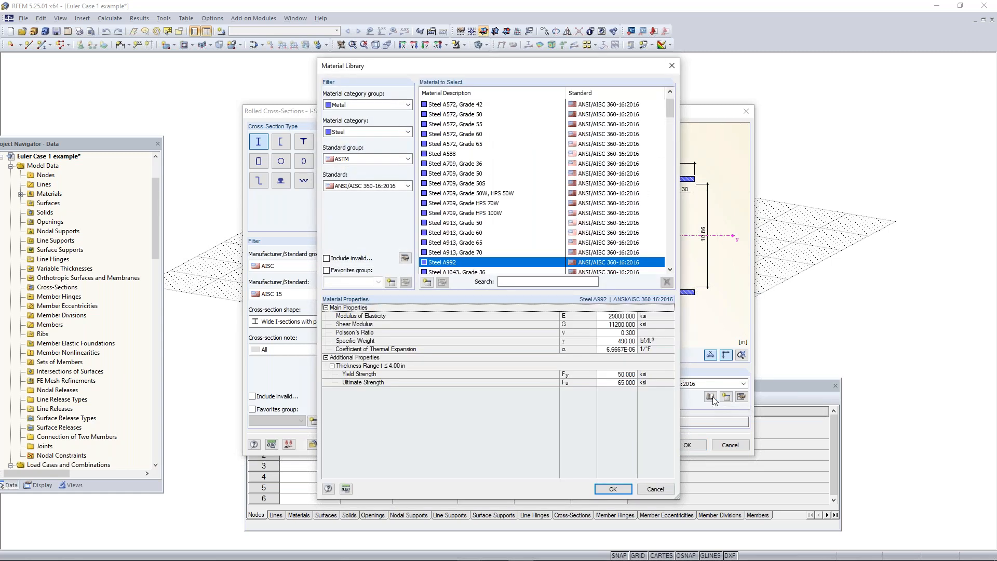
{"action": "left_click", "coordinate": [673, 65]}
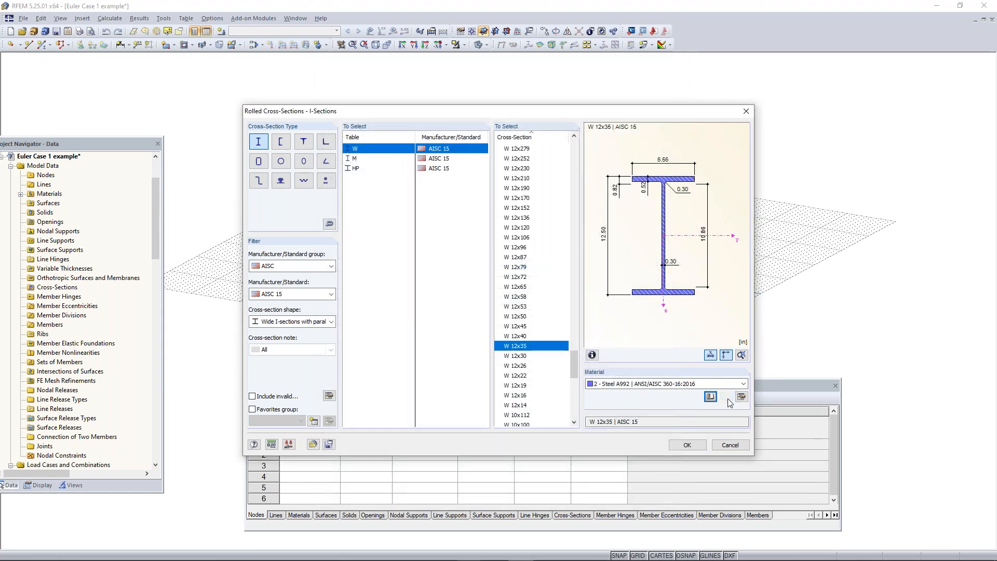
{"action": "left_click", "coordinate": [727, 398]}
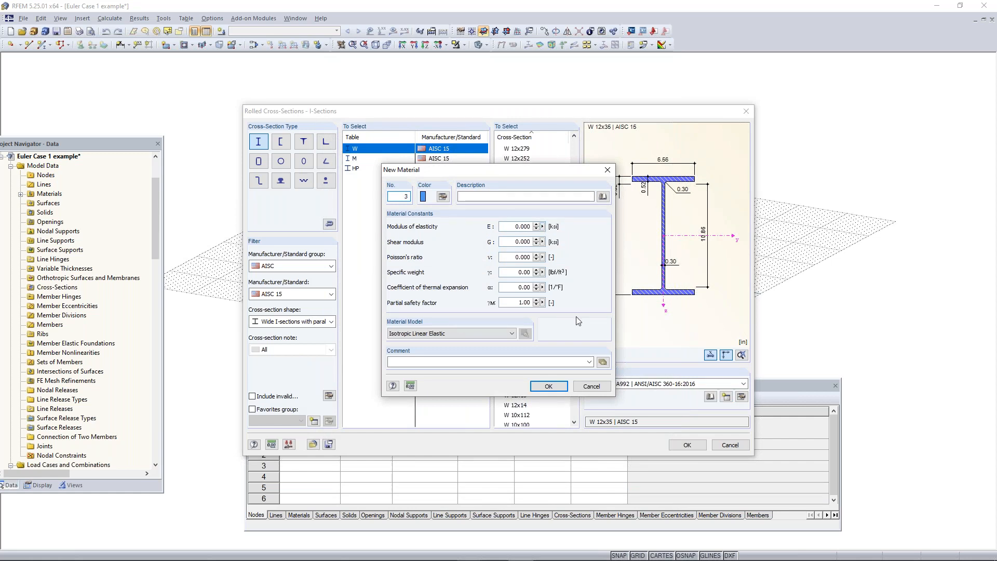
{"action": "left_click", "coordinate": [607, 171]}
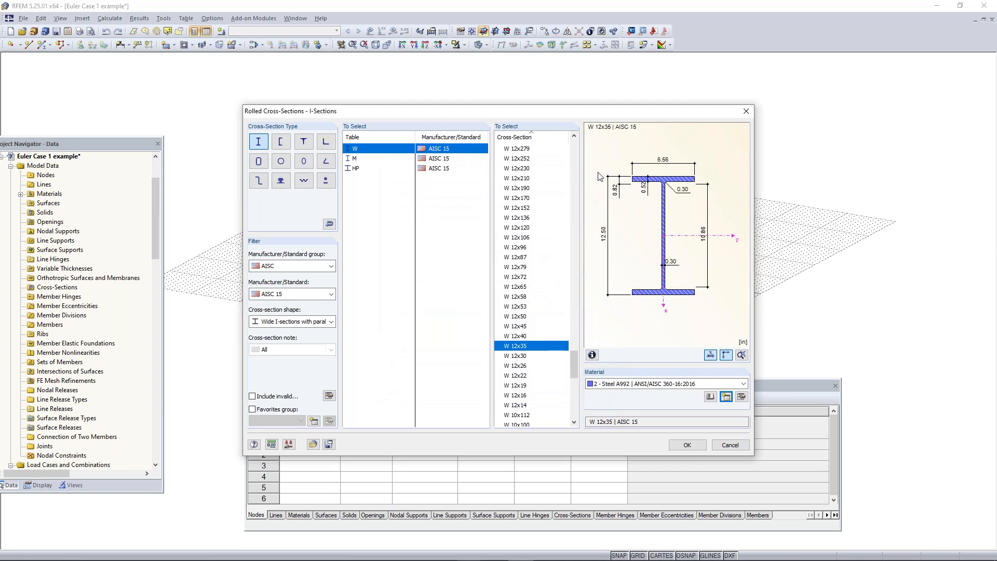
- Confirm the W 12x35 Steel A992 beam member and draw it vertically in the XZ plane from the origin to Z 30 ft
{"action": "left_click", "coordinate": [687, 445]}
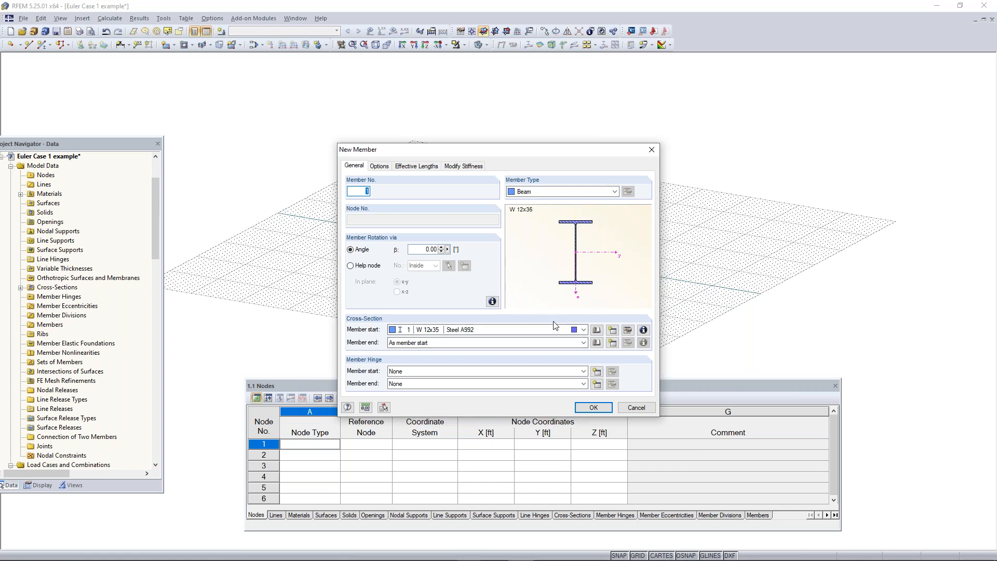
{"action": "left_click", "coordinate": [594, 407]}
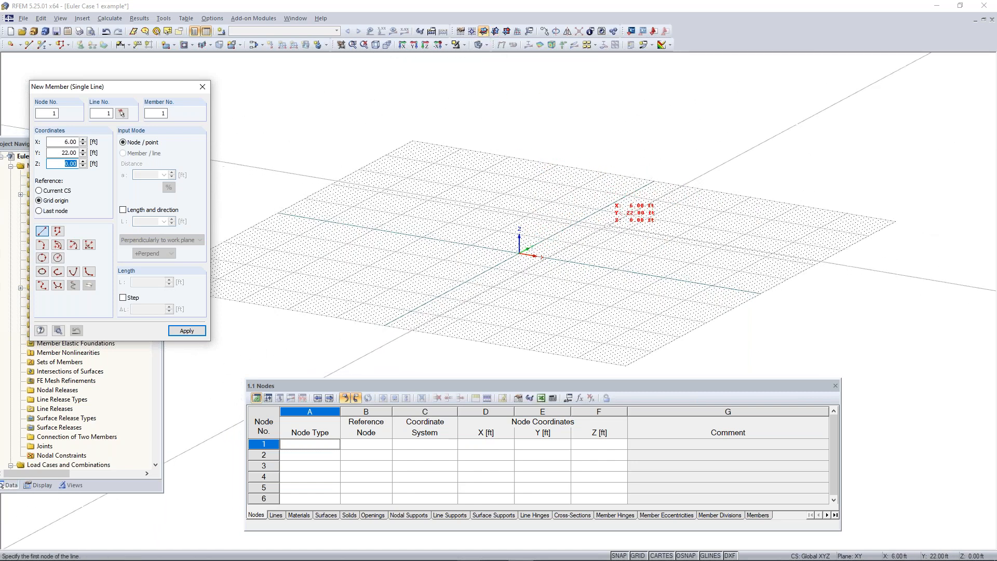
{"action": "left_click", "coordinate": [496, 32]}
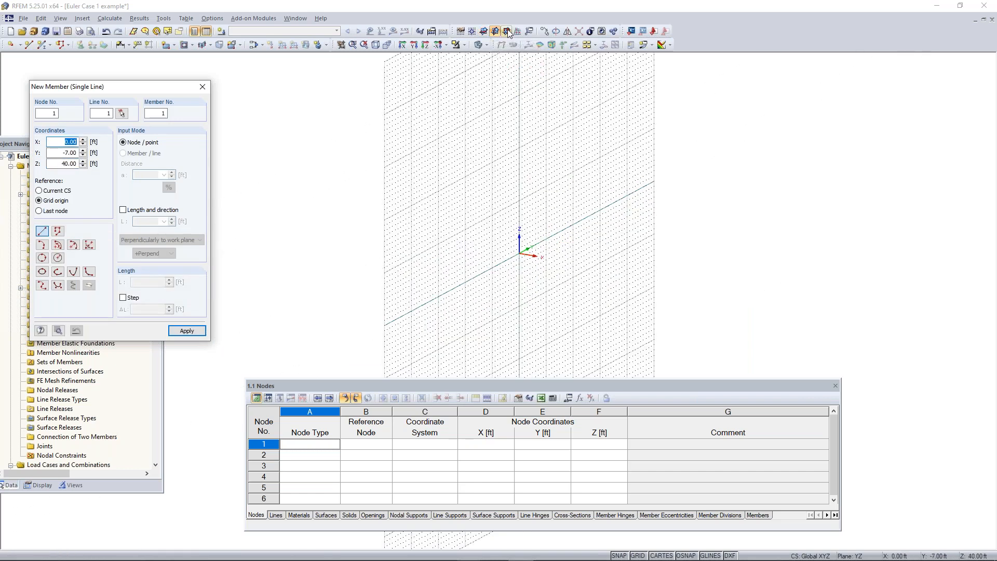
{"action": "left_click", "coordinate": [507, 31]}
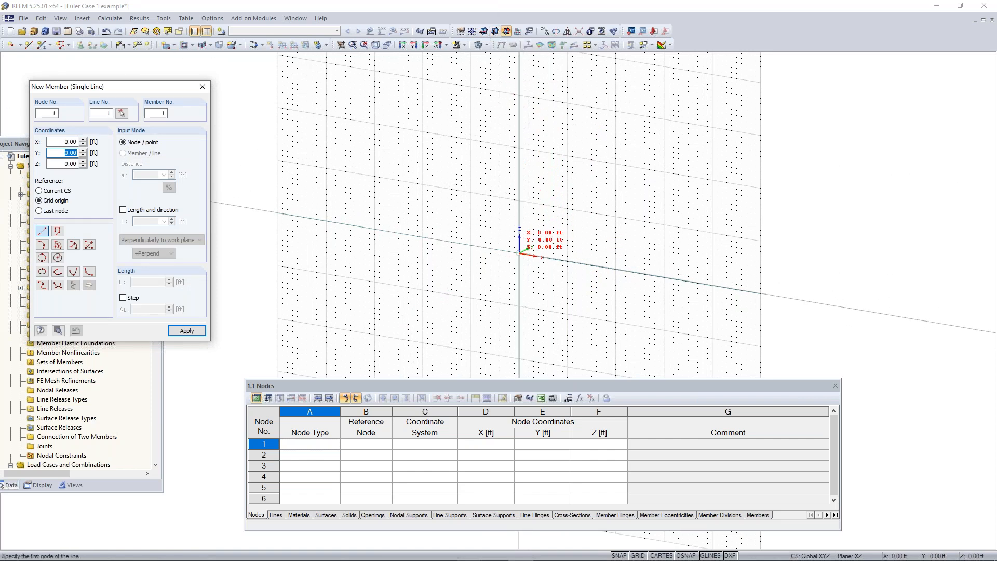
{"action": "left_click", "coordinate": [519, 253]}
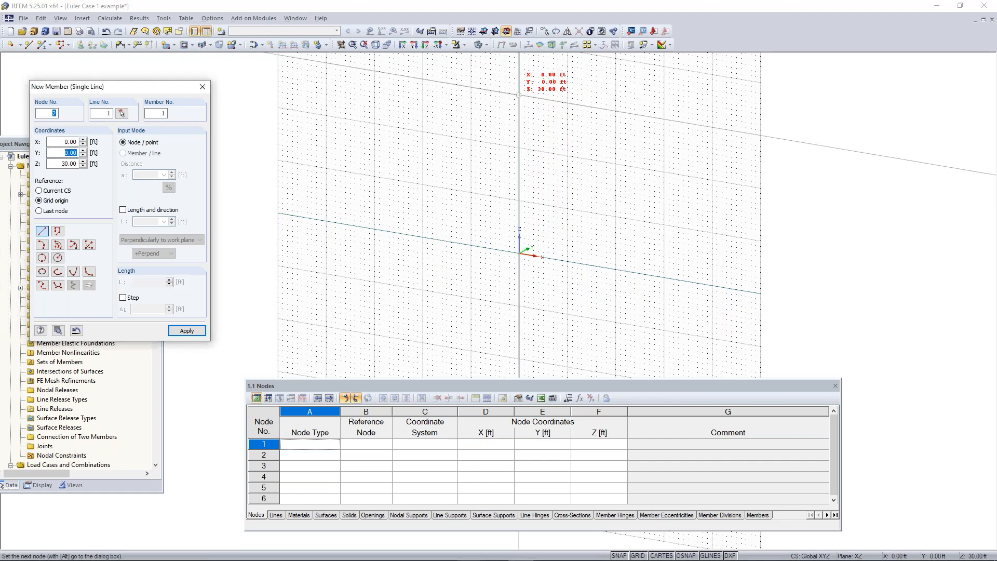
{"action": "left_click", "coordinate": [519, 94]}
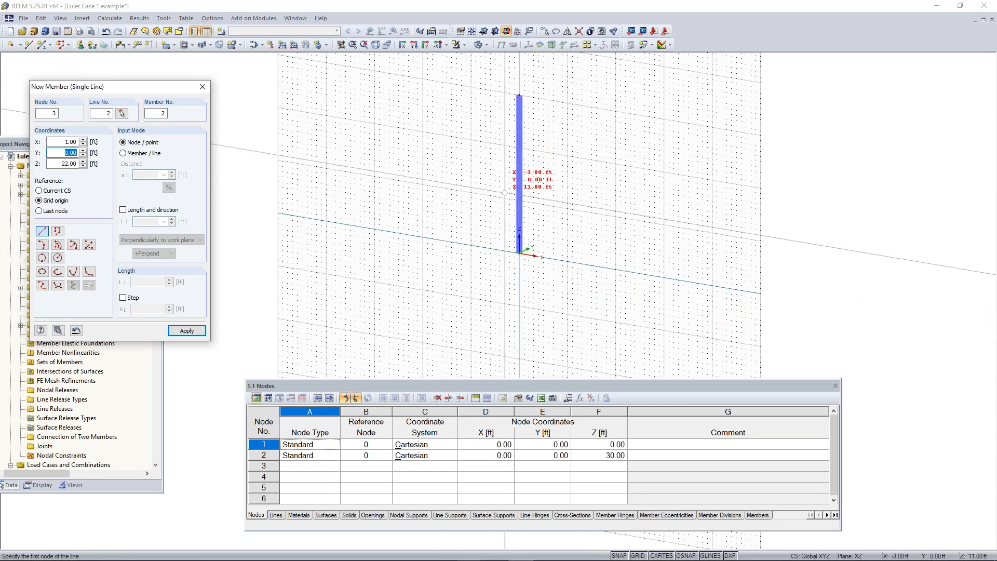
- Switch to the XY work plane and place a second member of 30 ft length perpendicular to it at X -28, Y -7 ft
{"action": "left_click", "coordinate": [483, 34]}
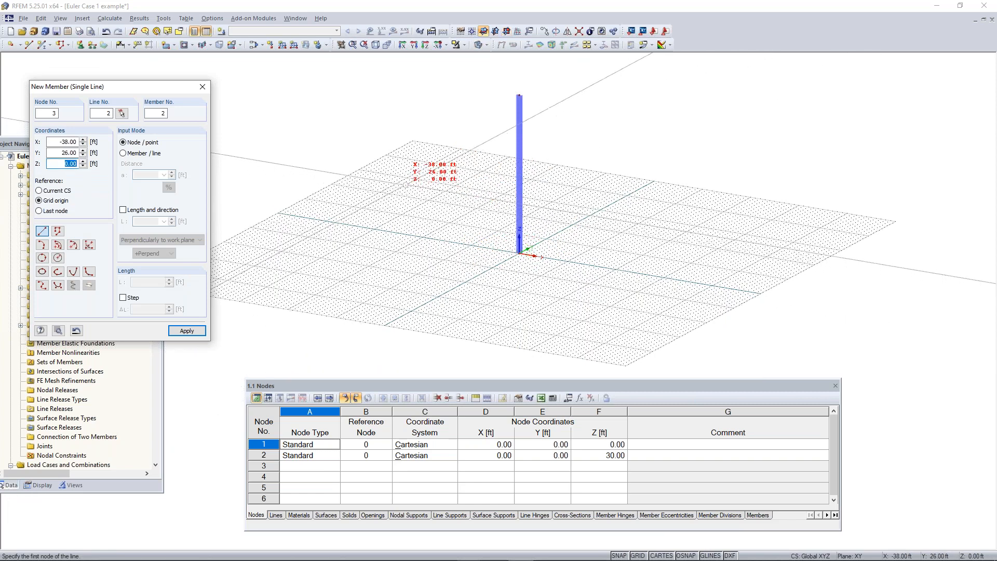
{"action": "left_click_drag", "start_coordinate": [117, 87], "coordinate": [148, 95]}
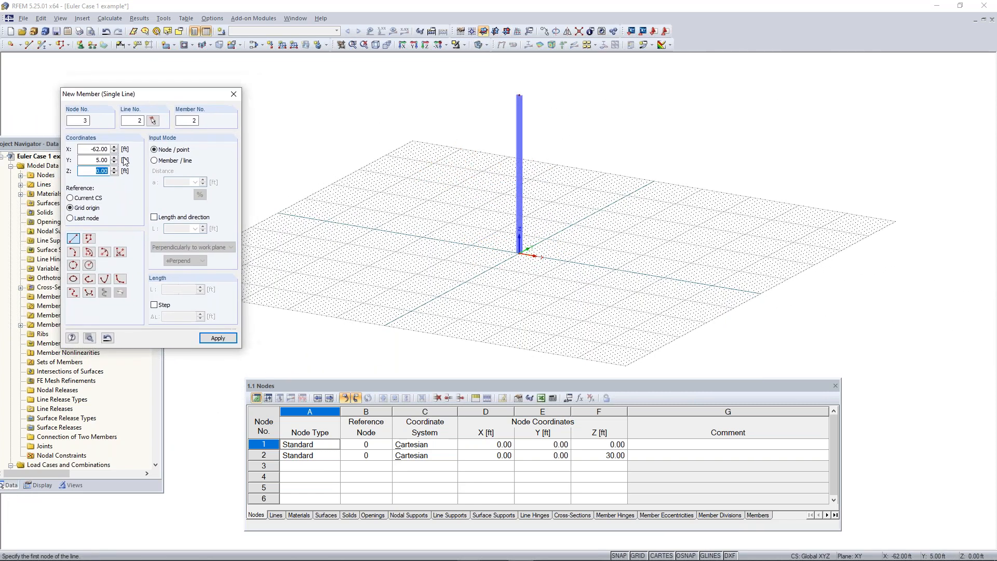
{"action": "left_click", "coordinate": [174, 218]}
{"action": "double_click", "coordinate": [179, 229]}
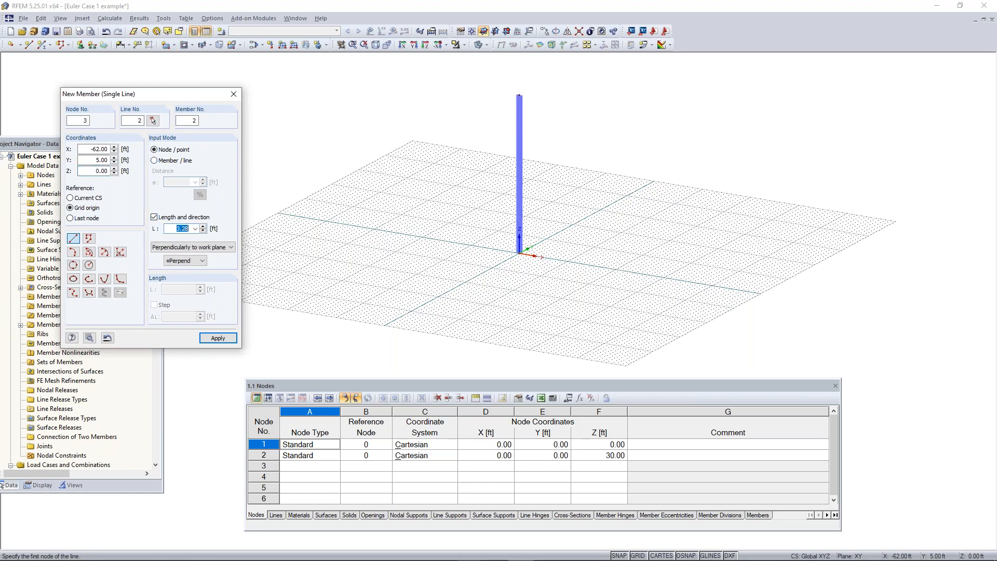
{"action": "left_click", "coordinate": [211, 247]}
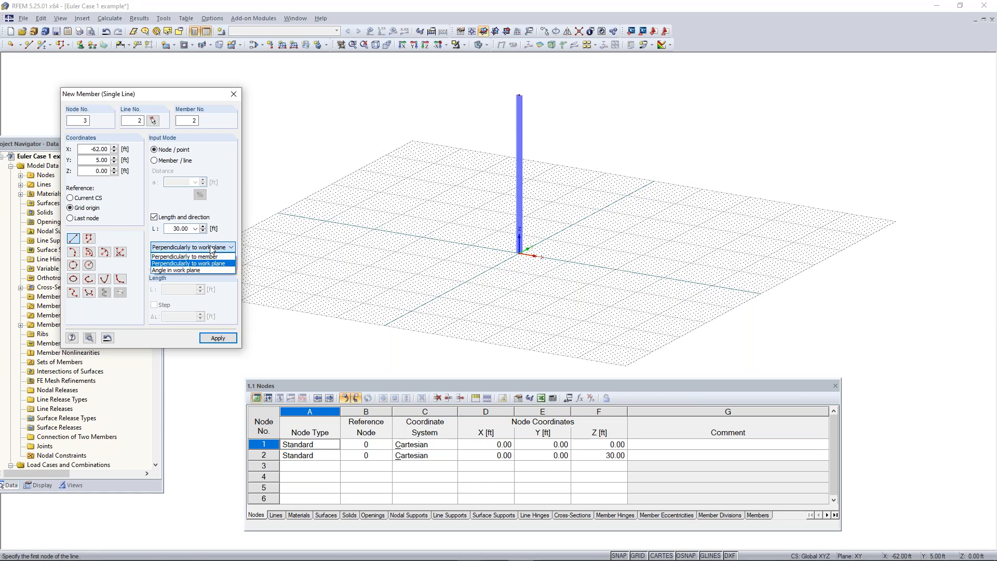
{"action": "left_click", "coordinate": [200, 264]}
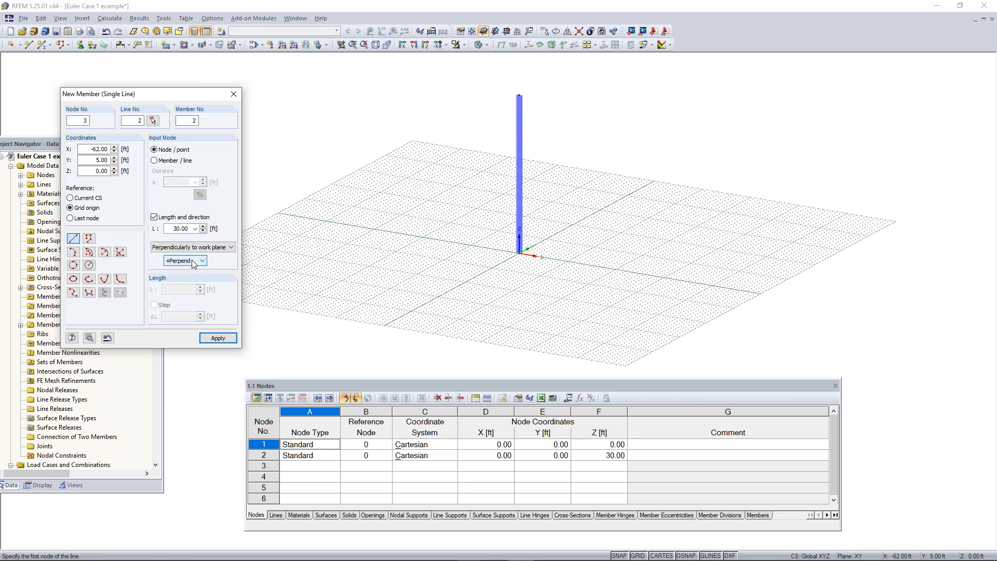
{"action": "left_click", "coordinate": [192, 261]}
{"action": "left_click", "coordinate": [192, 261]}
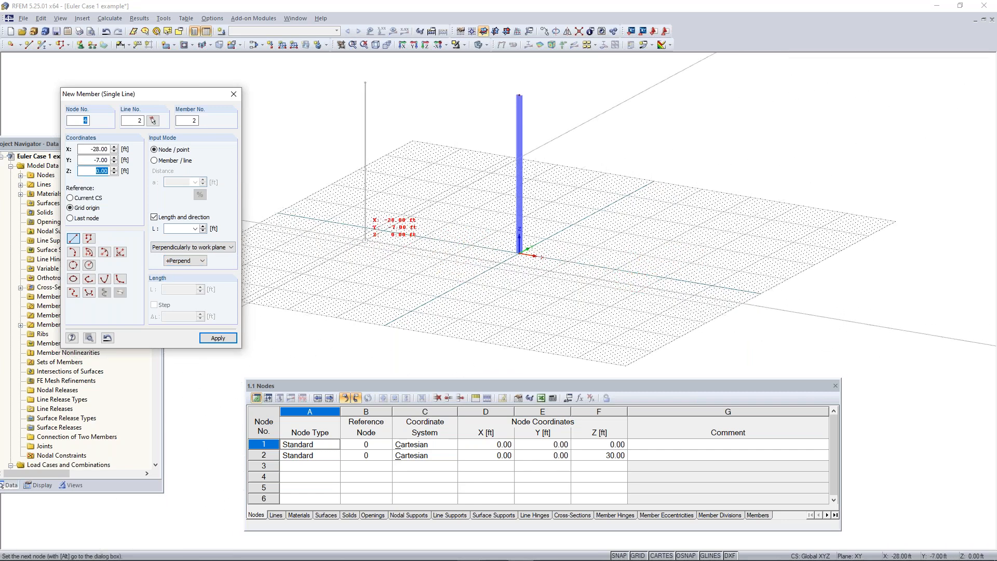
{"action": "left_click", "coordinate": [365, 239]}
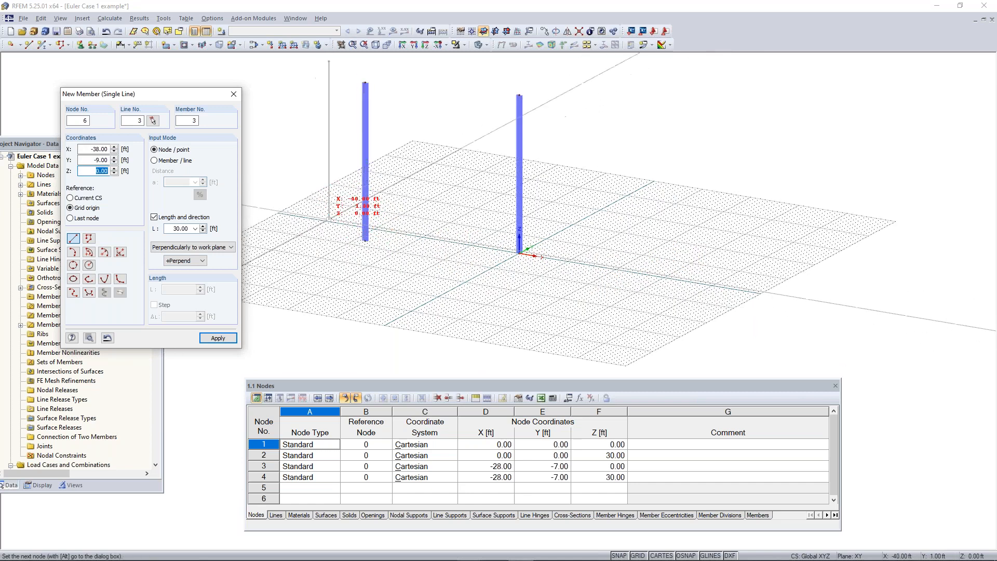
{"action": "key", "text": "Escape"}
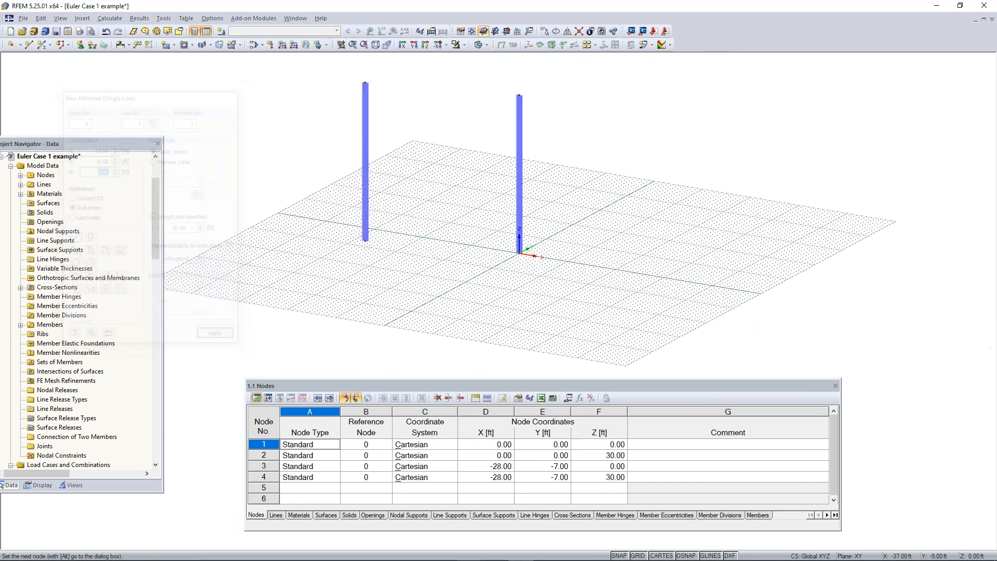
- Delete the second vertical member at X -28, Y -7 ft together with its nodes
{"action": "left_click_drag", "start_coordinate": [408, 74], "coordinate": [299, 264]}
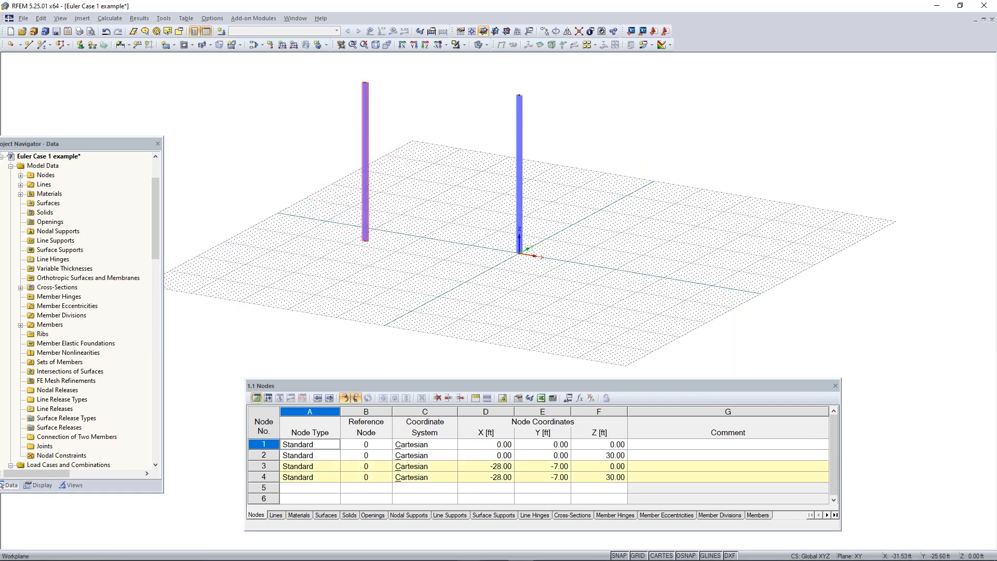
{"action": "key", "text": "Delete"}
{"action": "middle_click_drag", "start_coordinate": [566, 122], "coordinate": [535, 145], "text": "ctrl"}
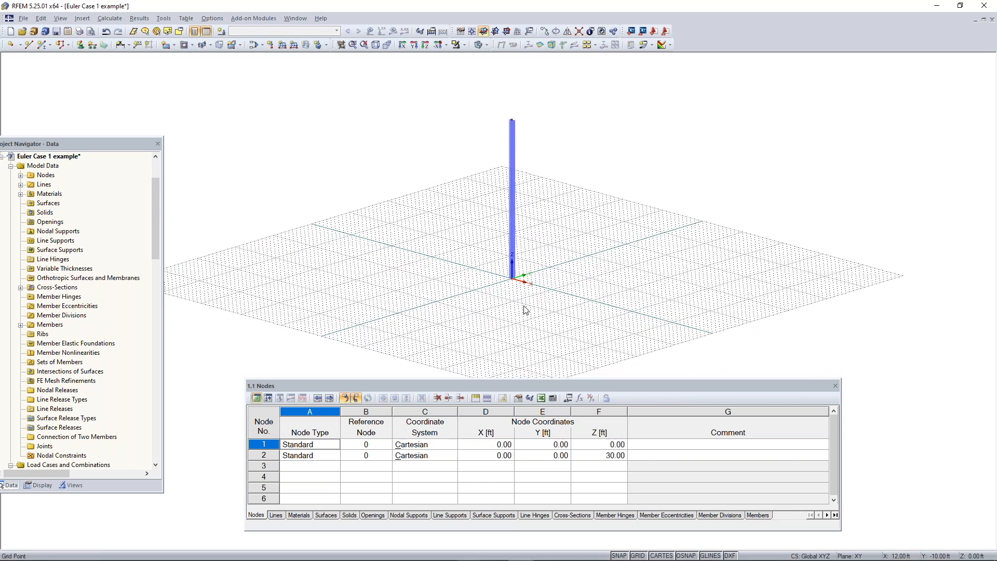
{"action": "scroll", "coordinate": [512, 284], "scroll_direction": "up", "scroll_amount": 4}
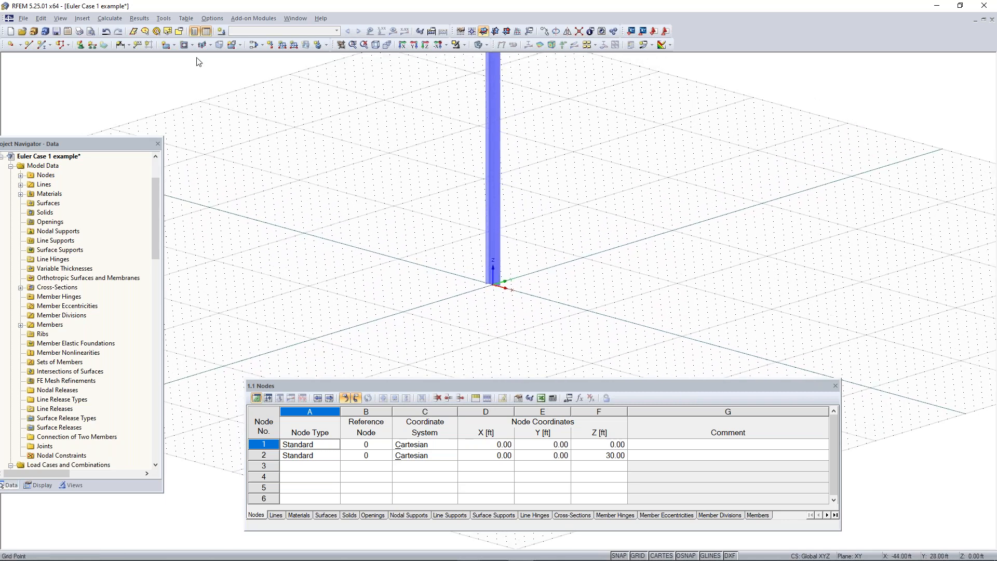
- Practise selecting only the column's base node by enclosing it in a selection window
{"action": "left_click", "coordinate": [81, 45]}
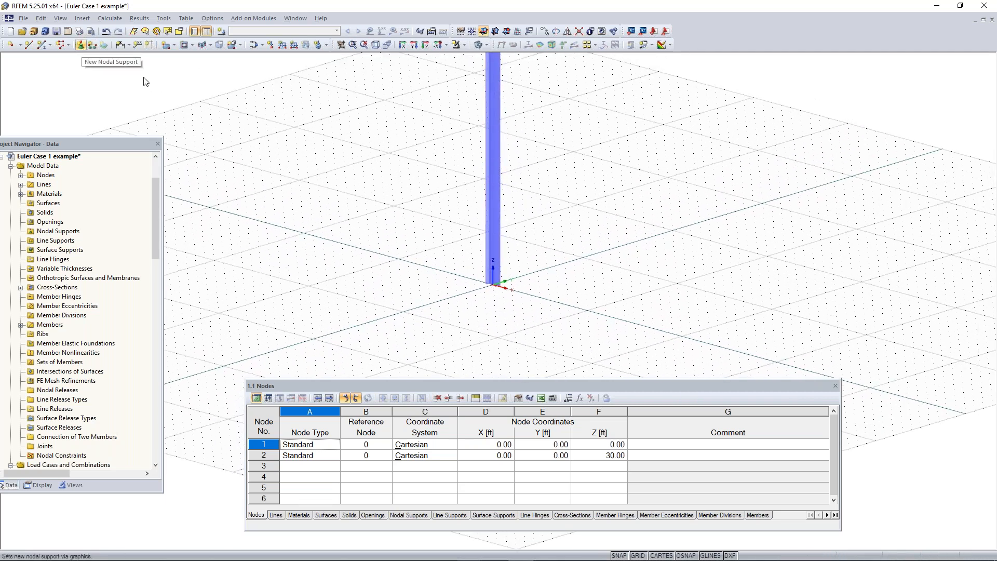
{"action": "key", "text": "Escape"}
{"action": "middle_click_drag", "start_coordinate": [521, 312], "coordinate": [551, 281], "text": "ctrl"}
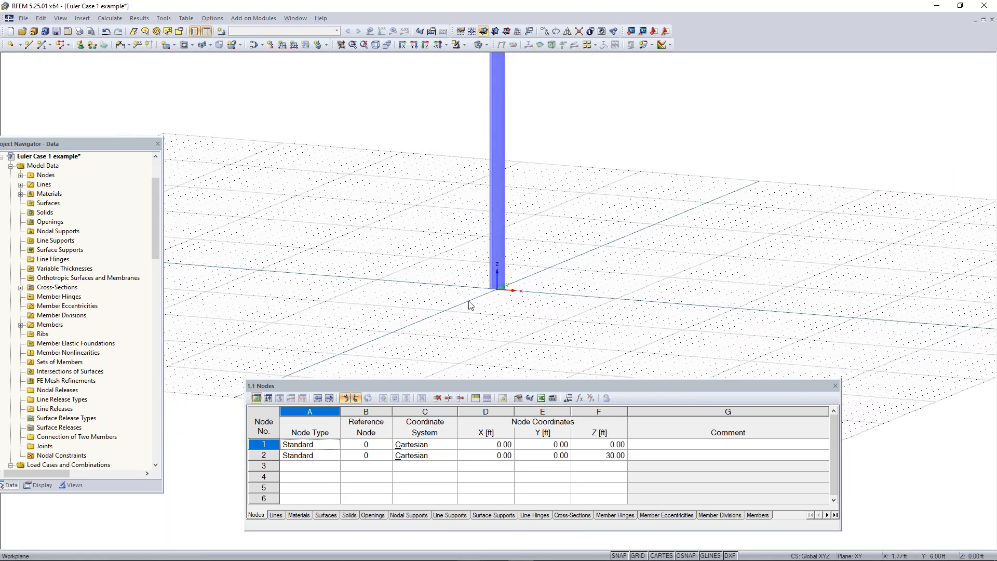
{"action": "left_click_drag", "start_coordinate": [388, 246], "coordinate": [281, 325]}
{"action": "scroll", "coordinate": [465, 310], "scroll_direction": "up", "scroll_amount": 2}
{"action": "left_click_drag", "start_coordinate": [448, 312], "coordinate": [723, 196]}
{"action": "left_click_drag", "start_coordinate": [449, 312], "coordinate": [668, 182]}
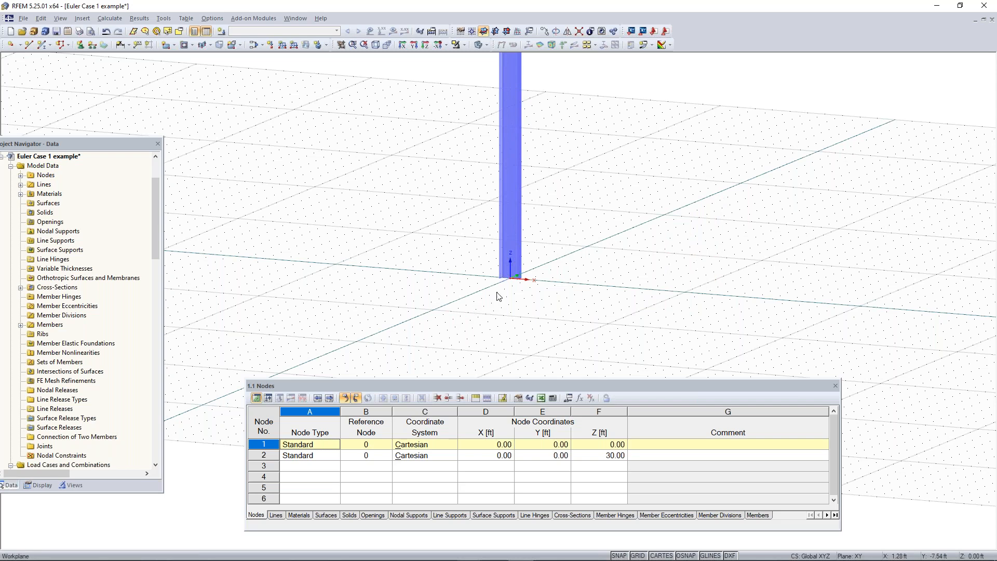
{"action": "left_click_drag", "start_coordinate": [471, 309], "coordinate": [527, 264]}
{"action": "scroll", "coordinate": [517, 280], "scroll_direction": "up", "scroll_amount": 3}
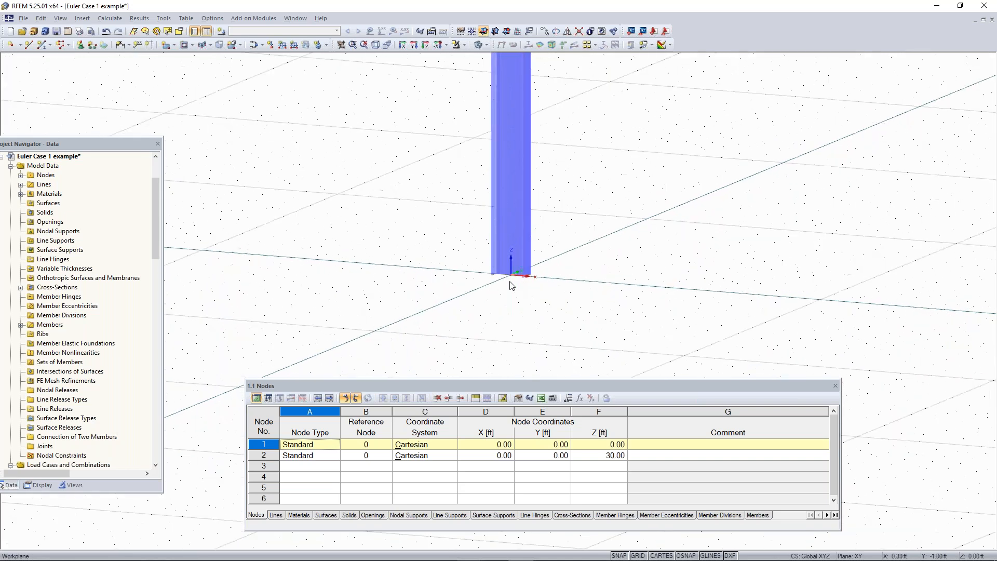
- Practise selecting the column's top node with an enclosing window and the node plus member with a crossing window, and clear the selection
{"action": "scroll", "coordinate": [514, 276], "scroll_direction": "down", "scroll_amount": 2}
{"action": "scroll", "coordinate": [537, 215], "scroll_direction": "down", "scroll_amount": 3}
{"action": "middle_click_drag", "start_coordinate": [543, 201], "coordinate": [532, 270]}
{"action": "scroll", "coordinate": [477, 195], "scroll_direction": "up", "scroll_amount": 3}
{"action": "left_click_drag", "start_coordinate": [454, 207], "coordinate": [633, 103]}
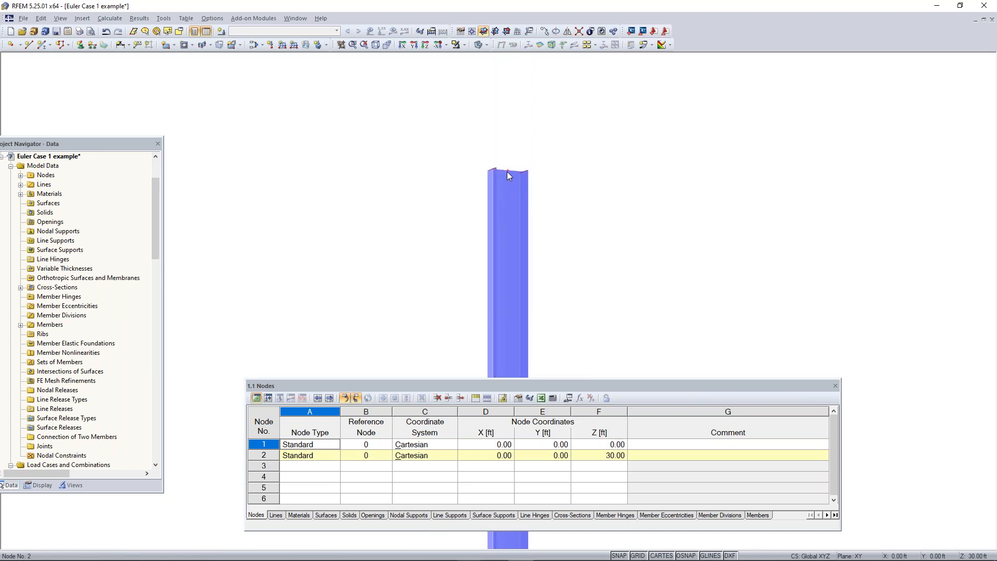
{"action": "left_click_drag", "start_coordinate": [613, 107], "coordinate": [370, 237]}
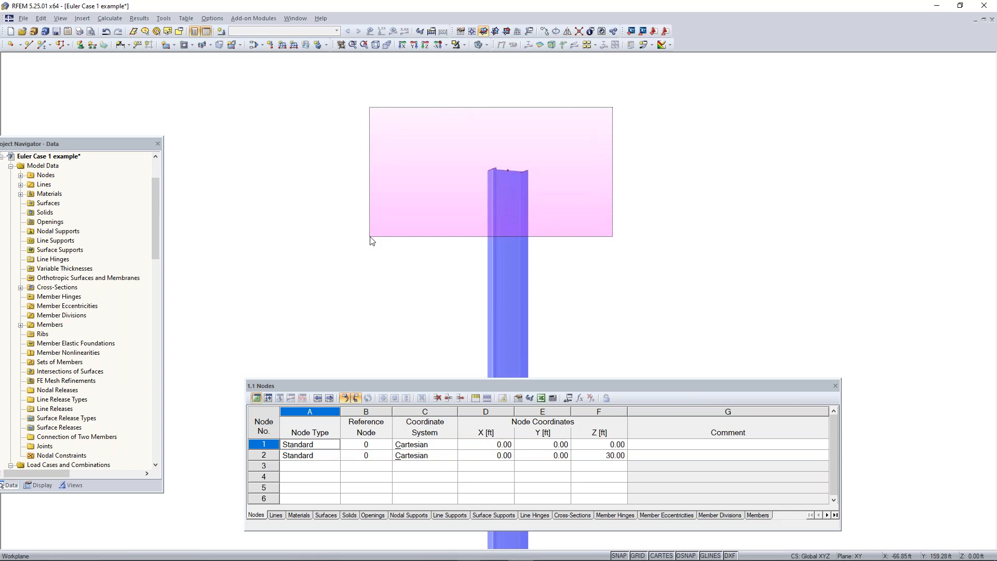
{"action": "left_click_drag", "start_coordinate": [371, 240], "coordinate": [372, 242]}
{"action": "scroll", "coordinate": [378, 259], "scroll_direction": "down", "scroll_amount": 3}
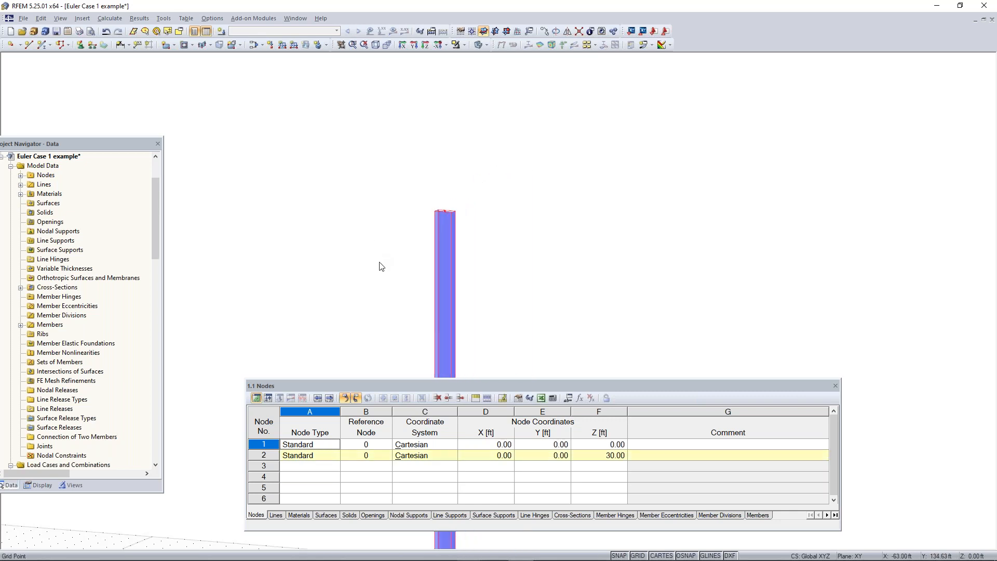
{"action": "middle_click_drag", "start_coordinate": [404, 318], "coordinate": [501, 152]}
{"action": "middle_click_drag", "start_coordinate": [590, 296], "coordinate": [557, 442]}
{"action": "scroll", "coordinate": [488, 213], "scroll_direction": "up", "scroll_amount": 5}
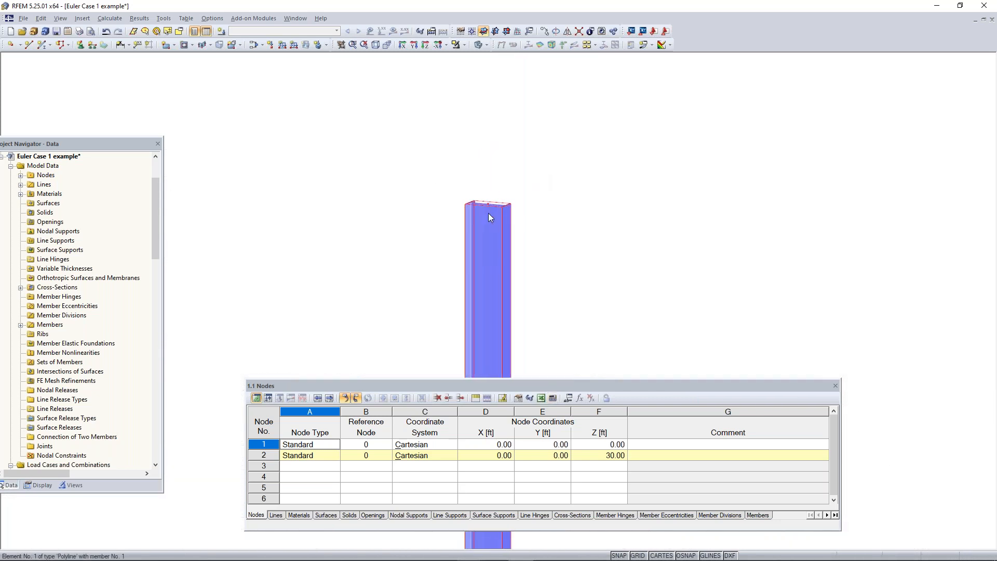
{"action": "left_click", "coordinate": [390, 258]}
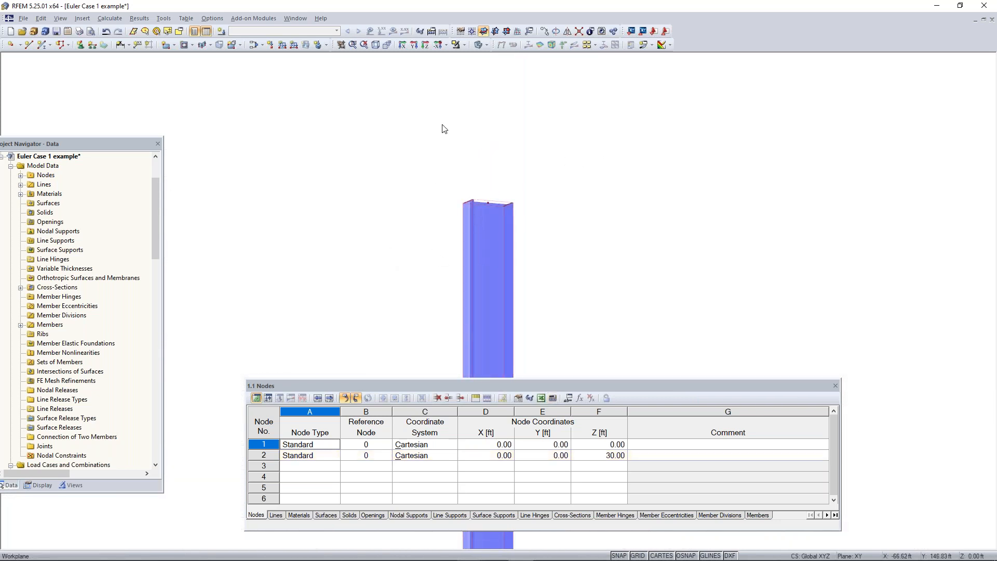
- Assign a Rigid nodal support to the column's base node by enclosing the node in a selection window
{"action": "left_click", "coordinate": [81, 46]}
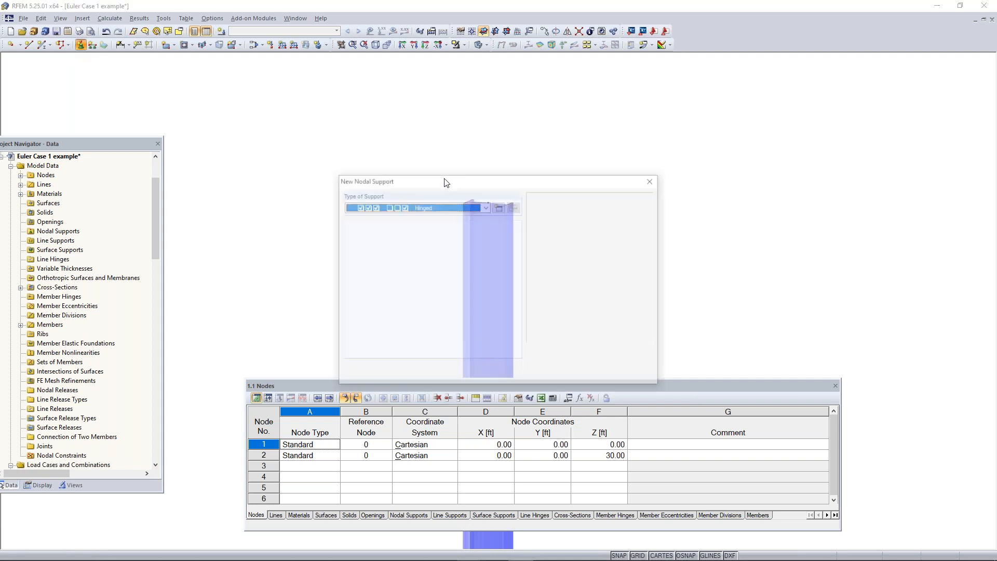
{"action": "left_click", "coordinate": [486, 207]}
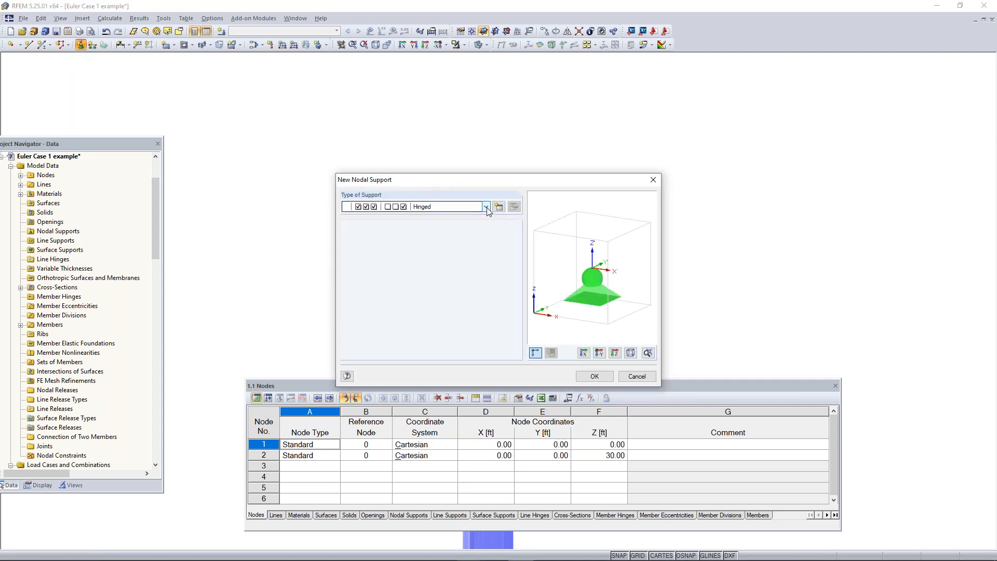
{"action": "left_click", "coordinate": [416, 220]}
{"action": "left_click", "coordinate": [488, 206]}
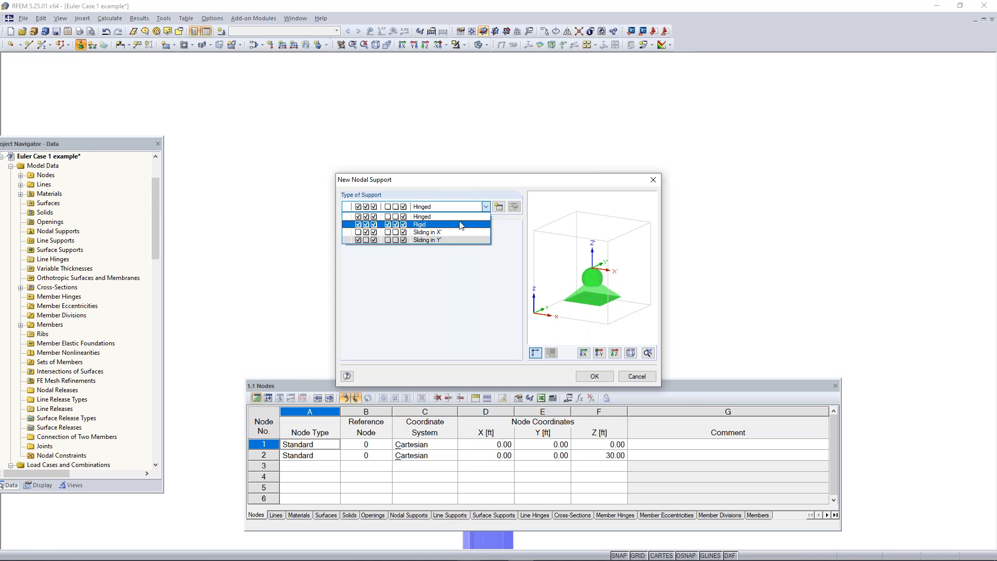
{"action": "left_click", "coordinate": [461, 225]}
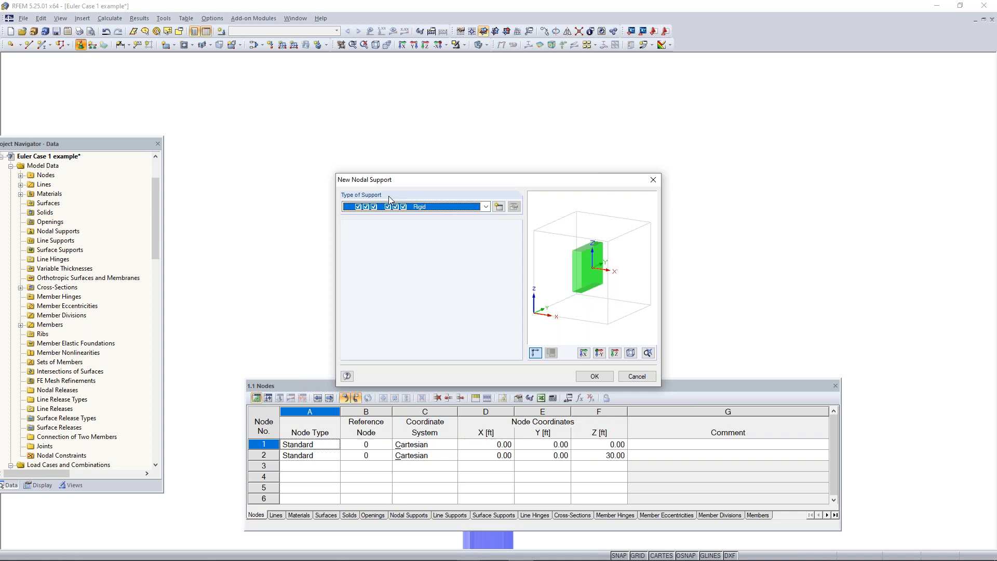
{"action": "left_click", "coordinate": [596, 376]}
{"action": "middle_click_drag", "start_coordinate": [560, 329], "coordinate": [552, 184]}
{"action": "middle_click_drag", "start_coordinate": [587, 311], "coordinate": [586, 233]}
{"action": "scroll", "coordinate": [582, 285], "scroll_direction": "up", "scroll_amount": 2}
{"action": "scroll", "coordinate": [582, 286], "scroll_direction": "up", "scroll_amount": 1}
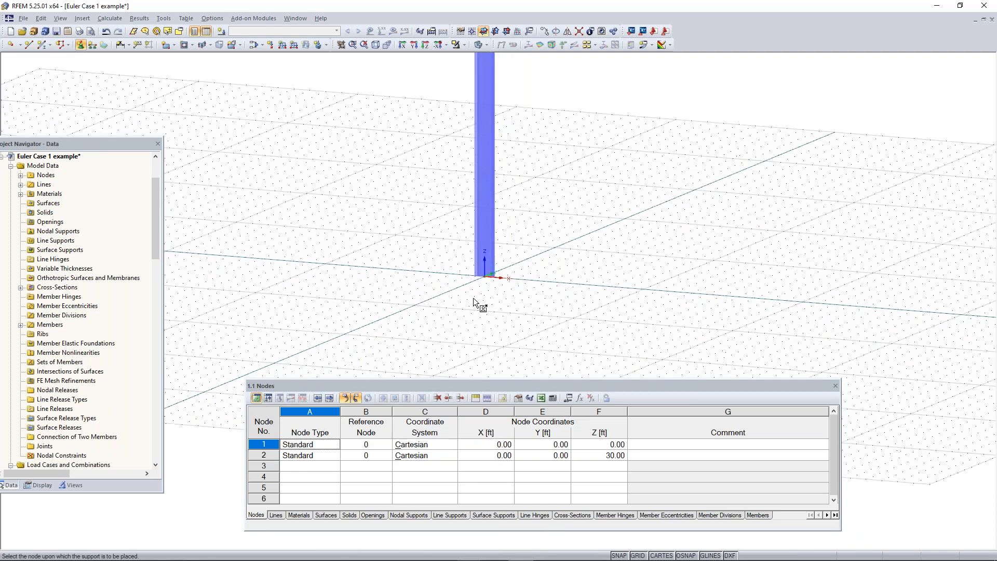
{"action": "left_click_drag", "start_coordinate": [422, 311], "coordinate": [665, 207]}
{"action": "key", "text": "Escape"}
- Examine the rigid support at the column's base and its available object options
{"action": "scroll", "coordinate": [489, 279], "scroll_direction": "up", "scroll_amount": 2}
{"action": "scroll", "coordinate": [489, 281], "scroll_direction": "up", "scroll_amount": 3}
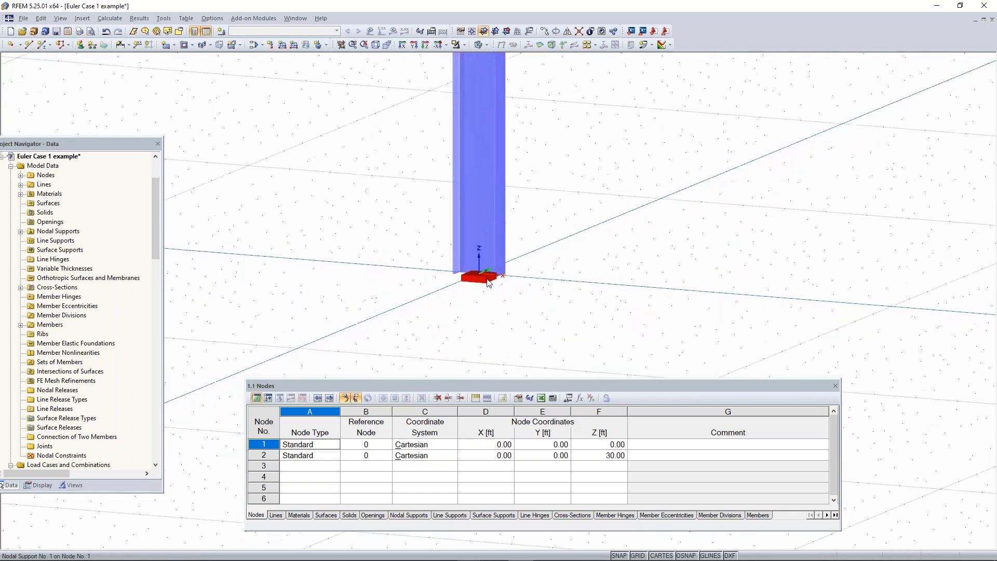
{"action": "scroll", "coordinate": [489, 288], "scroll_direction": "down", "scroll_amount": 3}
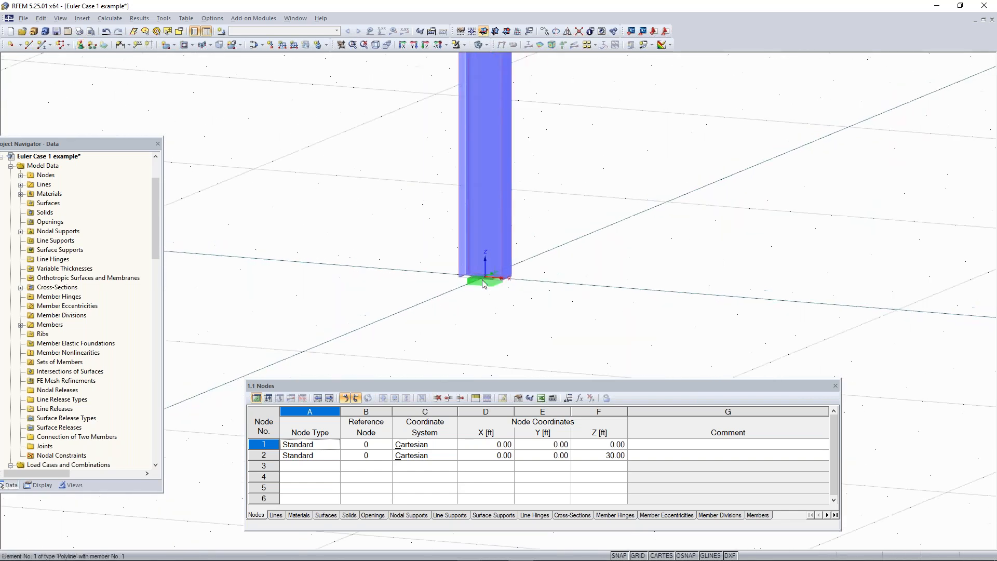
{"action": "right_click", "coordinate": [486, 280]}
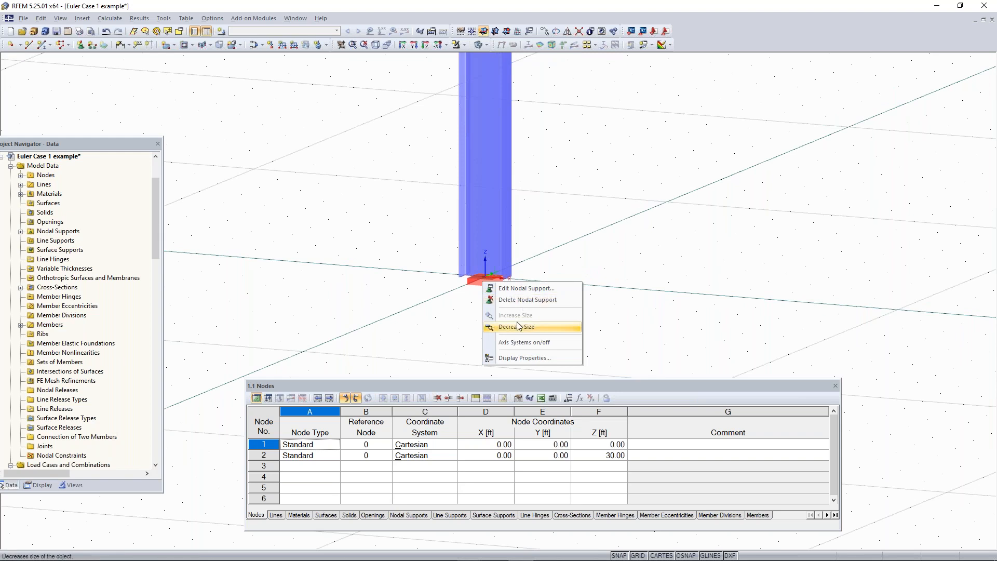
{"action": "left_click", "coordinate": [512, 280]}
{"action": "scroll", "coordinate": [487, 286], "scroll_direction": "down", "scroll_amount": 2}
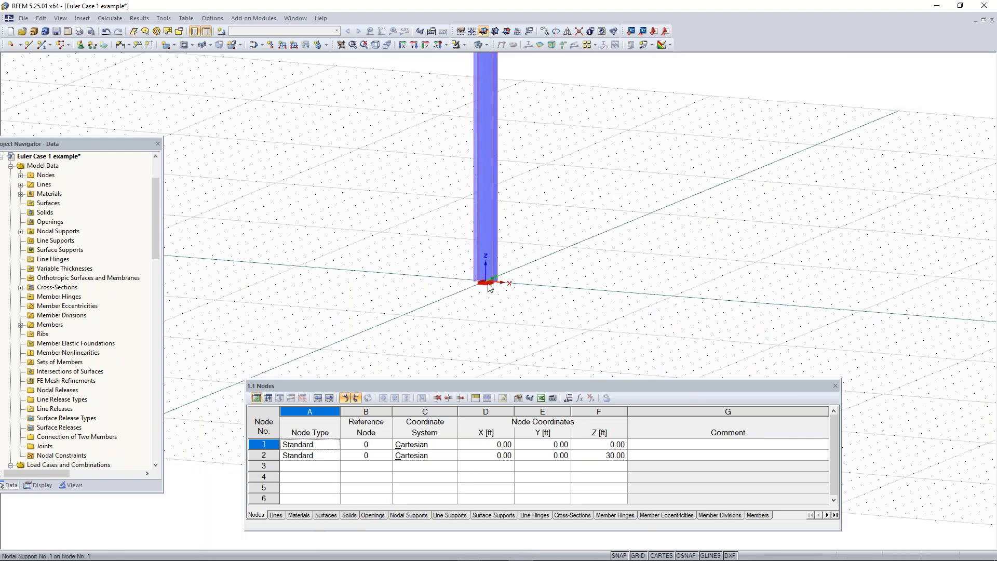
{"action": "scroll", "coordinate": [532, 189], "scroll_direction": "down", "scroll_amount": 3}
{"action": "middle_click_drag", "start_coordinate": [532, 187], "coordinate": [484, 295]}
{"action": "scroll", "coordinate": [483, 292], "scroll_direction": "up", "scroll_amount": 2}
{"action": "middle_click_drag", "start_coordinate": [535, 244], "coordinate": [523, 320]}
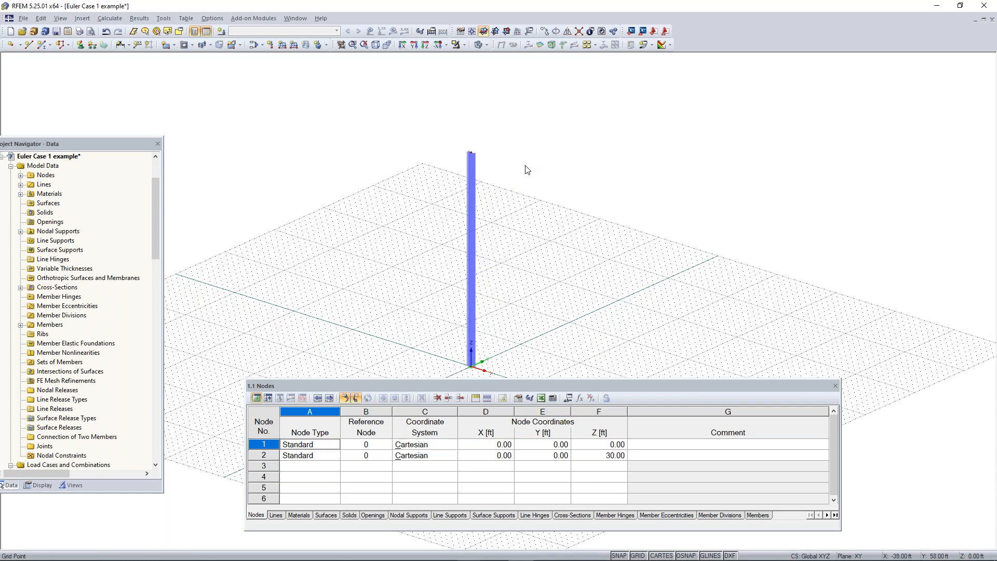
- Create load case LC1 named Test in the Dead category with self-weight inactive, reviewing the load and result combinations before accepting
{"action": "left_click", "coordinate": [222, 31]}
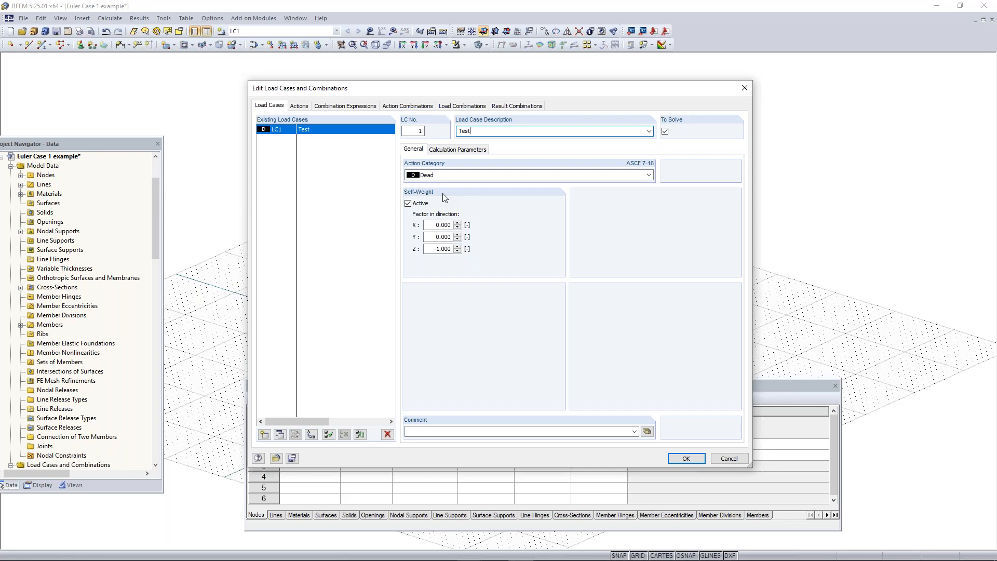
{"action": "left_click", "coordinate": [416, 205]}
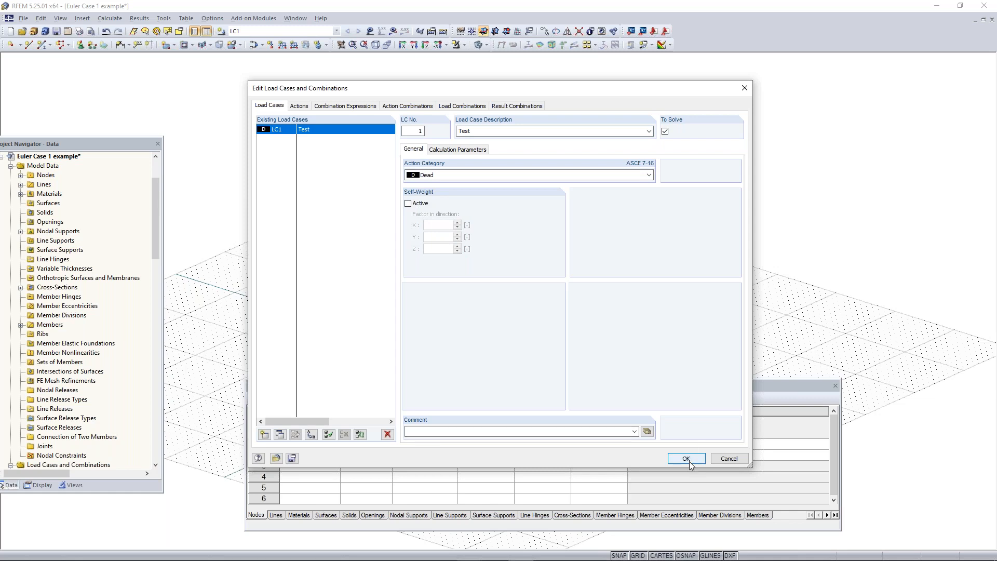
{"action": "left_click", "coordinate": [456, 107]}
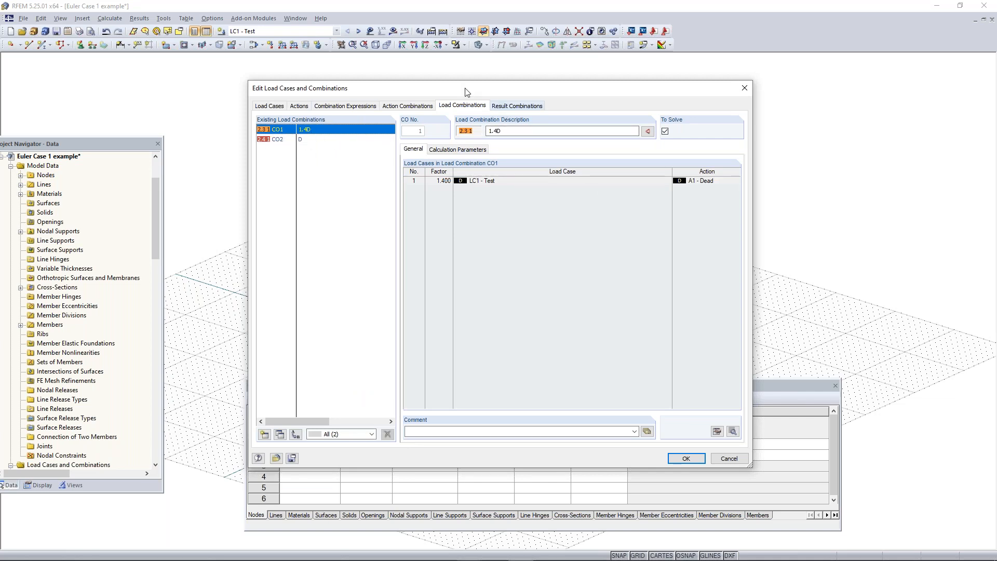
{"action": "left_click", "coordinate": [520, 107]}
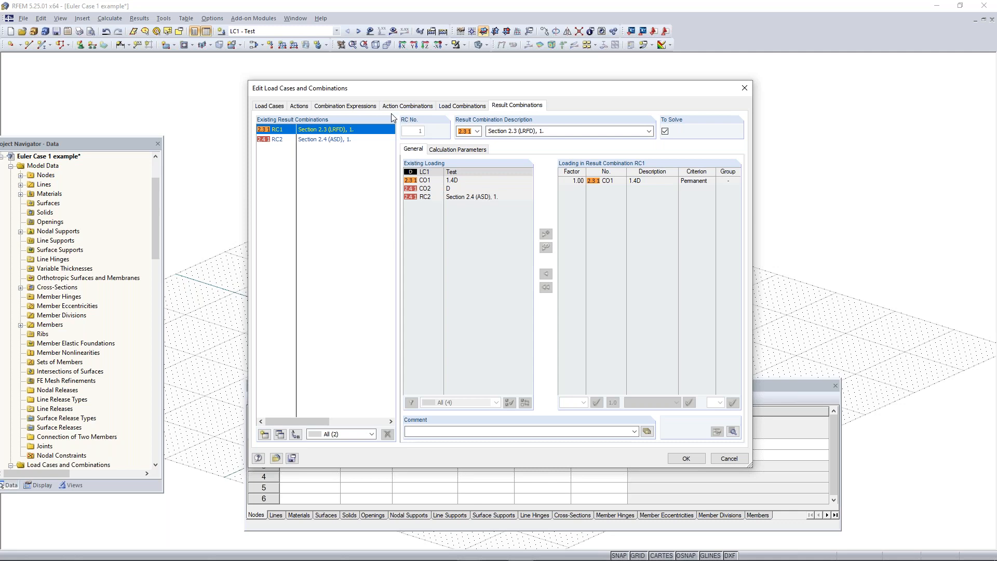
{"action": "left_click", "coordinate": [276, 106]}
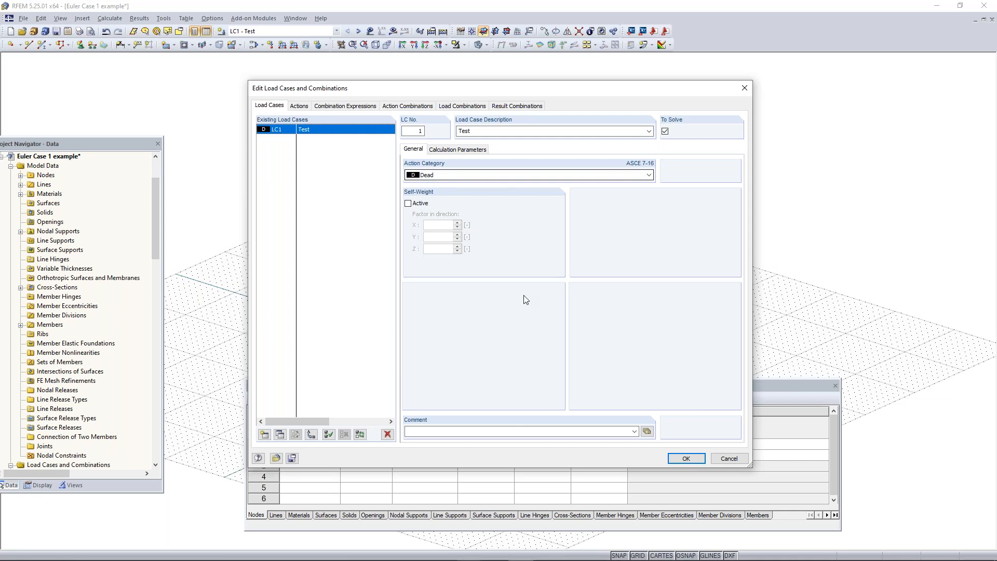
{"action": "left_click", "coordinate": [686, 458]}
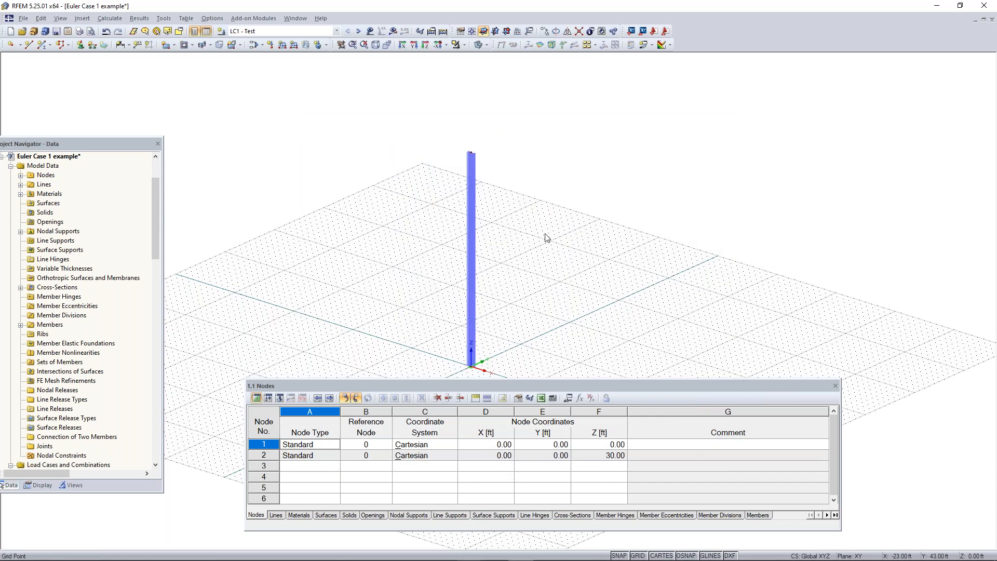
- Apply a nodal load with PX 2 kip and PZ -5 kip in global coordinates to the column's top node
{"action": "middle_click_drag", "start_coordinate": [556, 301], "coordinate": [603, 275], "text": "ctrl"}
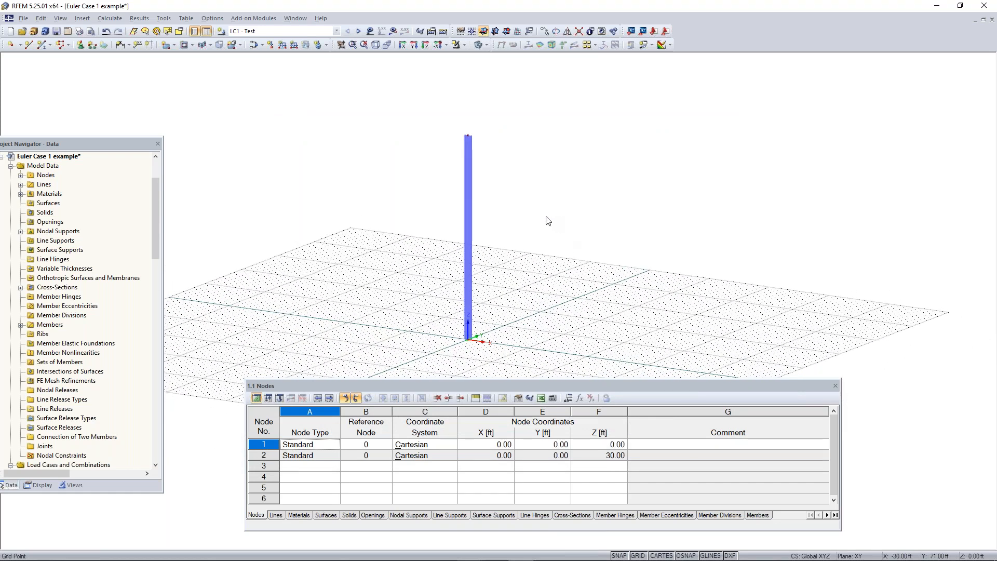
{"action": "middle_click_drag", "start_coordinate": [448, 141], "coordinate": [470, 60], "text": "ctrl"}
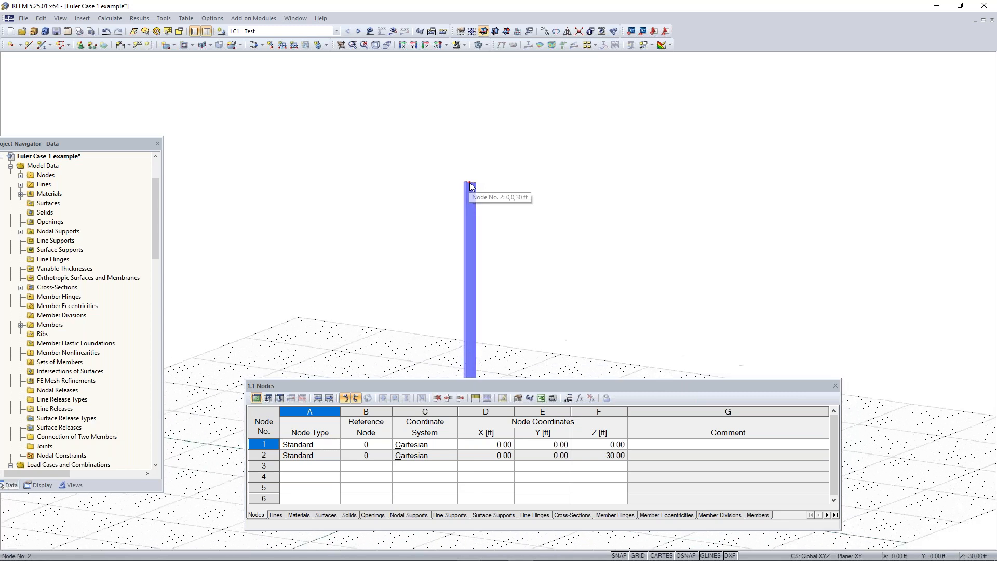
{"action": "left_click", "coordinate": [271, 45]}
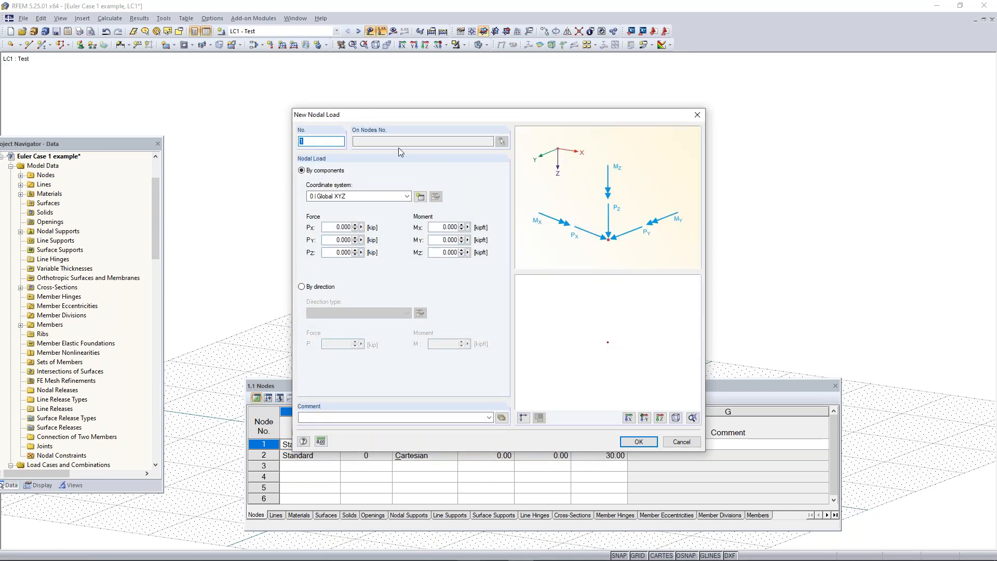
{"action": "left_click_drag", "start_coordinate": [435, 117], "coordinate": [484, 107]}
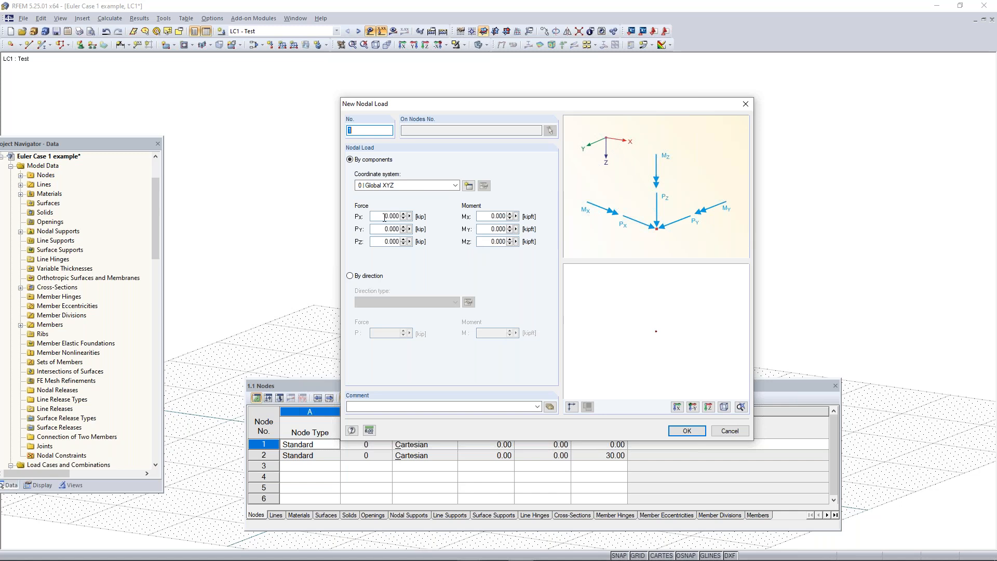
{"action": "left_click", "coordinate": [382, 240]}
{"action": "type", "text": "5"}
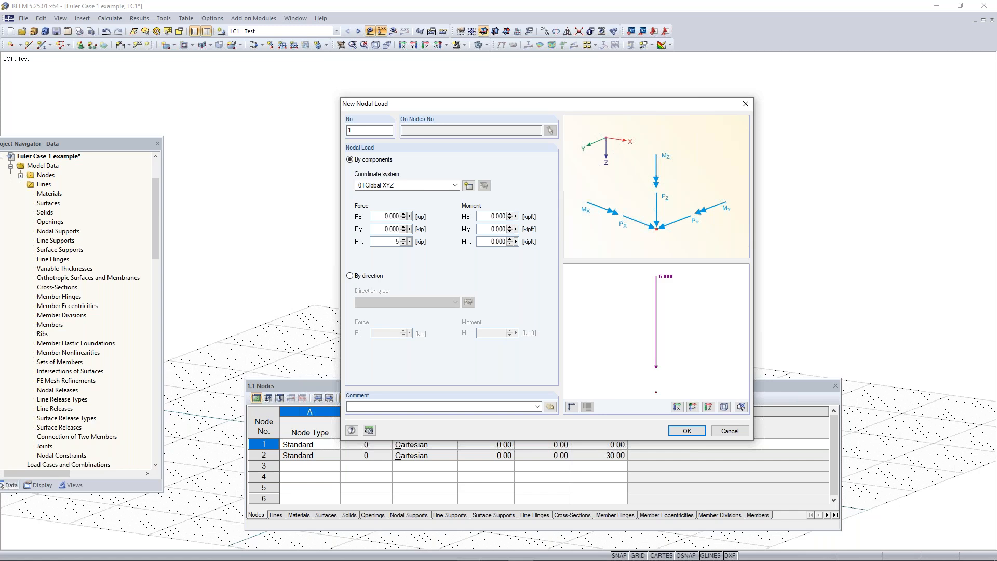
{"action": "left_click", "coordinate": [379, 218]}
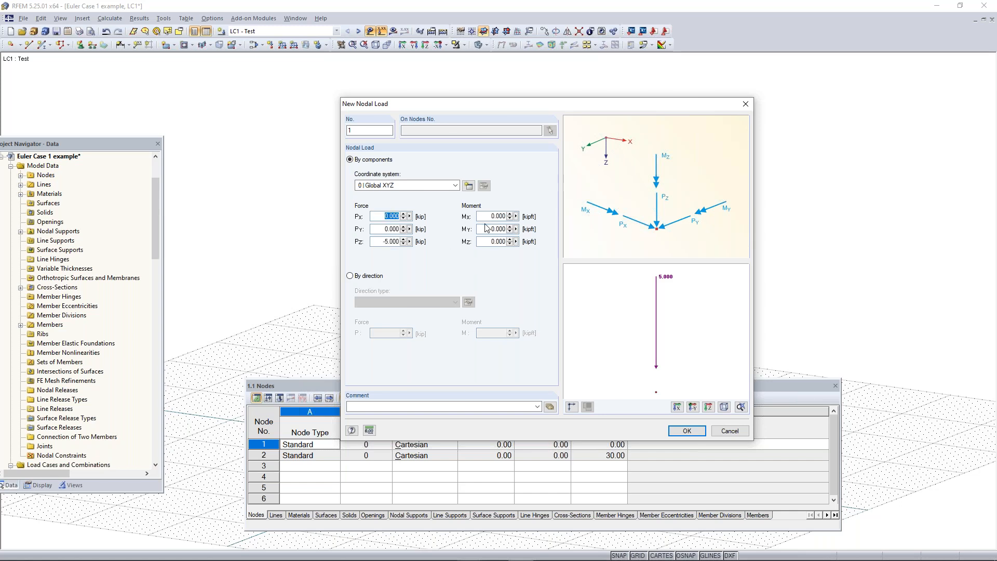
{"action": "type", "text": "2"}
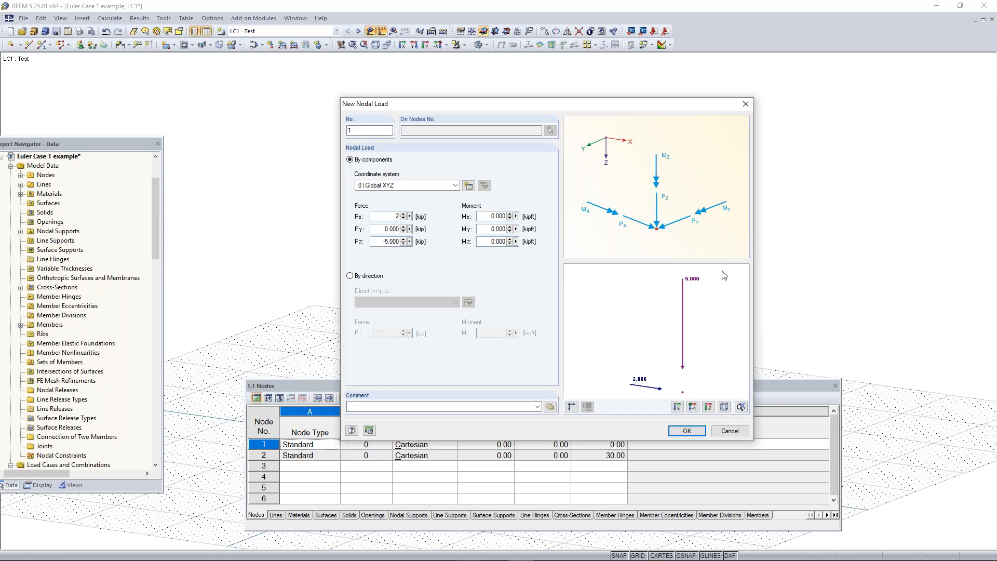
{"action": "middle_click_drag", "start_coordinate": [702, 357], "coordinate": [655, 362]}
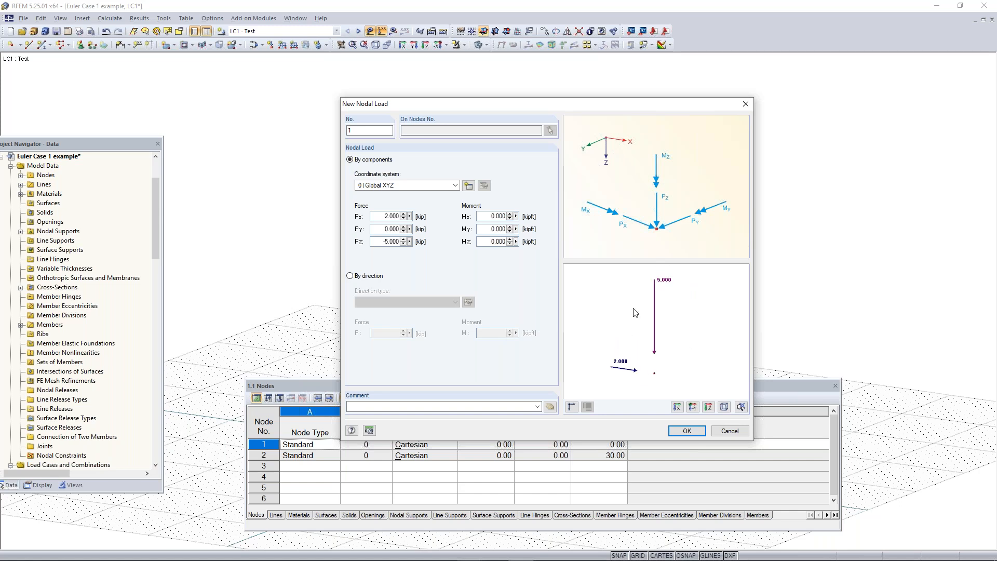
{"action": "left_click", "coordinate": [687, 431]}
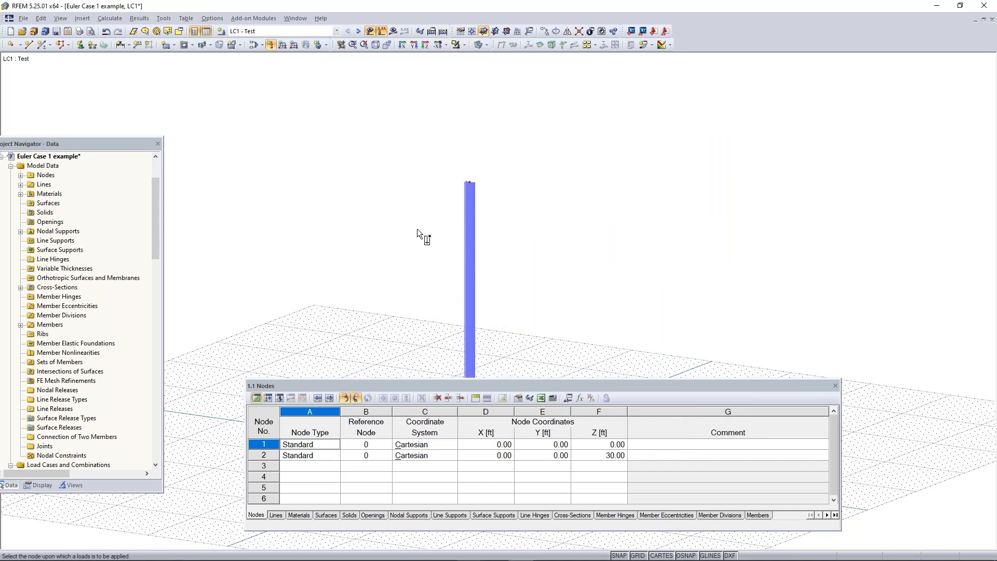
{"action": "left_click", "coordinate": [472, 180]}
{"action": "key", "text": "Escape"}
- Calculate the results of the loaded column and acknowledge the maximum displacement warning
{"action": "middle_click_drag", "start_coordinate": [515, 176], "coordinate": [659, 256]}
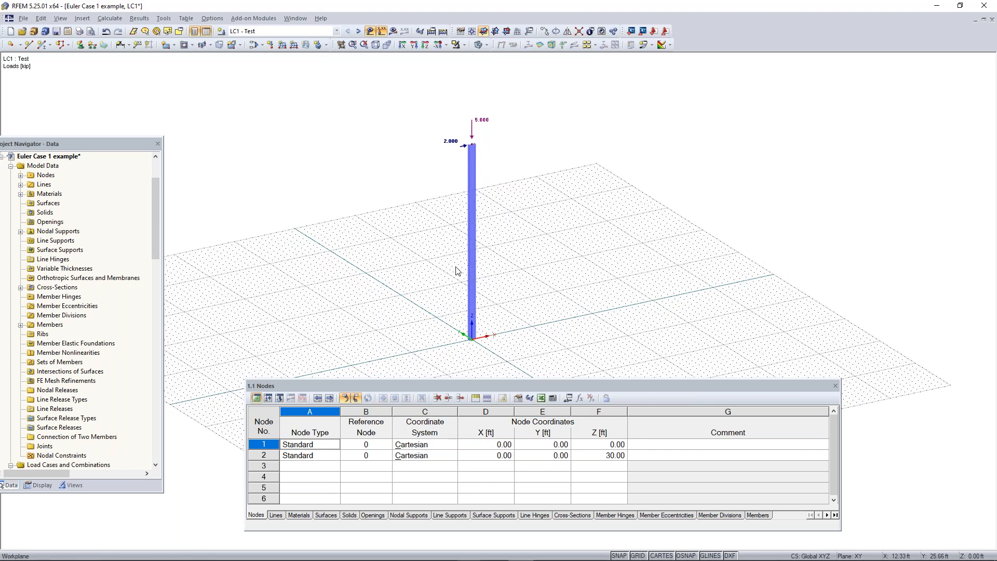
{"action": "left_click", "coordinate": [443, 31]}
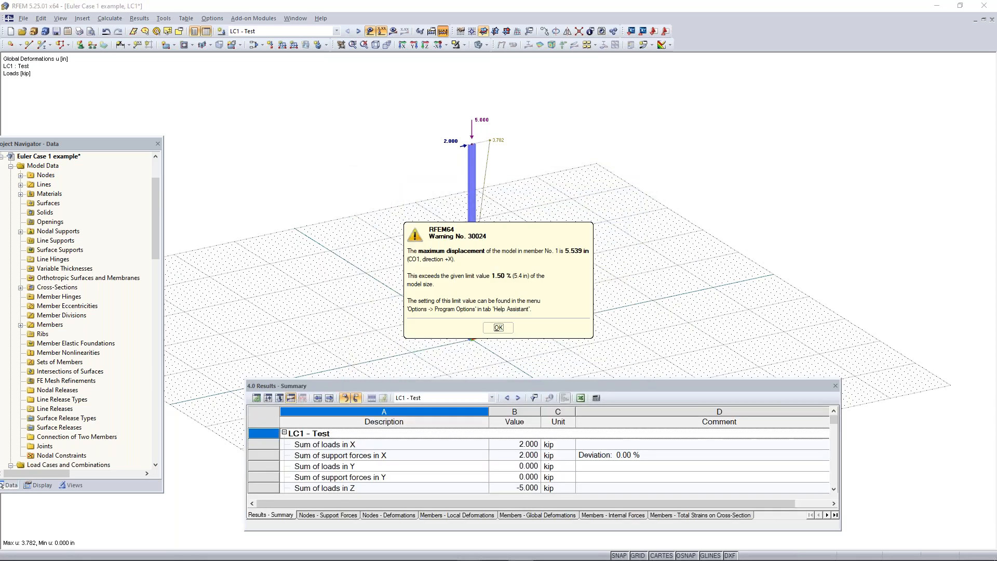
{"action": "left_click", "coordinate": [498, 328]}
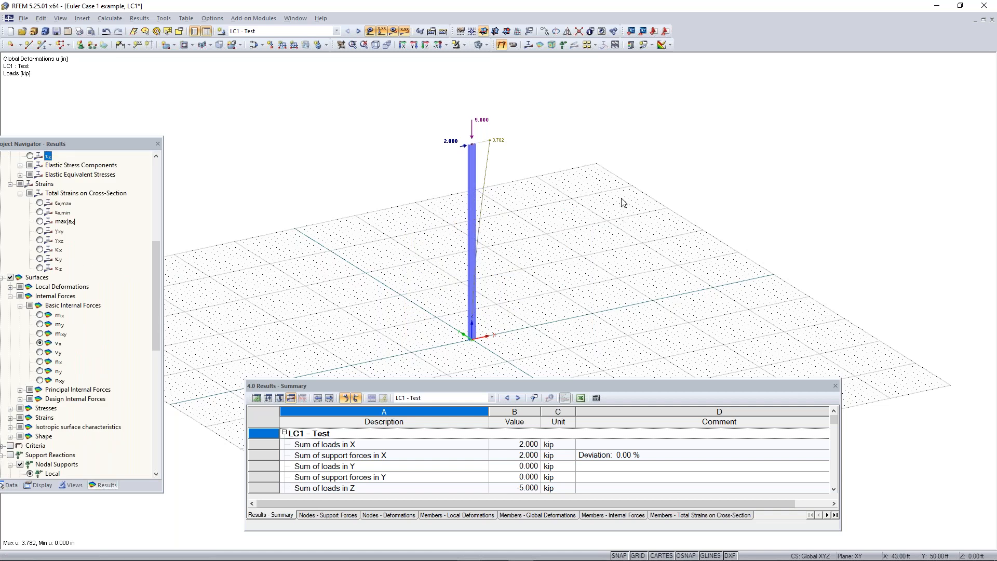
- Show the deformed column in a front view of the XZ plane, with the results table closed and the grid hidden
{"action": "middle_click_drag", "start_coordinate": [496, 150], "coordinate": [528, 133]}
{"action": "middle_click_drag", "start_coordinate": [590, 258], "coordinate": [532, 190], "text": "ctrl"}
{"action": "right_click", "coordinate": [550, 243]}
{"action": "left_click_drag", "start_coordinate": [46, 146], "coordinate": [67, 115]}
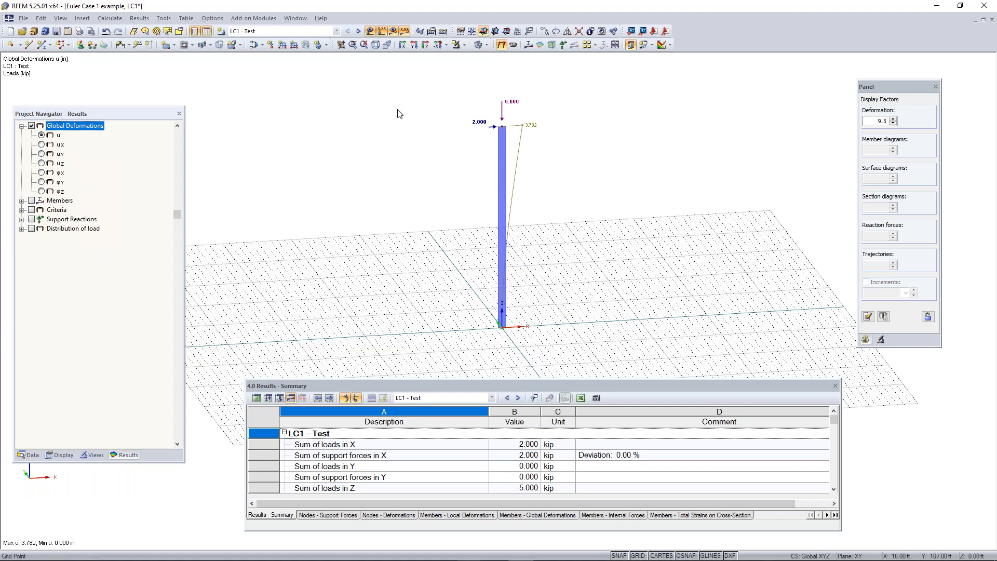
{"action": "left_click", "coordinate": [415, 45]}
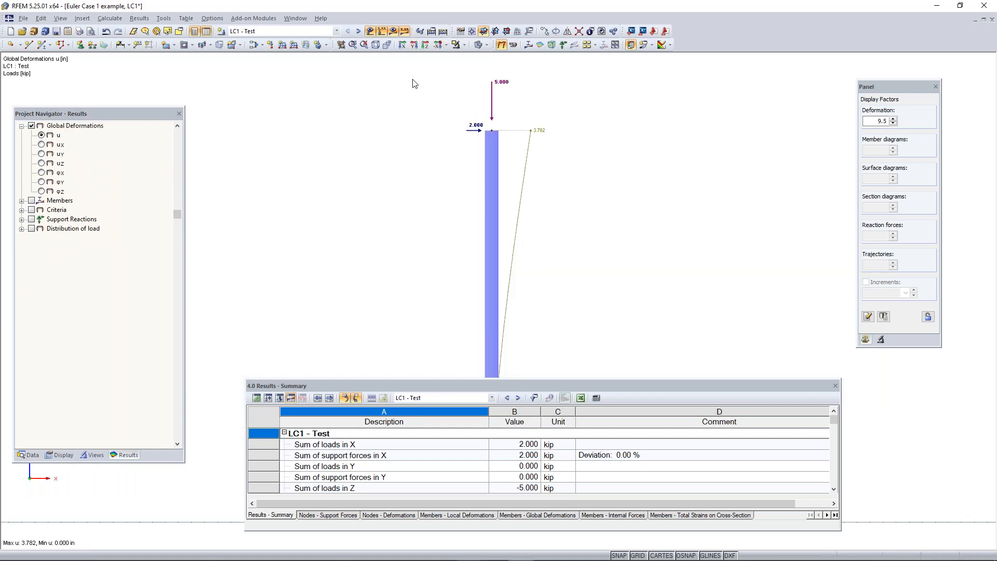
{"action": "left_click", "coordinate": [833, 385]}
{"action": "left_click", "coordinate": [638, 554]}
{"action": "middle_click_drag", "start_coordinate": [506, 219], "coordinate": [547, 360]}
{"action": "scroll", "coordinate": [510, 317], "scroll_direction": "up", "scroll_amount": 4}
{"action": "scroll", "coordinate": [588, 320], "scroll_direction": "up", "scroll_amount": 2}
{"action": "scroll", "coordinate": [548, 360], "scroll_direction": "down", "scroll_amount": 2}
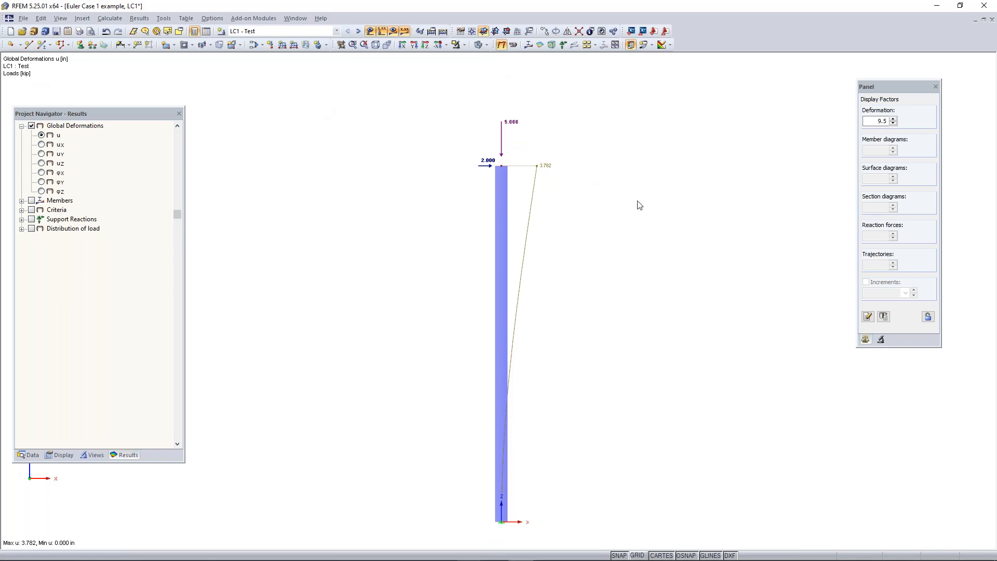
- Set the members' deformation display to Cross-Sections Colored and return to the global deformation results selection
{"action": "left_click", "coordinate": [67, 456]}
{"action": "scroll", "coordinate": [60, 287], "scroll_direction": "down", "scroll_amount": 10}
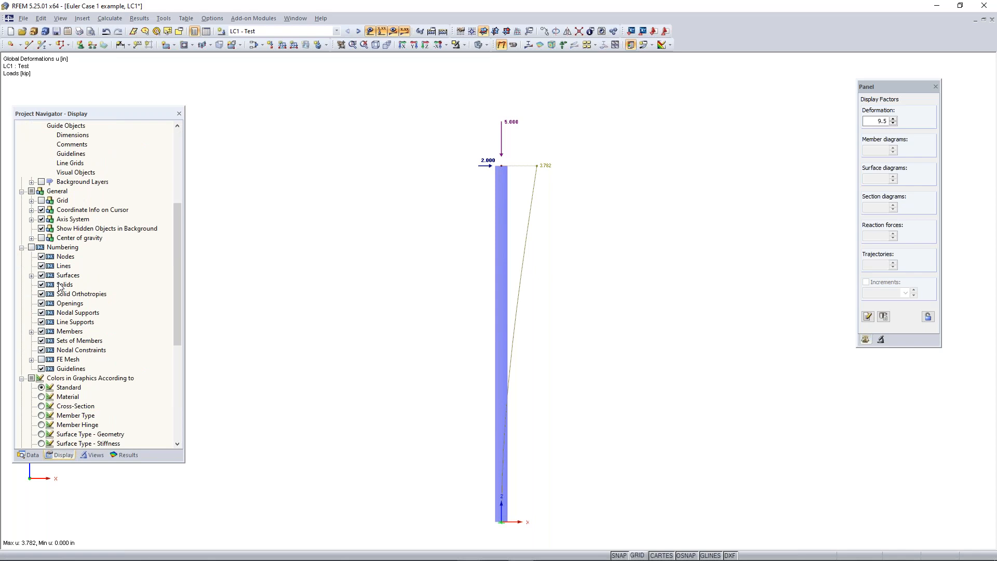
{"action": "scroll", "coordinate": [59, 287], "scroll_direction": "up", "scroll_amount": 11}
{"action": "left_click", "coordinate": [21, 145]}
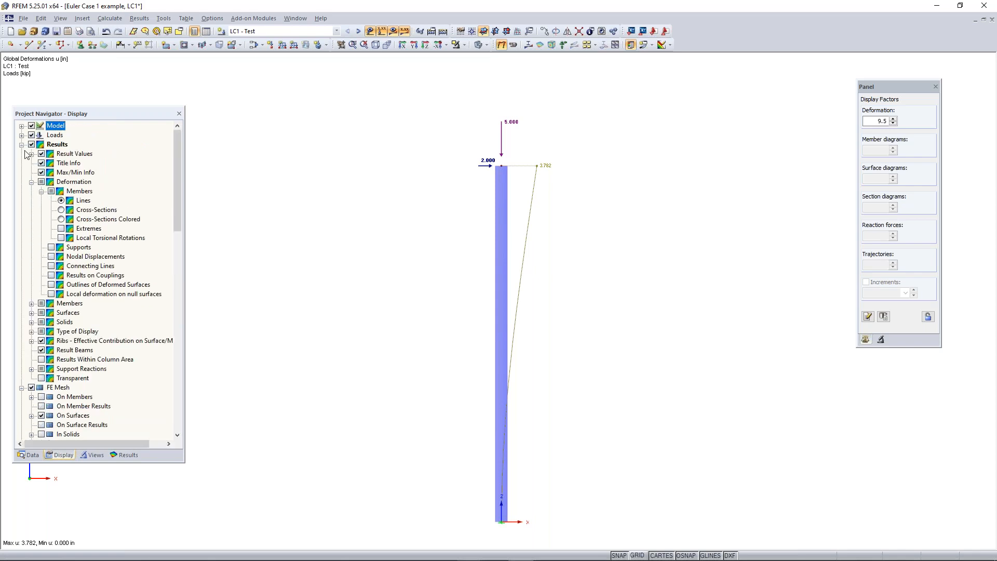
{"action": "left_click", "coordinate": [60, 219]}
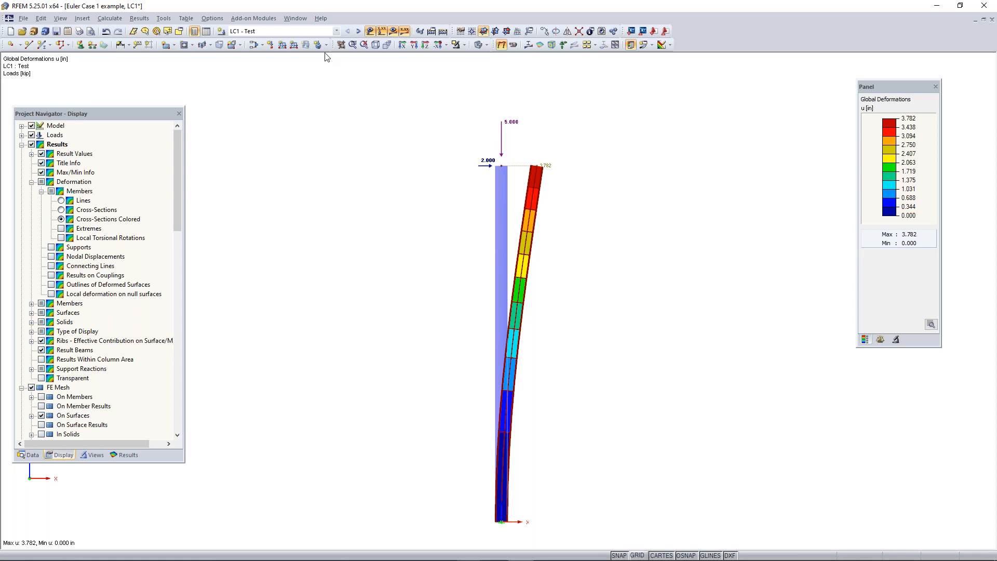
{"action": "left_click", "coordinate": [128, 455]}
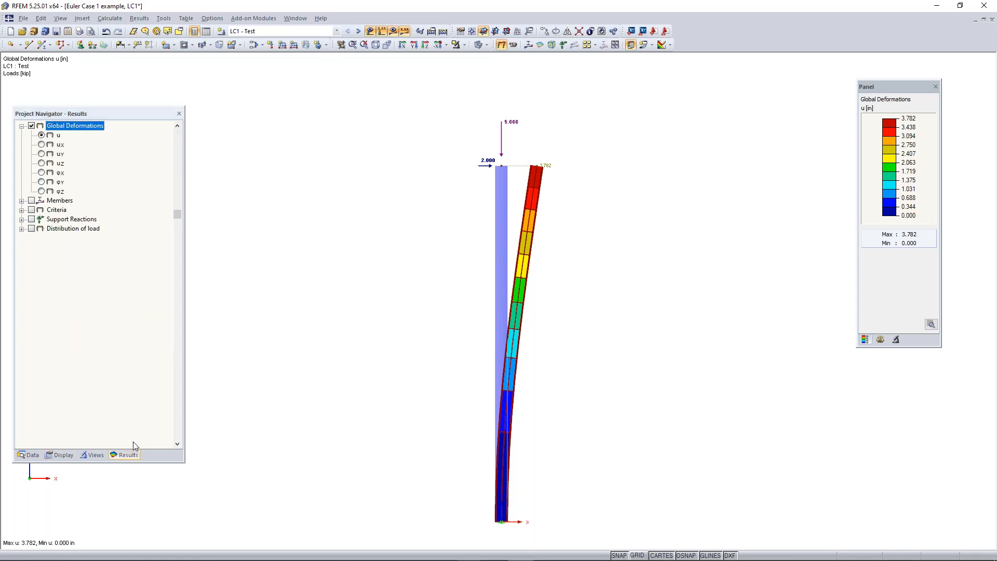
- Display the column's member internal force My diagram in place of the global deformations and examine the moment at its base
{"action": "left_click", "coordinate": [21, 201]}
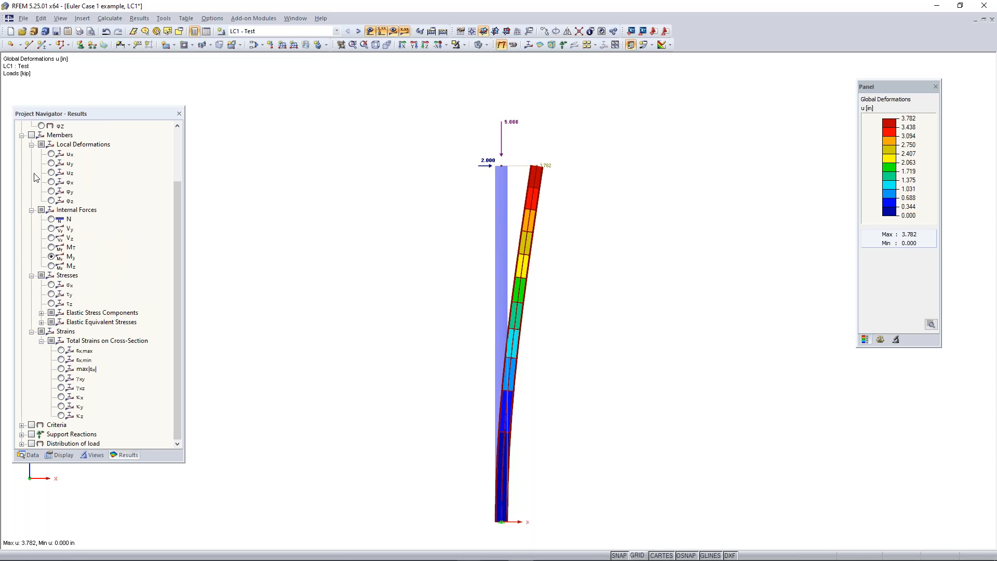
{"action": "left_click", "coordinate": [32, 136]}
{"action": "scroll", "coordinate": [52, 176], "scroll_direction": "up", "scroll_amount": 3}
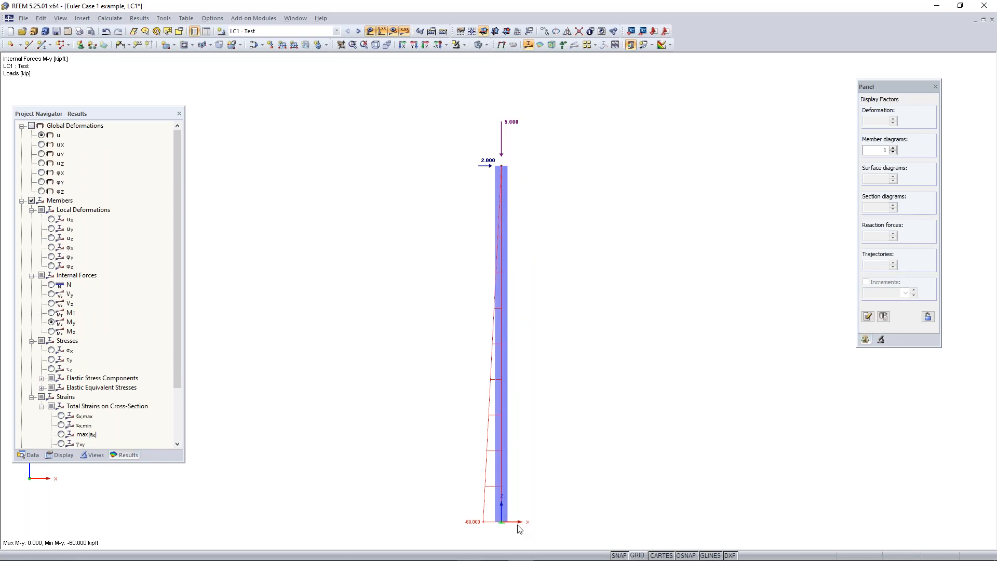
{"action": "middle_click_drag", "start_coordinate": [459, 502], "coordinate": [455, 474]}
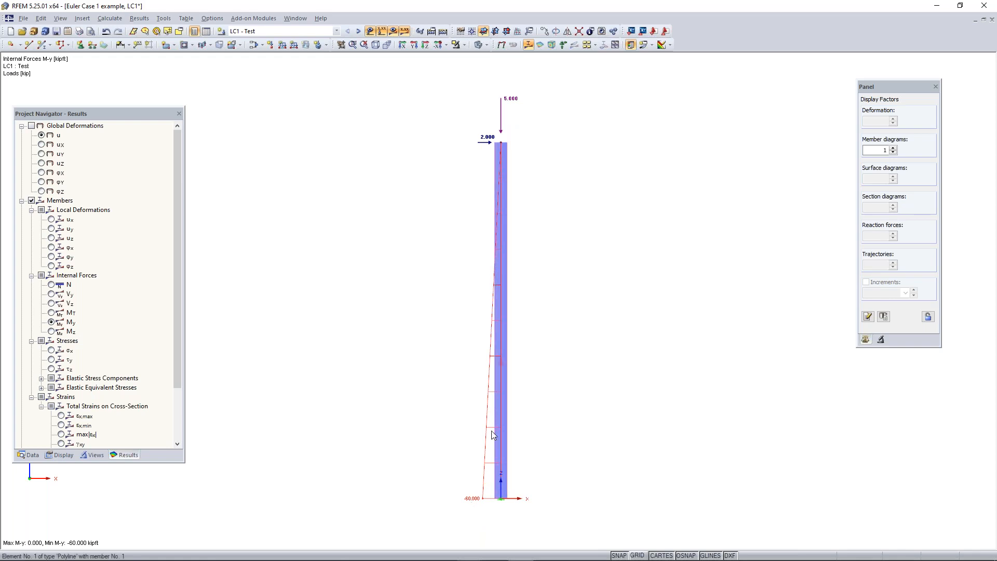
{"action": "scroll", "coordinate": [476, 508], "scroll_direction": "up", "scroll_amount": 2}
{"action": "scroll", "coordinate": [531, 504], "scroll_direction": "up", "scroll_amount": 1}
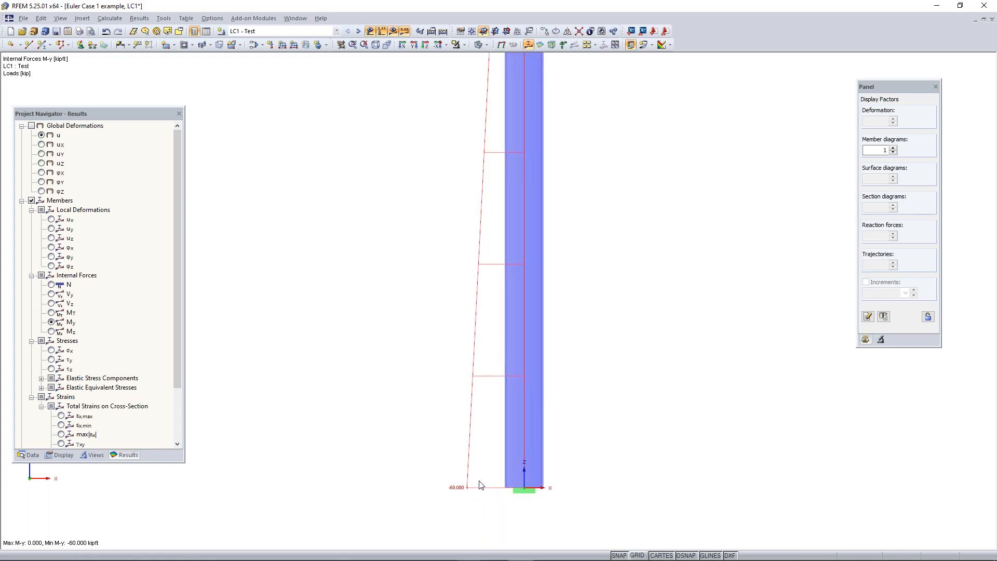
{"action": "middle_click_drag", "start_coordinate": [466, 502], "coordinate": [468, 471]}
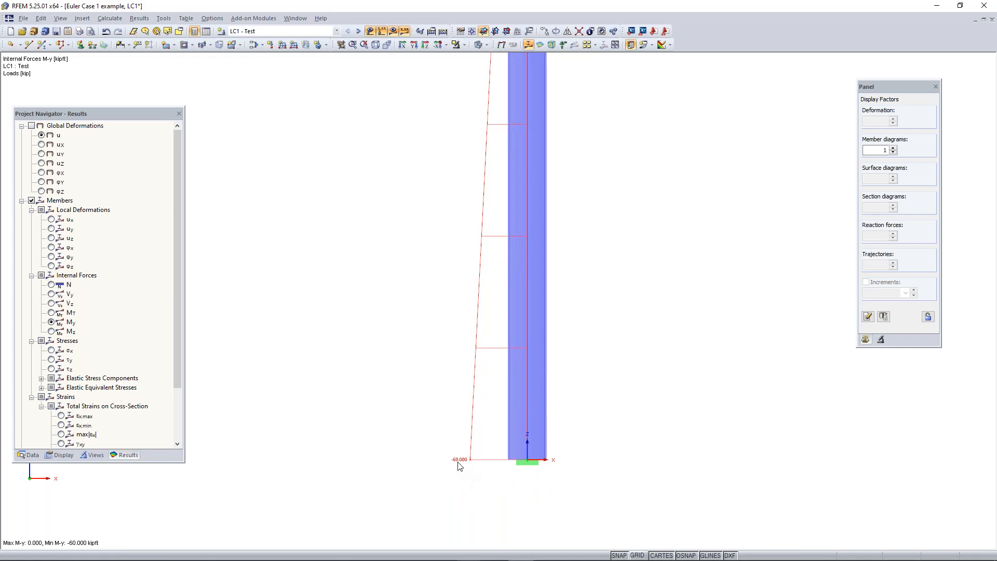
{"action": "scroll", "coordinate": [469, 458], "scroll_direction": "down", "scroll_amount": 1}
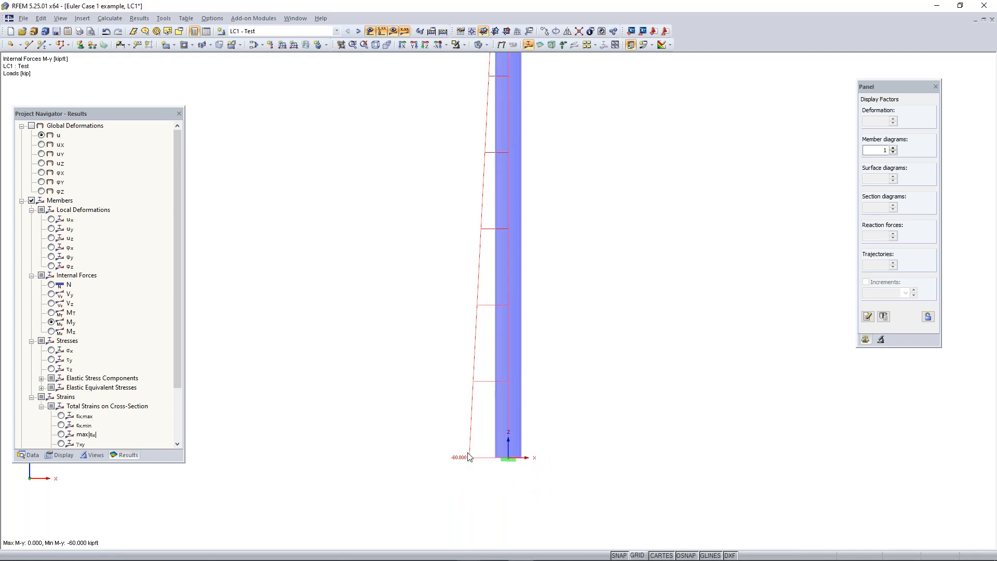
{"action": "scroll", "coordinate": [469, 457], "scroll_direction": "down", "scroll_amount": 2}
{"action": "middle_click_drag", "start_coordinate": [525, 307], "coordinate": [536, 333]}
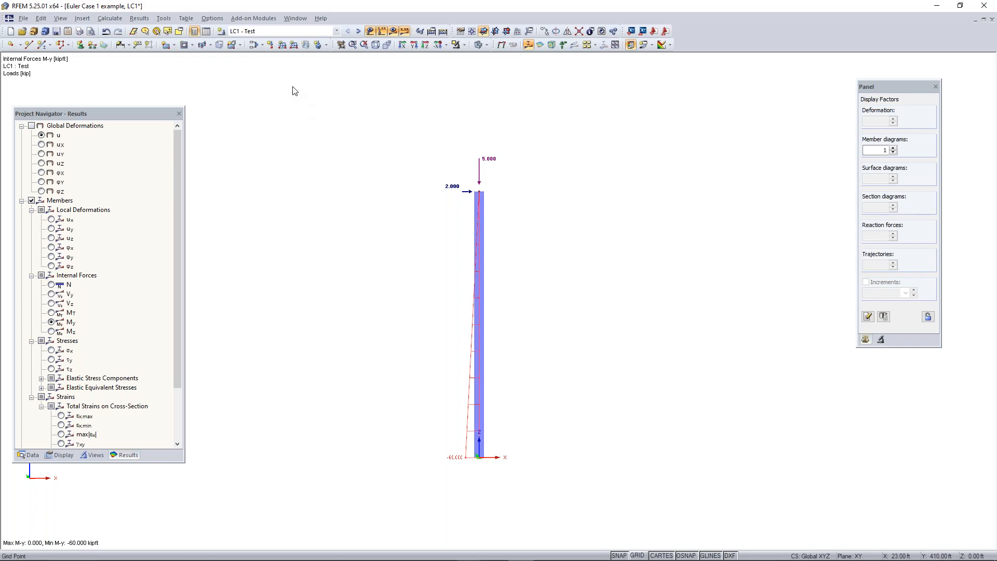
- Set load case LC1's method of analysis to Second-order analysis (P-Delta / P-delta)
{"action": "left_click", "coordinate": [255, 46]}
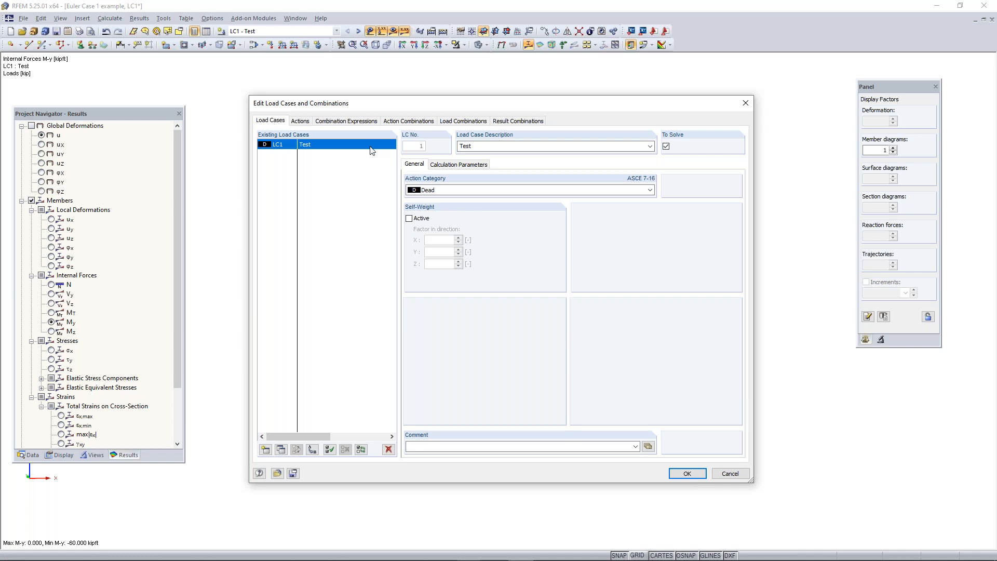
{"action": "left_click", "coordinate": [464, 167]}
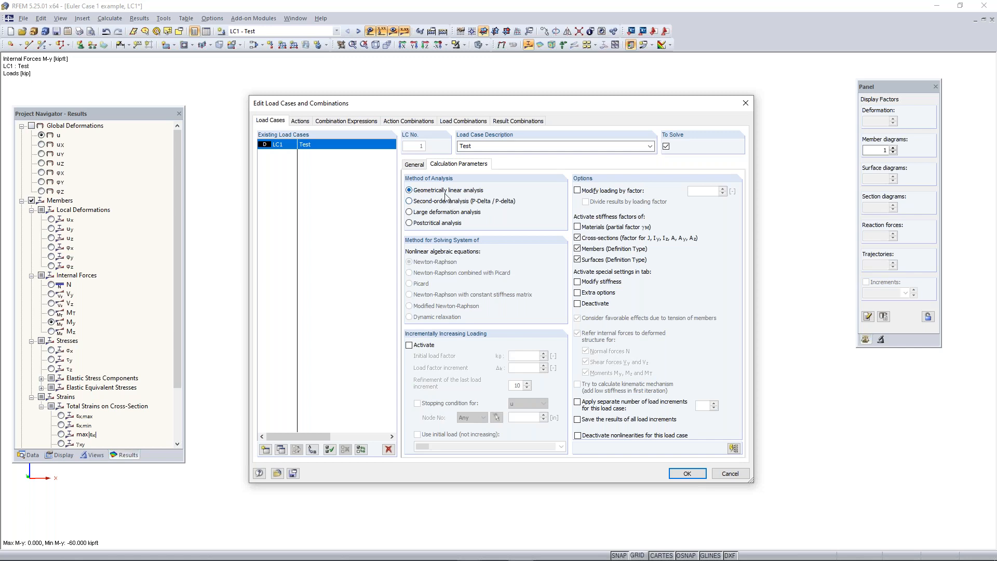
{"action": "left_click", "coordinate": [441, 205]}
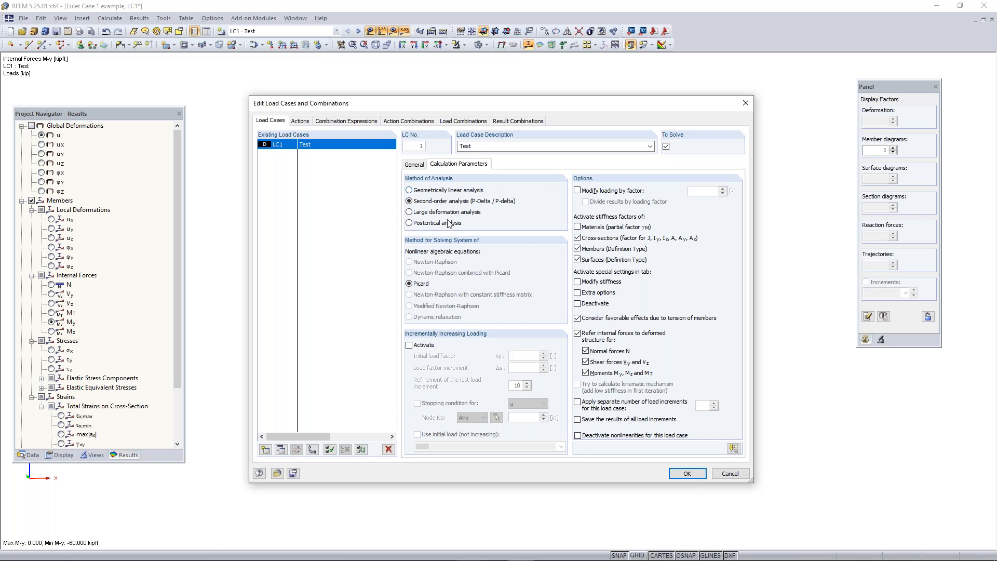
{"action": "left_click", "coordinate": [687, 474]}
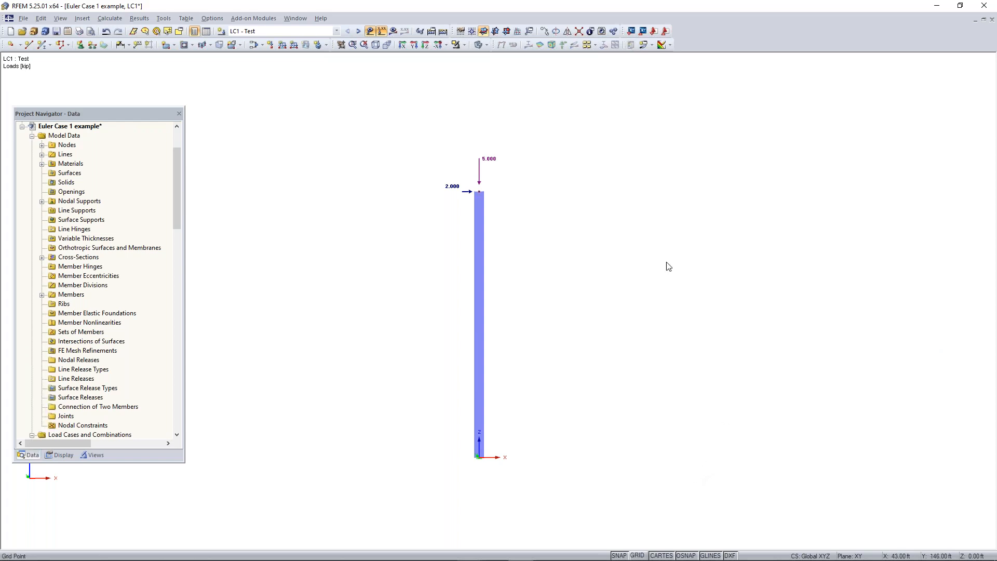
- Recalculate load case LC1 with the changed analysis method and show its results
{"action": "left_click", "coordinate": [393, 31]}
{"action": "key", "text": "Return"}
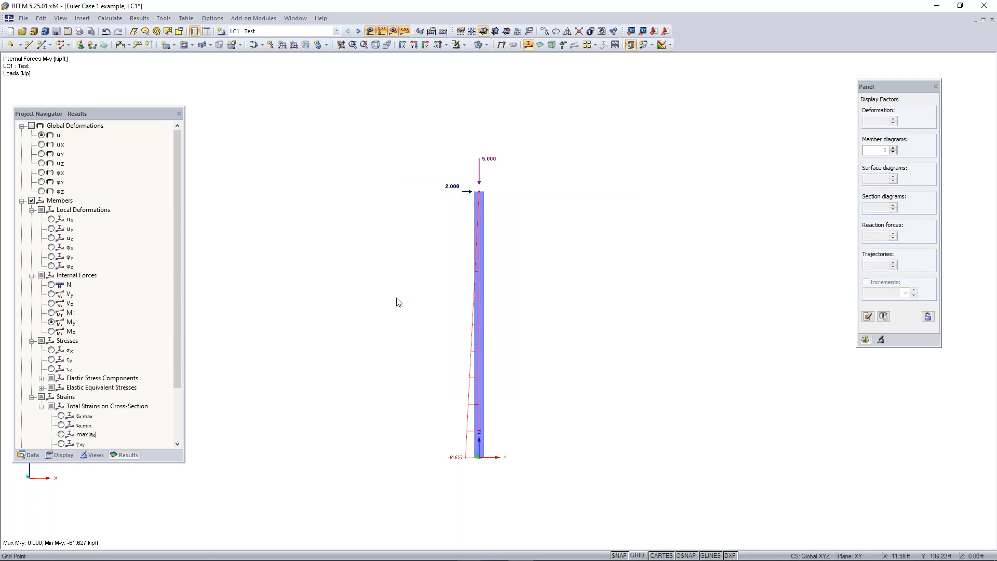
{"action": "scroll", "coordinate": [396, 291], "scroll_direction": "down", "scroll_amount": 1}
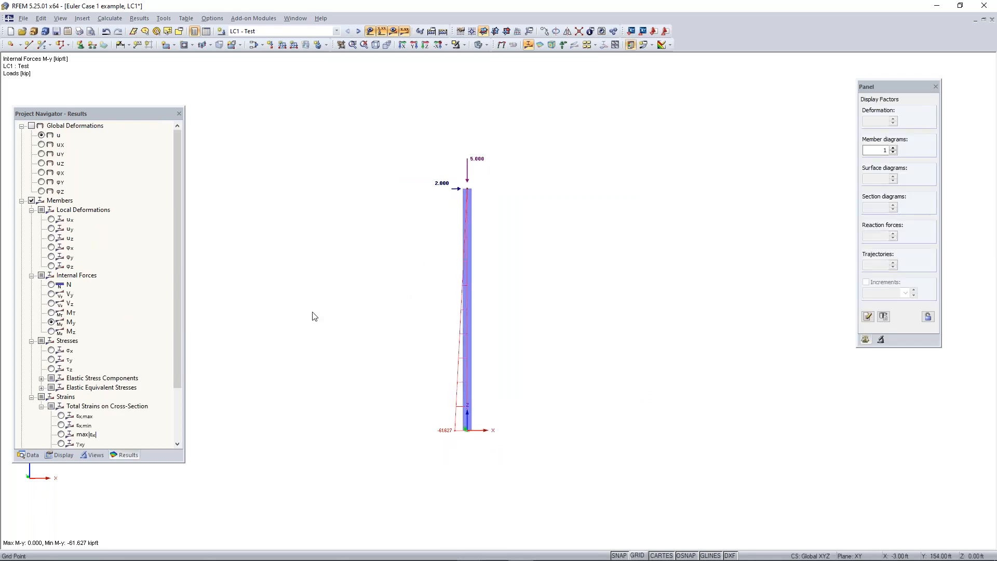
- Display the column's global deformations u and examine the displacement at the top
{"action": "left_click", "coordinate": [32, 126]}
{"action": "scroll", "coordinate": [494, 195], "scroll_direction": "up", "scroll_amount": 2}
{"action": "scroll", "coordinate": [494, 195], "scroll_direction": "up", "scroll_amount": 1}
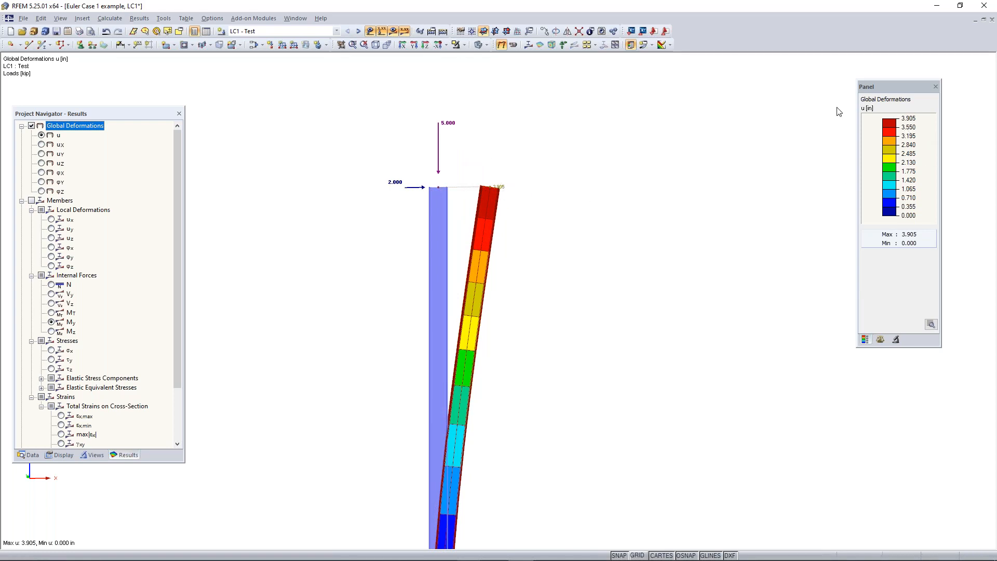
{"action": "scroll", "coordinate": [350, 310], "scroll_direction": "down", "scroll_amount": 2}
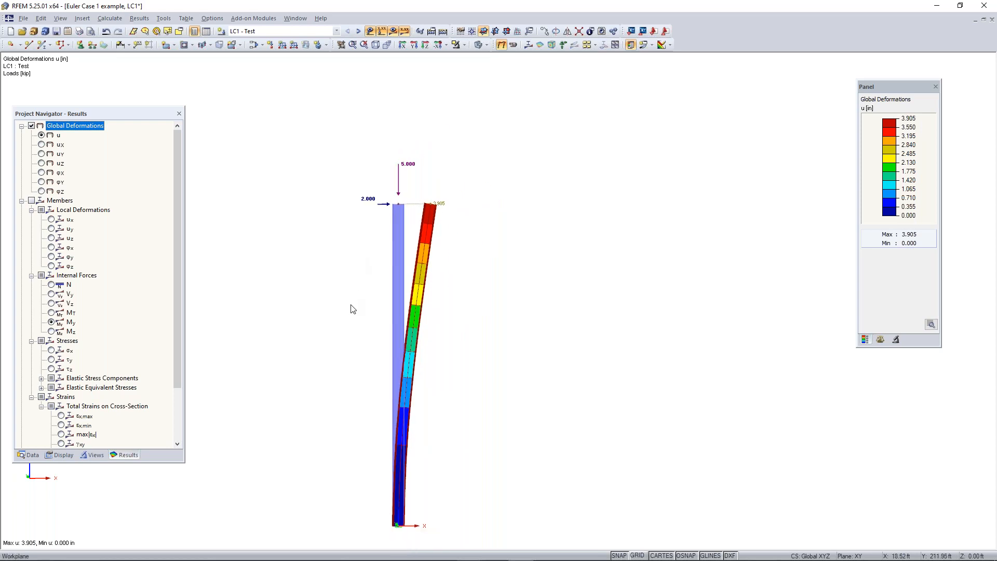
- Switch from the deformations back to the member My diagram and examine the second-order moment at the column base
{"action": "left_click", "coordinate": [32, 201]}
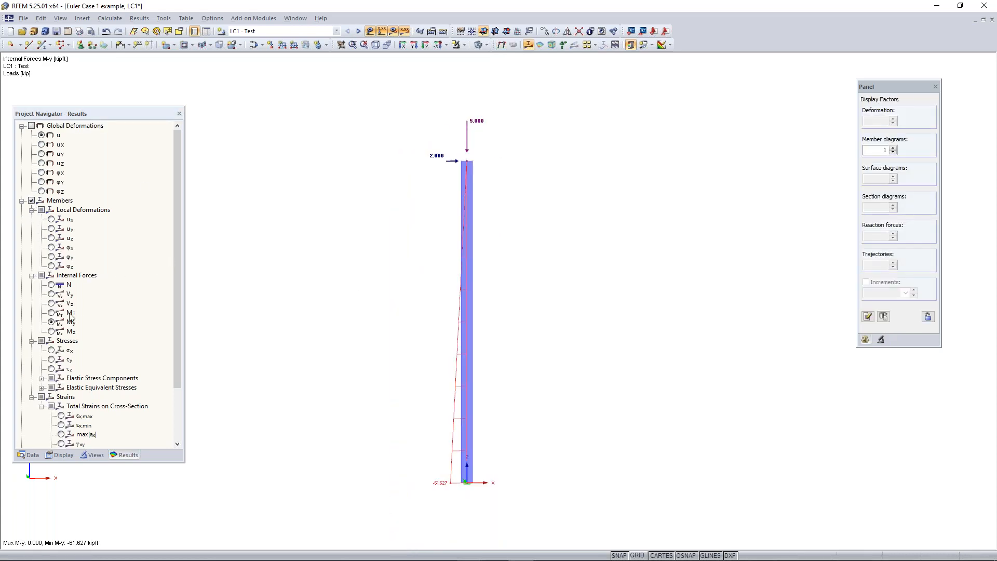
{"action": "scroll", "coordinate": [444, 491], "scroll_direction": "up", "scroll_amount": 2}
{"action": "scroll", "coordinate": [444, 491], "scroll_direction": "down", "scroll_amount": 1}
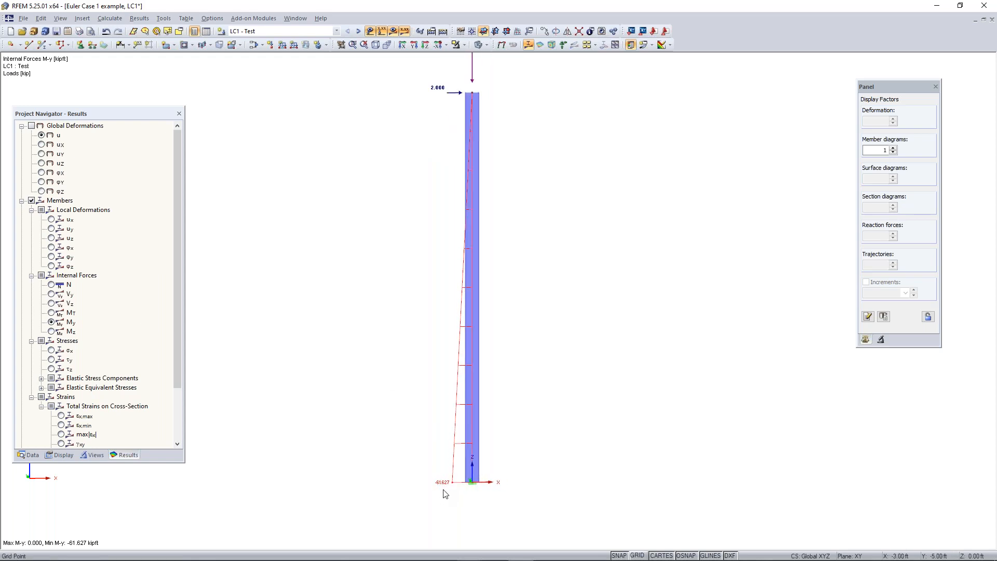
{"action": "scroll", "coordinate": [436, 490], "scroll_direction": "up", "scroll_amount": 1}
{"action": "scroll", "coordinate": [437, 490], "scroll_direction": "up", "scroll_amount": 1}
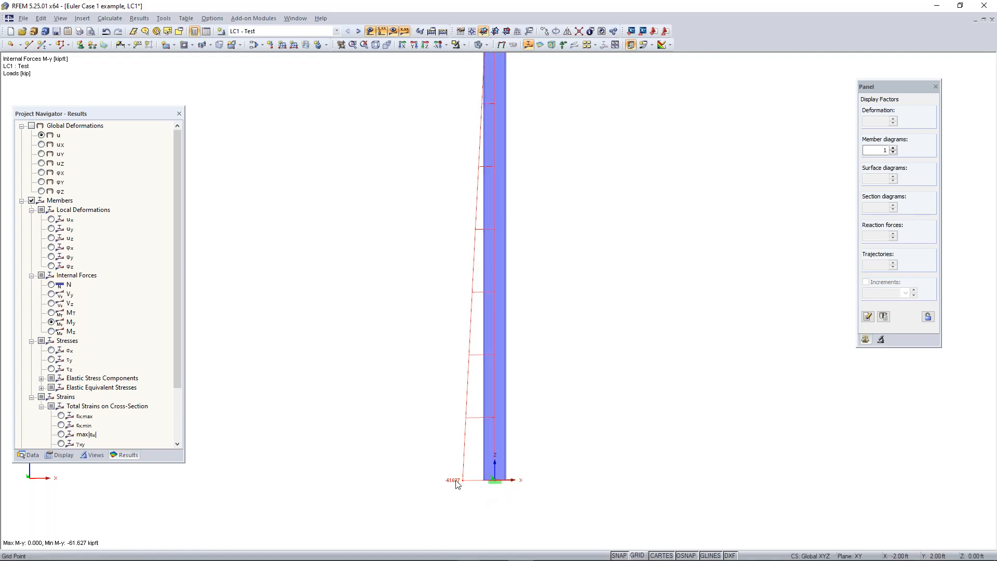
{"action": "scroll", "coordinate": [457, 483], "scroll_direction": "down", "scroll_amount": 1}
{"action": "scroll", "coordinate": [470, 485], "scroll_direction": "down", "scroll_amount": 2}
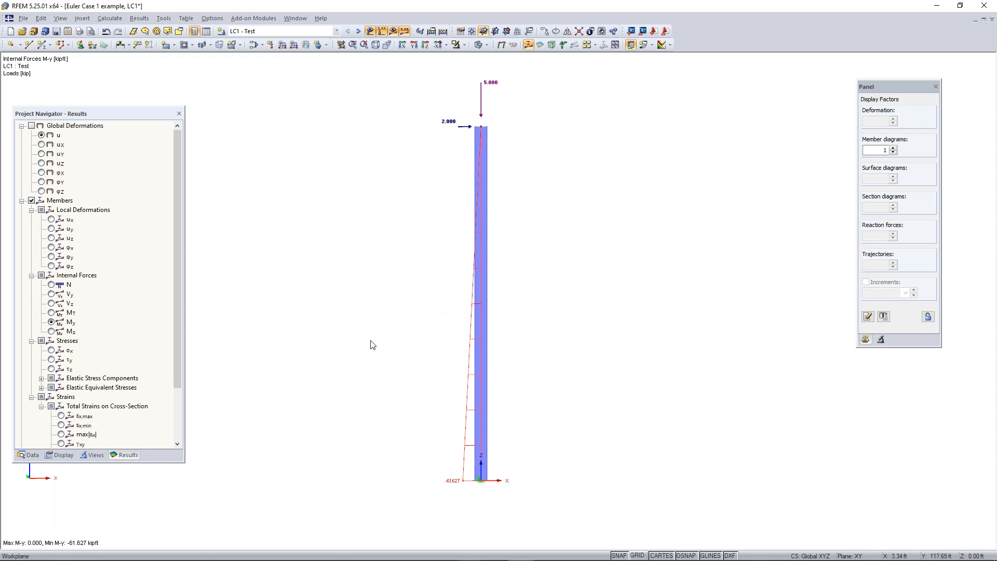
- Review the calculation parameters of load case LC1 and load combination CO1 without changing them
{"action": "left_click", "coordinate": [254, 45]}
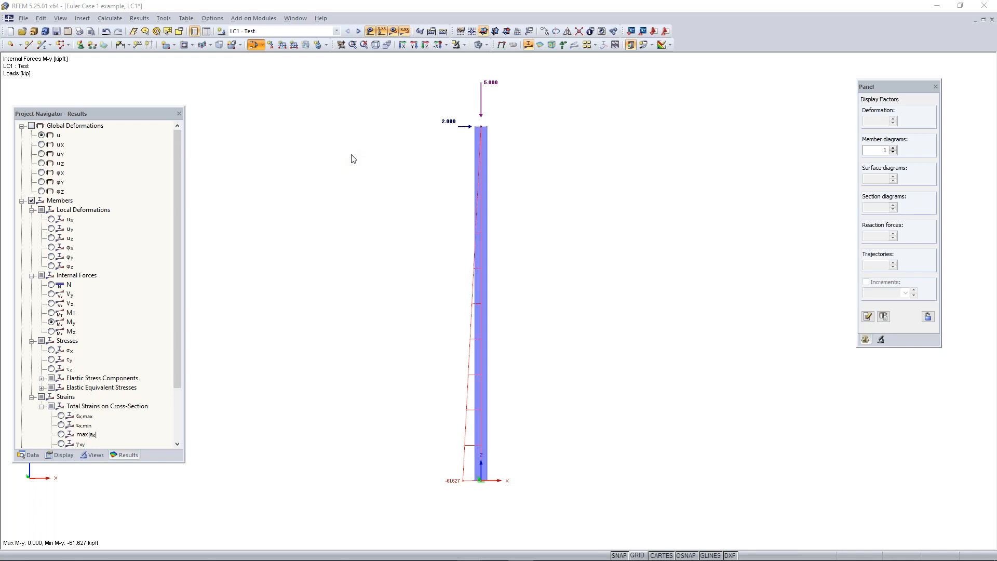
{"action": "left_click", "coordinate": [464, 166]}
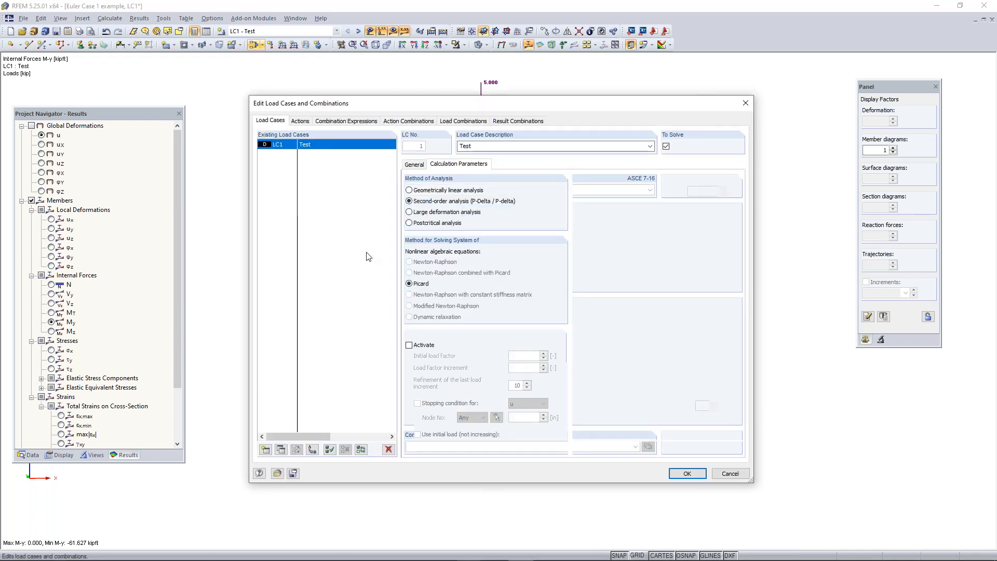
{"action": "left_click", "coordinate": [457, 124]}
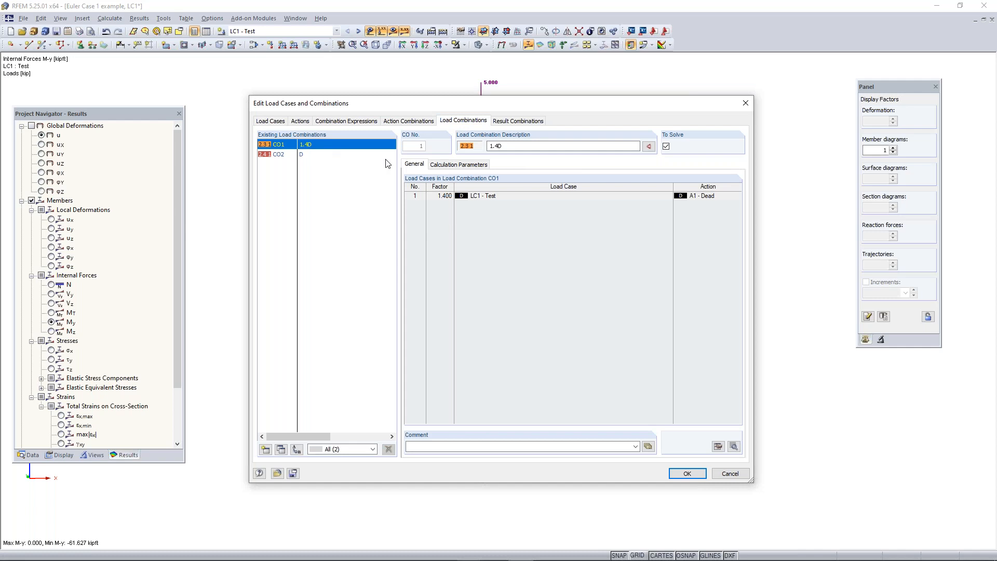
{"action": "left_click", "coordinate": [453, 165]}
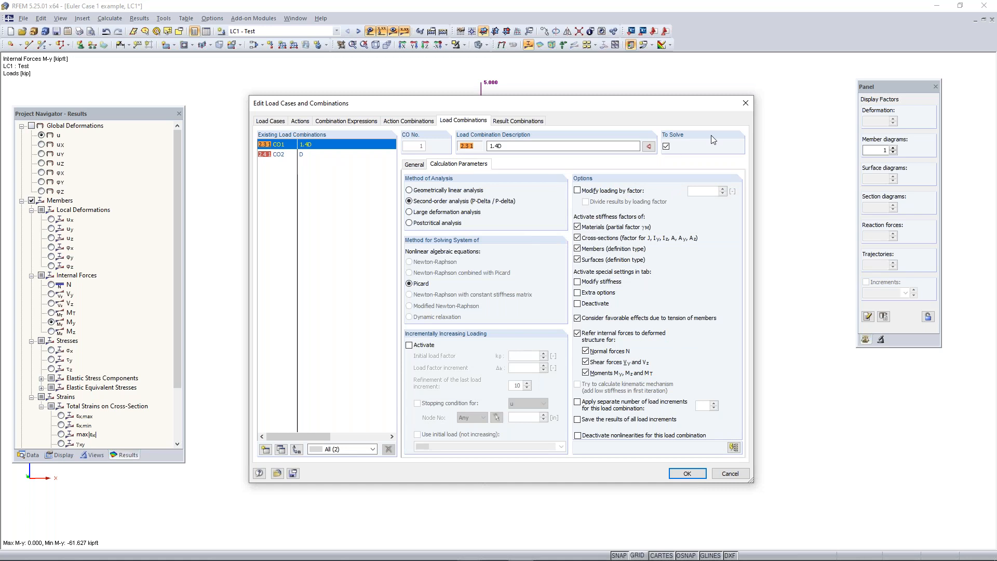
{"action": "left_click", "coordinate": [746, 105]}
{"action": "middle_click_drag", "start_coordinate": [464, 324], "coordinate": [488, 332]}
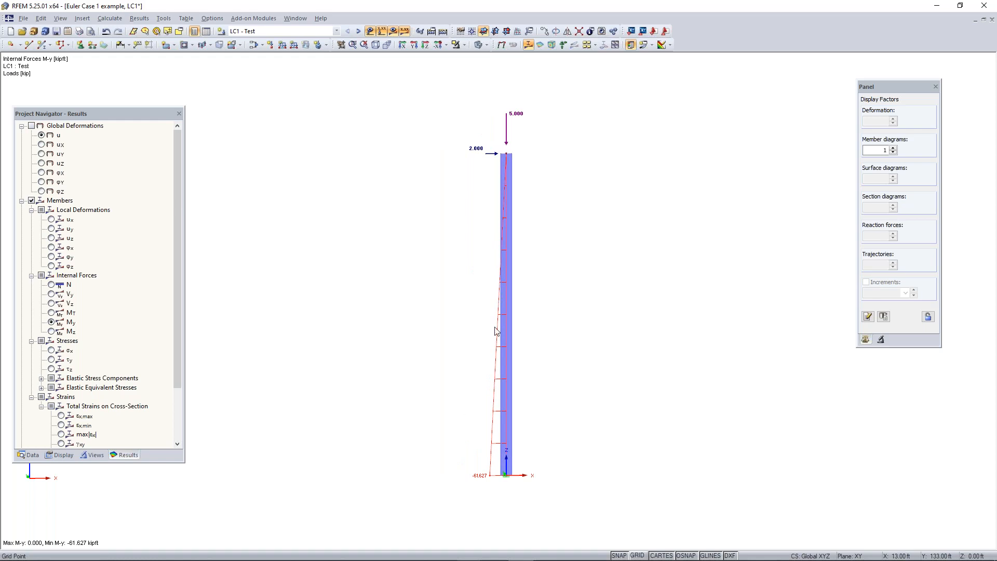
{"action": "middle_click_drag", "start_coordinate": [497, 251], "coordinate": [495, 263], "text": "ctrl"}
{"action": "right_click", "coordinate": [497, 262]}
{"action": "left_click", "coordinate": [586, 196]}
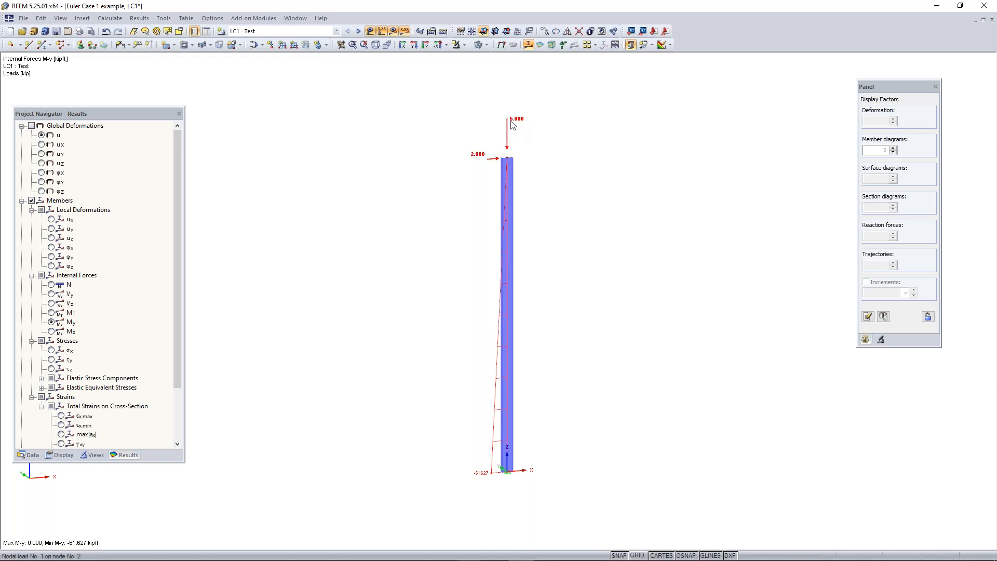
- Edit the nodal load at the column's top, setting PZ to -0.1 kip and PX to 0 kip
{"action": "mouse_move", "coordinate": [512, 124]}
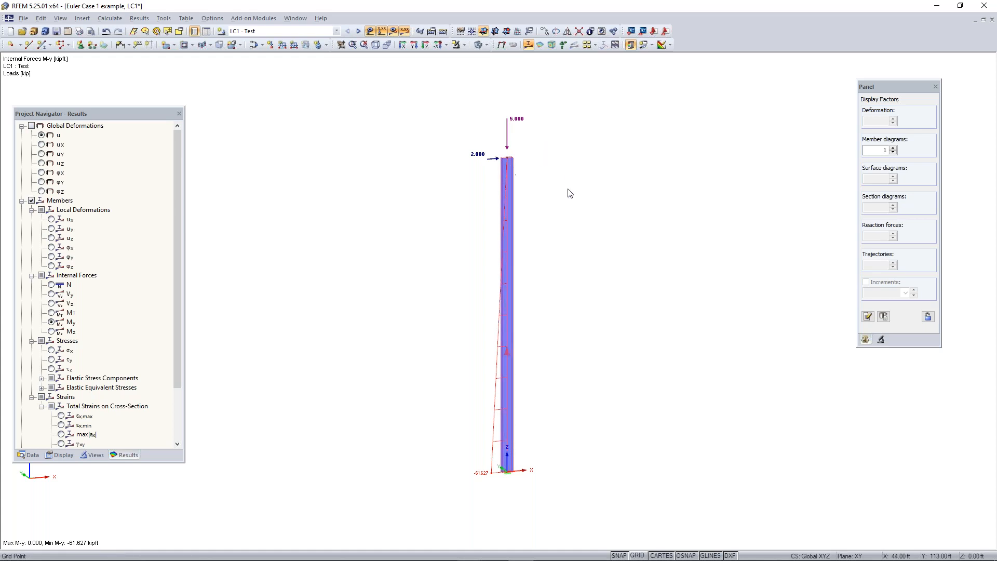
{"action": "left_click_drag", "start_coordinate": [445, 201], "coordinate": [608, 94]}
{"action": "scroll", "coordinate": [481, 159], "scroll_direction": "up", "scroll_amount": 2}
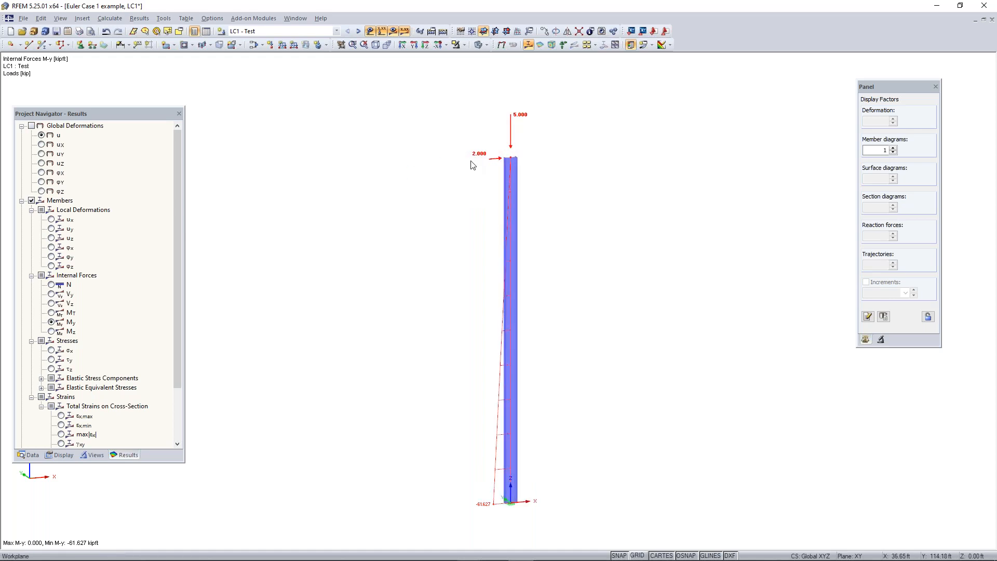
{"action": "double_click", "coordinate": [512, 178]}
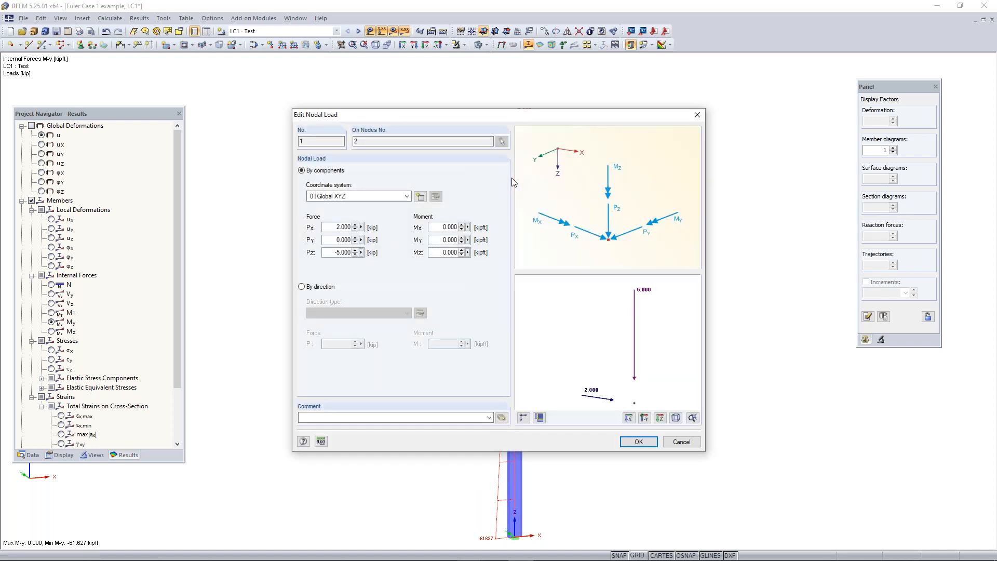
{"action": "double_click", "coordinate": [331, 253]}
{"action": "key", "text": "BackSpace"}
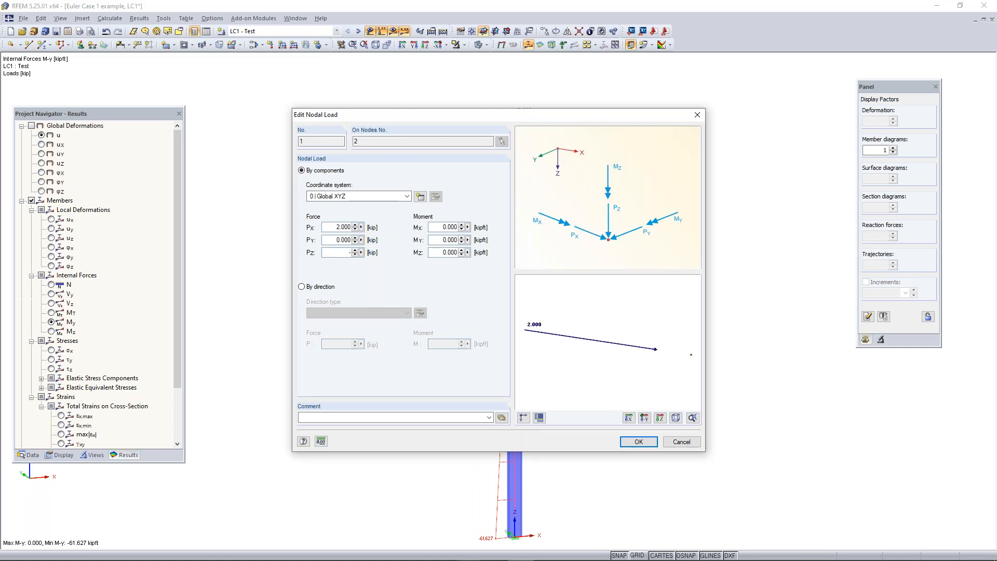
{"action": "type", "text": "-0.1"}
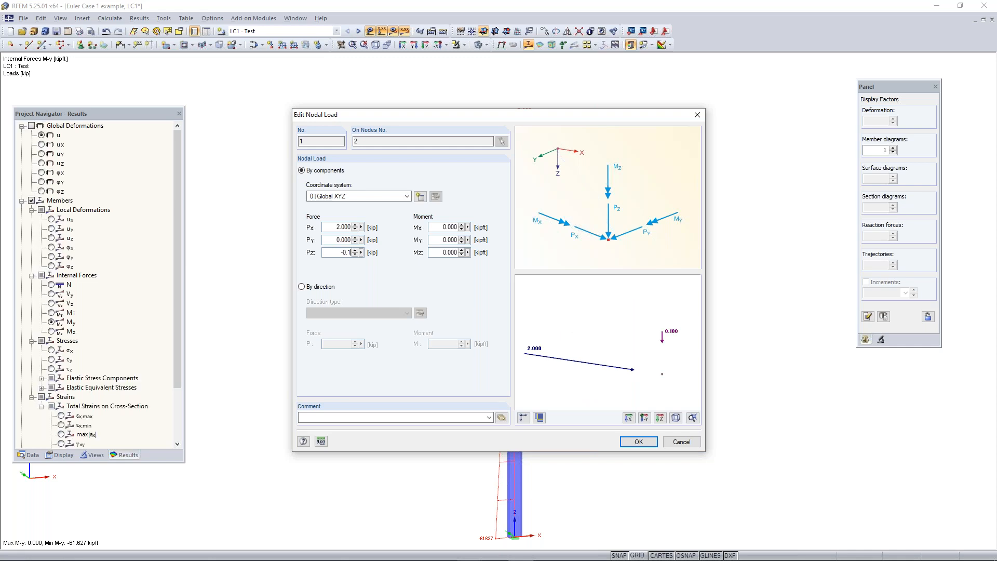
{"action": "double_click", "coordinate": [350, 227]}
{"action": "type", "text": "0"}
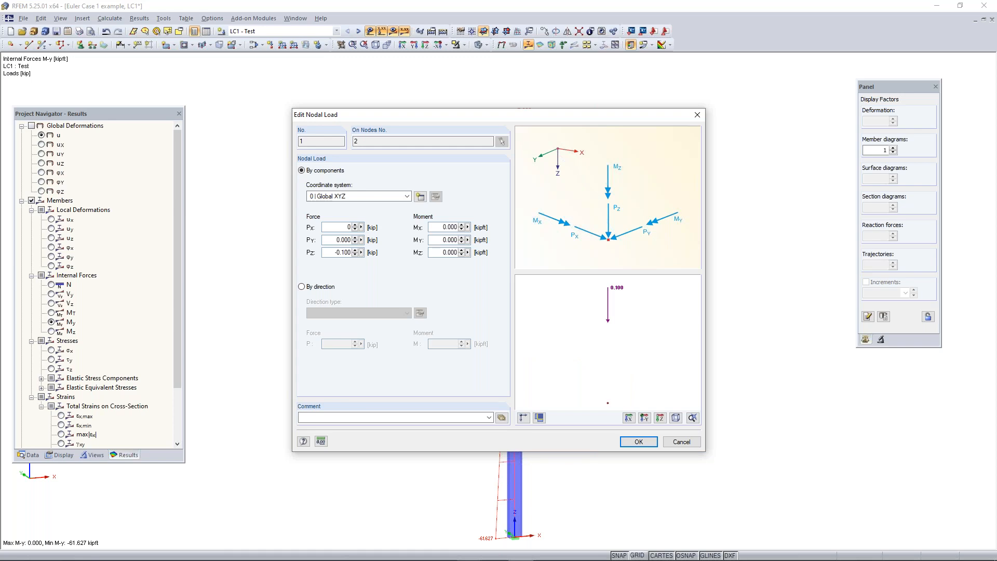
{"action": "left_click", "coordinate": [638, 442]}
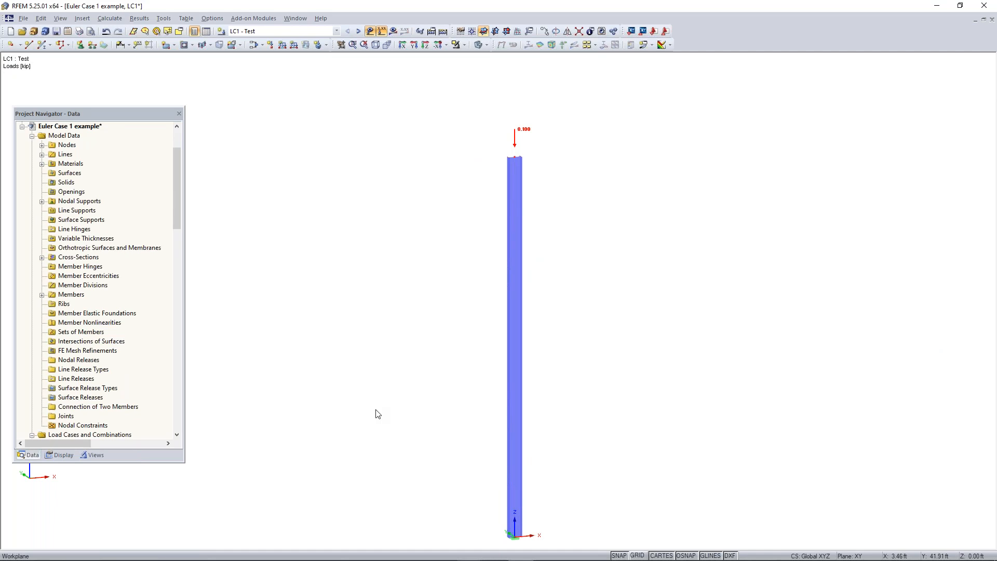
- Add the RF-STEEL EC3 add-on module to the favorites
{"action": "scroll", "coordinate": [378, 414], "scroll_direction": "down", "scroll_amount": 1}
{"action": "middle_click_drag", "start_coordinate": [419, 446], "coordinate": [432, 400]}
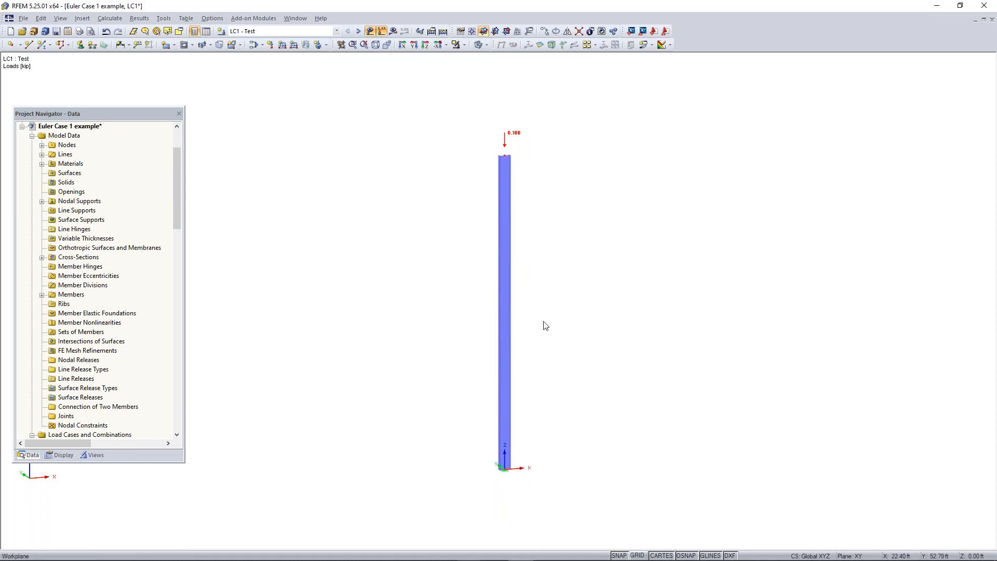
{"action": "scroll", "coordinate": [546, 326], "scroll_direction": "down", "scroll_amount": 1}
{"action": "scroll", "coordinate": [117, 182], "scroll_direction": "down", "scroll_amount": 1}
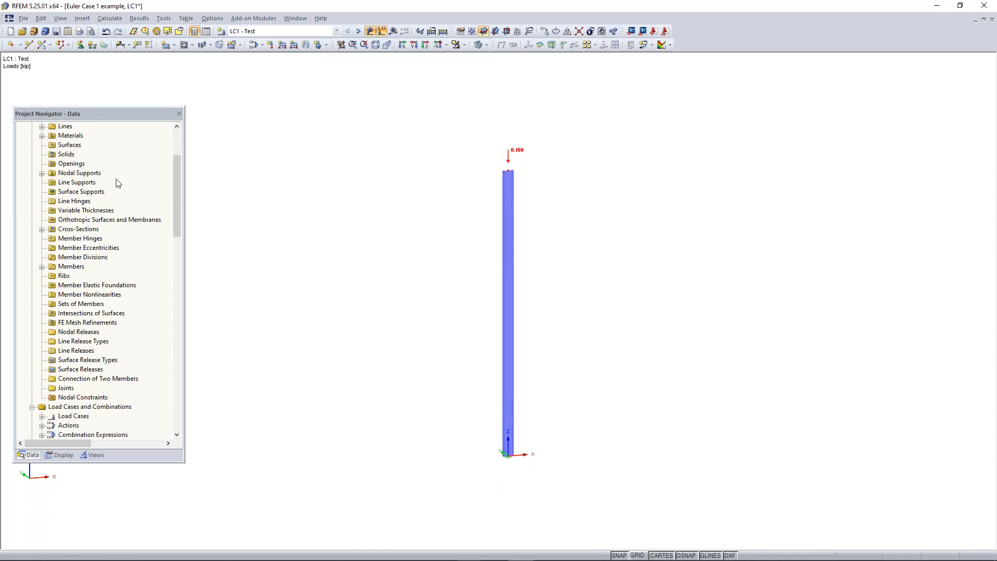
{"action": "scroll", "coordinate": [117, 183], "scroll_direction": "down", "scroll_amount": 10}
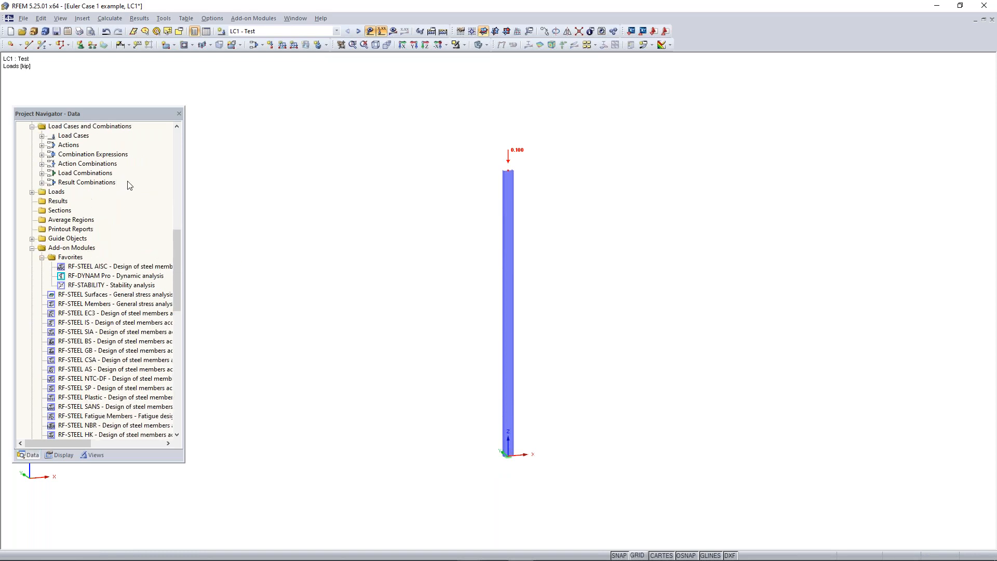
{"action": "scroll", "coordinate": [106, 258], "scroll_direction": "down", "scroll_amount": 2}
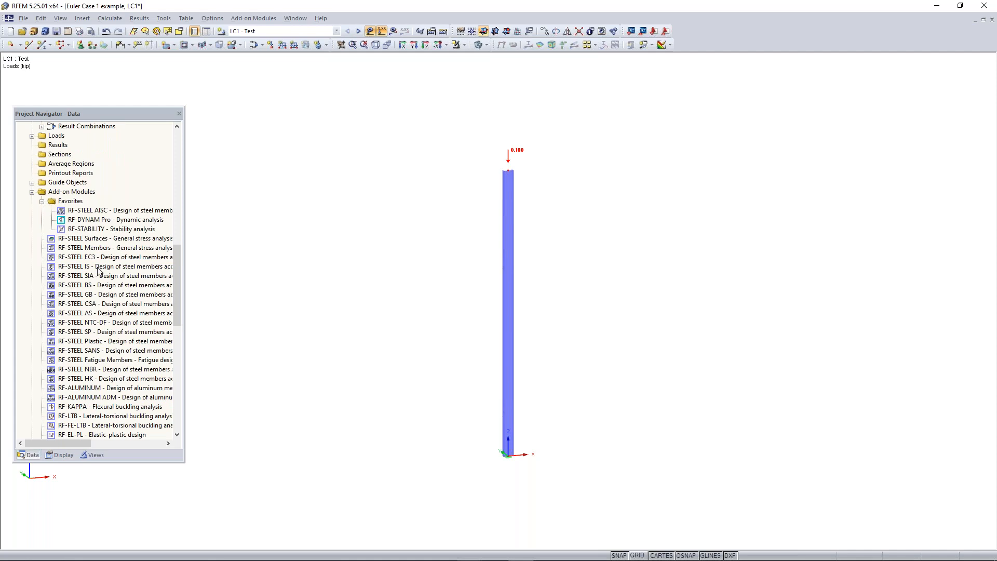
{"action": "scroll", "coordinate": [112, 215], "scroll_direction": "down", "scroll_amount": 3}
{"action": "scroll", "coordinate": [84, 208], "scroll_direction": "up", "scroll_amount": 1}
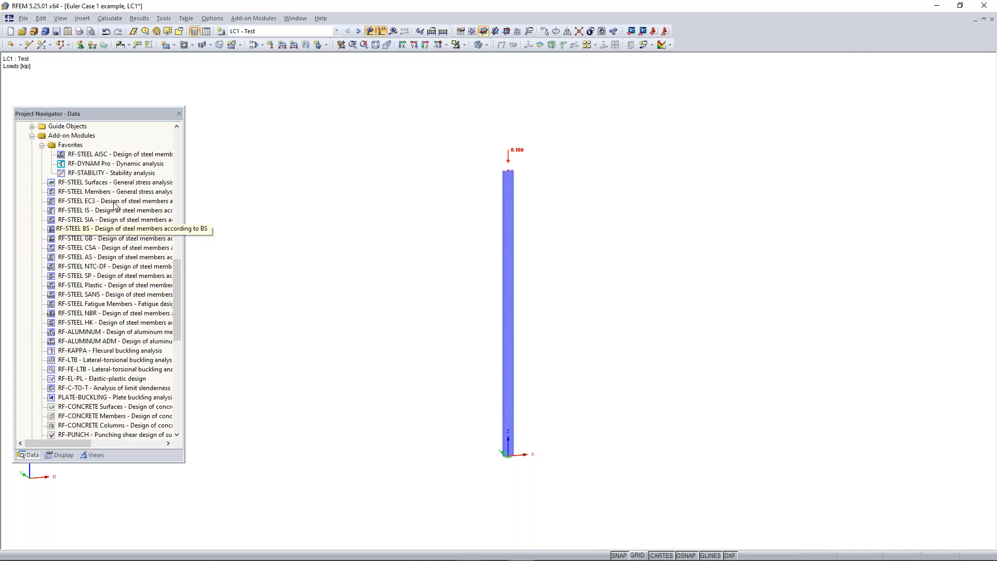
{"action": "left_click", "coordinate": [42, 146]}
{"action": "left_click", "coordinate": [42, 146]}
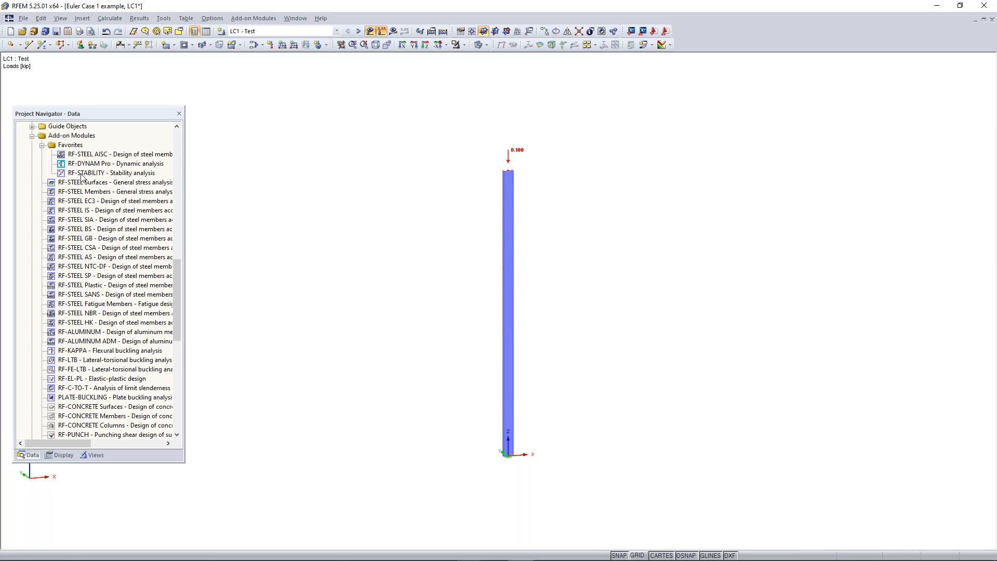
{"action": "right_click", "coordinate": [119, 201]}
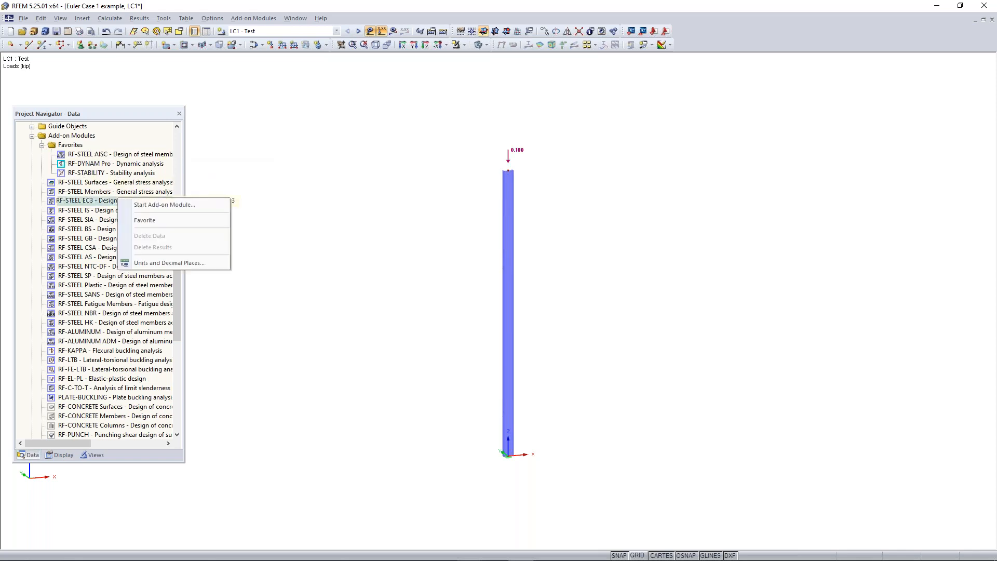
{"action": "left_click", "coordinate": [149, 221]}
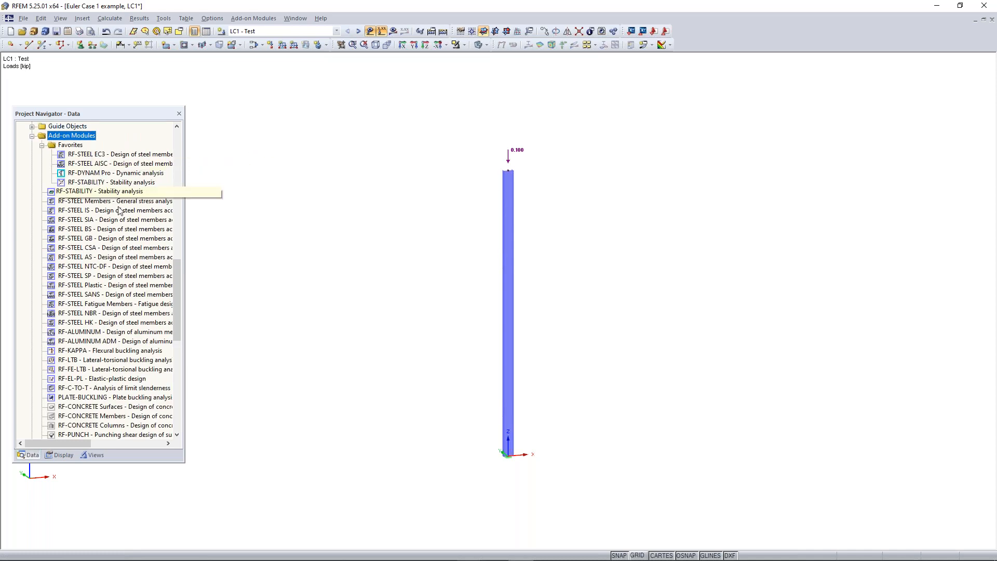
- Start the RF-STABILITY add-on module and review its general data for the stability analysis
{"action": "scroll", "coordinate": [119, 210], "scroll_direction": "down", "scroll_amount": 5}
{"action": "scroll", "coordinate": [83, 182], "scroll_direction": "up", "scroll_amount": 5}
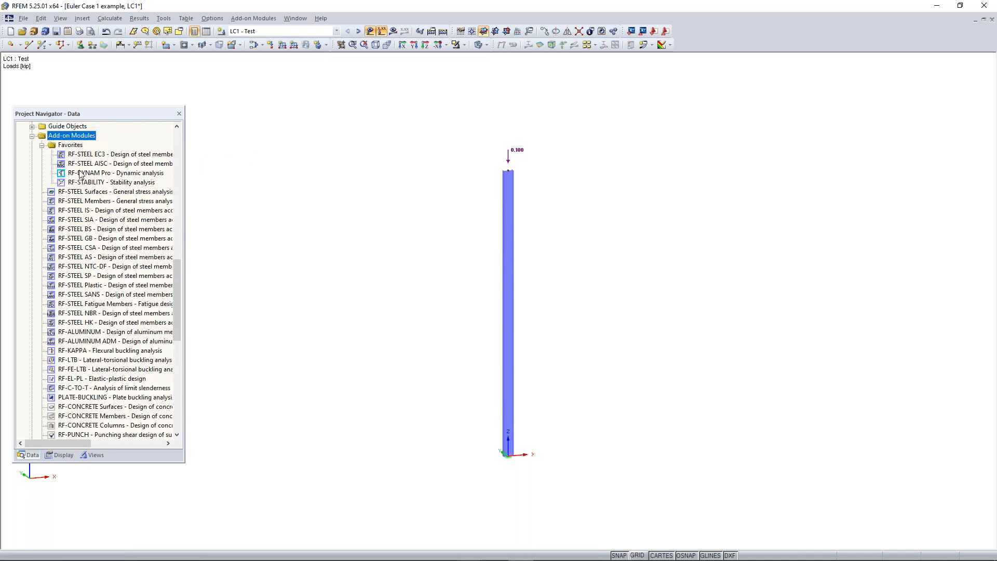
{"action": "double_click", "coordinate": [106, 182]}
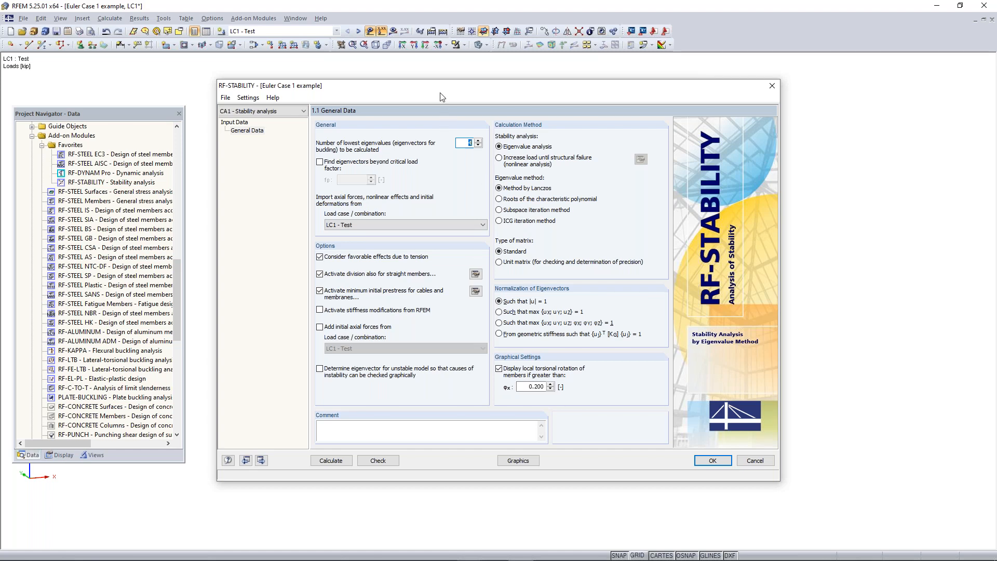
{"action": "mouse_move", "coordinate": [446, 89]}
{"action": "left_mouse_down"}
{"action": "mouse_move", "coordinate": [476, 73]}
{"action": "mouse_move", "coordinate": [460, 79]}
{"action": "left_mouse_up"}
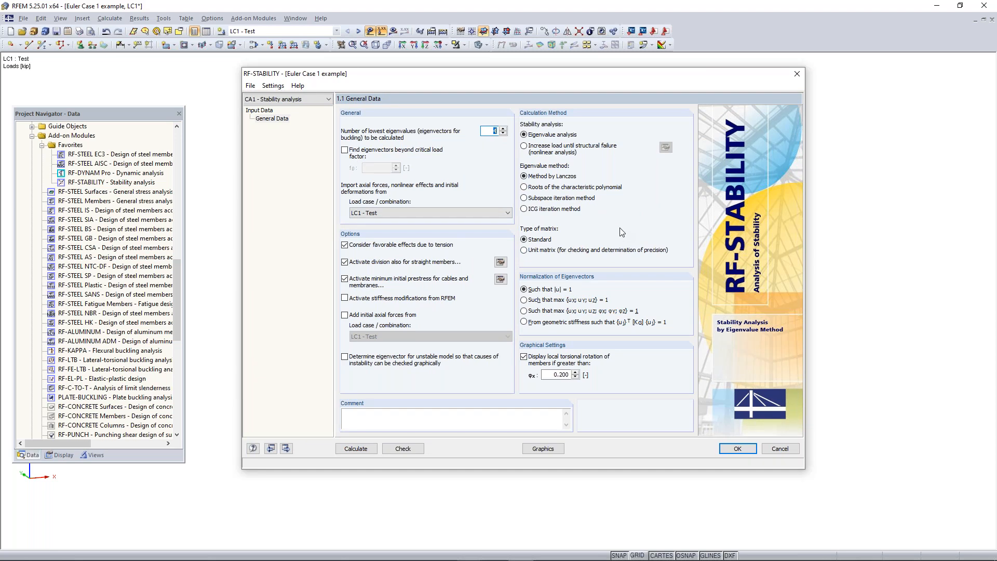
{"action": "left_click_drag", "start_coordinate": [511, 78], "coordinate": [486, 102]}
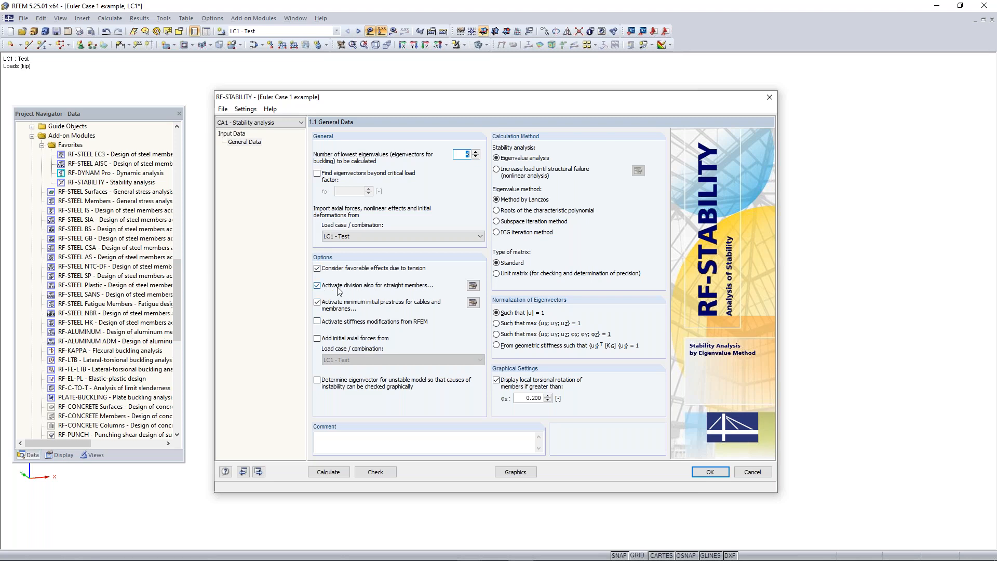
- Review the FE mesh division settings for straight members, including the minimum number of member divisions, and accept them
{"action": "left_click", "coordinate": [473, 286]}
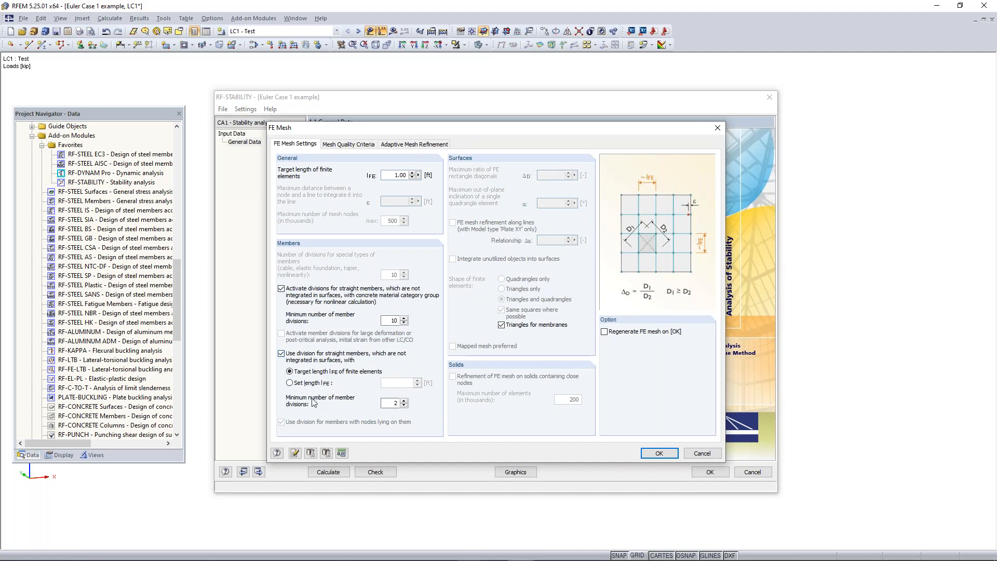
{"action": "double_click", "coordinate": [394, 403]}
{"action": "left_click", "coordinate": [660, 454]}
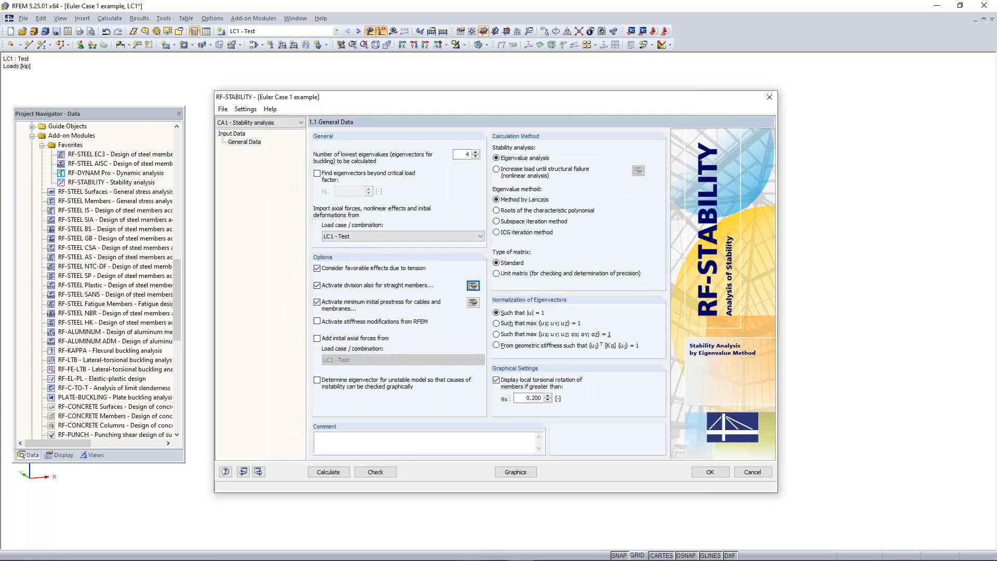
- Check which load cases and combinations can supply the axial forces, keeping LC1 - Test selected
{"action": "left_click", "coordinate": [369, 236]}
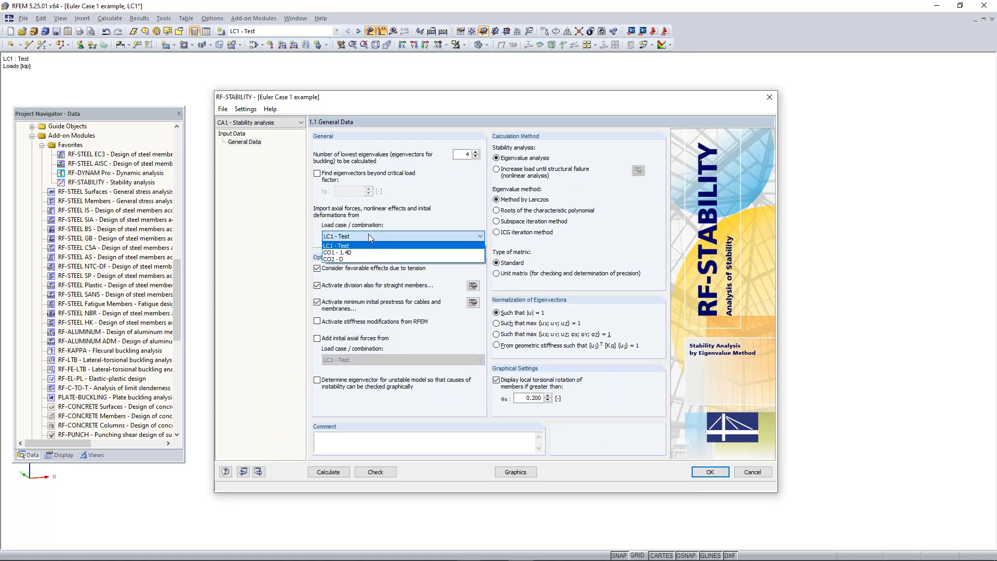
{"action": "left_click", "coordinate": [369, 236]}
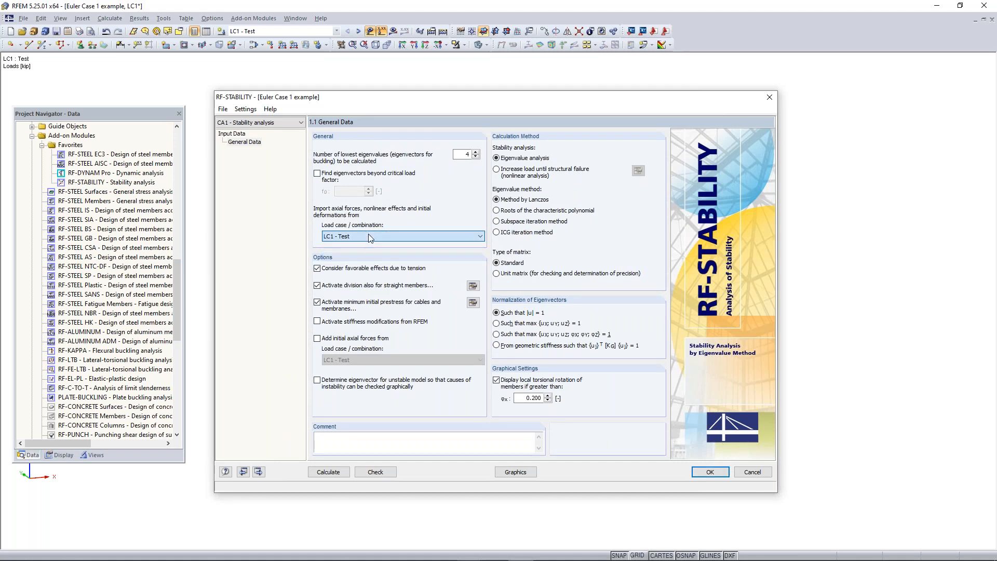
{"action": "left_click", "coordinate": [337, 238]}
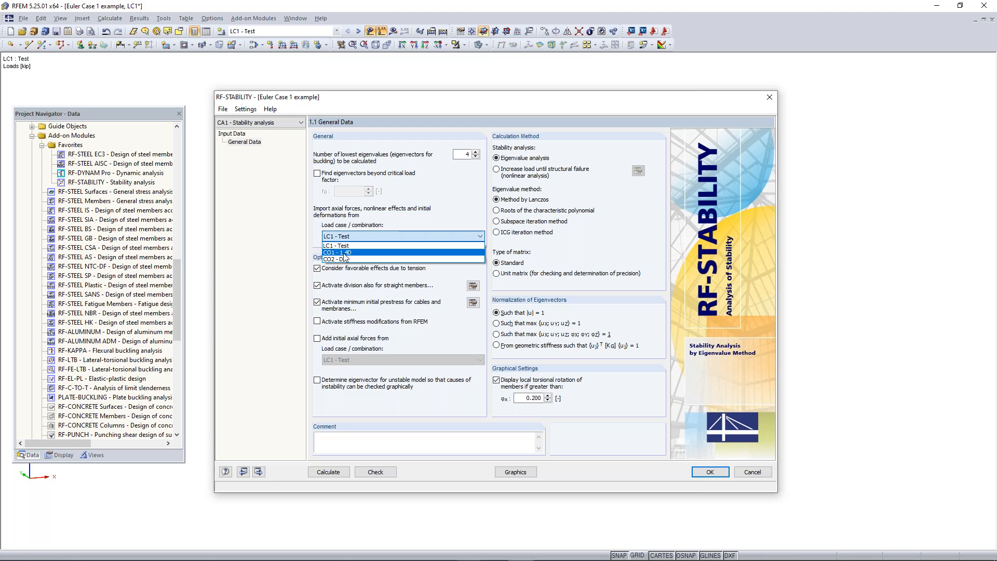
{"action": "left_click", "coordinate": [347, 239]}
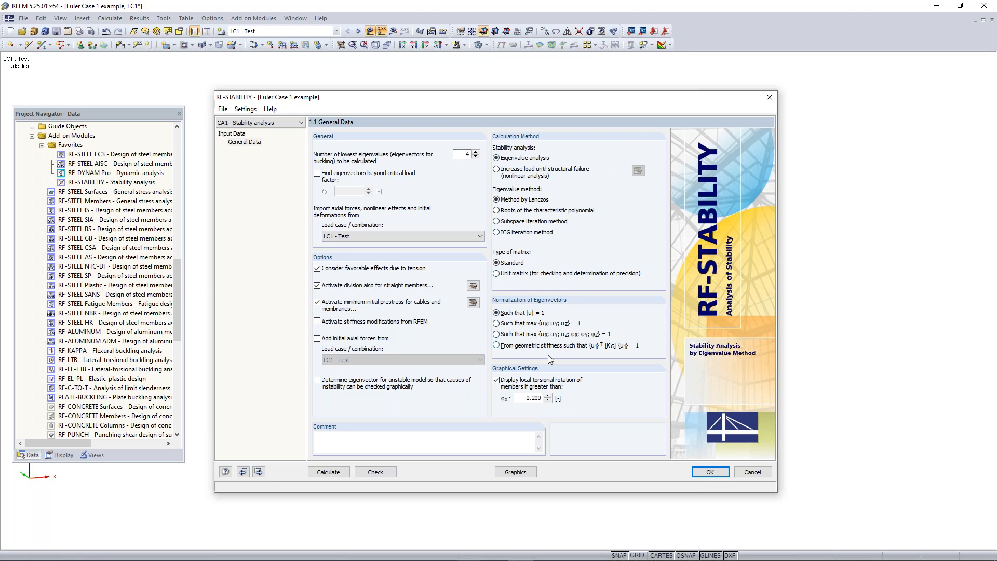
- Run the stability calculation and examine the first critical load factor, the effective lengths and the critical loads
{"action": "left_click", "coordinate": [330, 473]}
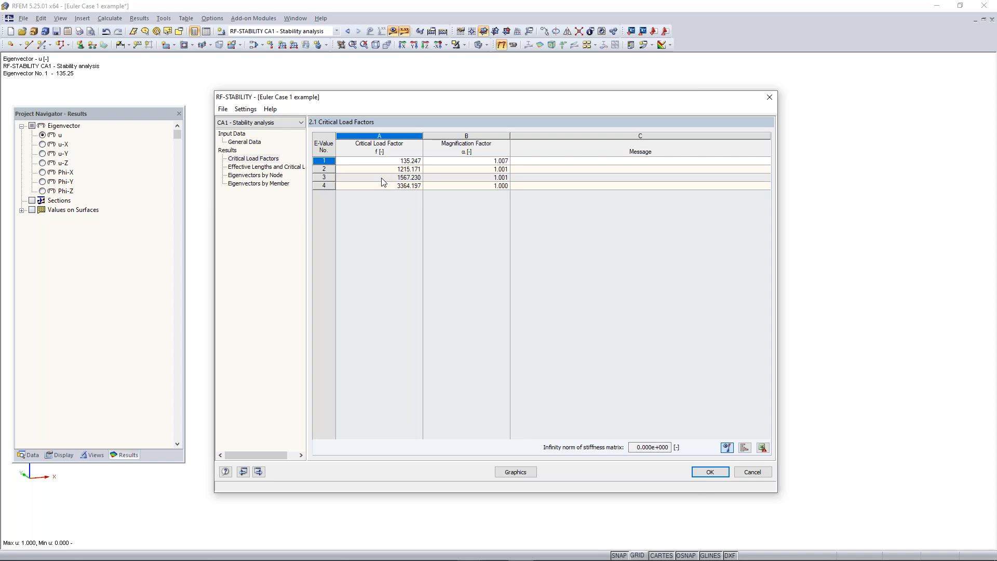
{"action": "left_click", "coordinate": [335, 161]}
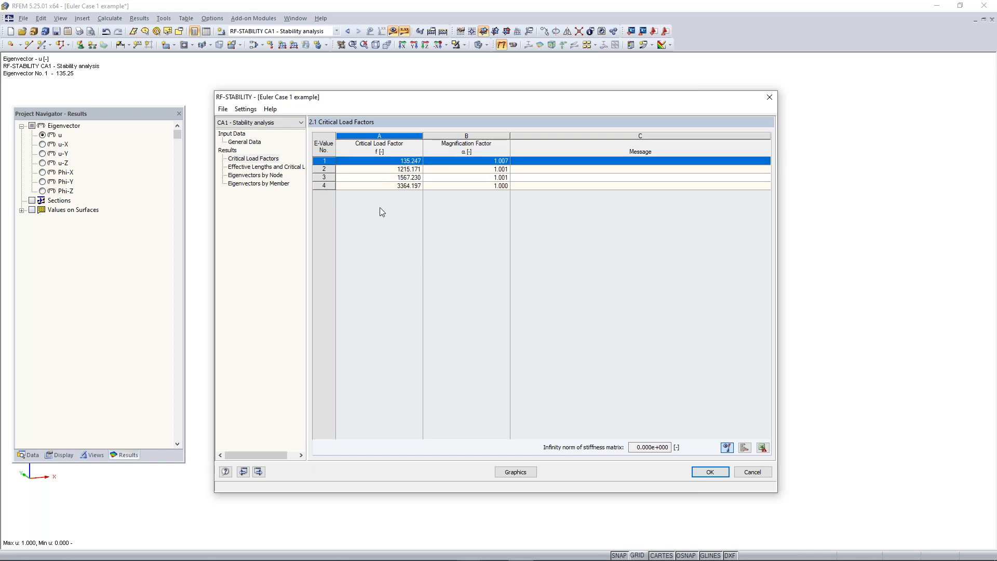
{"action": "left_click", "coordinate": [275, 166]}
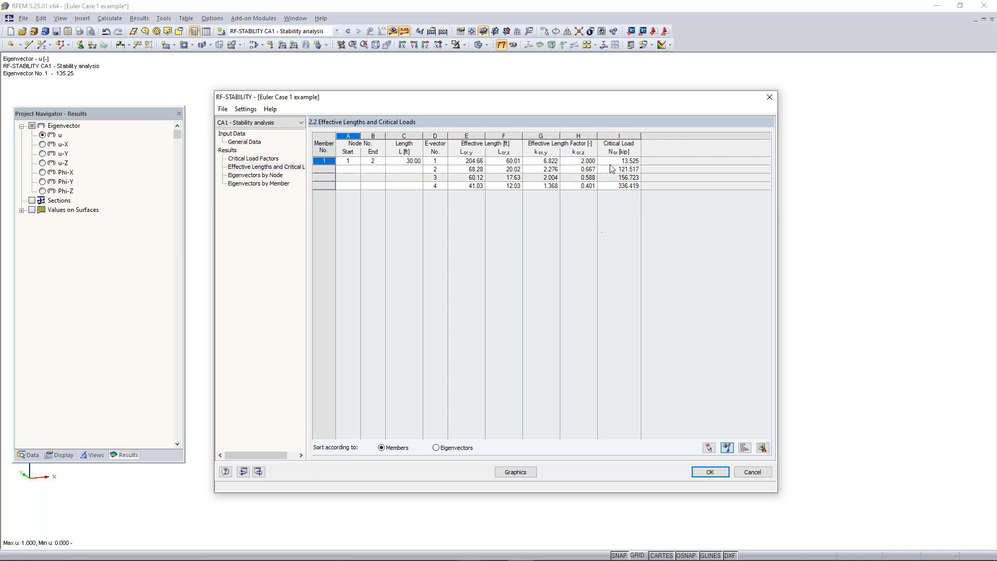
- Display the first eigenvector graphically on the model and examine the column's buckled shape from several angles
{"action": "left_click", "coordinate": [529, 470]}
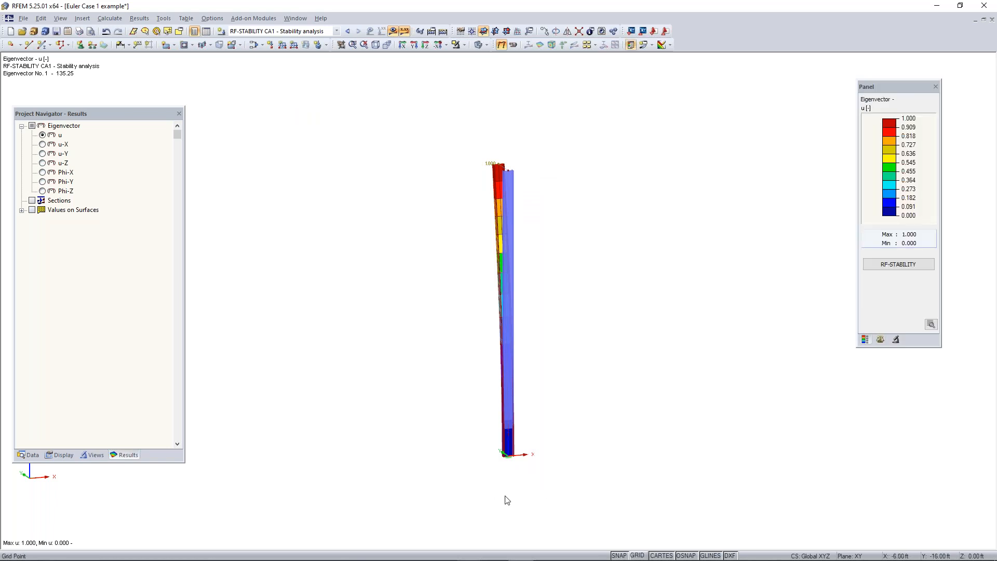
{"action": "middle_click_drag", "start_coordinate": [483, 329], "coordinate": [615, 320], "text": "ctrl"}
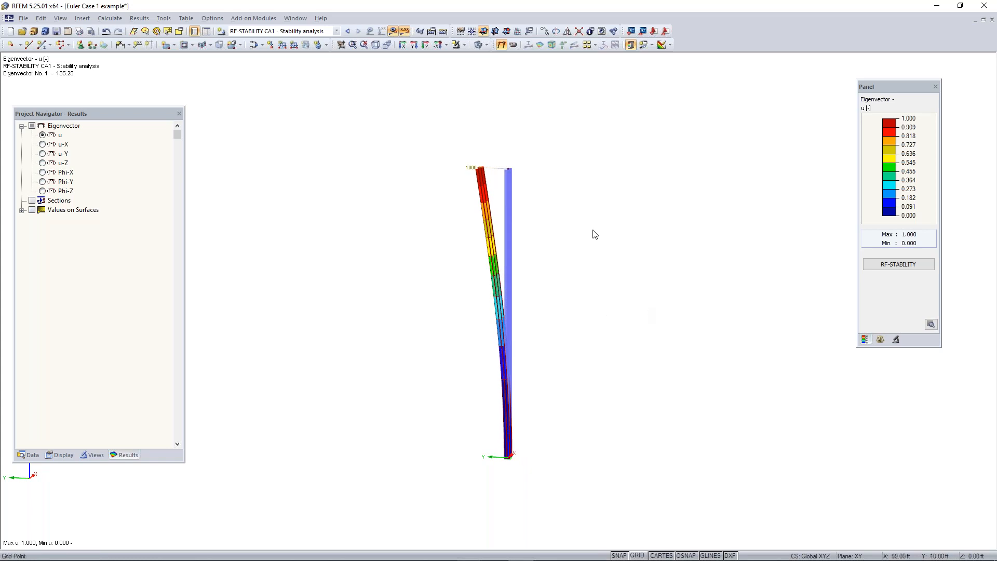
{"action": "middle_click_drag", "start_coordinate": [470, 241], "coordinate": [438, 252], "text": "ctrl"}
{"action": "right_click", "coordinate": [507, 252]}
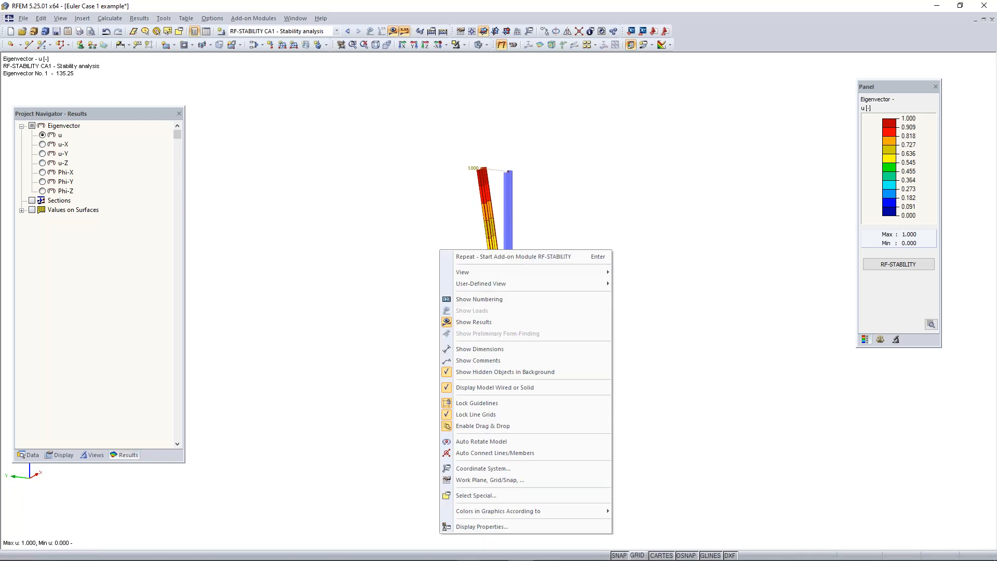
{"action": "left_click", "coordinate": [623, 267]}
{"action": "middle_click_drag", "start_coordinate": [623, 268], "coordinate": [720, 273], "text": "ctrl"}
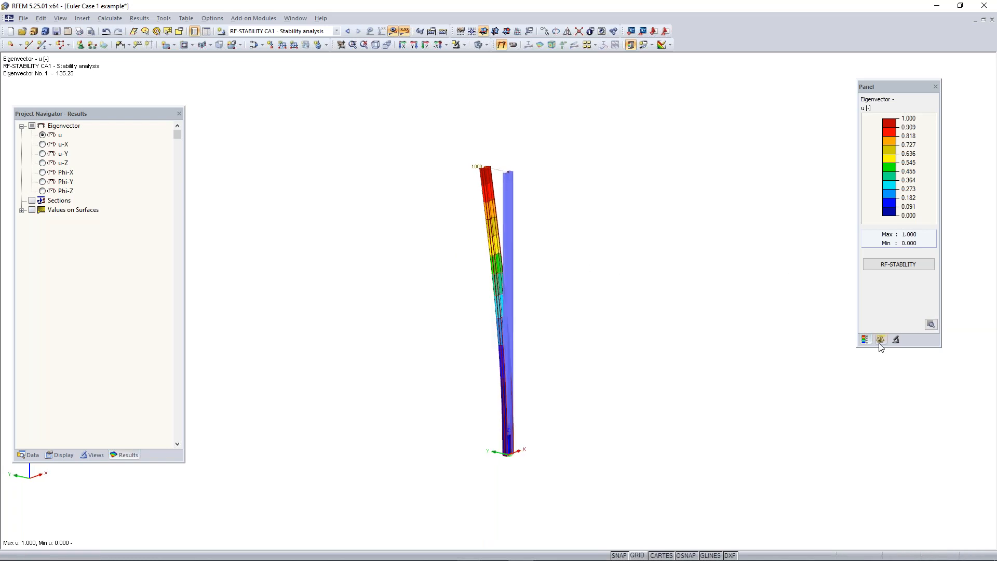
- Show the eigenvector display factors and step through the column's higher buckling shapes up to eigenvector No. 4
{"action": "left_click_drag", "start_coordinate": [890, 87], "coordinate": [845, 140]}
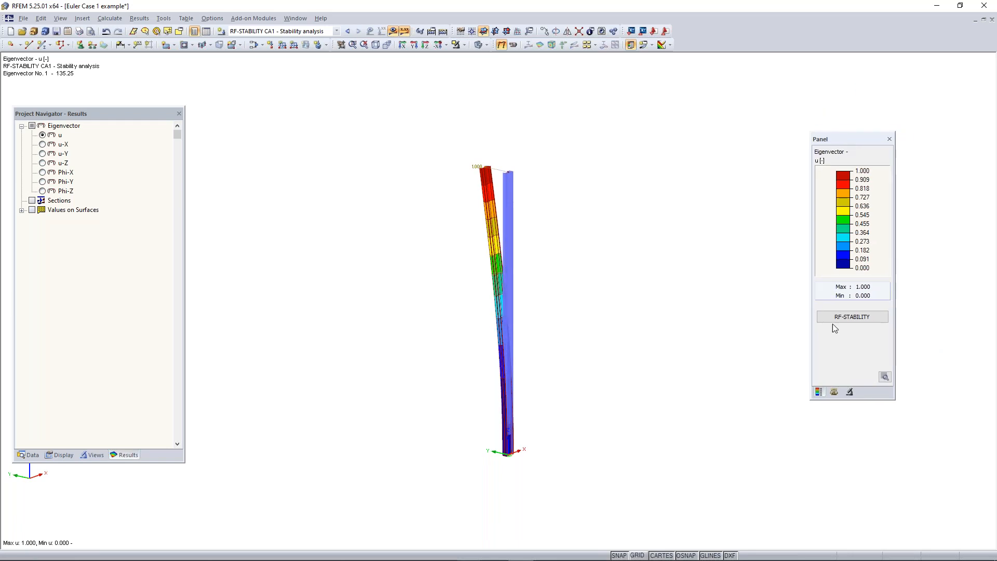
{"action": "left_click", "coordinate": [834, 391]}
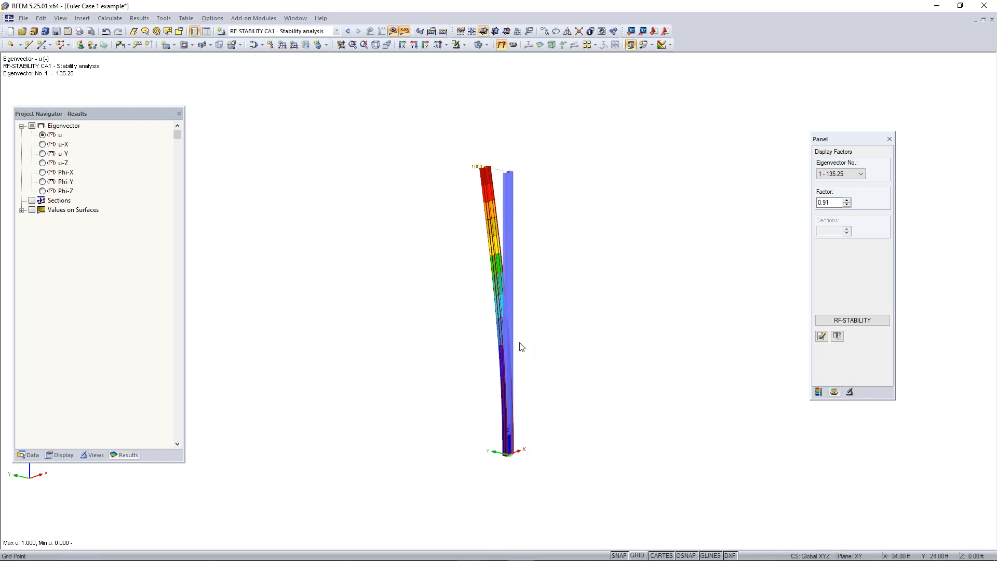
{"action": "middle_click_drag", "start_coordinate": [441, 376], "coordinate": [456, 356], "text": "ctrl"}
{"action": "right_click", "coordinate": [457, 356]}
{"action": "left_click", "coordinate": [689, 219]}
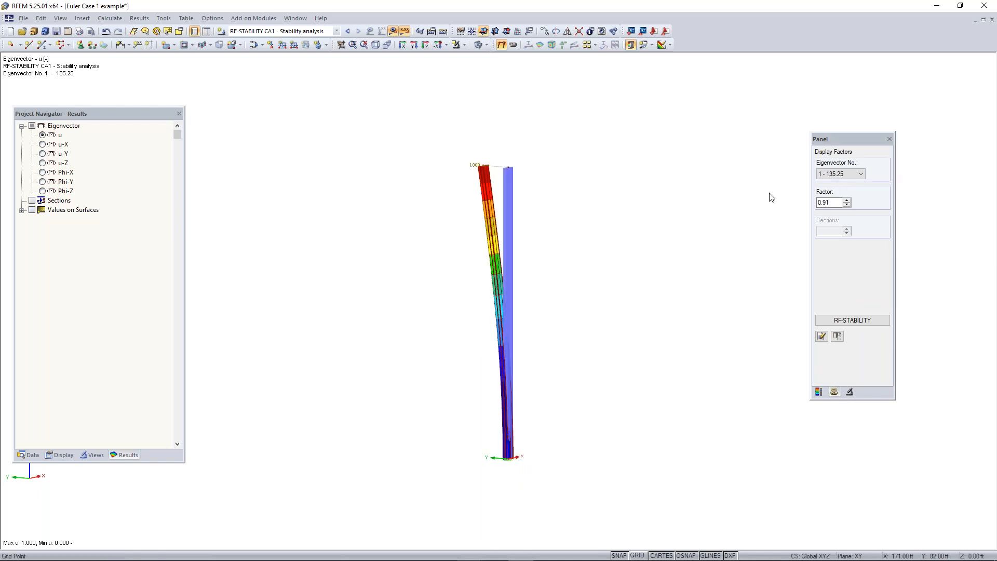
{"action": "scroll", "coordinate": [862, 177], "scroll_direction": "down", "scroll_amount": 1}
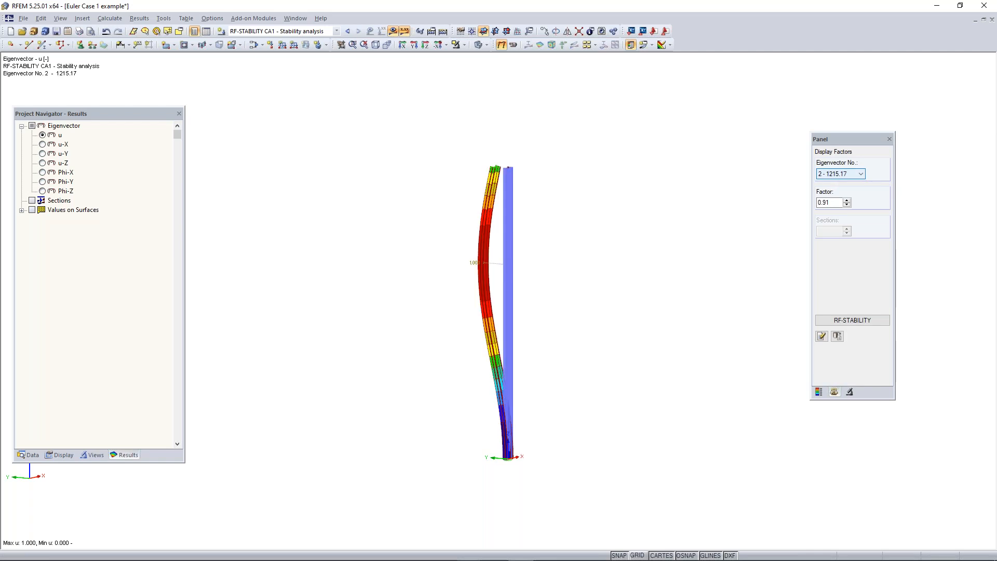
{"action": "scroll", "coordinate": [862, 177], "scroll_direction": "down", "scroll_amount": 1}
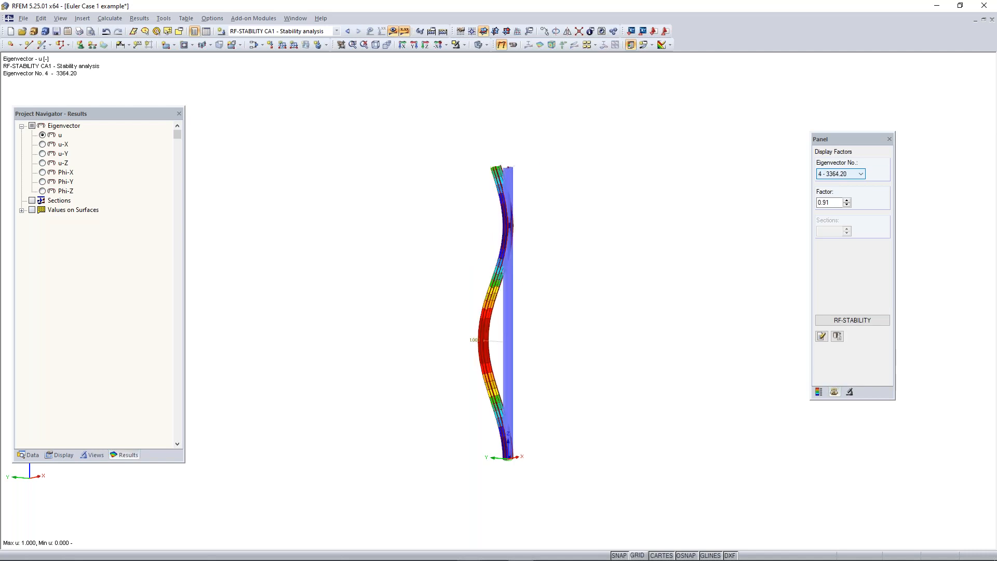
{"action": "mouse_move", "coordinate": [672, 227]}
{"action": "middle_mouse_down", "text": "ctrl"}
{"action": "mouse_move", "coordinate": [566, 237]}
{"action": "mouse_move", "coordinate": [428, 220]}
{"action": "mouse_move", "coordinate": [691, 223]}
{"action": "middle_mouse_up", "text": "ctrl"}
{"action": "scroll", "coordinate": [845, 183], "scroll_direction": "down", "scroll_amount": 1}
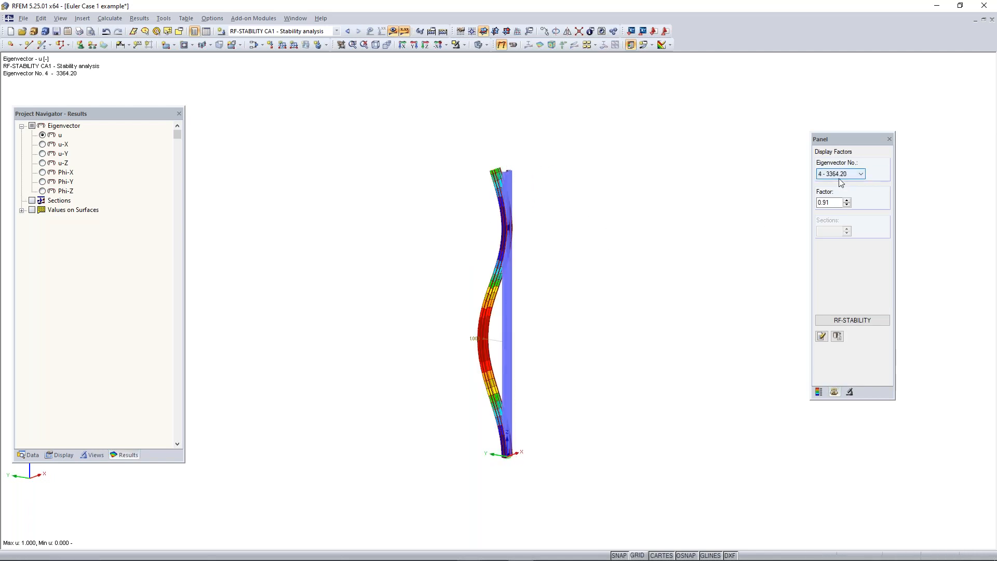
- Return the display to eigenvector No. 1 and examine the column's first buckling shape up close
{"action": "scroll", "coordinate": [846, 179], "scroll_direction": "up", "scroll_amount": 2}
{"action": "scroll", "coordinate": [846, 179], "scroll_direction": "up", "scroll_amount": 1}
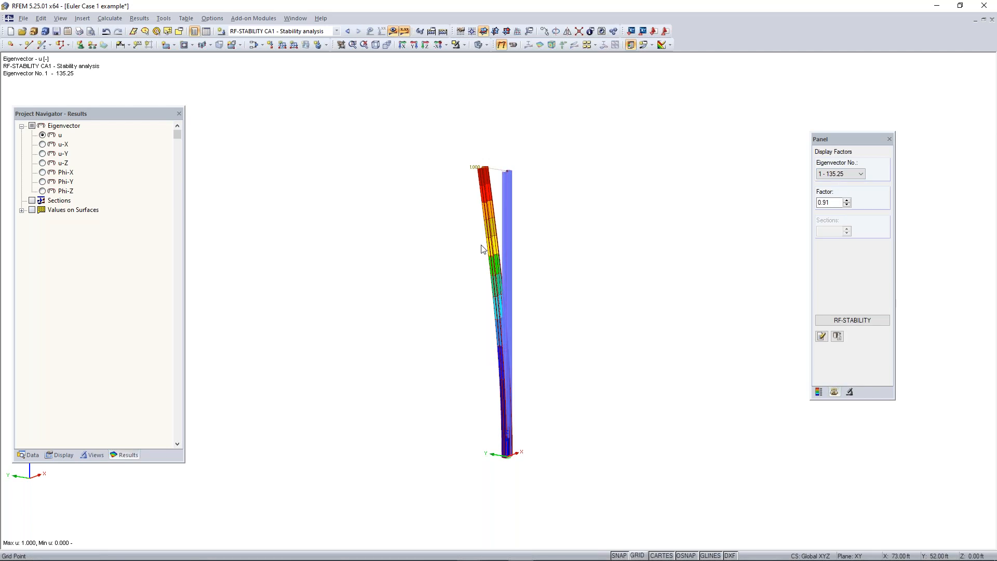
{"action": "scroll", "coordinate": [495, 230], "scroll_direction": "up", "scroll_amount": 1}
{"action": "scroll", "coordinate": [495, 227], "scroll_direction": "up", "scroll_amount": 3}
{"action": "scroll", "coordinate": [488, 278], "scroll_direction": "down", "scroll_amount": 1}
{"action": "middle_click_drag", "start_coordinate": [553, 327], "coordinate": [556, 276]}
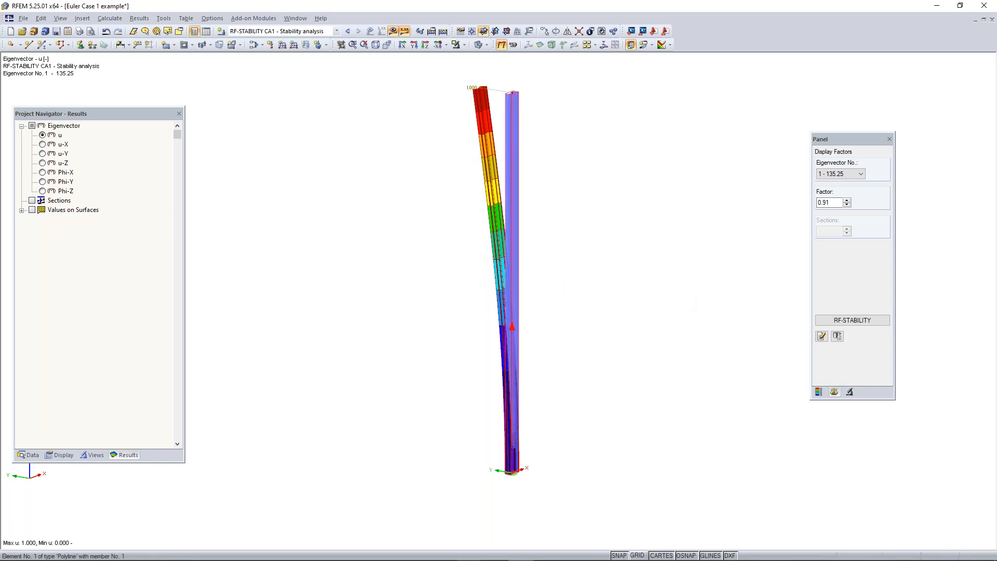
- Open the column member for editing and display the property information of its W 12x35 cross-section
{"action": "right_click", "coordinate": [512, 332]}
{"action": "left_click", "coordinate": [555, 301]}
{"action": "mouse_move", "coordinate": [503, 240]}
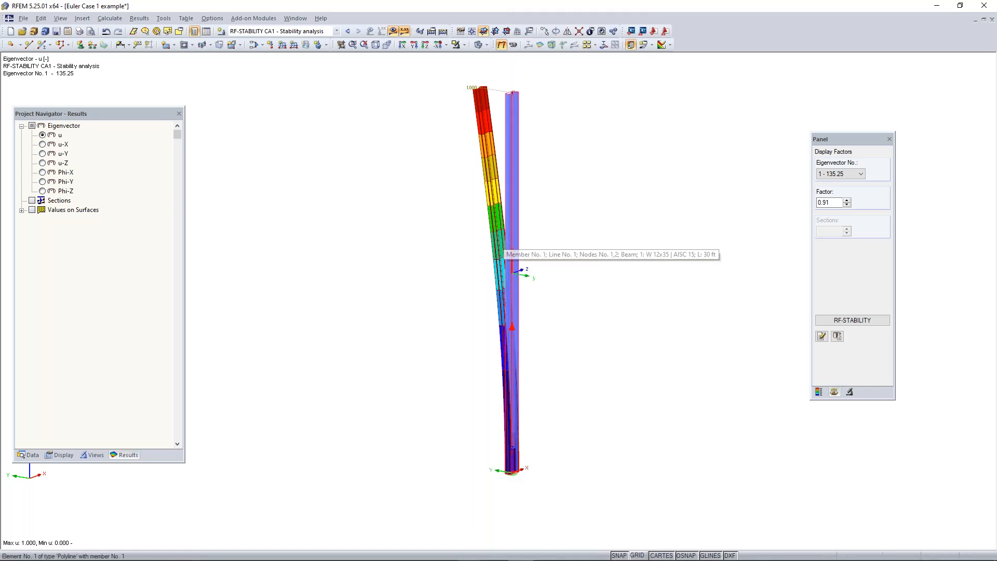
{"action": "double_click", "coordinate": [513, 337]}
{"action": "left_click", "coordinate": [644, 330]}
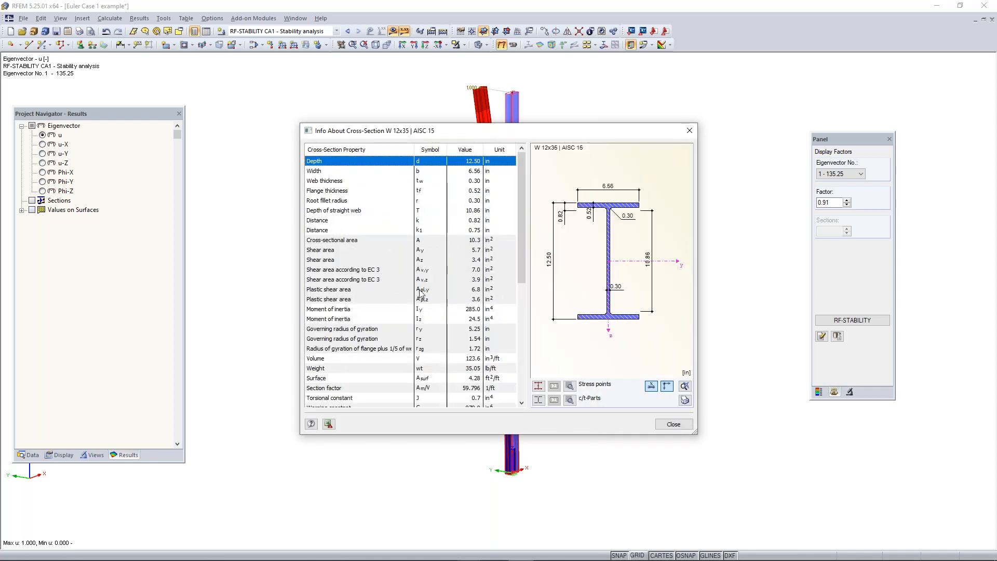
- Review the property values of the column's W 12x35 cross-section, leaving the member unchanged
{"action": "scroll", "coordinate": [422, 297], "scroll_direction": "down", "scroll_amount": 1}
{"action": "scroll", "coordinate": [423, 298], "scroll_direction": "up", "scroll_amount": 1}
{"action": "scroll", "coordinate": [465, 293], "scroll_direction": "down", "scroll_amount": 1}
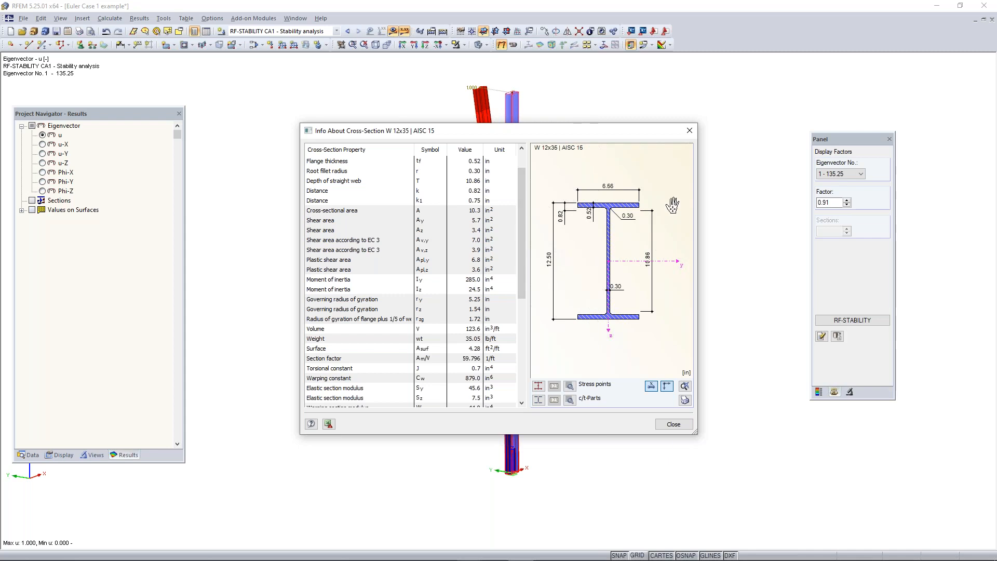
{"action": "left_click", "coordinate": [690, 131]}
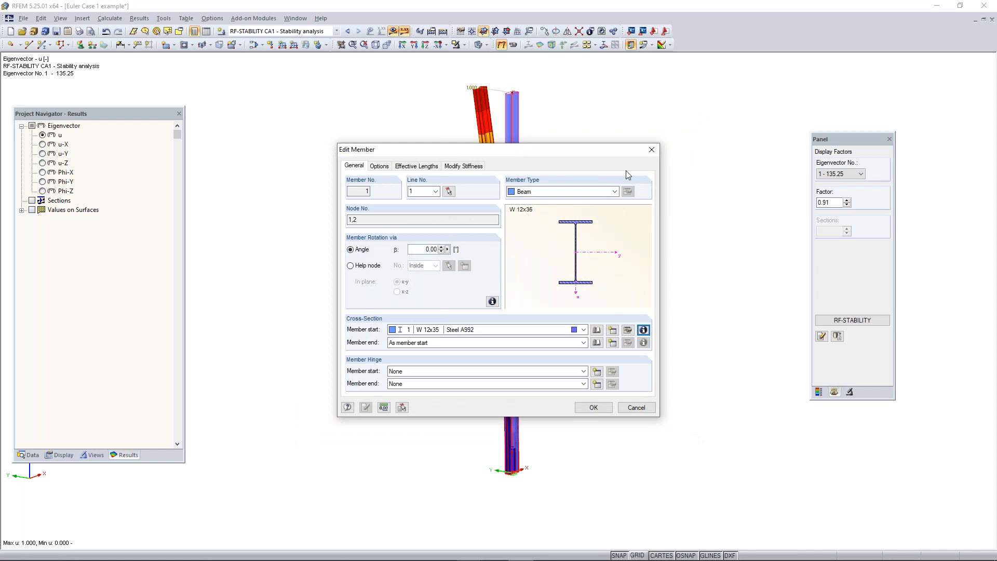
{"action": "left_click", "coordinate": [651, 149]}
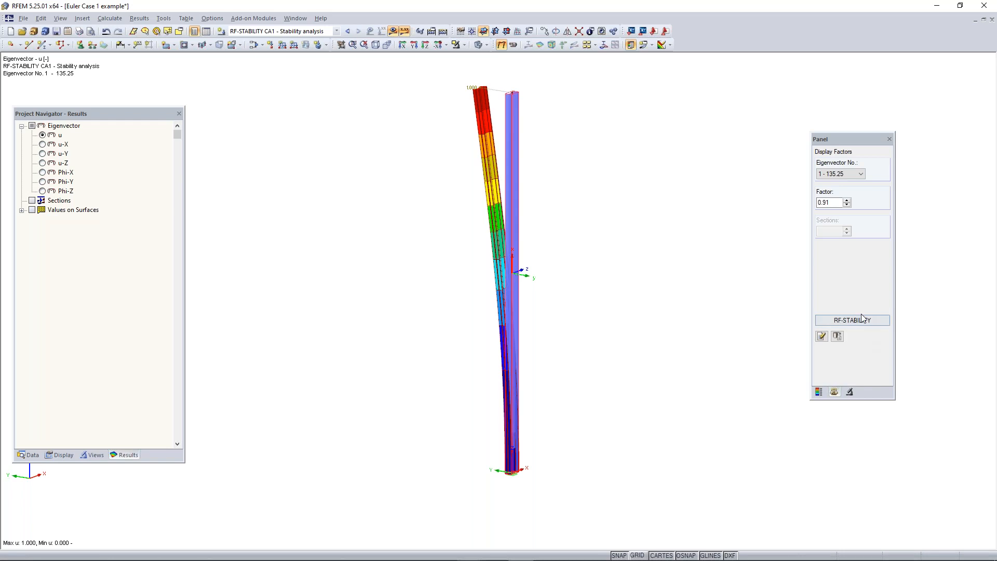
- Reopen the RF-STABILITY results and review the critical load factors and the column's effective lengths and critical loads
{"action": "left_click", "coordinate": [29, 455]}
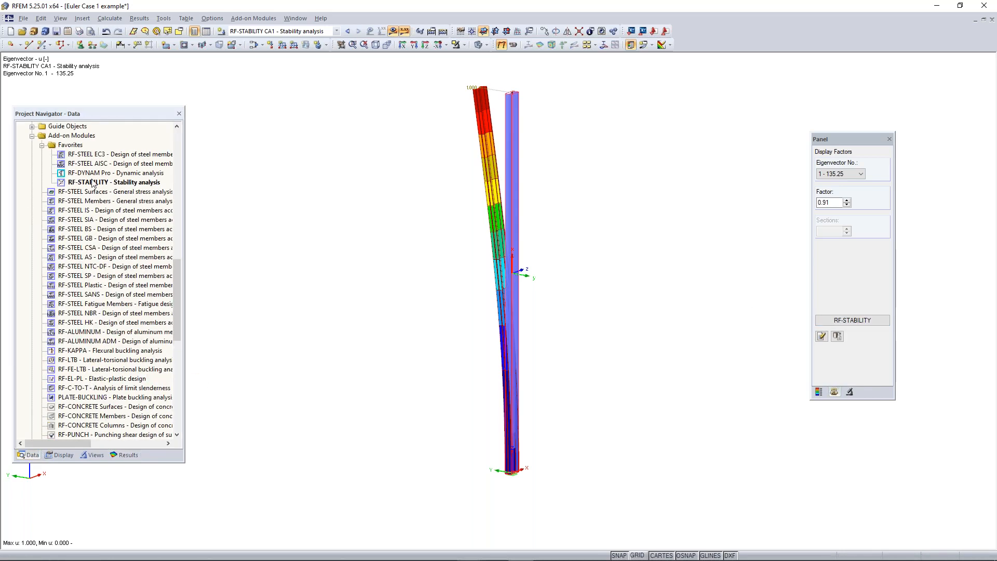
{"action": "left_click", "coordinate": [856, 322]}
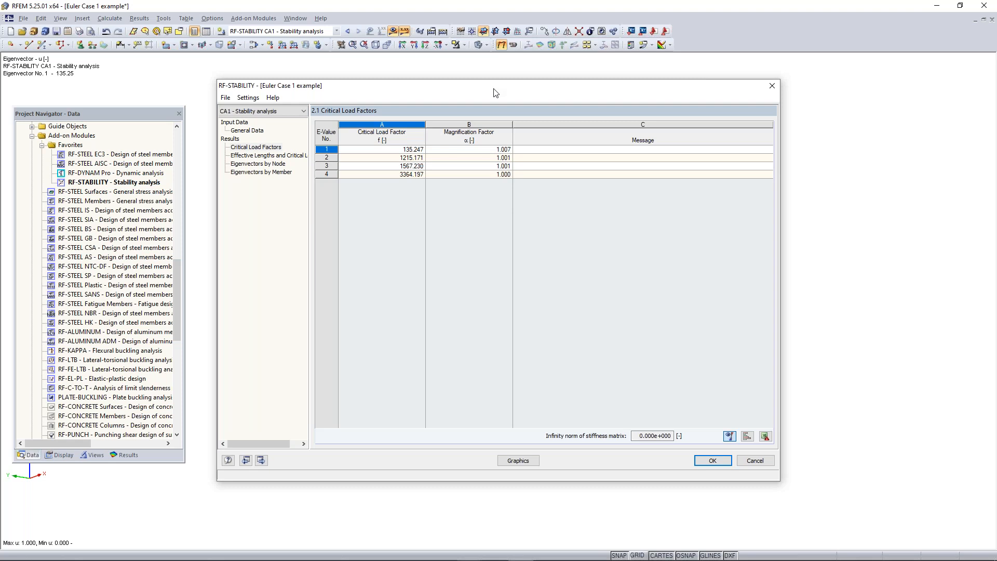
{"action": "left_click", "coordinate": [271, 156]}
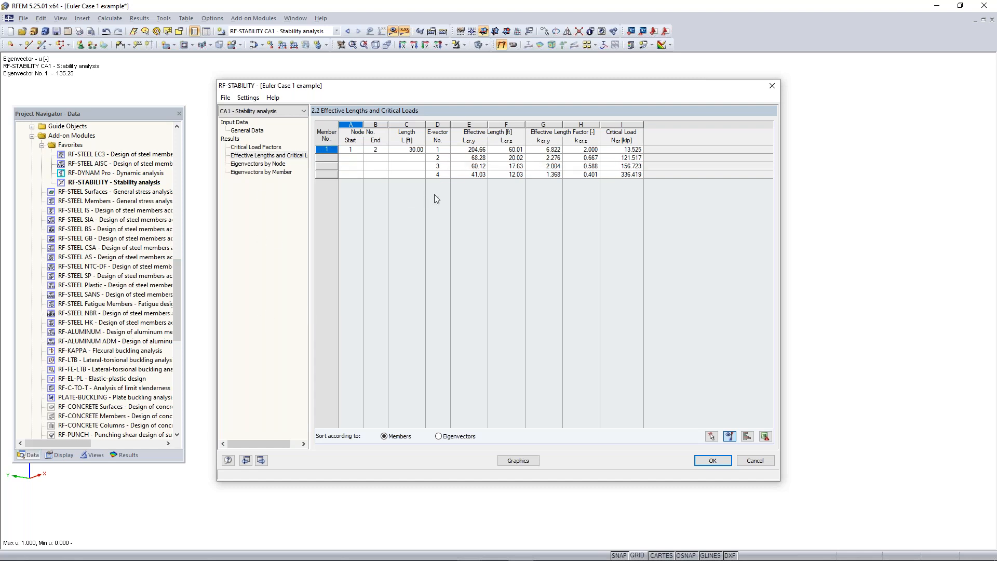
{"action": "left_click", "coordinate": [778, 86]}
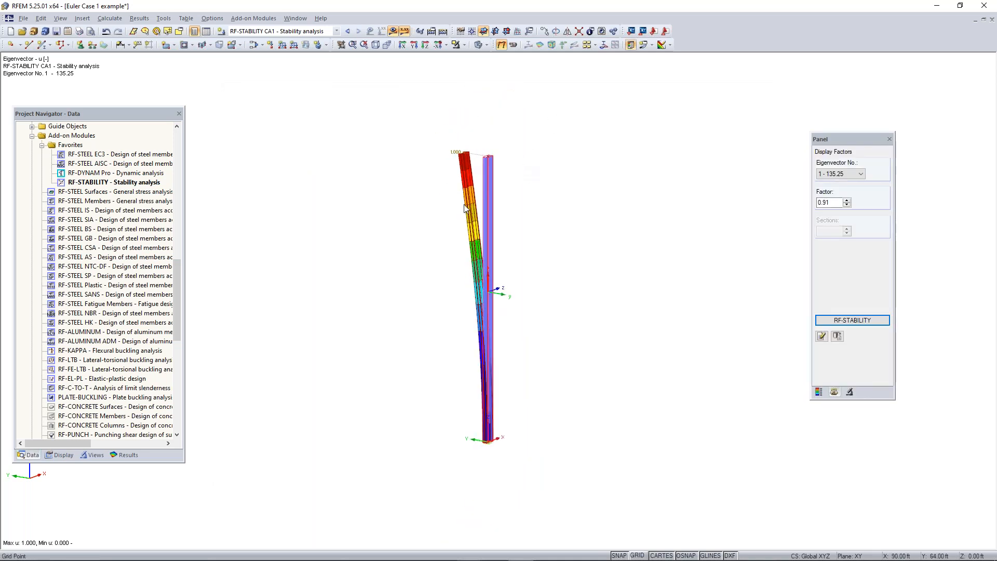
- Switch to load case LC1 and set the nodal load PZ at the column's top to -14 kip
{"action": "left_click", "coordinate": [287, 31]}
{"action": "left_click", "coordinate": [290, 41]}
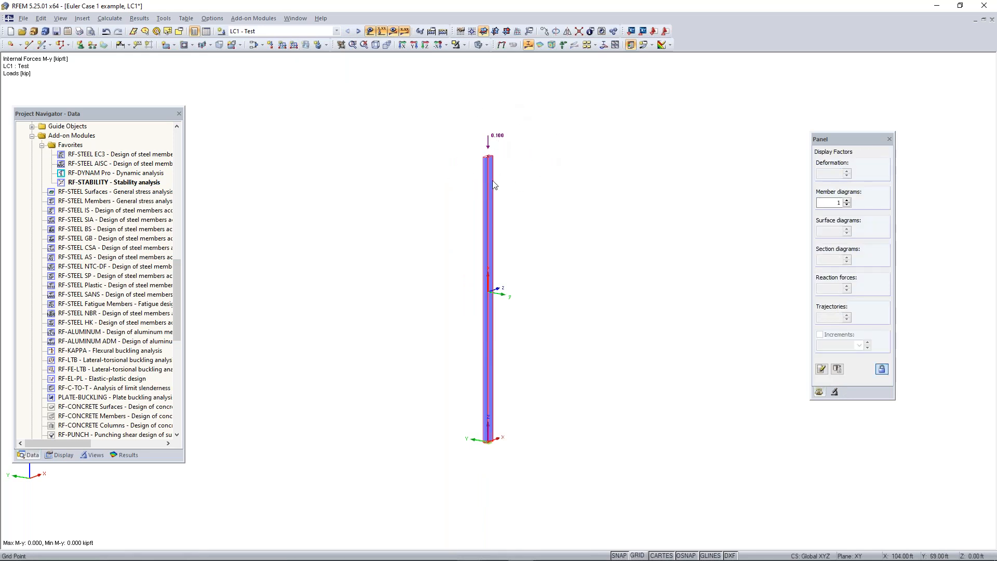
{"action": "double_click", "coordinate": [489, 137]}
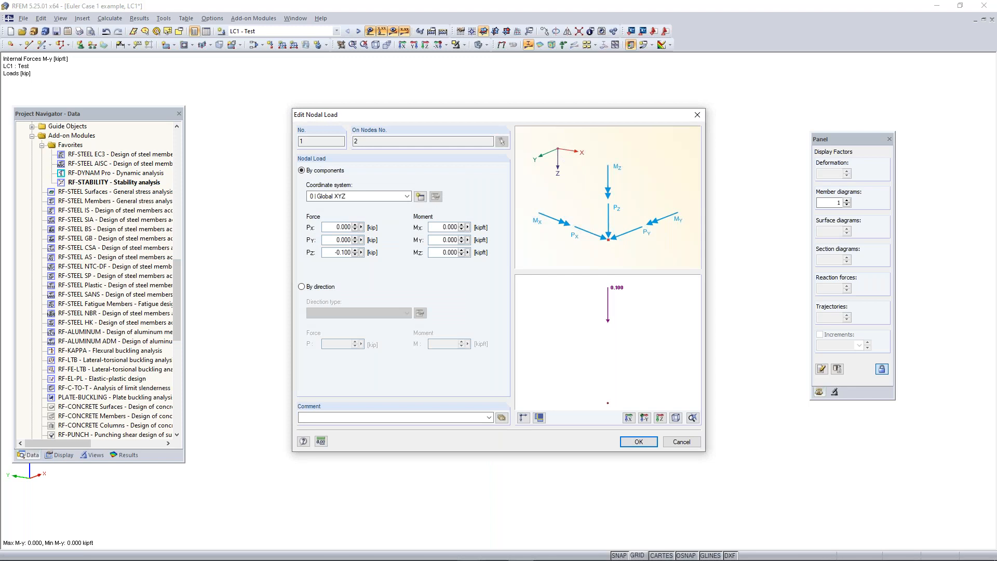
{"action": "double_click", "coordinate": [343, 252]}
{"action": "key", "text": "BackSpace"}
{"action": "type", "text": "-14"}
{"action": "left_click", "coordinate": [636, 443]}
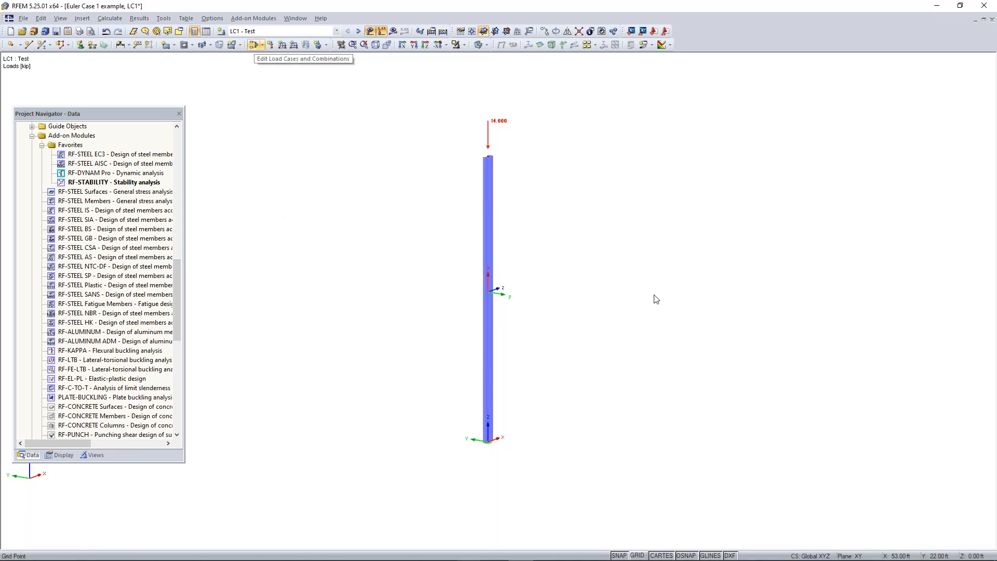
- Try to calculate the results of LC1 using second-order analysis with the 14 kip load
{"action": "left_click", "coordinate": [393, 32]}
{"action": "left_click", "coordinate": [480, 301]}
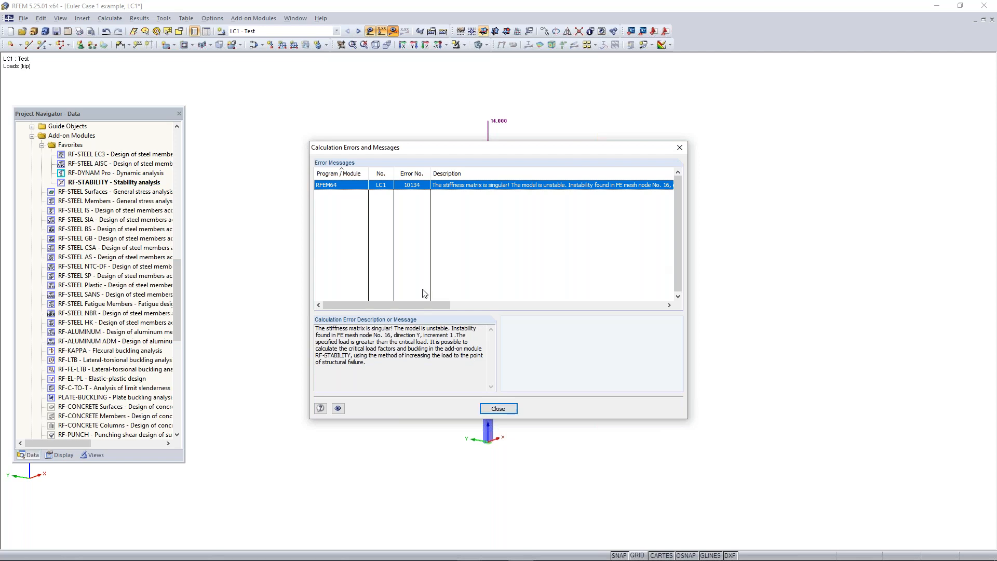
{"action": "left_click", "coordinate": [498, 409]}
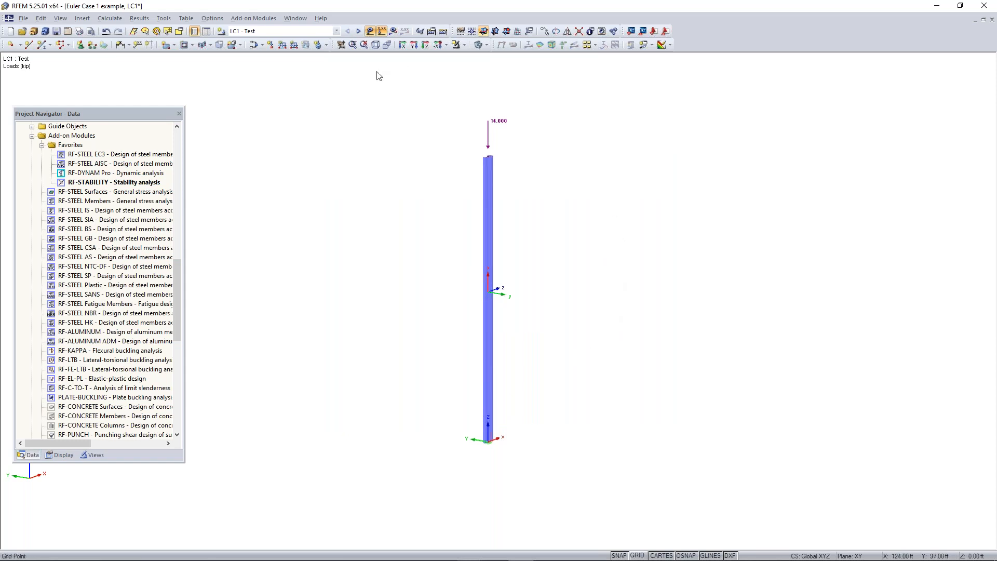
- Set the method of analysis for load case LC1 to geometrically linear analysis
{"action": "left_click", "coordinate": [294, 32]}
{"action": "left_click", "coordinate": [294, 32]}
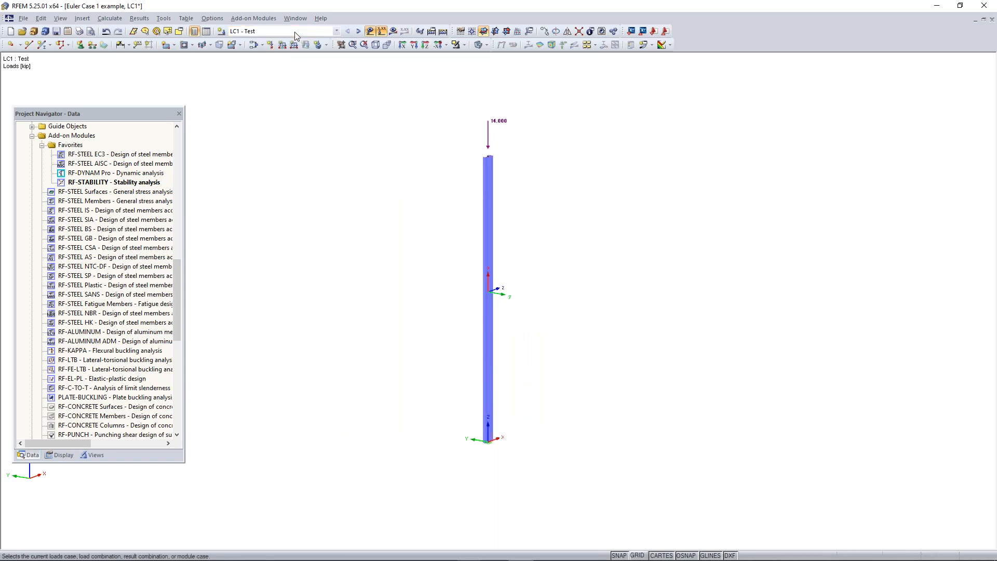
{"action": "left_click", "coordinate": [255, 45]}
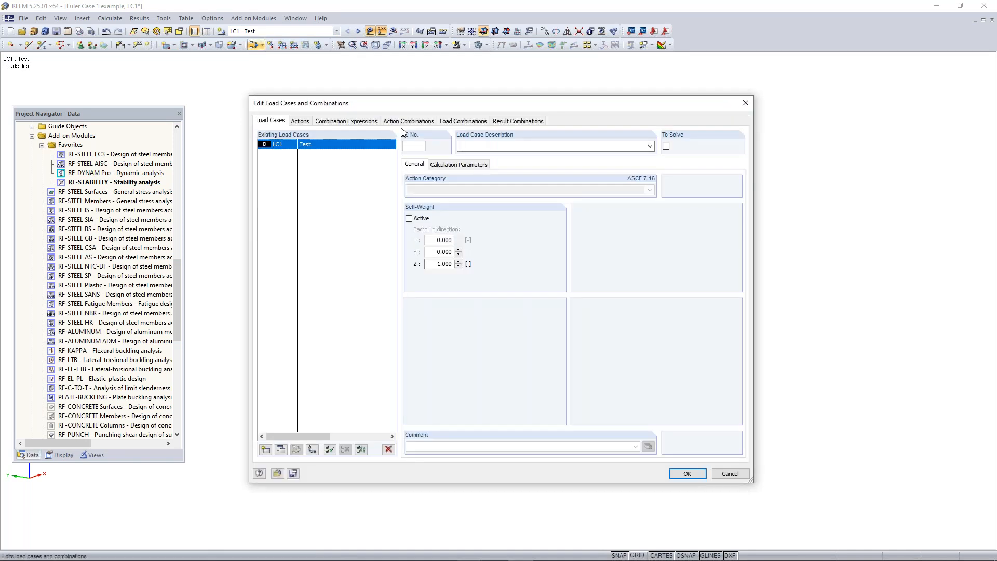
{"action": "left_click", "coordinate": [451, 164]}
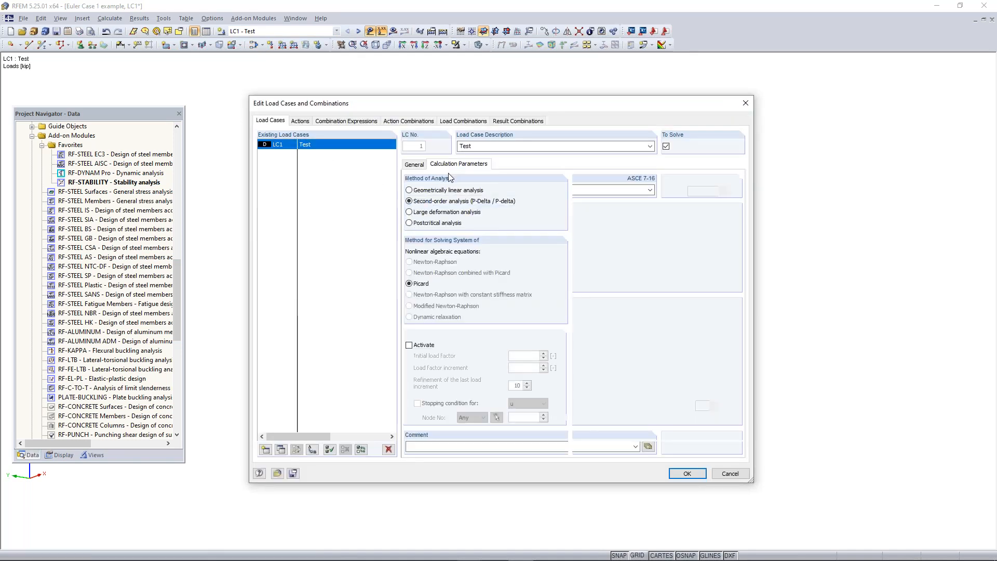
{"action": "left_click", "coordinate": [422, 191]}
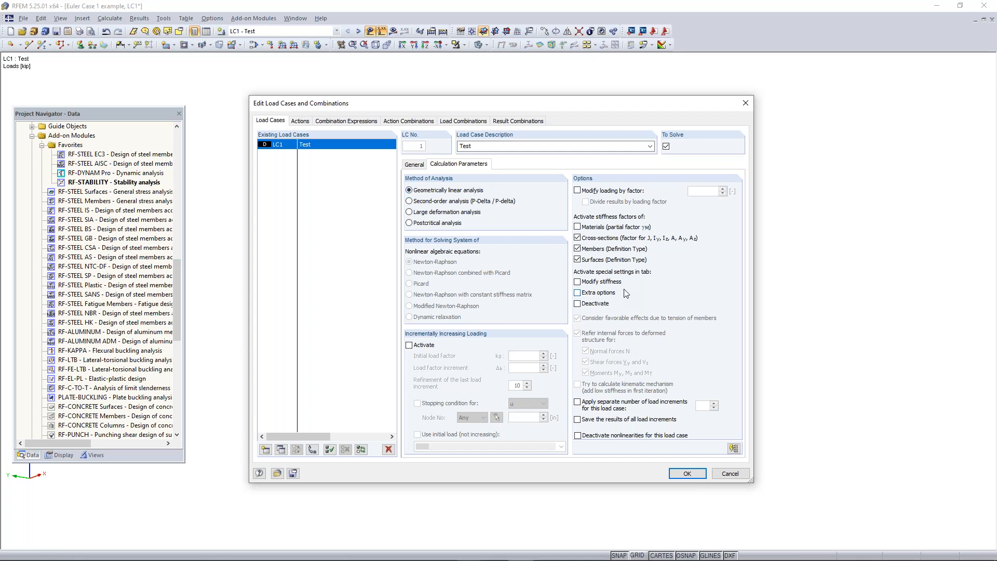
{"action": "left_click", "coordinate": [688, 474]}
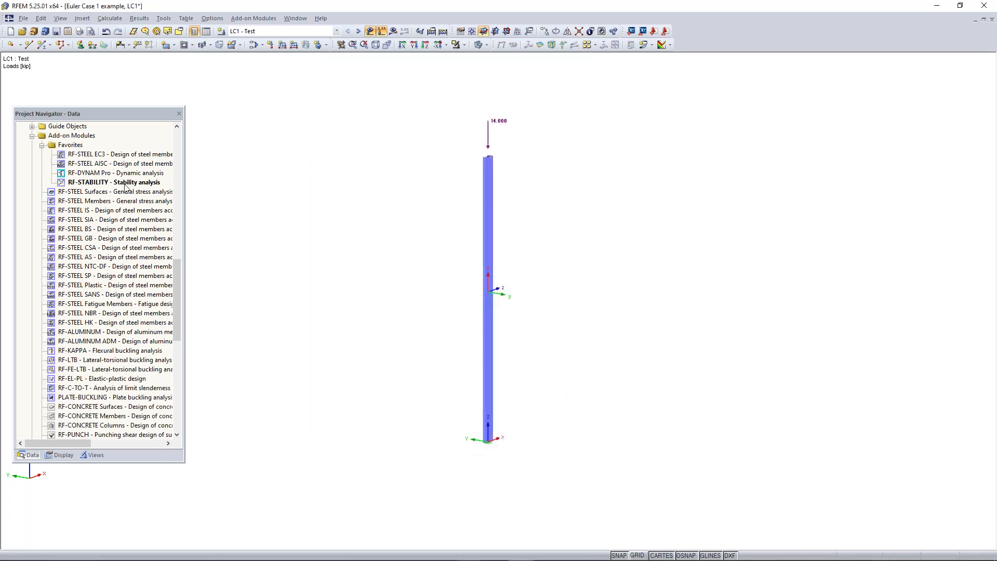
- Calculate the RF-STABILITY case with axial forces imported from LC1 and examine the first critical load factor
{"action": "double_click", "coordinate": [123, 184]}
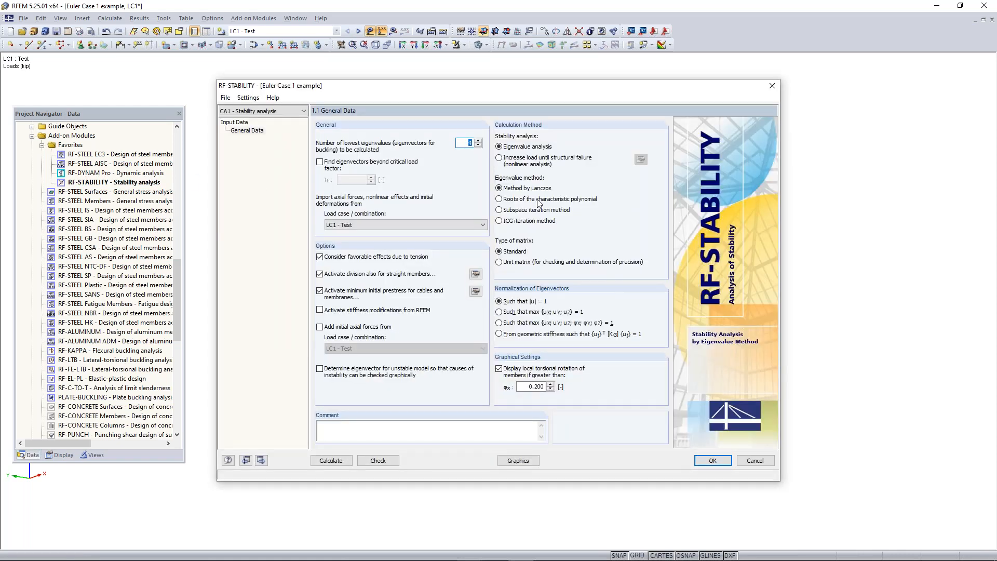
{"action": "left_click", "coordinate": [377, 225]}
{"action": "left_click", "coordinate": [379, 230]}
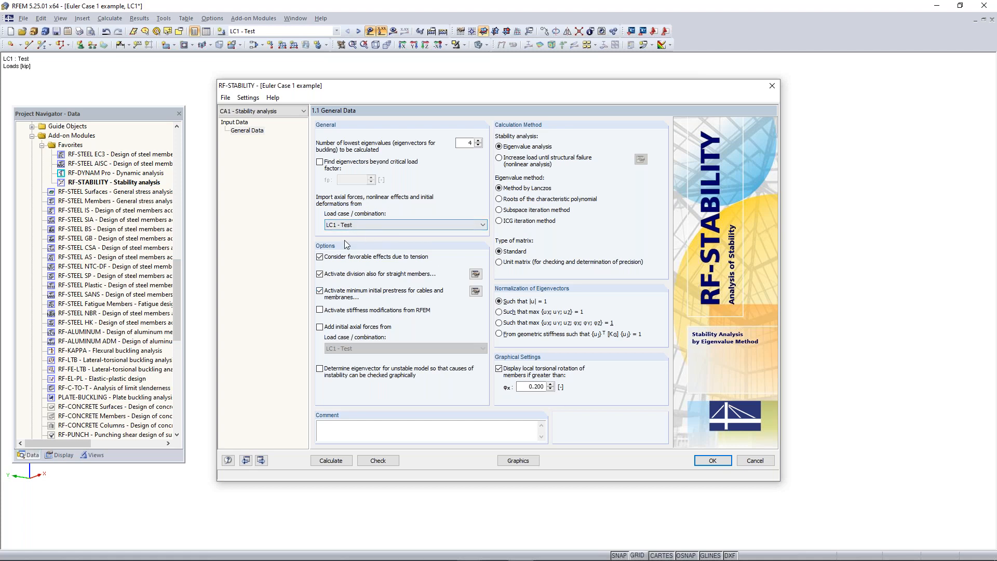
{"action": "left_click", "coordinate": [331, 460]}
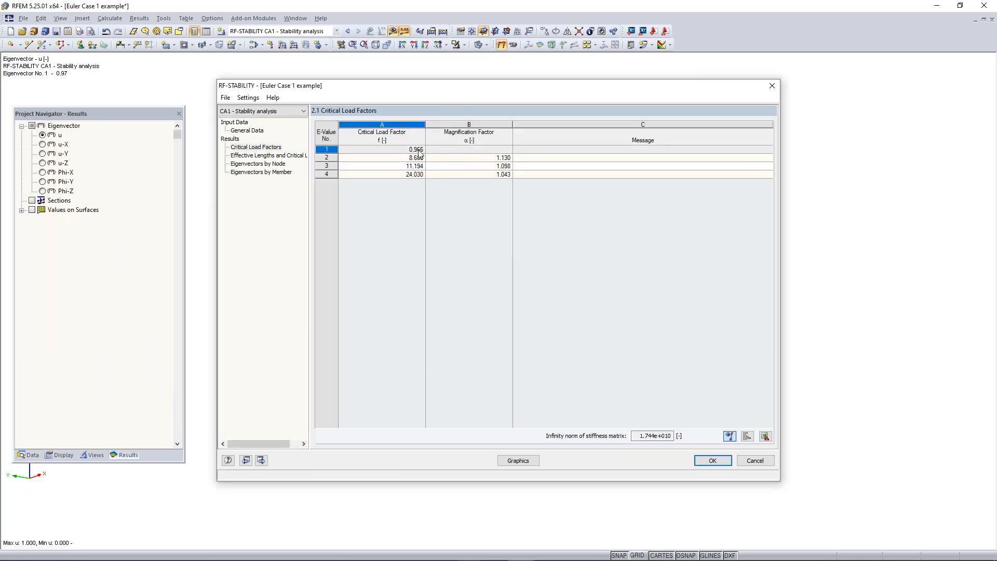
{"action": "left_click", "coordinate": [331, 150]}
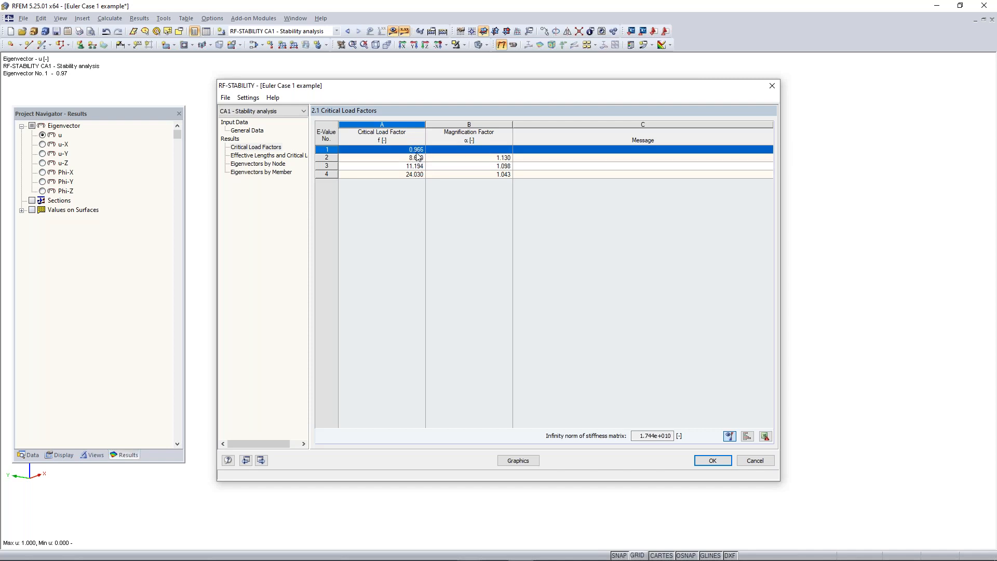
{"action": "mouse_move", "coordinate": [456, 94]}
{"action": "left_mouse_down"}
{"action": "mouse_move", "coordinate": [466, 237]}
{"action": "mouse_move", "coordinate": [481, 239]}
{"action": "mouse_move", "coordinate": [458, 107]}
{"action": "left_mouse_up"}
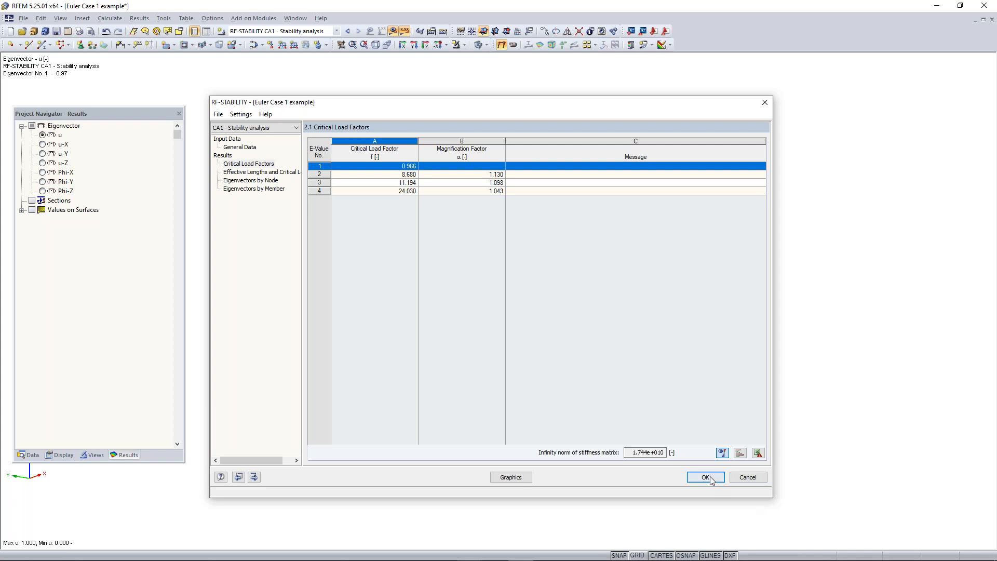
- Display the buckling shapes graphically, step through the higher eigenvectors and return to eigenvector No. 1
{"action": "left_click", "coordinate": [525, 478]}
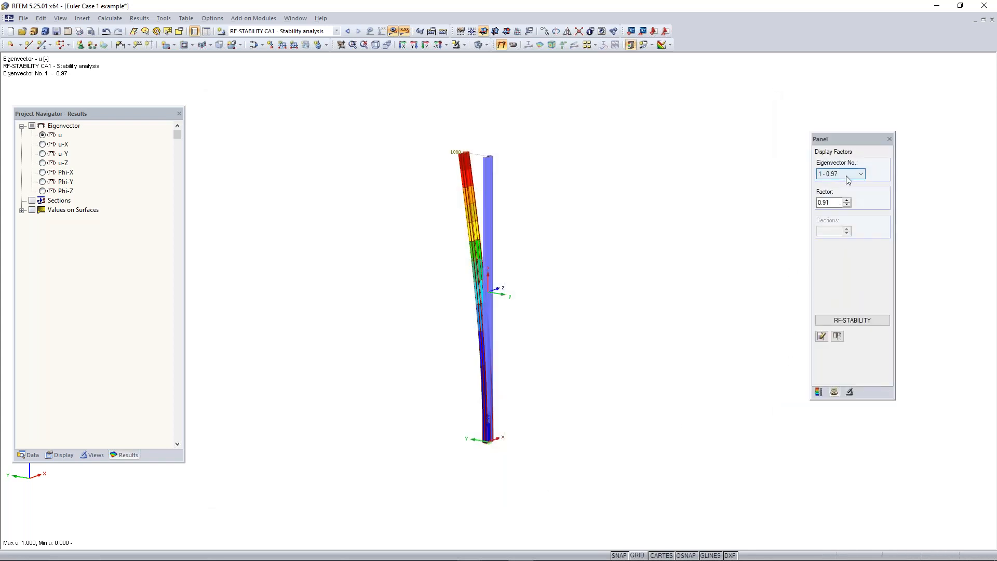
{"action": "scroll", "coordinate": [846, 176], "scroll_direction": "down", "scroll_amount": 1}
{"action": "key", "text": "Down"}
{"action": "key", "text": "Up"}
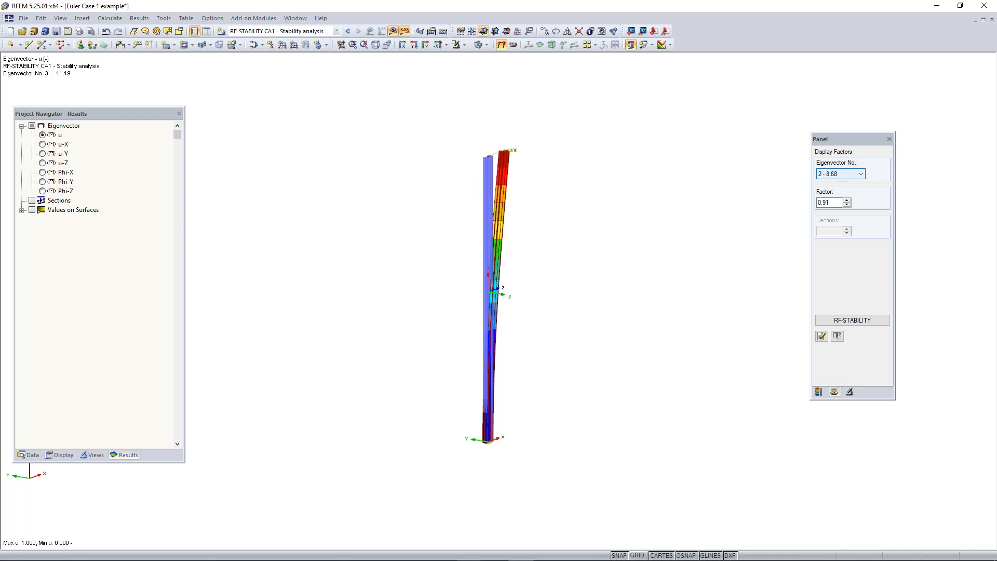
{"action": "key", "text": "Up"}
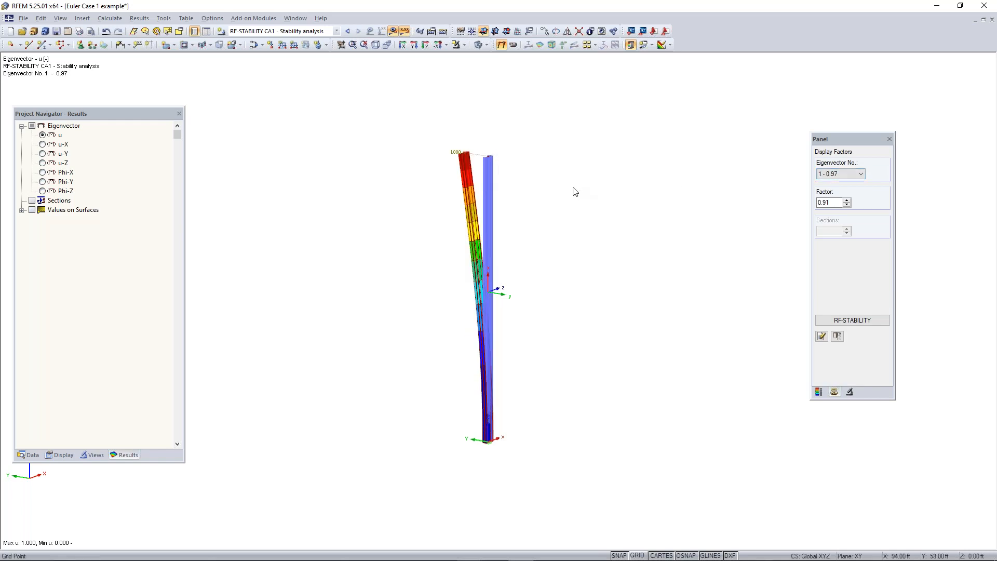
{"action": "key", "text": "alt+Tab"}
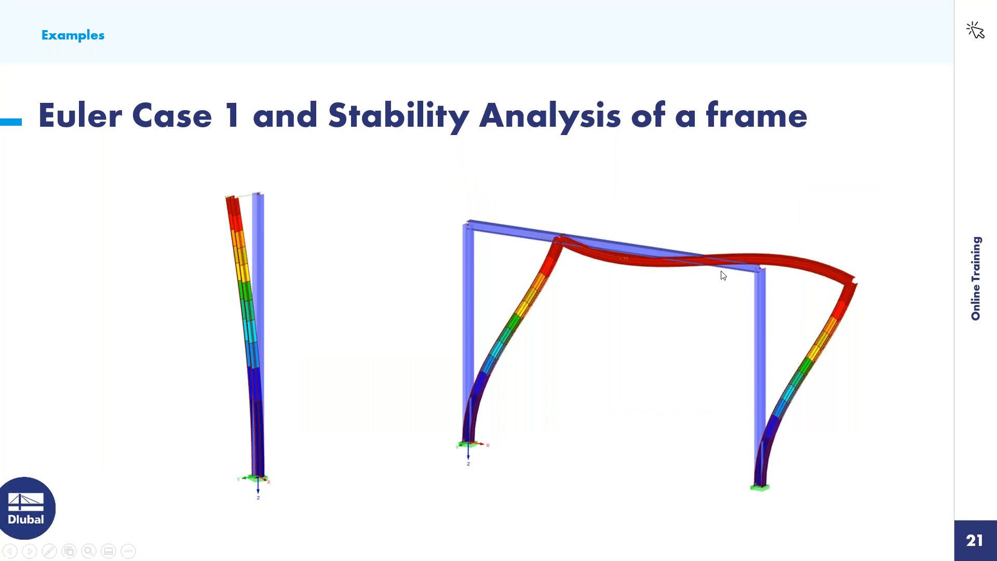
{"action": "left_click", "coordinate": [814, 275]}
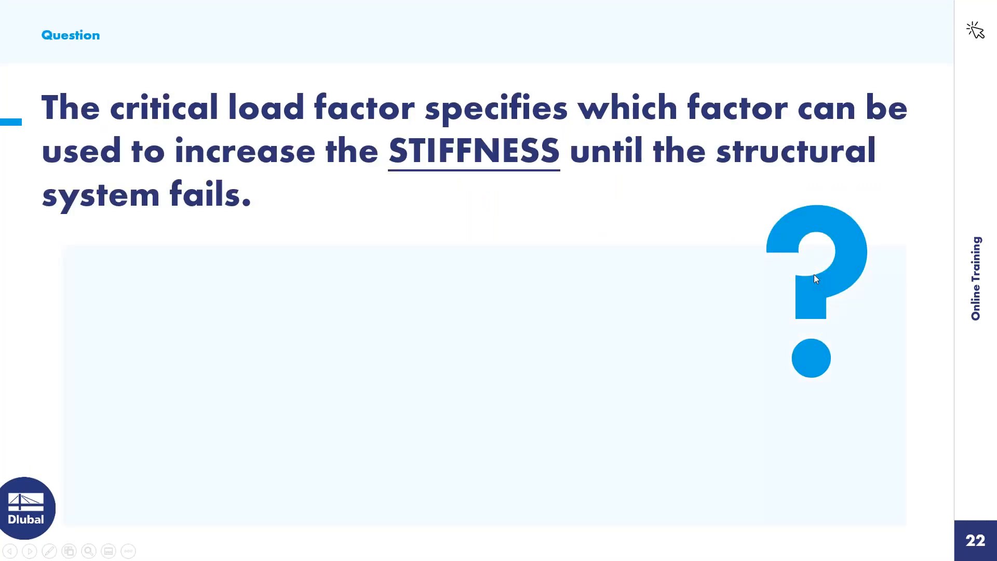
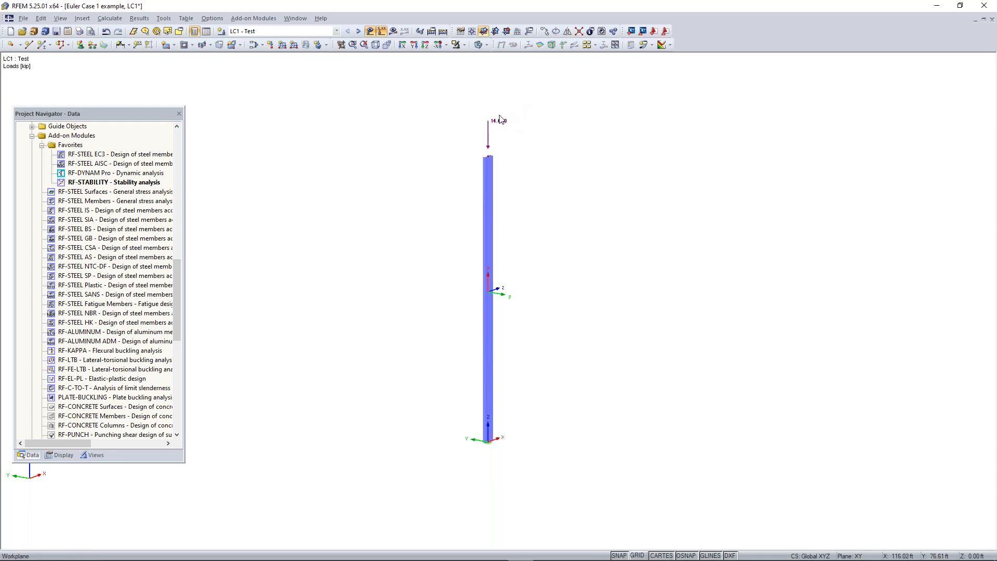
- Set the nodal load PZ at the column's top to -5 kip and calculate the results of LC1
{"action": "mouse_move", "coordinate": [502, 125]}
{"action": "double_click", "coordinate": [499, 120]}
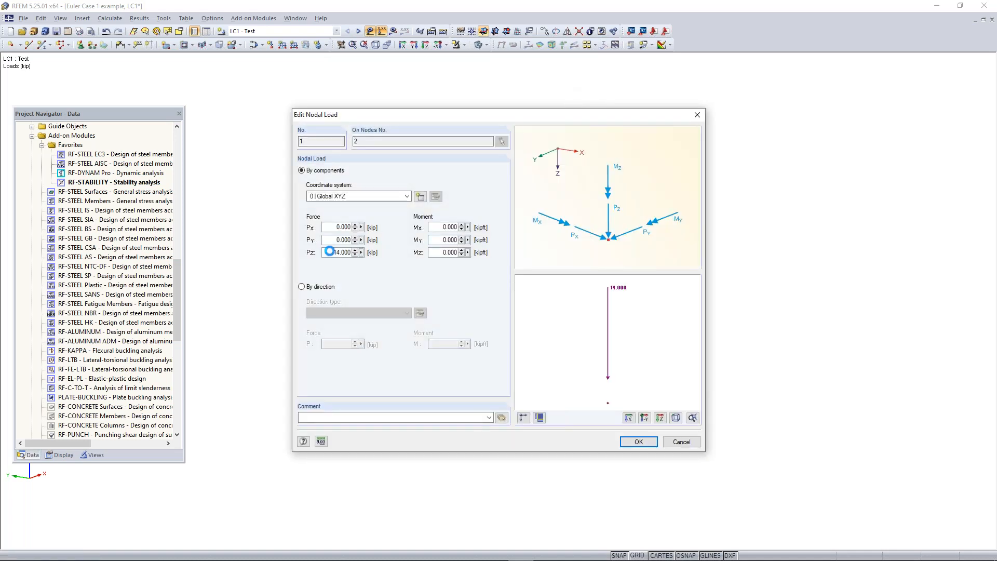
{"action": "double_click", "coordinate": [330, 253]}
{"action": "type", "text": "-5"}
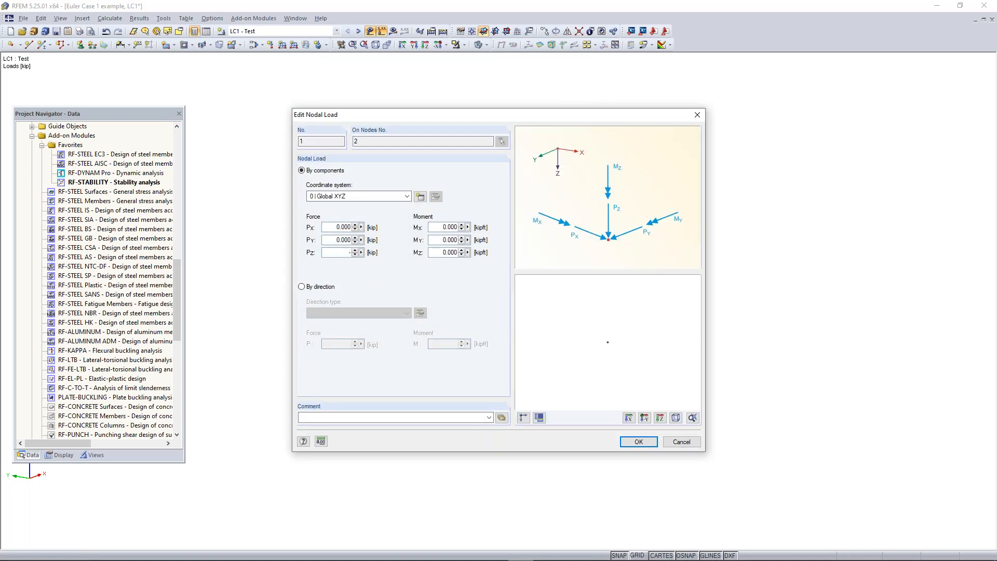
{"action": "left_click", "coordinate": [639, 441]}
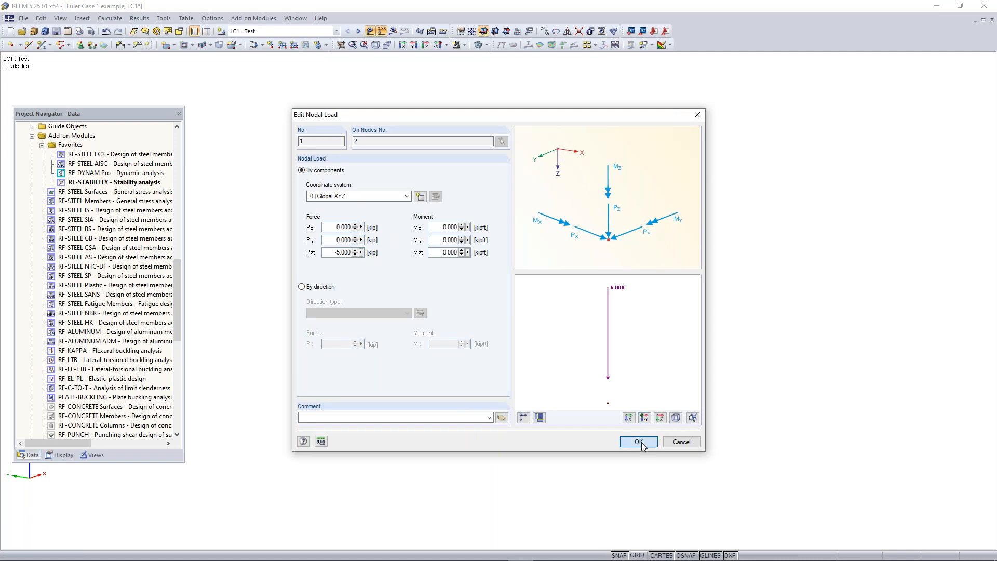
{"action": "left_click", "coordinate": [393, 31]}
{"action": "left_click", "coordinate": [483, 303]}
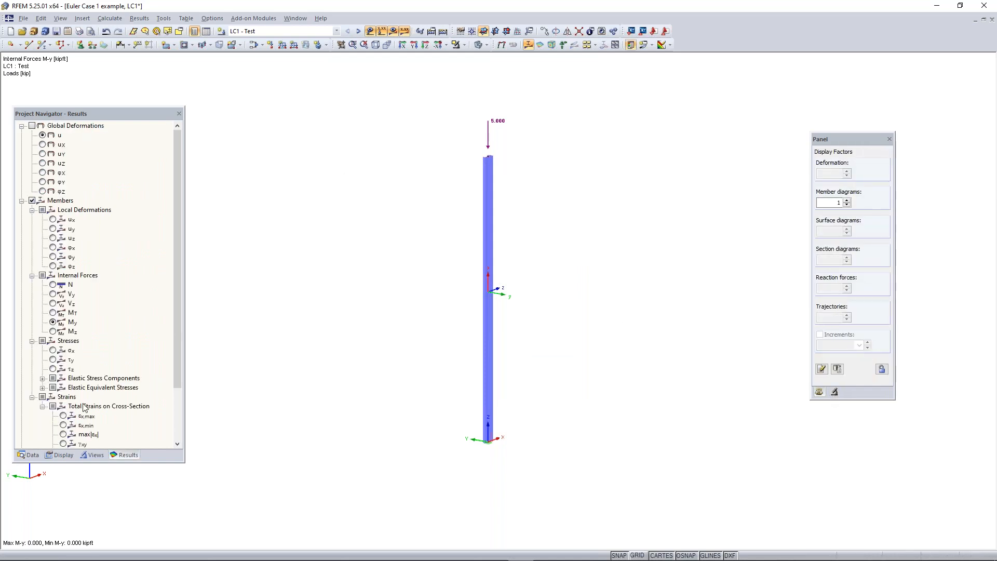
- Recalculate the RF-STABILITY case for LC1 with the 5 kip load and select the second critical load factor
{"action": "left_click", "coordinate": [31, 456]}
{"action": "double_click", "coordinate": [114, 183]}
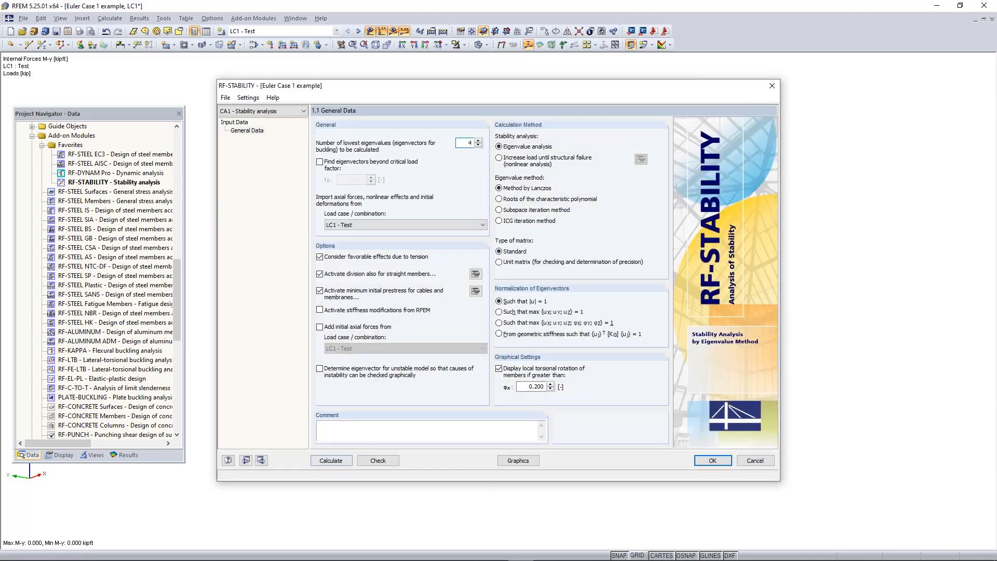
{"action": "left_click", "coordinate": [331, 460]}
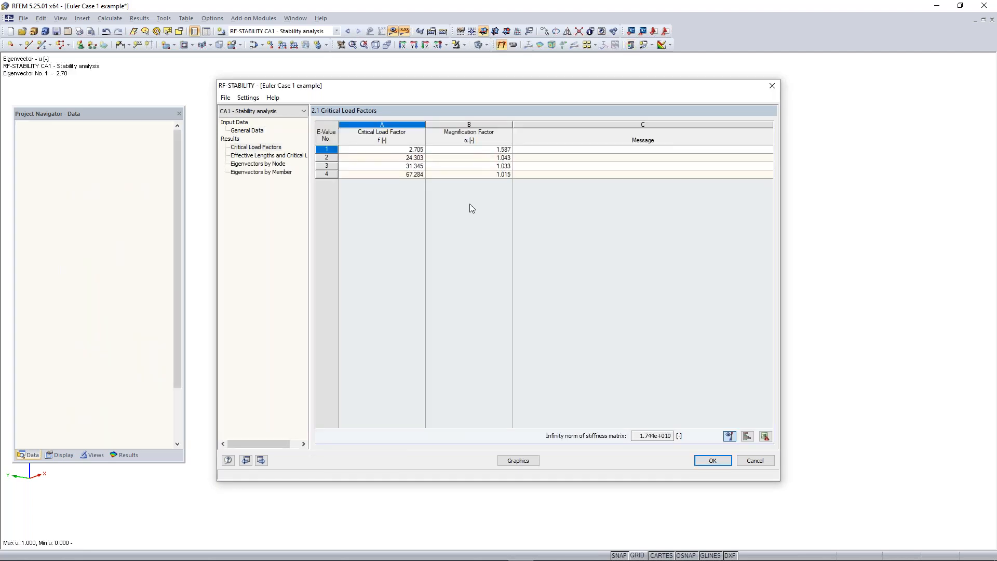
{"action": "left_click", "coordinate": [416, 156]}
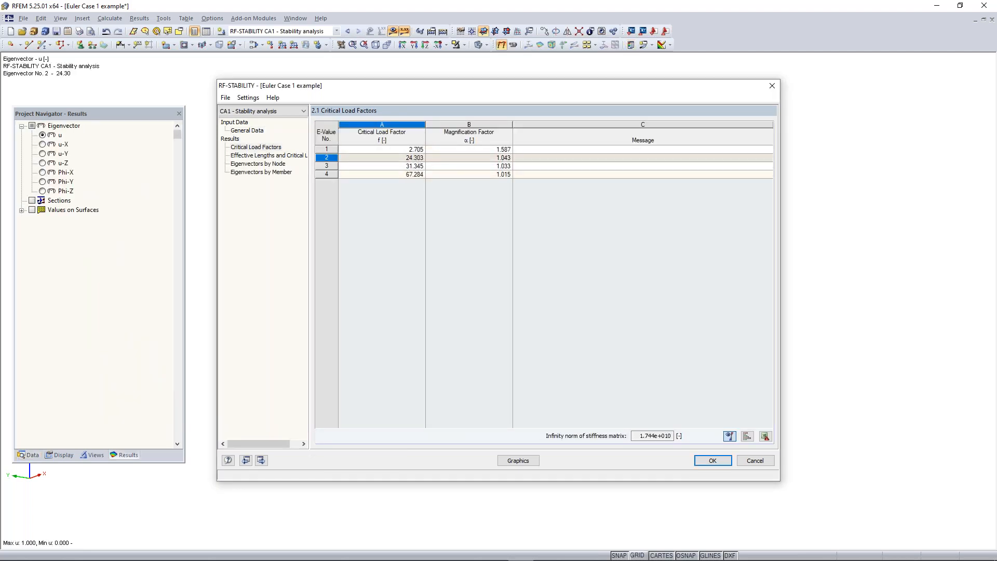
- Select the first critical load factor, close the RF-STABILITY results and hide the buckling results on the model
{"action": "left_click", "coordinate": [415, 149]}
{"action": "left_click", "coordinate": [716, 461]}
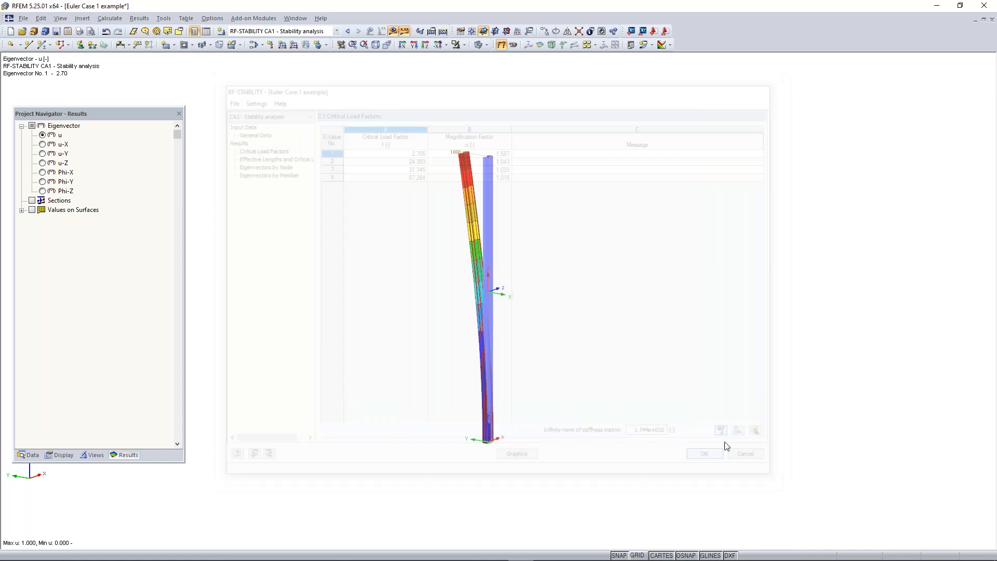
{"action": "middle_click_drag", "start_coordinate": [558, 326], "coordinate": [492, 311]}
{"action": "left_click", "coordinate": [393, 31]}
{"action": "left_click", "coordinate": [639, 557]}
{"action": "scroll", "coordinate": [553, 377], "scroll_direction": "down", "scroll_amount": 2}
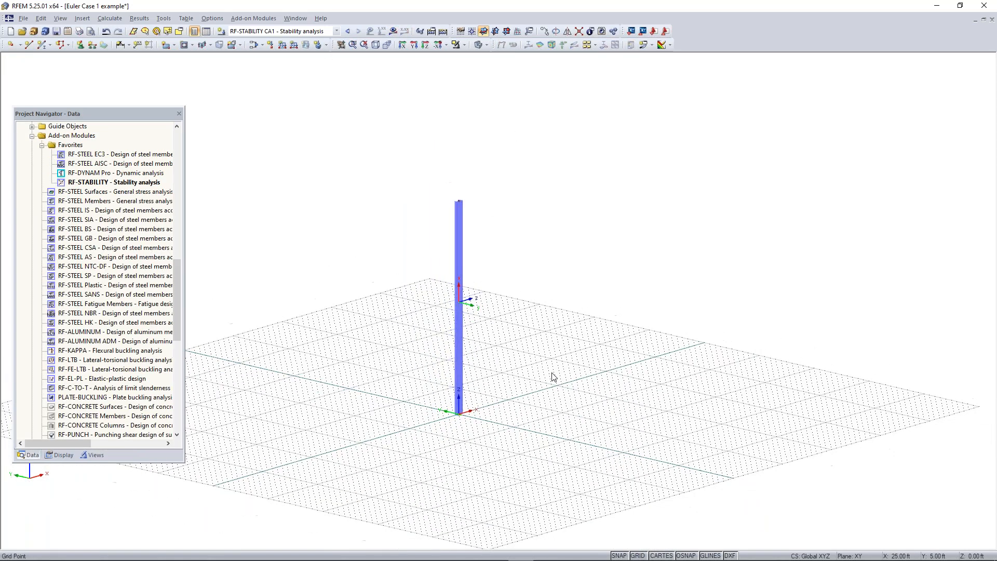
- Turn off the local axis system display of the column member and clear the selection
{"action": "middle_click_drag", "start_coordinate": [554, 377], "coordinate": [526, 350]}
{"action": "right_click", "coordinate": [431, 294]}
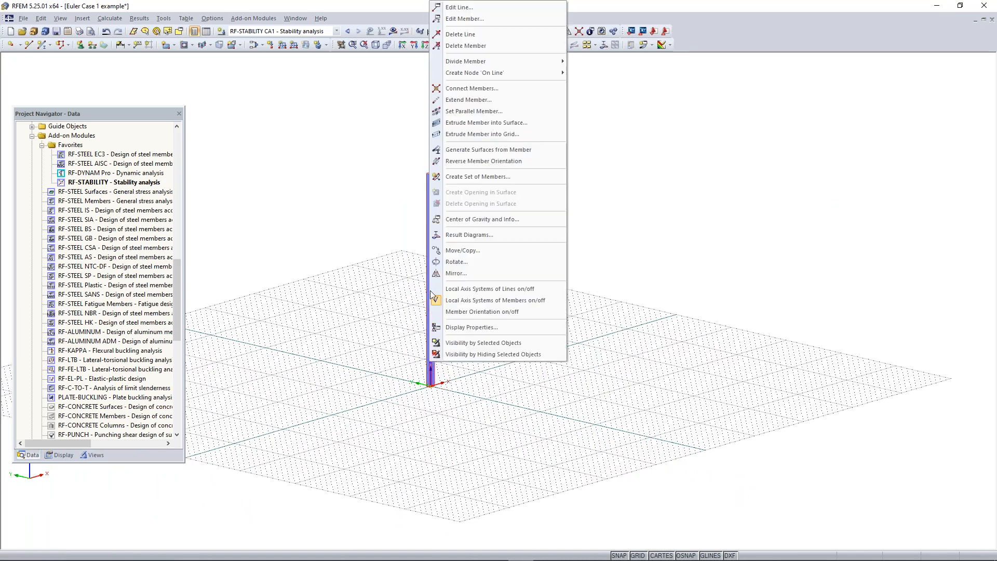
{"action": "left_click", "coordinate": [511, 313]}
{"action": "mouse_move", "coordinate": [518, 322]}
{"action": "middle_mouse_down", "text": "ctrl"}
{"action": "mouse_move", "coordinate": [512, 341]}
{"action": "mouse_move", "coordinate": [485, 323]}
{"action": "mouse_move", "coordinate": [508, 336]}
{"action": "middle_mouse_up", "text": "ctrl"}
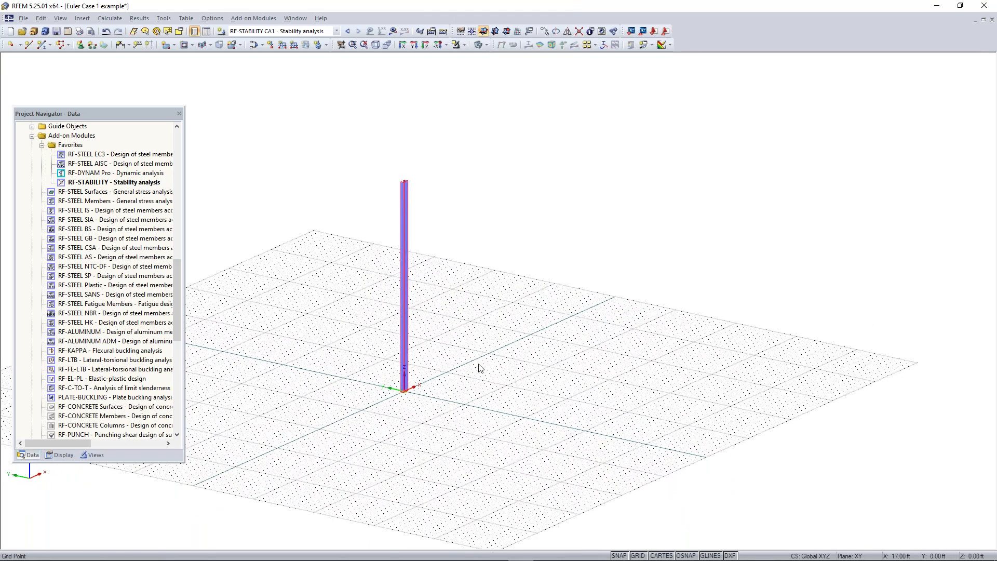
{"action": "scroll", "coordinate": [423, 393], "scroll_direction": "up", "scroll_amount": 2}
{"action": "left_click", "coordinate": [458, 166]}
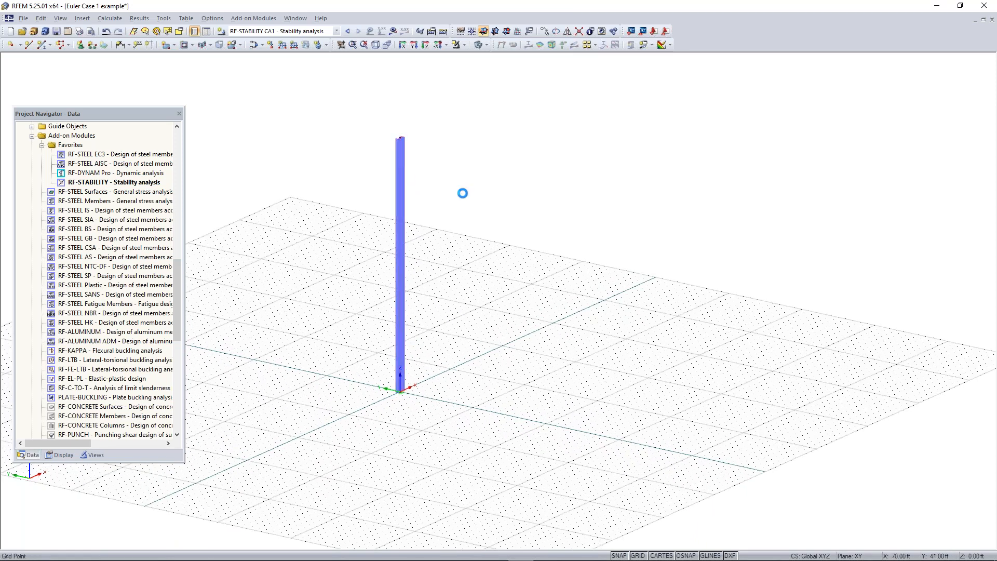
- Copy the column with its base support to a second position 10 ft away in the negative Y-direction
{"action": "left_click_drag", "start_coordinate": [473, 107], "coordinate": [345, 416]}
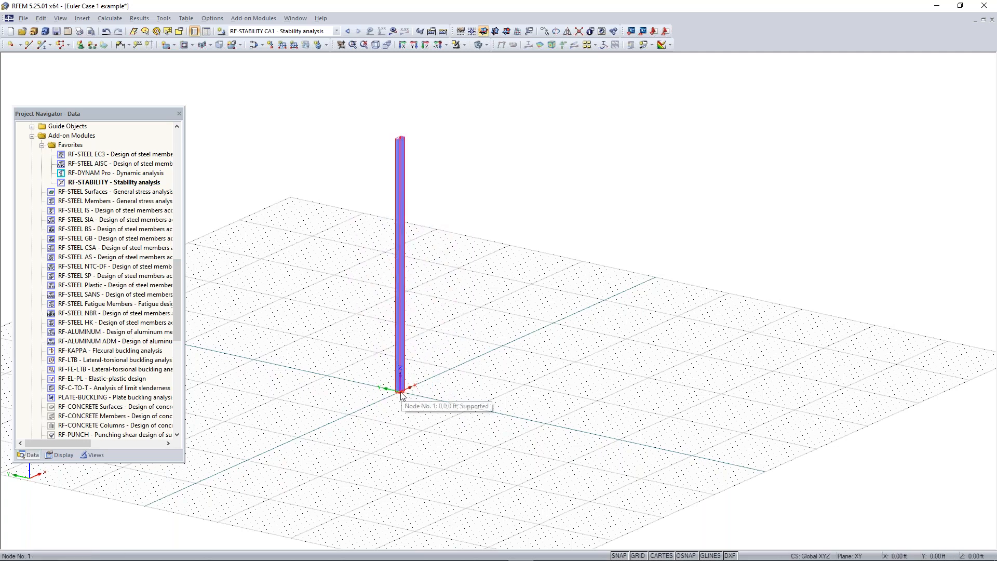
{"action": "left_click_drag", "start_coordinate": [400, 393], "coordinate": [471, 410], "text": "ctrl"}
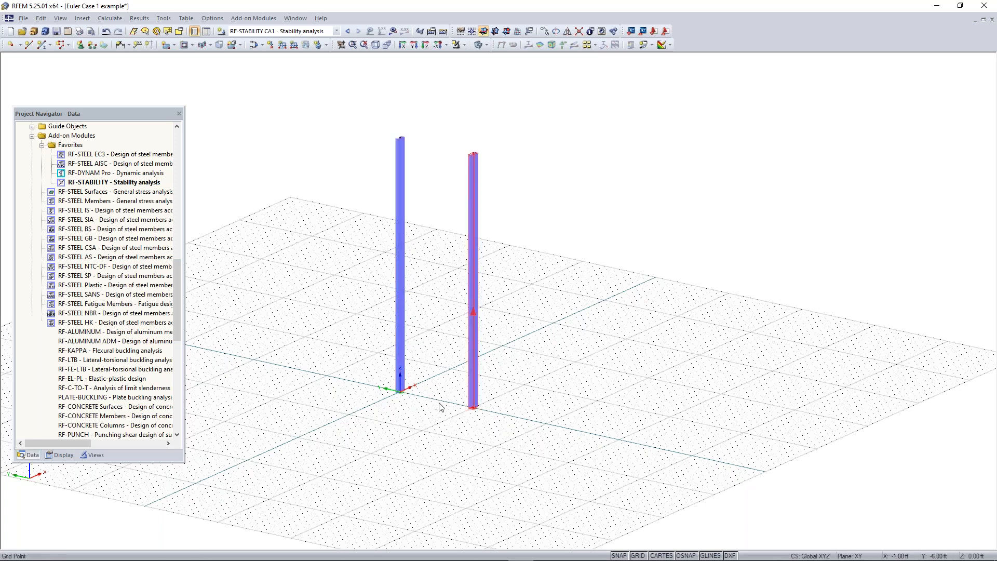
{"action": "middle_click_drag", "start_coordinate": [424, 432], "coordinate": [462, 423], "text": "ctrl"}
{"action": "right_click", "coordinate": [462, 423]}
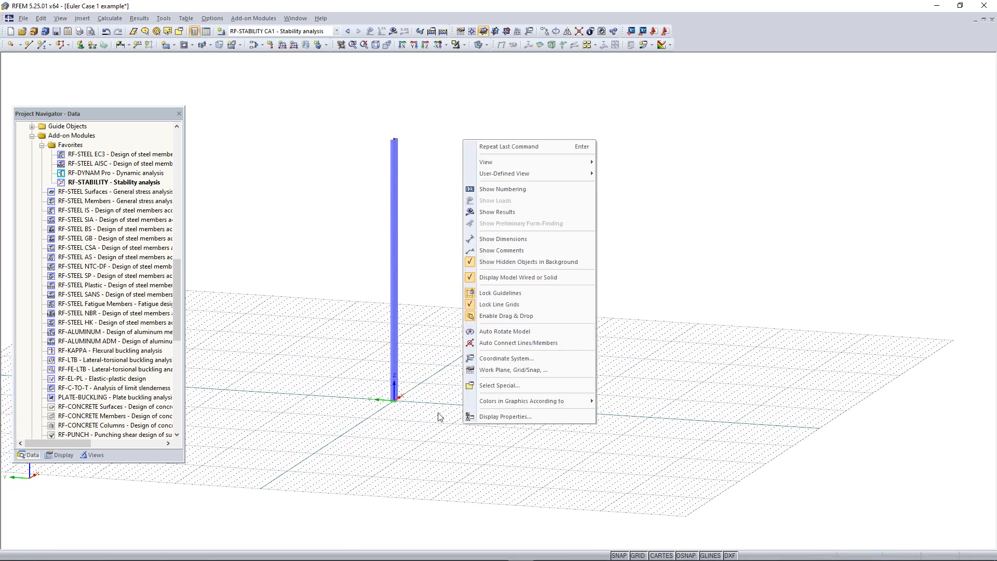
{"action": "left_click", "coordinate": [441, 400]}
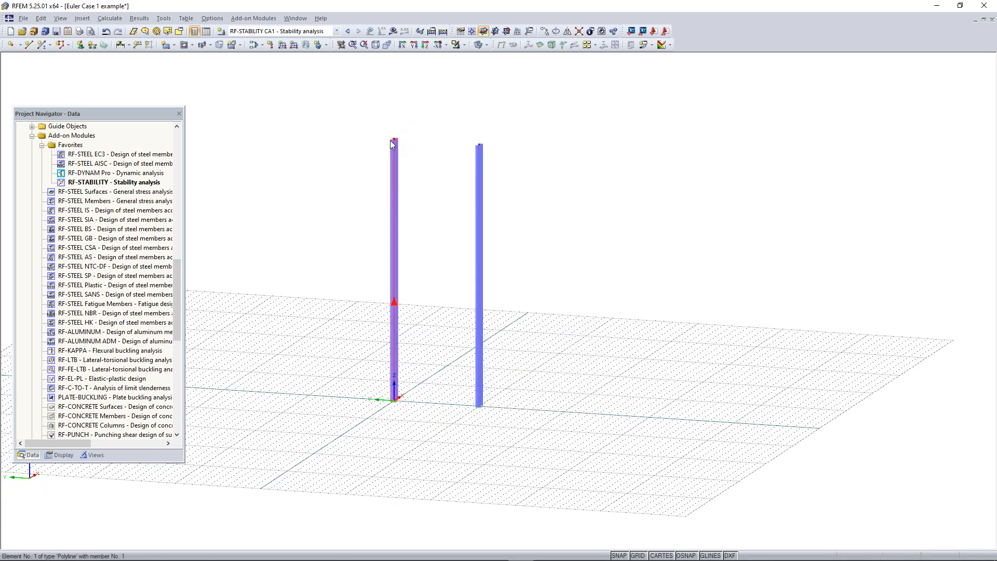
- Edit the top nodes of both columns together and set their Z-coordinate to 10 ft
{"action": "mouse_move", "coordinate": [482, 151]}
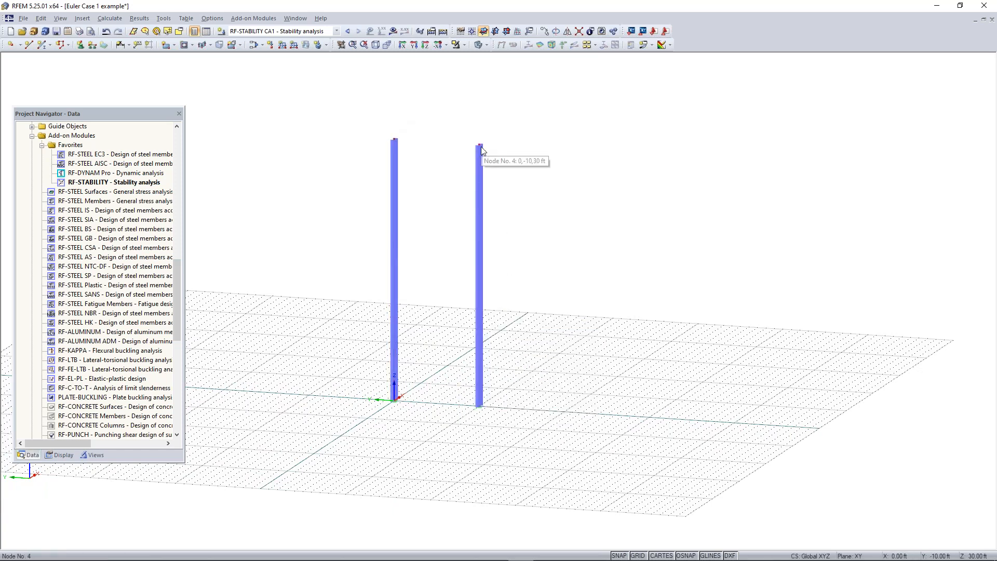
{"action": "left_click", "coordinate": [477, 156]}
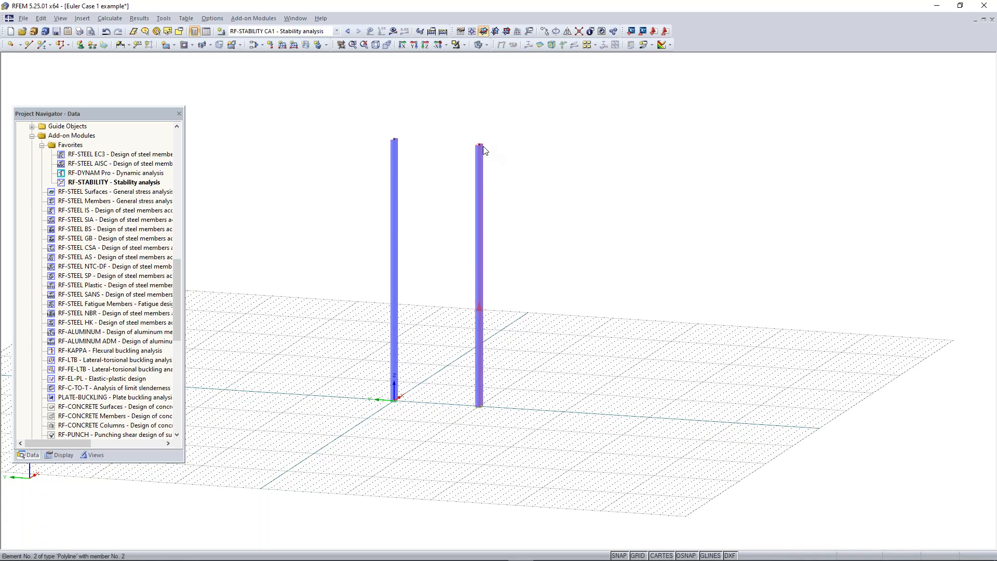
{"action": "left_click_drag", "start_coordinate": [361, 154], "coordinate": [636, 123]}
{"action": "mouse_move", "coordinate": [481, 148]}
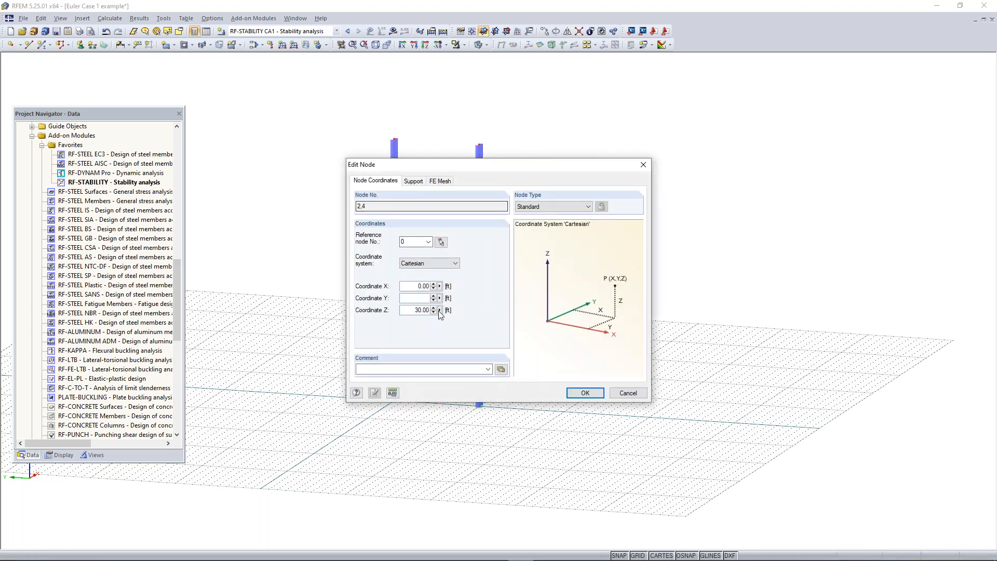
{"action": "left_click_drag", "start_coordinate": [411, 310], "coordinate": [493, 311]}
{"action": "type", "text": "10"}
{"action": "left_click", "coordinate": [586, 392]}
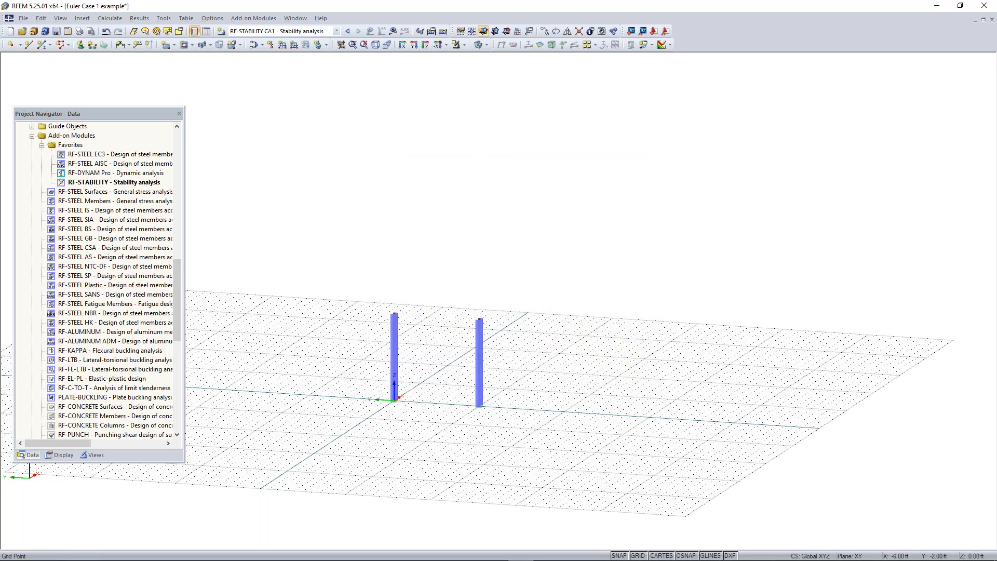
- Start a new single beam member and assign it the rolled cross-section W 8x15 from AISC 15 with Steel A992
{"action": "scroll", "coordinate": [395, 403], "scroll_direction": "up", "scroll_amount": 3}
{"action": "middle_click_drag", "start_coordinate": [525, 368], "coordinate": [499, 387]}
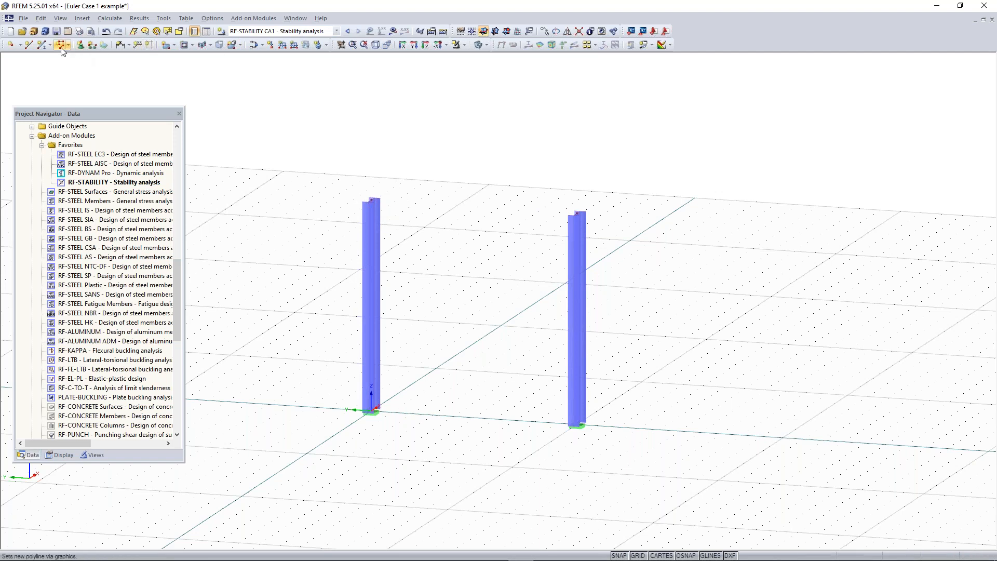
{"action": "left_click", "coordinate": [41, 44]}
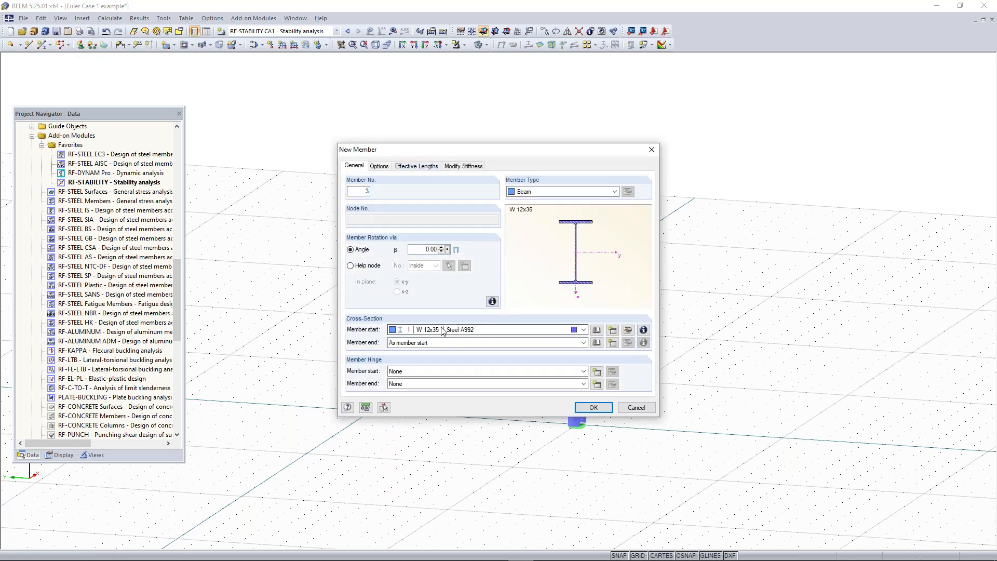
{"action": "left_click", "coordinate": [597, 330]}
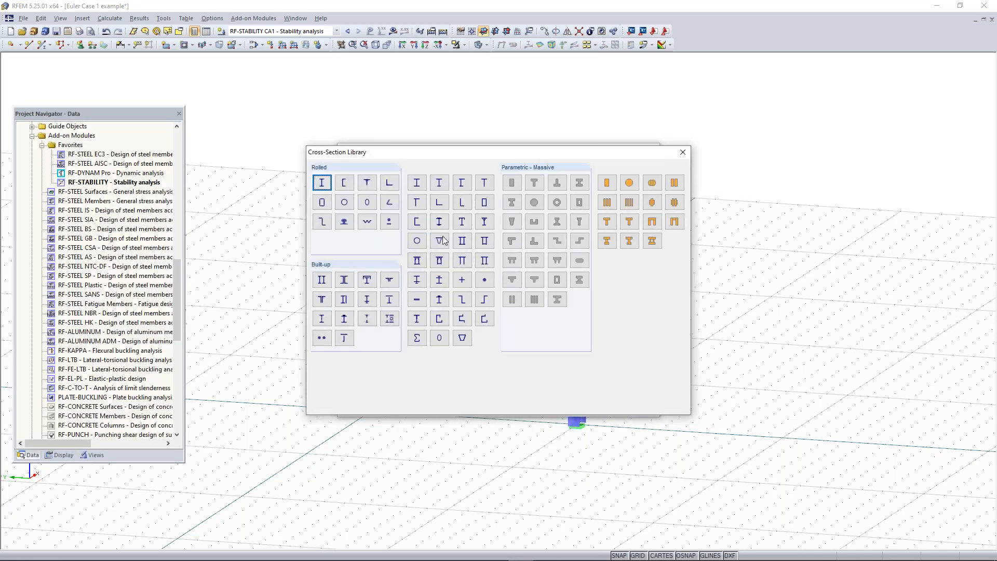
{"action": "left_click", "coordinate": [323, 183]}
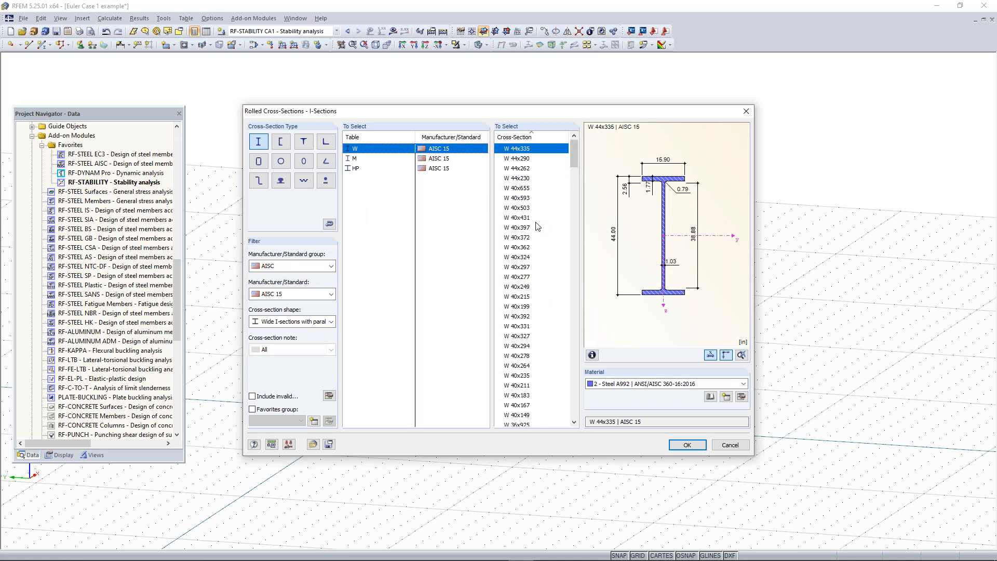
{"action": "scroll", "coordinate": [537, 225], "scroll_direction": "down", "scroll_amount": 3}
{"action": "scroll", "coordinate": [547, 252], "scroll_direction": "down", "scroll_amount": 20}
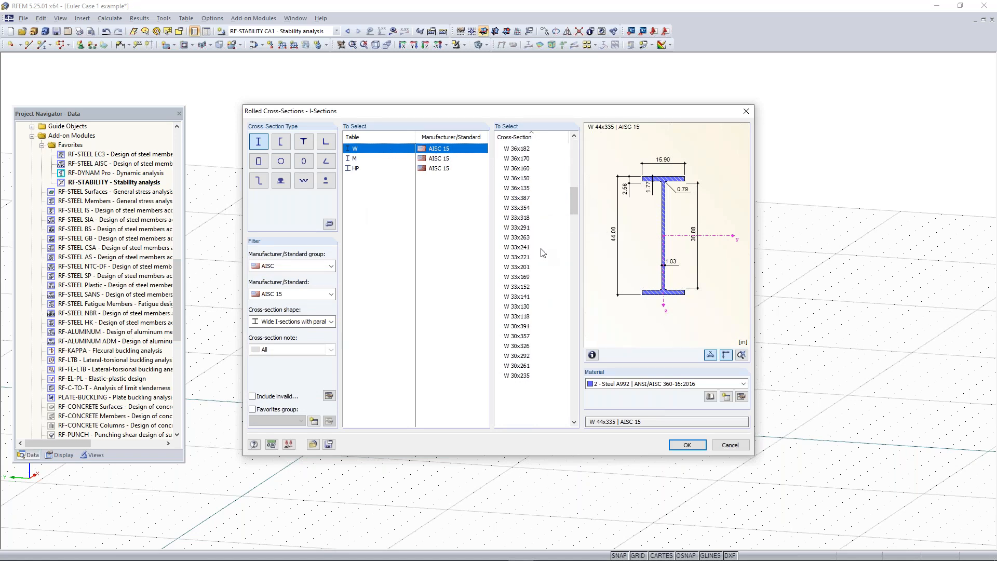
{"action": "scroll", "coordinate": [549, 256], "scroll_direction": "down", "scroll_amount": 18}
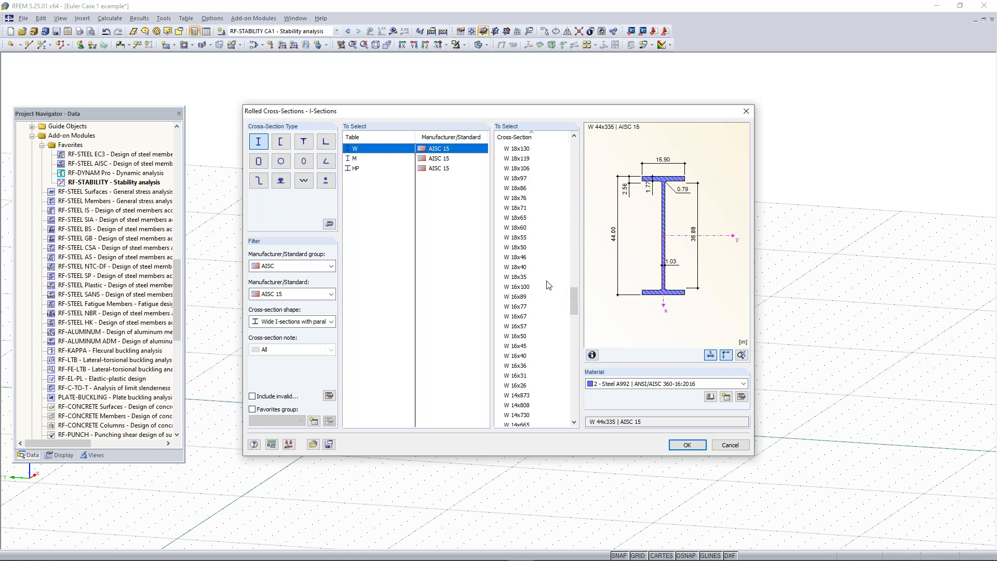
{"action": "scroll", "coordinate": [541, 293], "scroll_direction": "down", "scroll_amount": 20}
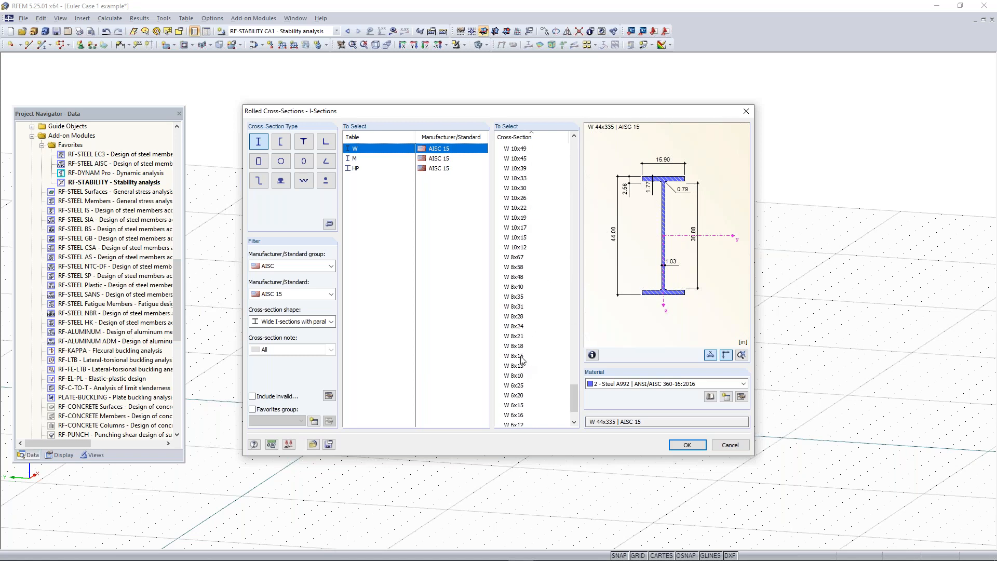
{"action": "left_click", "coordinate": [522, 357]}
{"action": "left_click", "coordinate": [687, 445]}
- Place the new beam between the top nodes of the two columns to form a portal frame
{"action": "left_click", "coordinate": [598, 408]}
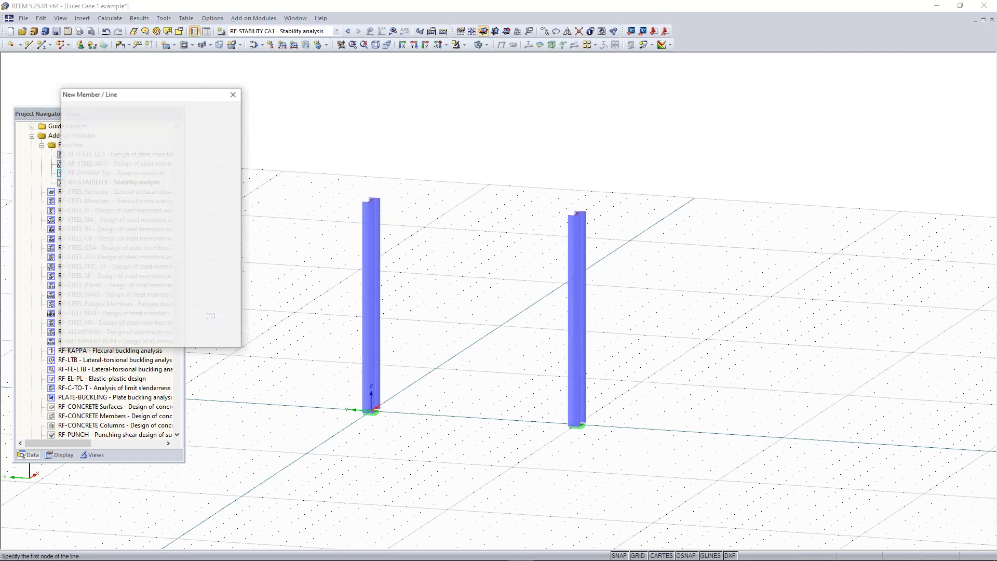
{"action": "left_click", "coordinate": [371, 200]}
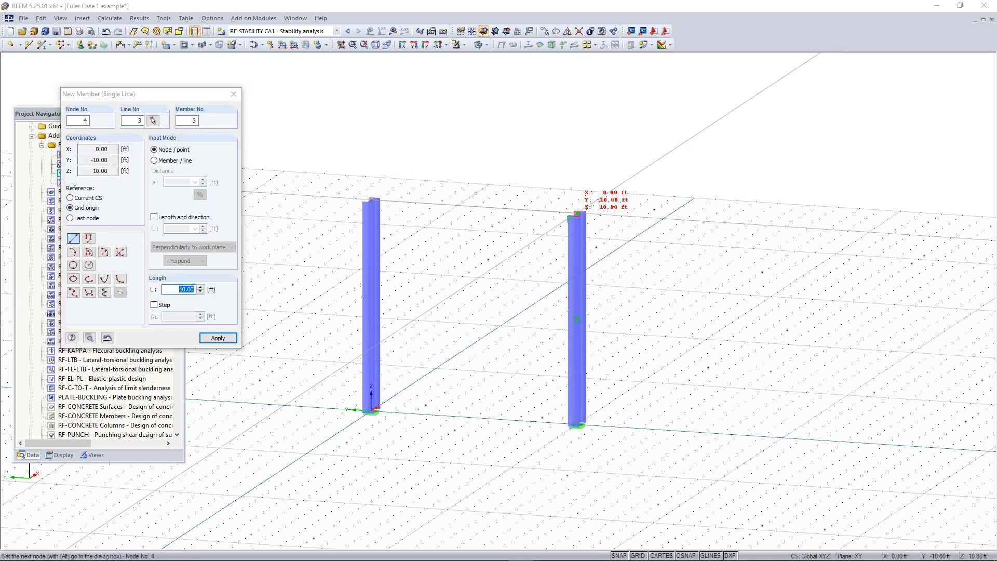
{"action": "left_click", "coordinate": [577, 213]}
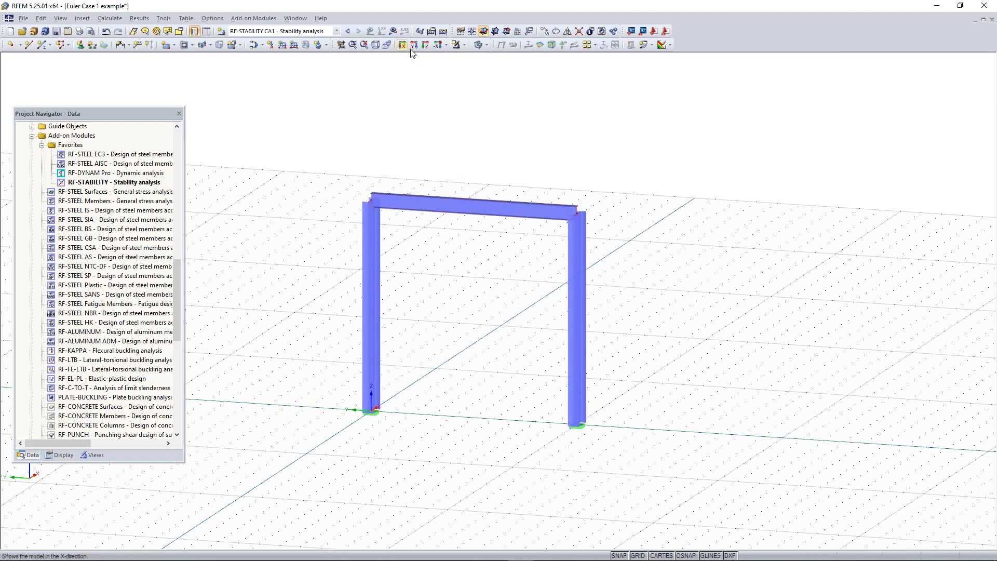
- Switch to load case LC1 and copy the 5 kip nodal load to the top of the second column
{"action": "left_click", "coordinate": [335, 32]}
{"action": "left_click", "coordinate": [260, 38]}
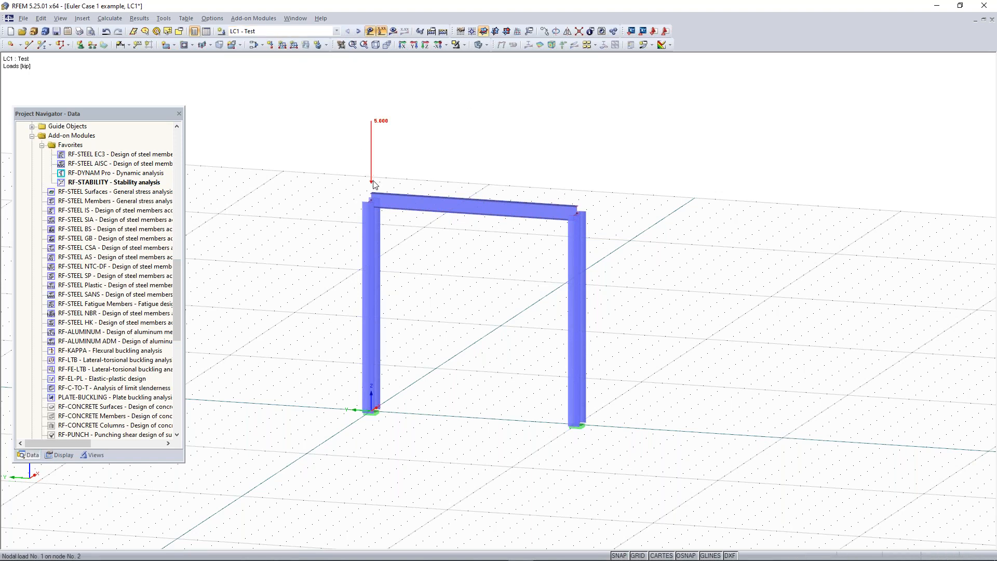
{"action": "left_click_drag", "start_coordinate": [379, 179], "coordinate": [582, 211]}
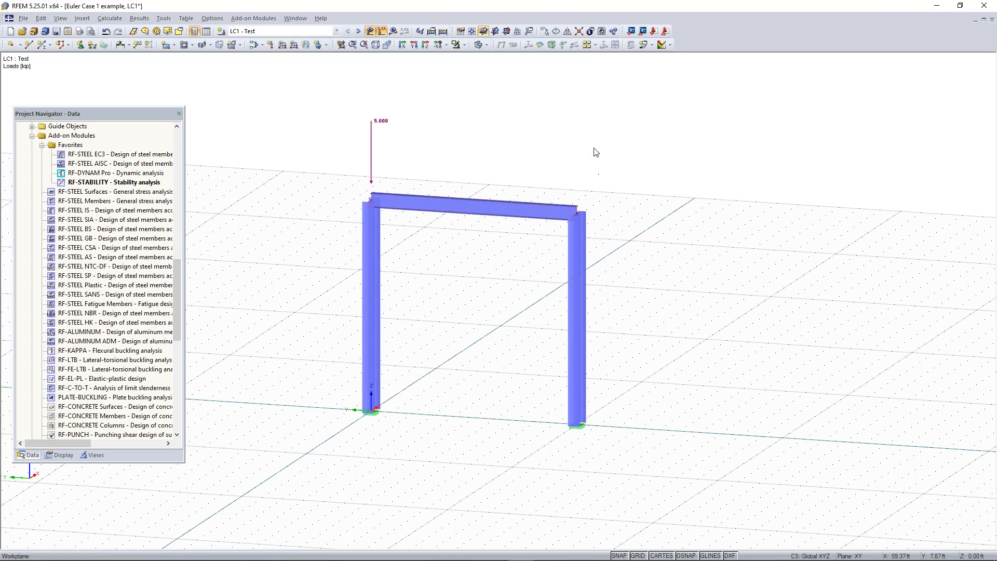
{"action": "left_click", "coordinate": [578, 213]}
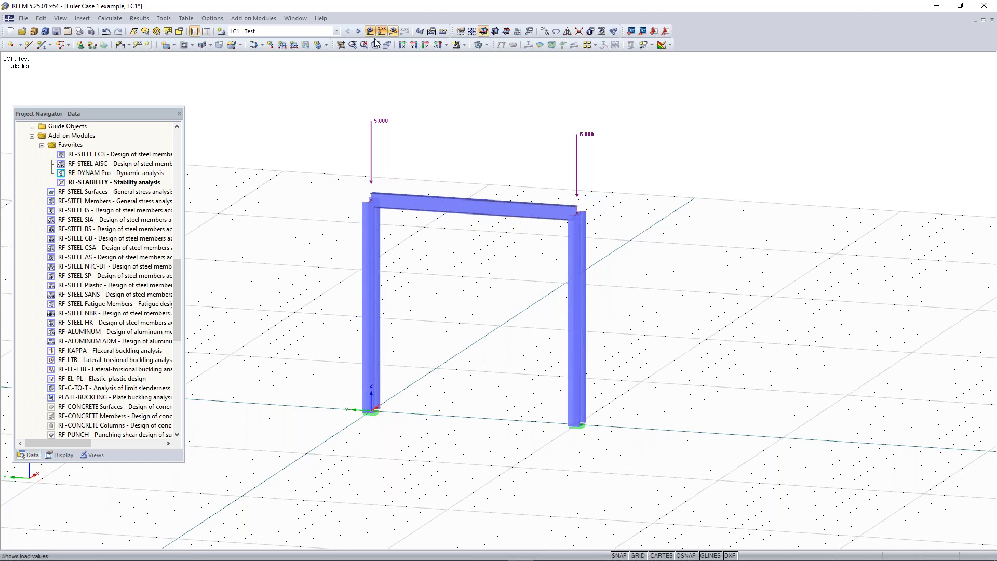
- Apply a uniform member load of -3 kip/ft in the global ZL direction to the beam
{"action": "left_click", "coordinate": [283, 46]}
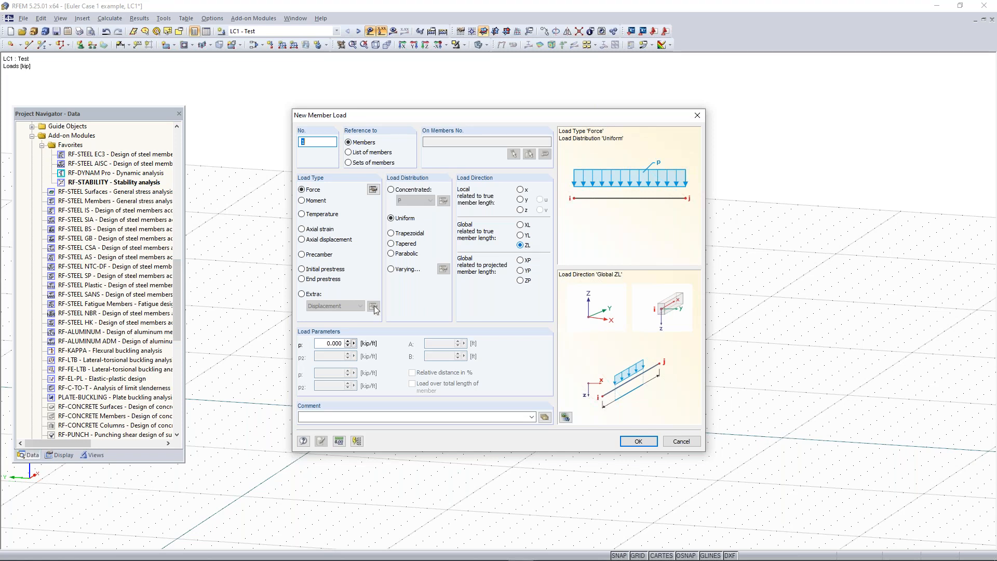
{"action": "left_click", "coordinate": [325, 345]}
{"action": "type", "text": "-3"}
{"action": "left_click", "coordinate": [639, 441]}
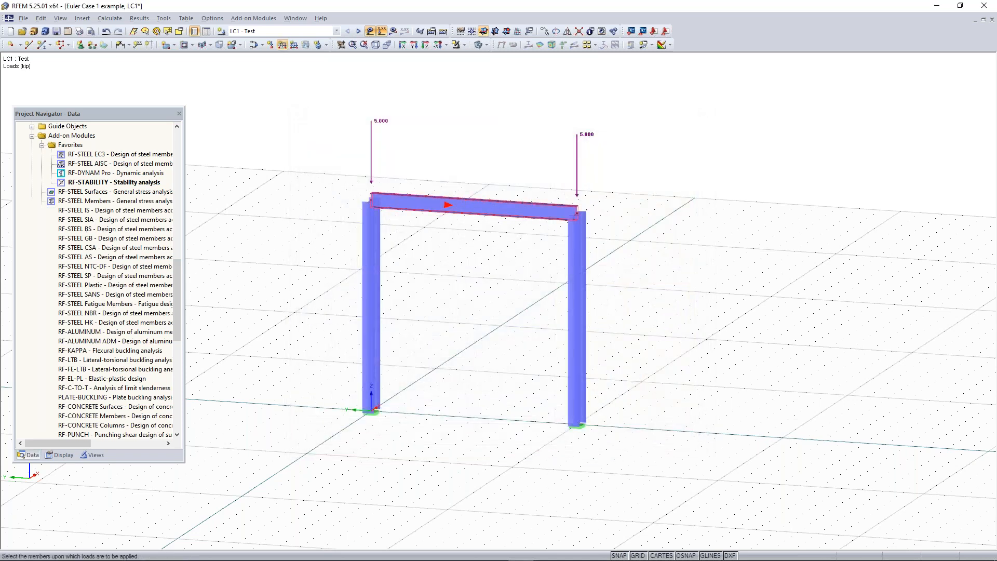
{"action": "left_click", "coordinate": [574, 209]}
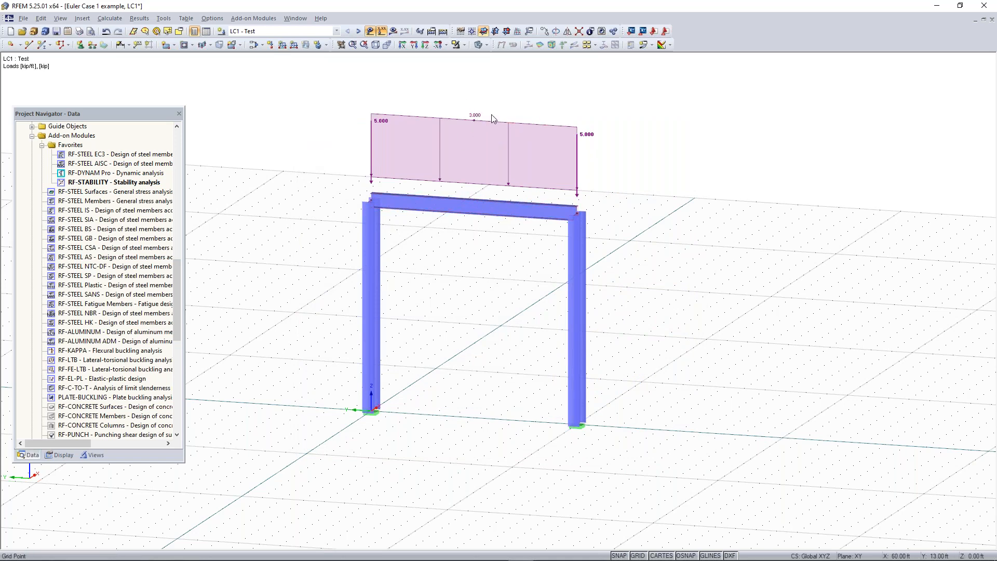
- Calculate load case LC1 for the portal frame and display its results
{"action": "middle_click_drag", "start_coordinate": [486, 126], "coordinate": [602, 157], "text": "ctrl"}
{"action": "right_click", "coordinate": [603, 157]}
{"action": "left_click", "coordinate": [471, 235]}
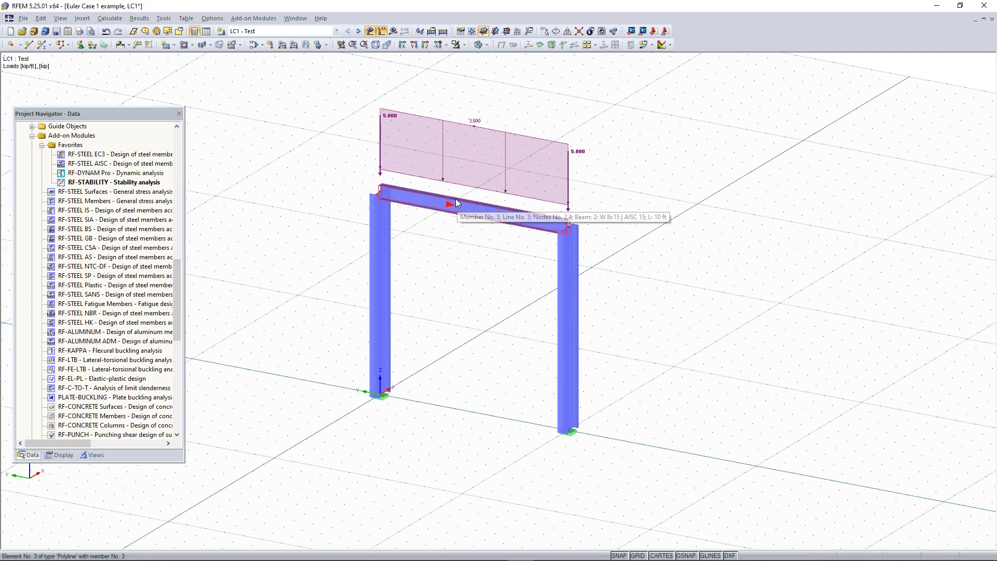
{"action": "left_click", "coordinate": [393, 31]}
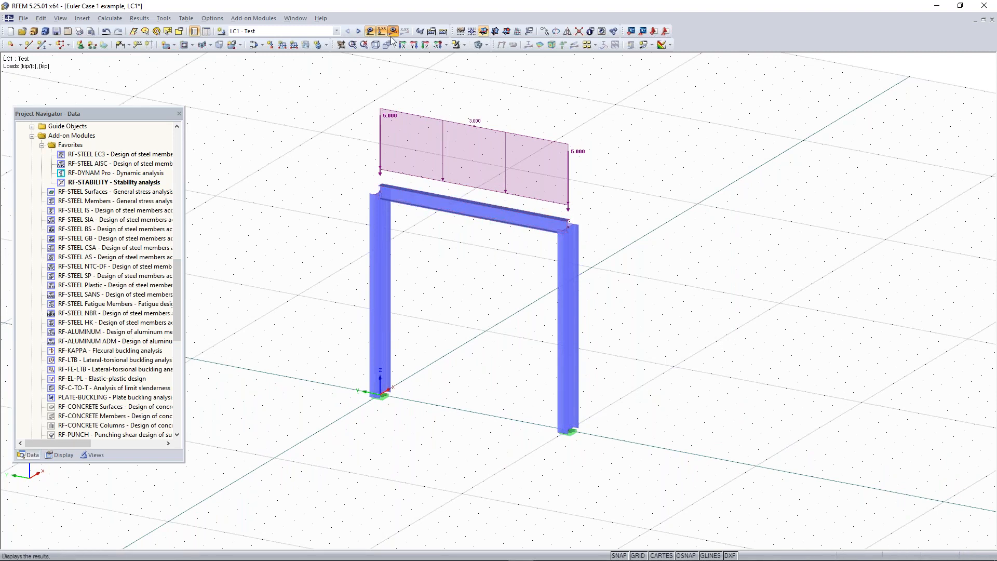
{"action": "left_click", "coordinate": [478, 301]}
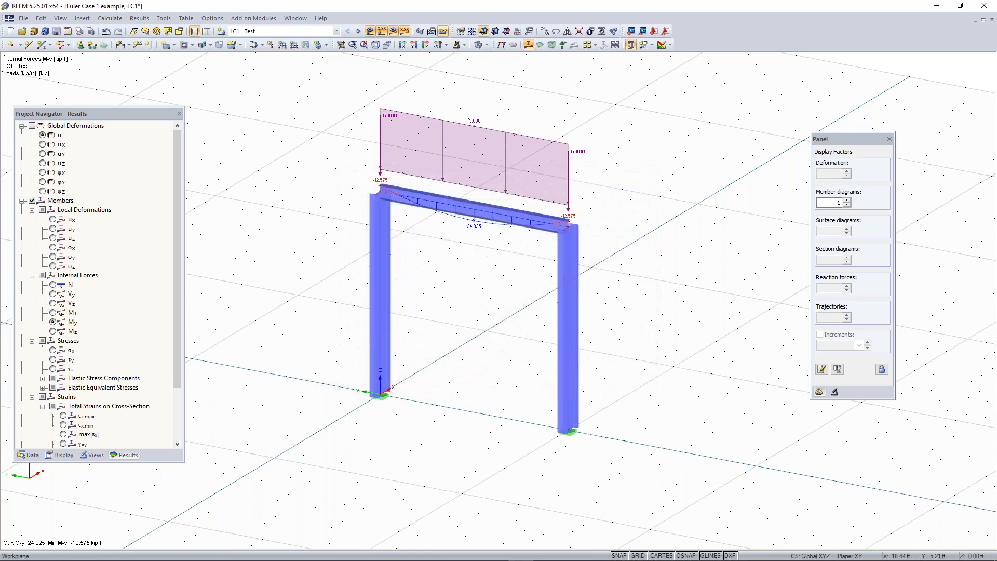
- Display the RF-STABILITY CA1 stability analysis results for the portal frame
{"action": "left_click", "coordinate": [291, 33]}
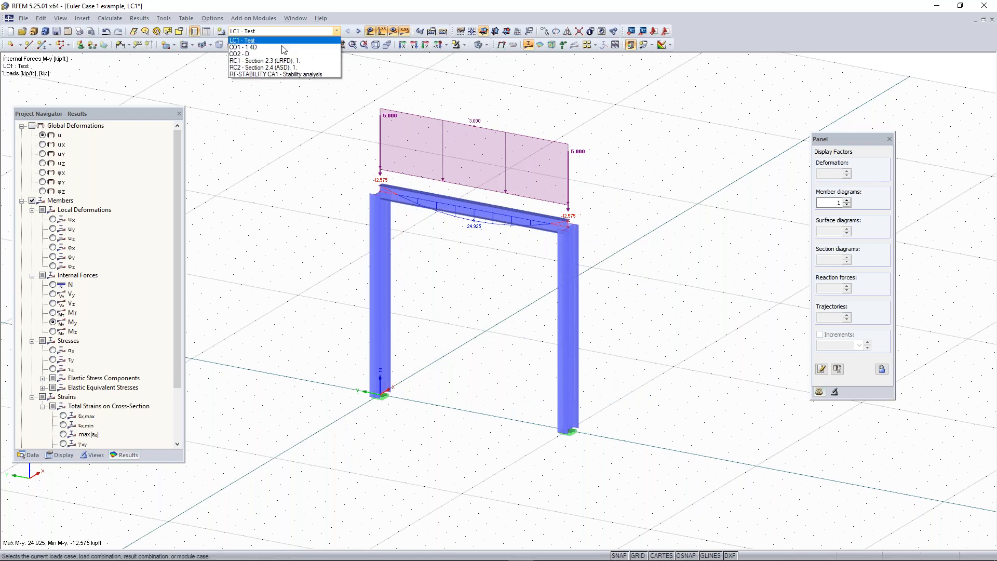
{"action": "left_click", "coordinate": [285, 34]}
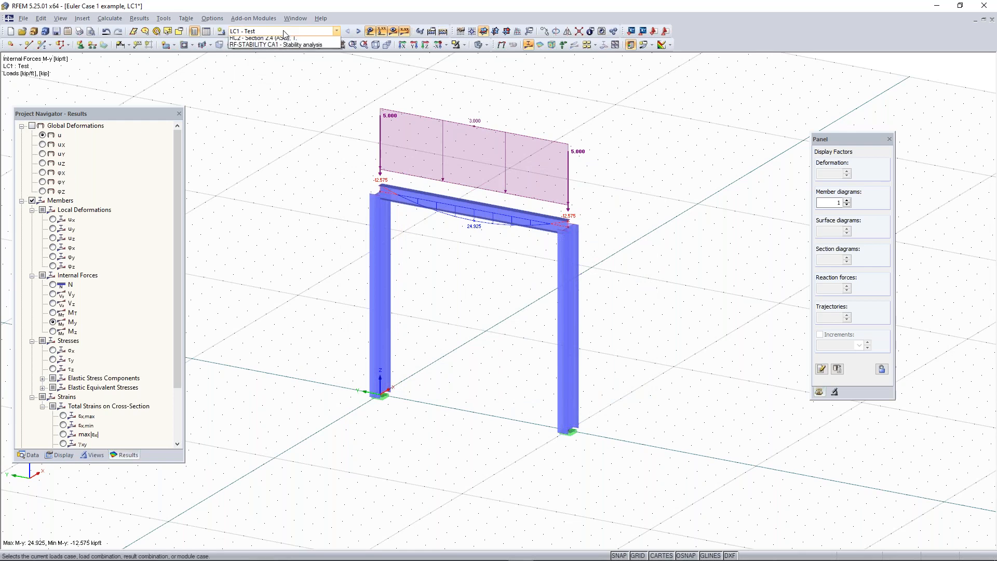
{"action": "left_click", "coordinate": [284, 33]}
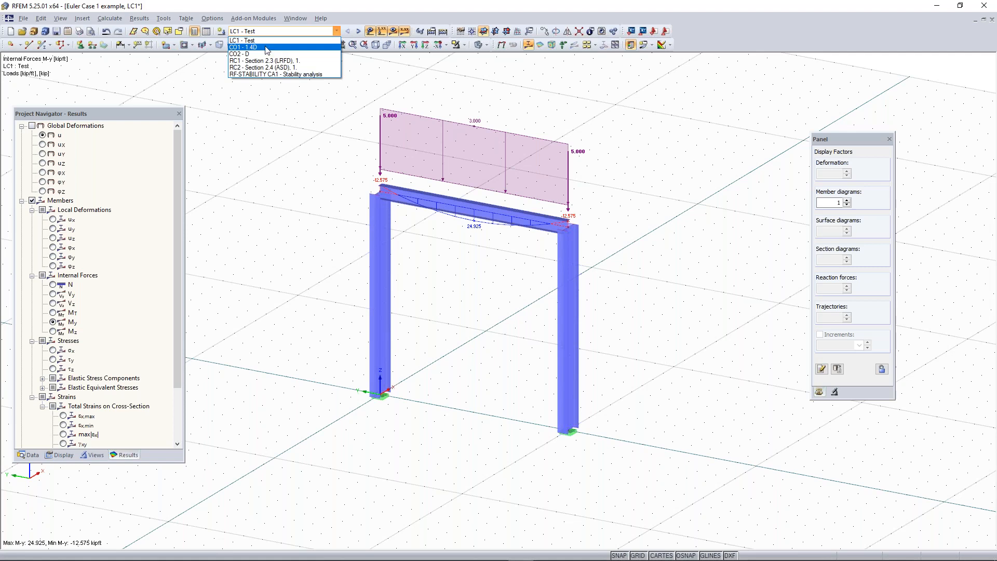
{"action": "left_click", "coordinate": [279, 75]}
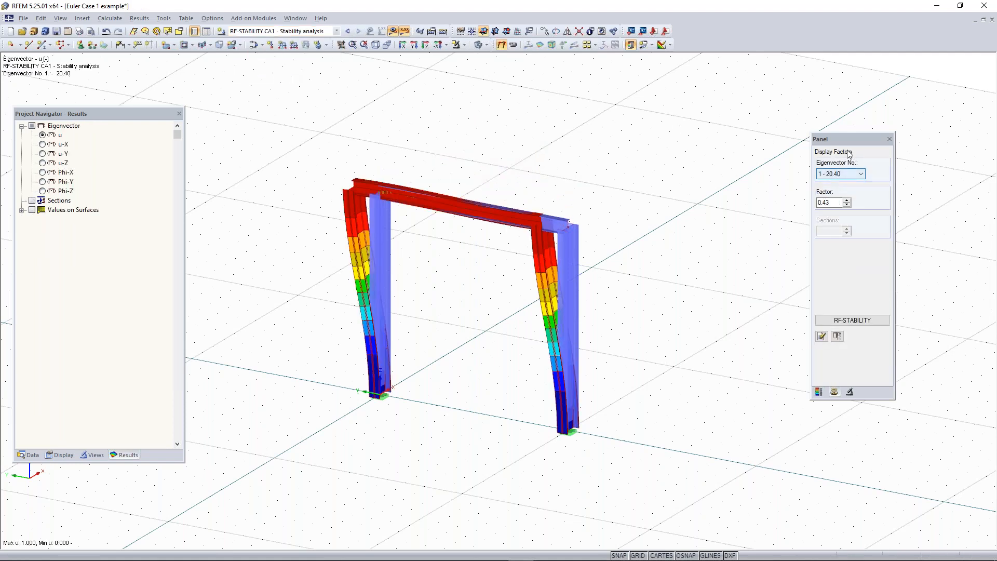
{"action": "left_click_drag", "start_coordinate": [851, 144], "coordinate": [847, 130]}
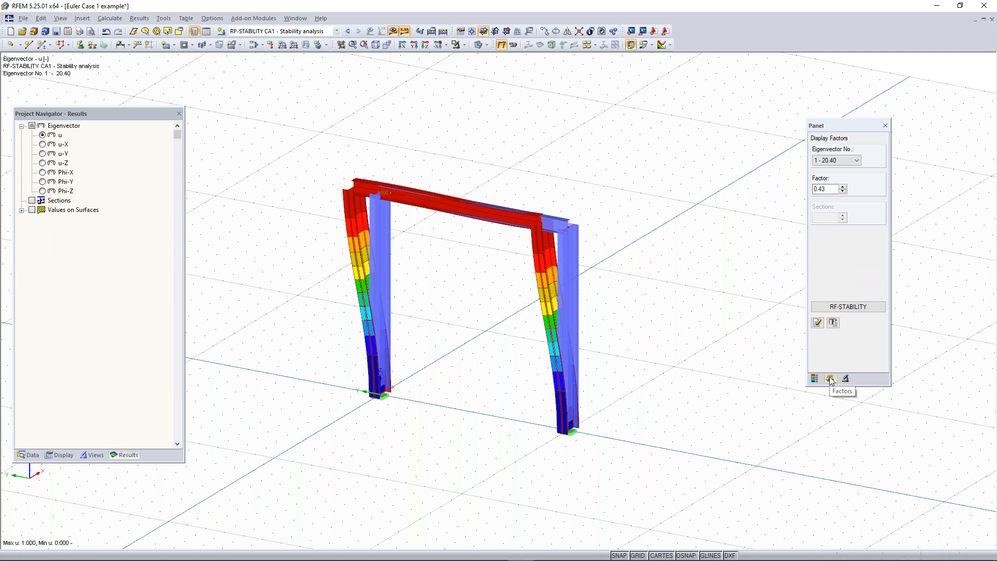
- View the frame's higher buckling shapes by displaying eigenvectors 3 and 4 in turn
{"action": "left_click", "coordinate": [844, 161]}
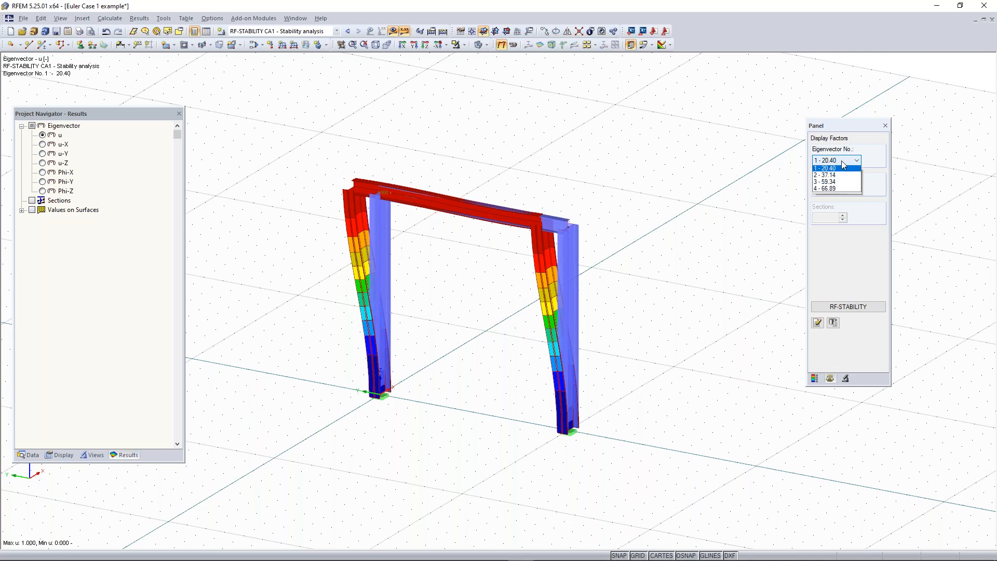
{"action": "left_click", "coordinate": [842, 179]}
{"action": "left_click", "coordinate": [842, 161]}
{"action": "left_click", "coordinate": [842, 189]}
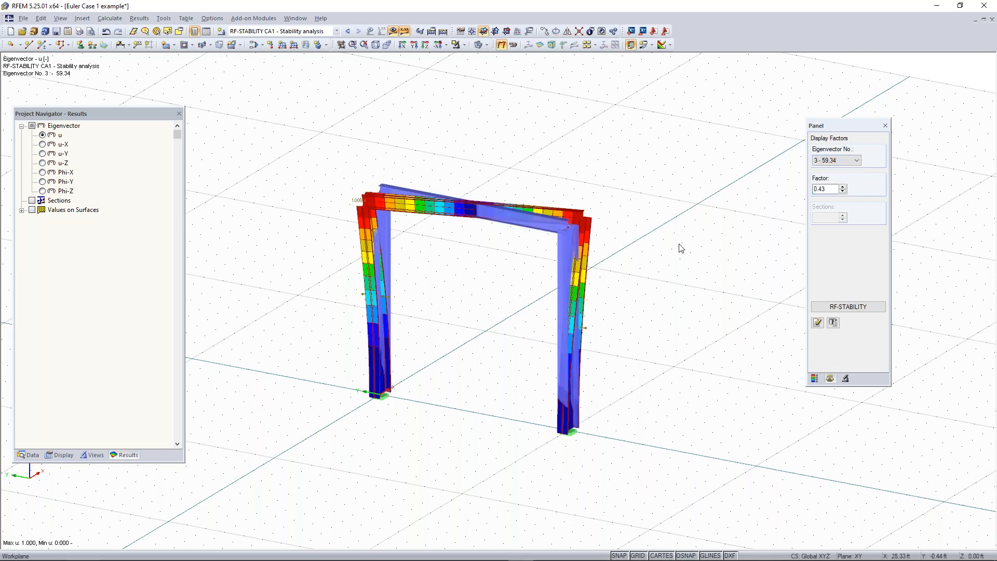
{"action": "left_click", "coordinate": [831, 160]}
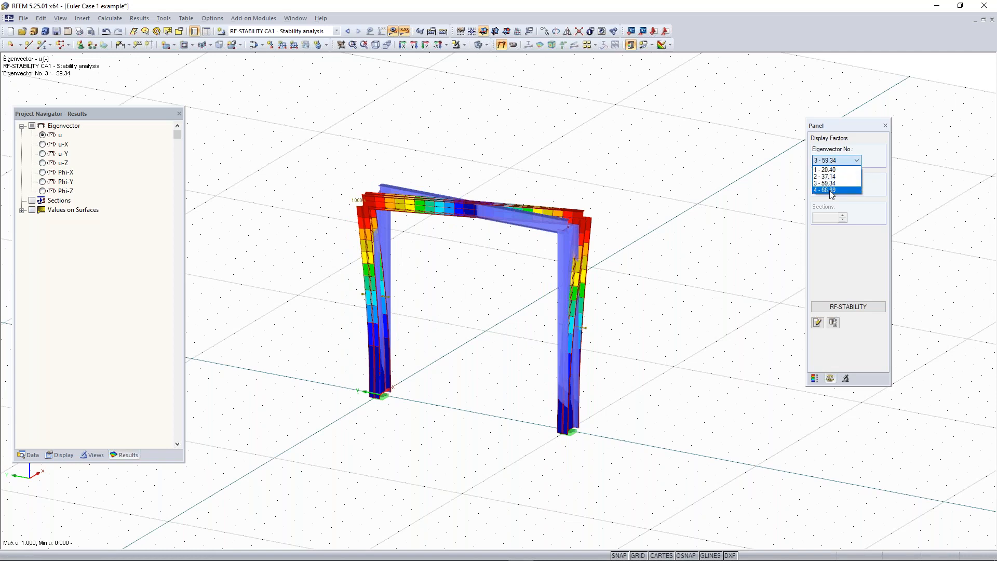
{"action": "left_click", "coordinate": [832, 190]}
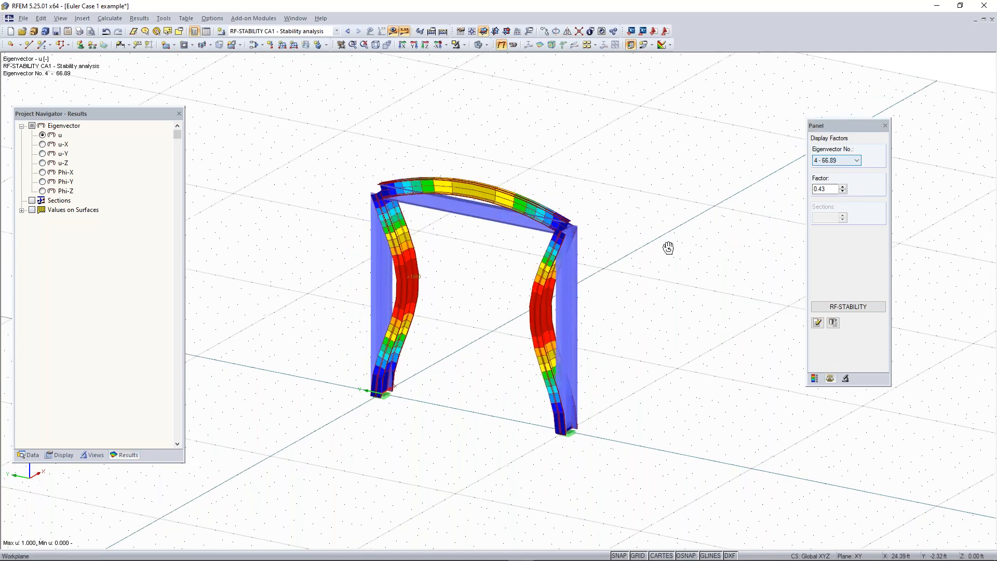
- Display eigenvectors 2 and 1 in turn and view the first buckling shape of the frame from another angle
{"action": "left_click", "coordinate": [832, 162]}
{"action": "left_click", "coordinate": [831, 176]}
{"action": "left_click", "coordinate": [856, 161]}
{"action": "left_click", "coordinate": [831, 168]}
{"action": "right_click_drag", "start_coordinate": [641, 231], "coordinate": [570, 231]}
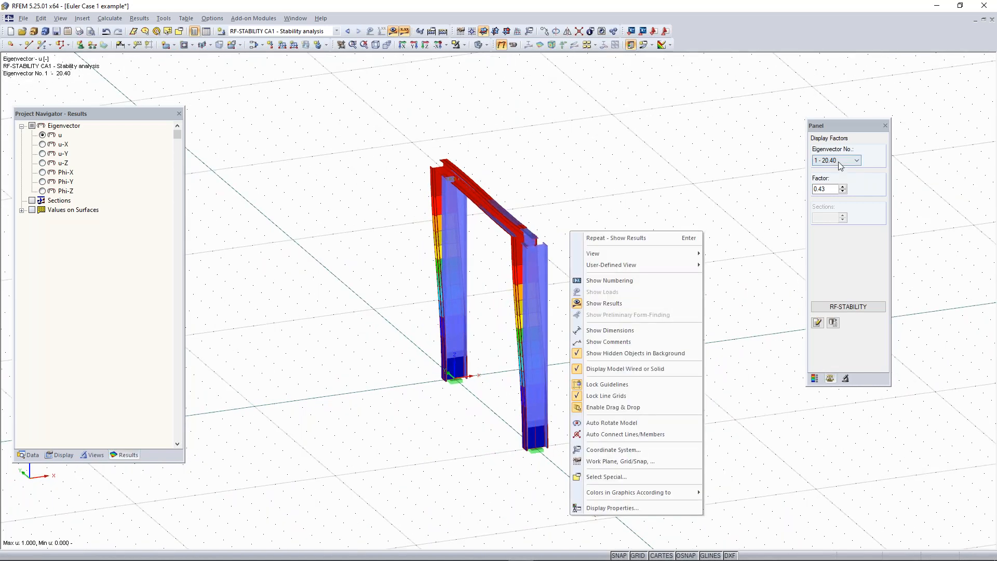
- Display eigenvector 3 and examine the frame's twisting shape from the side and in an oblique view
{"action": "left_click", "coordinate": [840, 165]}
{"action": "left_click", "coordinate": [839, 162]}
{"action": "left_click", "coordinate": [834, 183]}
{"action": "right_click_drag", "start_coordinate": [676, 256], "coordinate": [518, 294]}
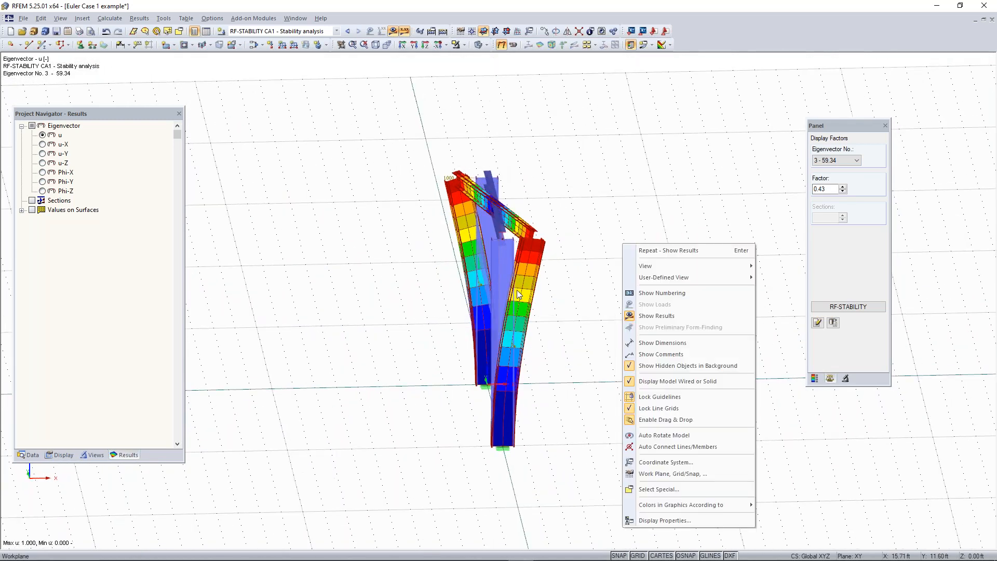
{"action": "left_click", "coordinate": [597, 188]}
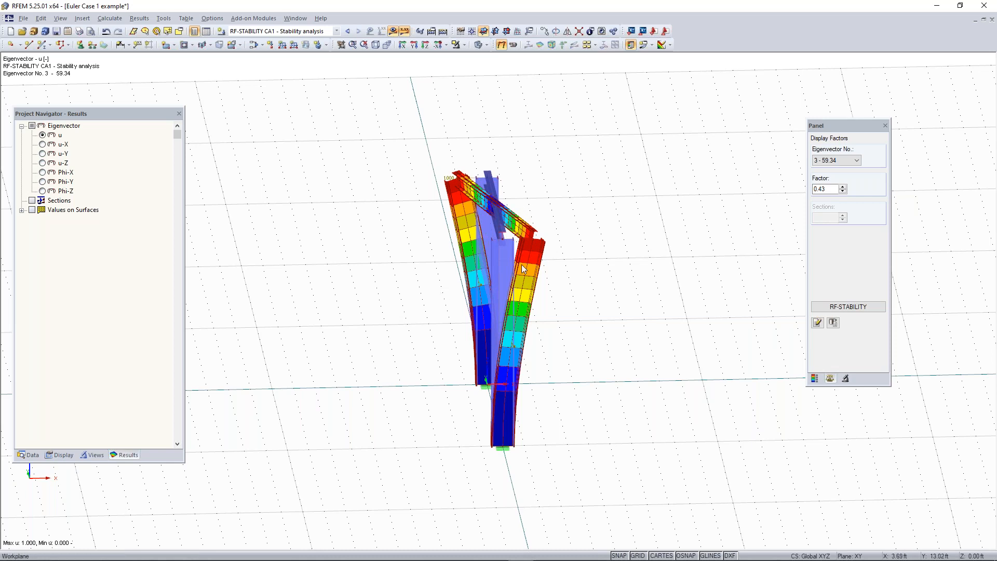
{"action": "right_click_drag", "start_coordinate": [393, 313], "coordinate": [559, 317]}
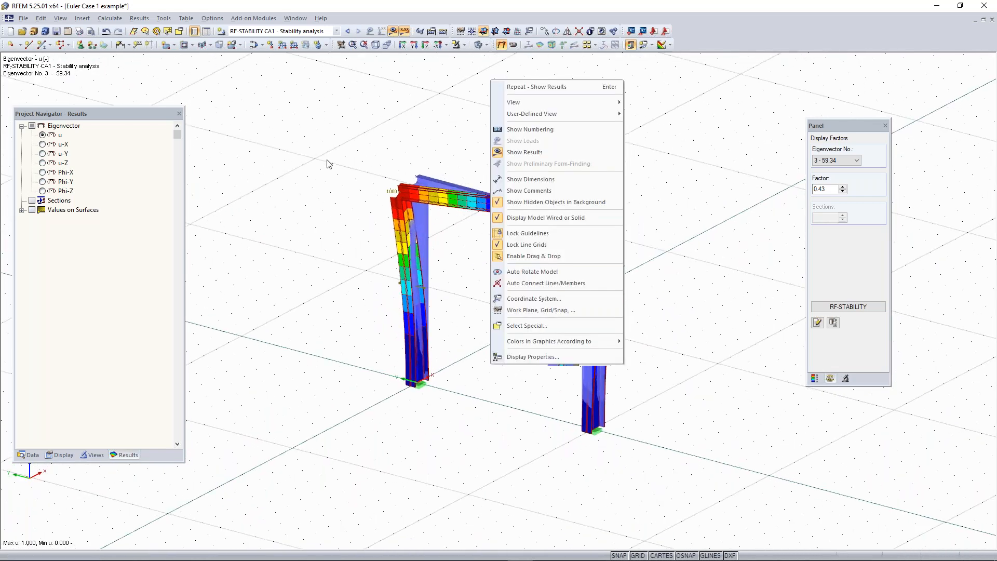
{"action": "left_click", "coordinate": [367, 169]}
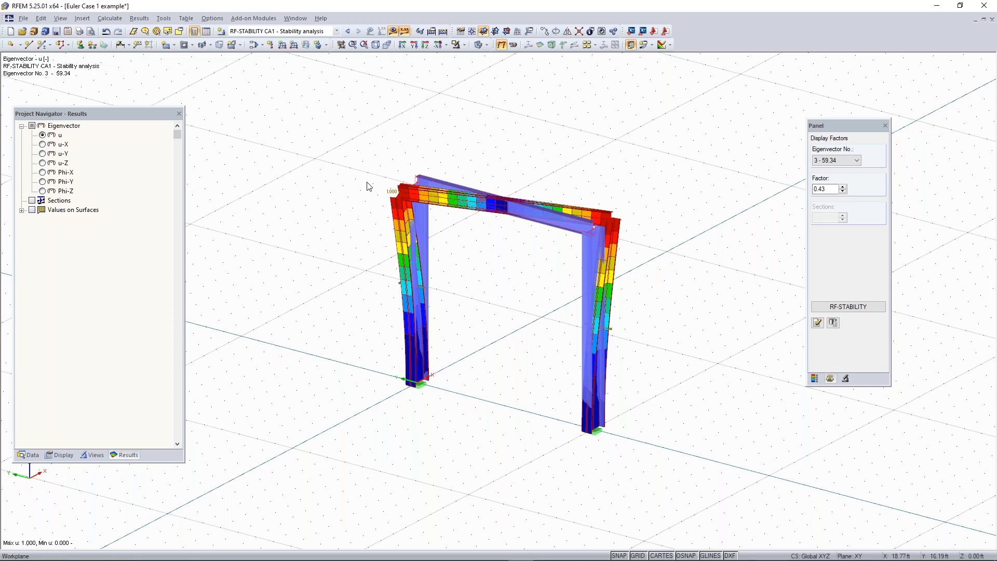
- Add a new nodal support to top nodes 2 and 4 that restrains only displacement uY, with uX, uZ and all rotations free
{"action": "mouse_move", "coordinate": [595, 231]}
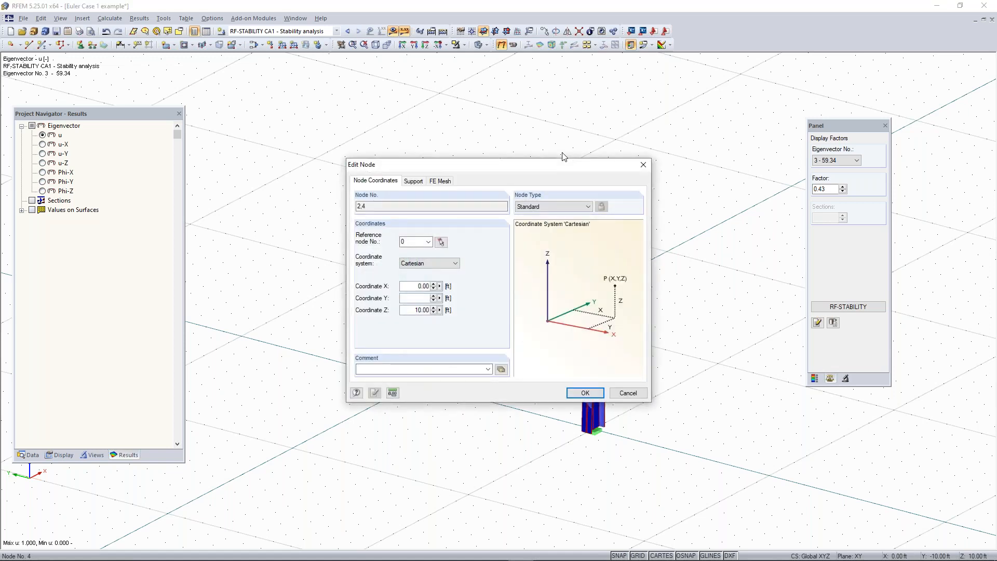
{"action": "left_click", "coordinate": [414, 181]}
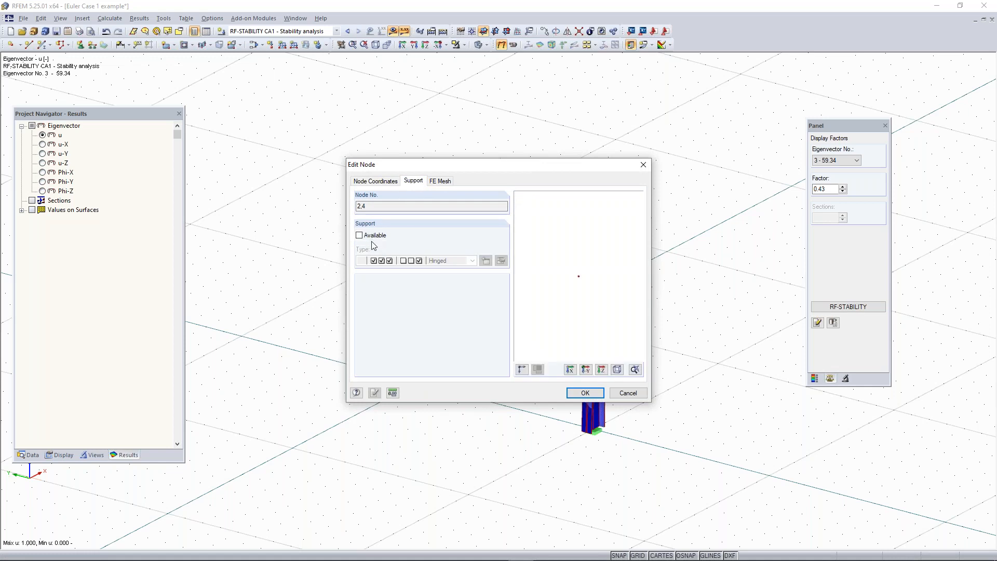
{"action": "left_click", "coordinate": [359, 235]}
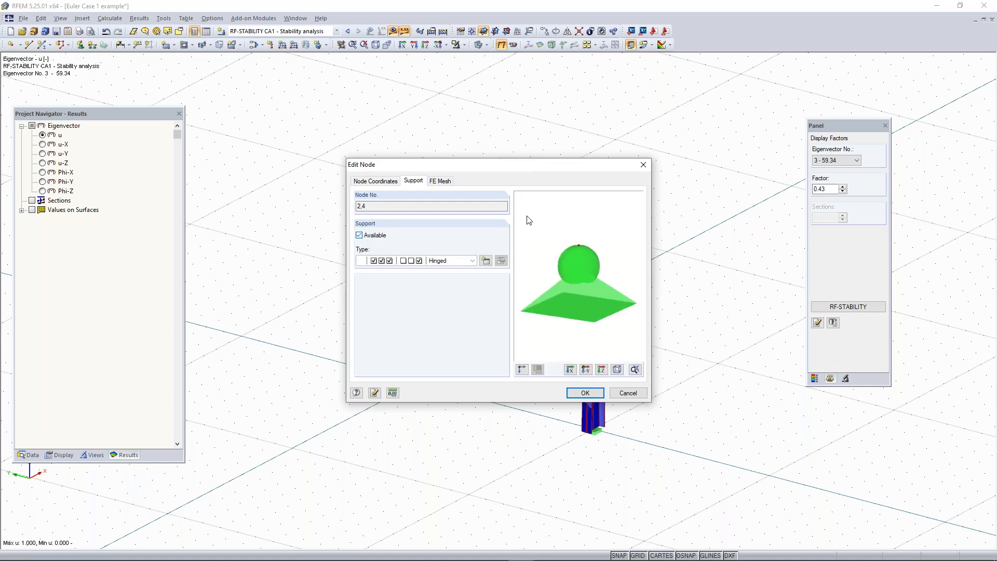
{"action": "left_click", "coordinate": [486, 261]}
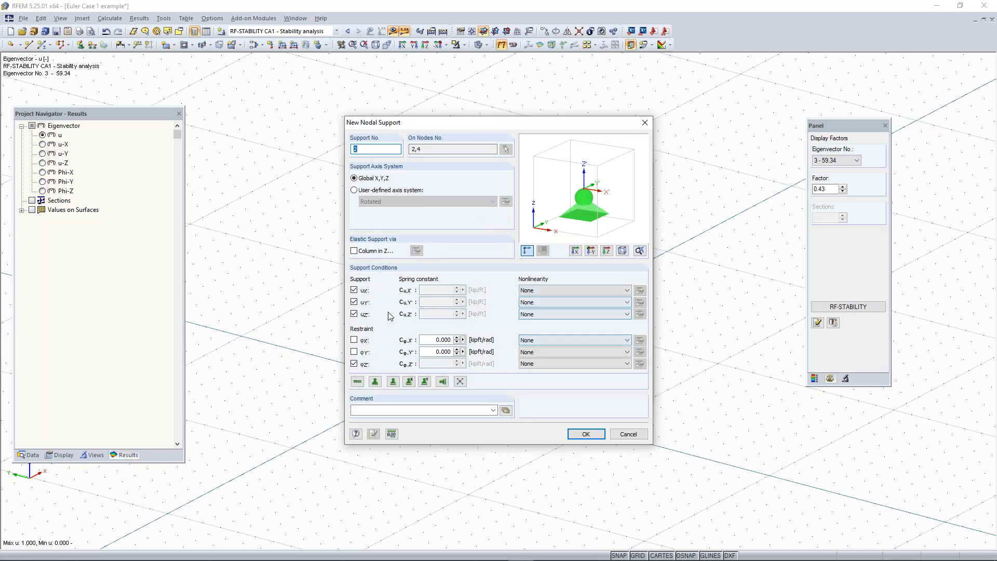
{"action": "left_click", "coordinate": [354, 290]}
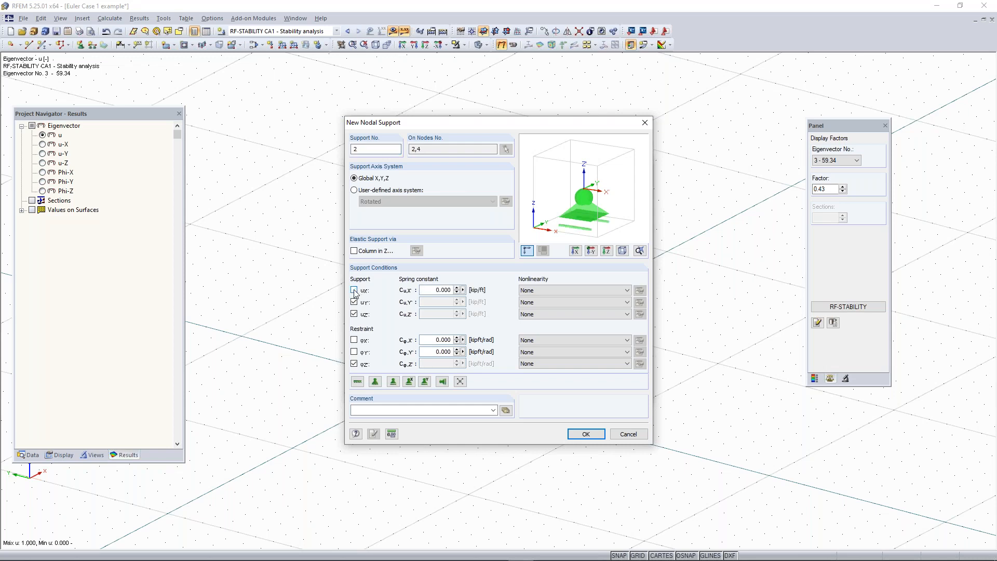
{"action": "left_click", "coordinate": [355, 314]}
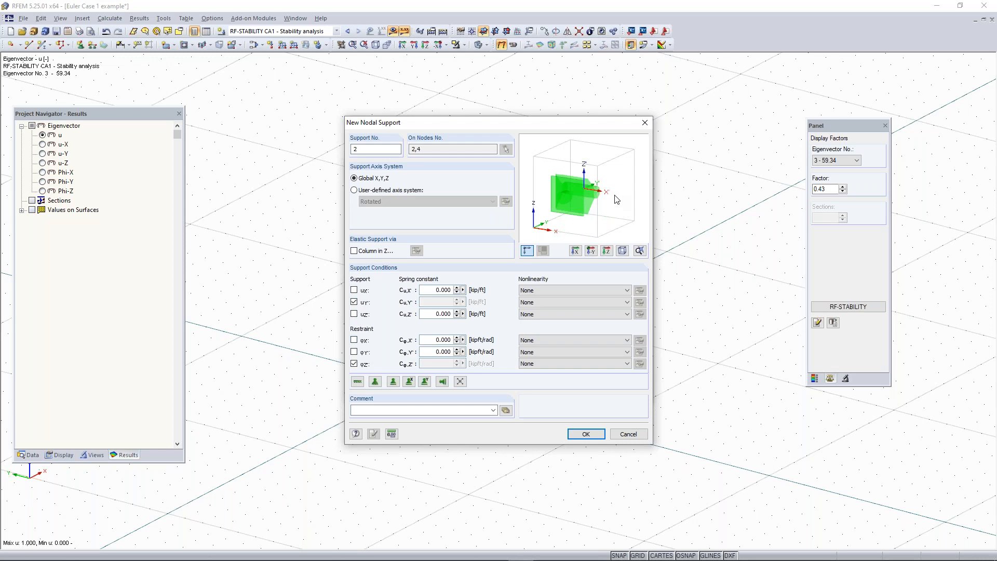
{"action": "left_click", "coordinate": [354, 364]}
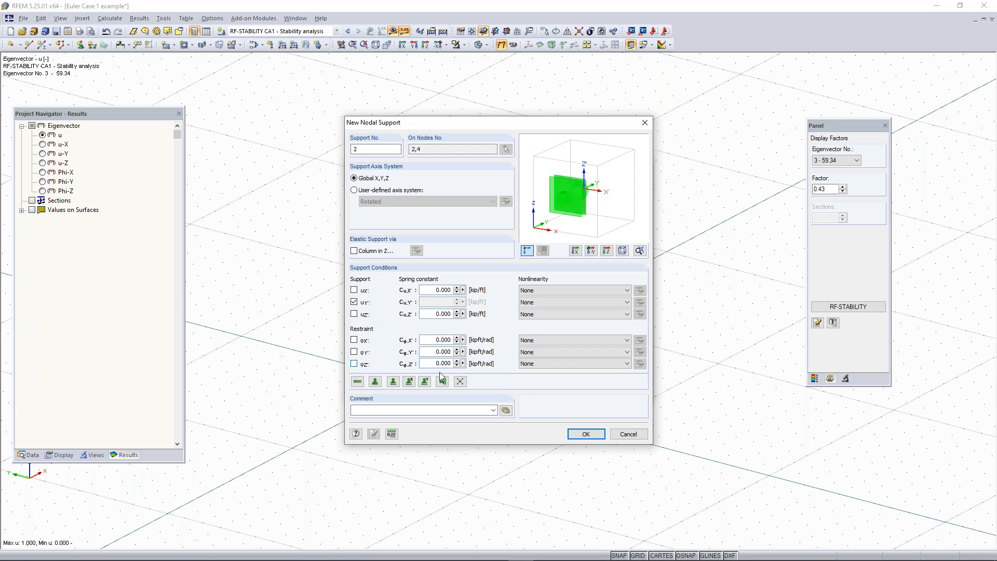
{"action": "left_click", "coordinate": [583, 433]}
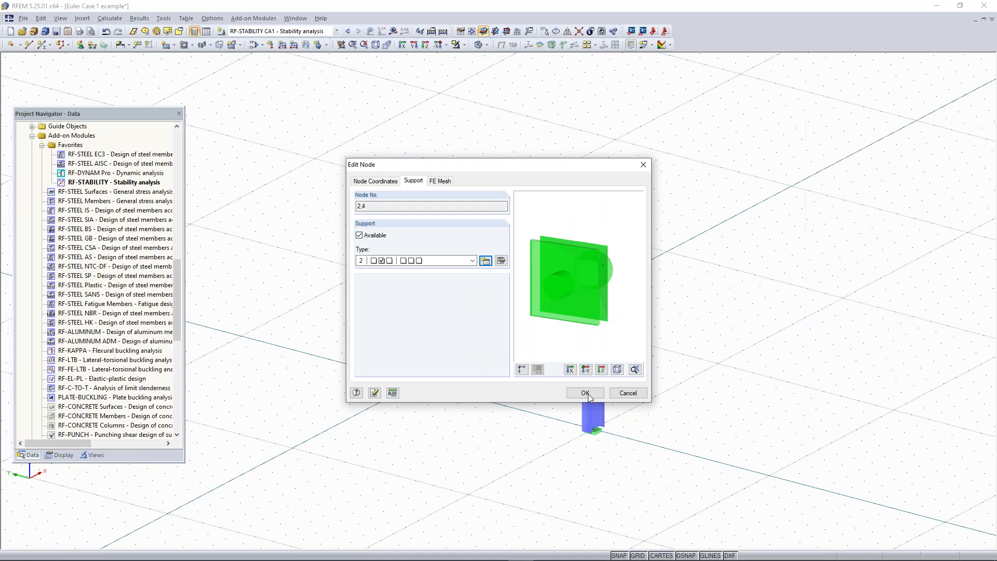
{"action": "left_click", "coordinate": [585, 393]}
- Change the nodal support on top nodes 2 and 4 to restrain only displacement uX, releasing uY
{"action": "middle_click_drag", "start_coordinate": [633, 232], "coordinate": [653, 220], "text": "ctrl"}
{"action": "right_click", "coordinate": [654, 221]}
{"action": "left_click", "coordinate": [536, 256]}
{"action": "scroll", "coordinate": [516, 233], "scroll_direction": "up", "scroll_amount": 4}
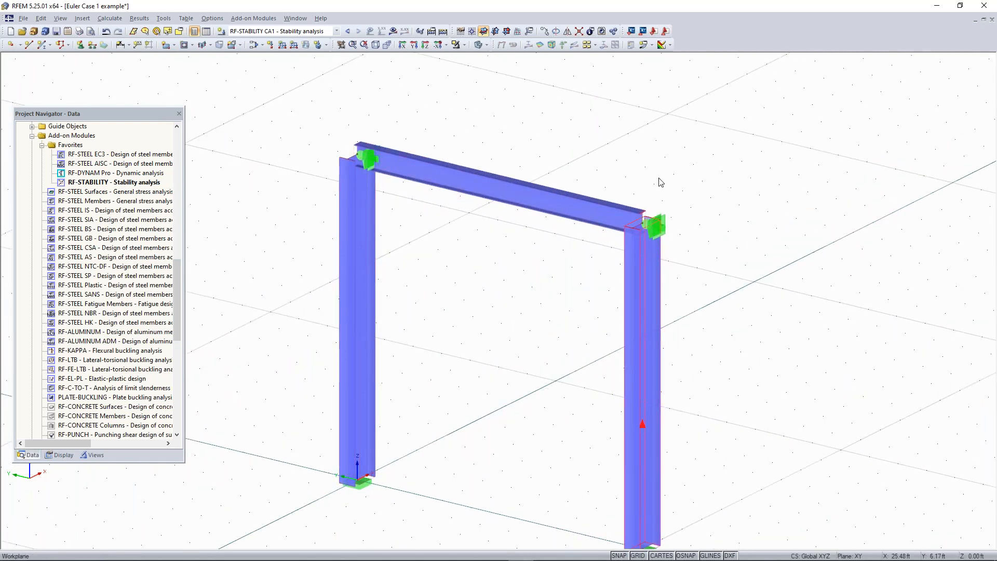
{"action": "double_click", "coordinate": [667, 230]}
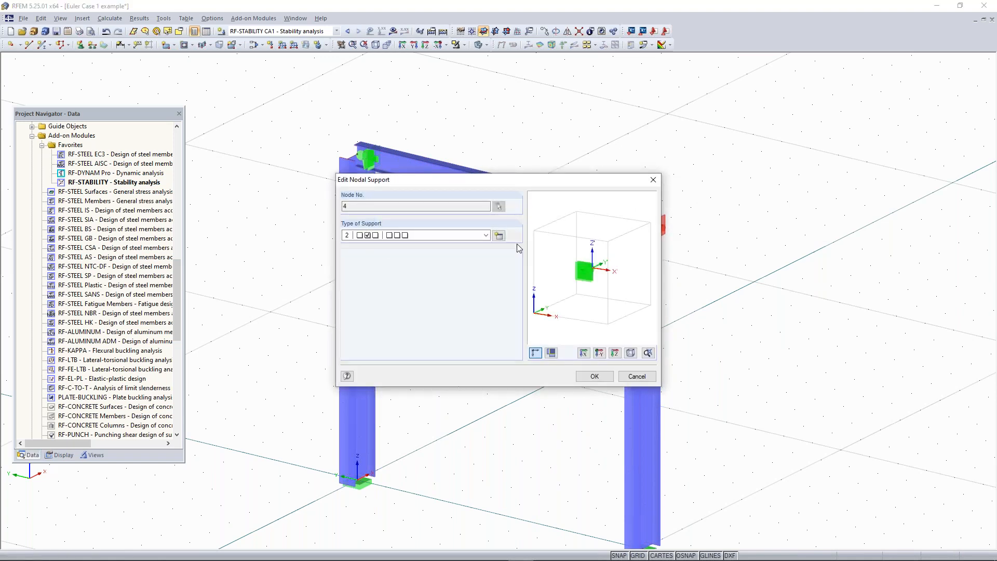
{"action": "left_click", "coordinate": [515, 240]}
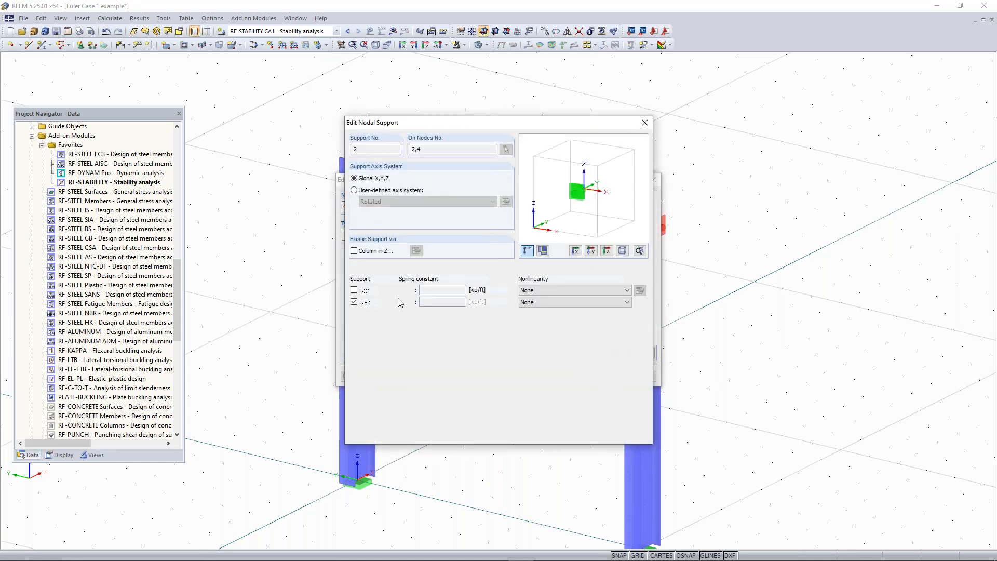
{"action": "left_click", "coordinate": [354, 290]}
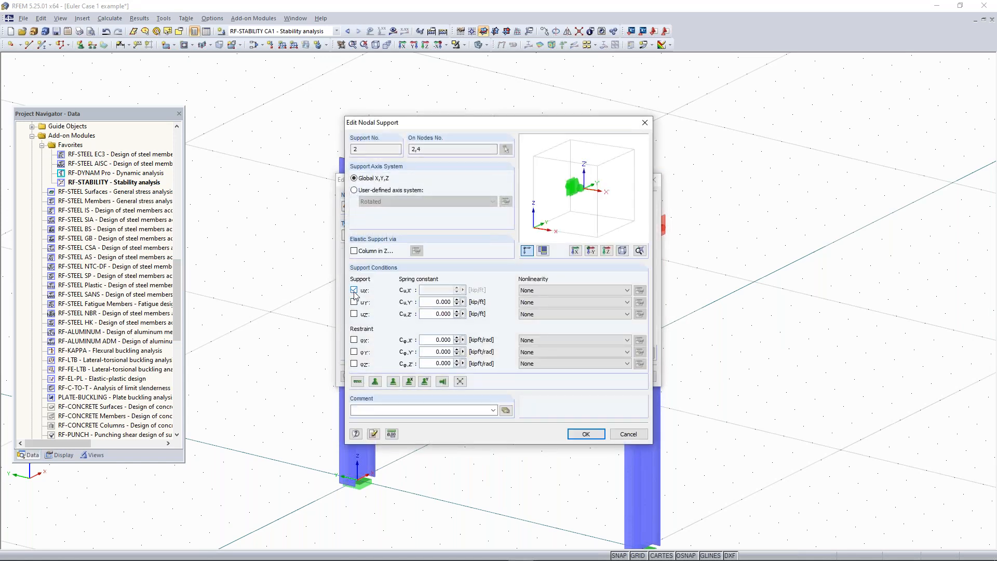
{"action": "left_click", "coordinate": [586, 433]}
{"action": "left_click", "coordinate": [591, 376]}
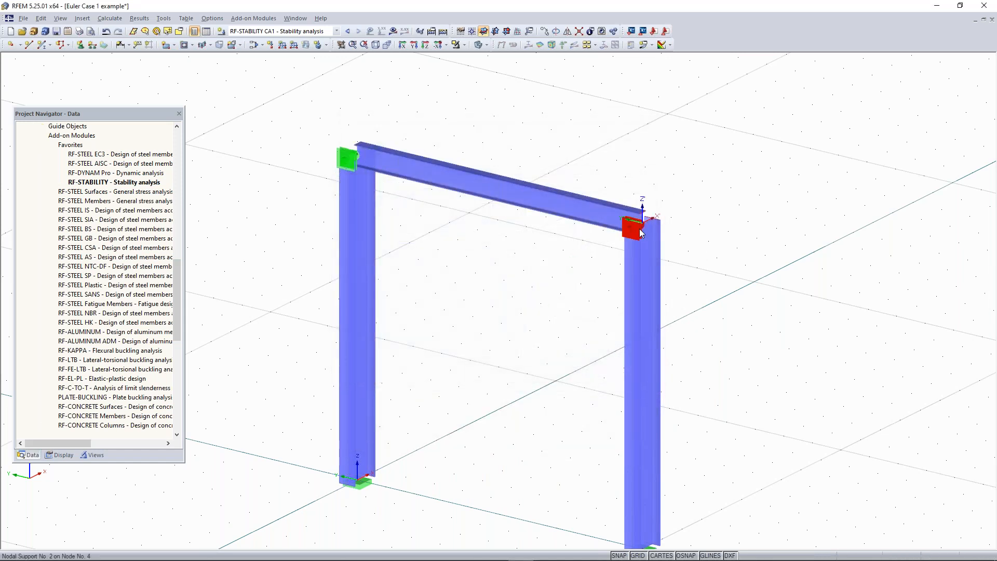
- Recalculate the RF-STABILITY CA1 stability analysis with the top supports and display its results
{"action": "middle_click_drag", "start_coordinate": [729, 245], "coordinate": [604, 239], "text": "ctrl"}
{"action": "right_click", "coordinate": [604, 238]}
{"action": "left_click", "coordinate": [542, 244]}
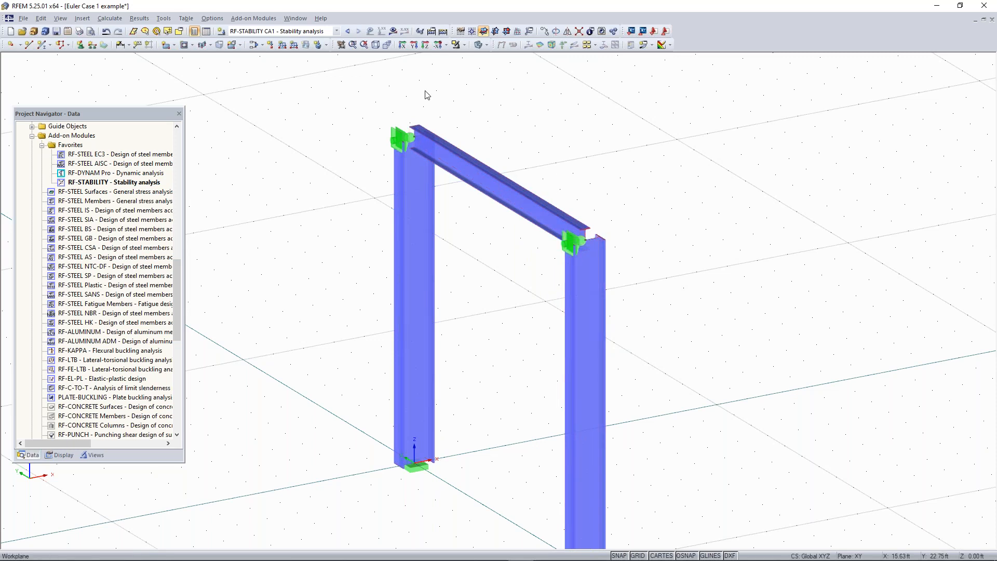
{"action": "left_click", "coordinate": [393, 32]}
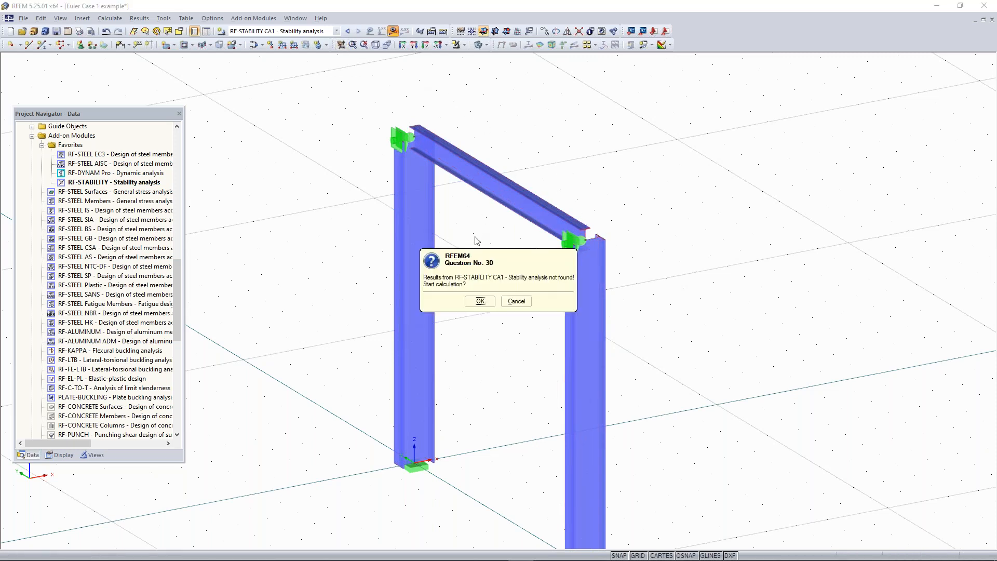
{"action": "left_click", "coordinate": [519, 303]}
{"action": "left_click", "coordinate": [443, 31]}
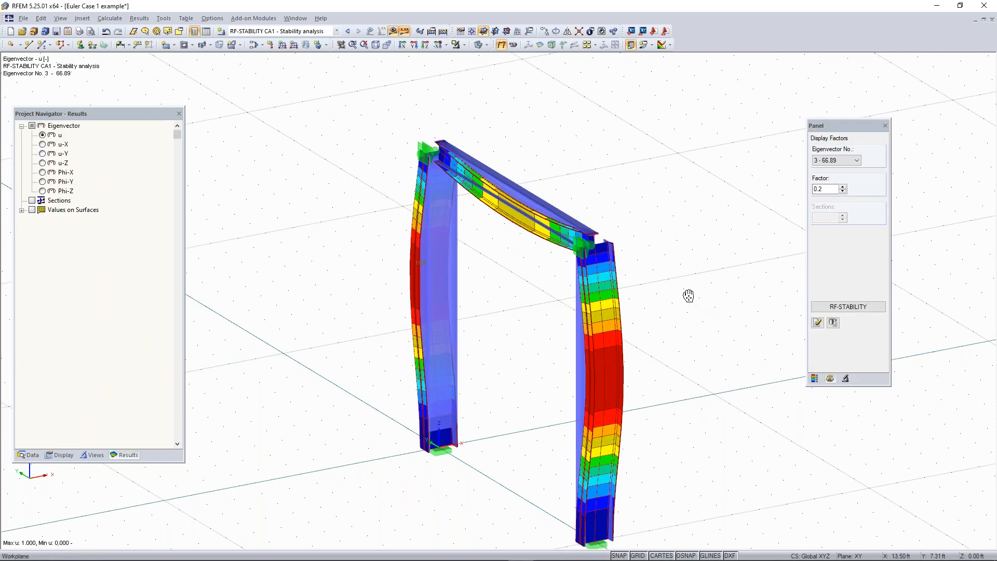
- Display buckling eigenvectors 1 to 4 in sequence, rotating the frame slightly to compare their shapes, and return to eigenvector 1
{"action": "left_click", "coordinate": [855, 161]}
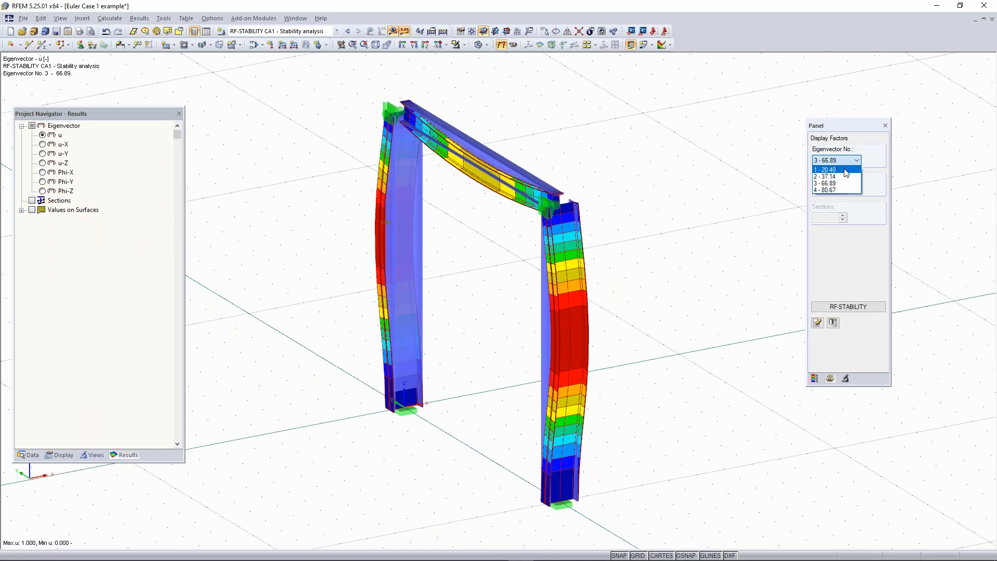
{"action": "left_click", "coordinate": [847, 169]}
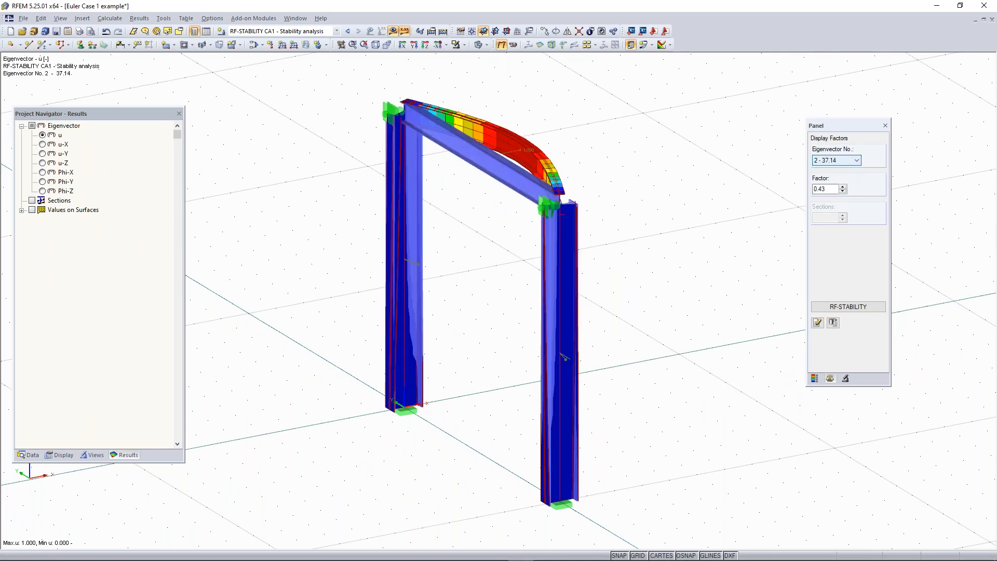
{"action": "mouse_move", "coordinate": [728, 250]}
{"action": "middle_mouse_down", "text": "ctrl"}
{"action": "mouse_move", "coordinate": [490, 229]}
{"action": "mouse_move", "coordinate": [726, 249]}
{"action": "middle_mouse_up", "text": "ctrl"}
{"action": "scroll", "coordinate": [861, 161], "scroll_direction": "down", "scroll_amount": 1}
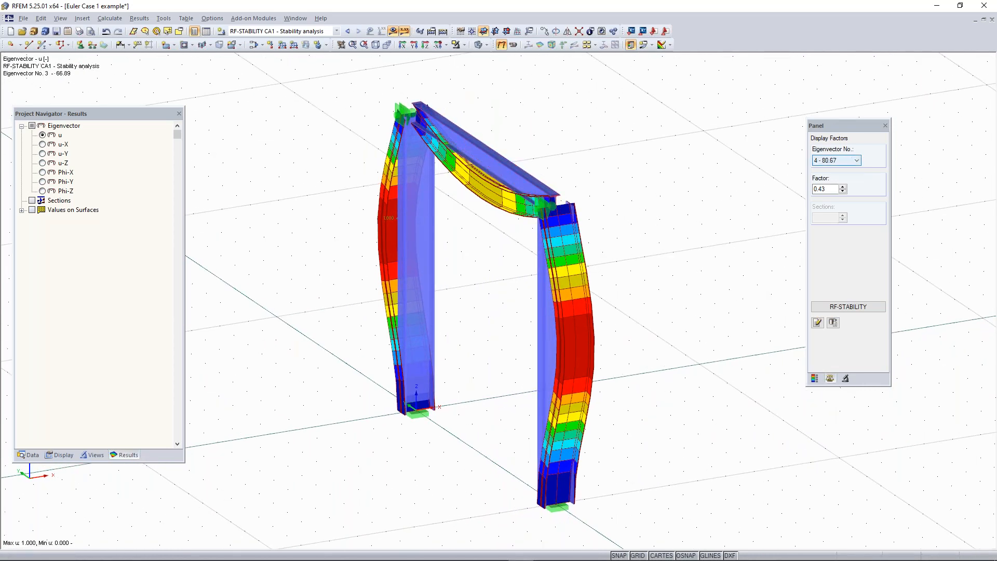
{"action": "scroll", "coordinate": [852, 161], "scroll_direction": "up", "scroll_amount": 3}
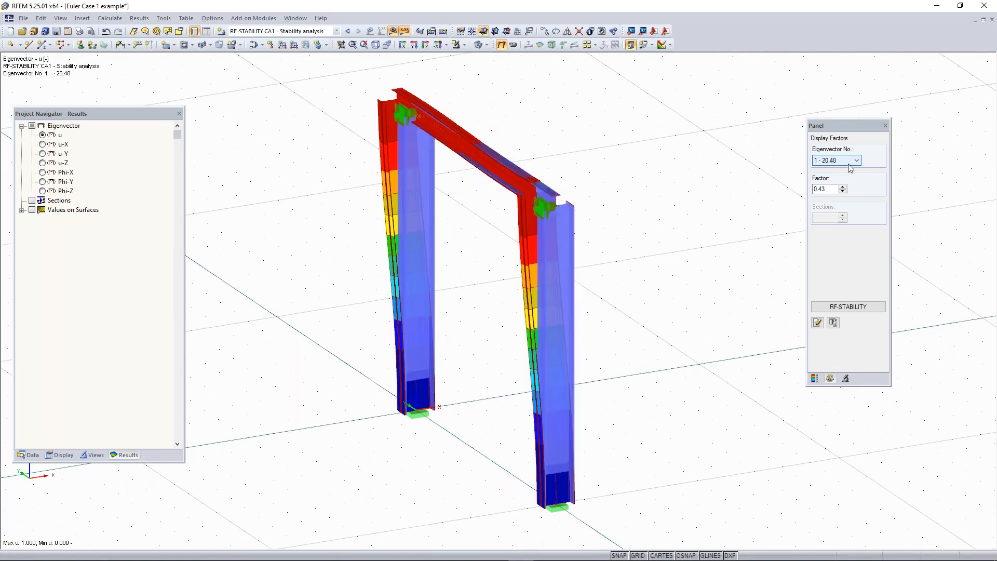
- Keep eigenvector 1 displayed and examine the frame's buckling shape from several oblique viewpoints
{"action": "left_click", "coordinate": [842, 161]}
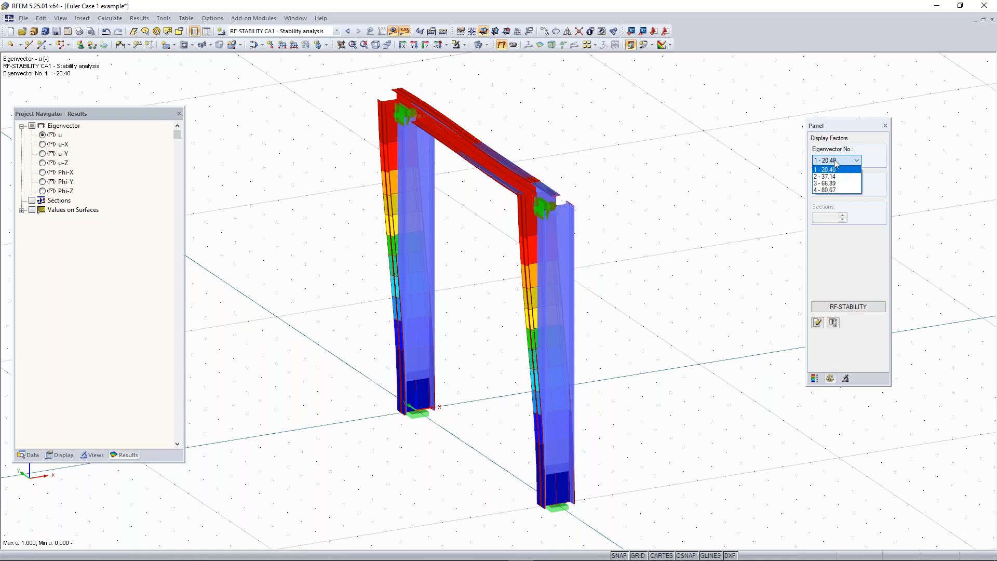
{"action": "left_click", "coordinate": [834, 169]}
{"action": "scroll", "coordinate": [613, 213], "scroll_direction": "down", "scroll_amount": 2}
{"action": "middle_click_drag", "start_coordinate": [638, 262], "coordinate": [635, 188]}
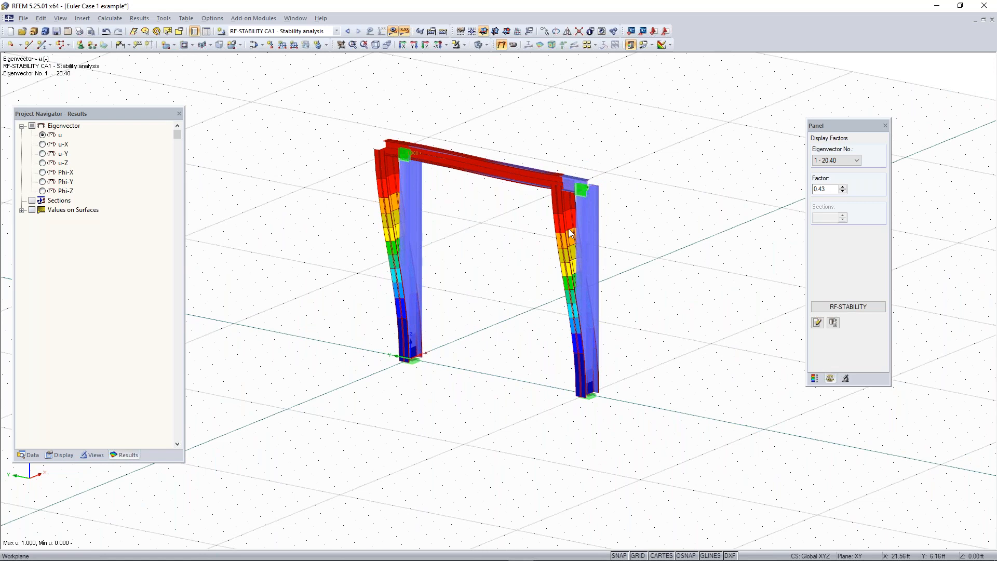
{"action": "scroll", "coordinate": [664, 219], "scroll_direction": "down", "scroll_amount": 1}
{"action": "middle_click_drag", "start_coordinate": [664, 219], "coordinate": [597, 235], "text": "ctrl"}
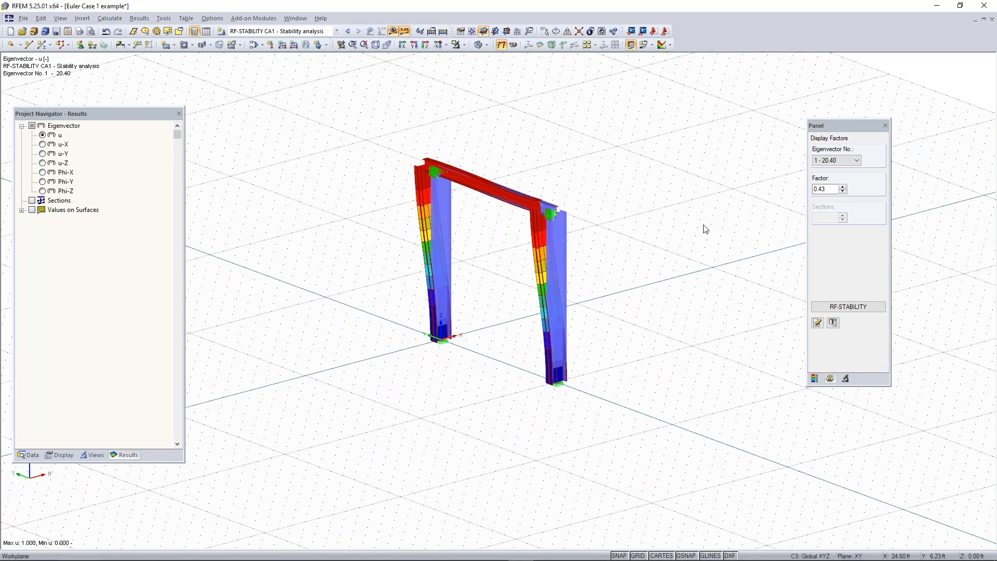
- Switch to the PowerPoint slide show and browse its slides to the "Any Questions" slide
{"action": "key", "text": "super"}
{"action": "mouse_move", "coordinate": [470, 546]}
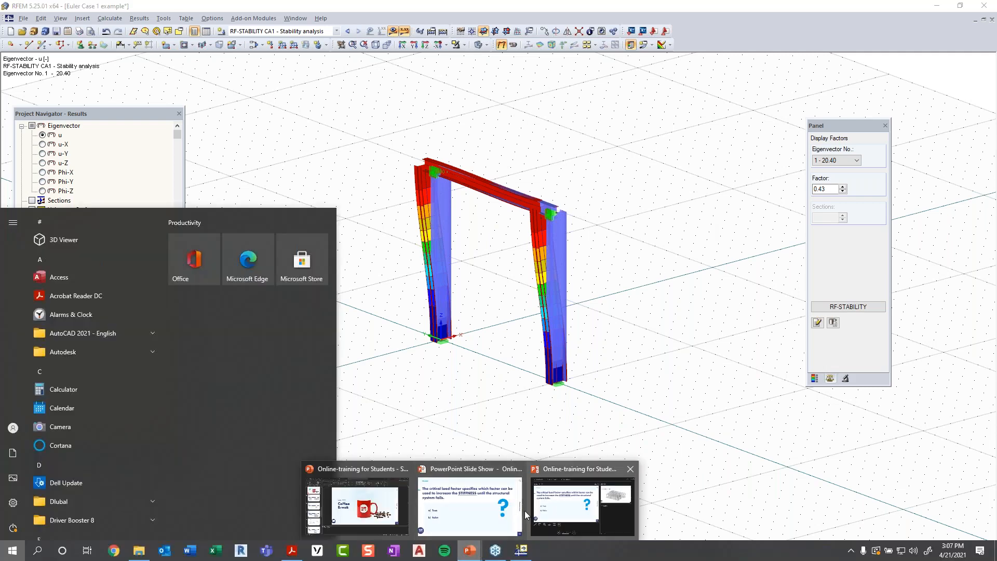
{"action": "left_click", "coordinate": [502, 514]}
{"action": "left_click", "coordinate": [722, 330]}
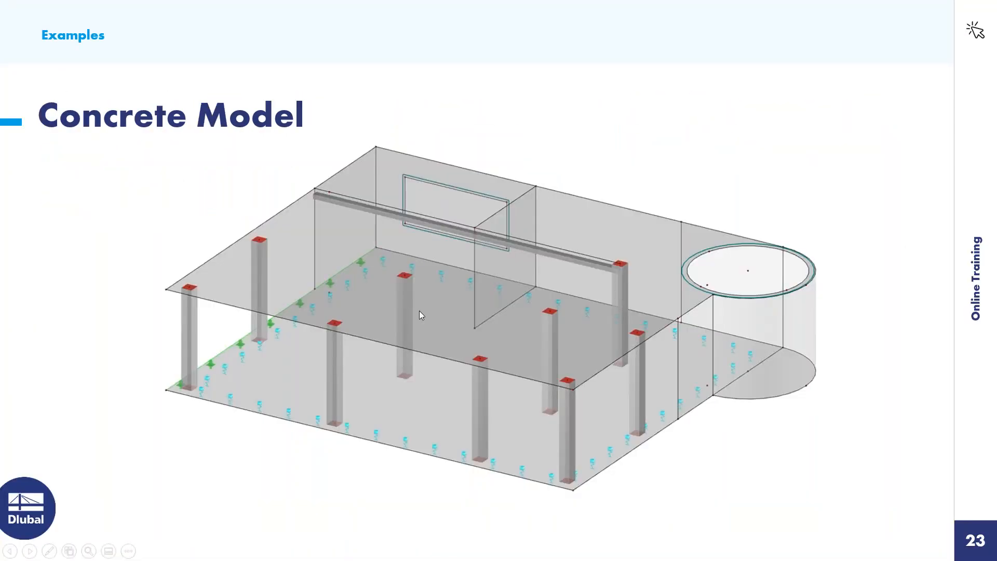
{"action": "key", "text": "Left"}
{"action": "key", "text": "Left"}
{"action": "key", "text": "Left"}
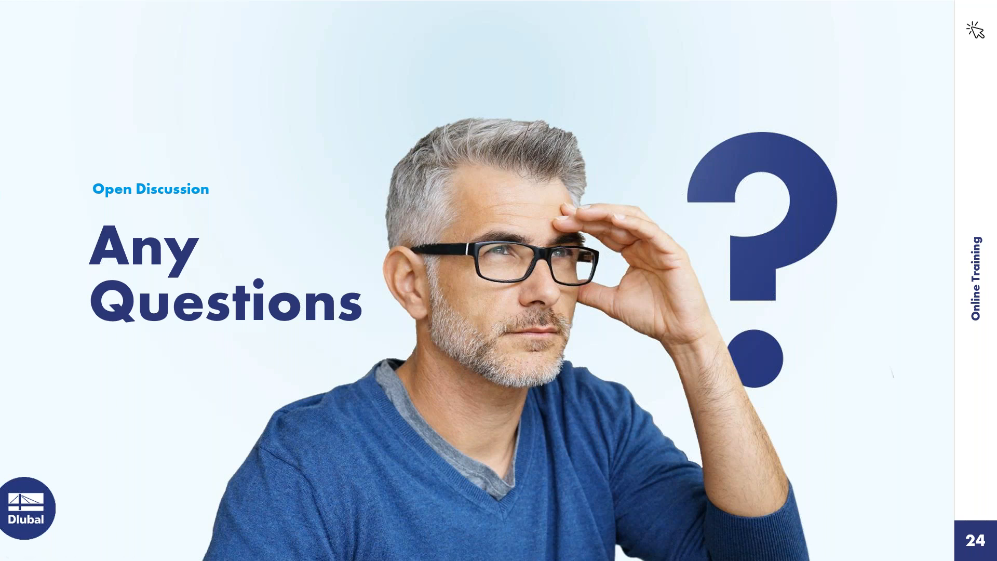
- Switch back from the slide show to RFEM and view the frame's eigenvector 1 from a slightly rotated angle
{"action": "right_click", "coordinate": [620, 247]}
{"action": "left_click", "coordinate": [575, 410]}
{"action": "key", "text": "super"}
{"action": "left_click", "coordinate": [523, 553]}
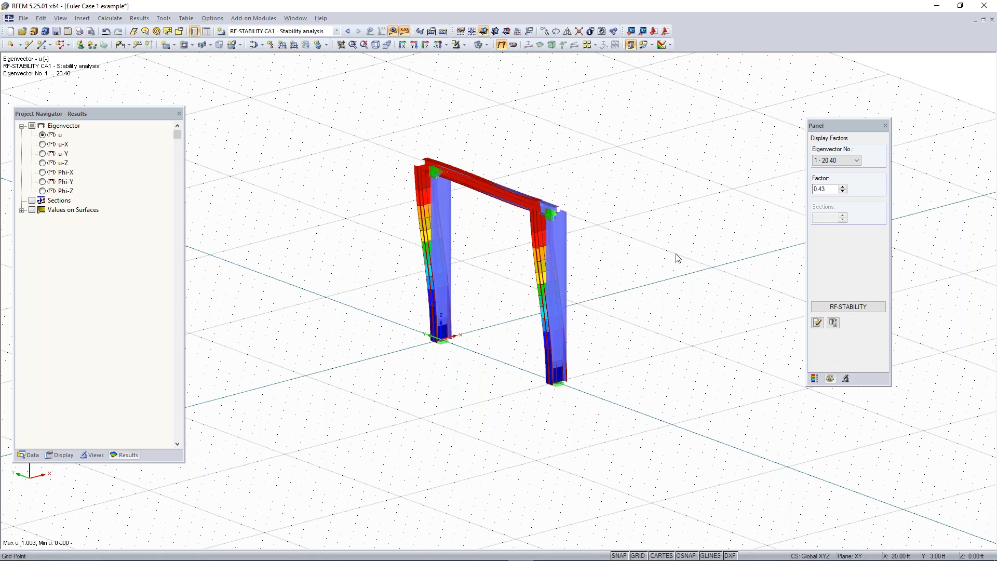
{"action": "mouse_move", "coordinate": [616, 354]}
{"action": "middle_mouse_down"}
{"action": "mouse_move", "coordinate": [581, 382]}
{"action": "mouse_move", "coordinate": [632, 354]}
{"action": "middle_mouse_up"}
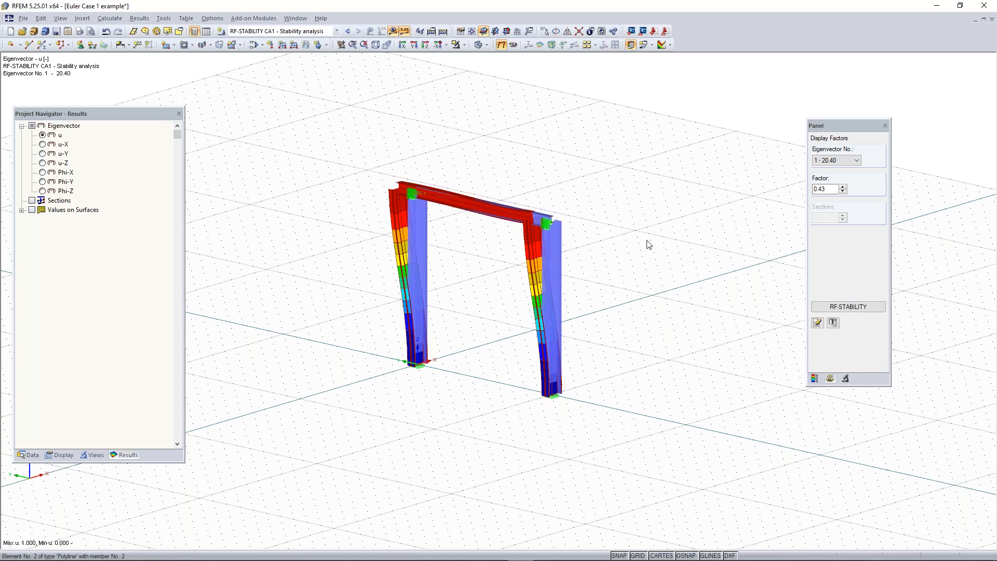
- Display the frame in wireframe and hide the stability analysis results
{"action": "left_click", "coordinate": [479, 45]}
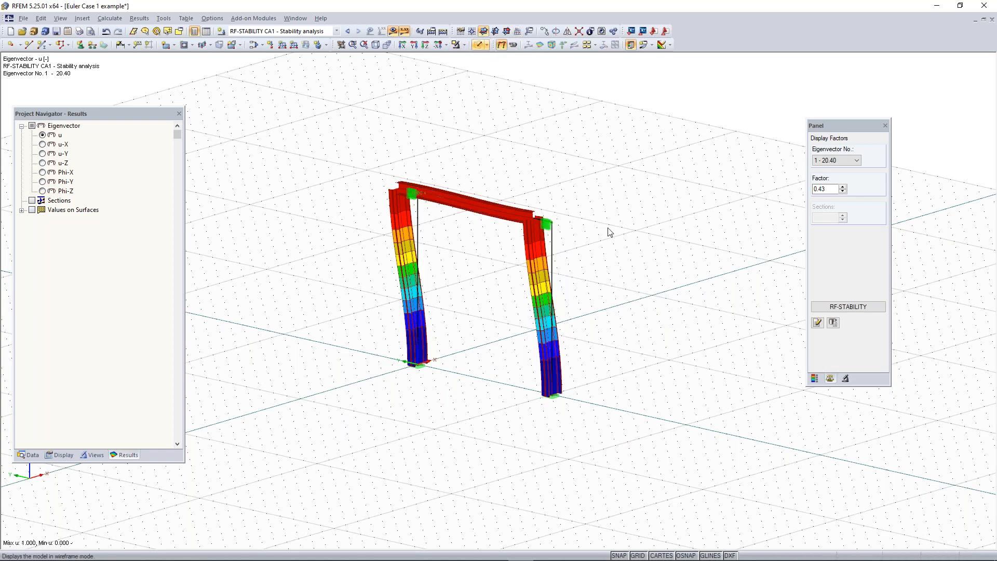
{"action": "left_click", "coordinate": [393, 30]}
{"action": "scroll", "coordinate": [564, 286], "scroll_direction": "up", "scroll_amount": 4}
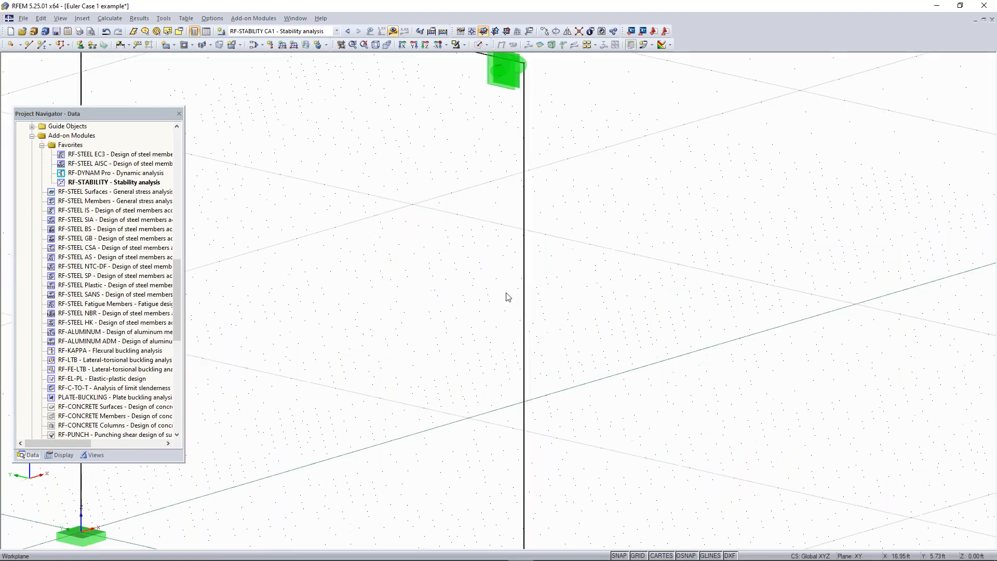
{"action": "scroll", "coordinate": [545, 274], "scroll_direction": "down", "scroll_amount": 4}
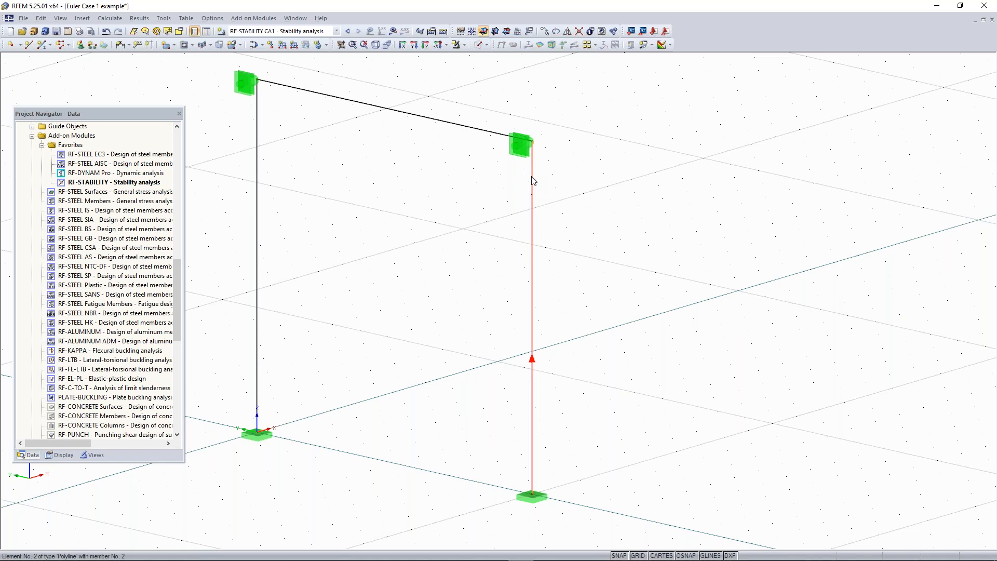
{"action": "scroll", "coordinate": [569, 274], "scroll_direction": "down", "scroll_amount": 2}
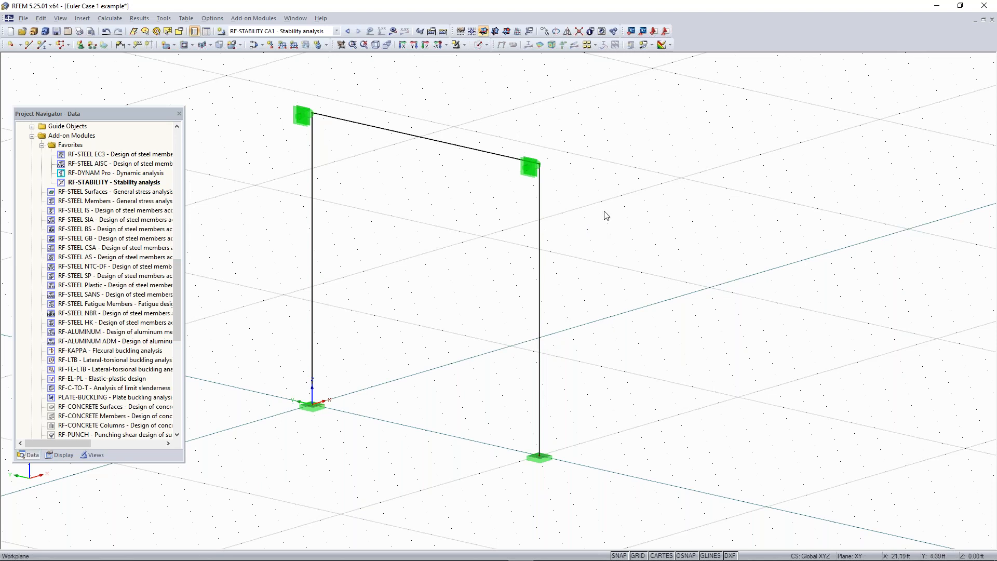
{"action": "scroll", "coordinate": [553, 237], "scroll_direction": "down", "scroll_amount": 1}
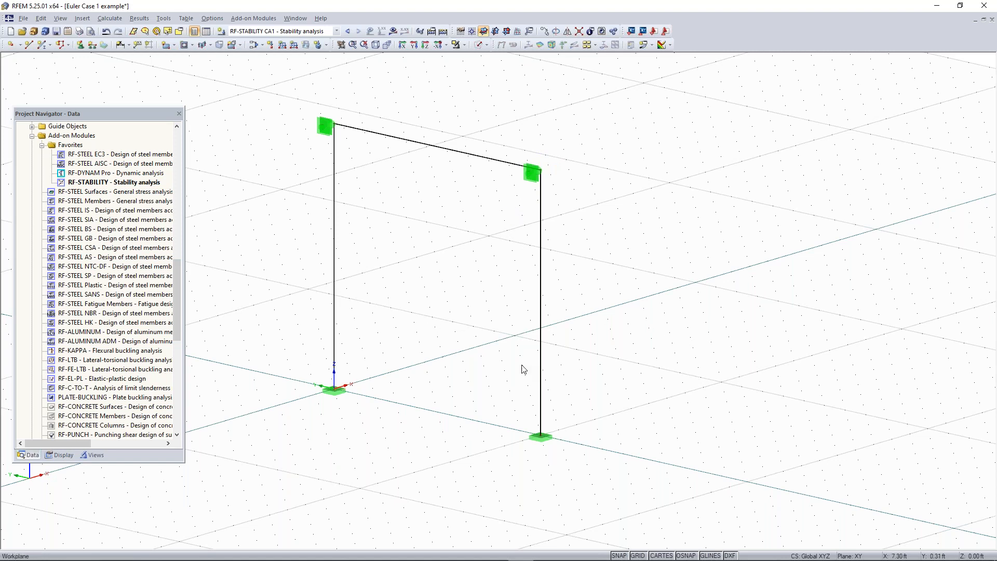
{"action": "scroll", "coordinate": [559, 304], "scroll_direction": "down", "scroll_amount": 1}
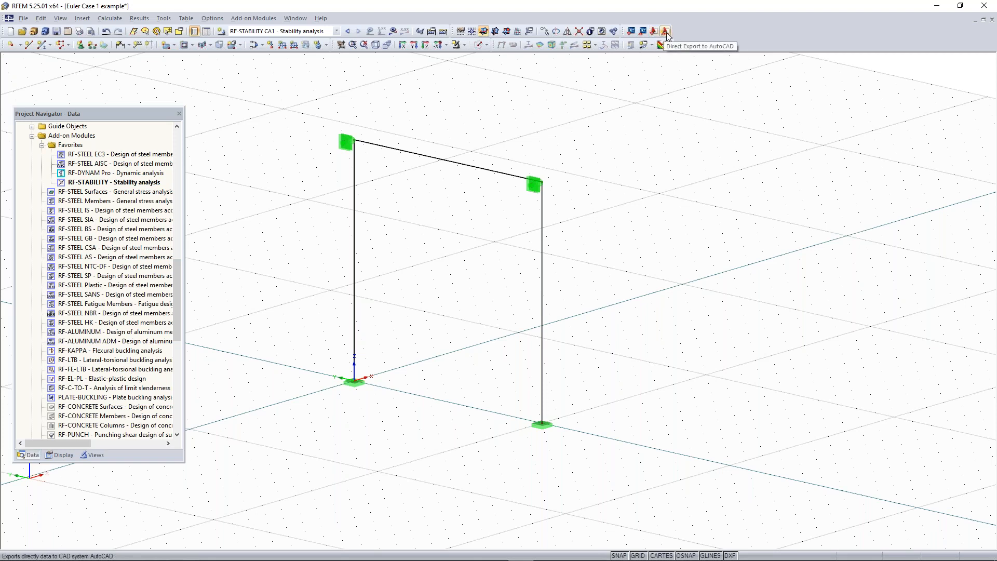
- Examine the file formats and direct interfaces available for importing a model, and leave without importing
{"action": "left_click", "coordinate": [24, 18]}
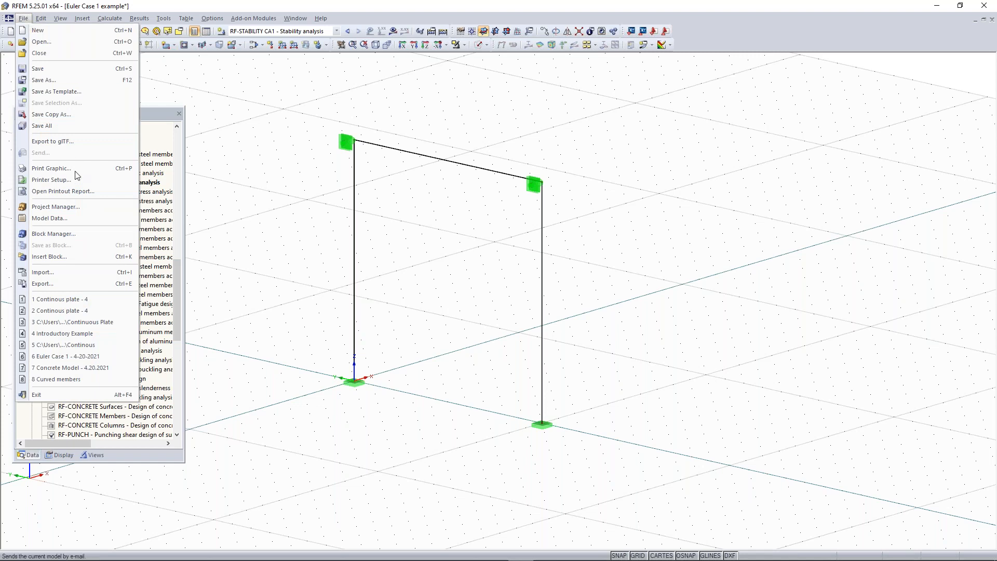
{"action": "left_click", "coordinate": [58, 273]}
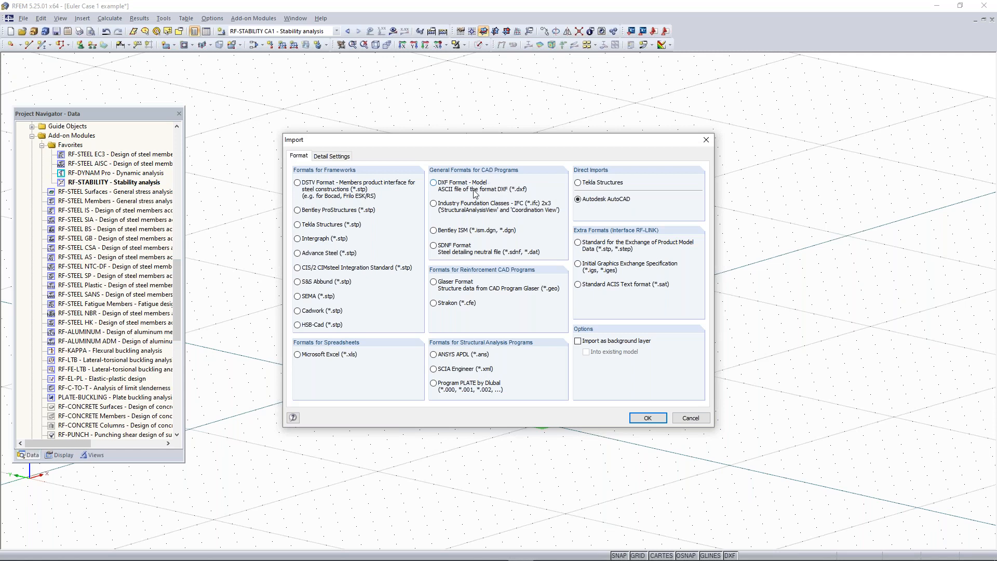
{"action": "left_click", "coordinate": [709, 145]}
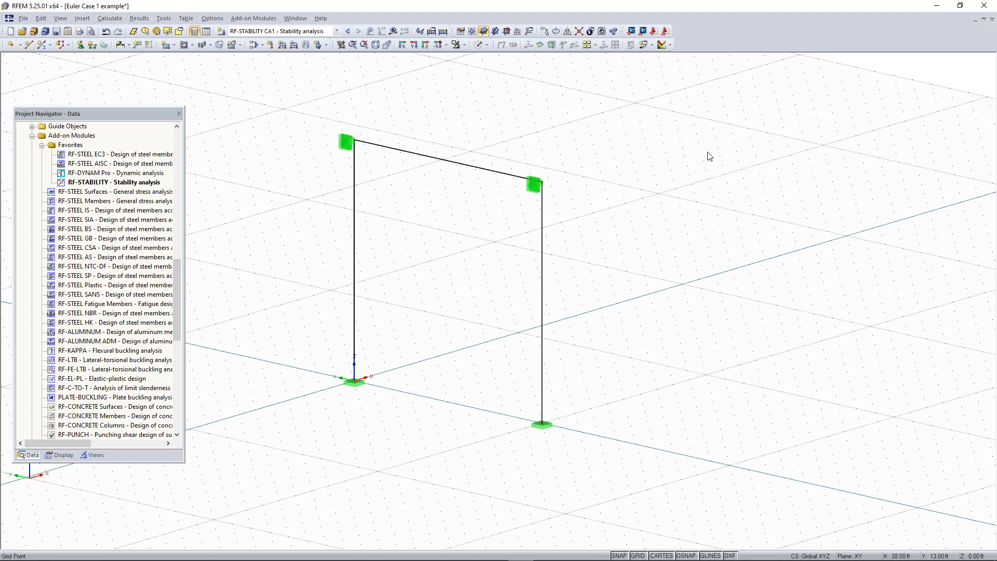
- Try the Cable member type on the frame's horizontal beam and discard the edit
{"action": "scroll", "coordinate": [469, 165], "scroll_direction": "down", "scroll_amount": 1}
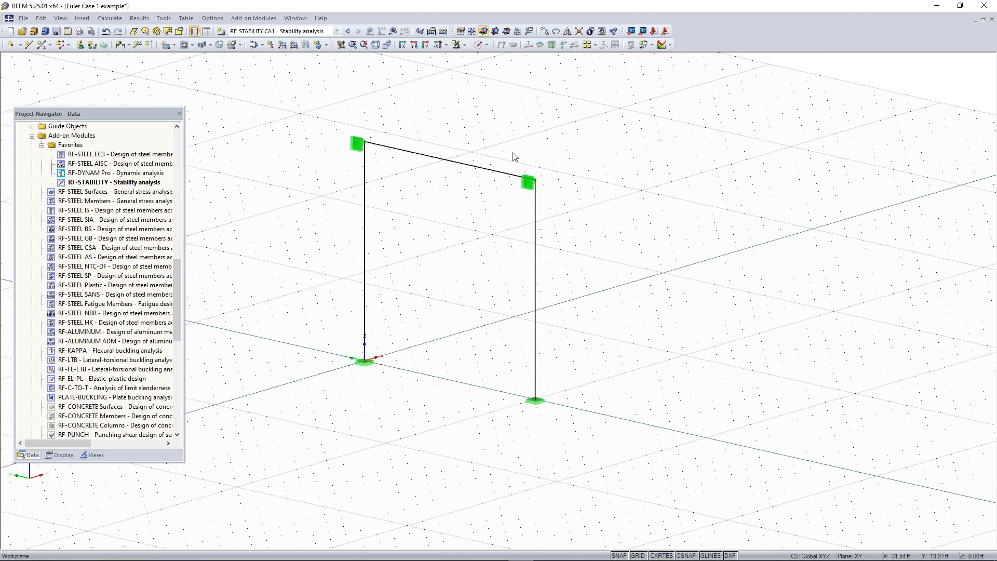
{"action": "middle_click_drag", "start_coordinate": [500, 156], "coordinate": [475, 169], "text": "ctrl"}
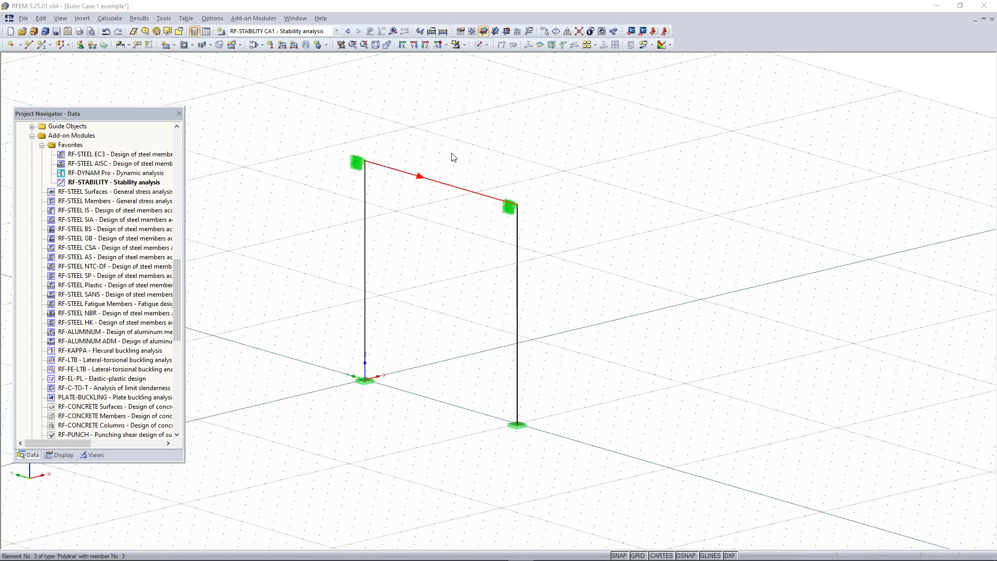
{"action": "double_click", "coordinate": [451, 192]}
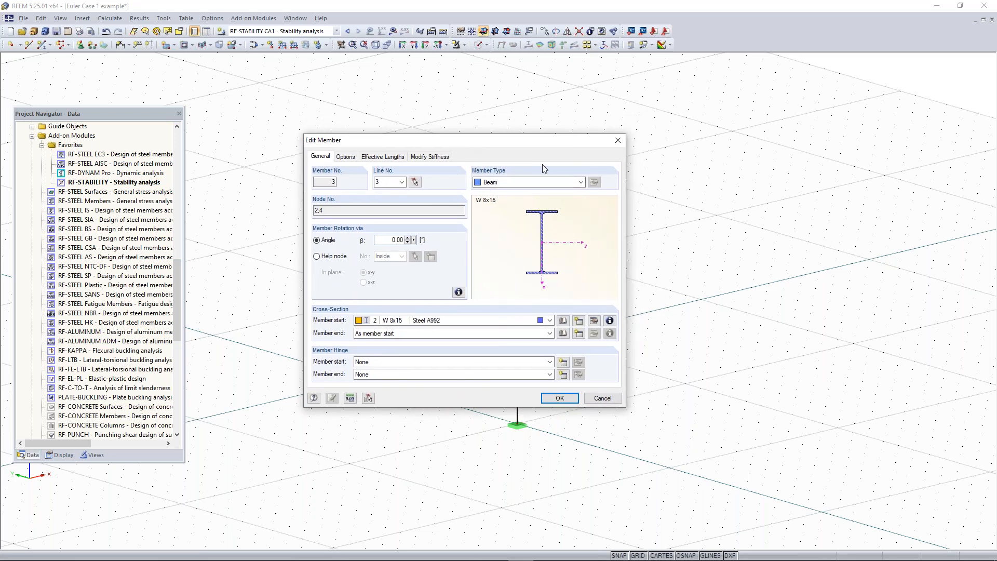
{"action": "left_click", "coordinate": [538, 186]}
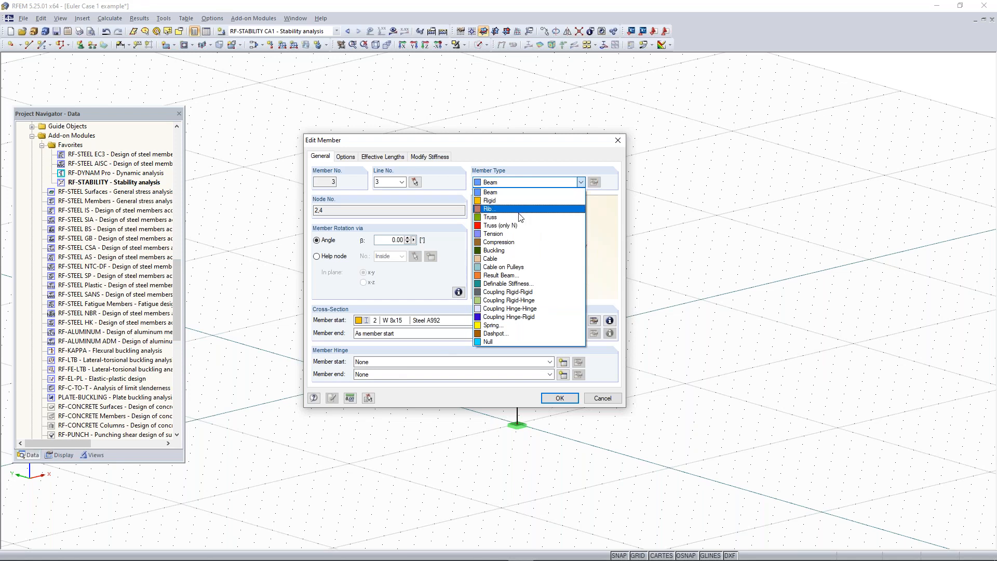
{"action": "left_click", "coordinate": [512, 258]}
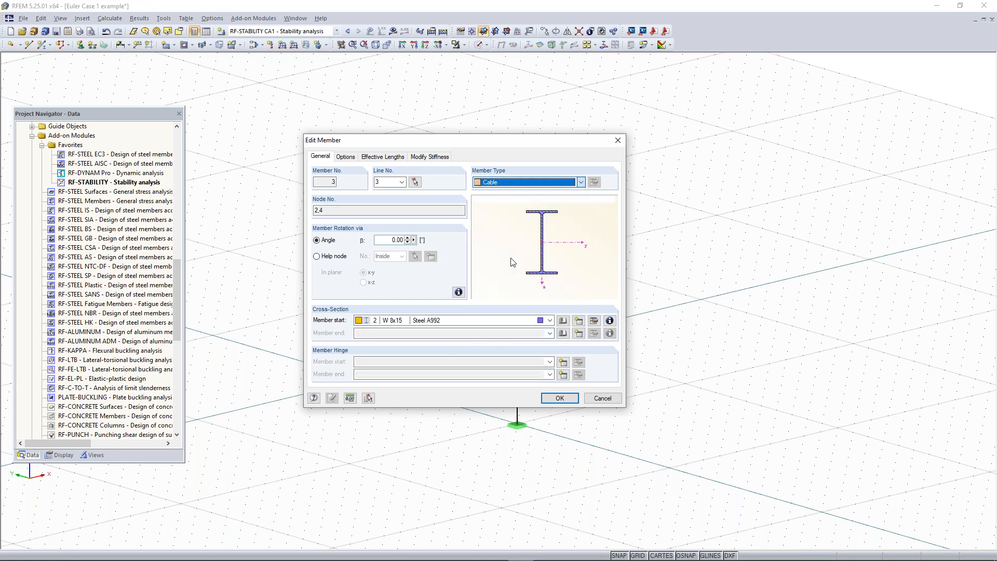
{"action": "left_click", "coordinate": [510, 185]}
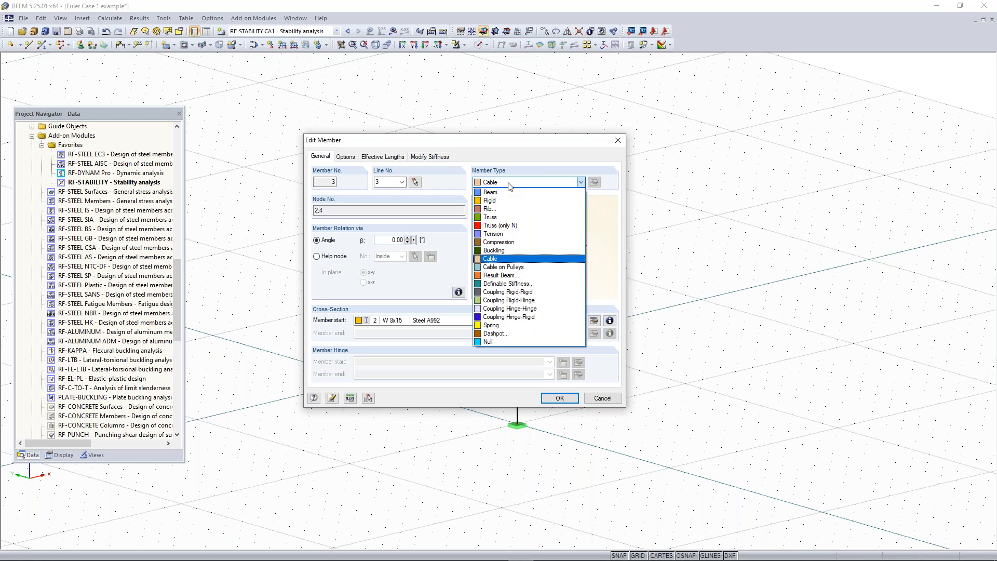
{"action": "left_click", "coordinate": [496, 259]}
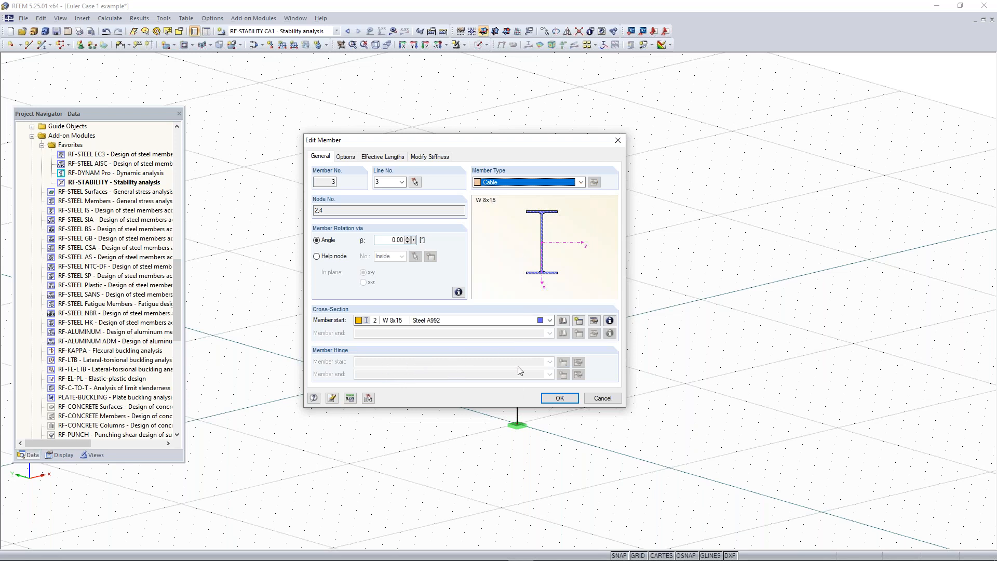
{"action": "left_click", "coordinate": [580, 183]}
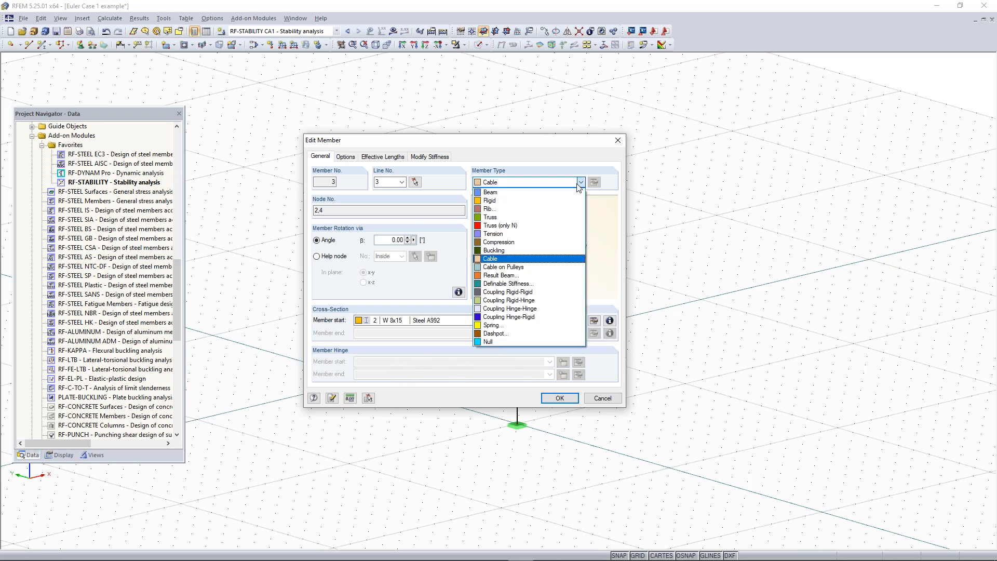
{"action": "left_click", "coordinate": [566, 183]}
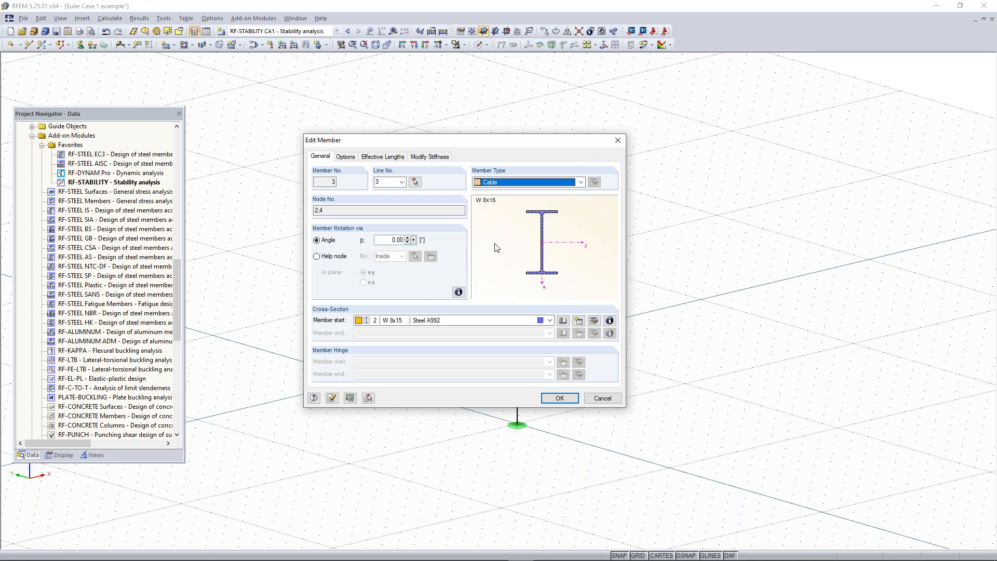
{"action": "left_click", "coordinate": [618, 141]}
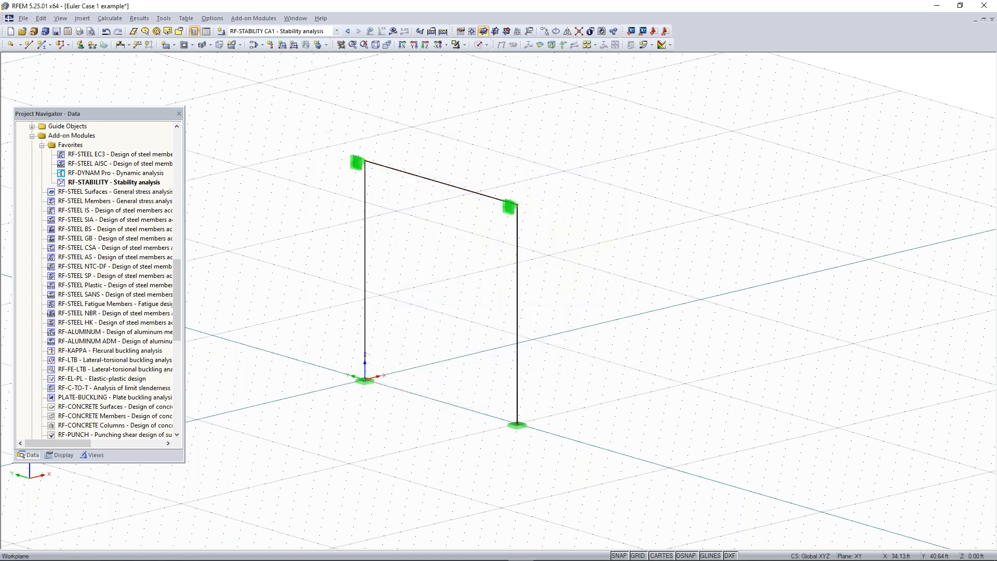
- Examine the method of analysis options in the calculation parameters of a trial load case named Test, and discard it
{"action": "left_click", "coordinate": [254, 46]}
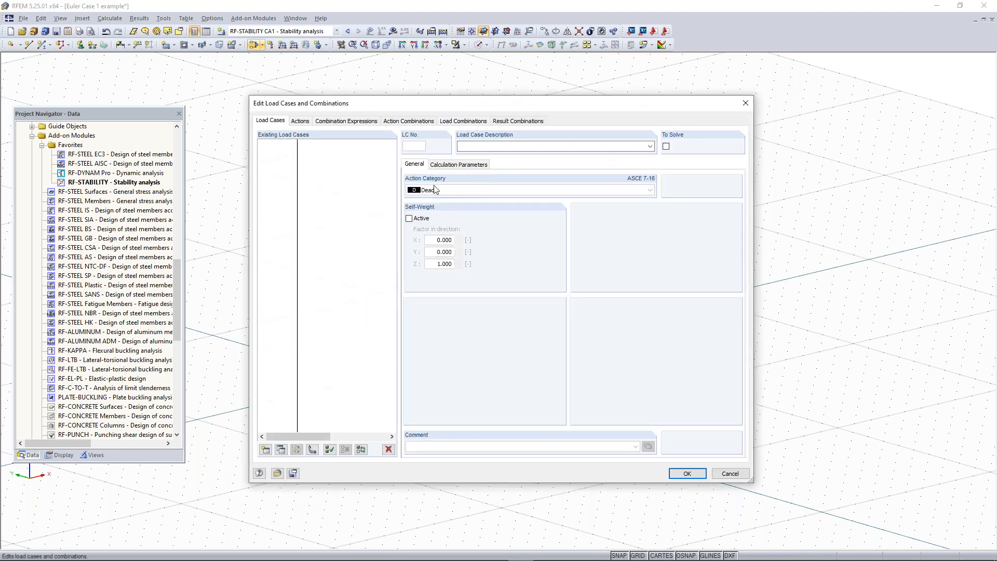
{"action": "left_click", "coordinate": [454, 165]}
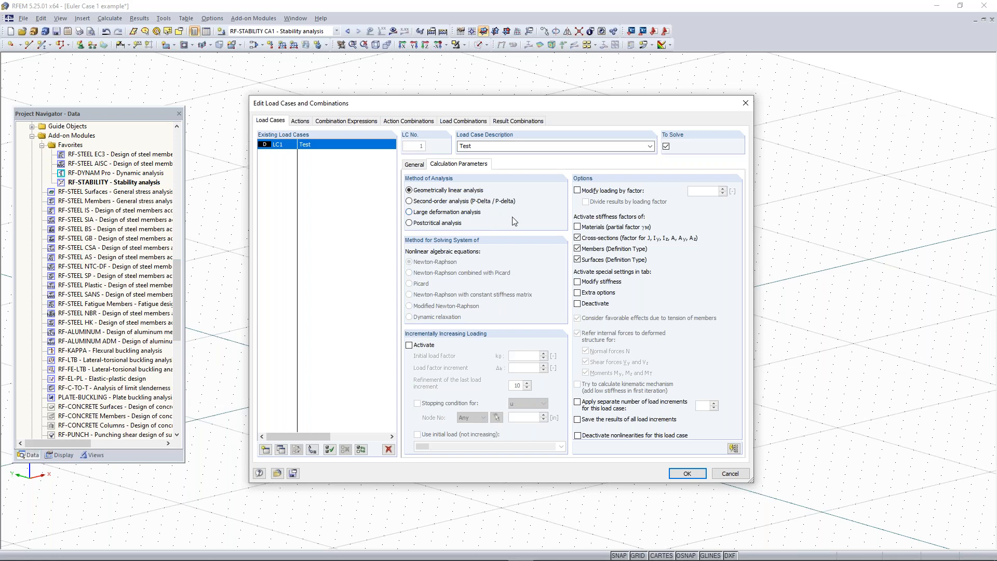
{"action": "left_click", "coordinate": [746, 104]}
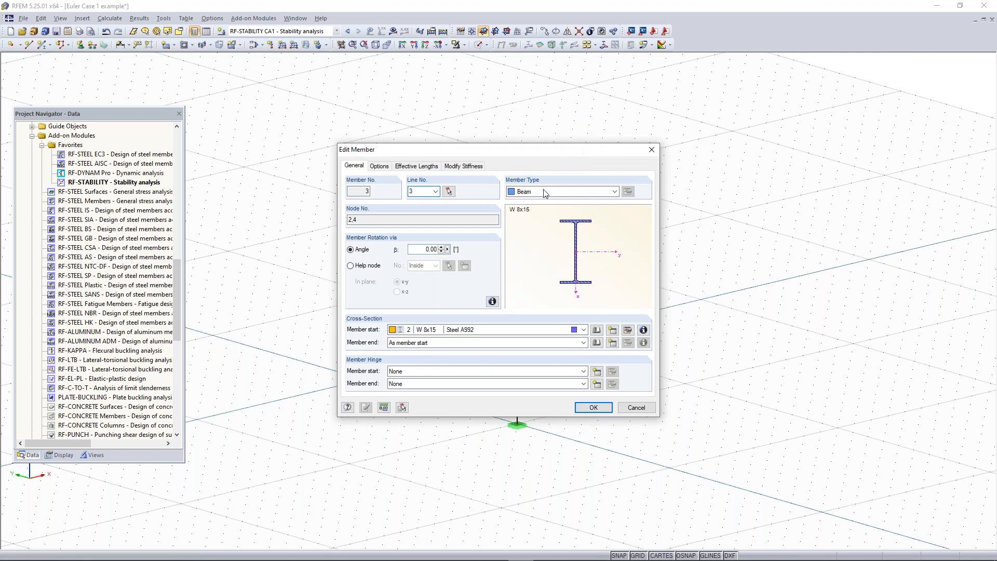
- Check the horizontal beam's member type options, close its settings without changes and clear the selection
{"action": "left_click", "coordinate": [553, 192]}
{"action": "left_click", "coordinate": [540, 200]}
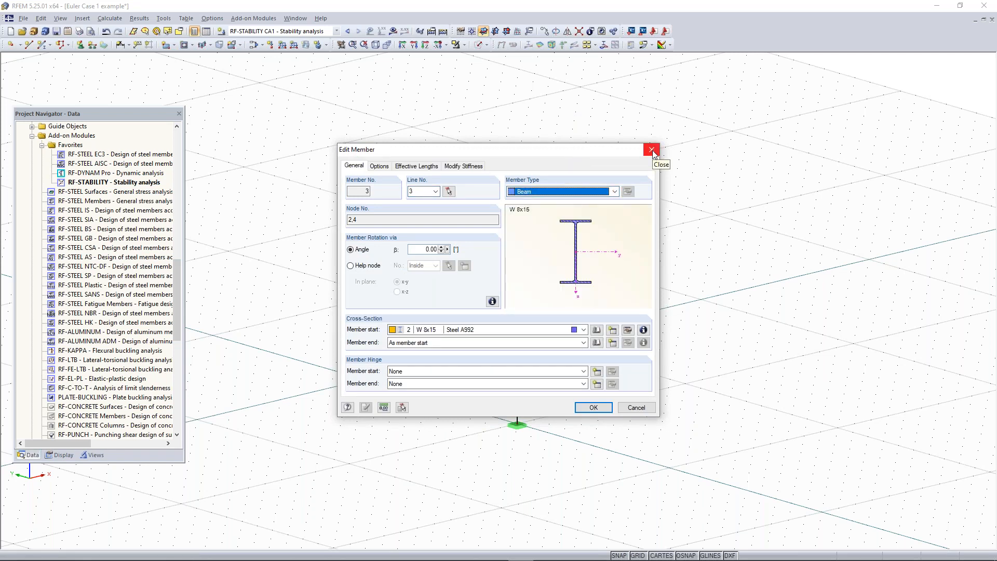
{"action": "left_click", "coordinate": [653, 150]}
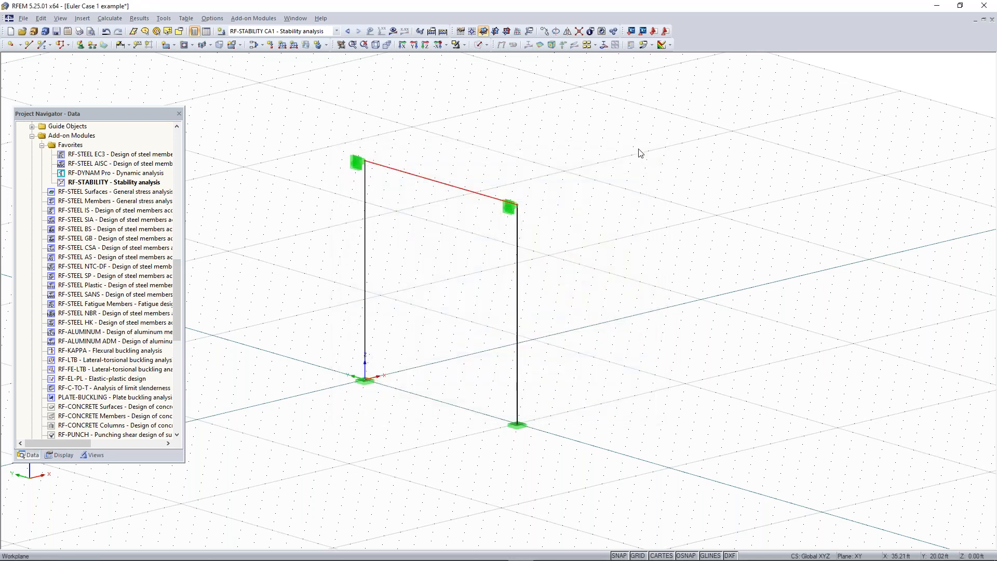
{"action": "left_click", "coordinate": [473, 217]}
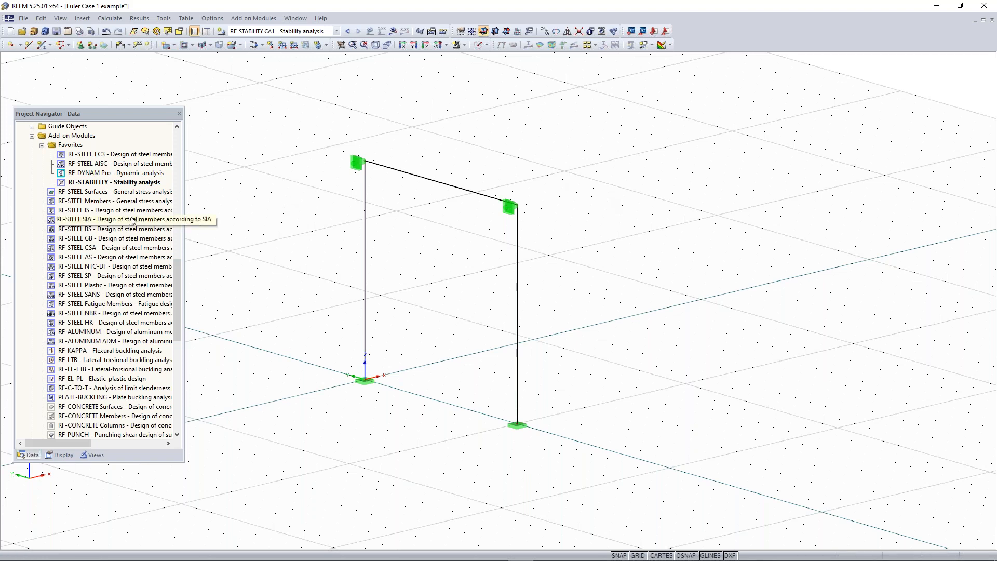
- Browse the project's add-on modules and display the frame members as solid cross-sections
{"action": "left_click_drag", "start_coordinate": [179, 277], "coordinate": [179, 248]}
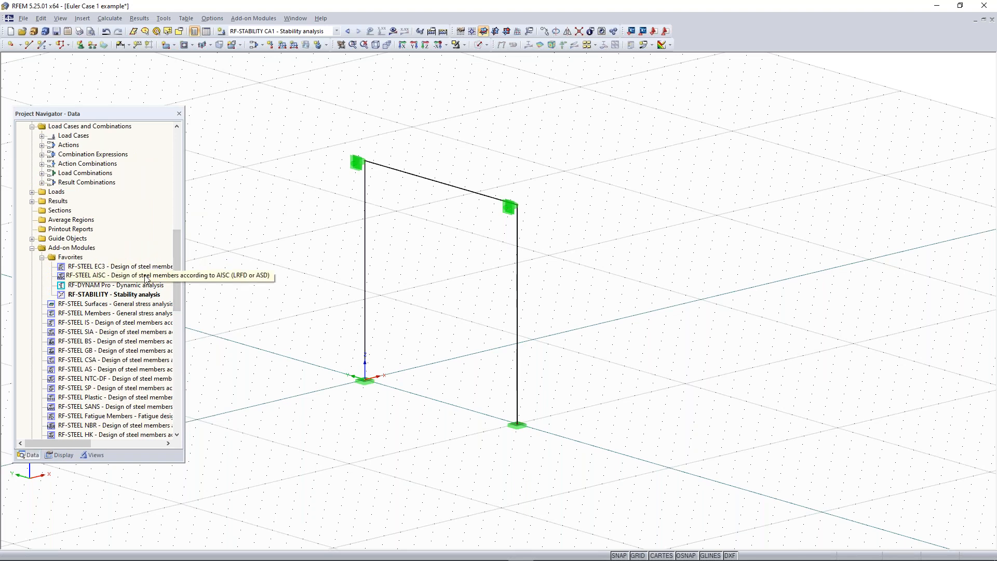
{"action": "scroll", "coordinate": [141, 283], "scroll_direction": "down", "scroll_amount": 5}
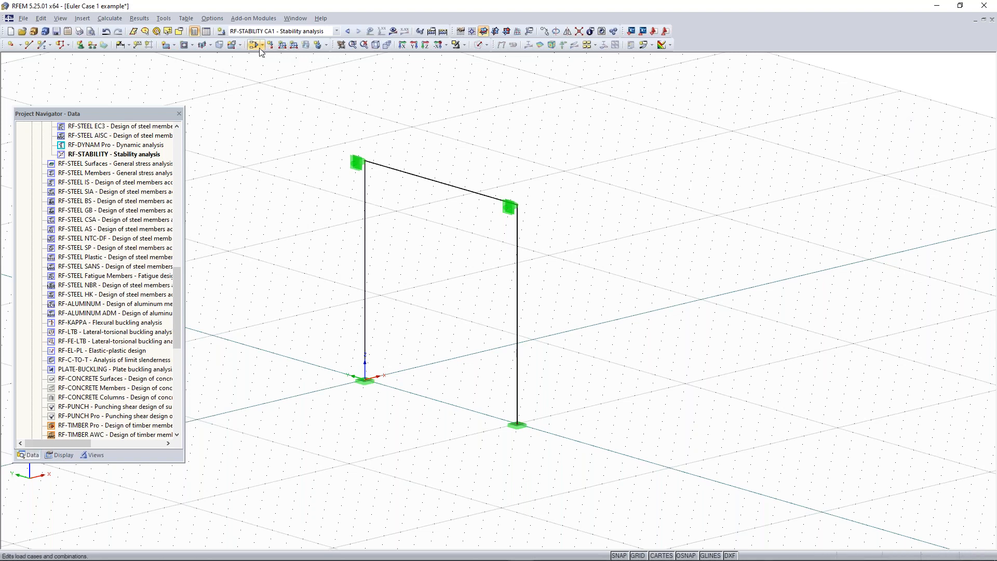
{"action": "left_click", "coordinate": [483, 45]}
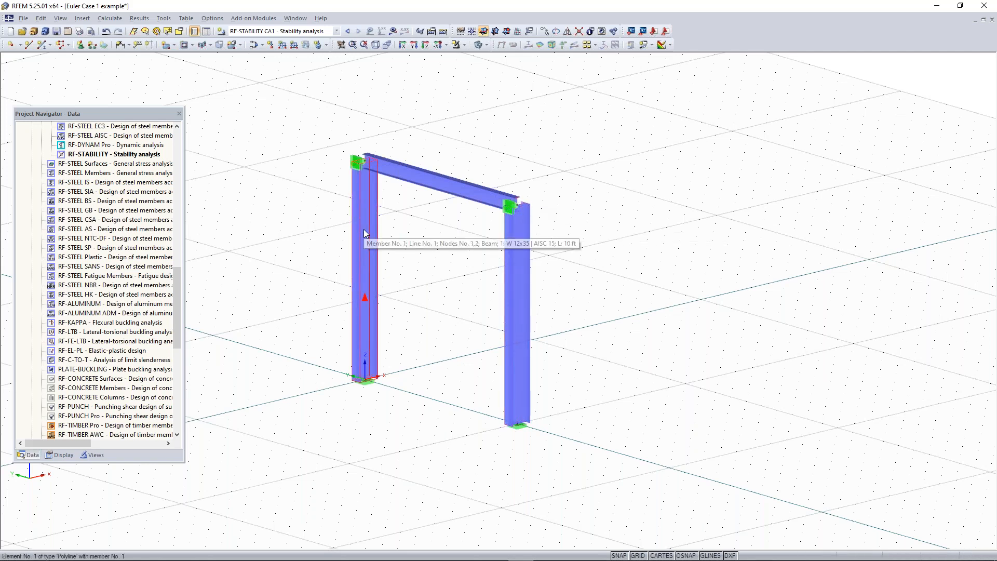
{"action": "middle_click_drag", "start_coordinate": [585, 187], "coordinate": [561, 223], "text": "ctrl"}
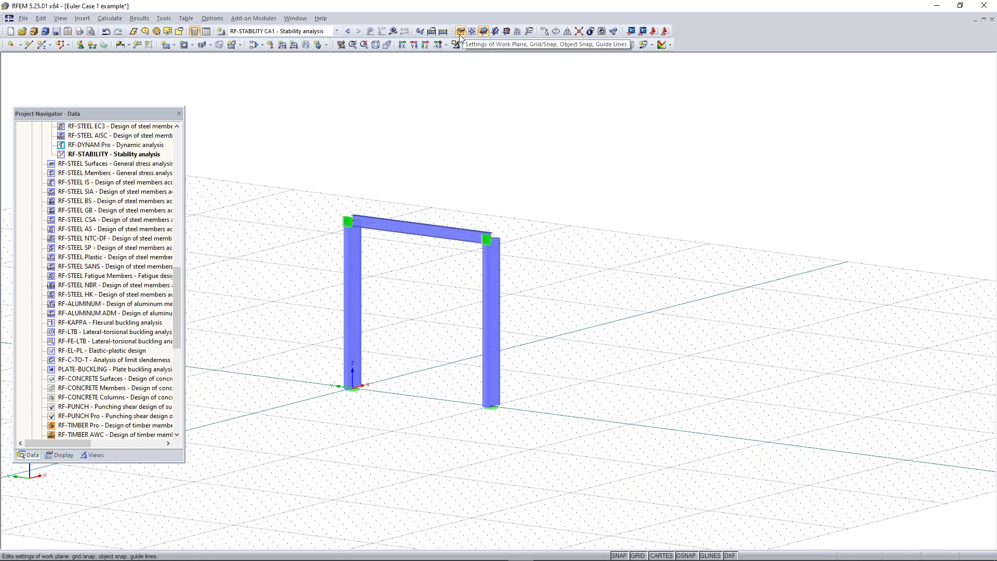
{"action": "scroll", "coordinate": [83, 228], "scroll_direction": "up", "scroll_amount": 4}
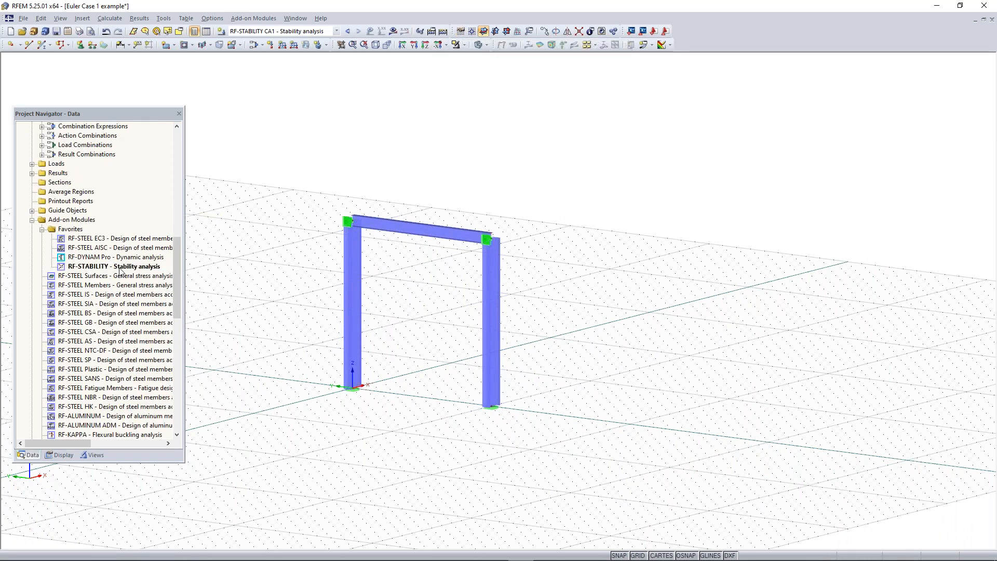
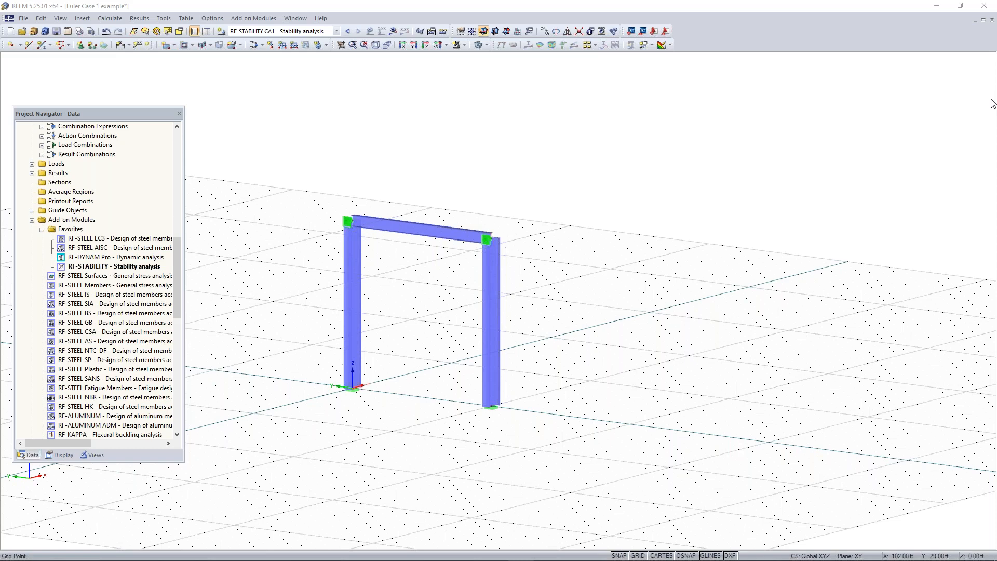
{"action": "key", "text": "alt+Tab"}
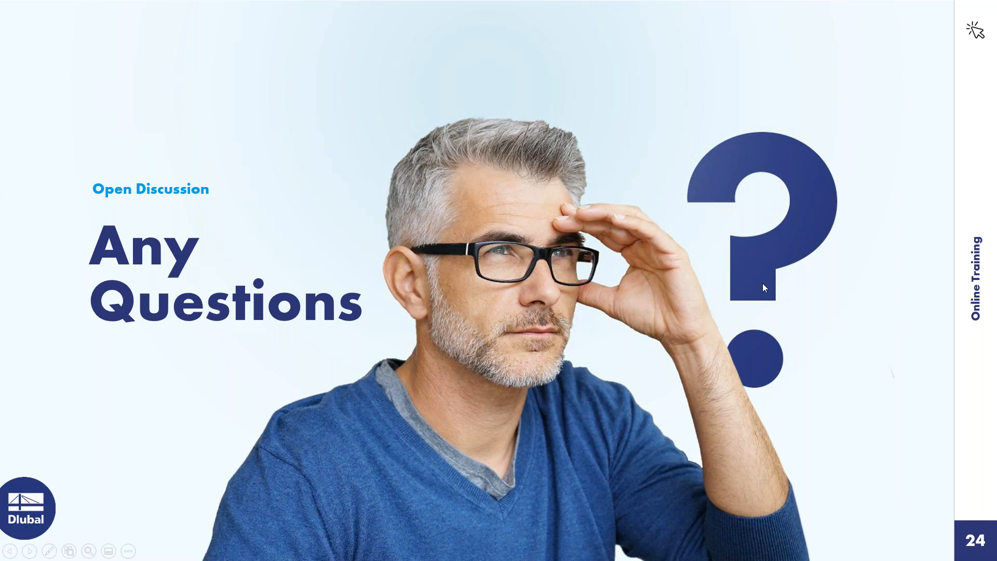
{"action": "left_click", "coordinate": [790, 297]}
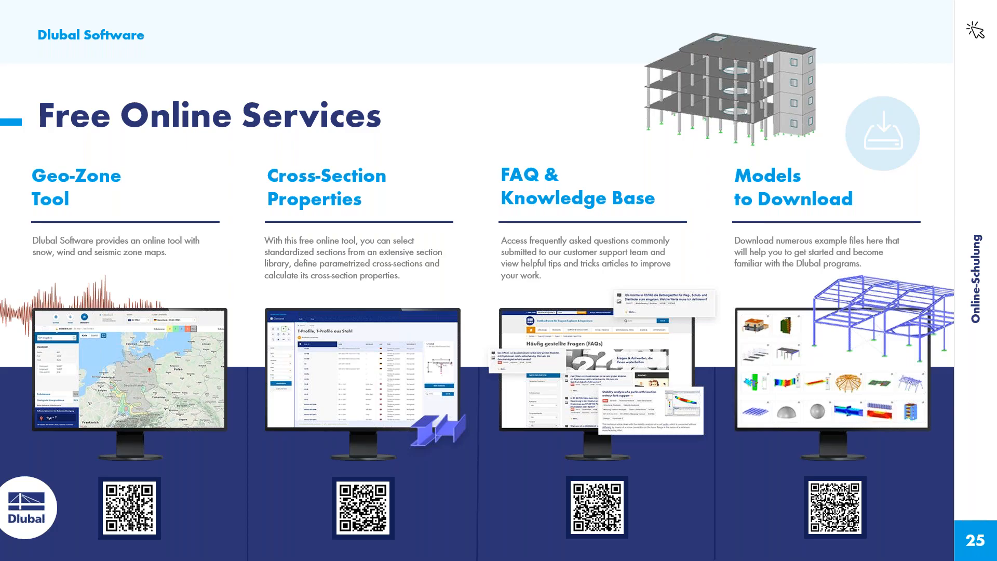
{"action": "key", "text": "Left"}
{"action": "key", "text": "Left"}
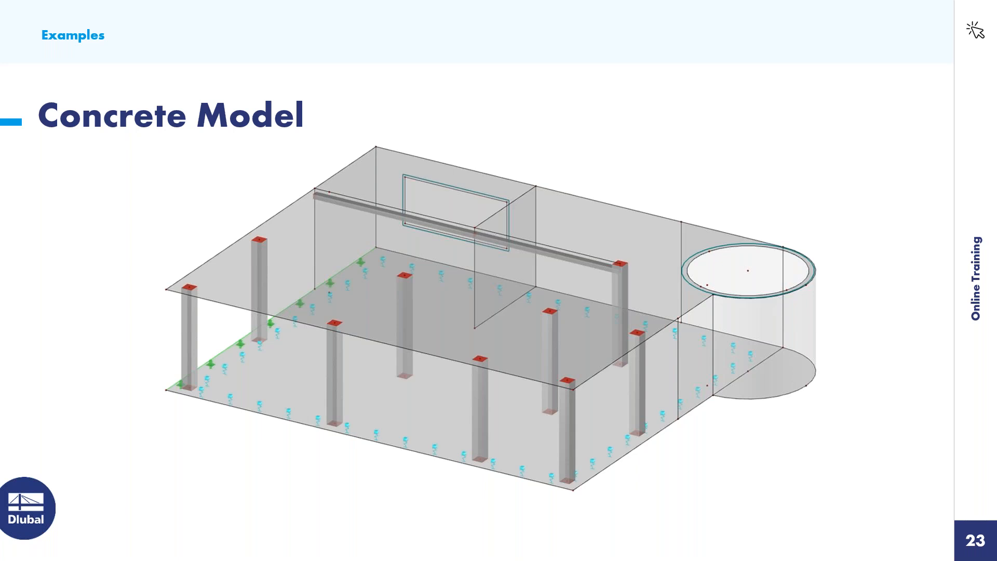
{"action": "key", "text": "super"}
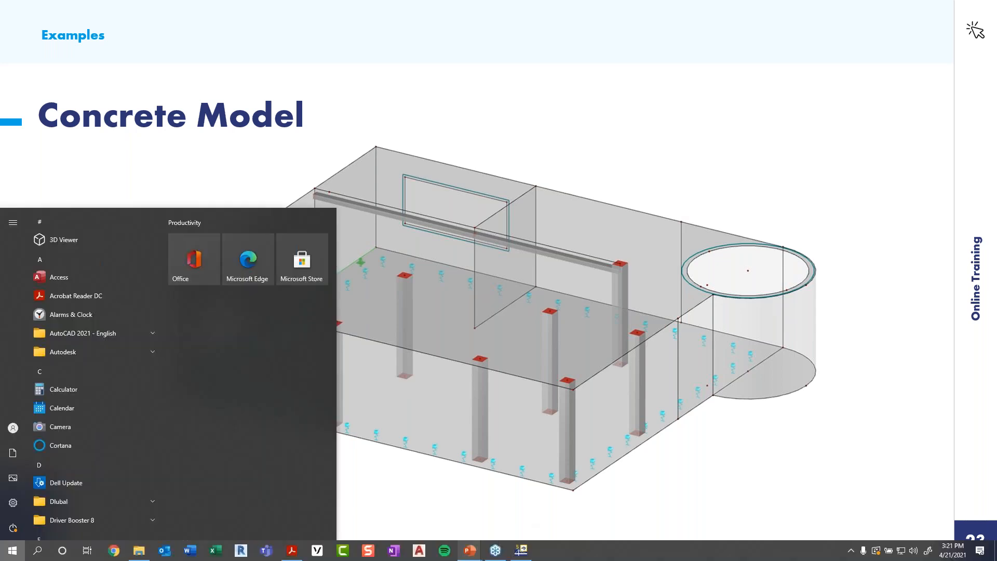
- Switch to RFEM, create a new 3D model named Concrete Model - Example, and return to it from the reference slide
{"action": "left_click", "coordinate": [521, 550]}
{"action": "middle_click_drag", "start_coordinate": [573, 285], "coordinate": [597, 299]}
{"action": "scroll", "coordinate": [626, 290], "scroll_direction": "down", "scroll_amount": 1}
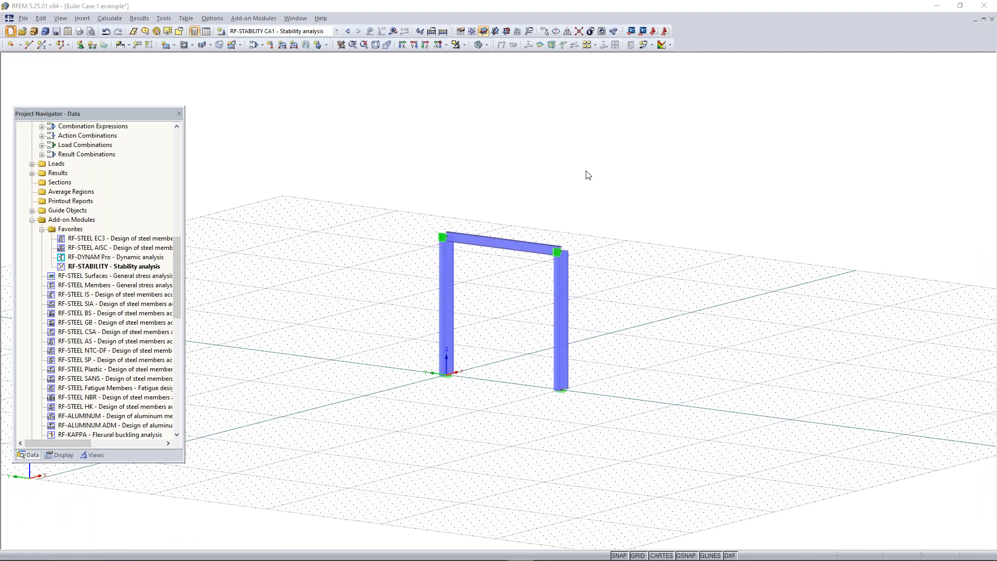
{"action": "key", "text": "ctrl+n"}
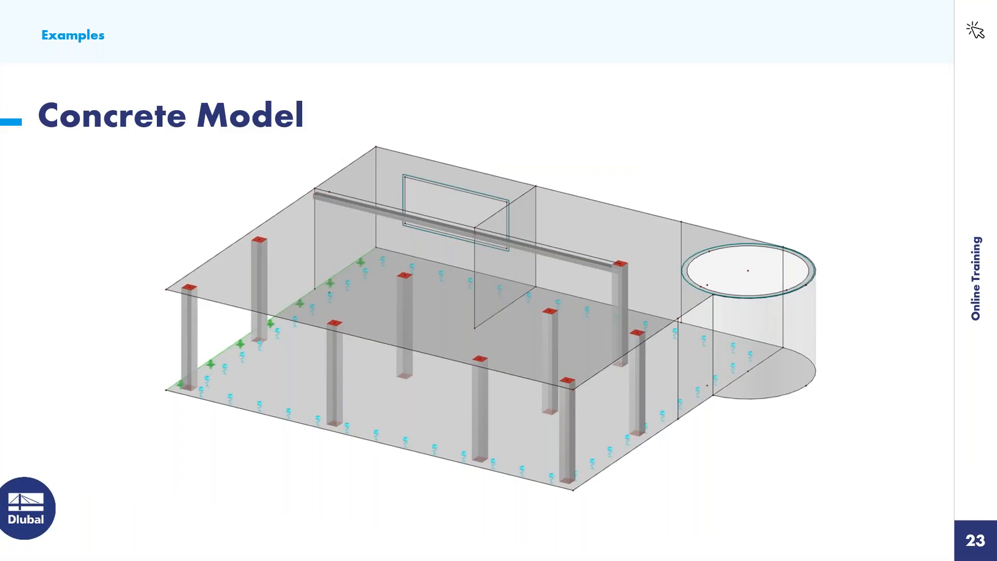
{"action": "key", "text": "alt+Tab"}
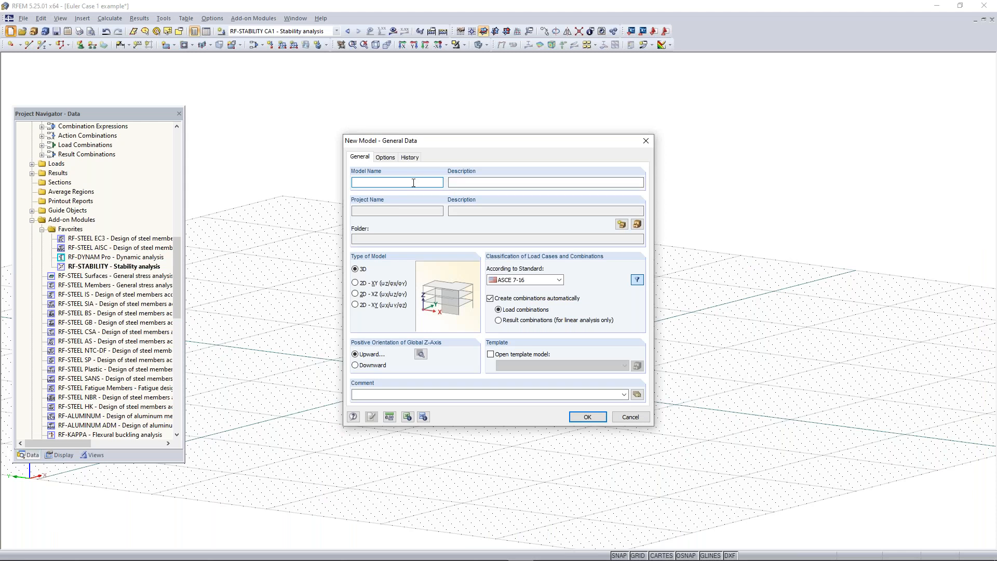
{"action": "type", "text": "Concrete model"}
{"action": "type", "text": "- Example"}
{"action": "left_click", "coordinate": [586, 417]}
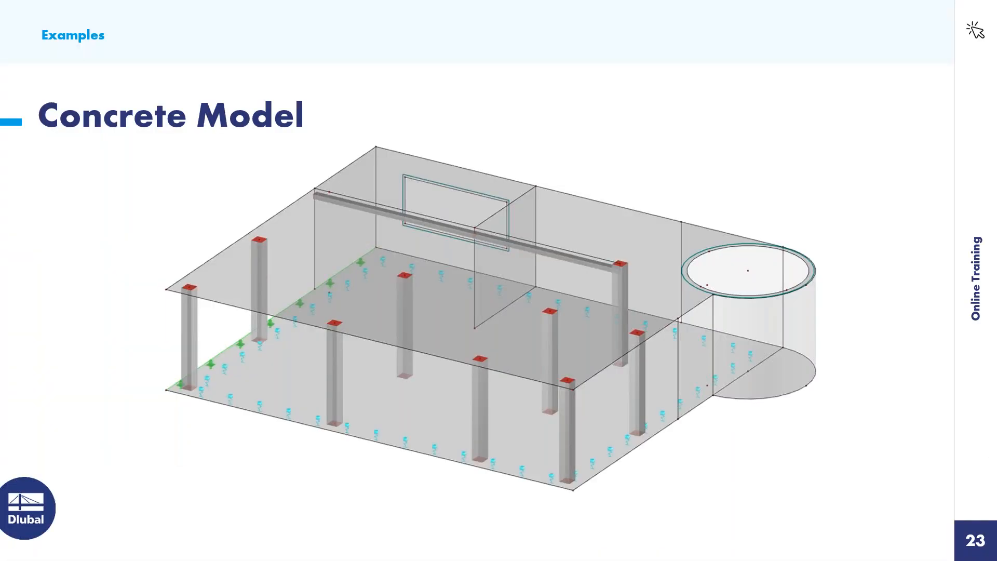
{"action": "key", "text": "super"}
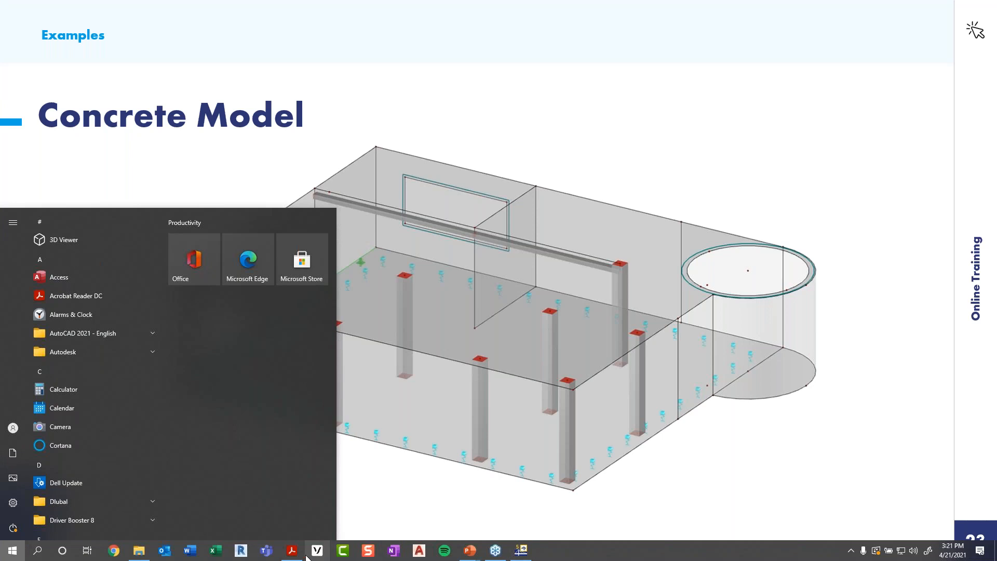
{"action": "left_click", "coordinate": [521, 551]}
{"action": "key", "text": "super"}
{"action": "left_click", "coordinate": [521, 525]}
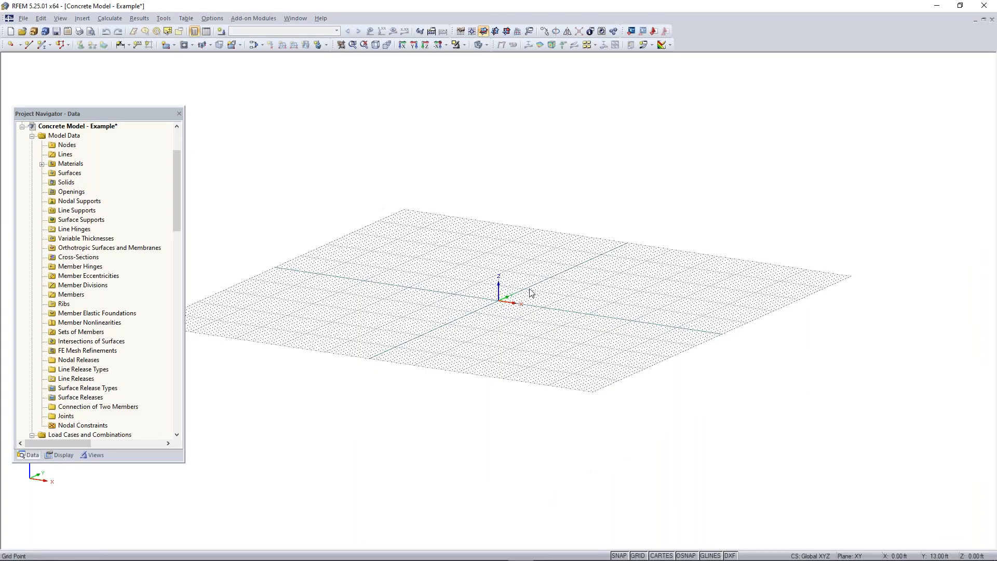
- Create a 46 by 40 ft rectangular slab surface, 6 in thick in 4000 psi concrete, with one corner at the origin
{"action": "middle_click_drag", "start_coordinate": [500, 314], "coordinate": [527, 411]}
{"action": "middle_click_drag", "start_coordinate": [554, 305], "coordinate": [569, 284], "text": "ctrl"}
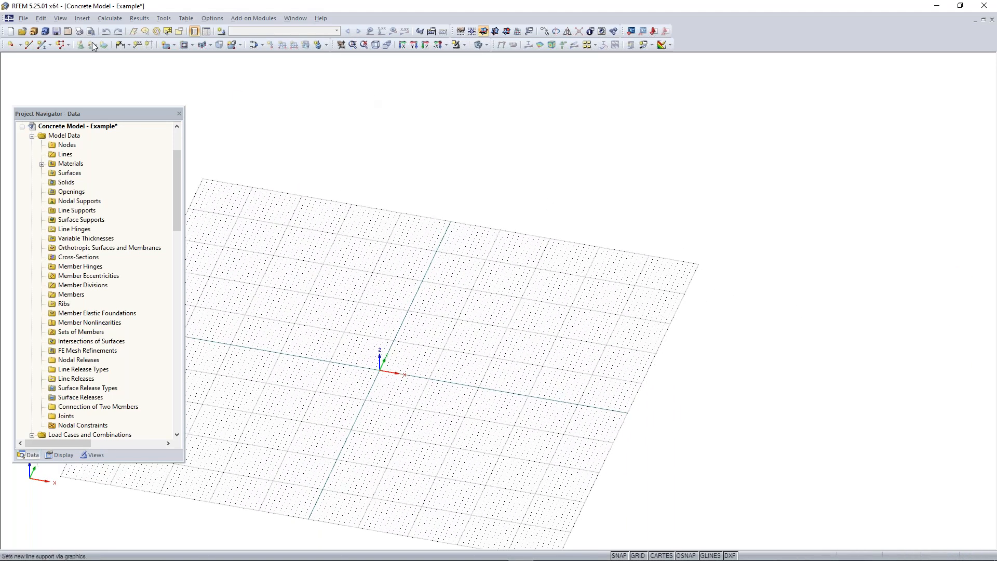
{"action": "left_click", "coordinate": [166, 45]}
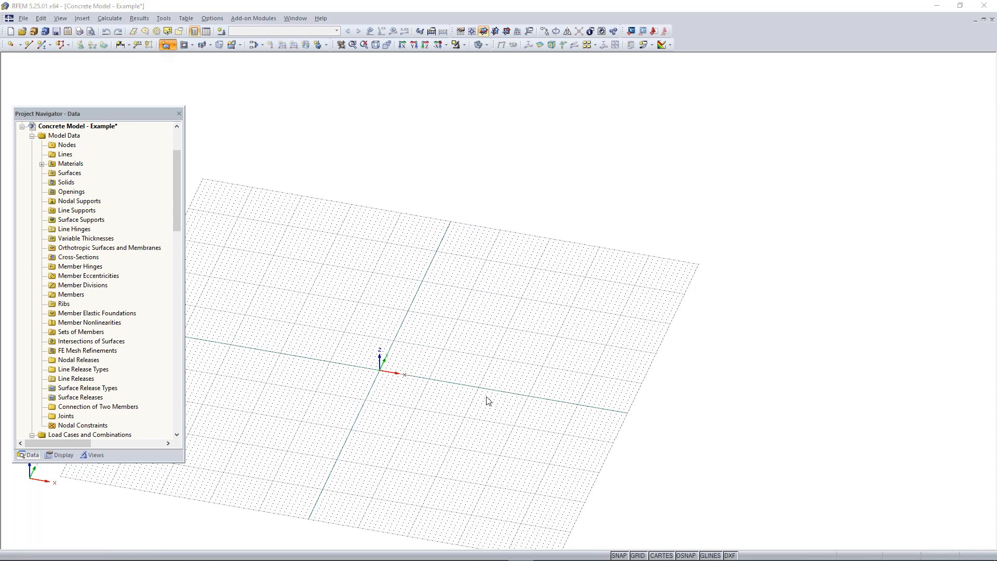
{"action": "left_click", "coordinate": [595, 398]}
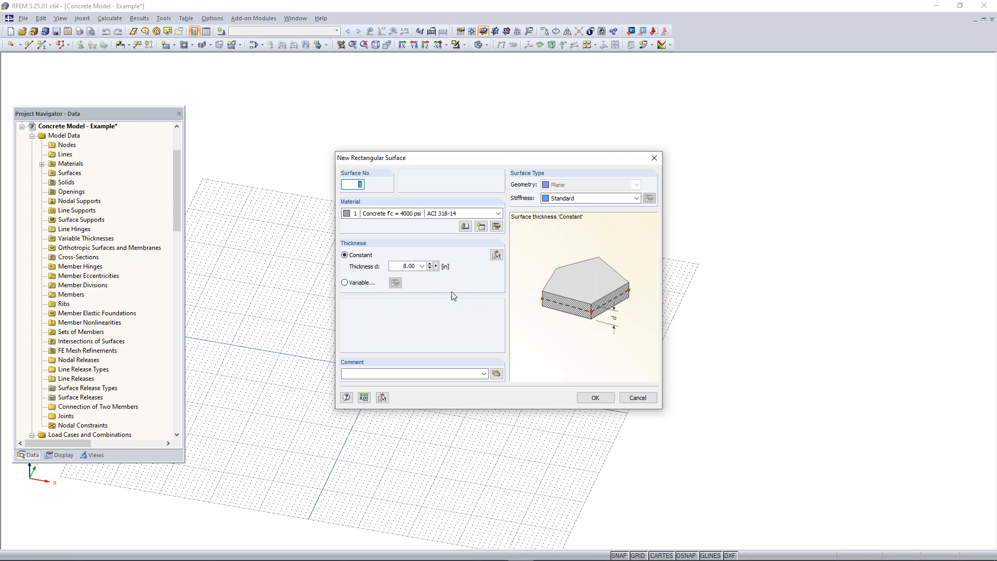
{"action": "double_click", "coordinate": [407, 266]}
{"action": "left_click", "coordinate": [591, 398]}
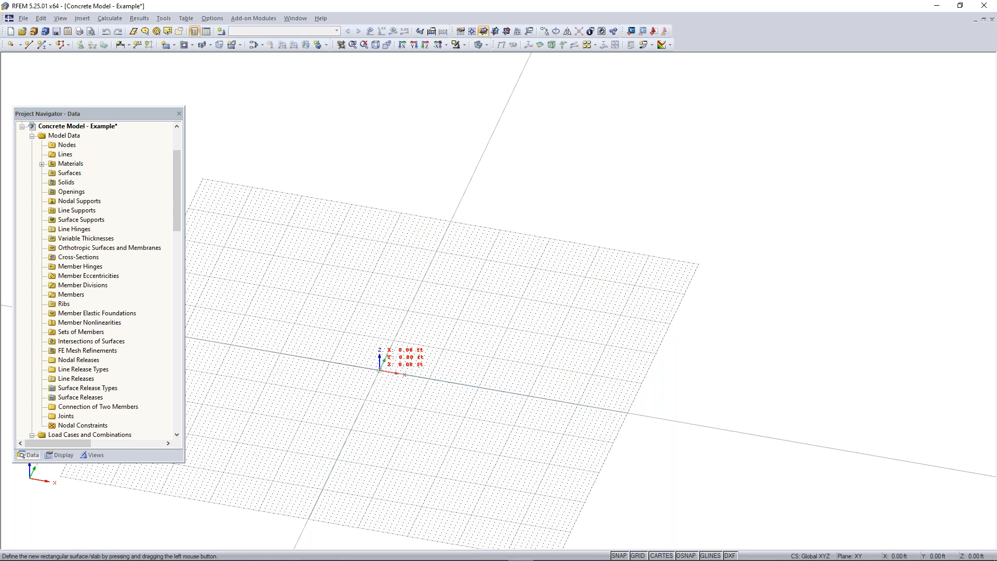
{"action": "left_click", "coordinate": [379, 370]}
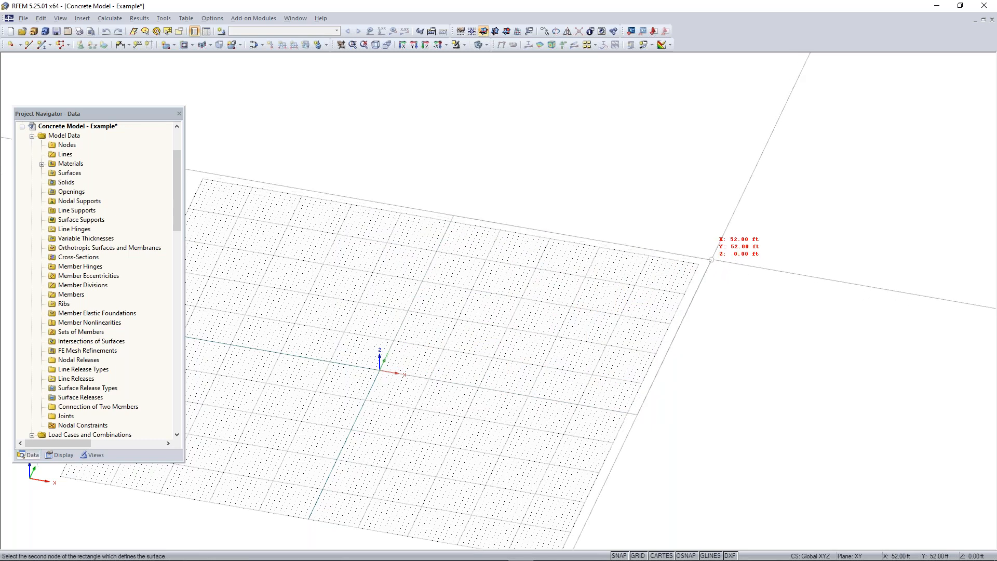
{"action": "middle_click_drag", "start_coordinate": [706, 255], "coordinate": [657, 267]}
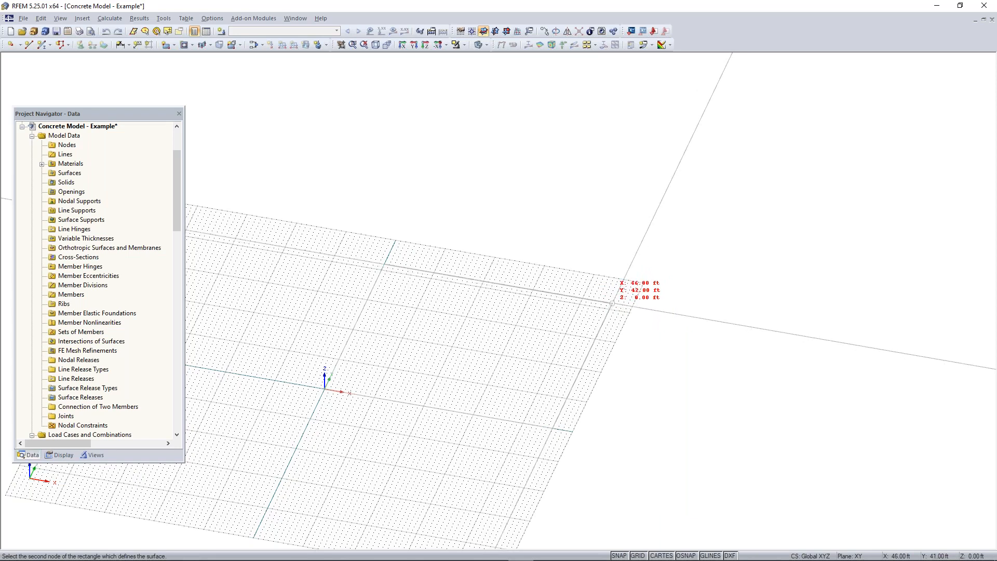
{"action": "left_click", "coordinate": [610, 308]}
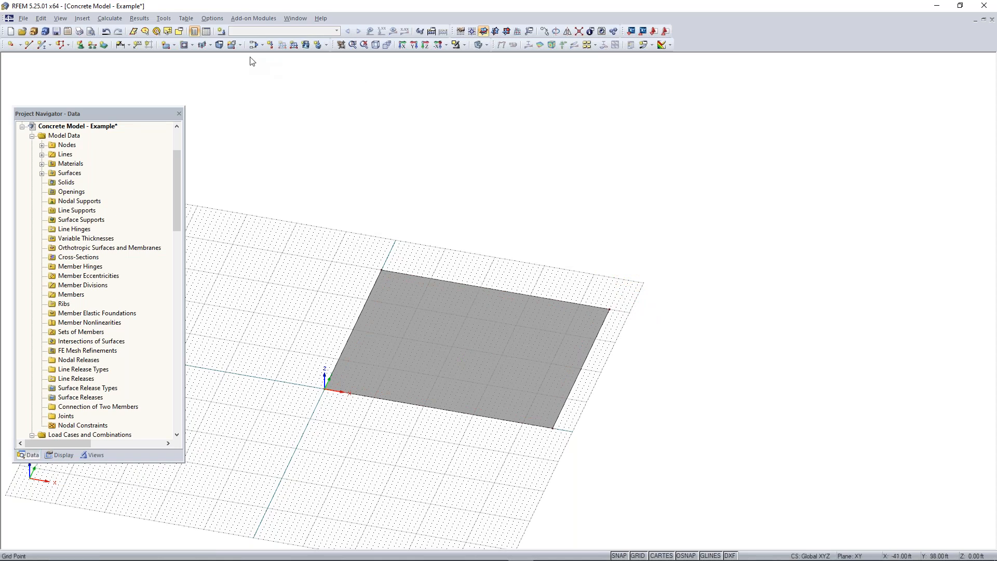
- Show the whole slab in plan view, looking down along the global Z-axis
{"action": "left_click", "coordinate": [364, 45]}
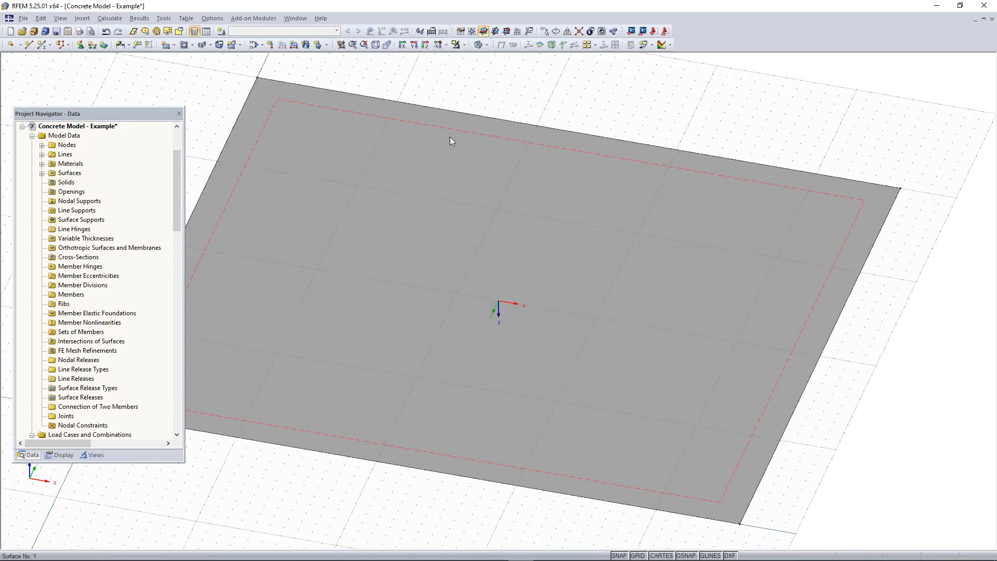
{"action": "scroll", "coordinate": [460, 124], "scroll_direction": "down", "scroll_amount": 2}
{"action": "left_click", "coordinate": [446, 45]}
{"action": "left_click", "coordinate": [446, 46]}
{"action": "left_click", "coordinate": [464, 45]}
{"action": "left_click", "coordinate": [446, 44]}
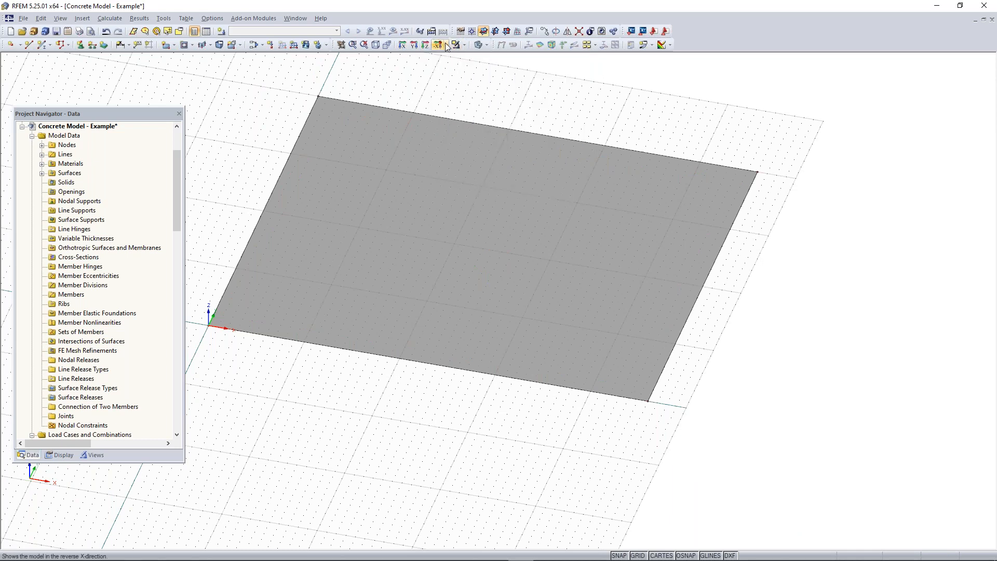
{"action": "left_click", "coordinate": [447, 45]}
{"action": "left_click", "coordinate": [461, 80]}
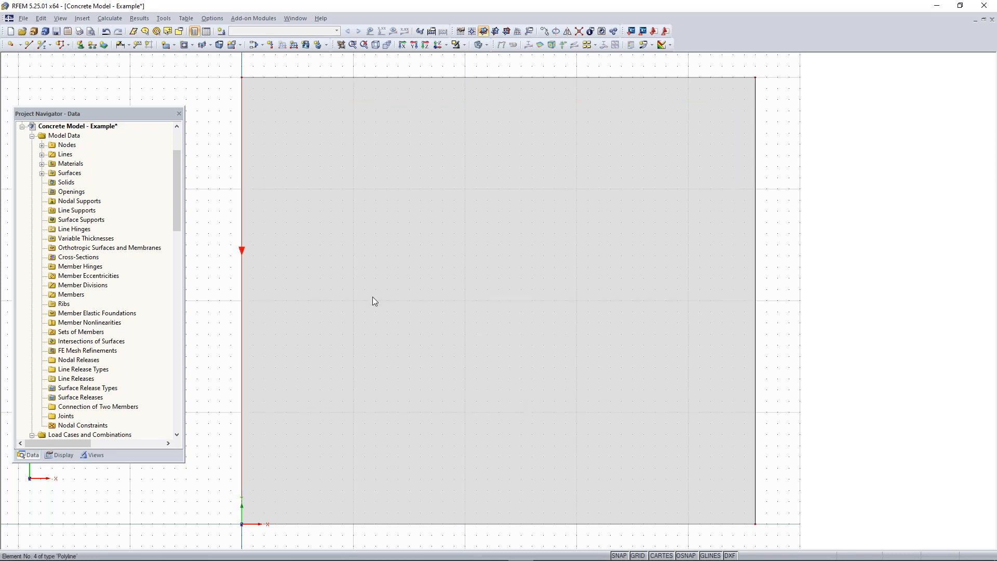
{"action": "middle_click_drag", "start_coordinate": [419, 288], "coordinate": [526, 143]}
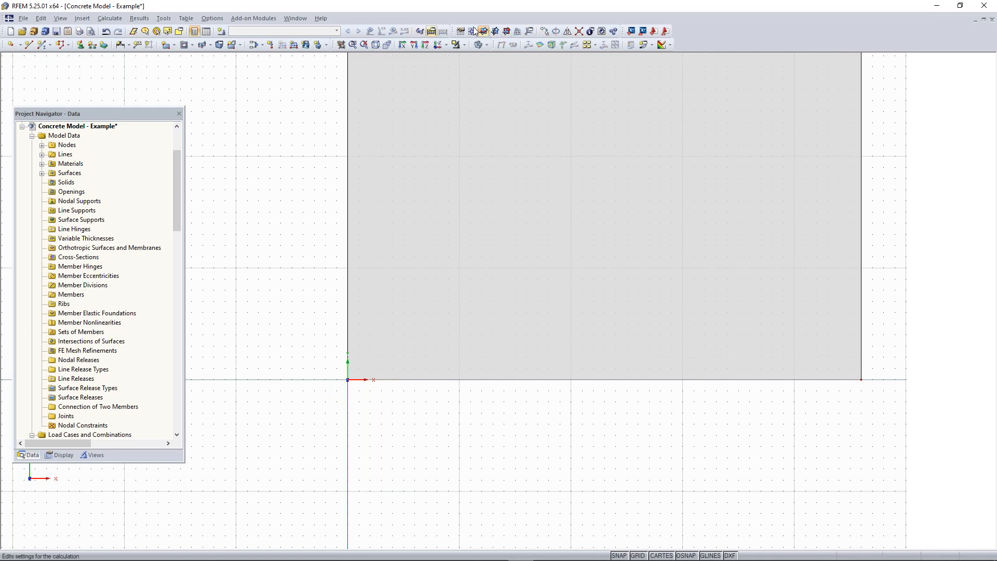
- Copy the slab corner node at the origin once, offset 2 ft in X and 2 ft in Y
{"action": "left_click", "coordinate": [545, 31]}
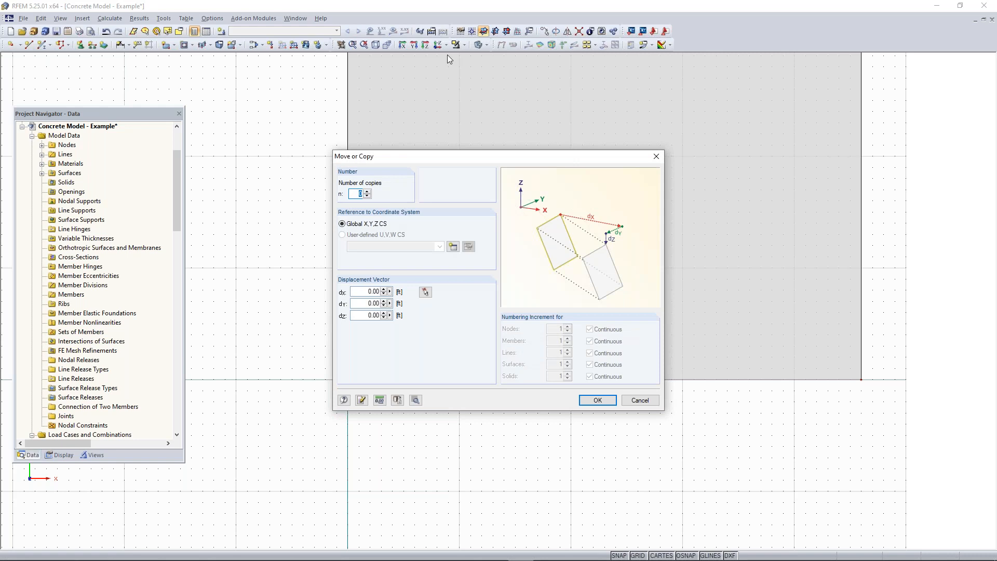
{"action": "left_click", "coordinate": [368, 192]}
{"action": "left_click", "coordinate": [371, 292]}
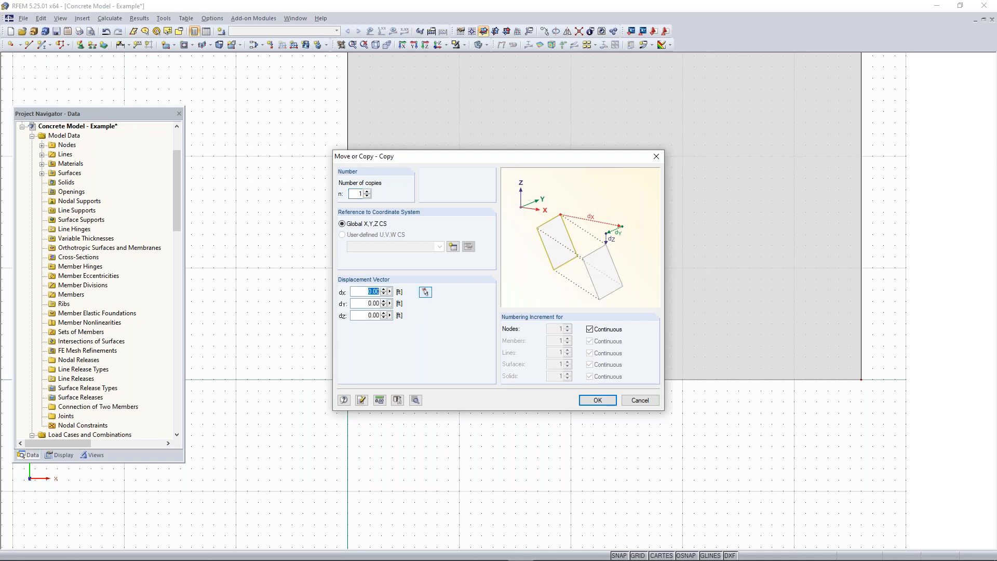
{"action": "key", "text": "Tab"}
{"action": "left_click", "coordinate": [597, 400]}
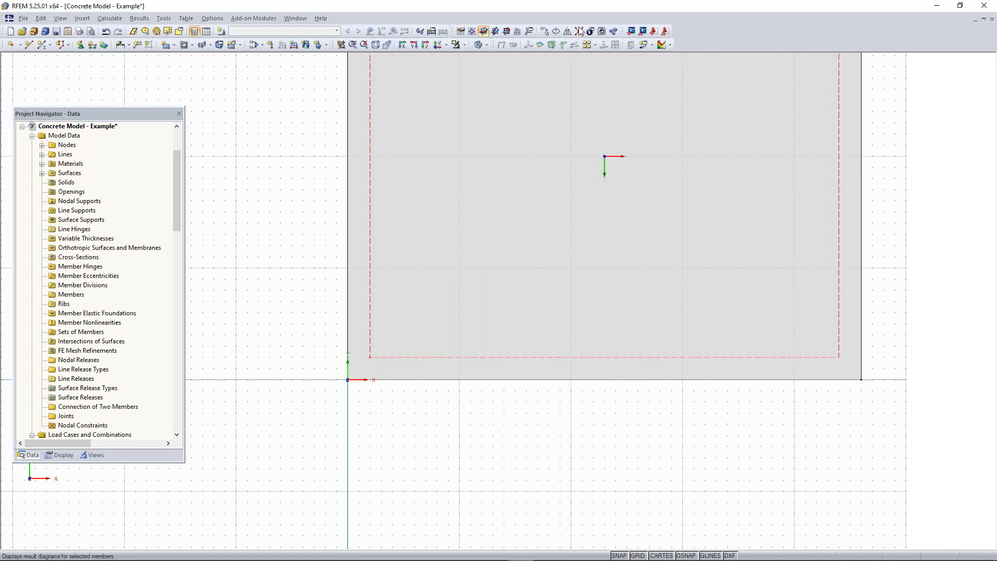
- Copy the inset node twice in the X-direction at 16 ft spacing, with zero Y displacement
{"action": "left_click", "coordinate": [547, 33]}
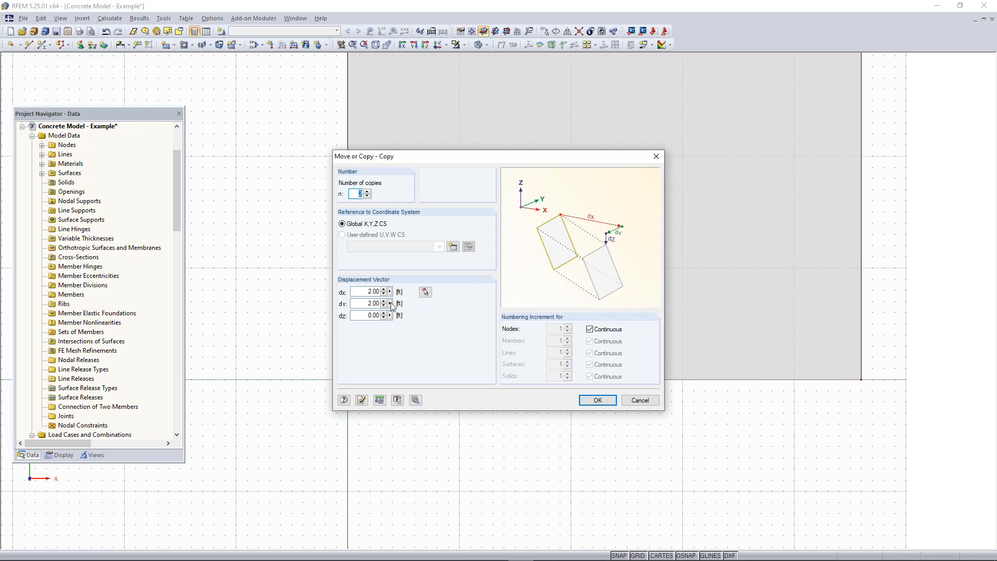
{"action": "double_click", "coordinate": [361, 302]}
{"action": "type", "text": "0"}
{"action": "left_click_drag", "start_coordinate": [367, 291], "coordinate": [420, 293]}
{"action": "left_click", "coordinate": [597, 400]}
{"action": "middle_click_drag", "start_coordinate": [572, 433], "coordinate": [603, 470]}
{"action": "scroll", "coordinate": [656, 456], "scroll_direction": "down", "scroll_amount": 4}
{"action": "scroll", "coordinate": [603, 469], "scroll_direction": "up", "scroll_amount": 1}
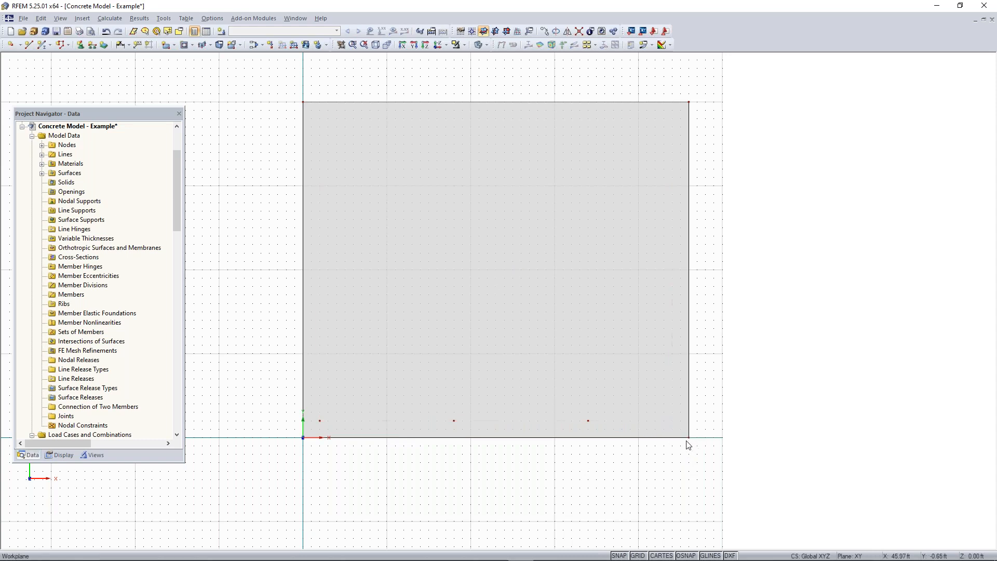
- Try to place a node at X 44 ft, Y 2 ft from the slab's corner node at X 46 ft, and undo it
{"action": "scroll", "coordinate": [690, 442], "scroll_direction": "up", "scroll_amount": 1}
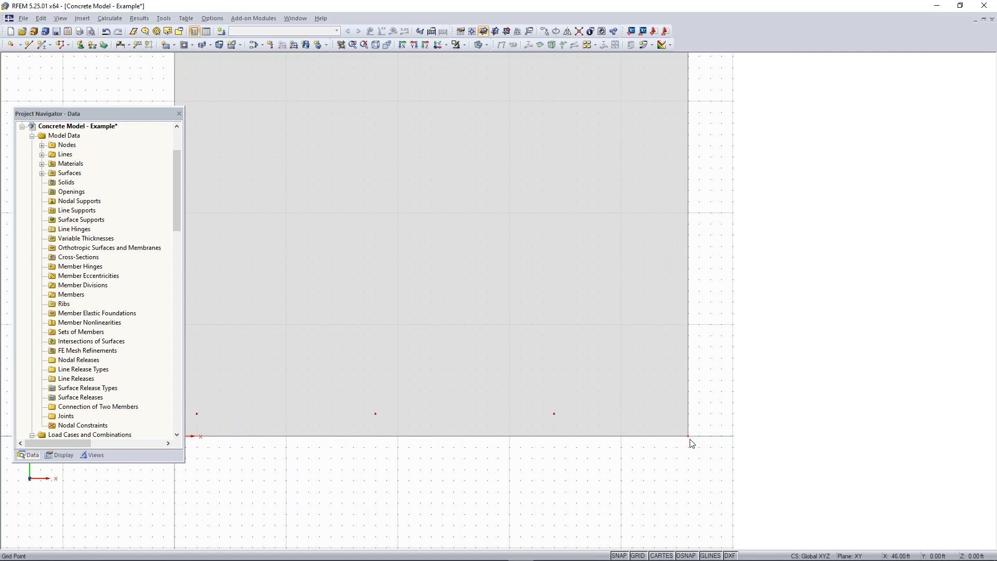
{"action": "left_click_drag", "start_coordinate": [690, 439], "coordinate": [666, 414]}
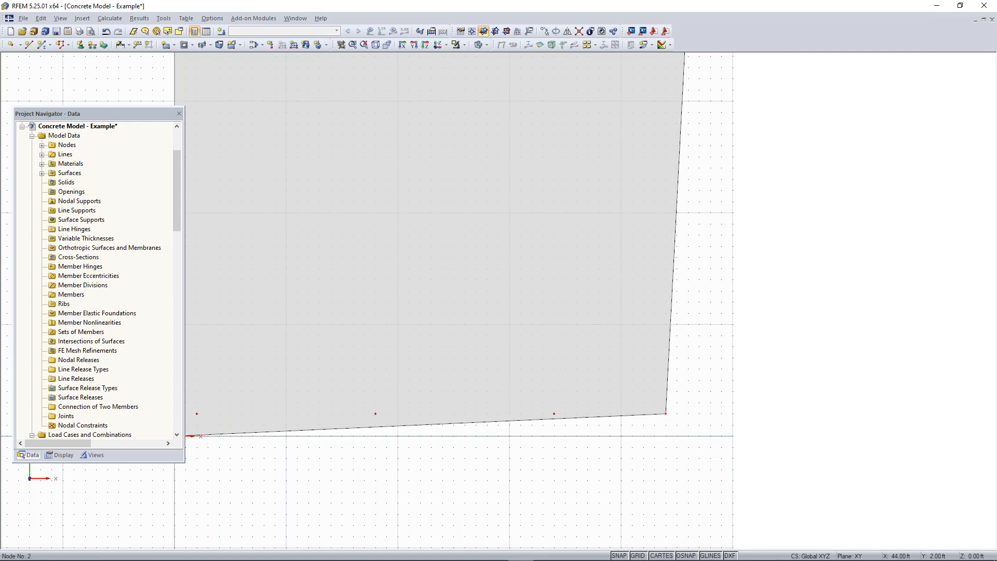
{"action": "key", "text": "ctrl+z"}
- Copy the slab's corner node at X 46 ft to X 44 ft, Y 2 ft, keeping the original corner in place
{"action": "scroll", "coordinate": [696, 442], "scroll_direction": "up", "scroll_amount": 1}
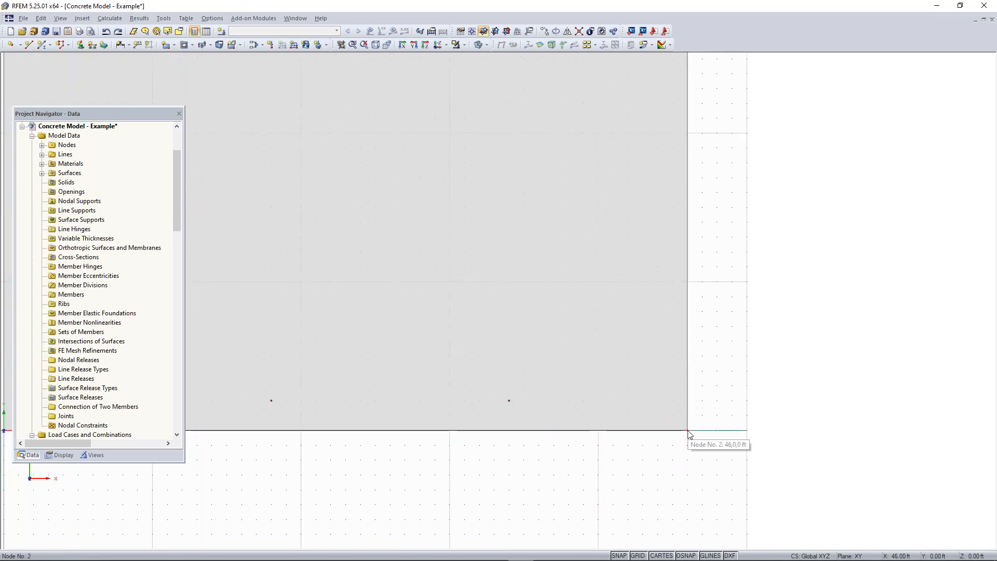
{"action": "left_click_drag", "start_coordinate": [688, 434], "coordinate": [656, 409]}
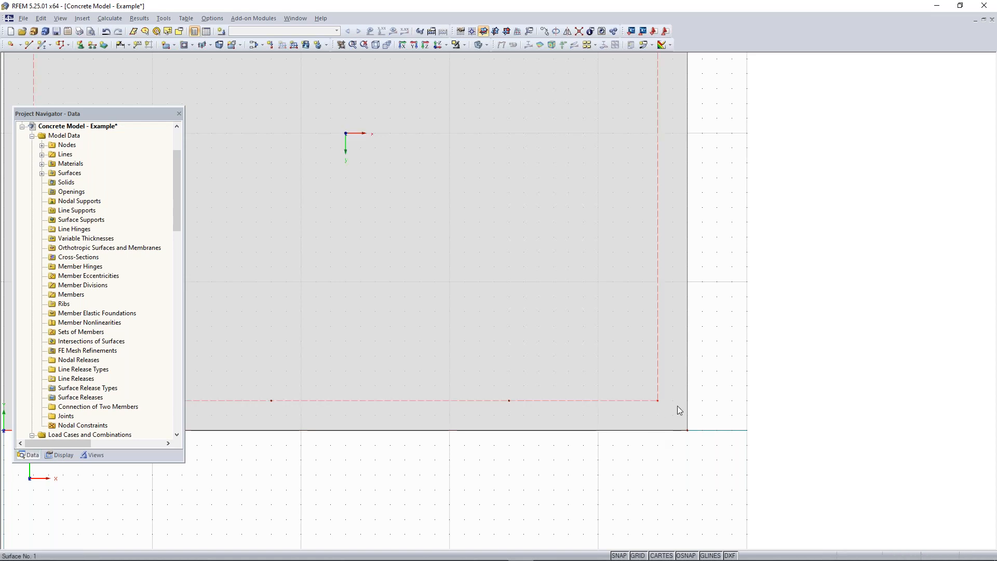
{"action": "scroll", "coordinate": [658, 449], "scroll_direction": "down", "scroll_amount": 4}
{"action": "scroll", "coordinate": [534, 460], "scroll_direction": "down", "scroll_amount": 1}
{"action": "scroll", "coordinate": [534, 460], "scroll_direction": "up", "scroll_amount": 1}
{"action": "scroll", "coordinate": [554, 463], "scroll_direction": "down", "scroll_amount": 1}
{"action": "middle_click_drag", "start_coordinate": [561, 465], "coordinate": [606, 486]}
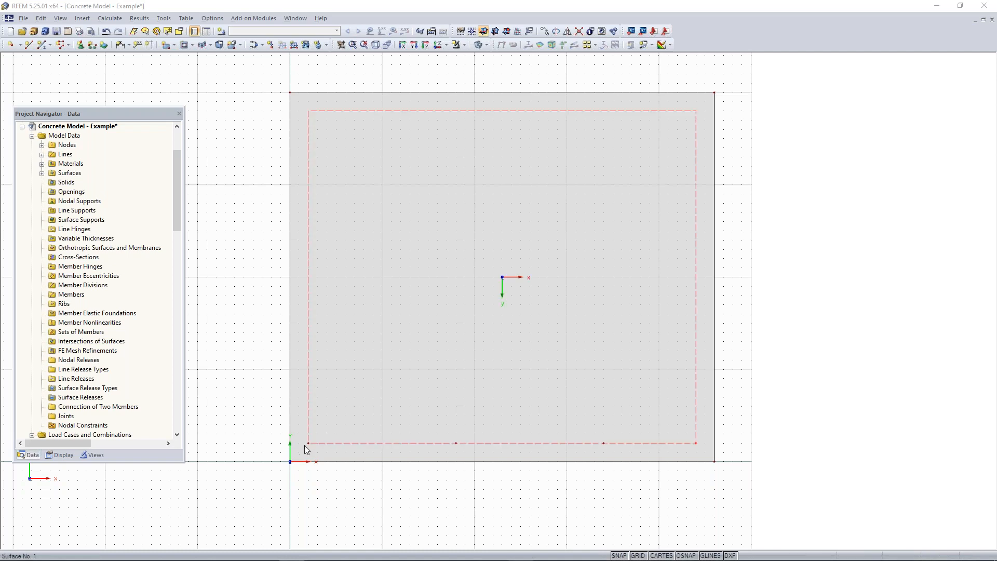
- Display the model as a wireframe so that the nodes inside the slab can be selected
{"action": "left_click", "coordinate": [312, 460]}
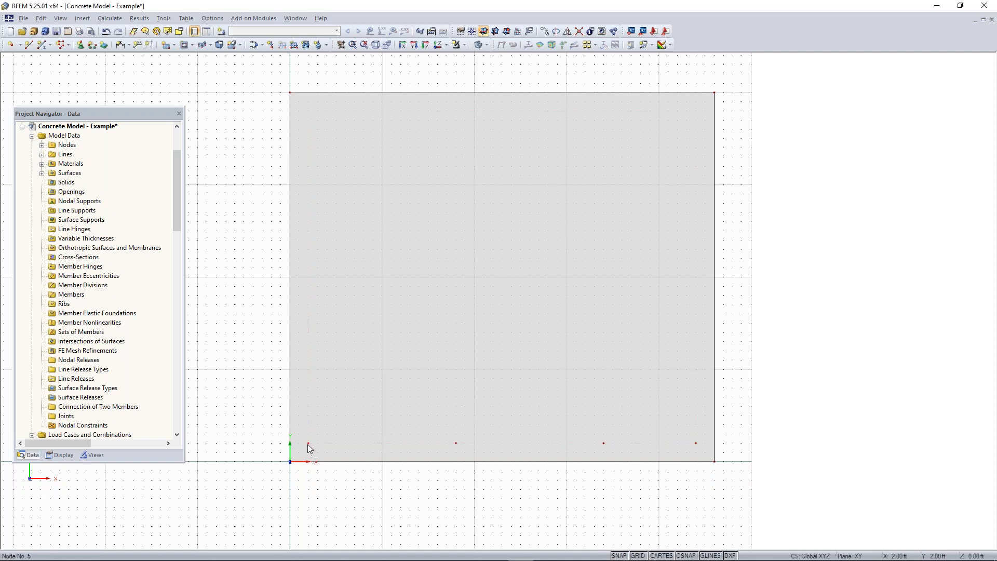
{"action": "scroll", "coordinate": [457, 389], "scroll_direction": "up", "scroll_amount": 3}
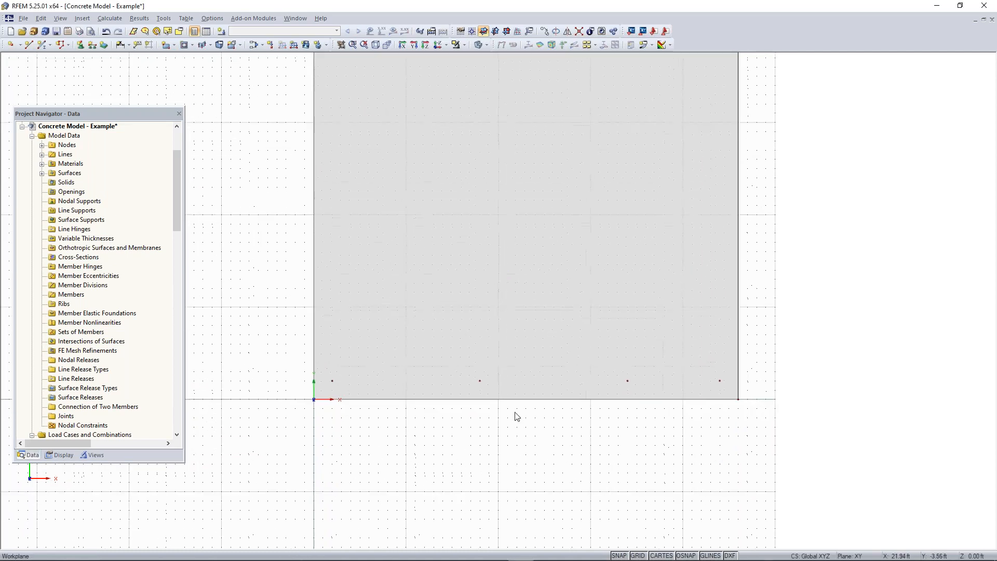
{"action": "middle_click_drag", "start_coordinate": [556, 402], "coordinate": [534, 392]}
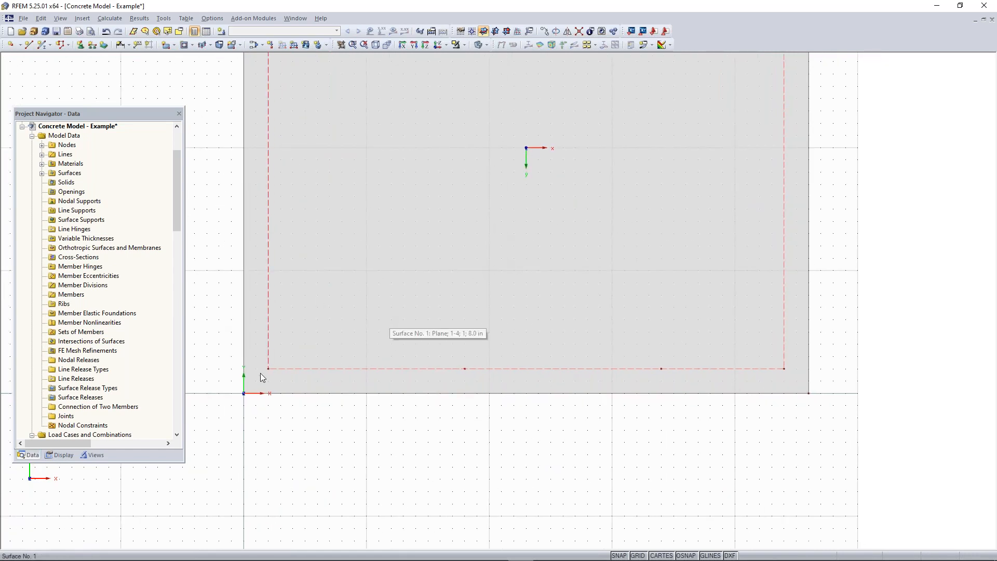
{"action": "left_click_drag", "start_coordinate": [261, 380], "coordinate": [800, 322]}
{"action": "key", "text": "Delete"}
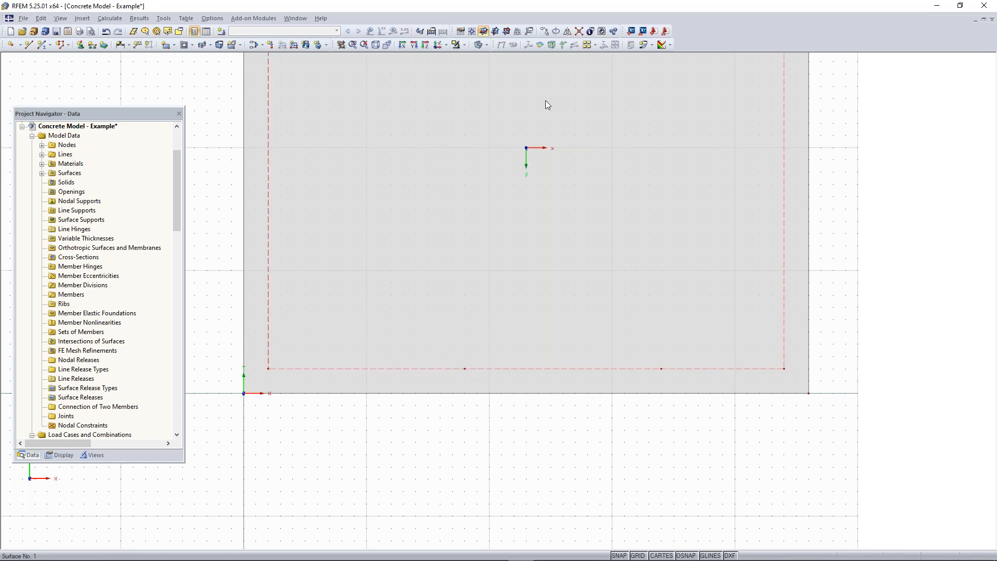
{"action": "left_click", "coordinate": [480, 46]}
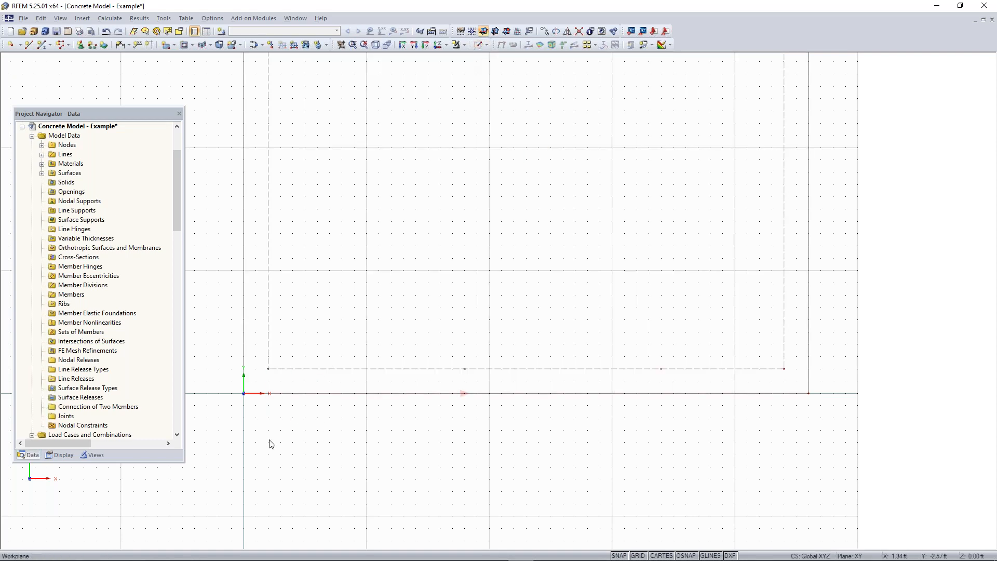
- Copy the row of nodes at Y 2 ft twice in the Y-direction at 13 ft spacing, with zero X displacement
{"action": "left_click_drag", "start_coordinate": [259, 383], "coordinate": [799, 357]}
{"action": "left_click", "coordinate": [544, 32]}
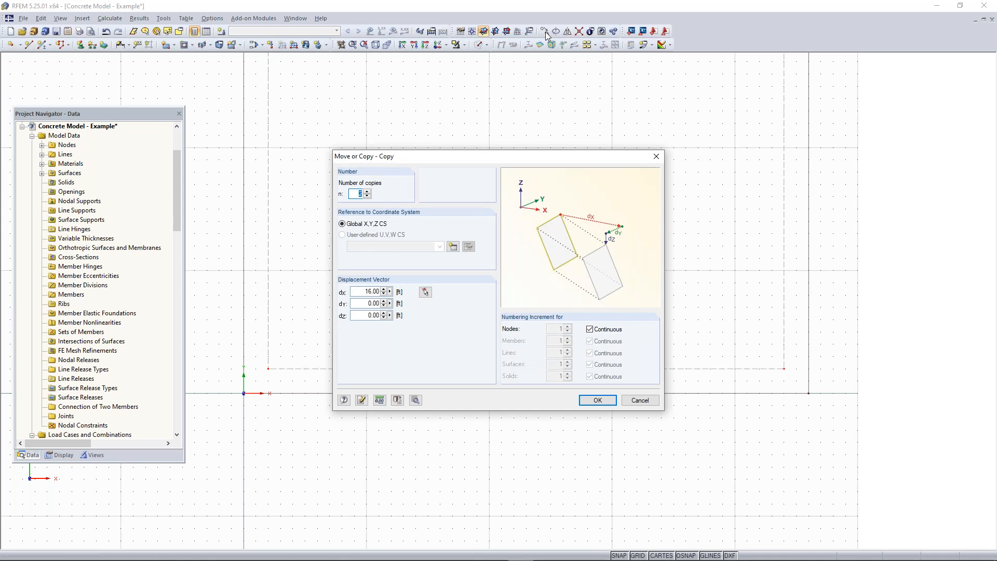
{"action": "left_click", "coordinate": [364, 292]}
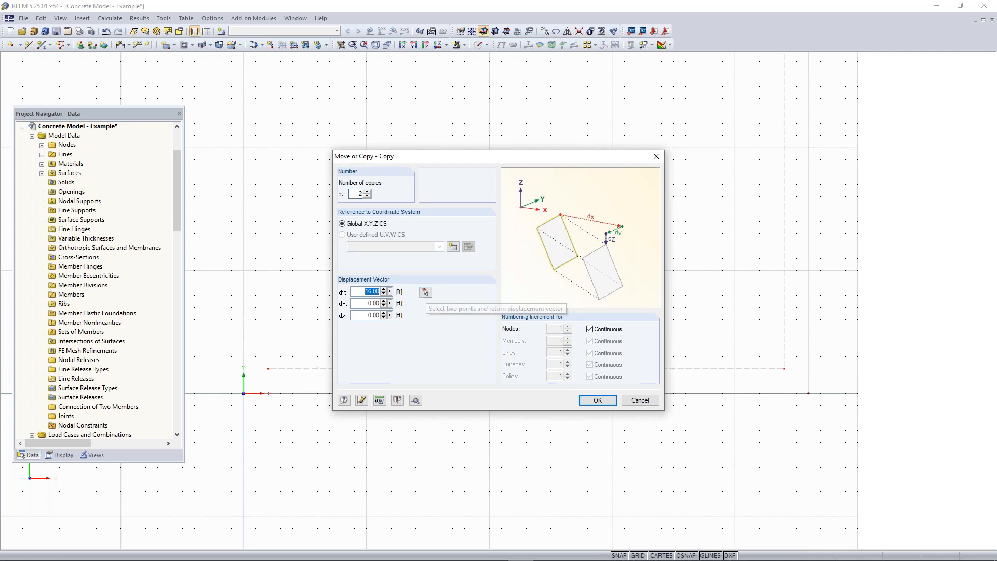
{"action": "type", "text": "0"}
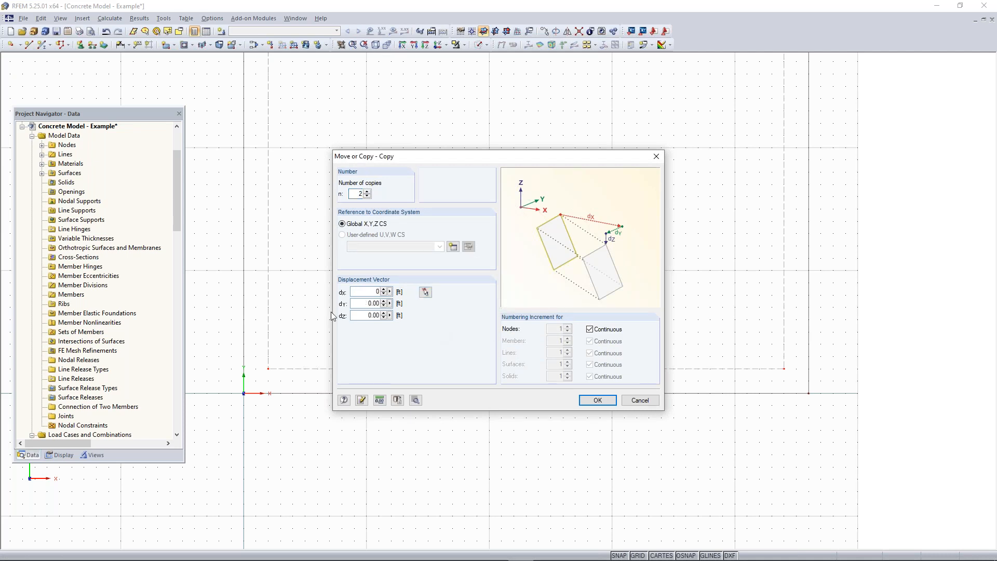
{"action": "left_click", "coordinate": [376, 305]}
{"action": "type", "text": "13"}
{"action": "left_click", "coordinate": [635, 399]}
{"action": "scroll", "coordinate": [632, 423], "scroll_direction": "down", "scroll_amount": 3}
{"action": "scroll", "coordinate": [633, 414], "scroll_direction": "up", "scroll_amount": 3}
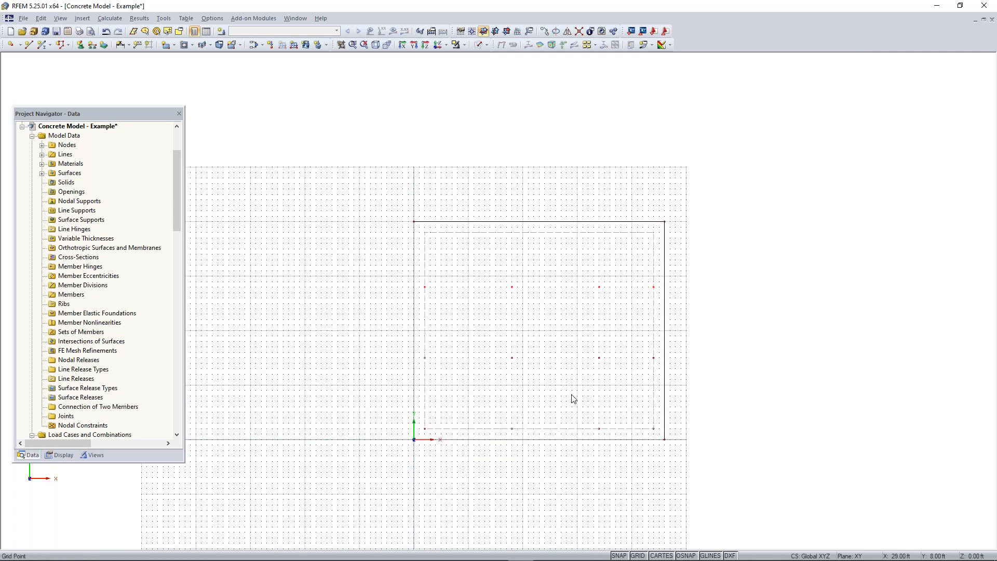
- Graphically divide the slab's X 0 edge level with the third node row and its Y 40 ft edge in line with the second node column
{"action": "scroll", "coordinate": [590, 438], "scroll_direction": "up", "scroll_amount": 1}
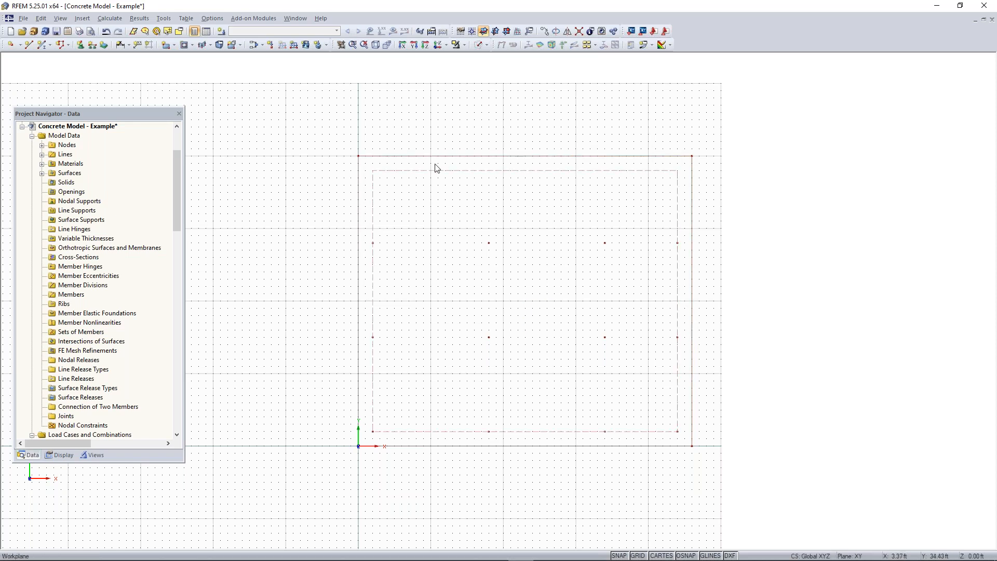
{"action": "scroll", "coordinate": [363, 221], "scroll_direction": "up", "scroll_amount": 1}
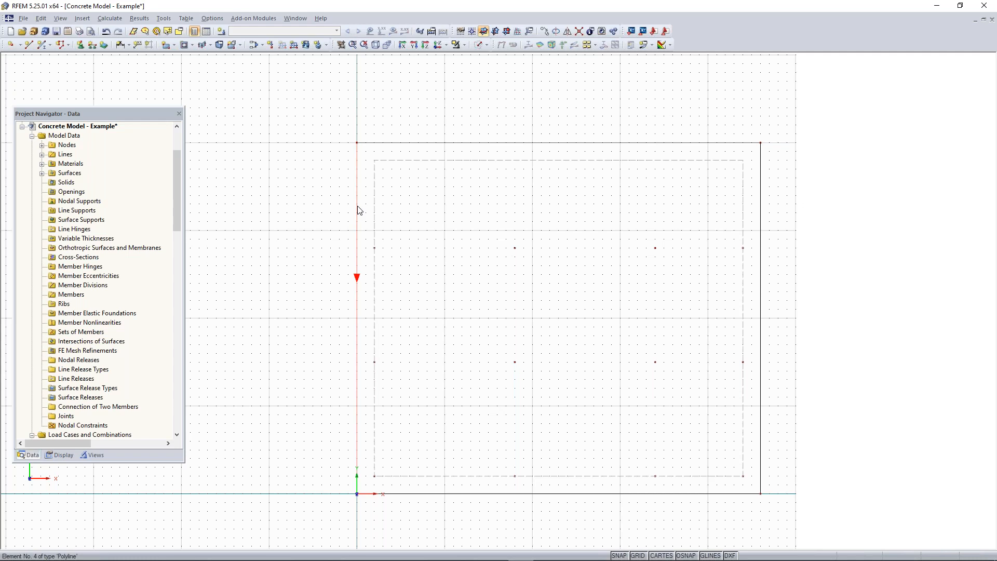
{"action": "right_click", "coordinate": [357, 209]}
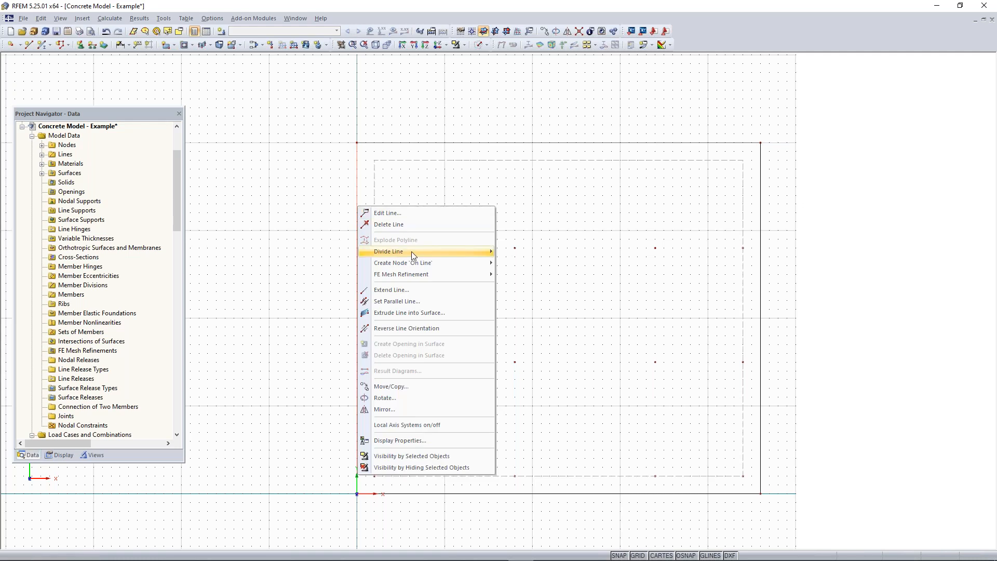
{"action": "mouse_move", "coordinate": [418, 251]}
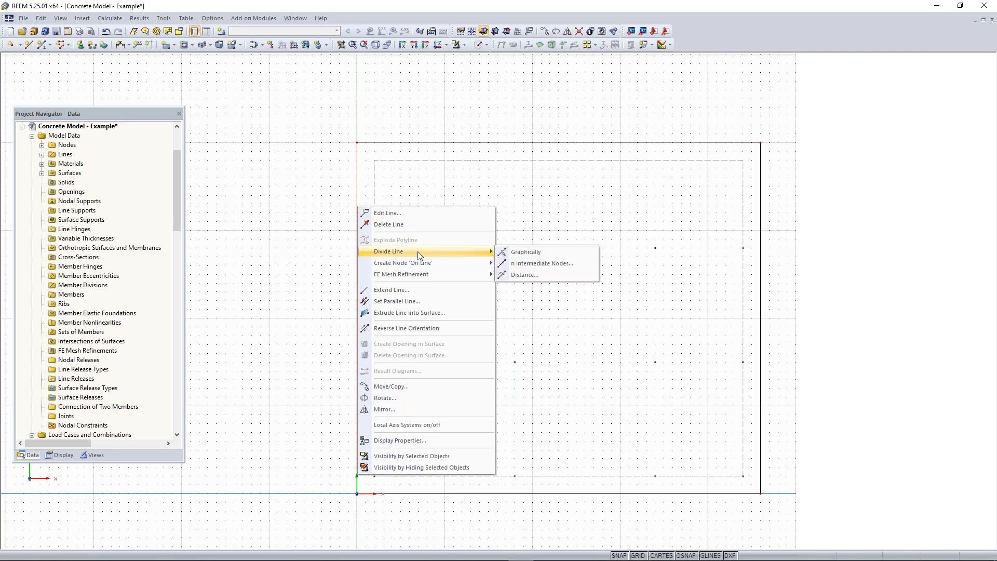
{"action": "left_click", "coordinate": [542, 252]}
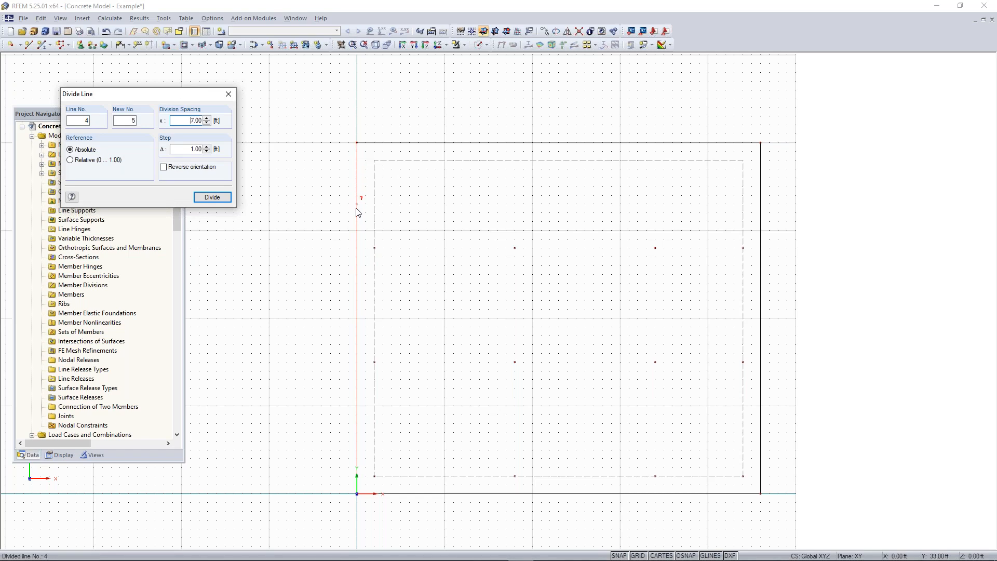
{"action": "left_click", "coordinate": [357, 249]}
{"action": "left_click", "coordinate": [517, 143]}
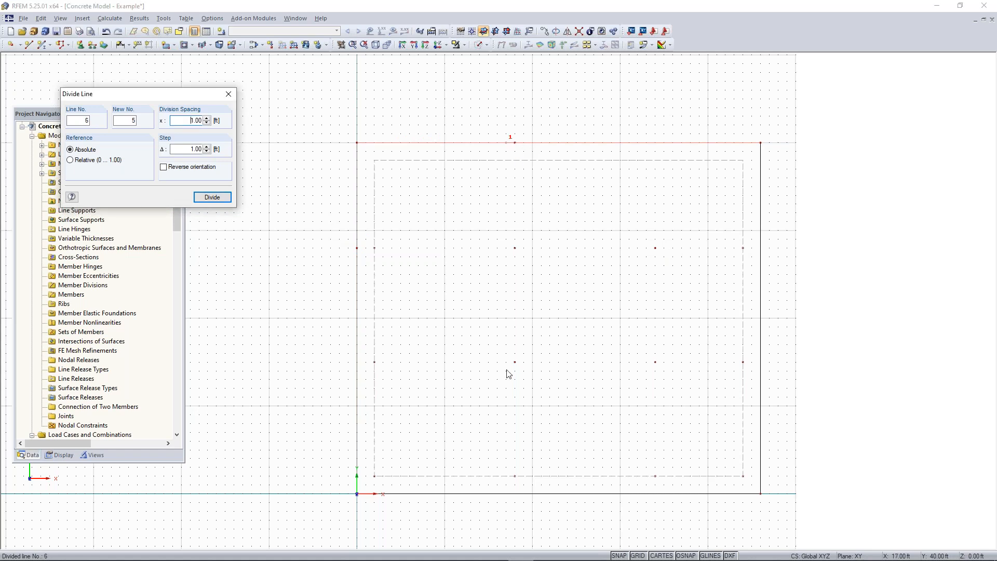
{"action": "key", "text": "Escape"}
{"action": "scroll", "coordinate": [389, 267], "scroll_direction": "down", "scroll_amount": 3}
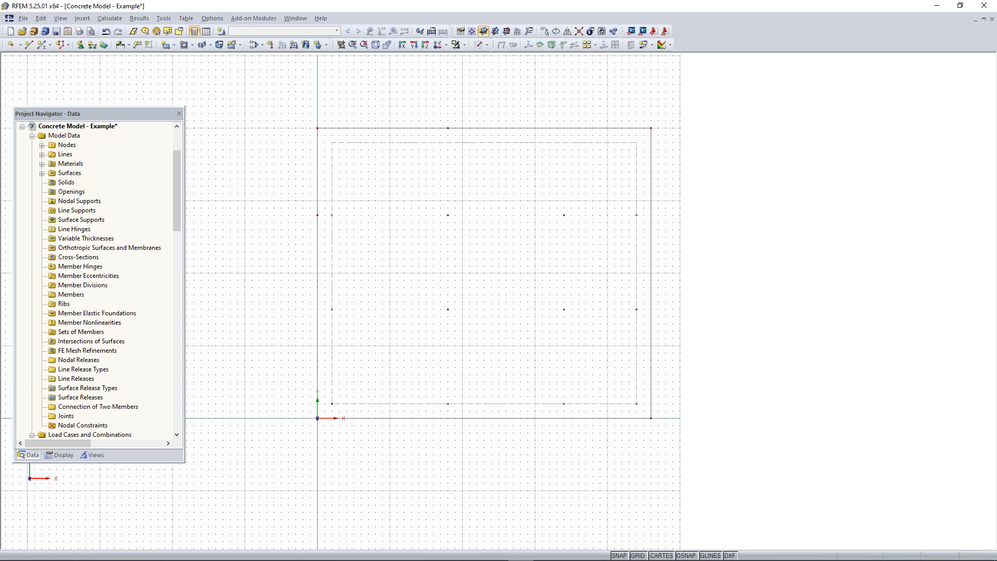
- Define a new semicircular surface with concrete f'c = 4000 psi, standard stiffness and a constant thickness of 8 in
{"action": "middle_click_drag", "start_coordinate": [634, 175], "coordinate": [535, 204]}
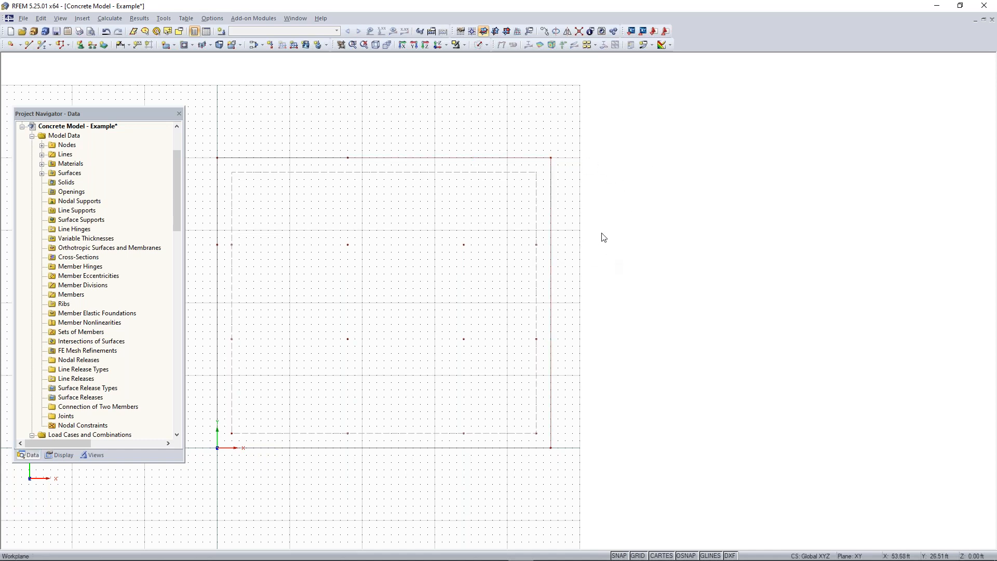
{"action": "left_click", "coordinate": [175, 45]}
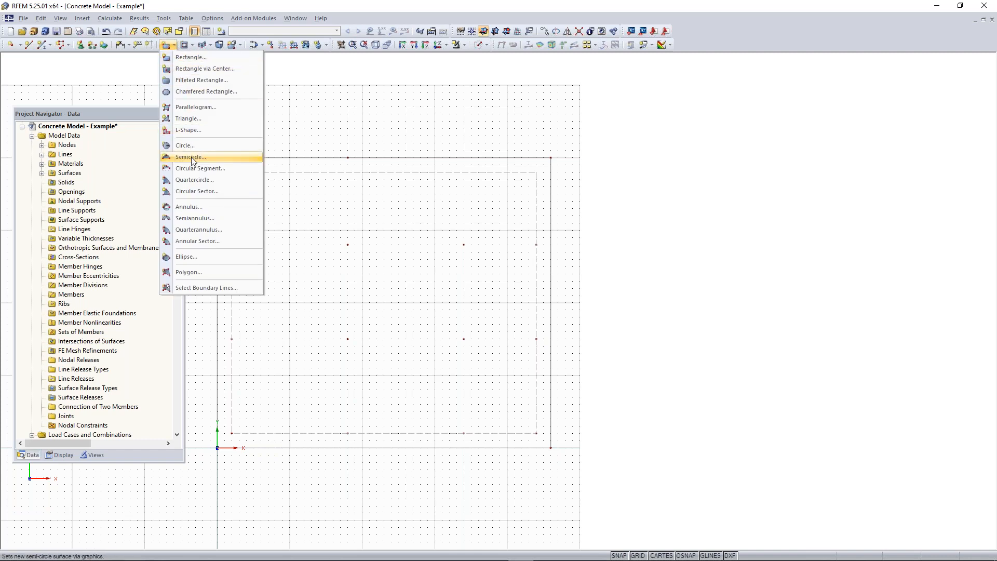
{"action": "left_click", "coordinate": [169, 56]}
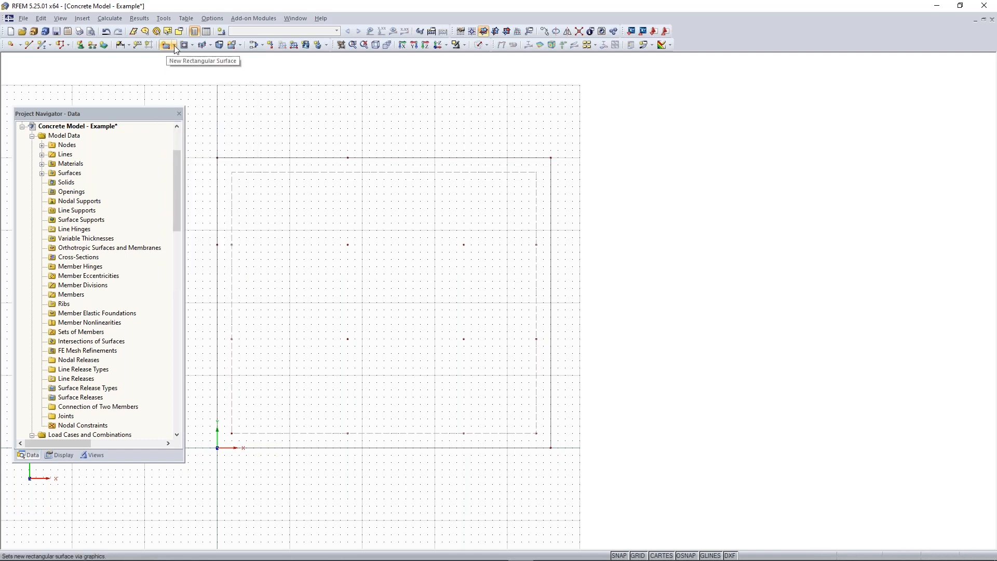
{"action": "left_click", "coordinate": [175, 46]}
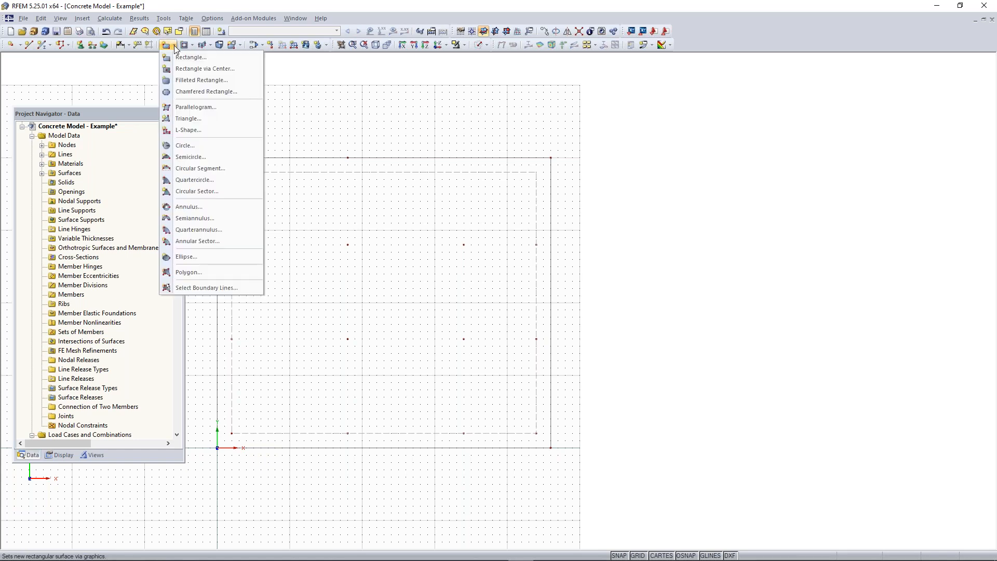
{"action": "left_click", "coordinate": [200, 157]}
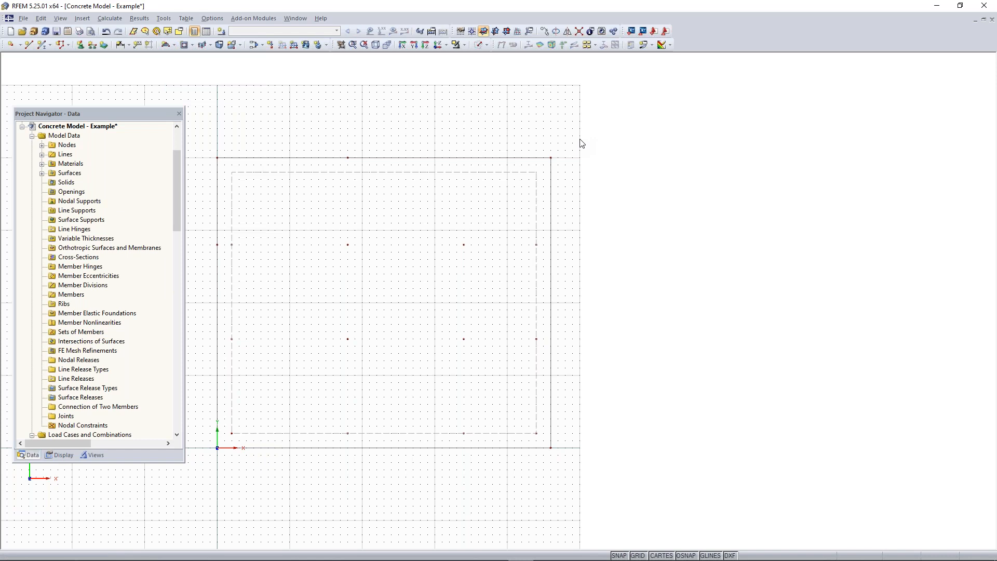
{"action": "left_click_drag", "start_coordinate": [466, 151], "coordinate": [172, 160]}
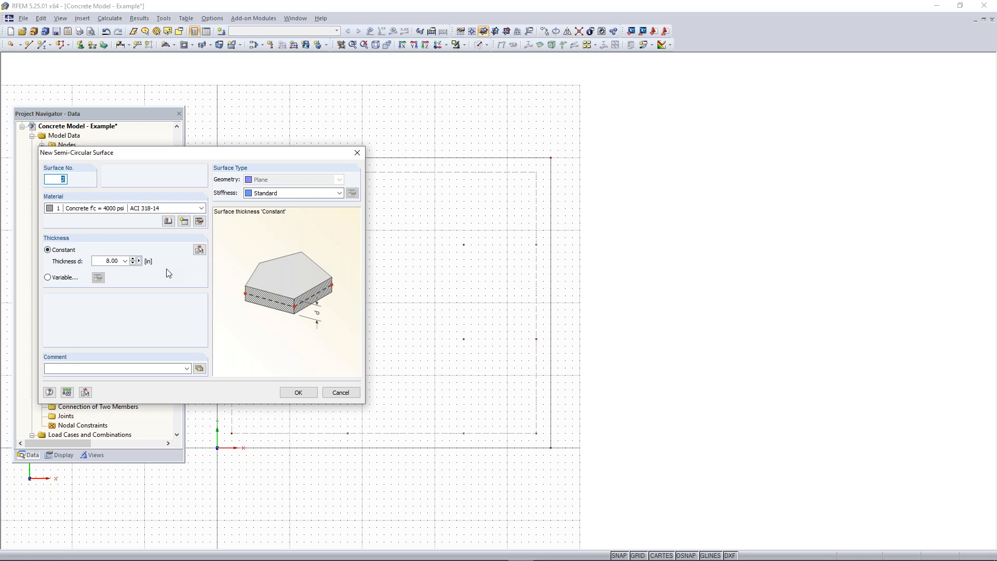
{"action": "left_click", "coordinate": [102, 261]}
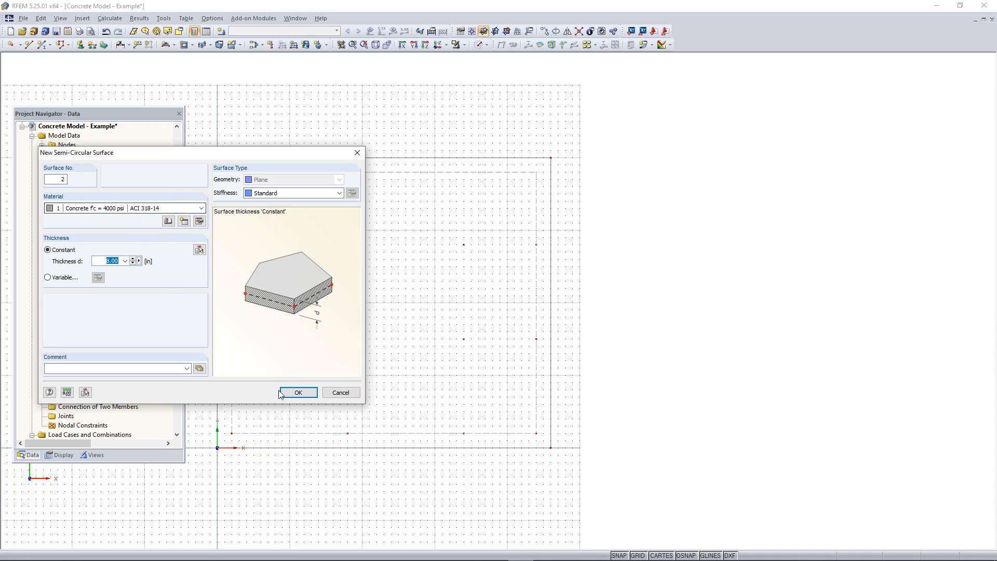
{"action": "left_click", "coordinate": [298, 392]}
- Place the semicircular surface outward on the slab's X 46 ft edge, spanning from Y 26 ft to the corner at Y 40 ft
{"action": "scroll", "coordinate": [577, 220], "scroll_direction": "up", "scroll_amount": 2}
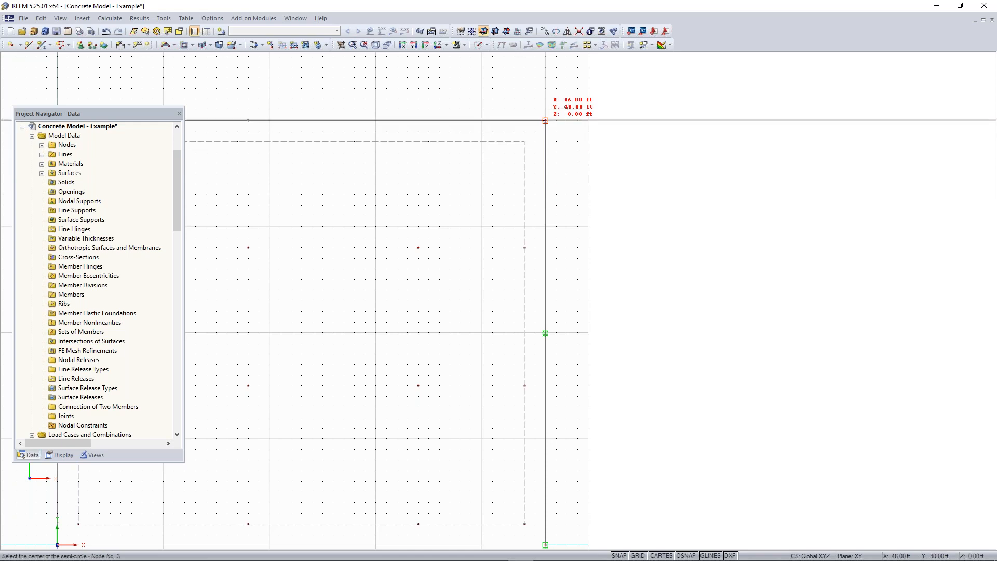
{"action": "left_click", "coordinate": [546, 194]}
{"action": "left_click", "coordinate": [545, 121]}
{"action": "key", "text": "Escape"}
- Copy the entire slab with its semicircular surface and nodes once by 11.83 ft in Z, with zero X and Y displacement
{"action": "middle_click_drag", "start_coordinate": [565, 332], "coordinate": [661, 108], "text": "ctrl"}
{"action": "middle_click_drag", "start_coordinate": [489, 215], "coordinate": [528, 223]}
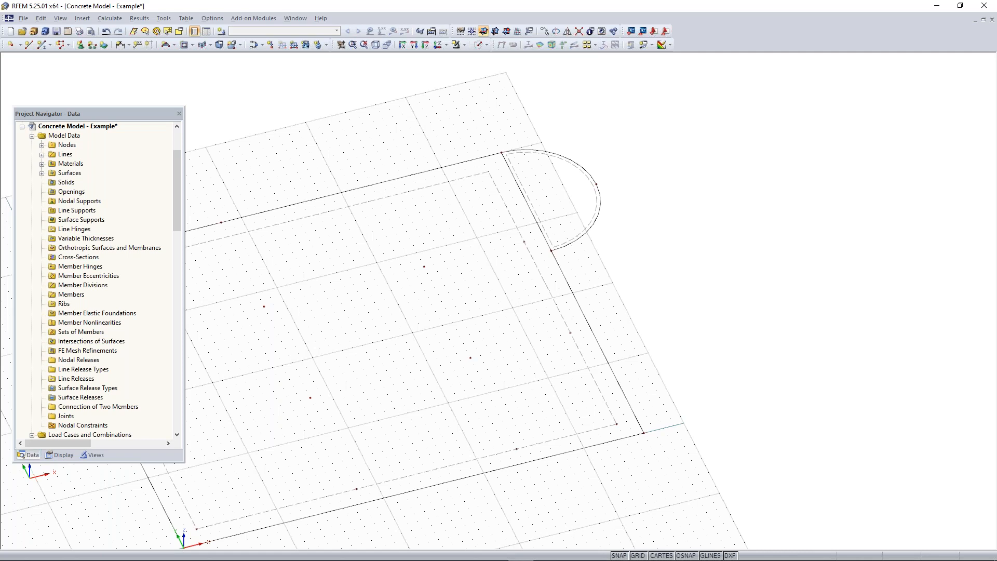
{"action": "middle_click_drag", "start_coordinate": [442, 341], "coordinate": [470, 262]}
{"action": "scroll", "coordinate": [571, 309], "scroll_direction": "down", "scroll_amount": 1}
{"action": "middle_click_drag", "start_coordinate": [532, 328], "coordinate": [521, 328]}
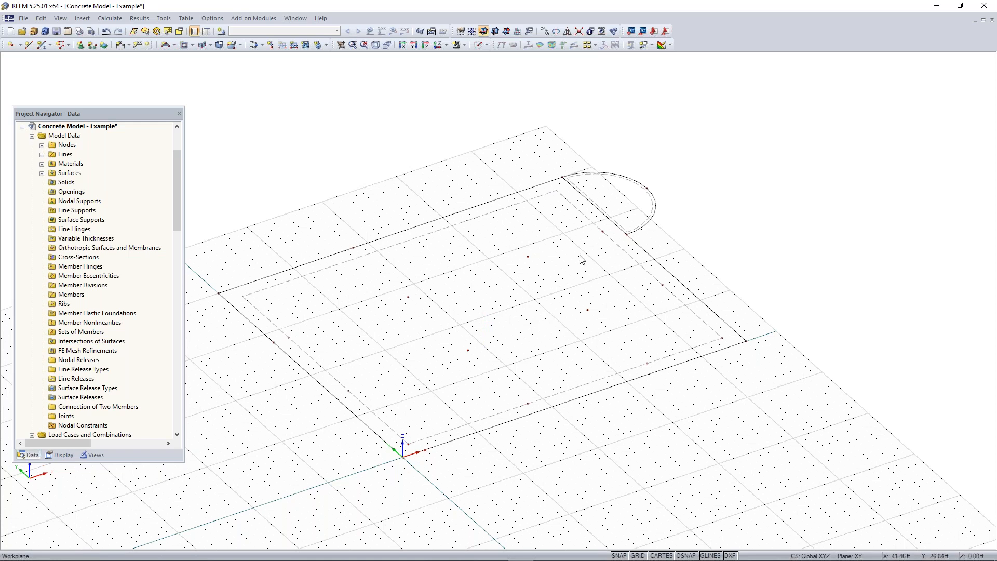
{"action": "scroll", "coordinate": [726, 197], "scroll_direction": "down", "scroll_amount": 1}
{"action": "middle_click_drag", "start_coordinate": [743, 182], "coordinate": [719, 189]}
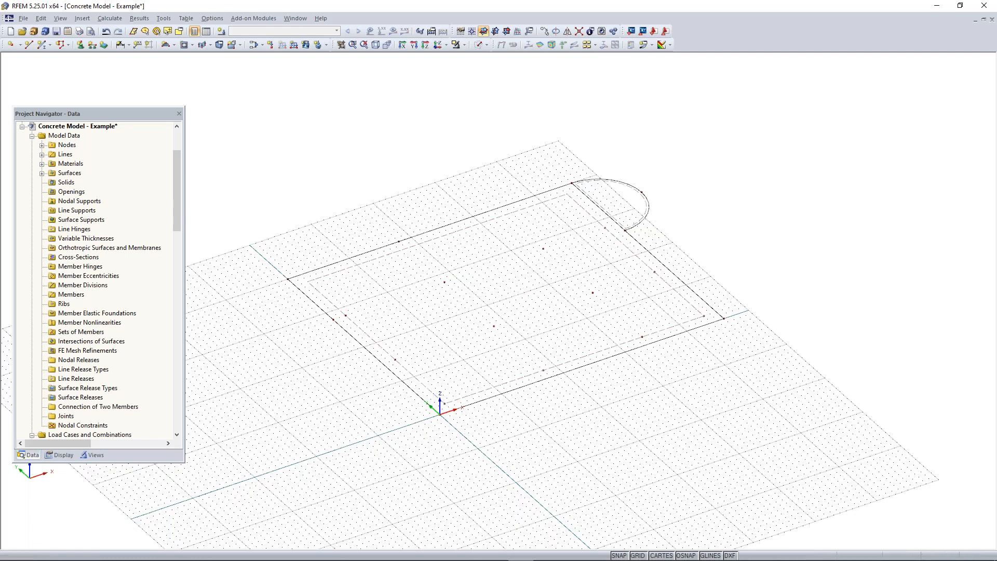
{"action": "left_click_drag", "start_coordinate": [733, 153], "coordinate": [266, 473]}
{"action": "left_click", "coordinate": [545, 31]}
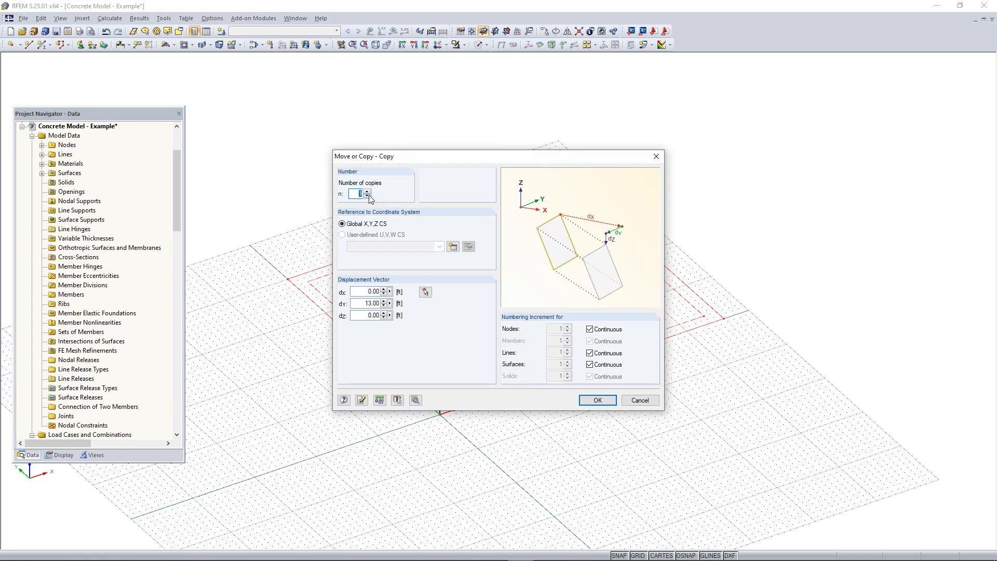
{"action": "double_click", "coordinate": [359, 301]}
{"action": "type", "text": "0"}
{"action": "double_click", "coordinate": [368, 315]}
{"action": "type", "text": "11.83"}
{"action": "left_click", "coordinate": [594, 400]}
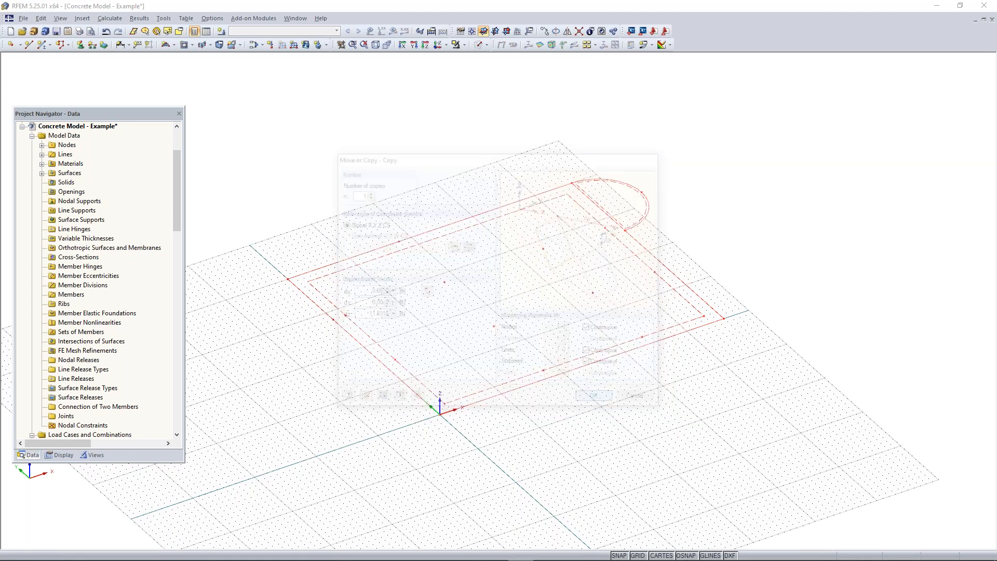
- Show both floor levels from above in perspective, using the solid transparent display
{"action": "middle_click_drag", "start_coordinate": [564, 453], "coordinate": [566, 423], "text": "ctrl"}
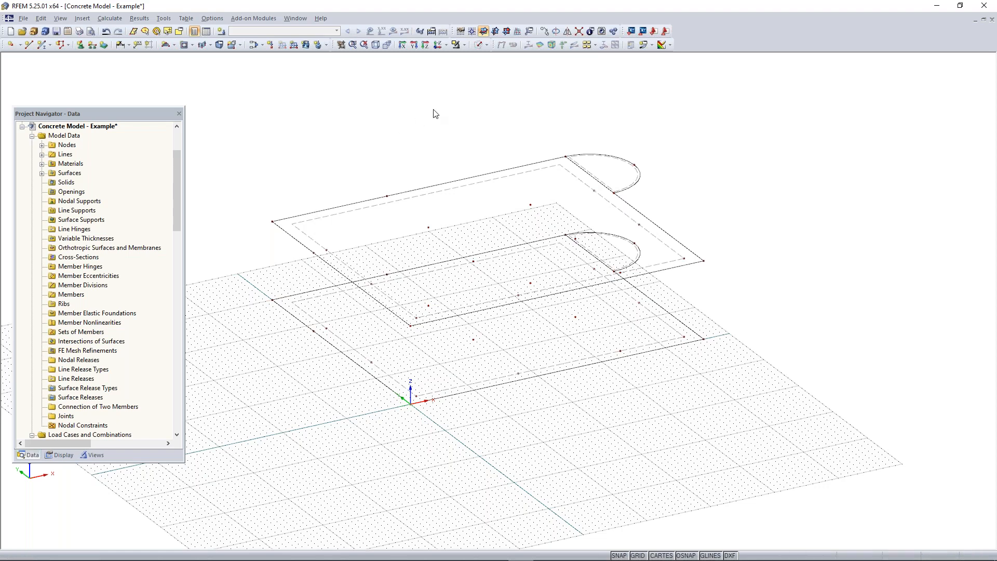
{"action": "left_click", "coordinate": [376, 45]}
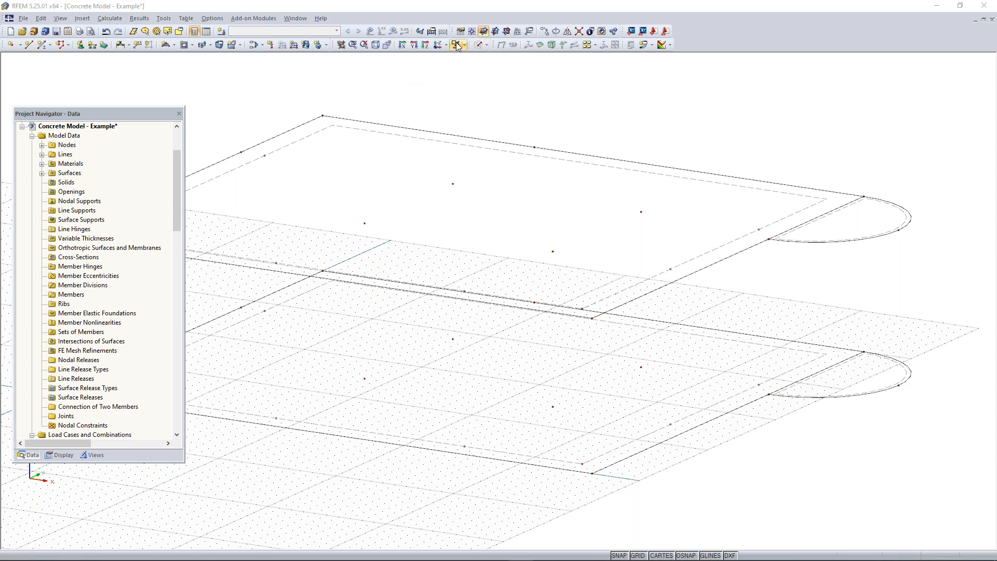
{"action": "left_click", "coordinate": [439, 45]}
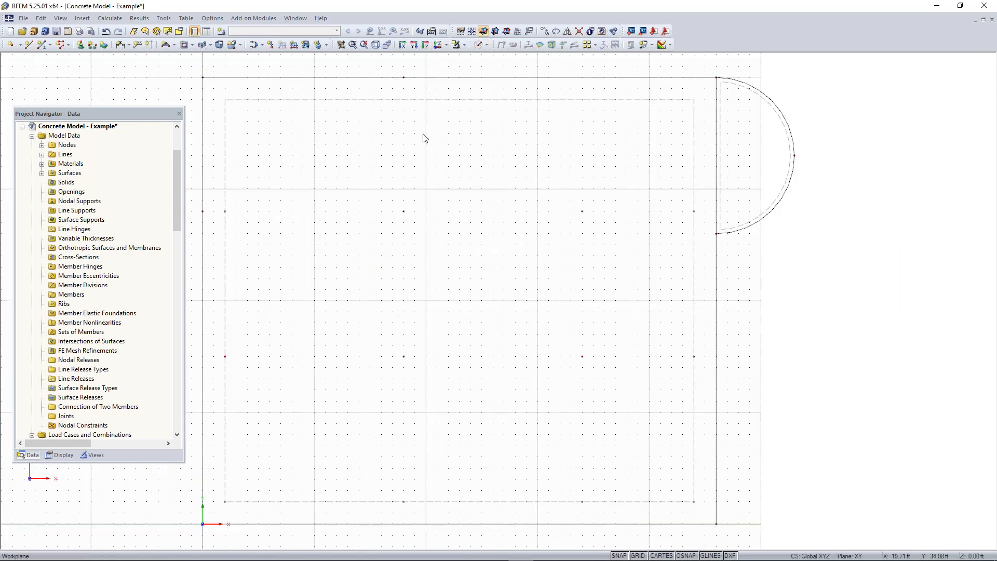
{"action": "middle_click_drag", "start_coordinate": [424, 138], "coordinate": [465, 143]}
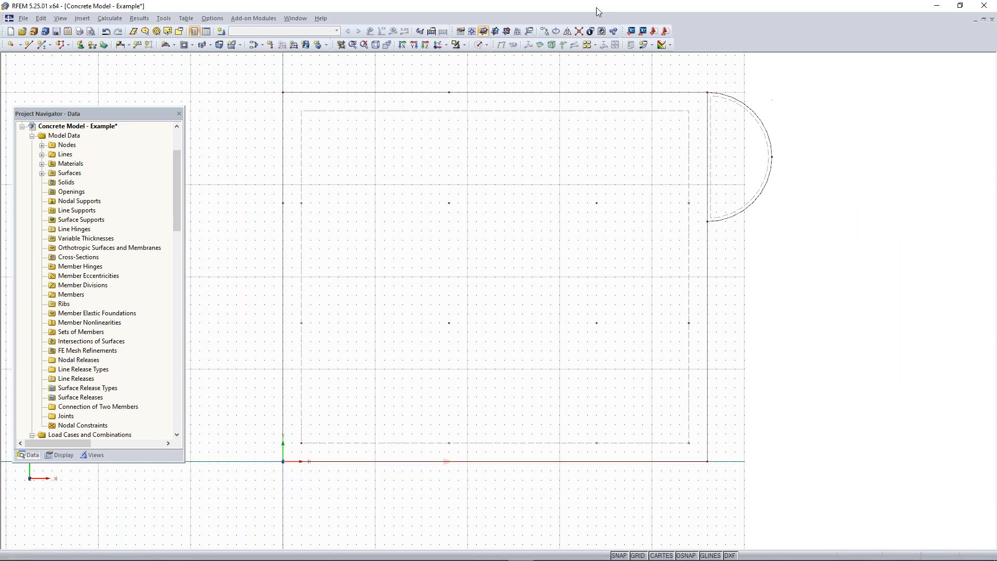
{"action": "left_click", "coordinate": [388, 45]}
{"action": "scroll", "coordinate": [374, 127], "scroll_direction": "down", "scroll_amount": 2}
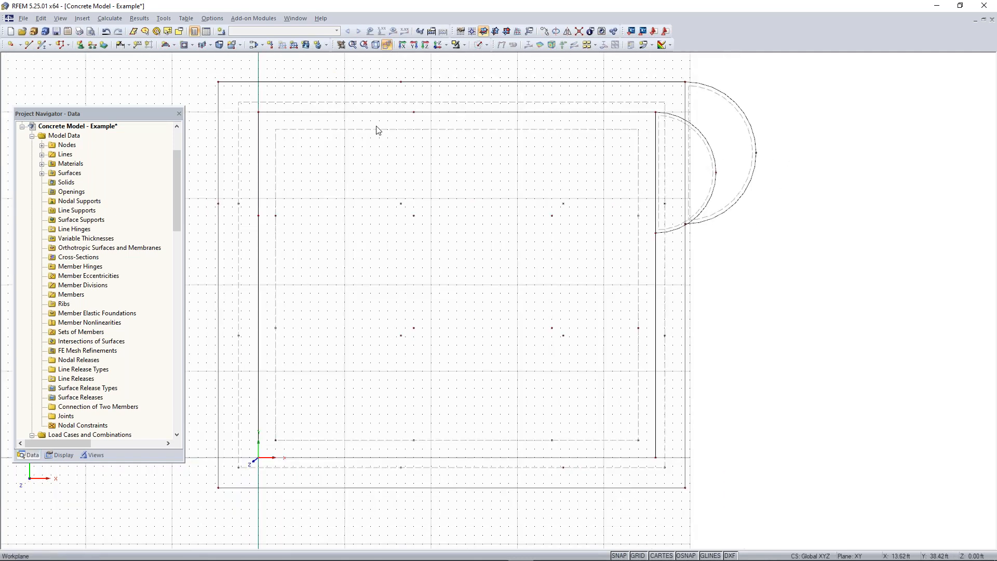
{"action": "left_click", "coordinate": [479, 45]}
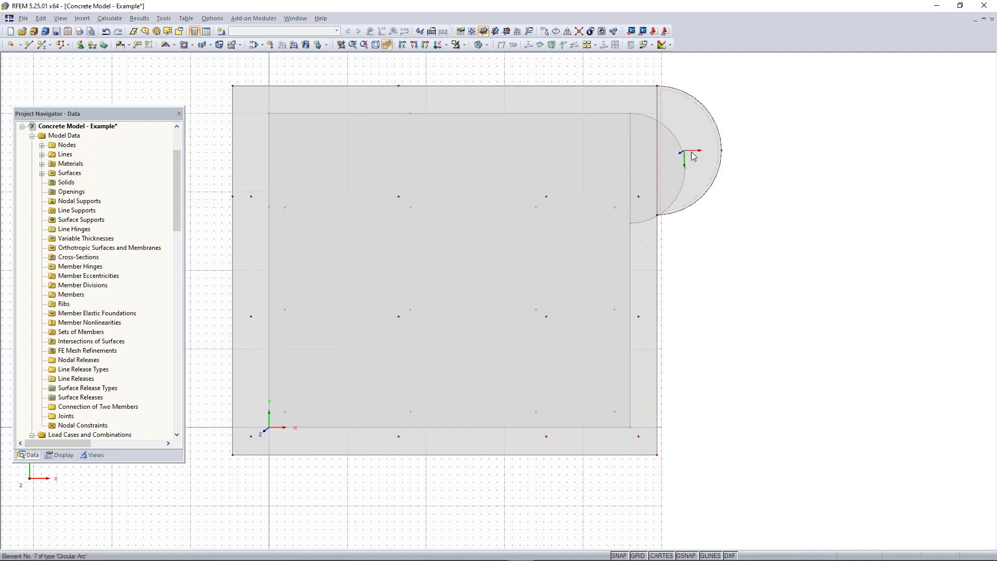
- Turn on the numbering of the model's nodes, lines and surfaces
{"action": "scroll", "coordinate": [683, 145], "scroll_direction": "up", "scroll_amount": 1}
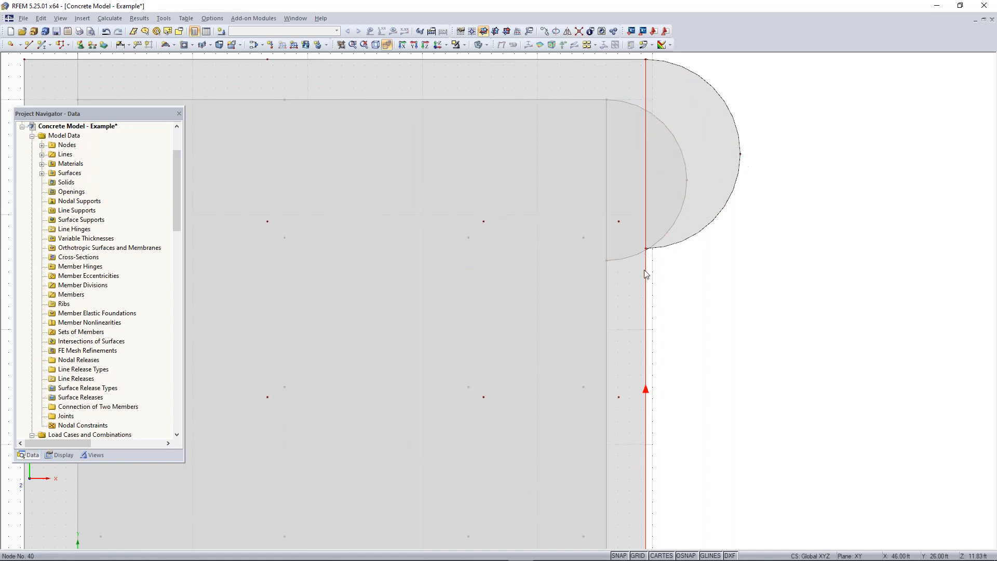
{"action": "scroll", "coordinate": [646, 278], "scroll_direction": "down", "scroll_amount": 2}
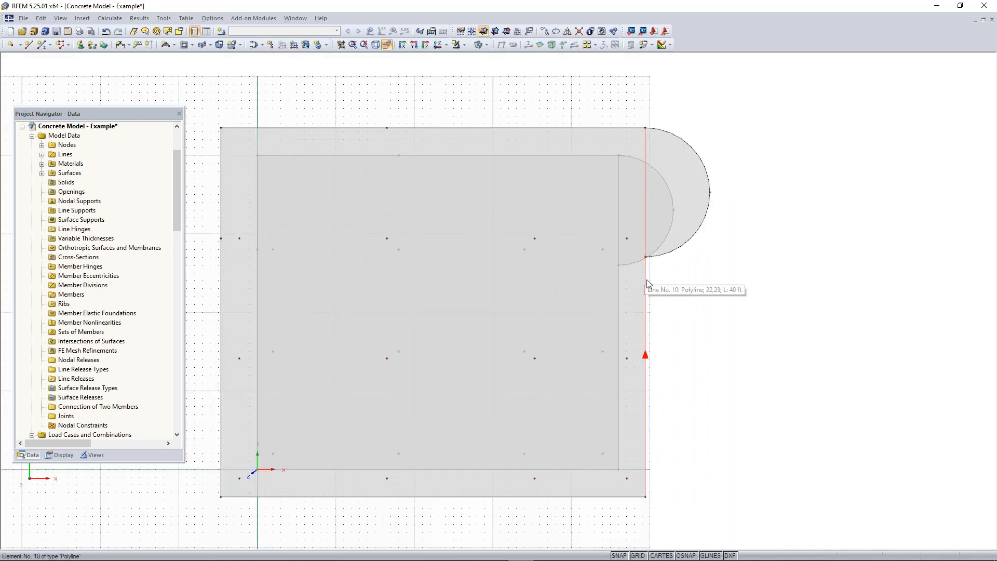
{"action": "right_click", "coordinate": [686, 285]}
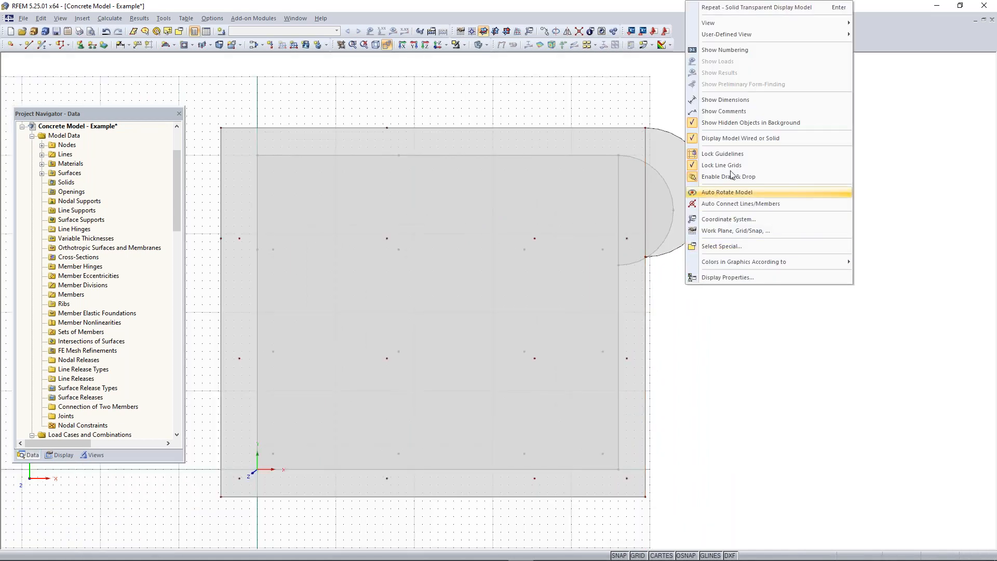
{"action": "left_click", "coordinate": [706, 50]}
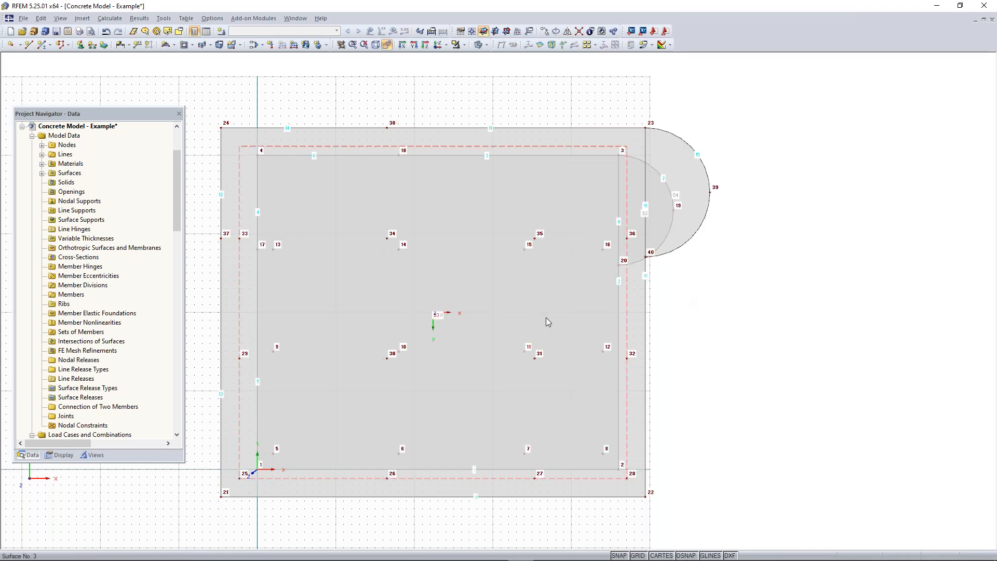
{"action": "scroll", "coordinate": [634, 310], "scroll_direction": "up", "scroll_amount": 2}
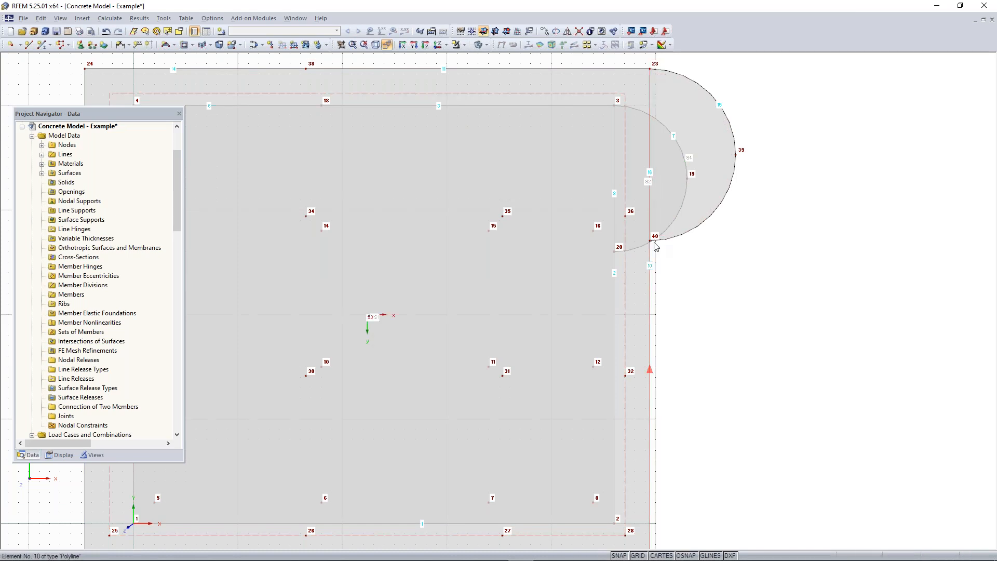
- Connect the lines at node 40, where the upper semicircle meets the slab's straight edge
{"action": "middle_click_drag", "start_coordinate": [691, 271], "coordinate": [707, 284], "text": "ctrl"}
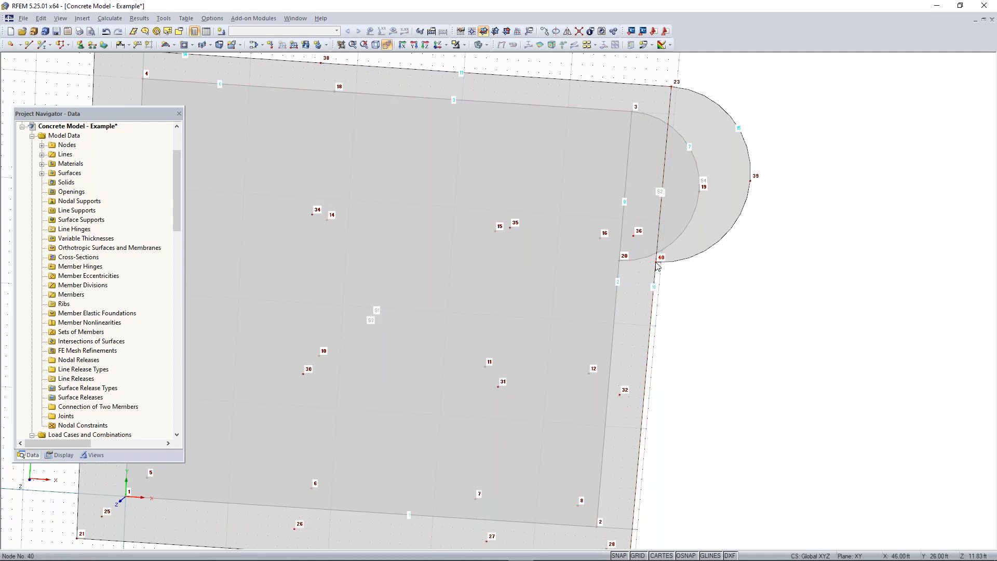
{"action": "scroll", "coordinate": [659, 266], "scroll_direction": "up", "scroll_amount": 3}
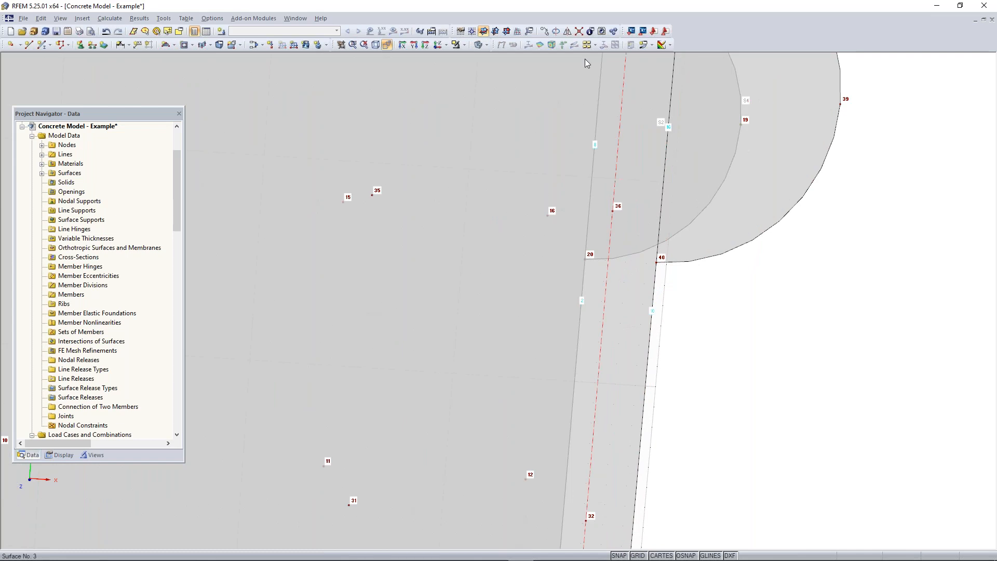
{"action": "left_click", "coordinate": [579, 32]}
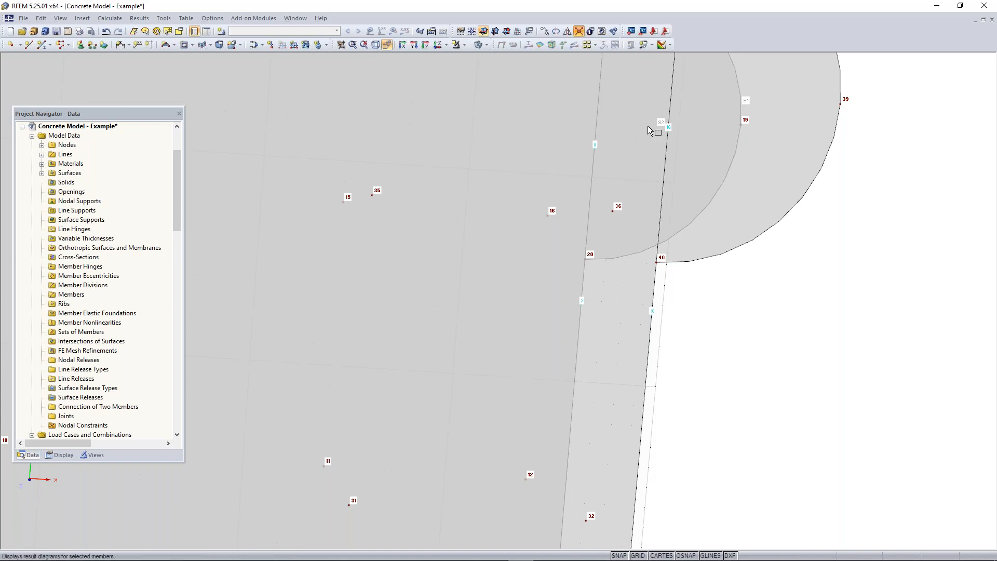
{"action": "left_click_drag", "start_coordinate": [676, 285], "coordinate": [644, 259]}
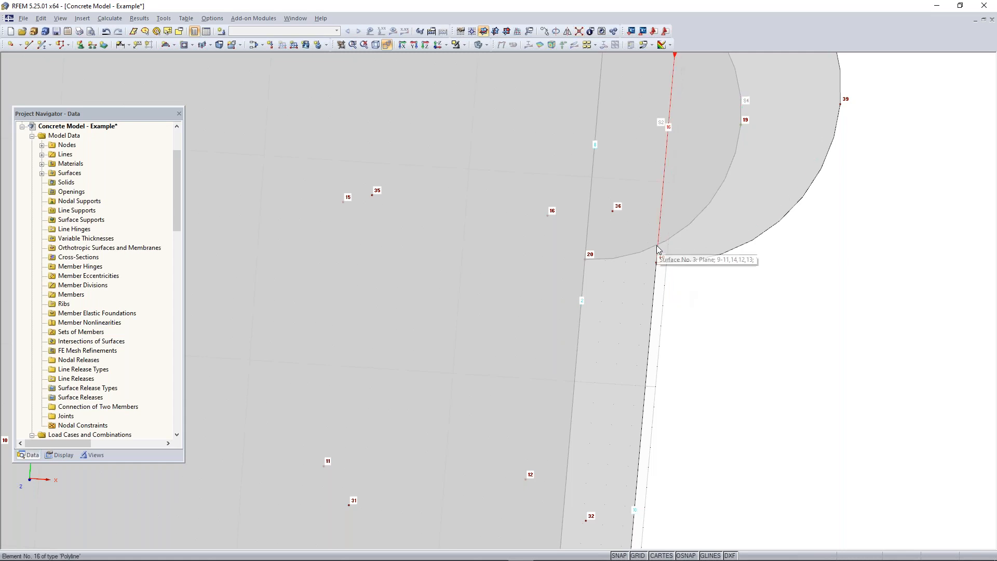
{"action": "scroll", "coordinate": [657, 283], "scroll_direction": "down", "scroll_amount": 3}
{"action": "scroll", "coordinate": [657, 284], "scroll_direction": "up", "scroll_amount": 1}
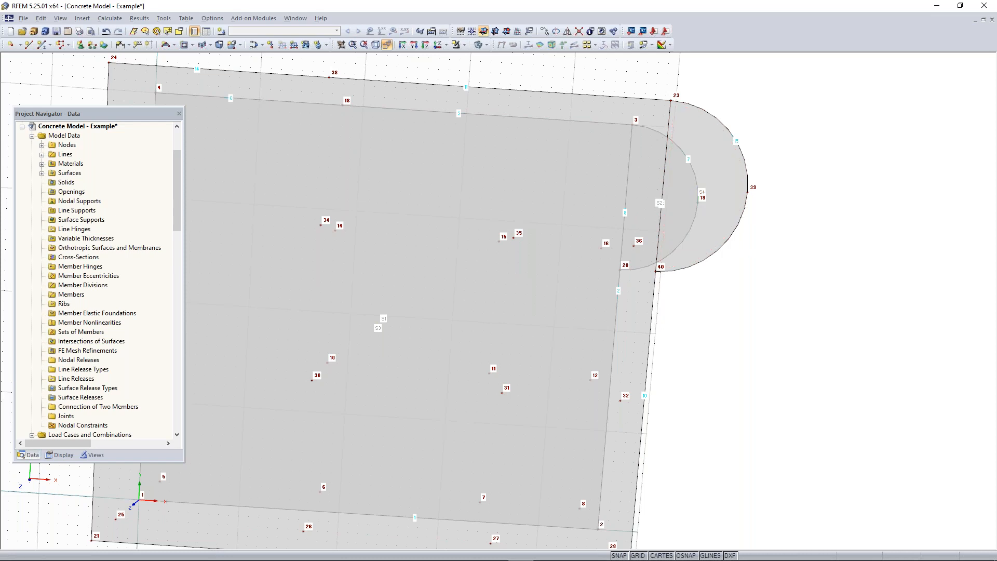
- Divide line 16, the upper semicircle's straight edge, with an intermediate node at 7 ft (50%) of its true length
{"action": "right_click", "coordinate": [664, 183]}
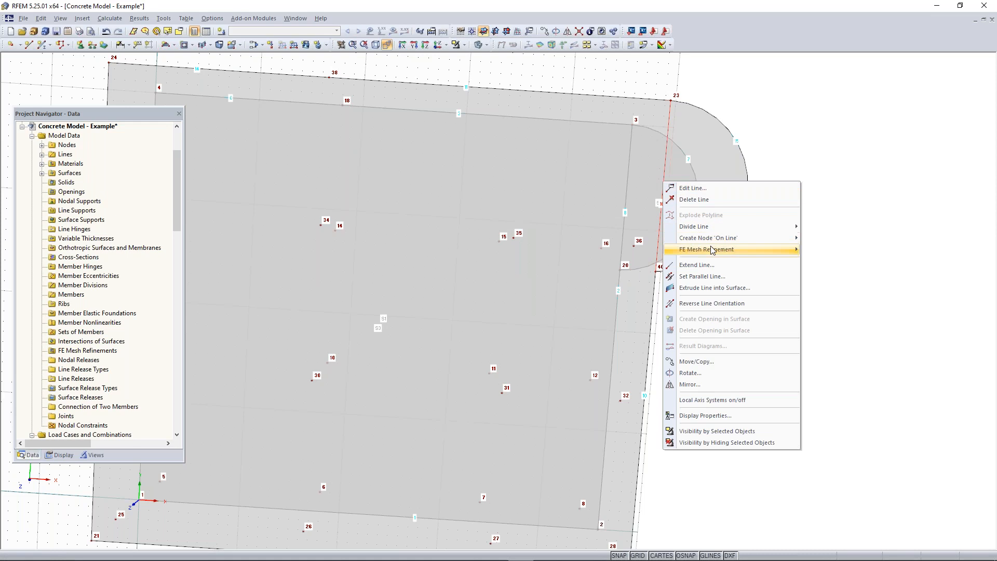
{"action": "mouse_move", "coordinate": [712, 227]}
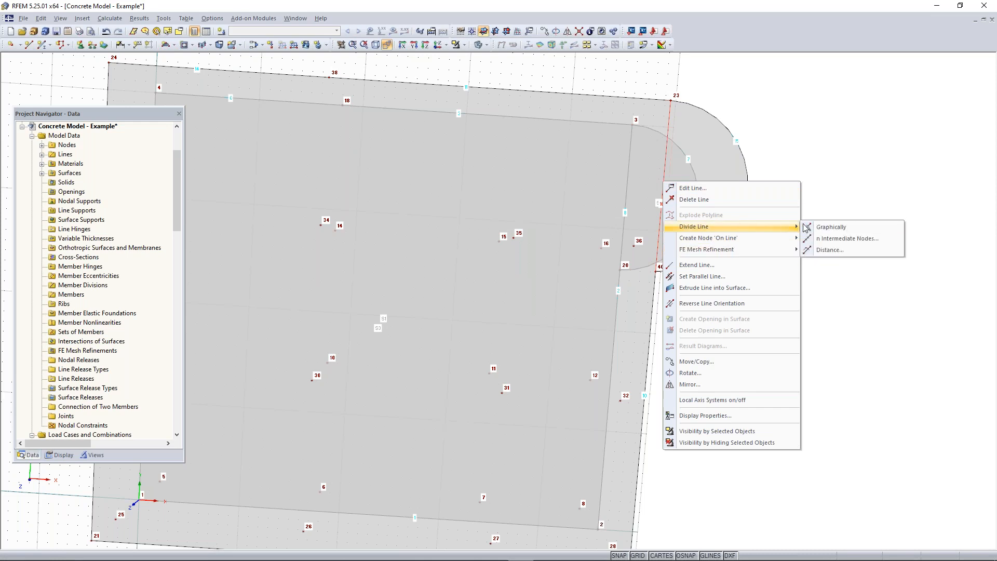
{"action": "left_click", "coordinate": [828, 251]}
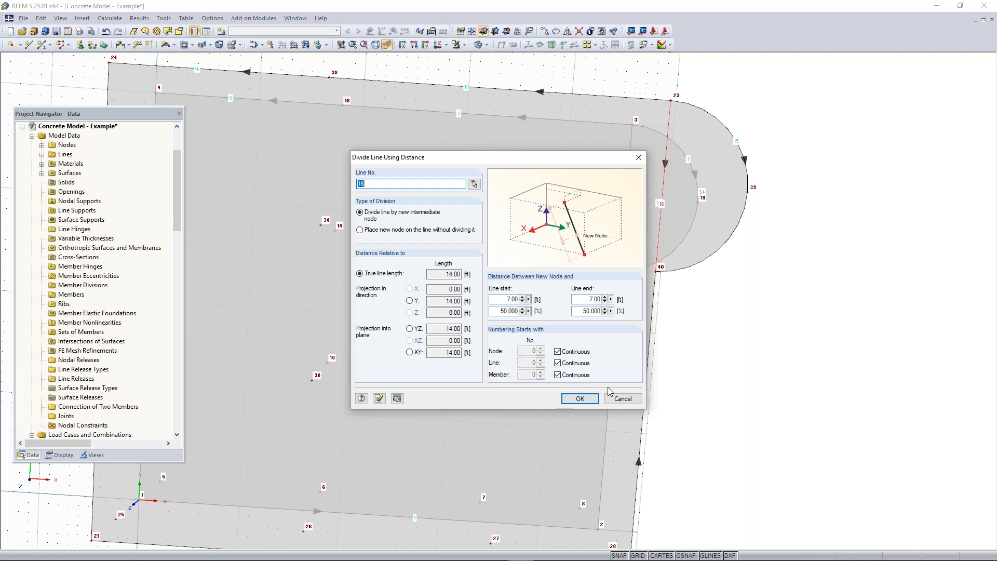
{"action": "left_click", "coordinate": [578, 399]}
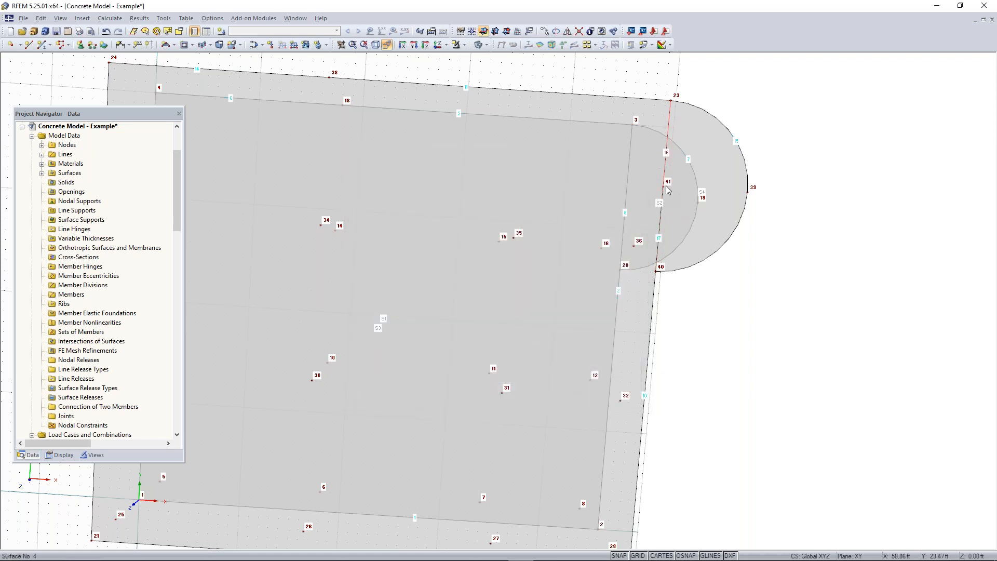
{"action": "scroll", "coordinate": [670, 190], "scroll_direction": "up", "scroll_amount": 3}
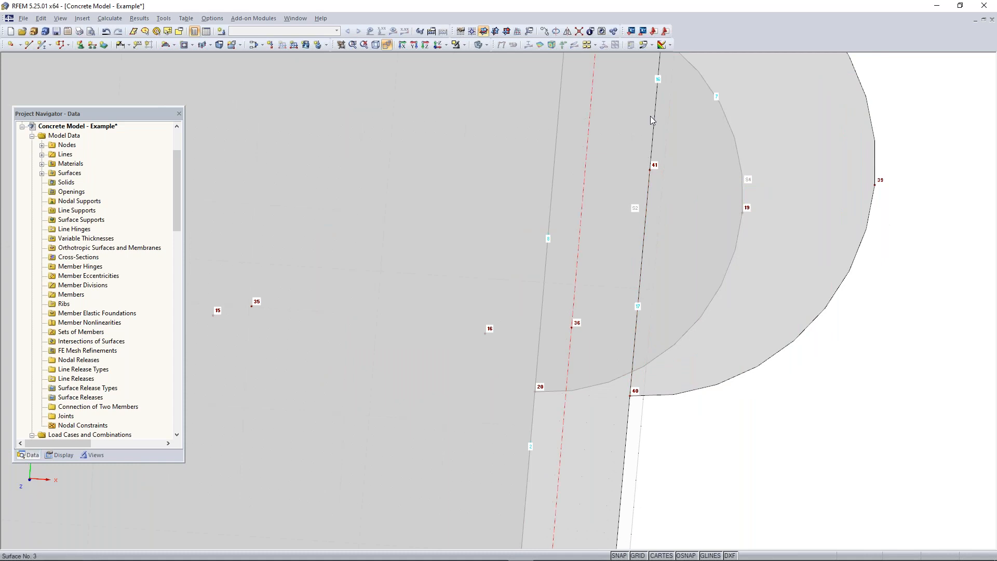
{"action": "scroll", "coordinate": [689, 417], "scroll_direction": "down", "scroll_amount": 2}
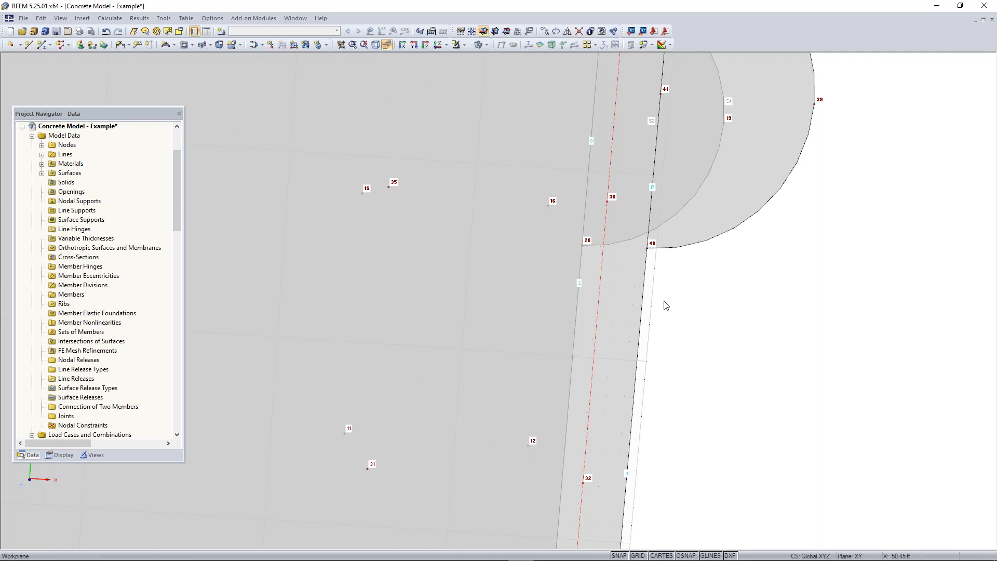
- Delete the upper level's rectangular slab surface and its adjoining semicircular surface, keeping their boundary lines and nodes
{"action": "scroll", "coordinate": [663, 305], "scroll_direction": "down", "scroll_amount": 4}
{"action": "middle_click_drag", "start_coordinate": [676, 338], "coordinate": [670, 244], "text": "ctrl"}
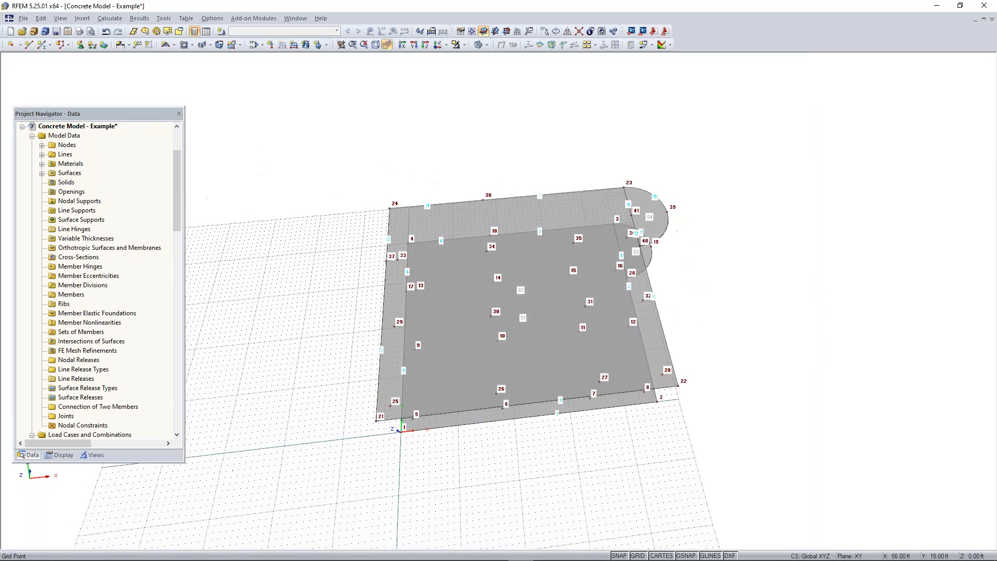
{"action": "left_click", "coordinate": [391, 46]}
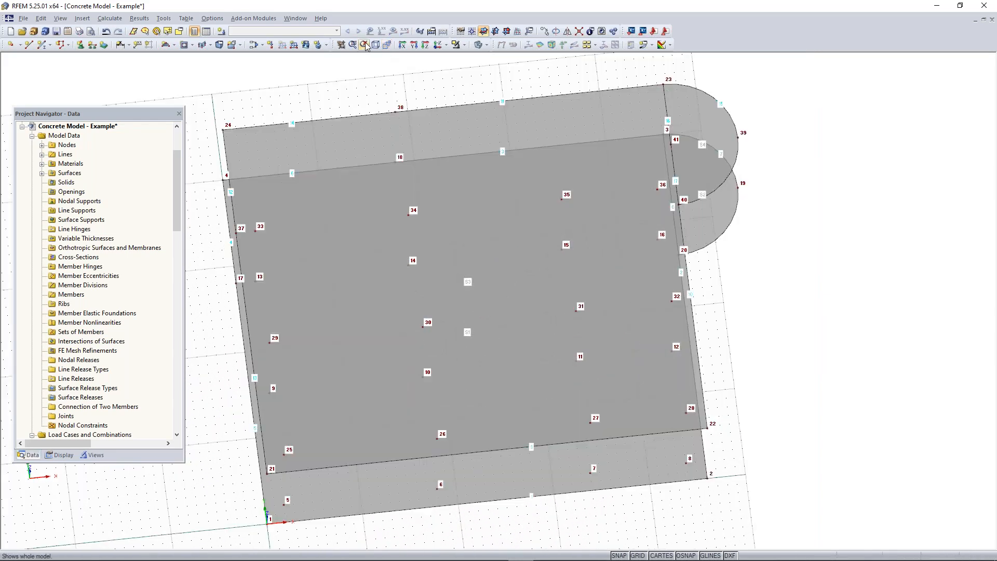
{"action": "left_click", "coordinate": [376, 45]}
{"action": "scroll", "coordinate": [503, 183], "scroll_direction": "down", "scroll_amount": 3}
{"action": "middle_click_drag", "start_coordinate": [790, 153], "coordinate": [727, 236]}
{"action": "left_click", "coordinate": [573, 193]}
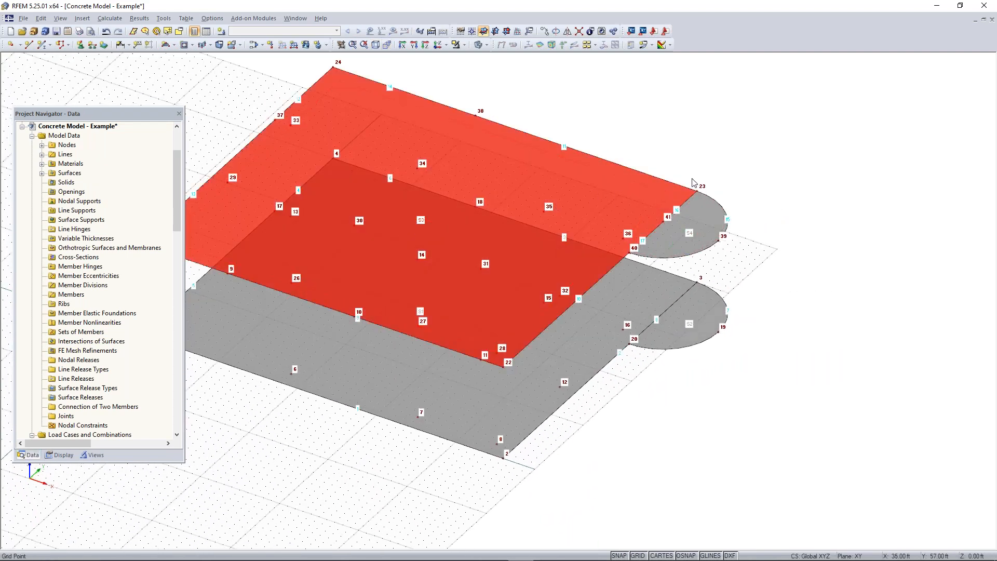
{"action": "key", "text": "Delete"}
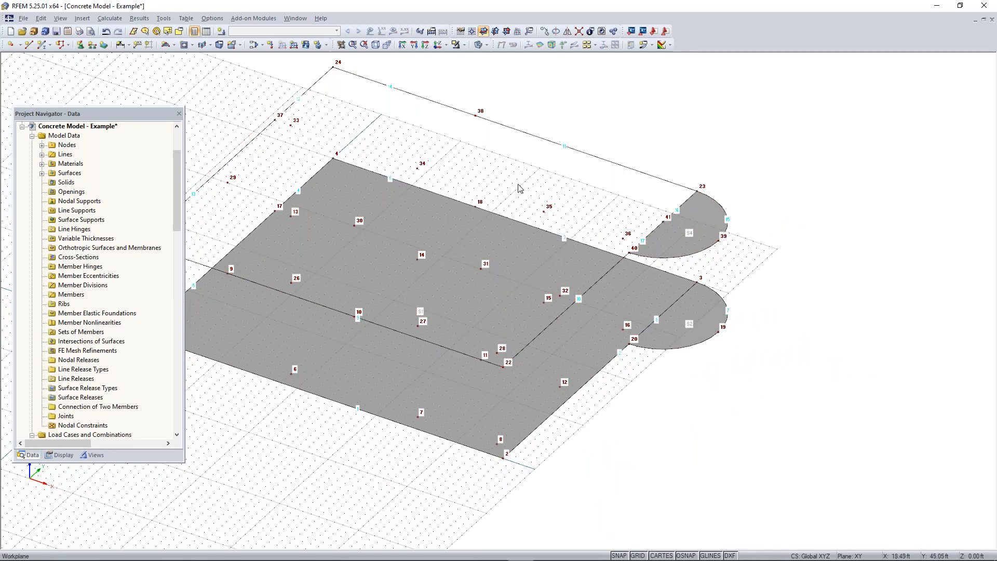
{"action": "left_click", "coordinate": [699, 218]}
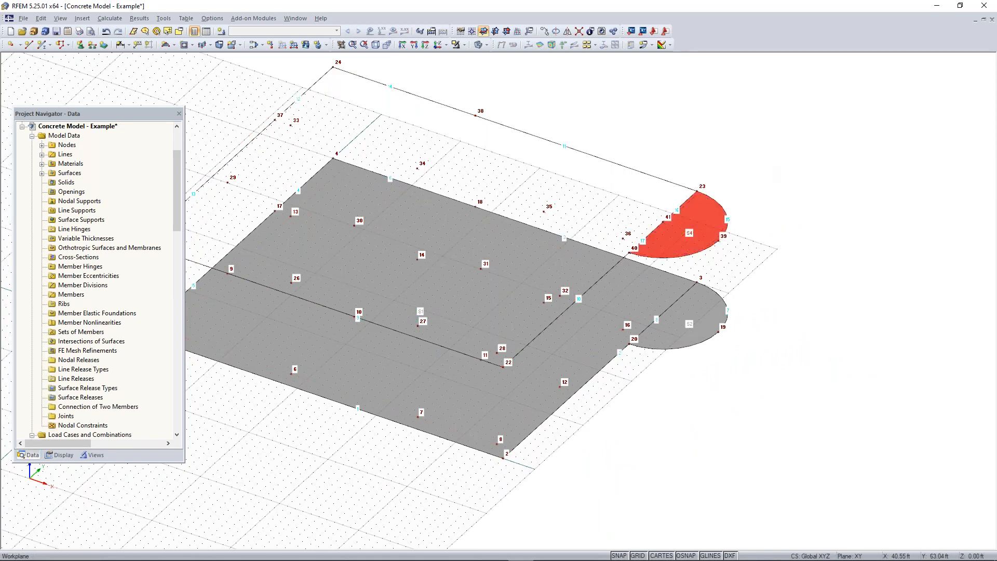
{"action": "key", "text": "Delete"}
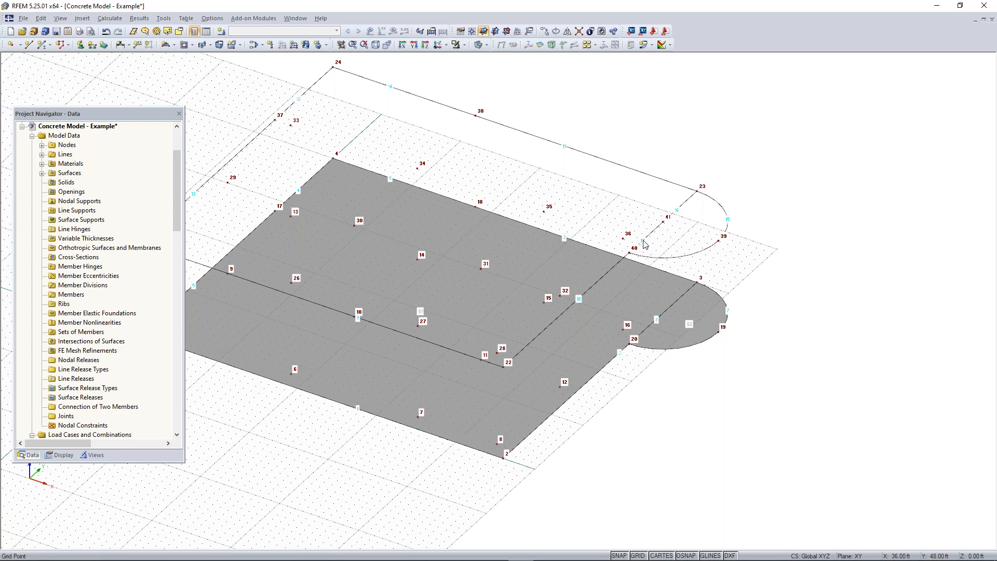
- Delete lines 16 and 17, the two 7 ft halves of the upper semicircle's straight edge
{"action": "scroll", "coordinate": [660, 233], "scroll_direction": "up", "scroll_amount": 1}
{"action": "scroll", "coordinate": [660, 232], "scroll_direction": "up", "scroll_amount": 1}
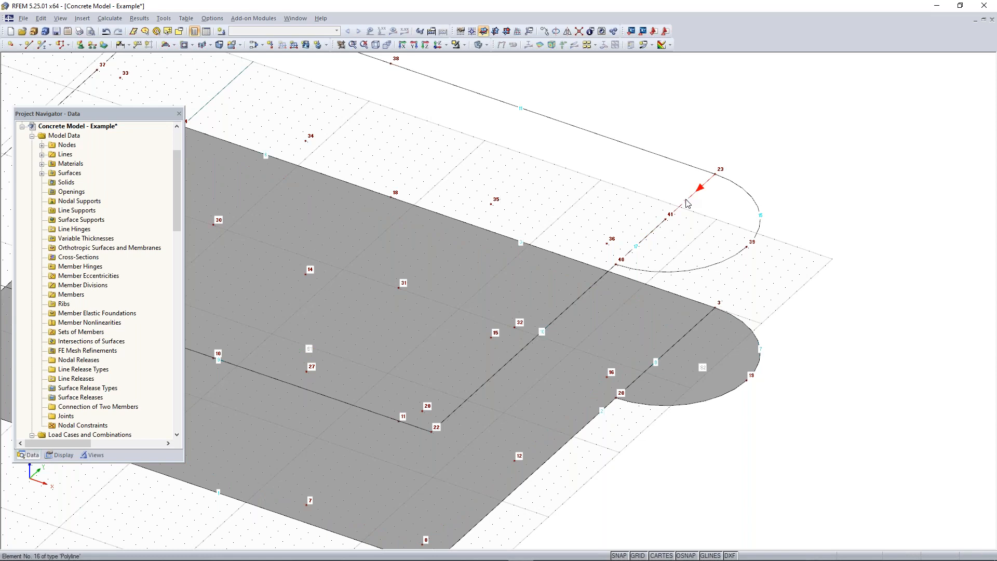
{"action": "middle_click_drag", "start_coordinate": [592, 281], "coordinate": [837, 266]}
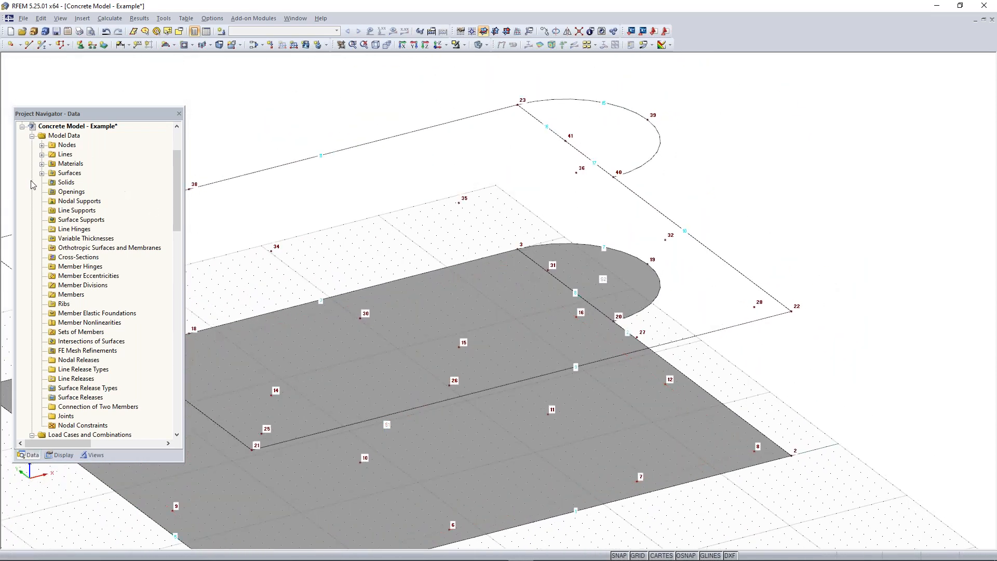
{"action": "left_click", "coordinate": [42, 155]}
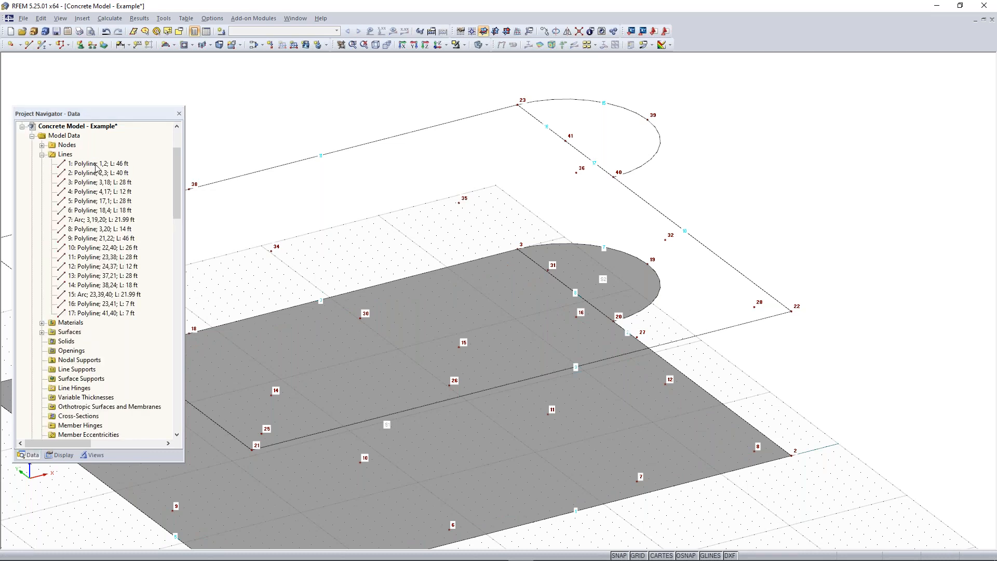
{"action": "left_click", "coordinate": [97, 305]}
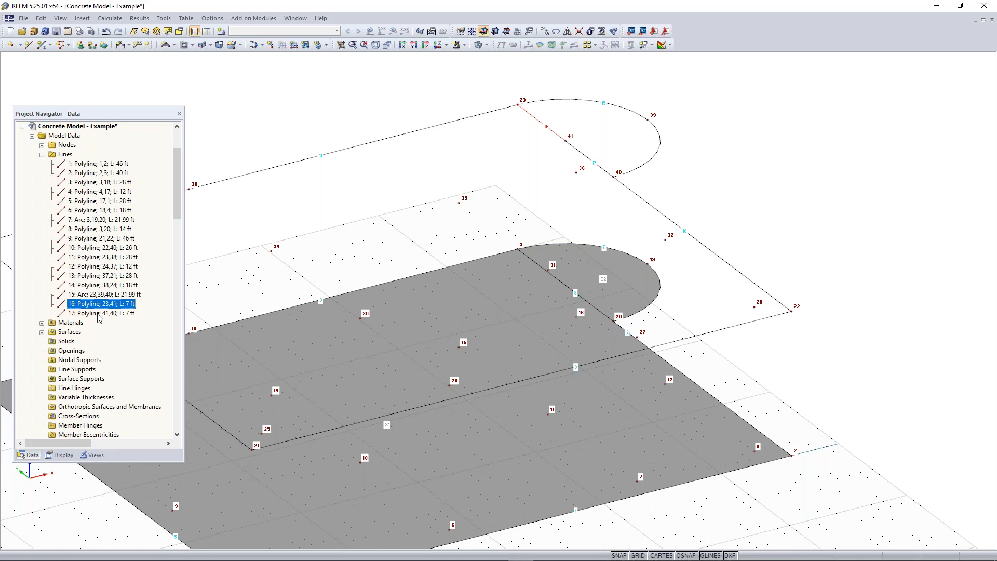
{"action": "left_click", "coordinate": [98, 314], "text": "ctrl"}
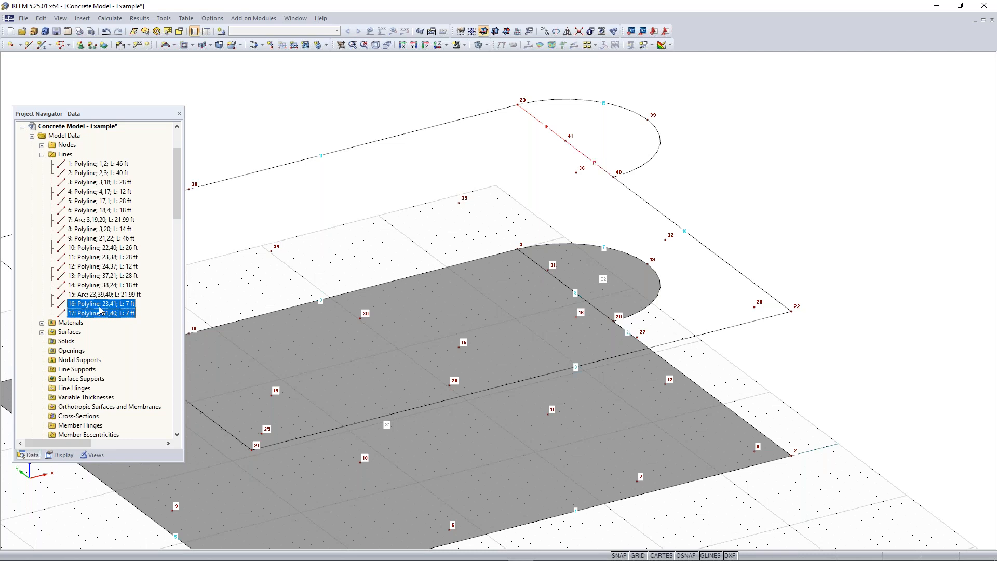
{"action": "key", "text": "Delete"}
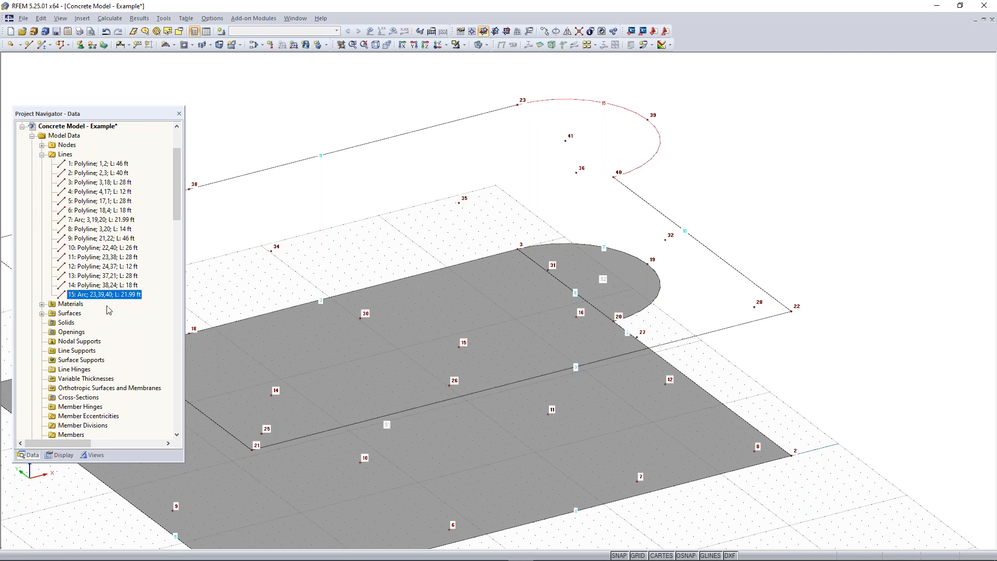
- Create one constant-thickness plane surface in 4000 psi concrete from the upper level's boundary lines, including the semicircular arc
{"action": "middle_click_drag", "start_coordinate": [587, 210], "coordinate": [579, 230], "text": "ctrl"}
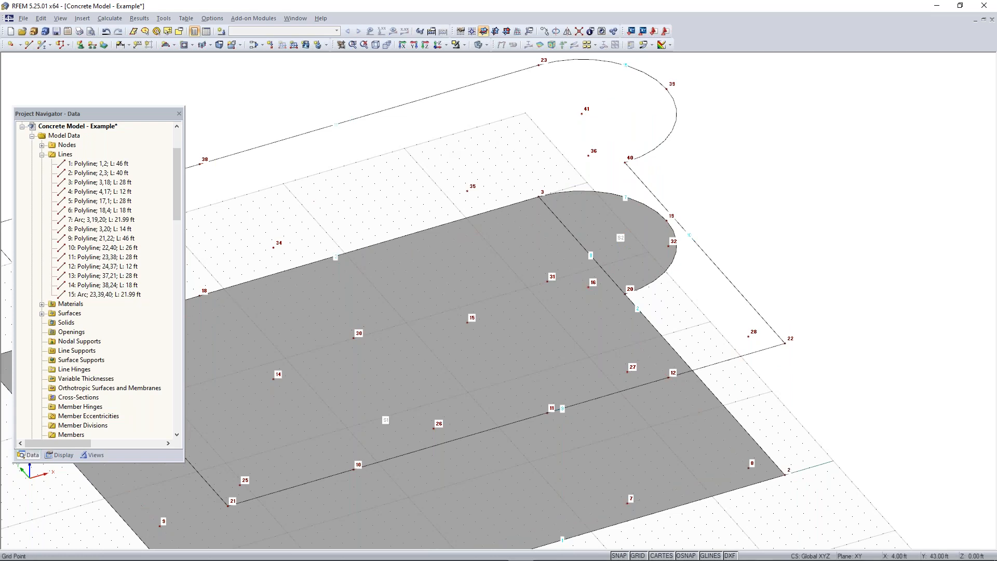
{"action": "scroll", "coordinate": [291, 146], "scroll_direction": "down", "scroll_amount": 2}
{"action": "middle_click_drag", "start_coordinate": [338, 171], "coordinate": [487, 173]}
{"action": "scroll", "coordinate": [439, 171], "scroll_direction": "down", "scroll_amount": 1}
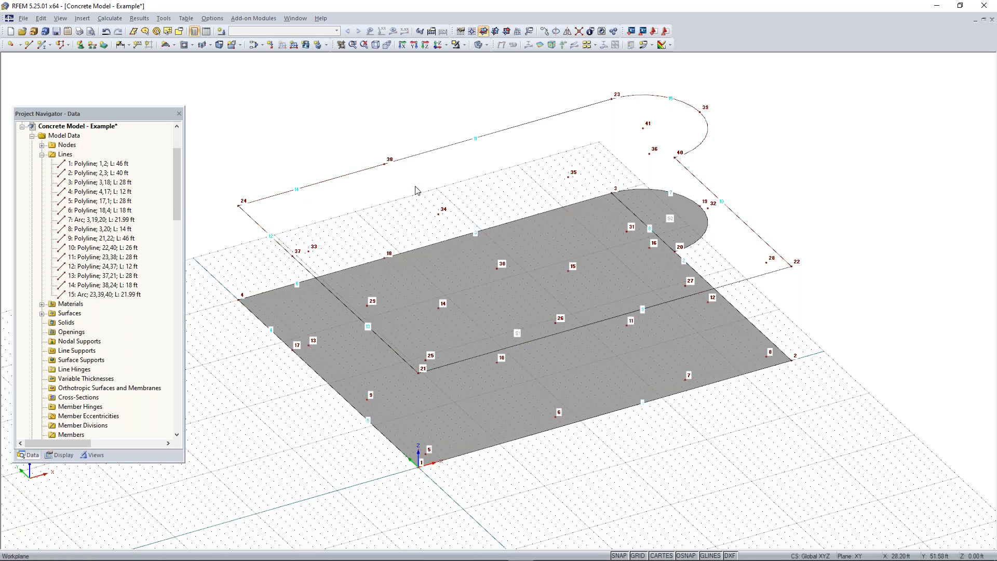
{"action": "left_click", "coordinate": [175, 46]}
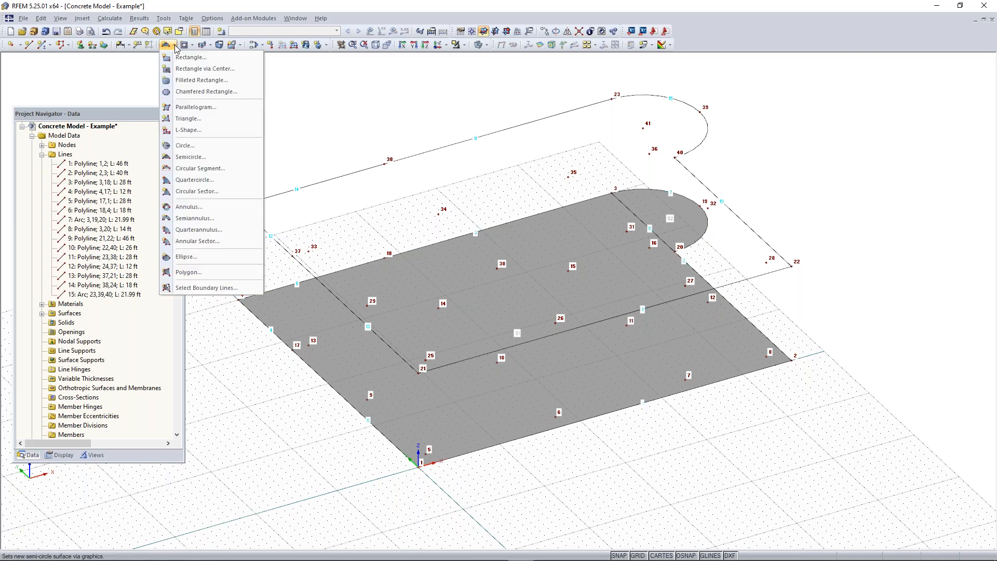
{"action": "left_click", "coordinate": [203, 287]}
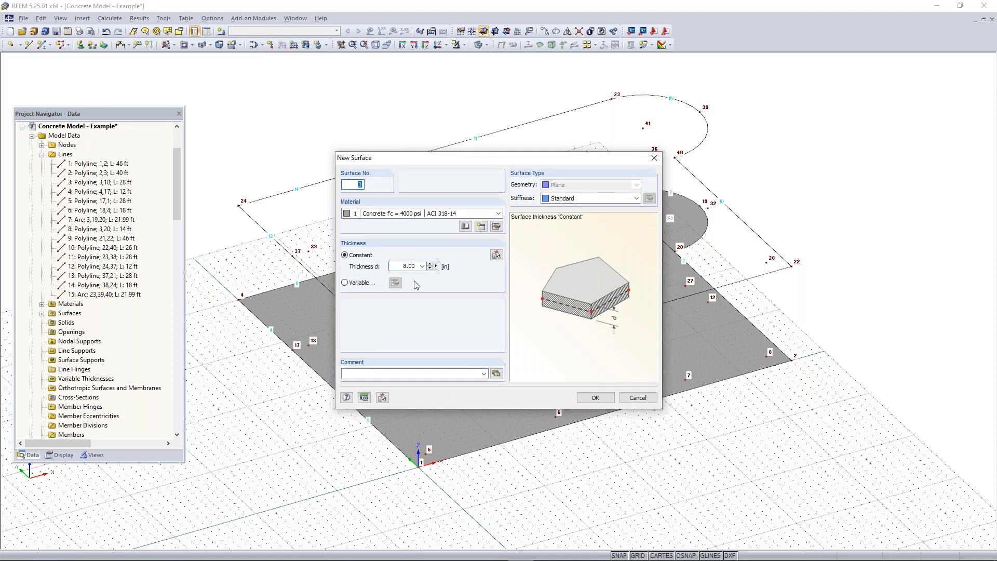
{"action": "double_click", "coordinate": [409, 266]}
{"action": "left_click", "coordinate": [593, 398]}
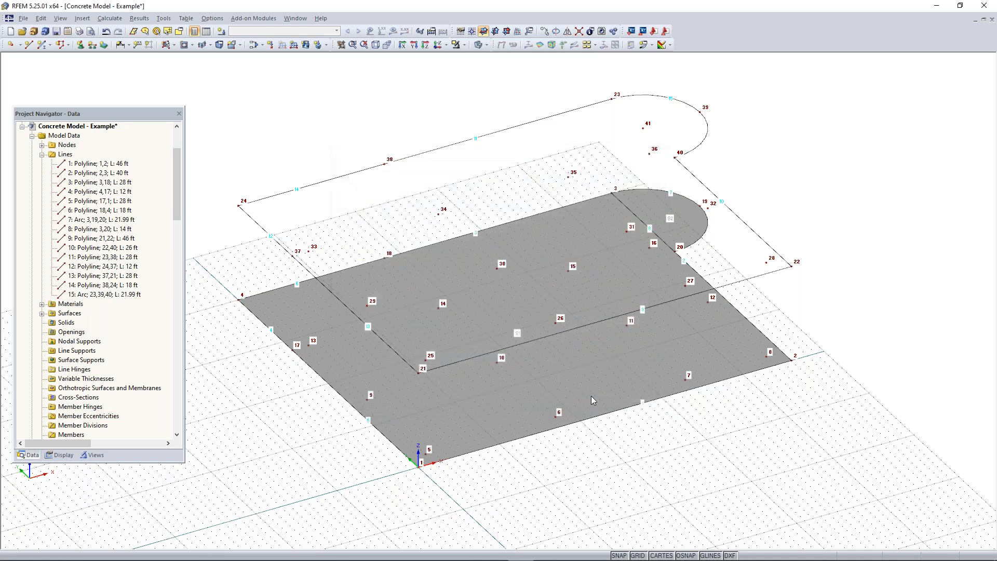
{"action": "left_click", "coordinate": [439, 148]}
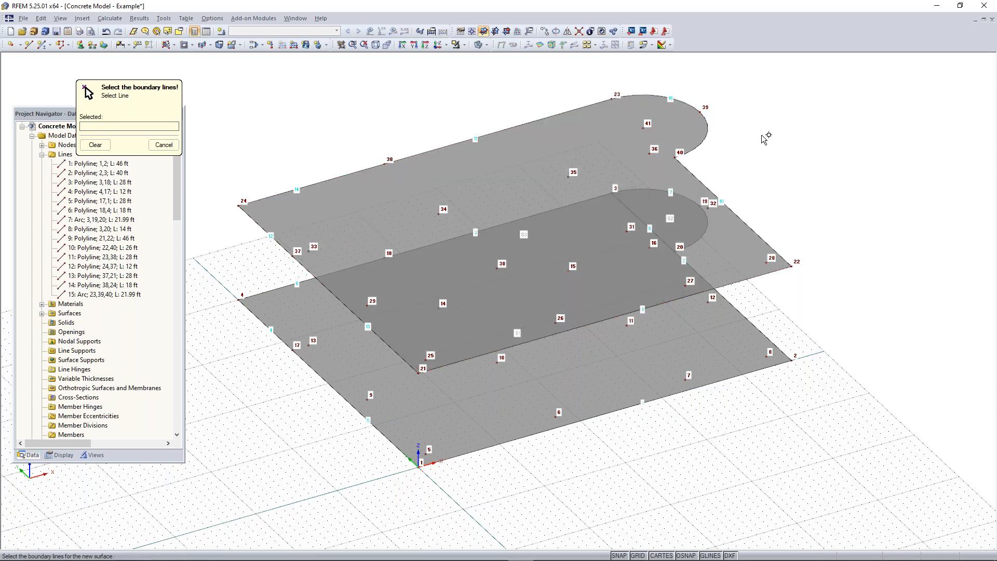
{"action": "key", "text": "Escape"}
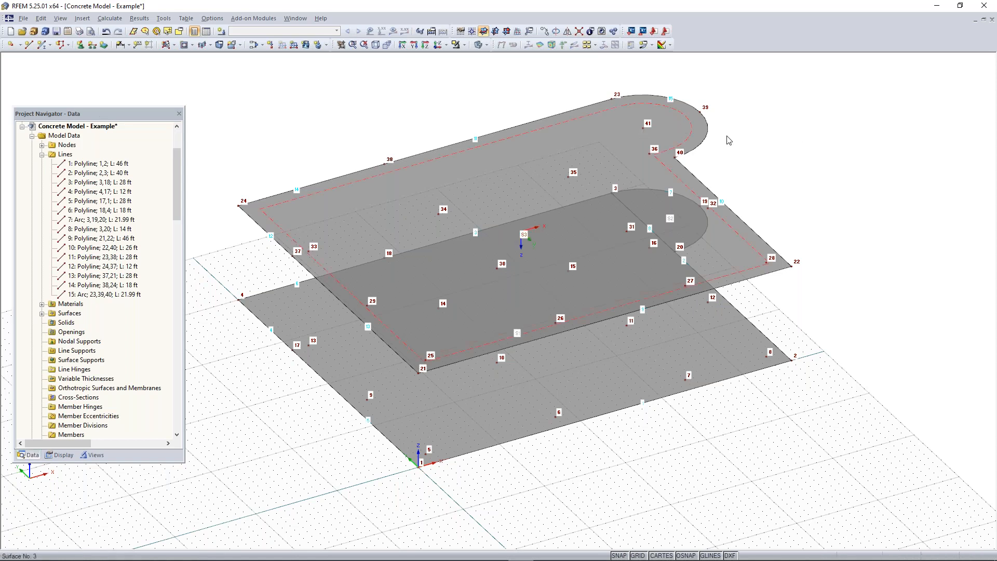
{"action": "middle_click_drag", "start_coordinate": [692, 444], "coordinate": [700, 418], "text": "ctrl"}
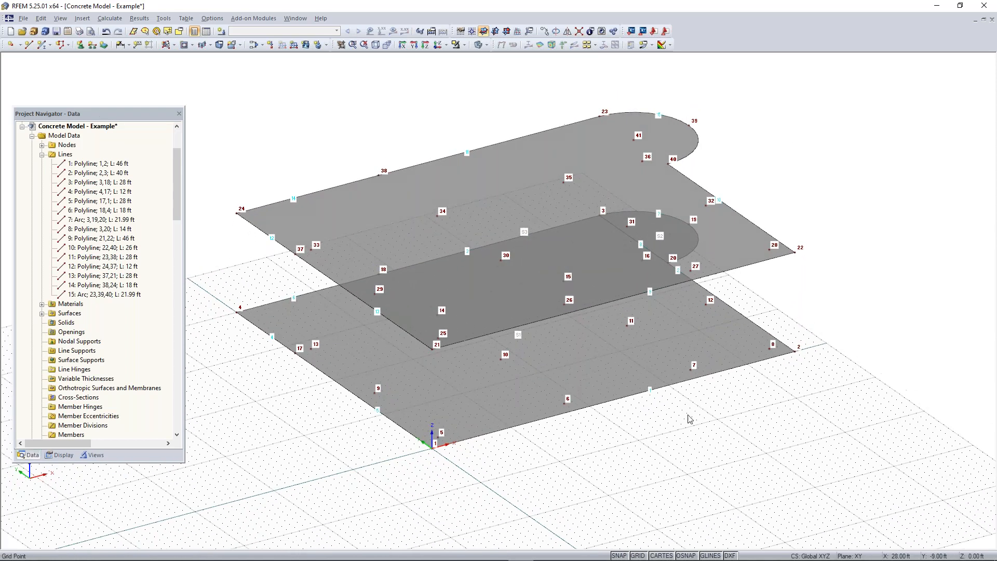
{"action": "right_click", "coordinate": [700, 416]}
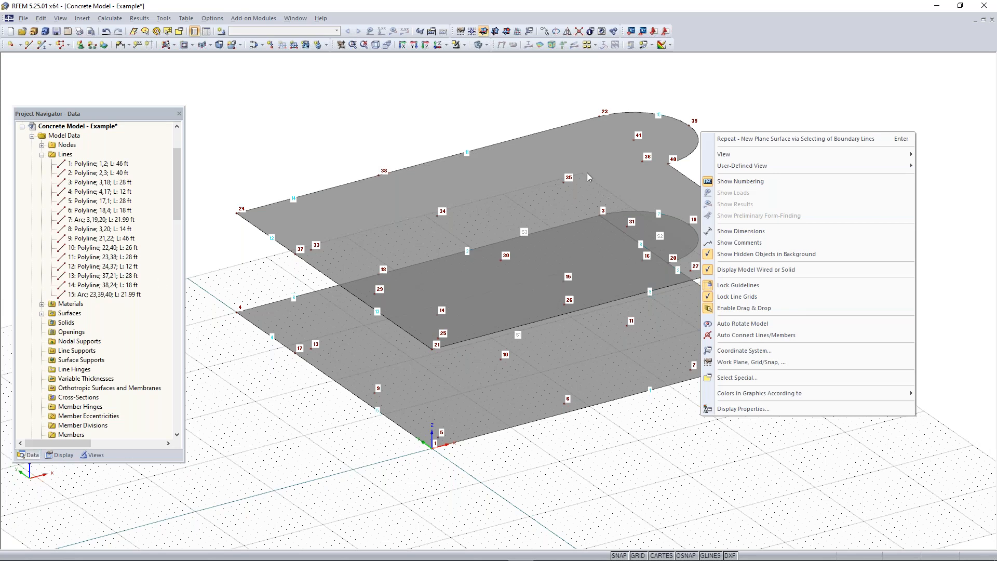
{"action": "left_click", "coordinate": [735, 93]}
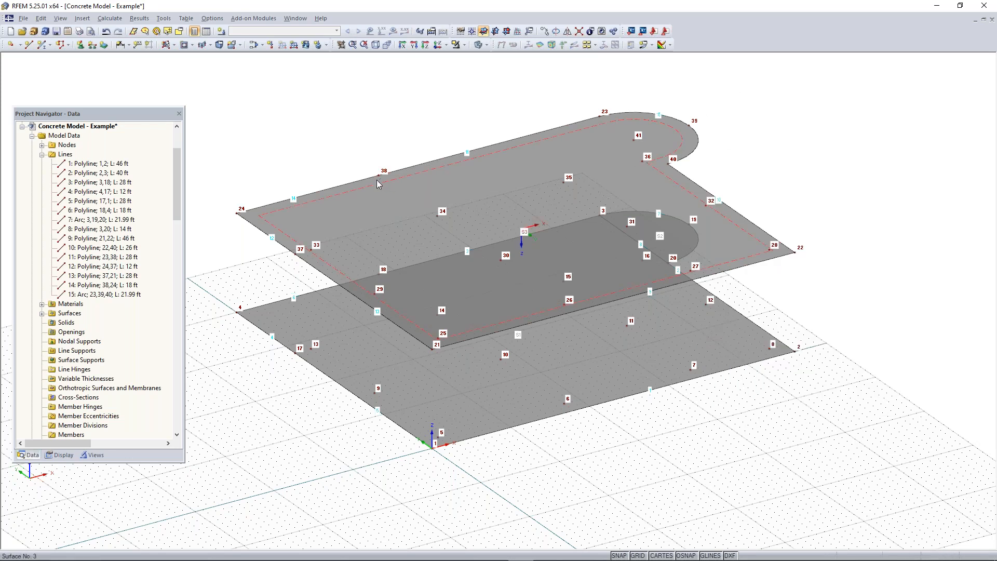
- Create a circular opening with a 6 ft radius centred on node 41 in the upper slab, using a 1 ft radius step
{"action": "middle_click_drag", "start_coordinate": [810, 149], "coordinate": [649, 234], "text": "ctrl"}
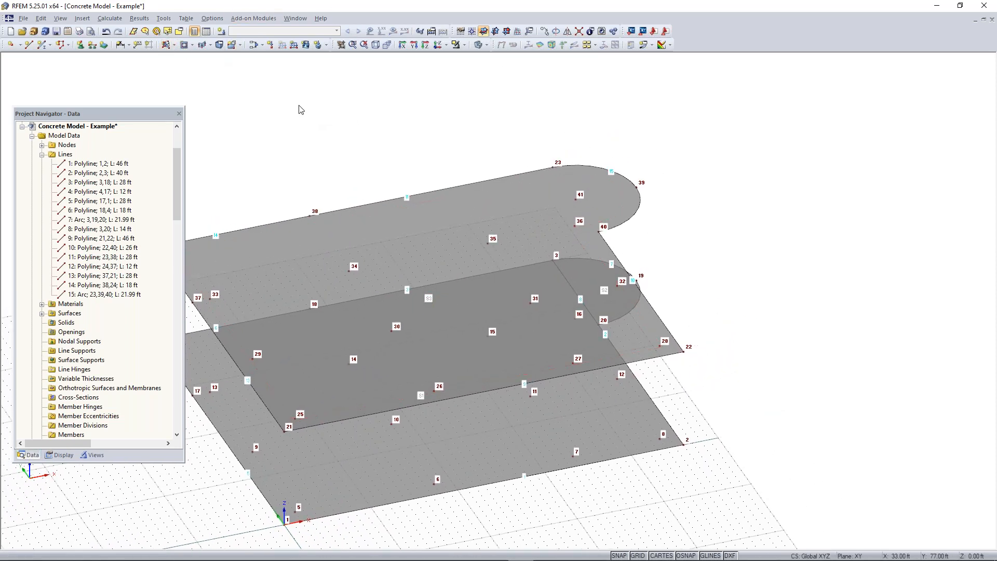
{"action": "left_click", "coordinate": [192, 45]}
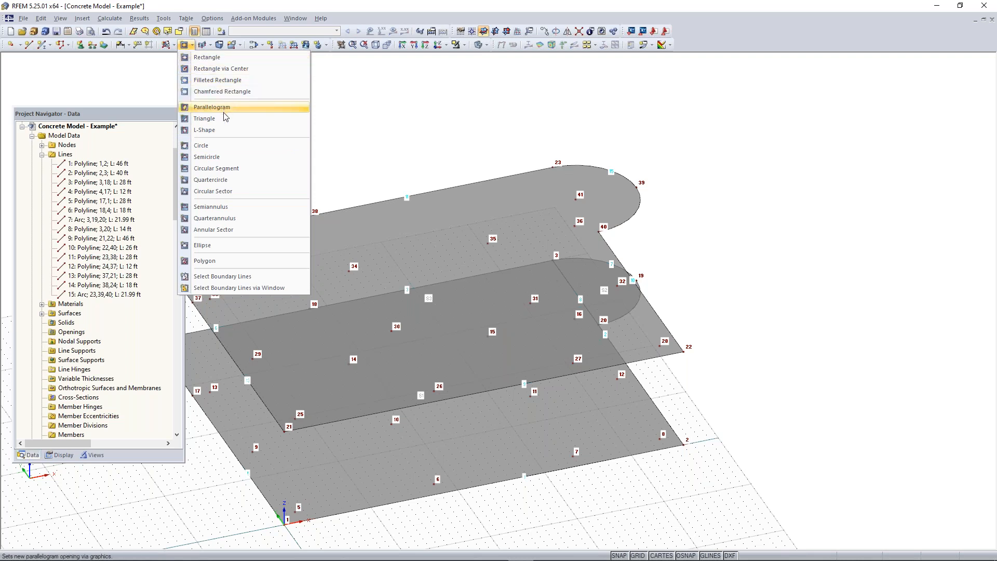
{"action": "left_click", "coordinate": [210, 146]}
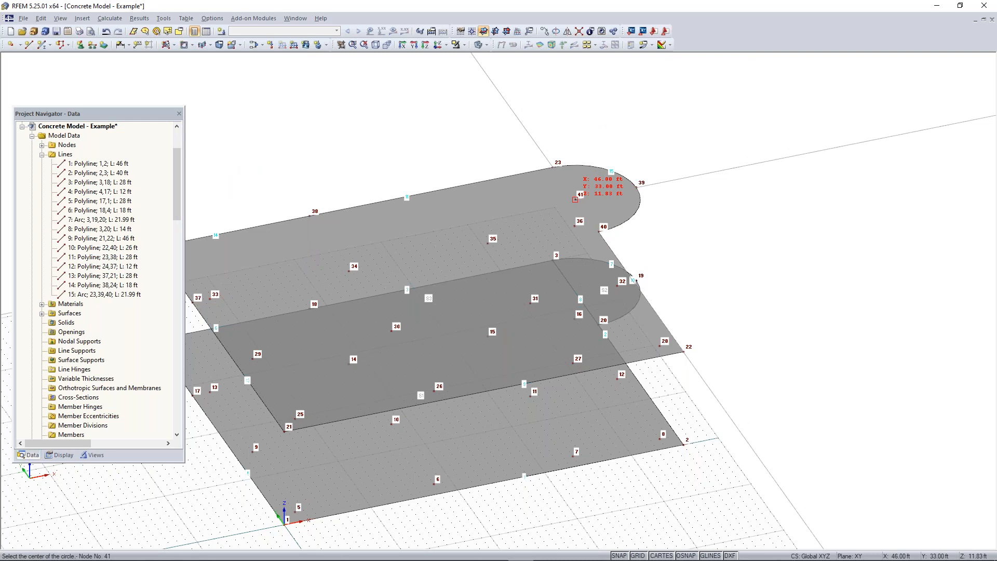
{"action": "left_click", "coordinate": [576, 199]}
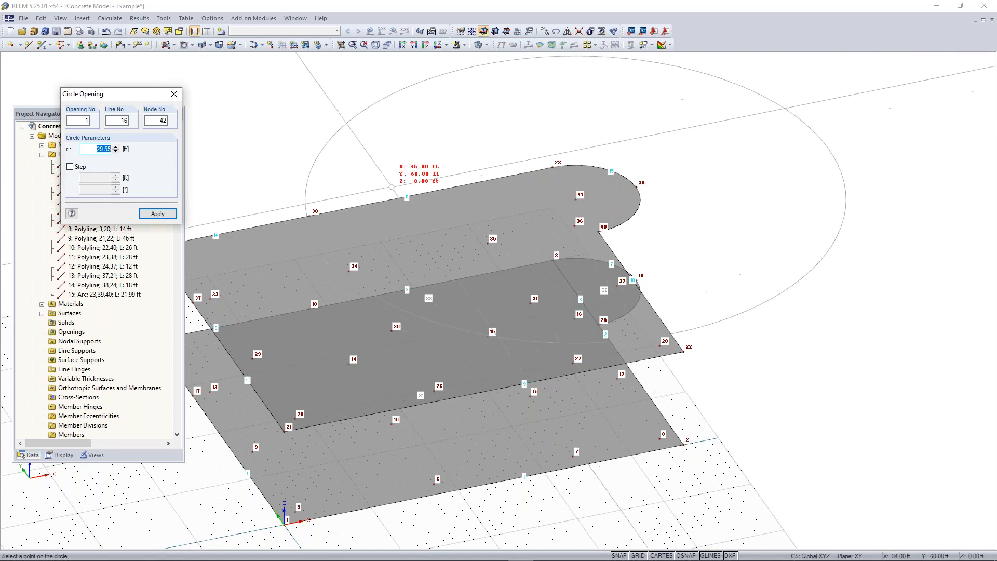
{"action": "left_click", "coordinate": [70, 167]}
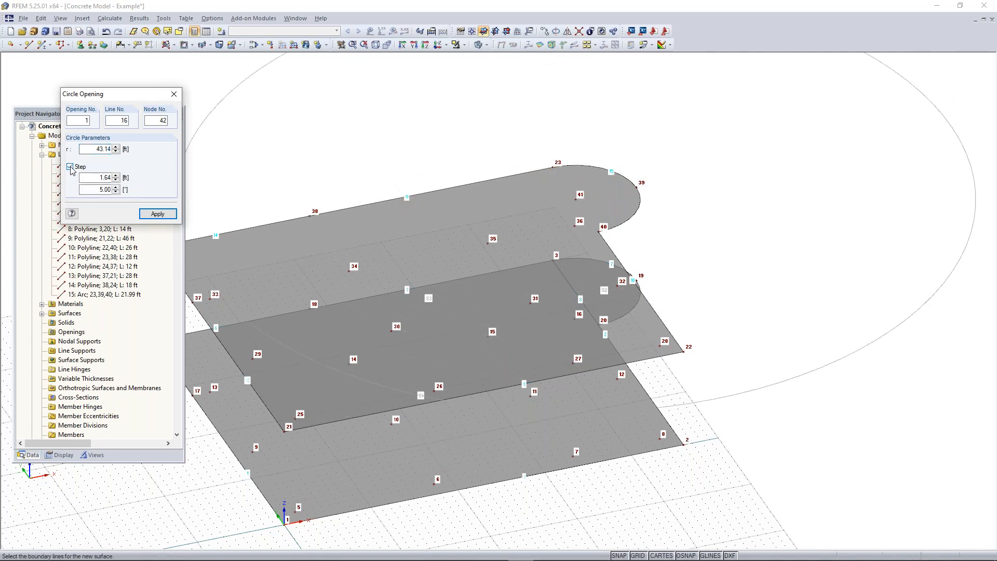
{"action": "left_click", "coordinate": [93, 177]}
{"action": "type", "text": "1"}
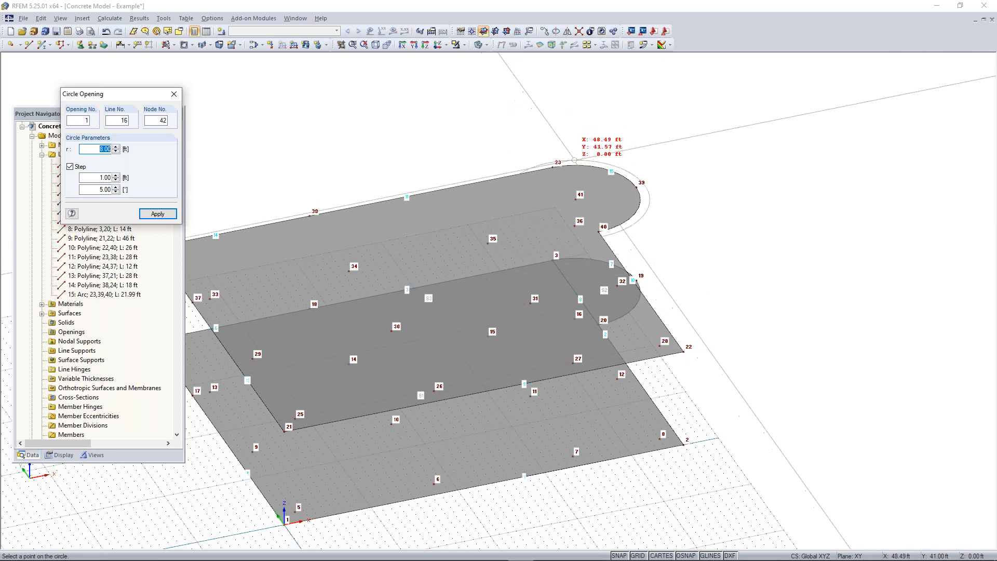
{"action": "left_click_drag", "start_coordinate": [105, 101], "coordinate": [152, 114]}
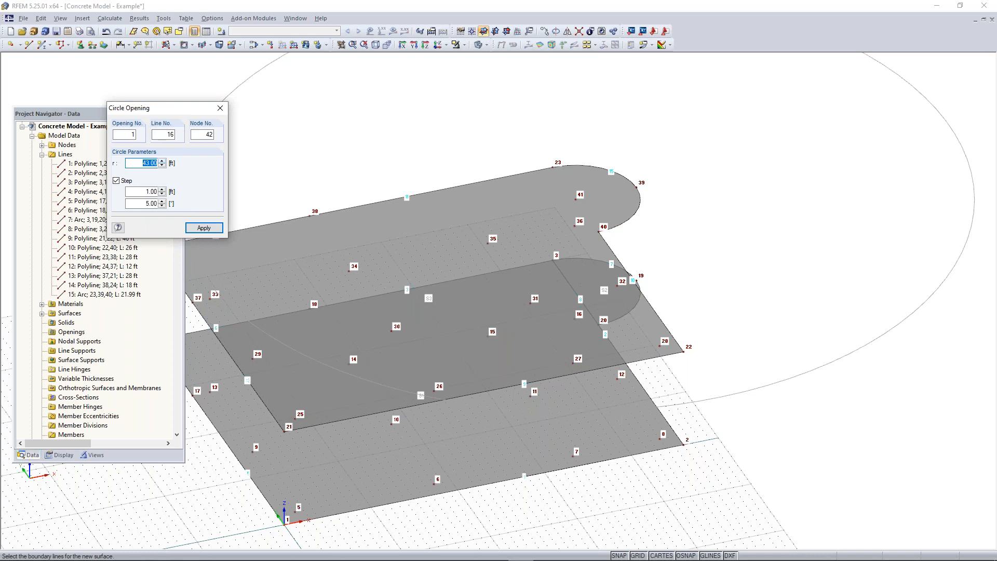
{"action": "type", "text": "6"}
{"action": "key", "text": "Return"}
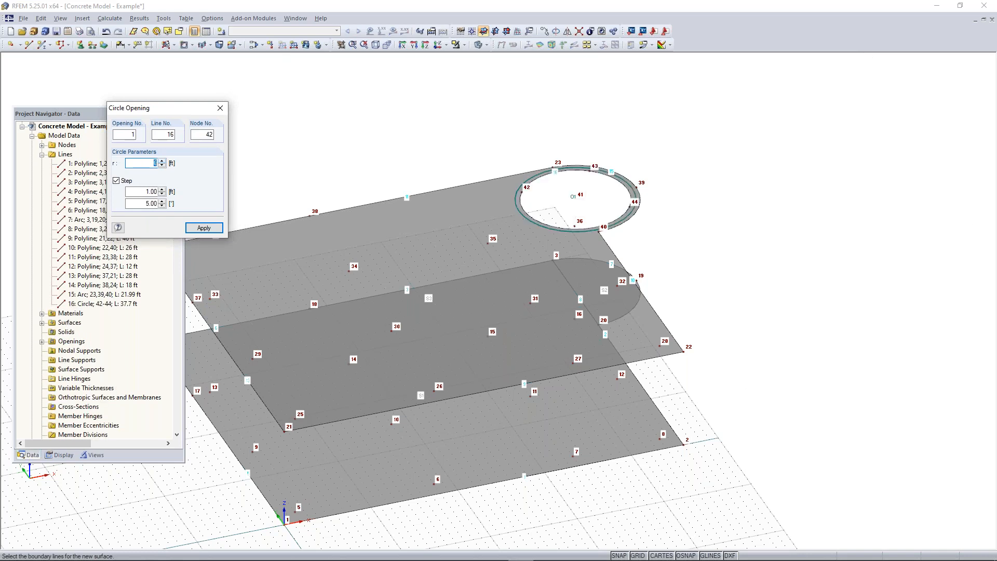
{"action": "key", "text": "Escape"}
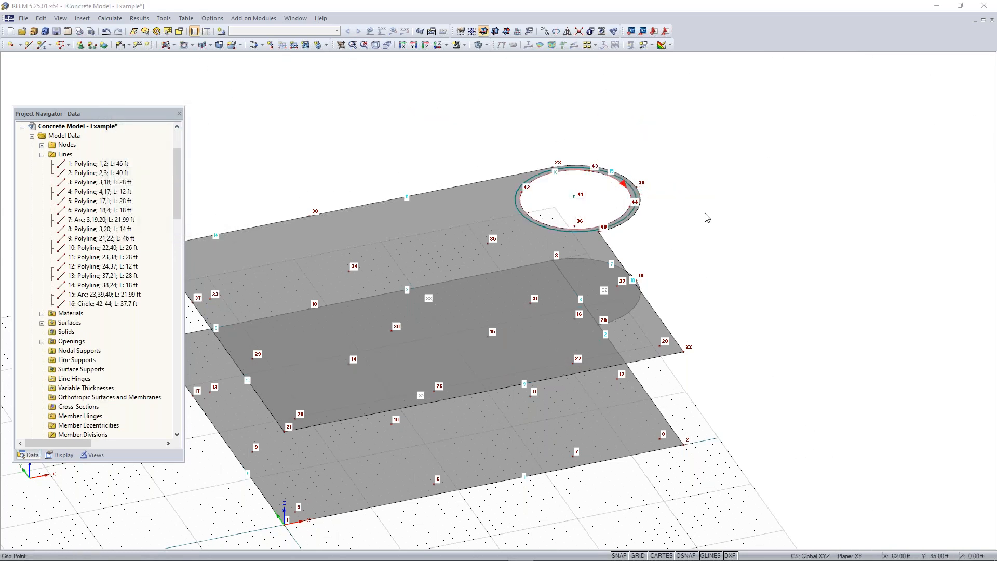
- Examine the upper slab's circular opening and both levels' semicircular extensions from several sides
{"action": "middle_click_drag", "start_coordinate": [496, 273], "coordinate": [753, 273], "text": "ctrl"}
{"action": "middle_click_drag", "start_coordinate": [400, 287], "coordinate": [602, 288], "text": "ctrl"}
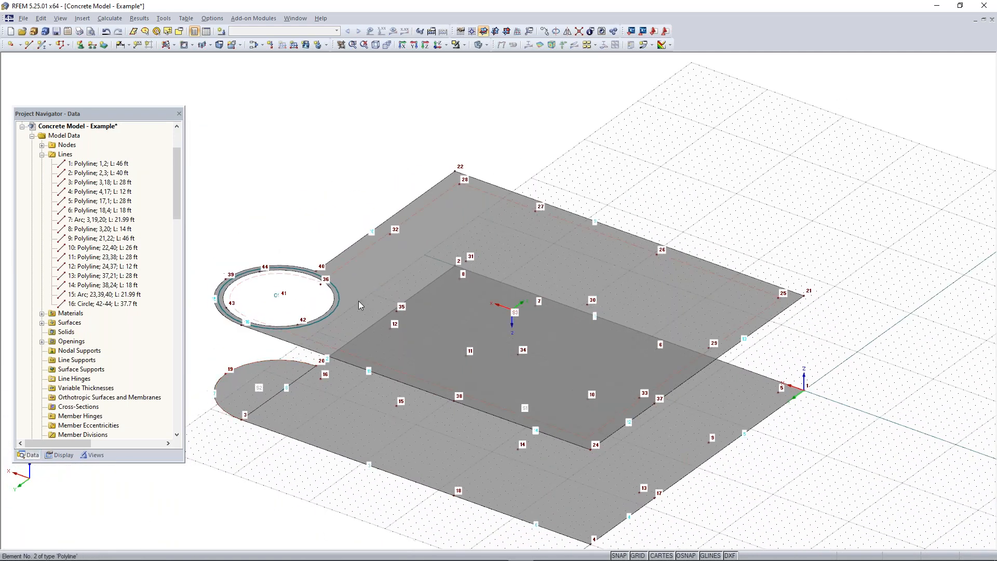
{"action": "scroll", "coordinate": [282, 295], "scroll_direction": "up", "scroll_amount": 2}
{"action": "scroll", "coordinate": [282, 295], "scroll_direction": "up", "scroll_amount": 1}
{"action": "middle_click_drag", "start_coordinate": [273, 310], "coordinate": [381, 295]}
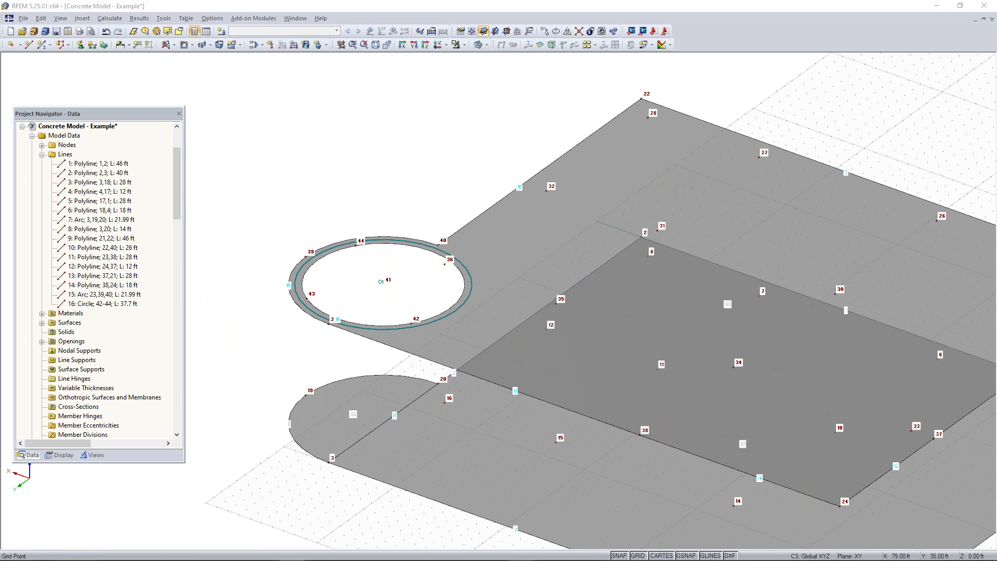
{"action": "middle_click_drag", "start_coordinate": [390, 367], "coordinate": [710, 235]}
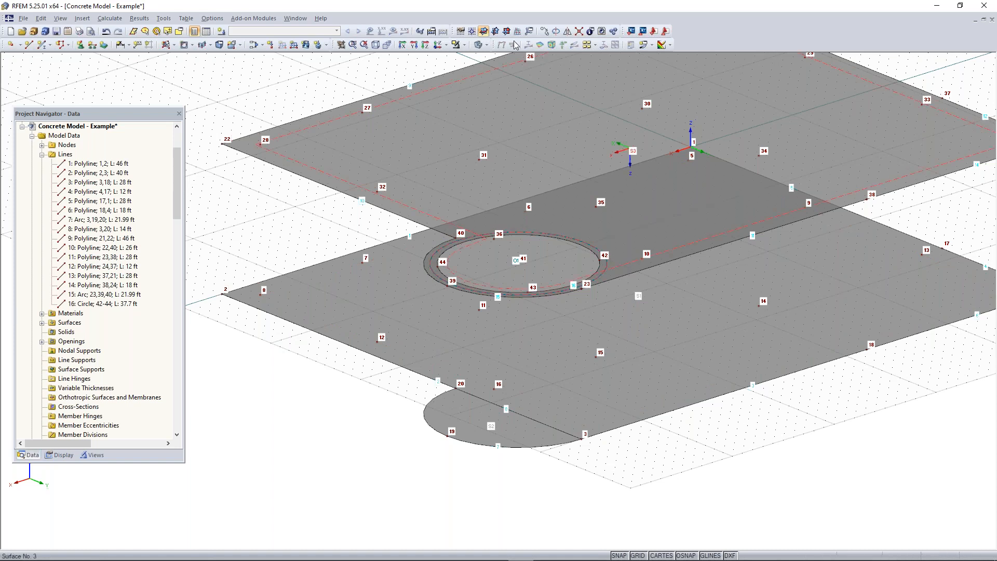
{"action": "left_click", "coordinate": [376, 45]}
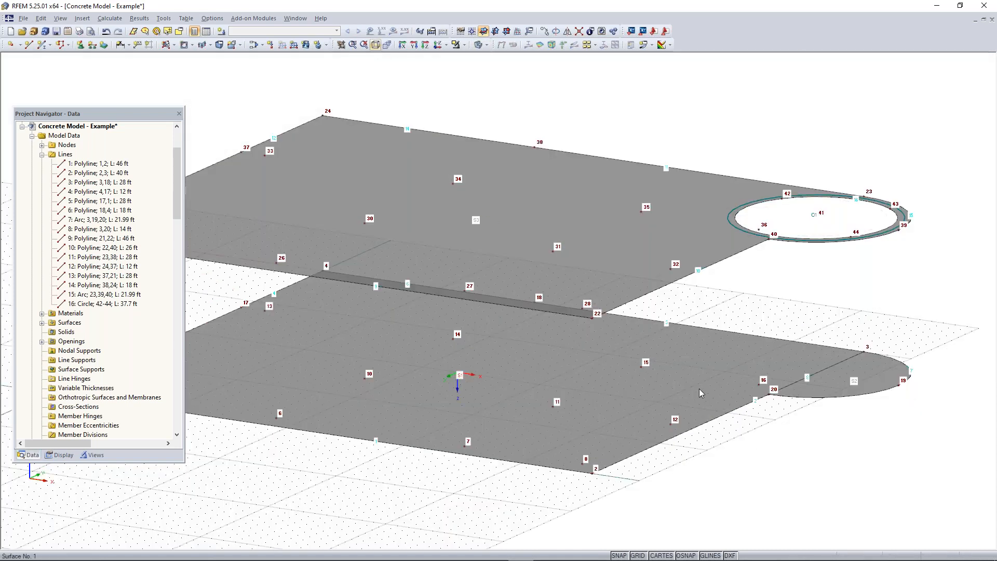
{"action": "middle_click_drag", "start_coordinate": [835, 429], "coordinate": [549, 404], "text": "ctrl"}
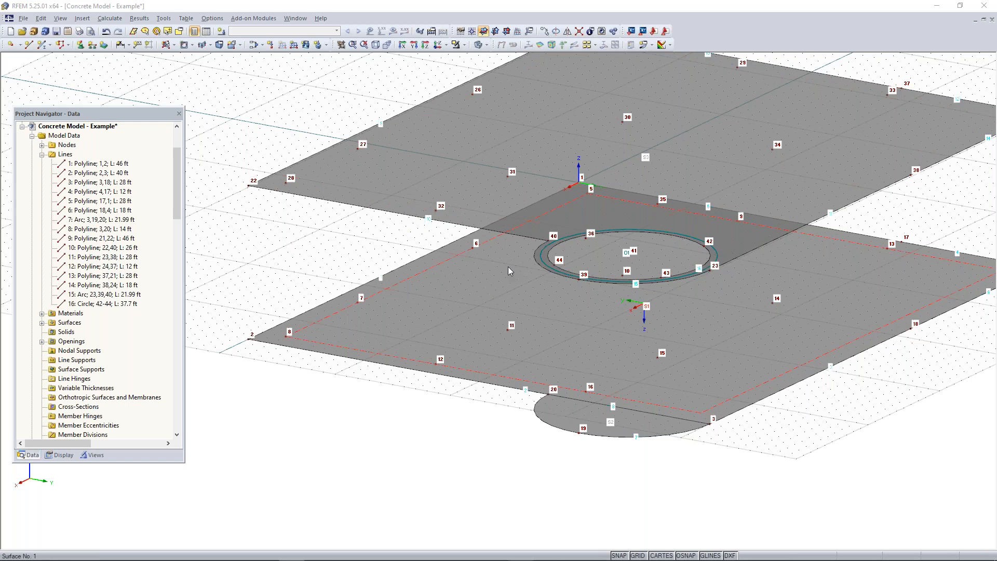
- Draw a vertical line at X 46 ft, Y 19 ft from the lower slab's edge line 2 to the upper slab's edge line 10
{"action": "left_click", "coordinate": [29, 45]}
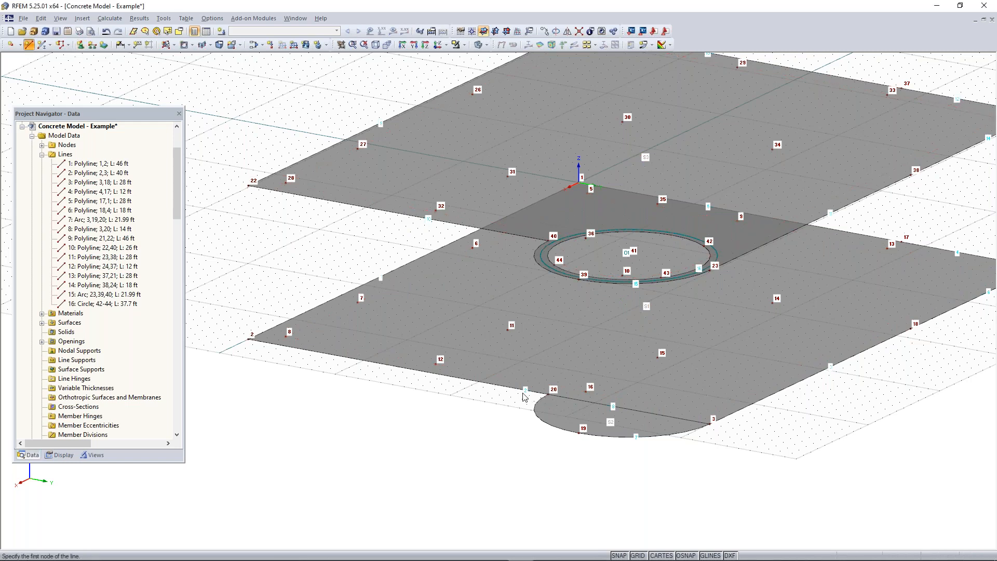
{"action": "scroll", "coordinate": [509, 394], "scroll_direction": "up", "scroll_amount": 3}
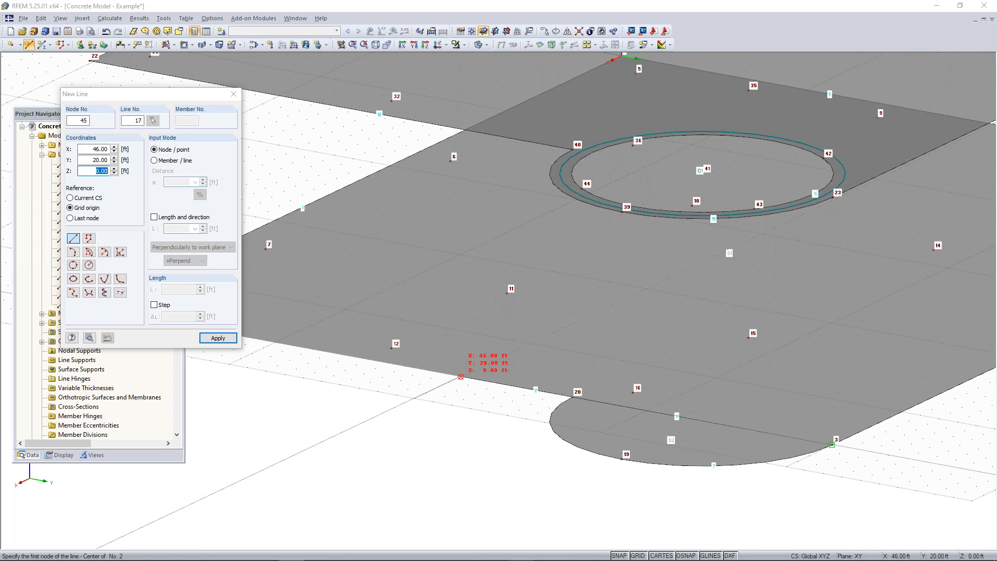
{"action": "left_click", "coordinate": [460, 377]}
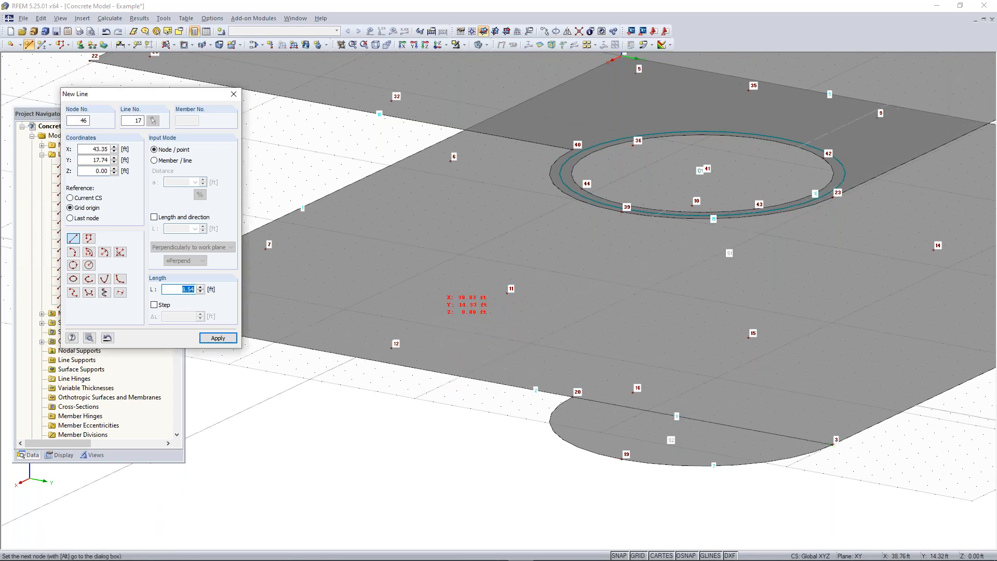
{"action": "scroll", "coordinate": [438, 244], "scroll_direction": "down", "scroll_amount": 1}
{"action": "middle_click_drag", "start_coordinate": [455, 300], "coordinate": [506, 383]}
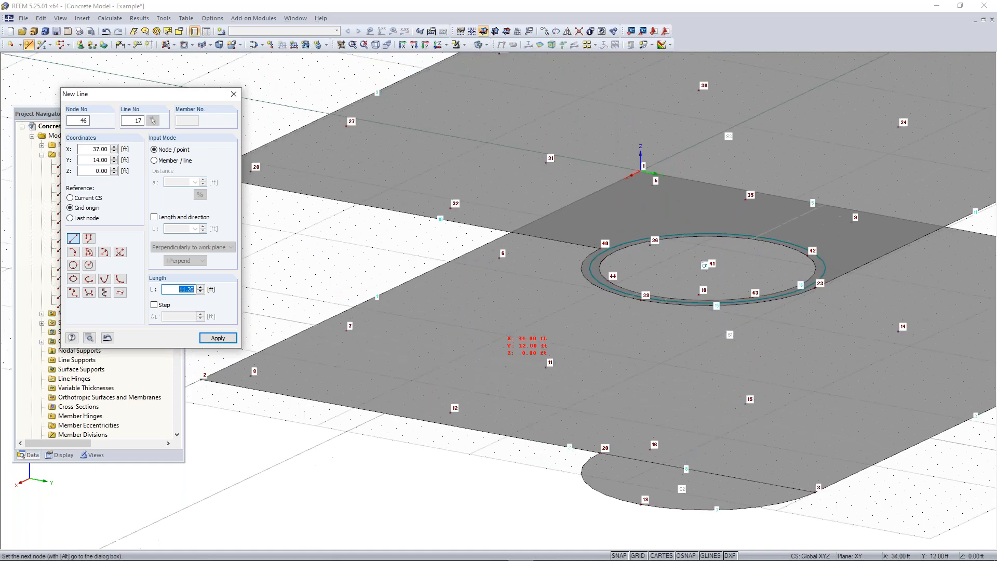
{"action": "middle_click_drag", "start_coordinate": [492, 271], "coordinate": [492, 222], "text": "ctrl"}
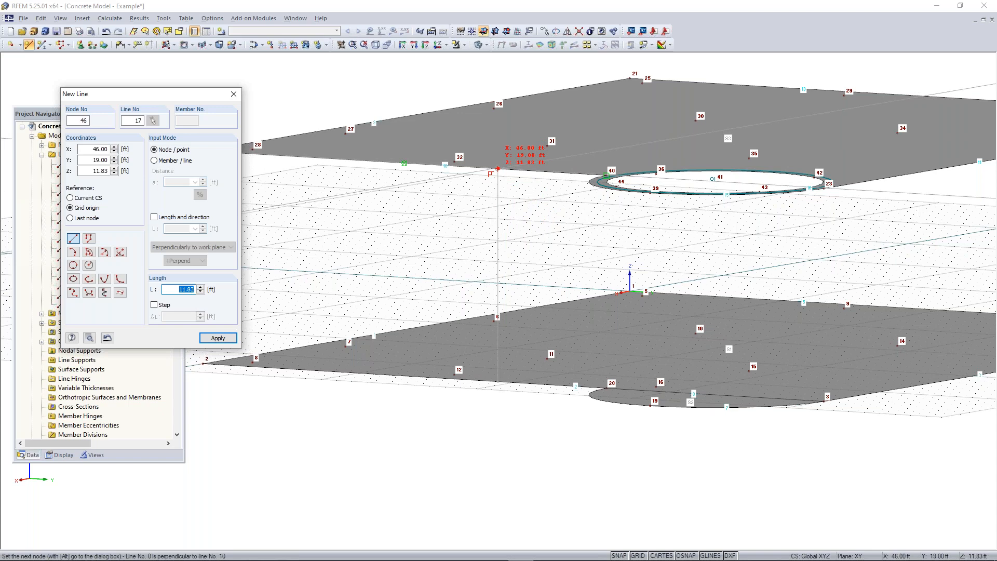
{"action": "left_click", "coordinate": [497, 168]}
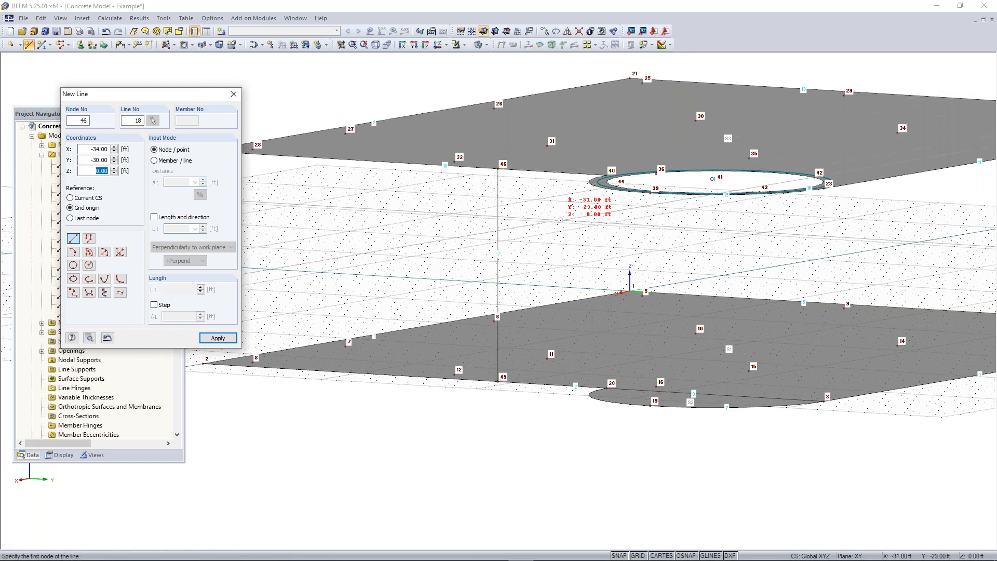
{"action": "key", "text": "Escape"}
{"action": "right_click_drag", "start_coordinate": [566, 231], "coordinate": [538, 288]}
{"action": "left_click", "coordinate": [382, 253]}
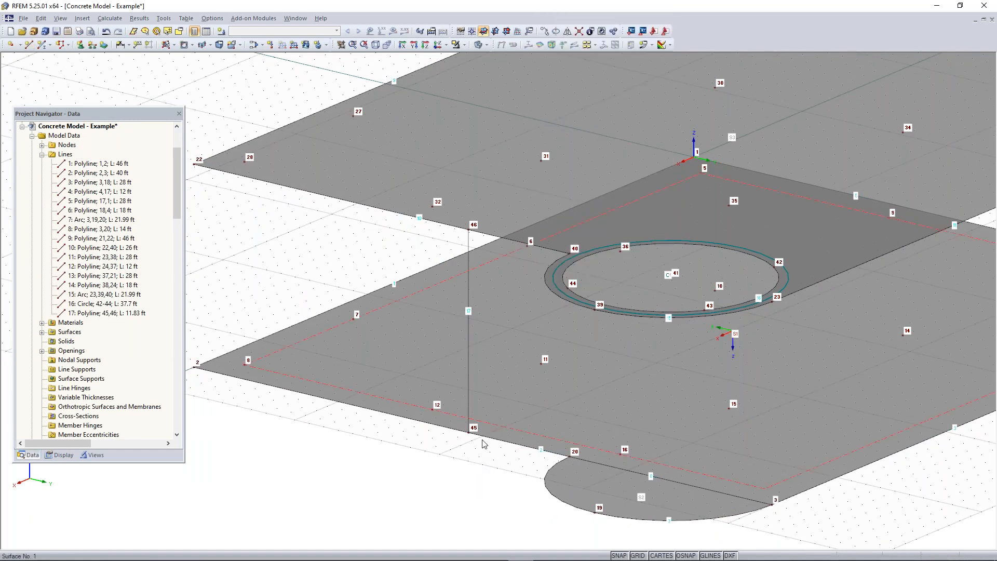
- Draw a vertical line at X 34 ft, Y 40 ft from the lower slab's edge to the upper slab's edge
{"action": "middle_click_drag", "start_coordinate": [502, 329], "coordinate": [383, 283]}
{"action": "left_click", "coordinate": [29, 44]}
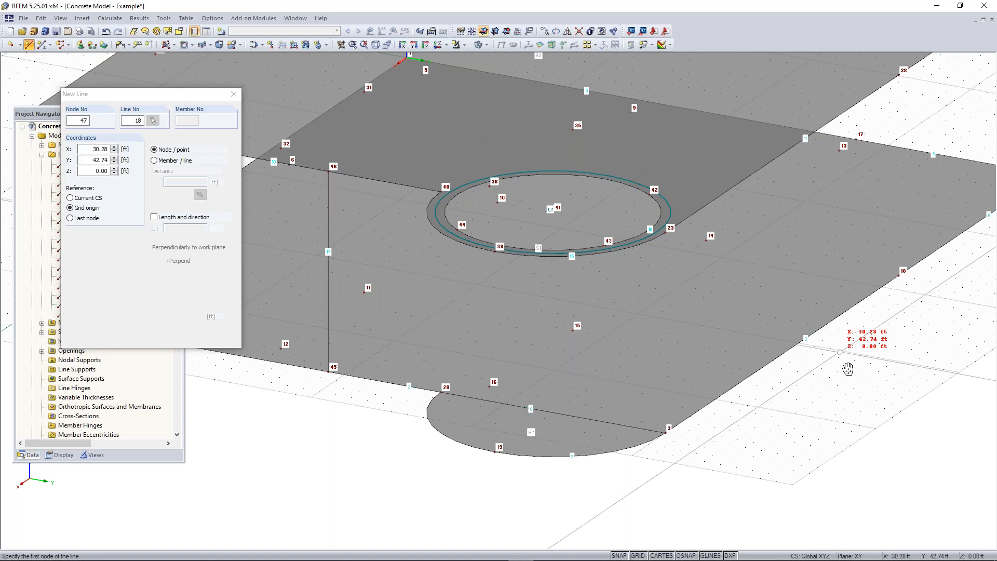
{"action": "middle_click_drag", "start_coordinate": [848, 367], "coordinate": [723, 395], "text": "ctrl"}
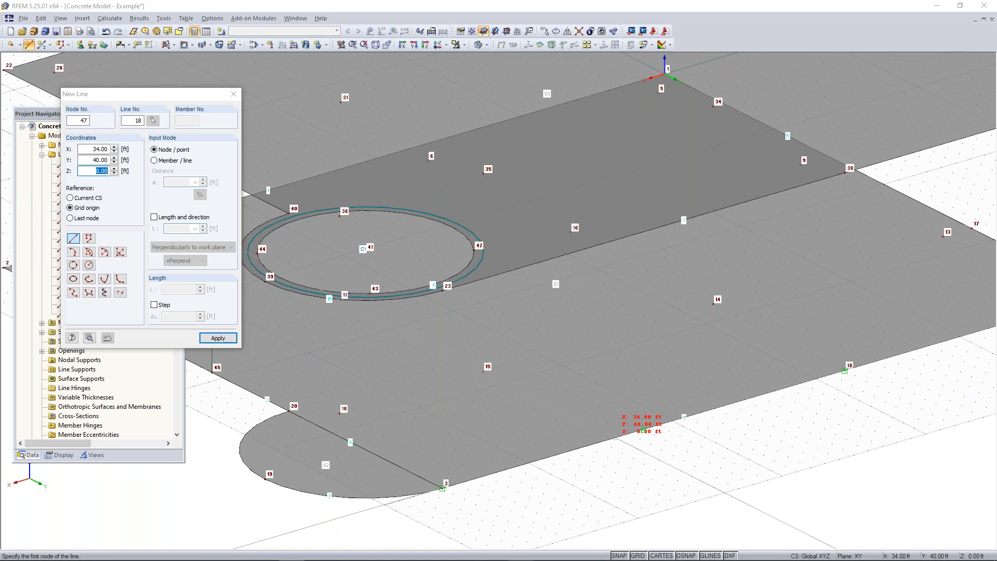
{"action": "left_click", "coordinate": [644, 430]}
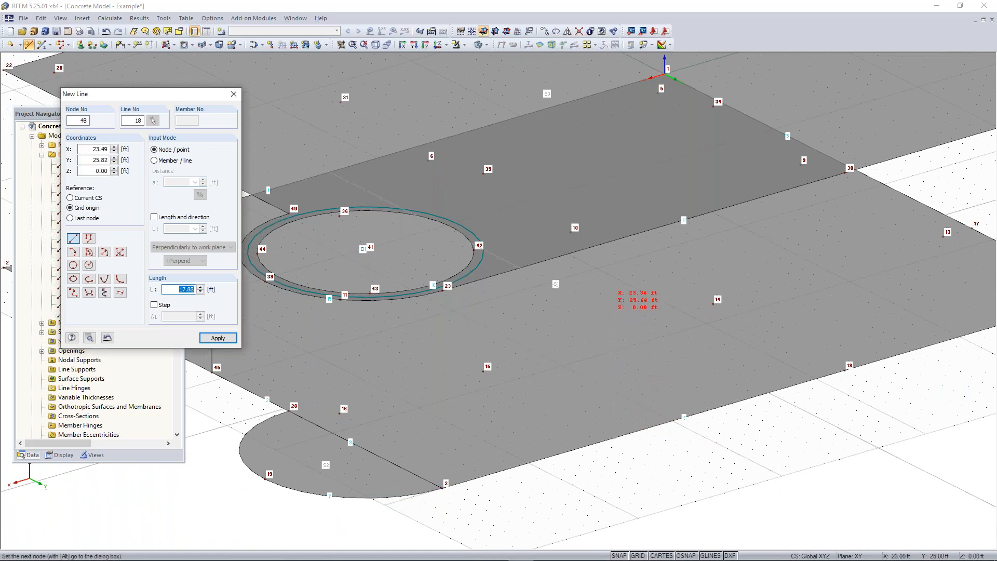
{"action": "left_click", "coordinate": [614, 240]}
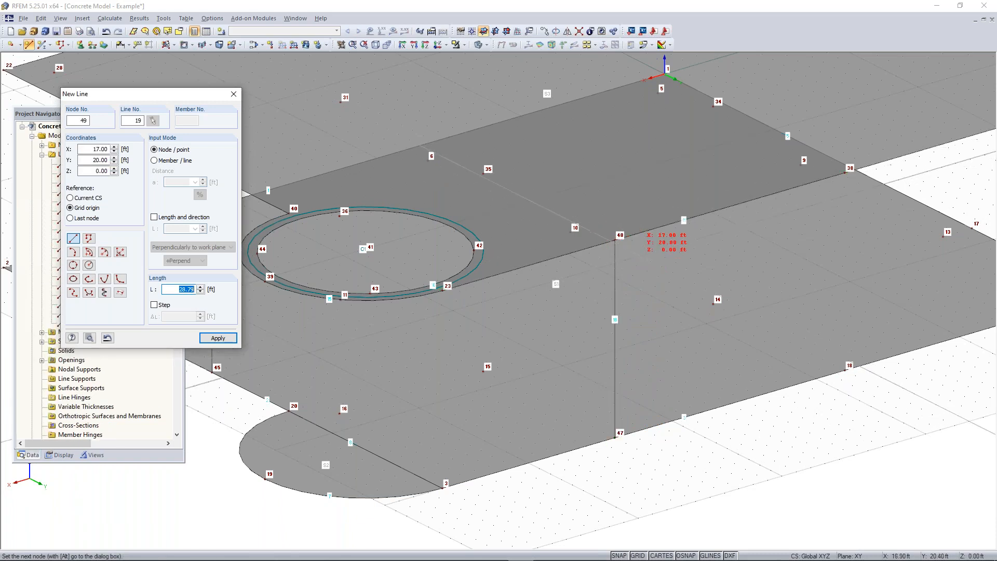
{"action": "key", "text": "Escape"}
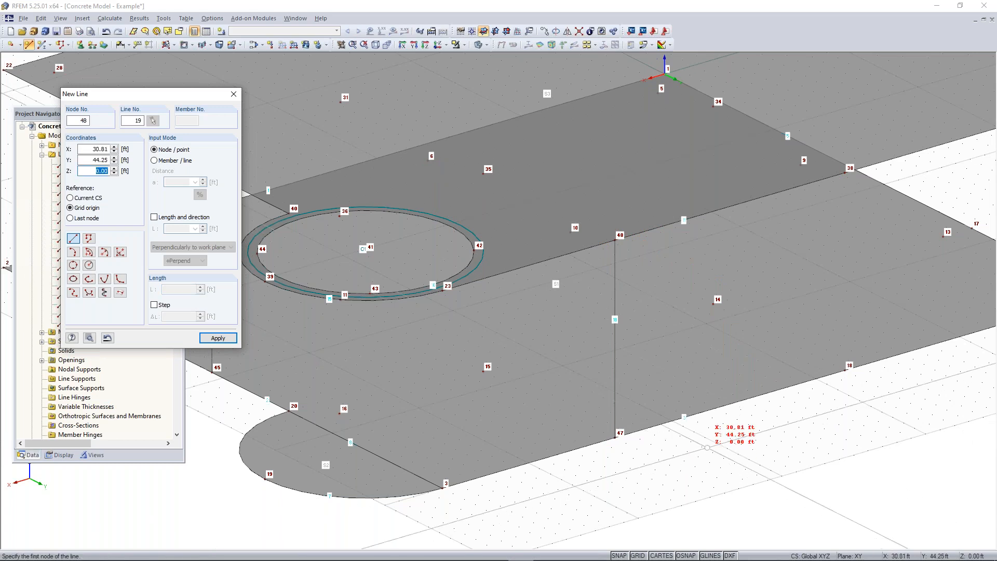
- Draw two vertical lines at the ends of the semicircle, joining node 20 to node 40 and node 3 to node 23
{"action": "middle_click_drag", "start_coordinate": [406, 384], "coordinate": [523, 358]}
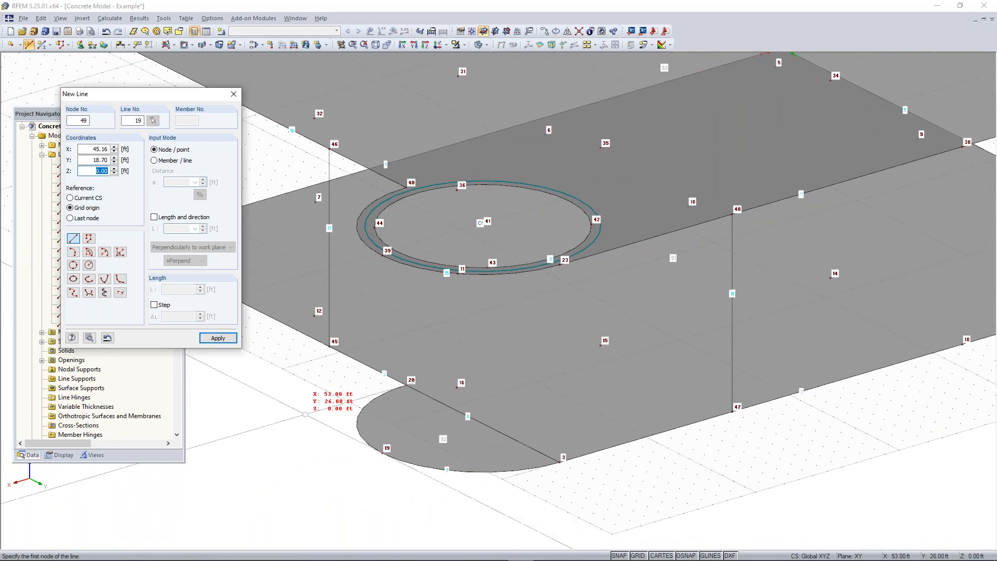
{"action": "left_click", "coordinate": [405, 384]}
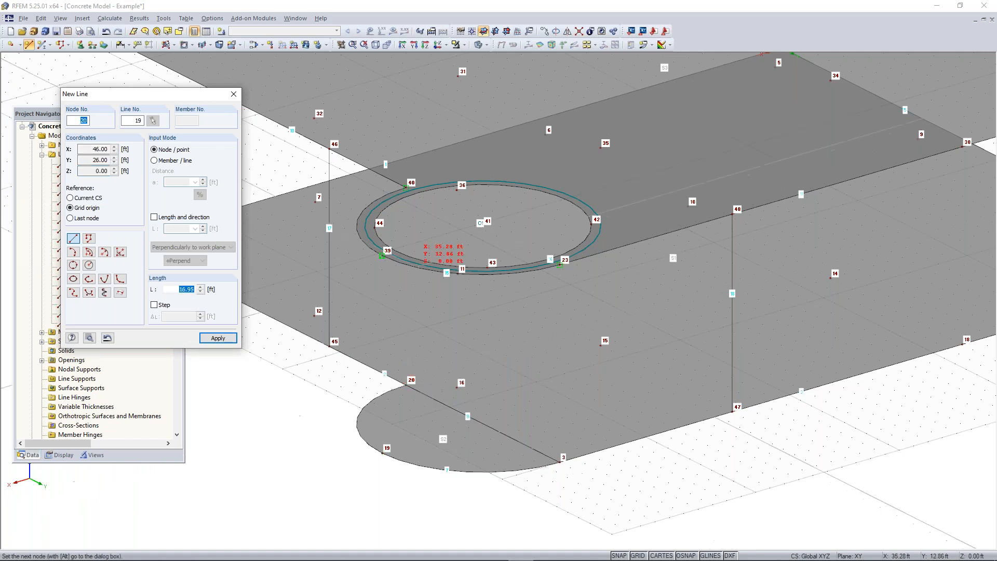
{"action": "left_click", "coordinate": [406, 188]}
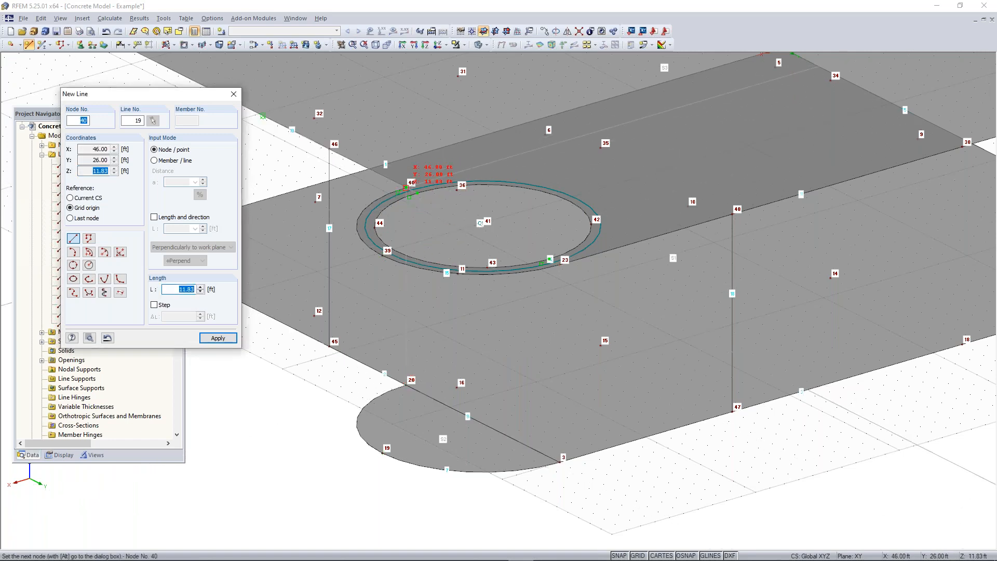
{"action": "left_click", "coordinate": [406, 188]}
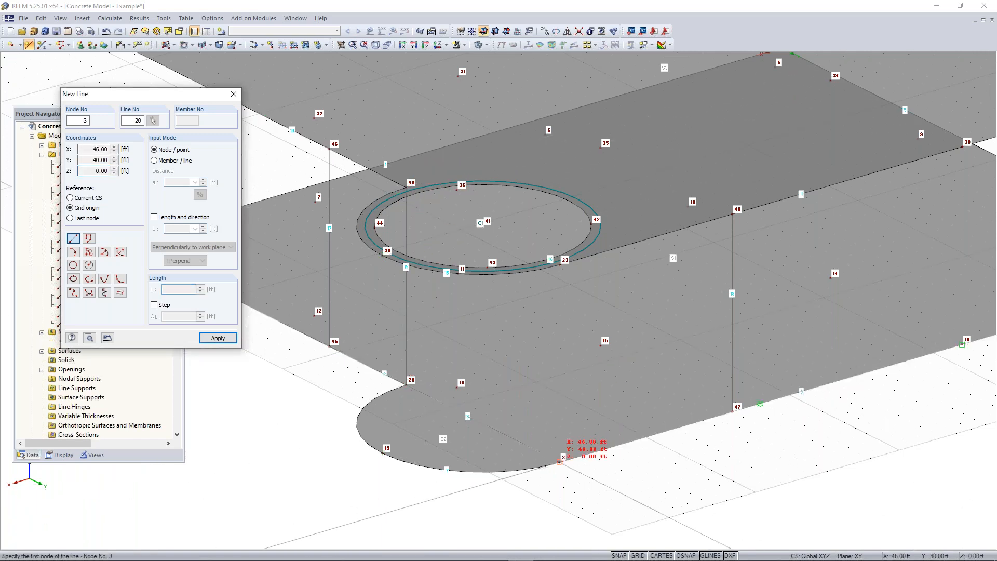
{"action": "left_click", "coordinate": [560, 462]}
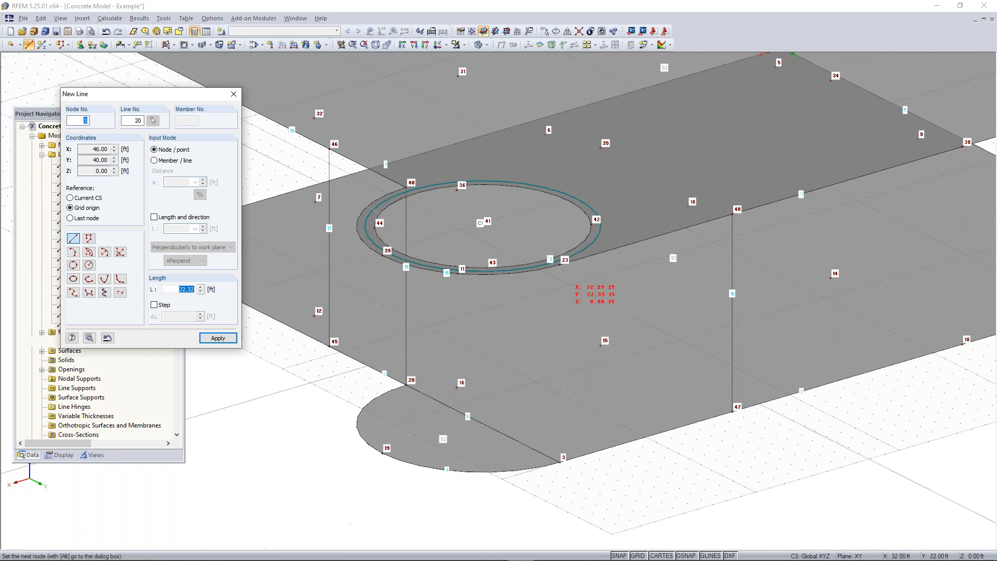
{"action": "left_click", "coordinate": [559, 265]}
- Draw two more vertical lines between the slabs, joining node 18 to node 38 and corner node 4 to node 24
{"action": "middle_click_drag", "start_coordinate": [769, 411], "coordinate": [633, 446]}
{"action": "left_click", "coordinate": [623, 431]}
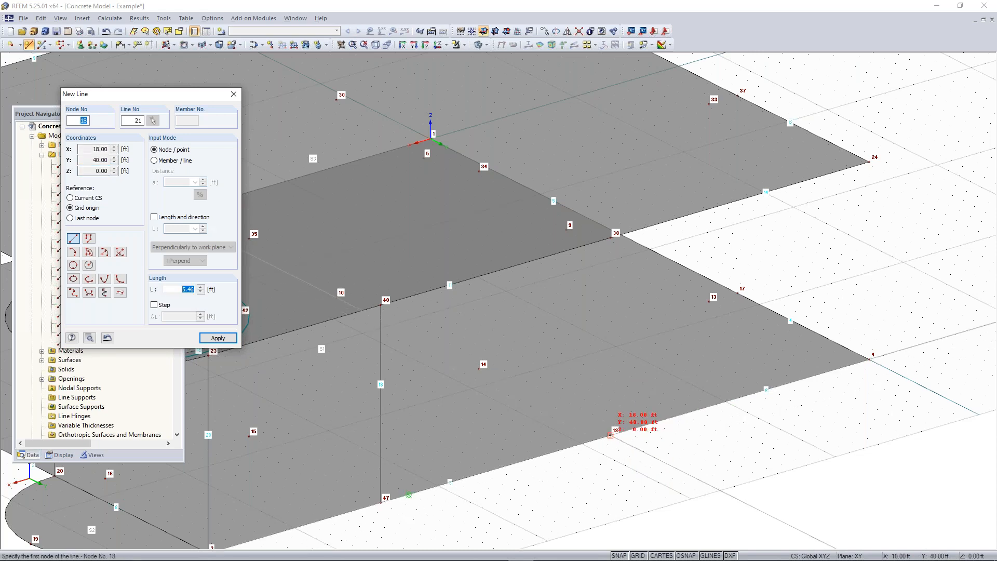
{"action": "left_click", "coordinate": [612, 236]}
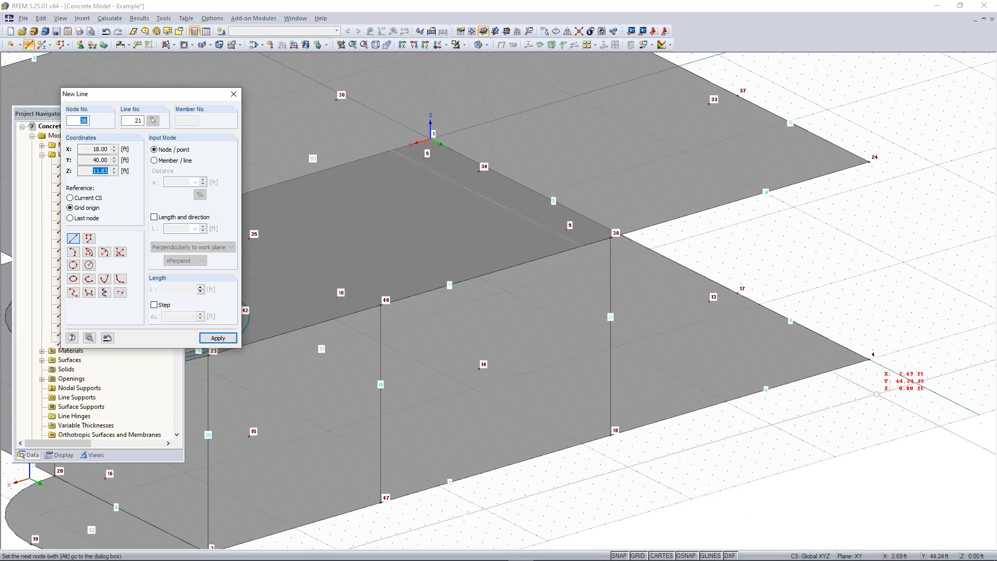
{"action": "left_click", "coordinate": [871, 359]}
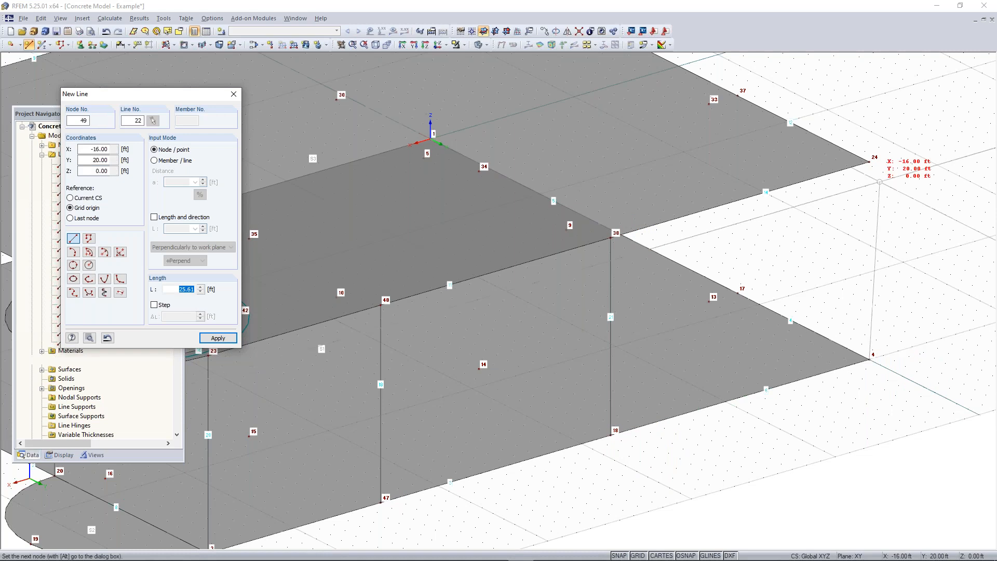
{"action": "key", "text": "alt"}
{"action": "left_click", "coordinate": [869, 162]}
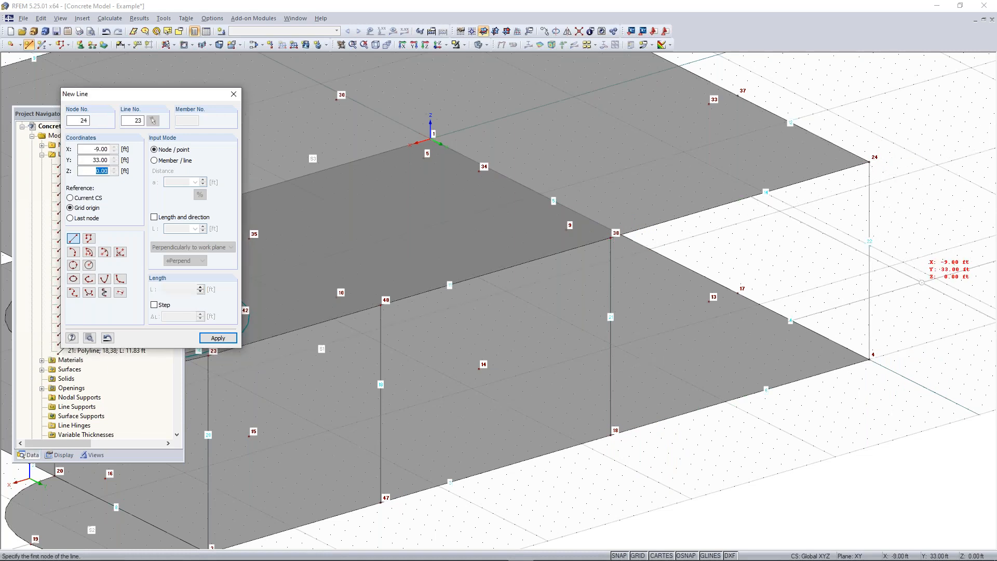
- Draw a vertical line between the slabs, joining node 17 to node 37
{"action": "middle_click_drag", "start_coordinate": [869, 286], "coordinate": [596, 201], "text": "ctrl"}
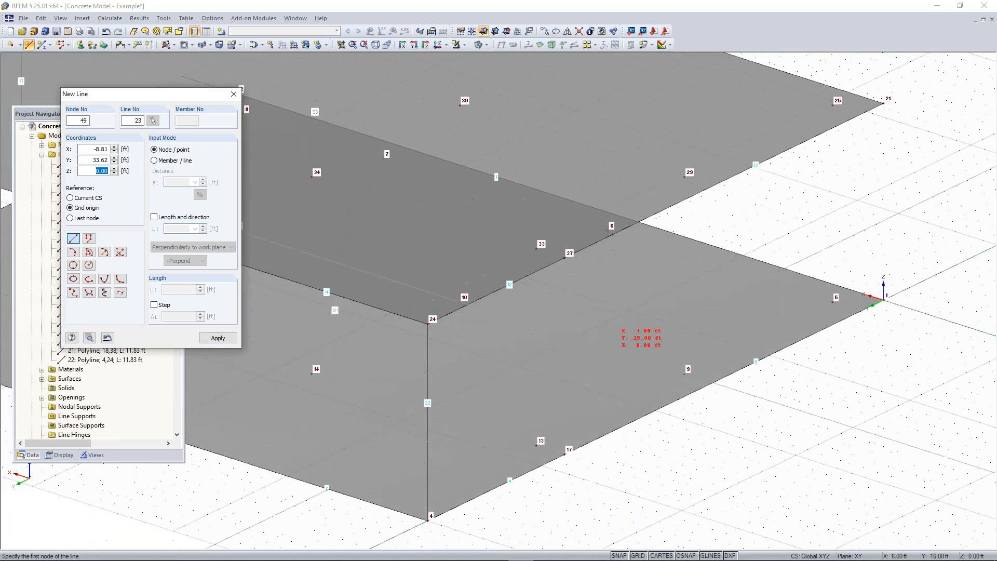
{"action": "left_click", "coordinate": [564, 454]}
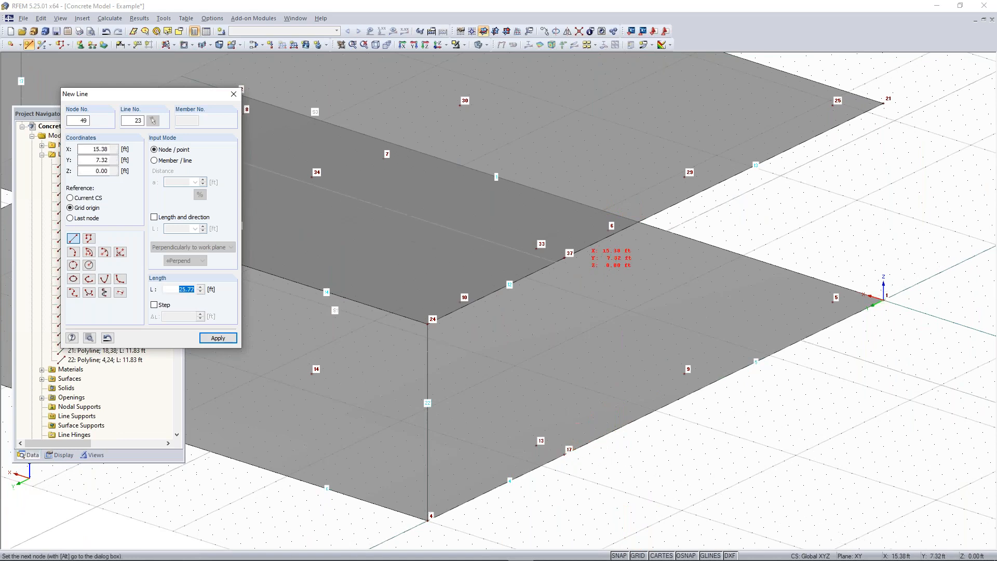
{"action": "left_click", "coordinate": [564, 258]}
{"action": "scroll", "coordinate": [563, 454], "scroll_direction": "down", "scroll_amount": 6}
{"action": "middle_click_drag", "start_coordinate": [403, 458], "coordinate": [451, 401]}
{"action": "middle_click_drag", "start_coordinate": [450, 401], "coordinate": [716, 390], "text": "ctrl"}
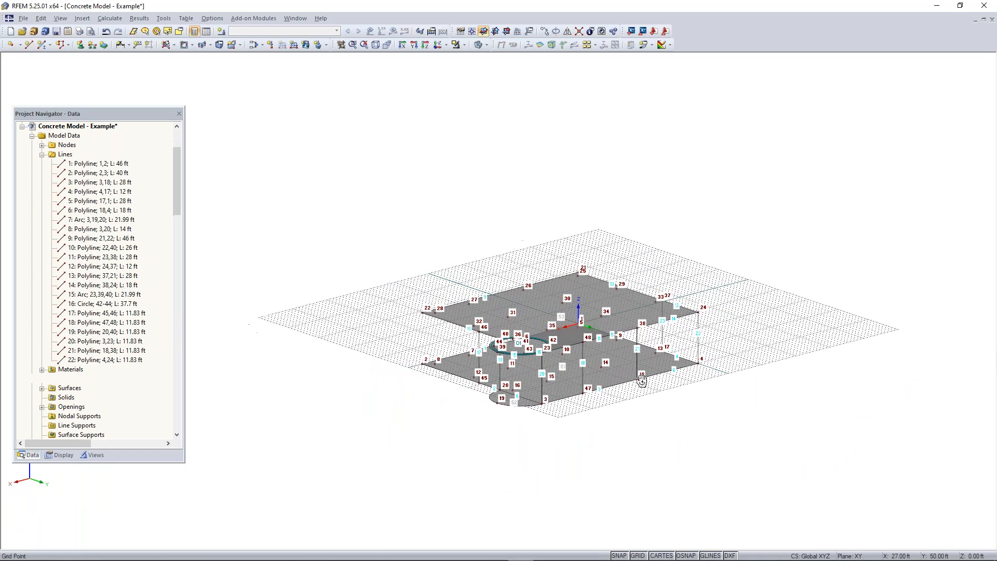
- Connect the lines of the whole model with Connect Lines or Members so edges split at the vertical lines
{"action": "scroll", "coordinate": [653, 350], "scroll_direction": "up", "scroll_amount": 2}
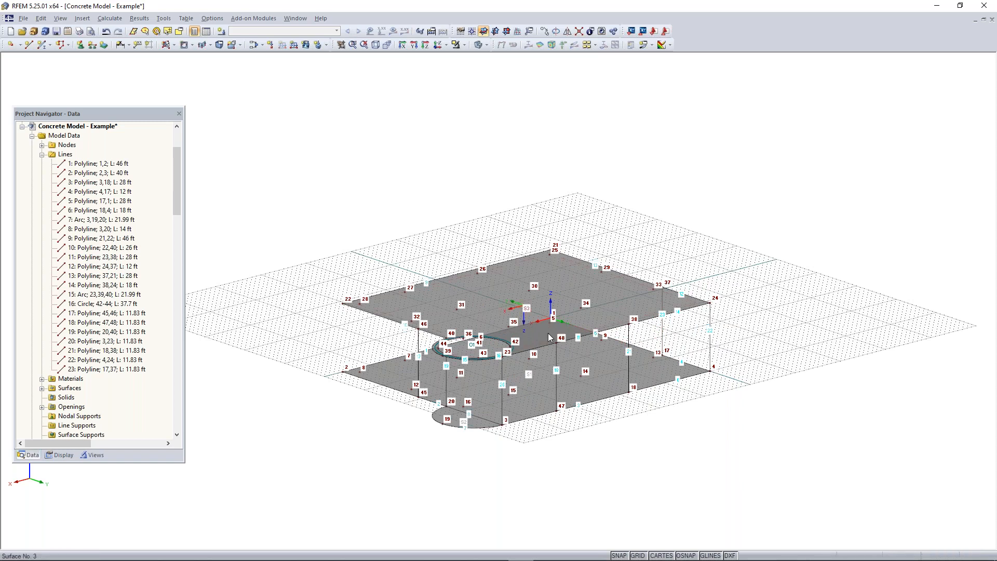
{"action": "scroll", "coordinate": [552, 350], "scroll_direction": "up", "scroll_amount": 2}
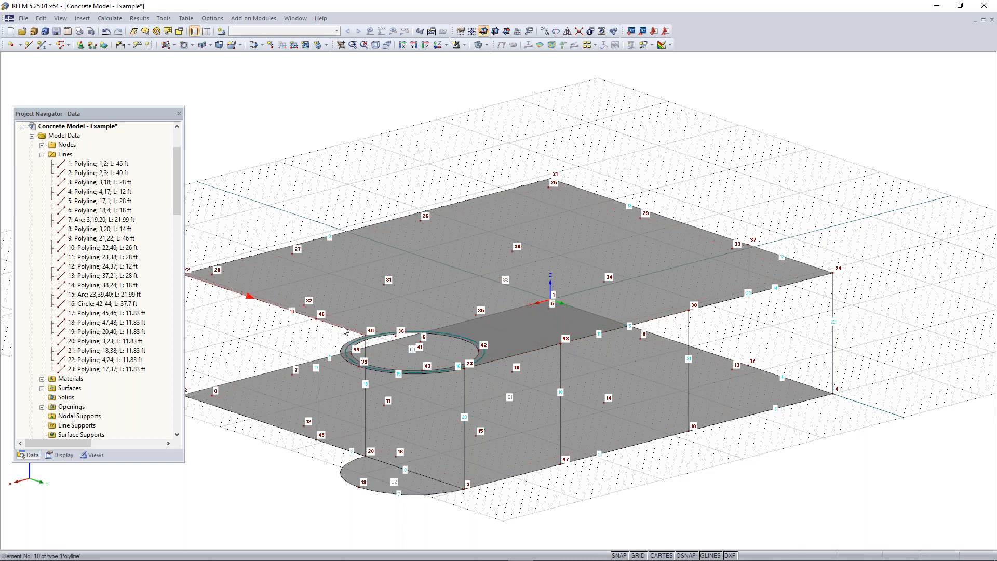
{"action": "scroll", "coordinate": [662, 263], "scroll_direction": "down", "scroll_amount": 2}
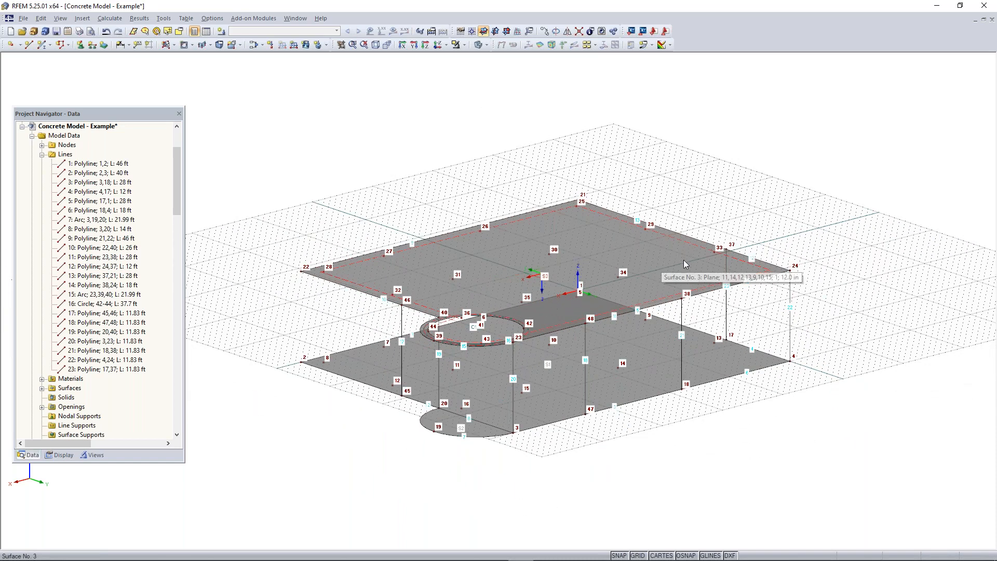
{"action": "left_click", "coordinate": [581, 32]}
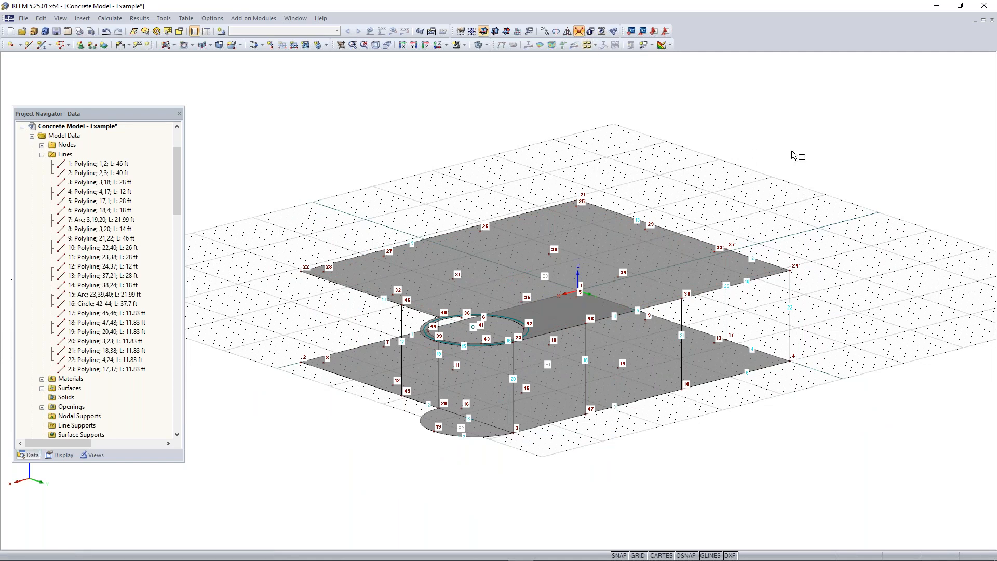
{"action": "left_click_drag", "start_coordinate": [888, 108], "coordinate": [256, 487]}
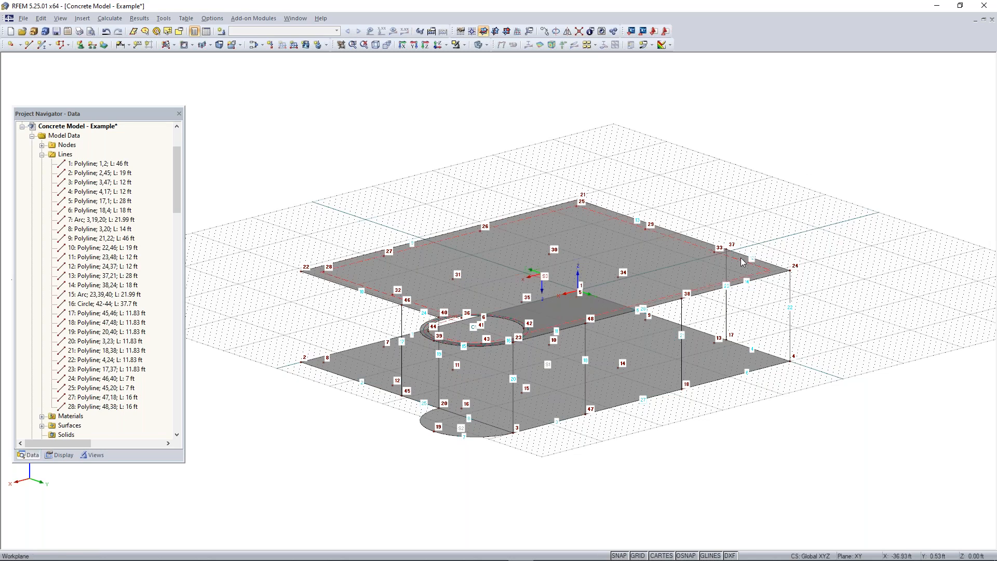
- Switch Auto Connect Lines/Members on and back off
{"action": "right_click", "coordinate": [815, 176]}
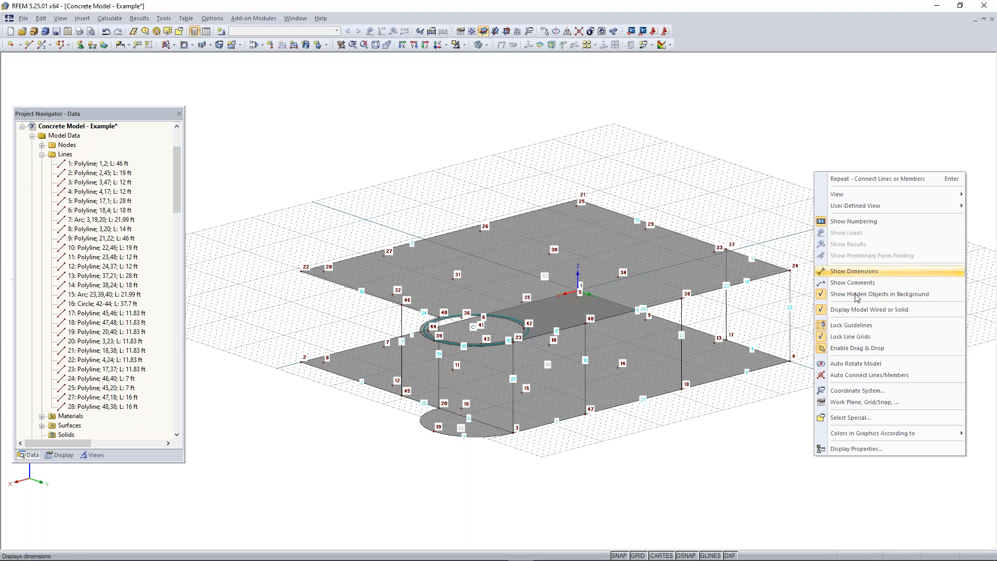
{"action": "left_click", "coordinate": [852, 377]}
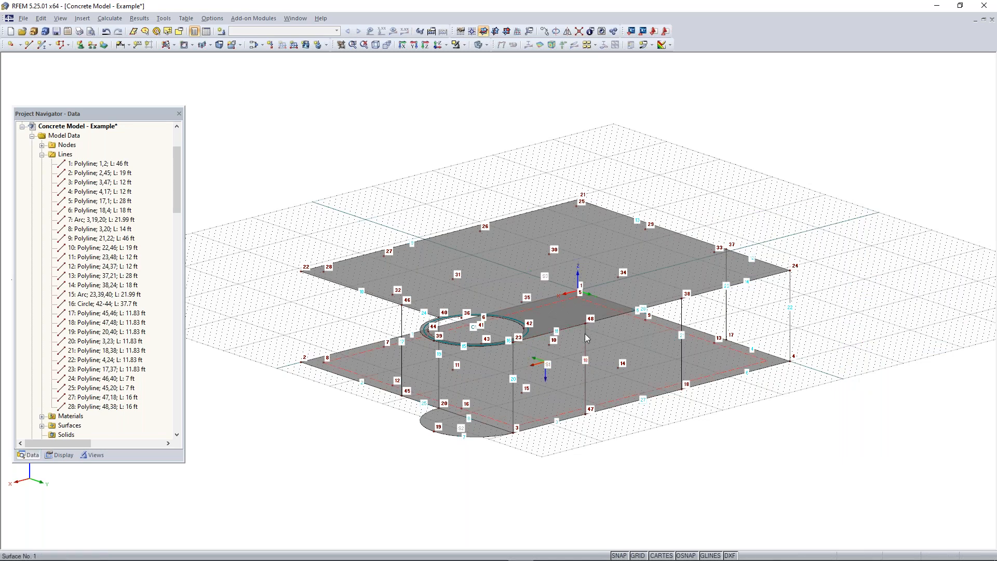
{"action": "scroll", "coordinate": [585, 333], "scroll_direction": "up", "scroll_amount": 3}
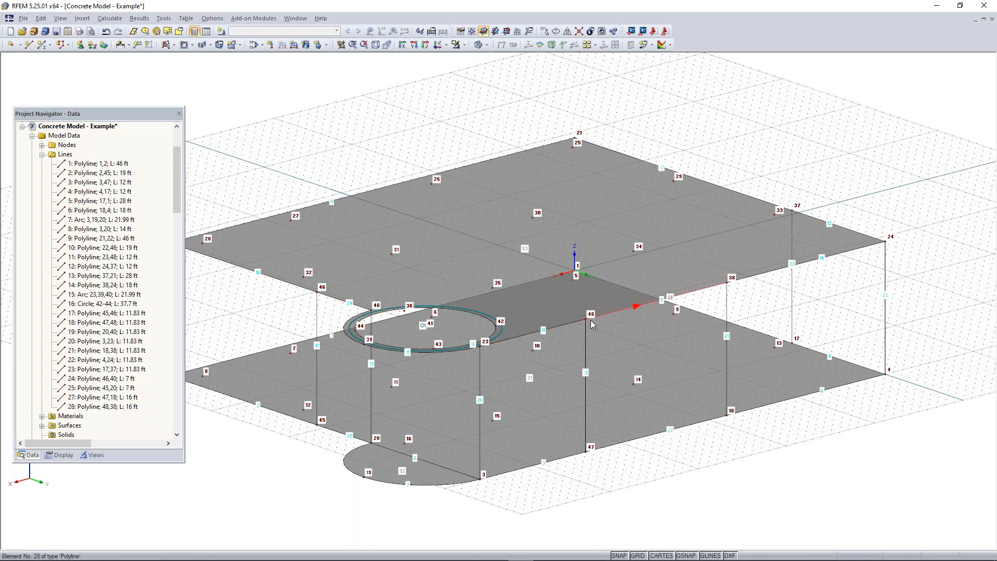
{"action": "scroll", "coordinate": [591, 323], "scroll_direction": "down", "scroll_amount": 4}
{"action": "right_click", "coordinate": [713, 310]}
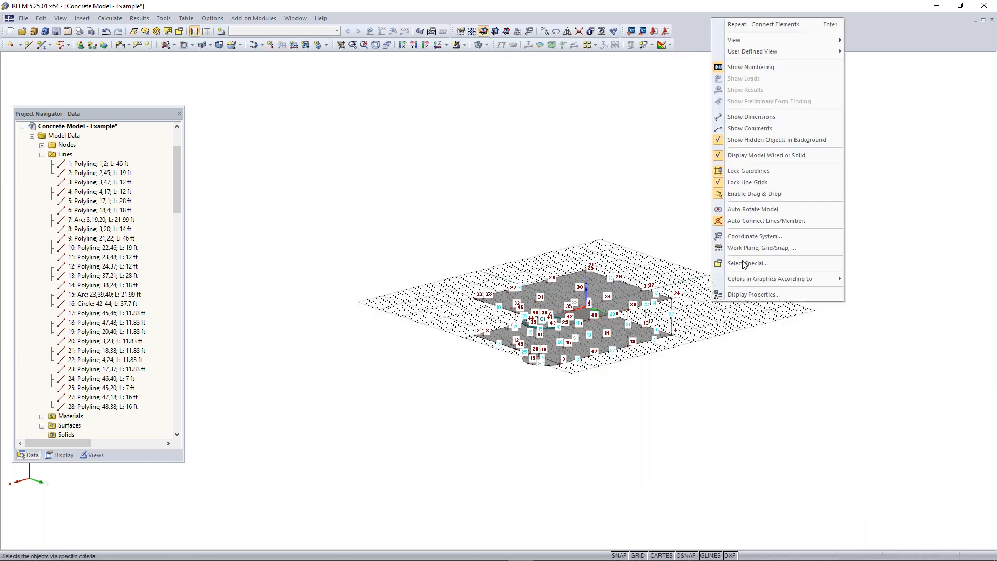
{"action": "left_click", "coordinate": [746, 221]}
{"action": "scroll", "coordinate": [660, 304], "scroll_direction": "up", "scroll_amount": 3}
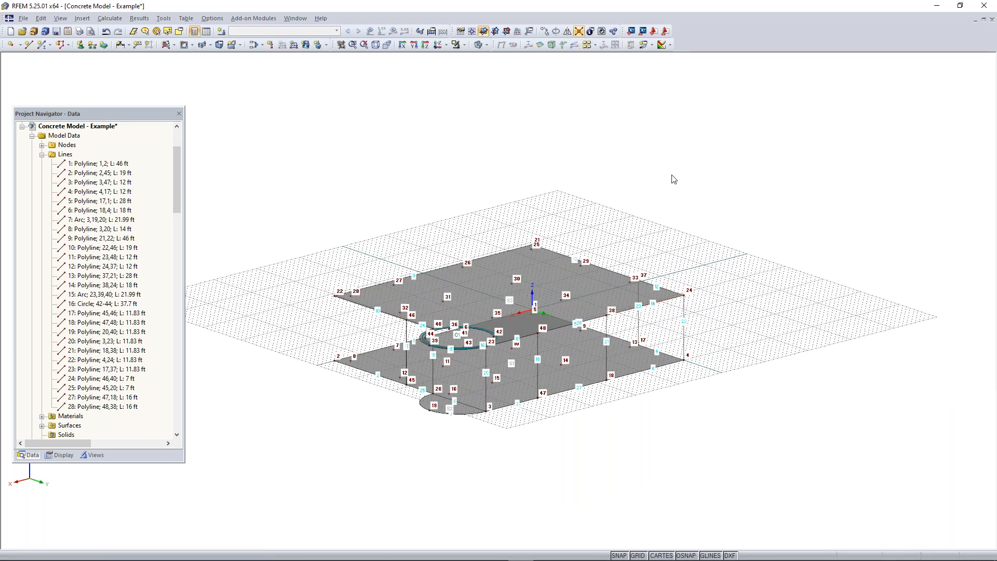
{"action": "key", "text": "Escape"}
- Create an 8 in thick plane wall surface bounded by lines 17, 25, 19 and 24, beside the semicircle
{"action": "left_click", "coordinate": [166, 45]}
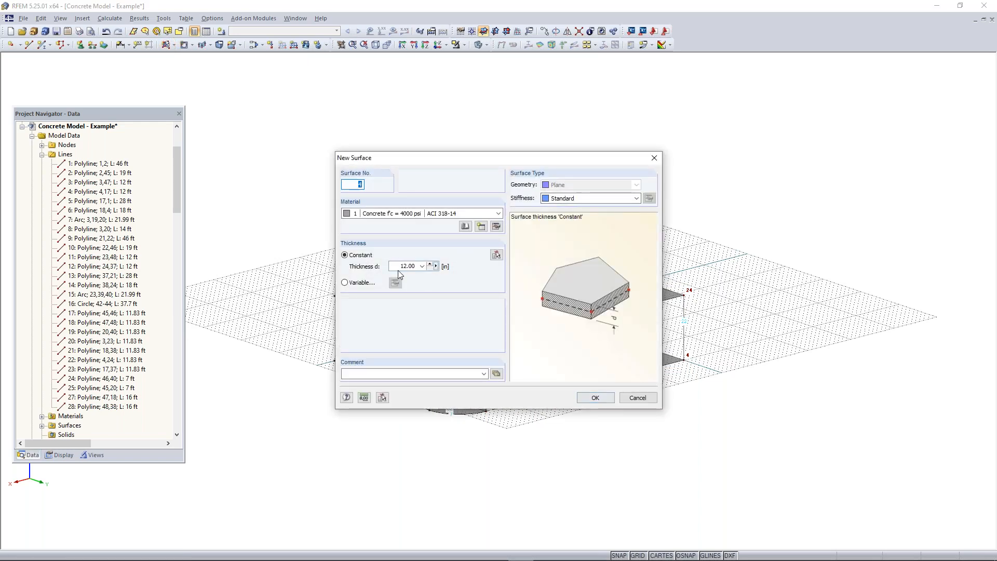
{"action": "double_click", "coordinate": [398, 267]}
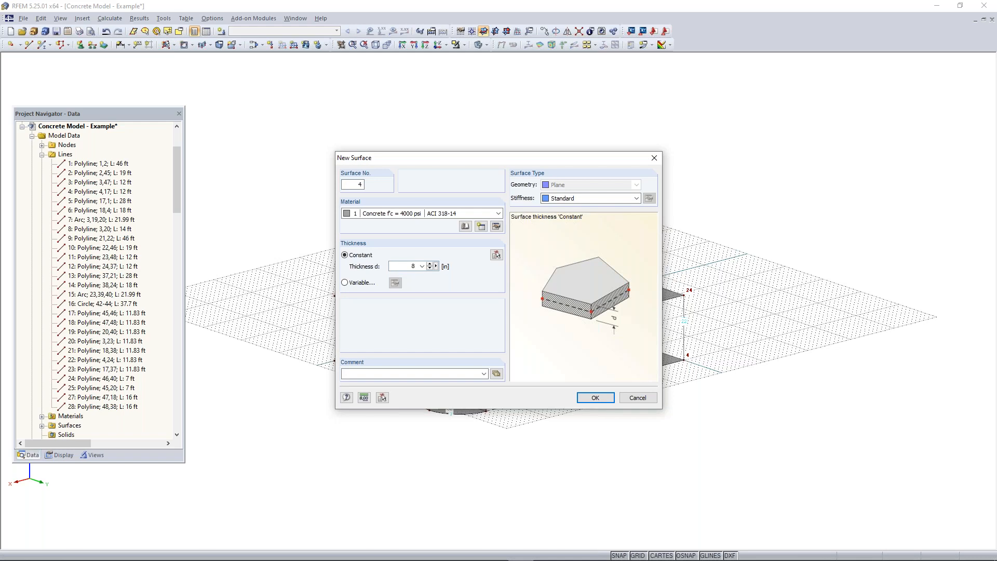
{"action": "left_click", "coordinate": [595, 397]}
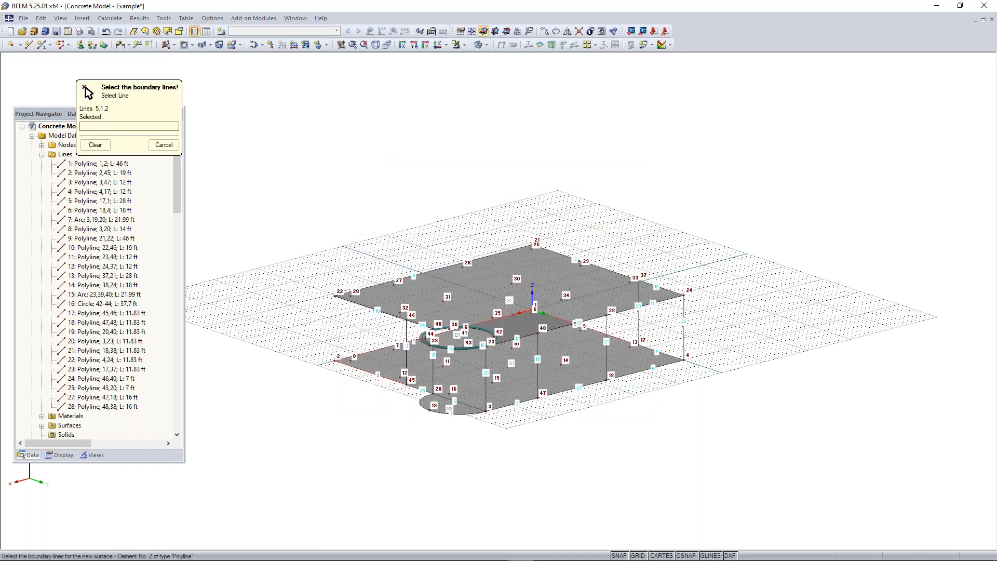
{"action": "scroll", "coordinate": [406, 342], "scroll_direction": "up", "scroll_amount": 5}
{"action": "left_click", "coordinate": [404, 340]}
{"action": "left_click", "coordinate": [435, 410]}
{"action": "left_click", "coordinate": [488, 367]}
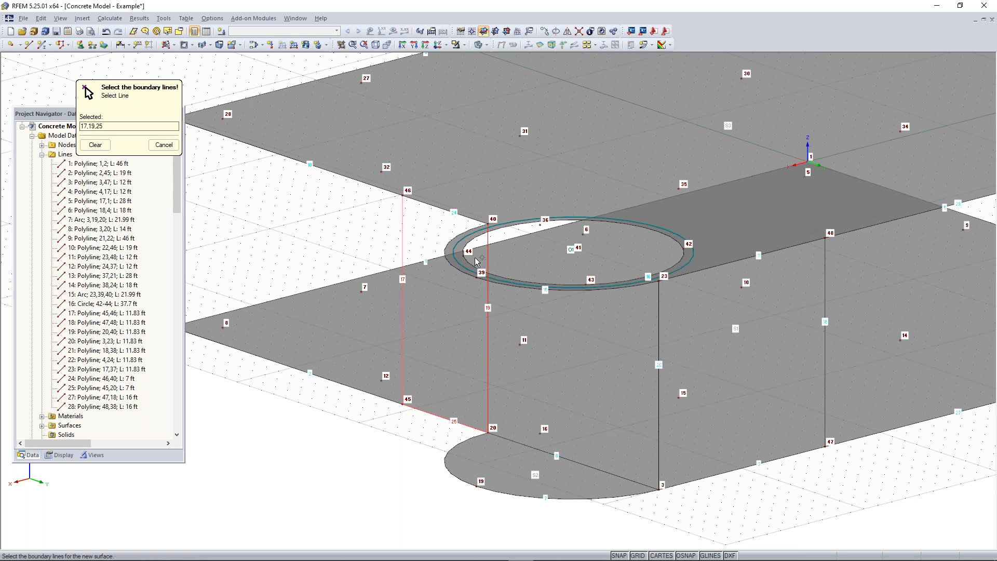
{"action": "left_click", "coordinate": [448, 210]}
- Create another plane wall surface on the other side of the semicircle, bounded by lines 20, 3, 18 and 11
{"action": "middle_click_drag", "start_coordinate": [624, 359], "coordinate": [422, 326]}
{"action": "left_click", "coordinate": [457, 364]}
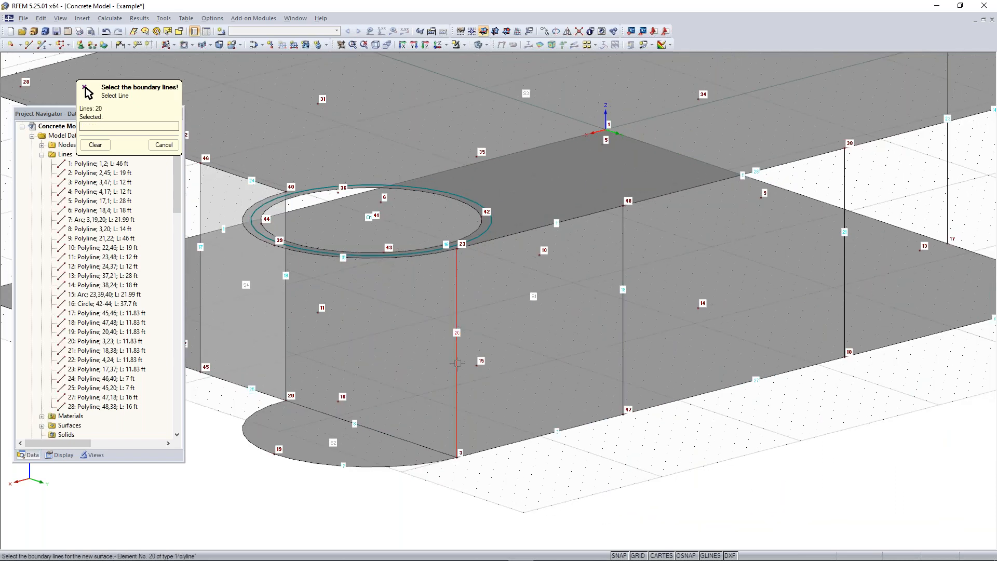
{"action": "left_click", "coordinate": [524, 438]}
{"action": "left_click", "coordinate": [621, 301]}
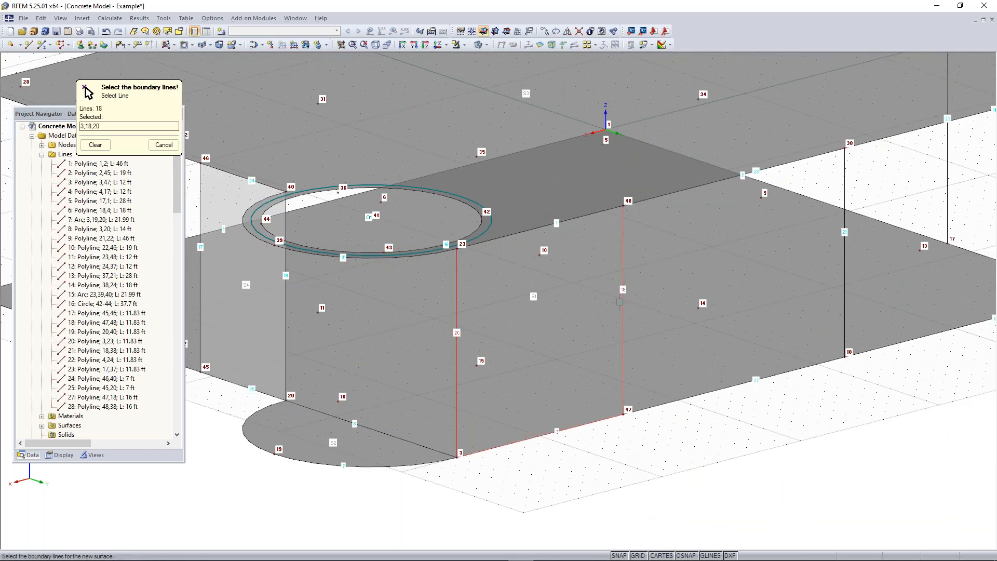
{"action": "left_click", "coordinate": [562, 223]}
- Create a plane wall surface between nodes 18 and 4, bounded by lines 6, 21, 14 and 22
{"action": "middle_click_drag", "start_coordinate": [913, 314], "coordinate": [549, 379]}
{"action": "left_click", "coordinate": [570, 397]}
{"action": "left_click", "coordinate": [482, 322]}
{"action": "left_click", "coordinate": [523, 205]}
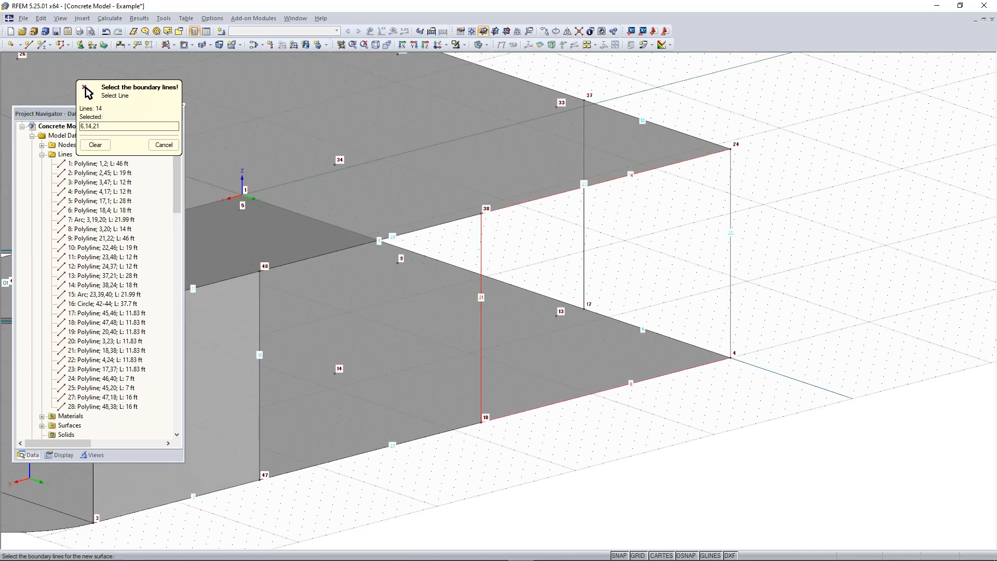
{"action": "left_click", "coordinate": [731, 169]}
- Create the adjoining corner wall surface between nodes 4 and 17, bounded by lines 4, 23, 12 and 22
{"action": "middle_click_drag", "start_coordinate": [815, 337], "coordinate": [717, 237]}
{"action": "left_click", "coordinate": [631, 415]}
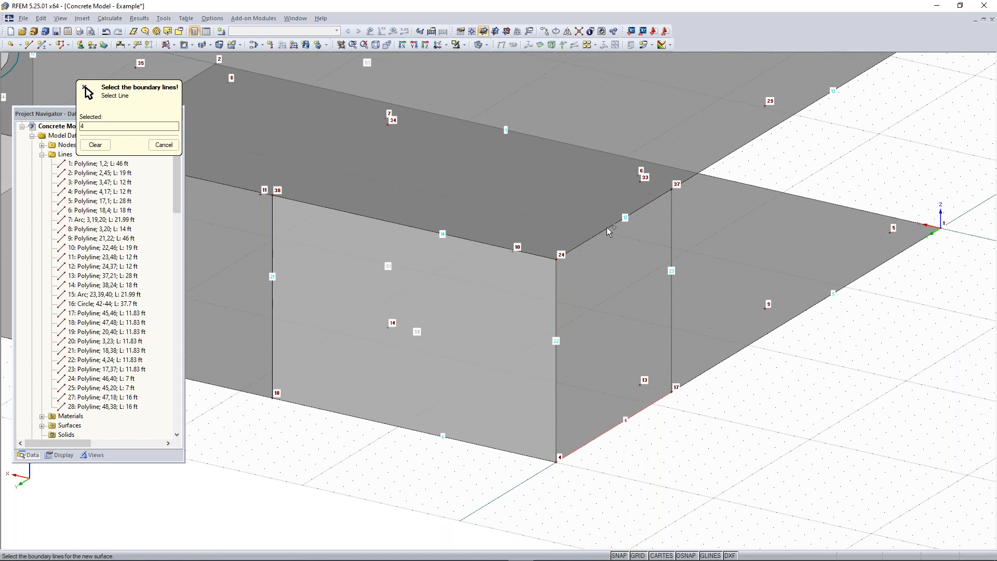
{"action": "left_click", "coordinate": [670, 341]}
{"action": "left_click", "coordinate": [644, 205]}
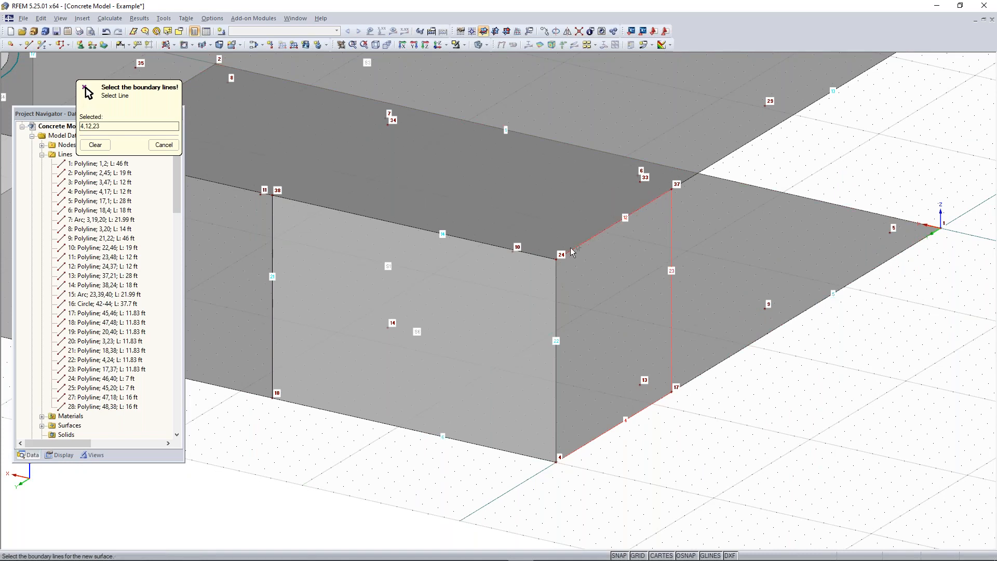
{"action": "left_click", "coordinate": [555, 289]}
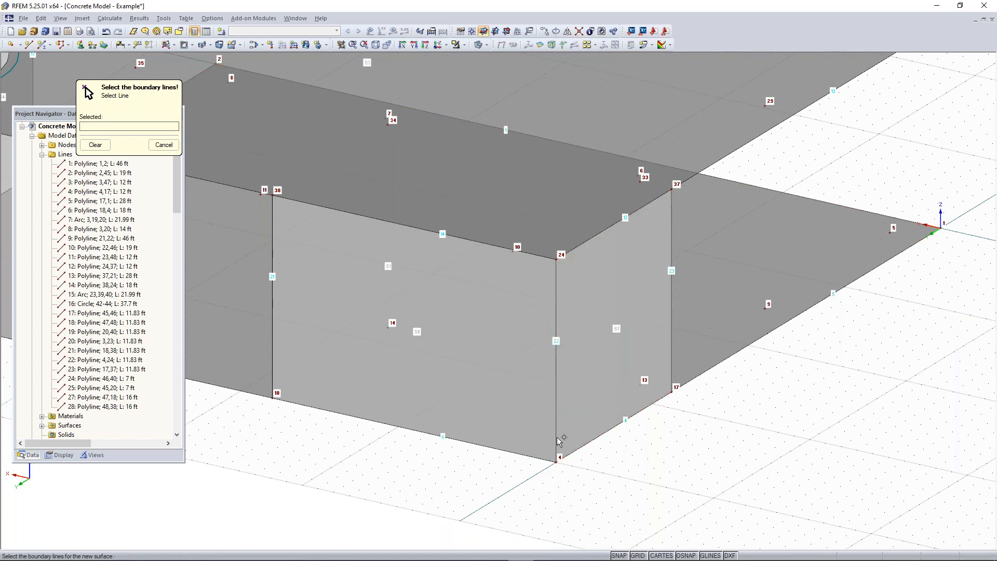
{"action": "scroll", "coordinate": [550, 436], "scroll_direction": "down", "scroll_amount": 5}
{"action": "scroll", "coordinate": [512, 447], "scroll_direction": "up", "scroll_amount": 3}
{"action": "key", "text": "Escape"}
{"action": "middle_click_drag", "start_coordinate": [424, 437], "coordinate": [577, 431], "text": "ctrl"}
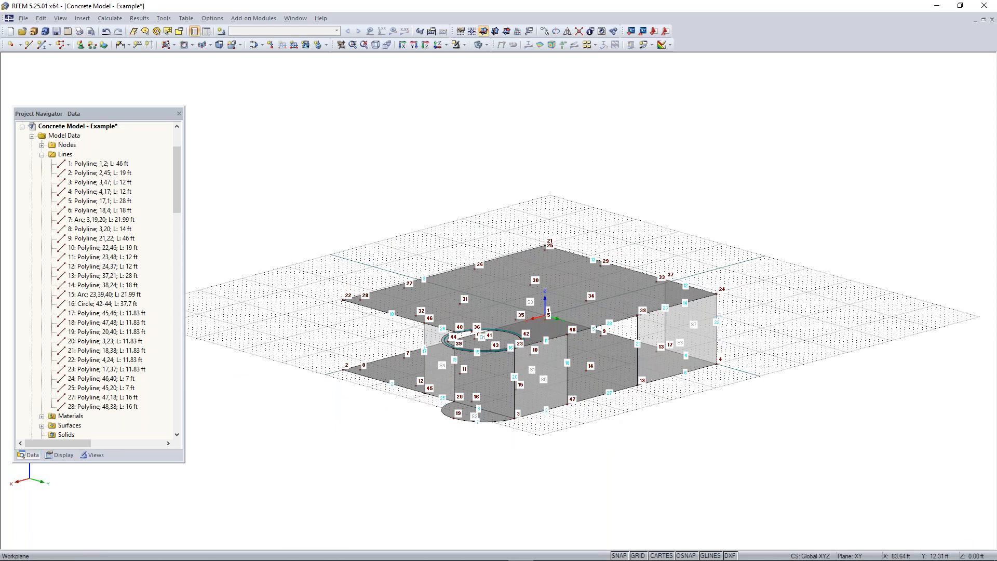
- Create an 8 in thick curved quadrangle wall surface around the semicircle, bounded by lines 7, 20, 15 and 19
{"action": "scroll", "coordinate": [473, 420], "scroll_direction": "up", "scroll_amount": 4}
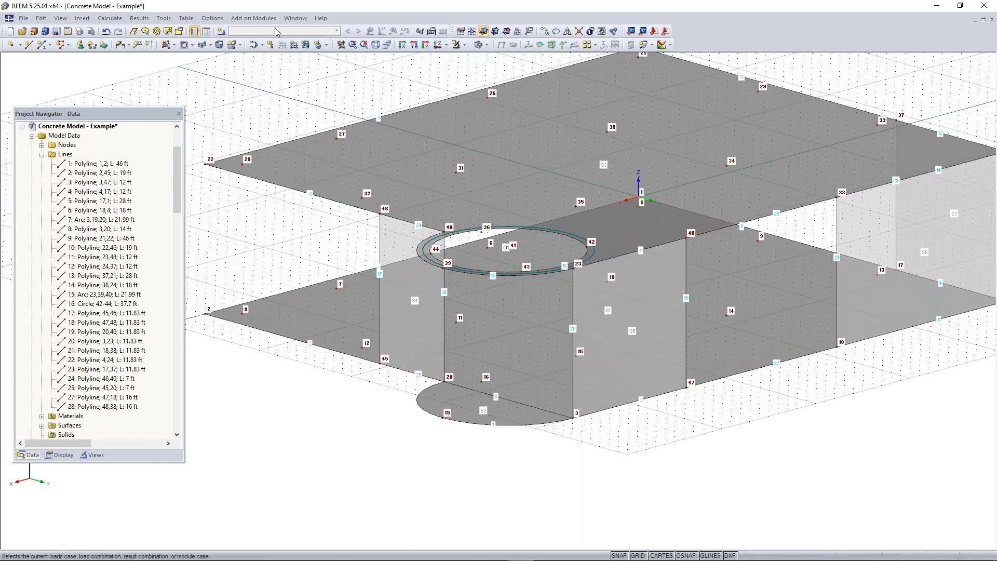
{"action": "left_click", "coordinate": [174, 47]}
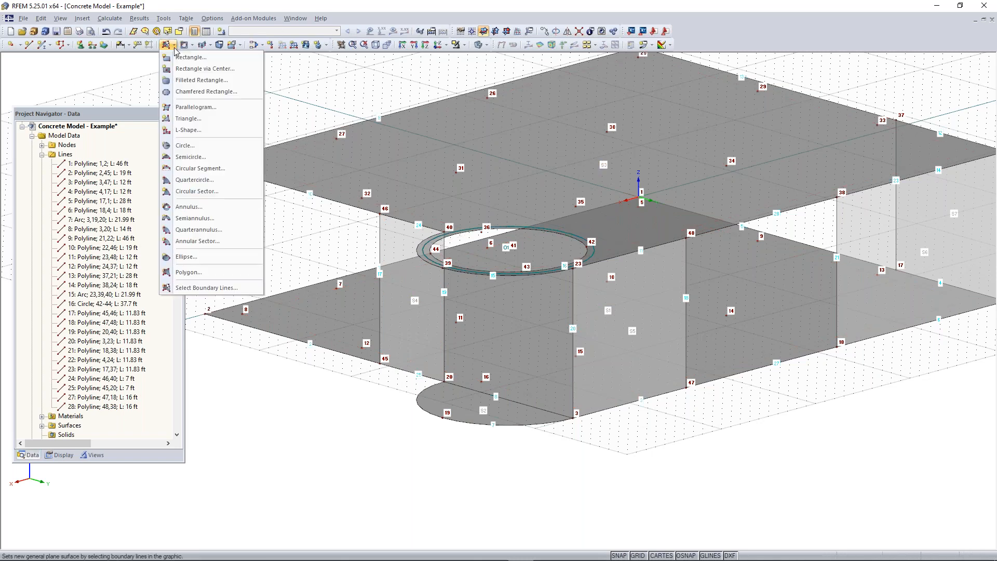
{"action": "left_click", "coordinate": [239, 46]}
{"action": "left_click", "coordinate": [239, 45]}
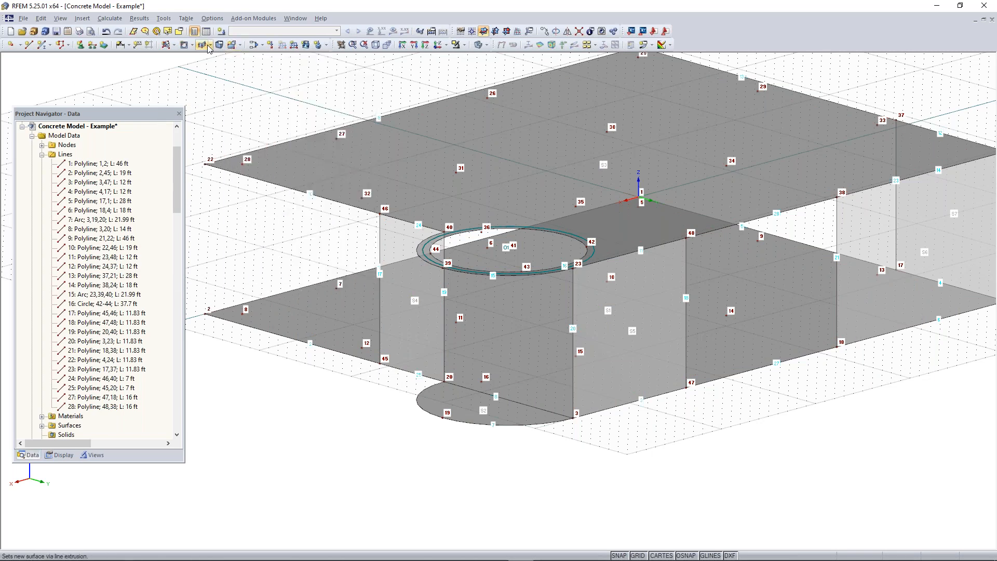
{"action": "left_click", "coordinate": [210, 46]}
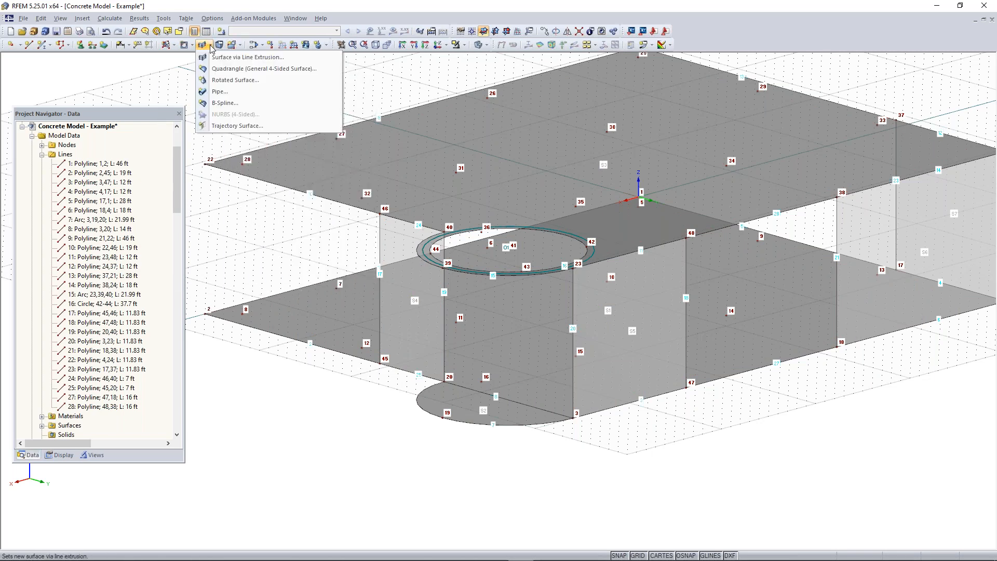
{"action": "left_click", "coordinate": [237, 68]}
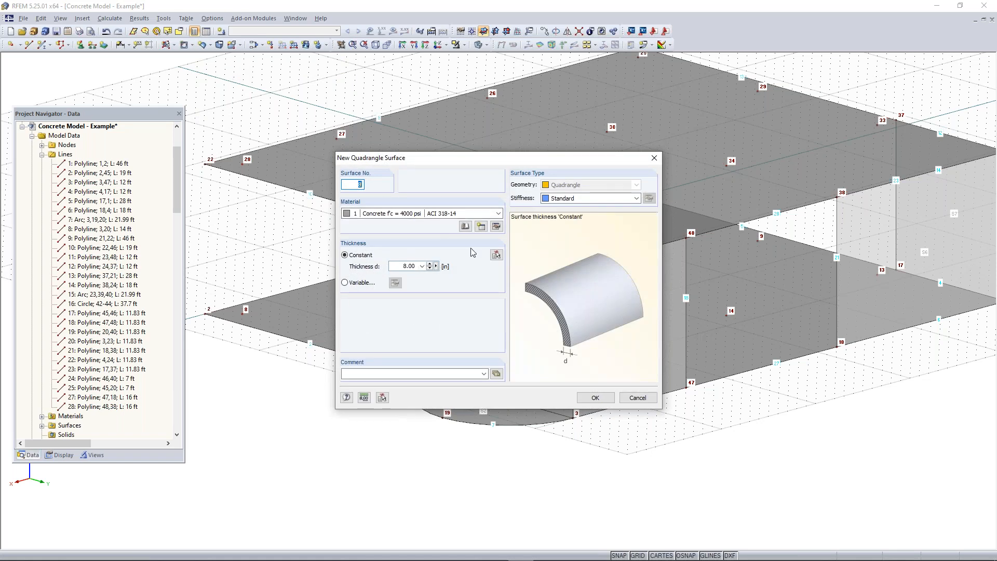
{"action": "left_click", "coordinate": [595, 398]}
{"action": "left_click", "coordinate": [556, 423]}
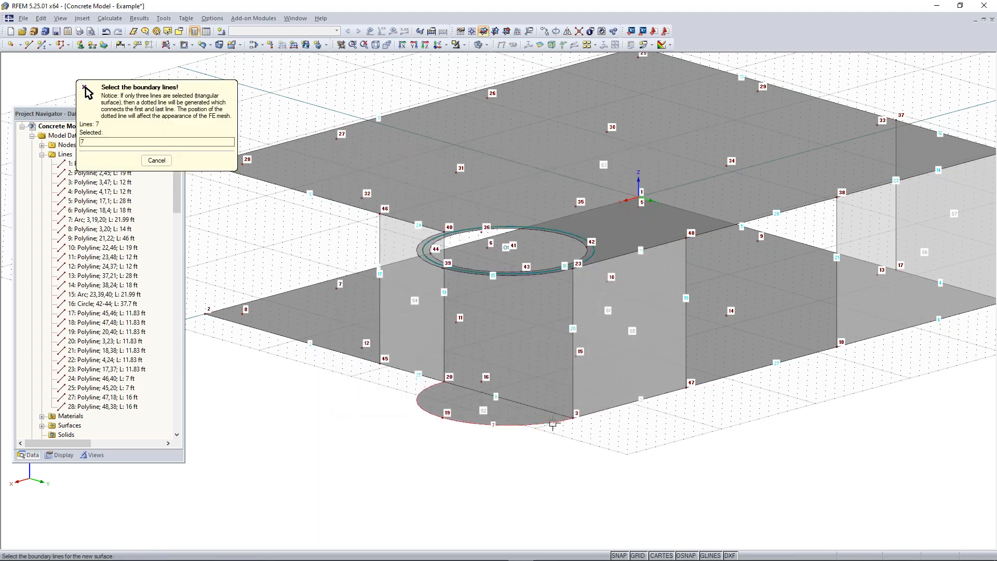
{"action": "left_click", "coordinate": [573, 389]}
{"action": "left_click", "coordinate": [530, 273]}
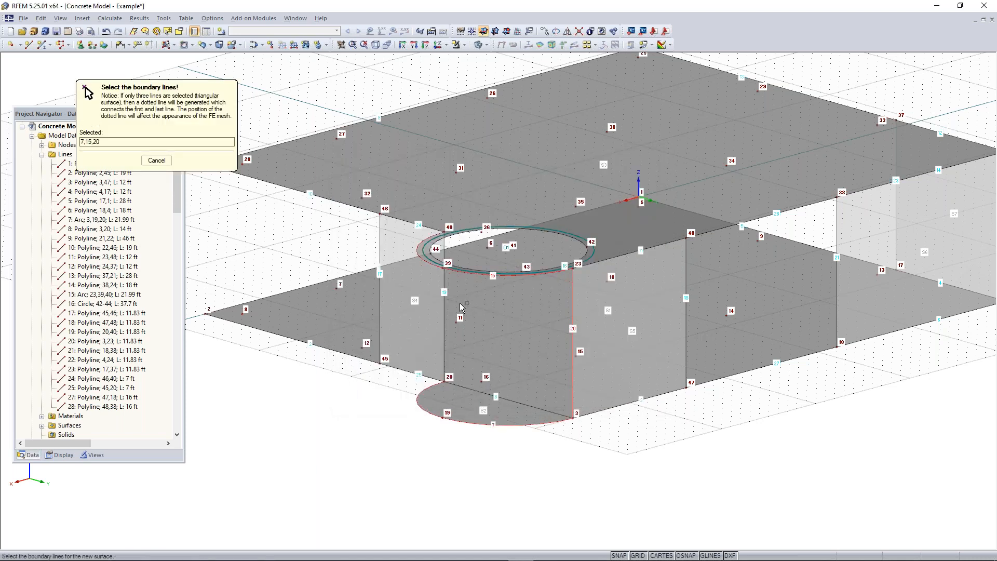
{"action": "left_click", "coordinate": [445, 304]}
{"action": "key", "text": "Escape"}
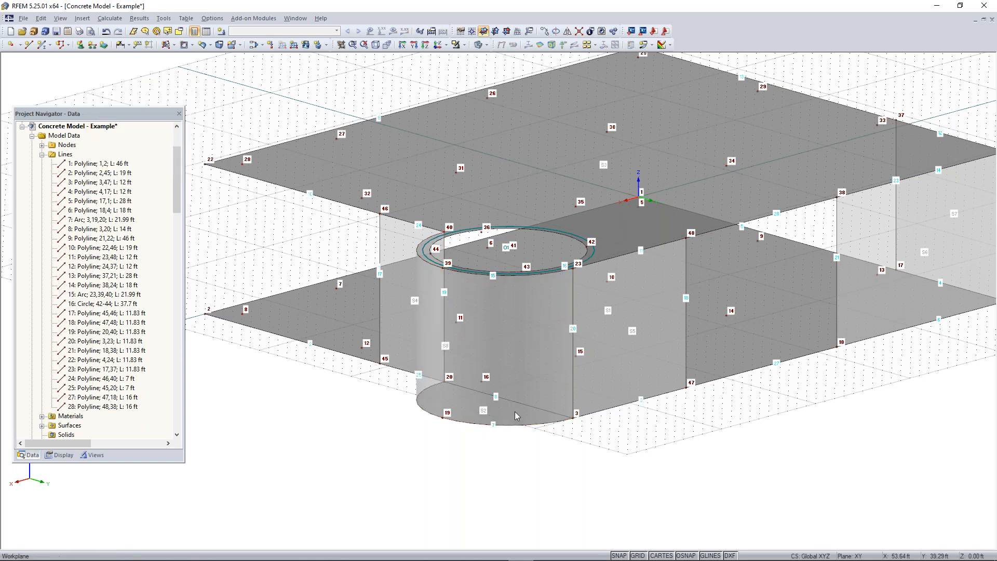
- Examine the curved wall and the plane walls between the two slabs from several angles
{"action": "left_click", "coordinate": [552, 309]}
{"action": "middle_click_drag", "start_coordinate": [552, 309], "coordinate": [209, 391], "text": "ctrl"}
{"action": "right_click", "coordinate": [195, 371]}
{"action": "left_click", "coordinate": [299, 414]}
{"action": "middle_click_drag", "start_coordinate": [254, 363], "coordinate": [722, 283]}
{"action": "left_click", "coordinate": [340, 441]}
{"action": "middle_click_drag", "start_coordinate": [936, 183], "coordinate": [724, 235]}
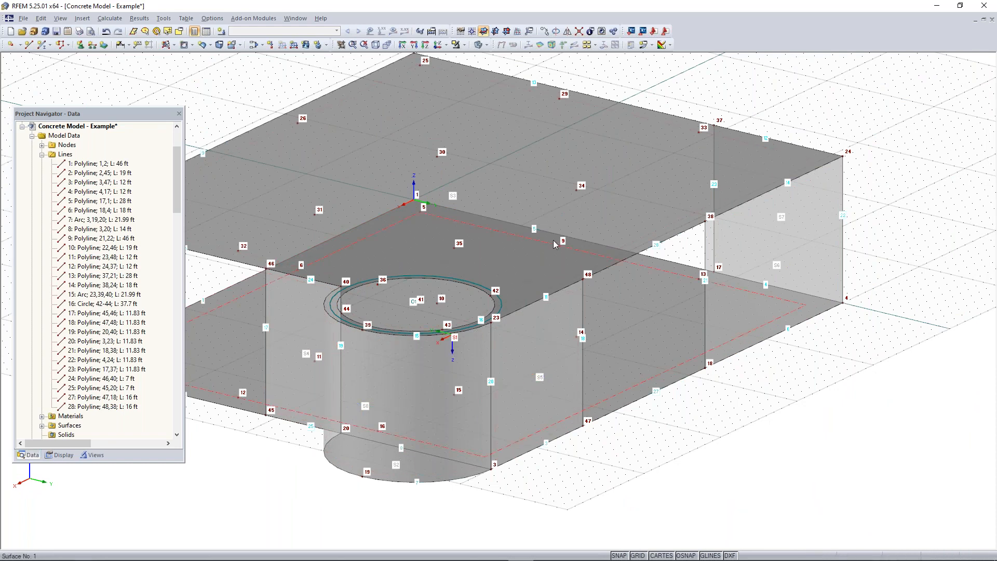
{"action": "middle_click_drag", "start_coordinate": [555, 244], "coordinate": [706, 437], "text": "ctrl"}
{"action": "middle_click_drag", "start_coordinate": [579, 377], "coordinate": [562, 369]}
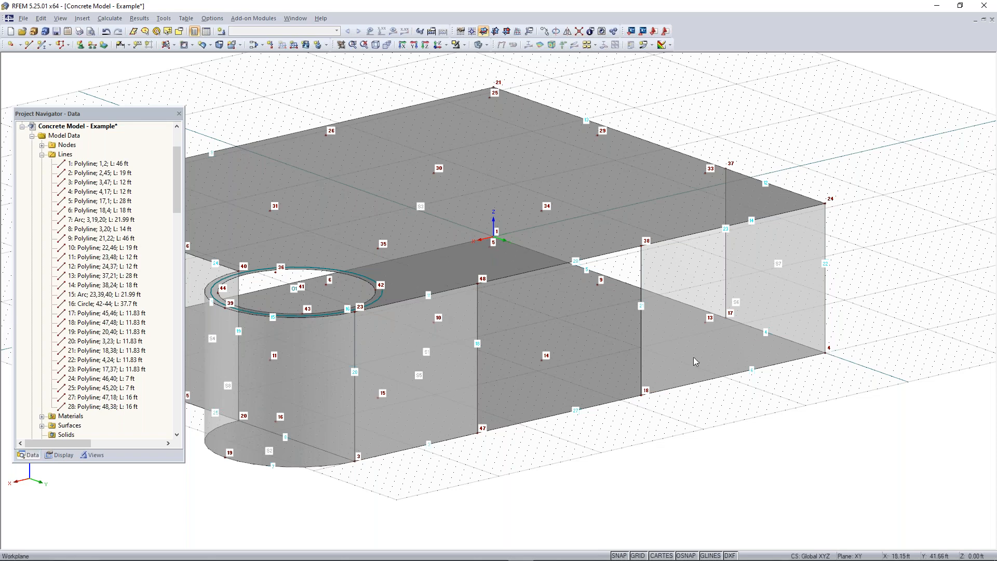
{"action": "scroll", "coordinate": [634, 356], "scroll_direction": "down", "scroll_amount": 1}
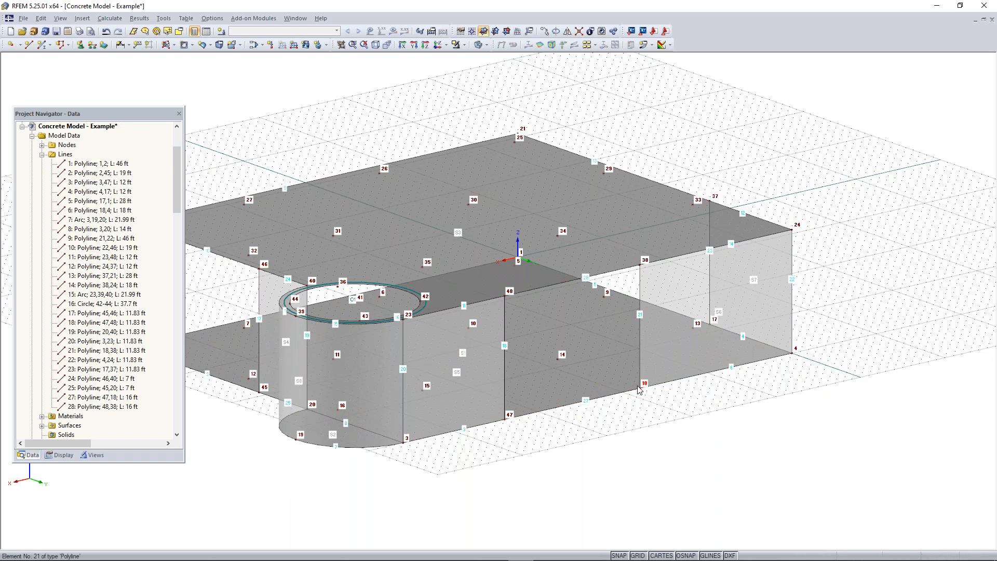
- Move the work plane origin to node 18 and set the work plane to YZ
{"action": "left_click", "coordinate": [472, 32]}
{"action": "left_click", "coordinate": [644, 387]}
{"action": "scroll", "coordinate": [694, 436], "scroll_direction": "up", "scroll_amount": 2}
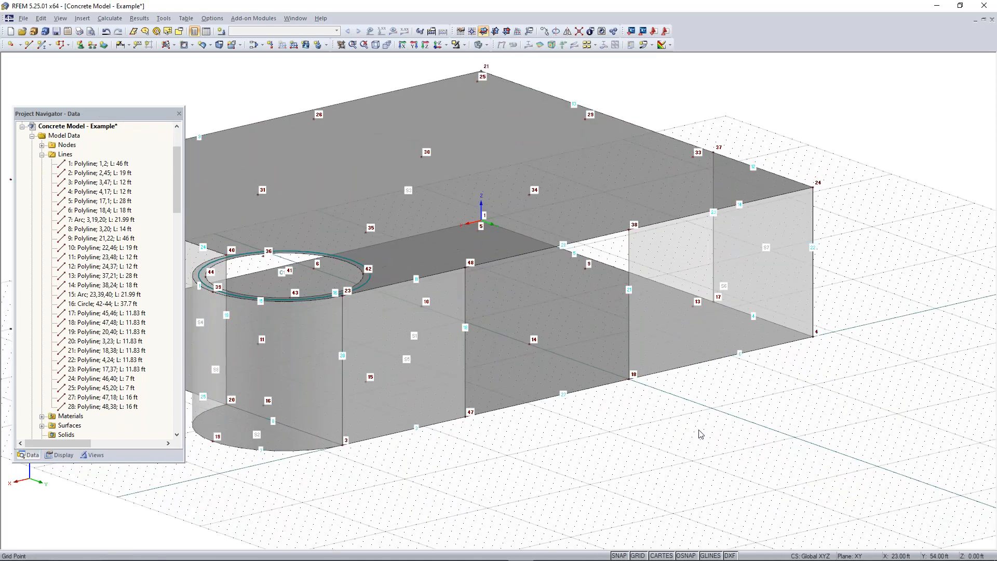
{"action": "left_click", "coordinate": [495, 32]}
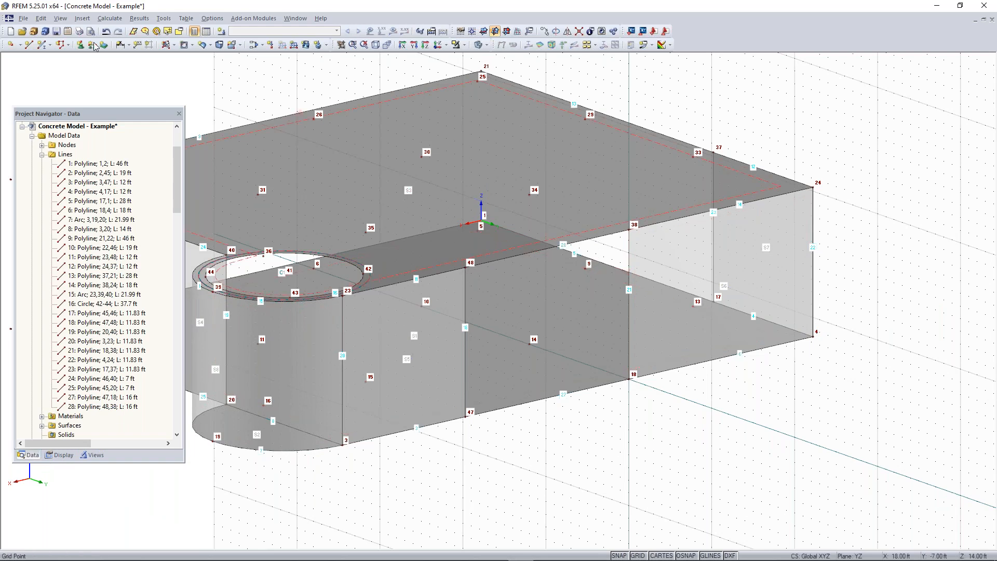
- Create an 8 in thick rectangular wall surface in 4000 psi concrete, spanning from node 18 on the lower slab to node 34 on the upper slab
{"action": "left_click", "coordinate": [175, 46]}
{"action": "left_click", "coordinate": [176, 52]}
{"action": "left_click", "coordinate": [174, 45]}
{"action": "left_click", "coordinate": [182, 58]}
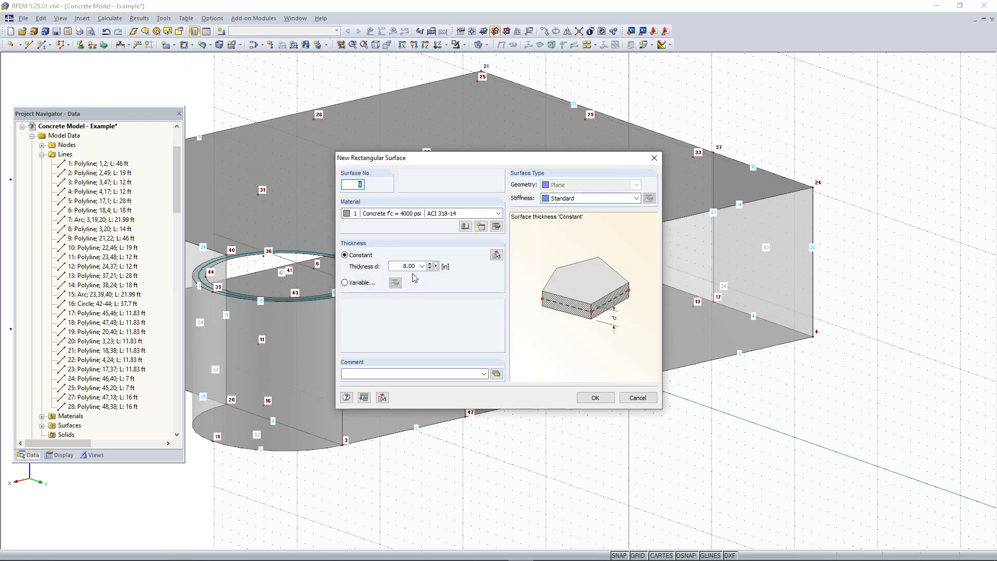
{"action": "left_click", "coordinate": [598, 398]}
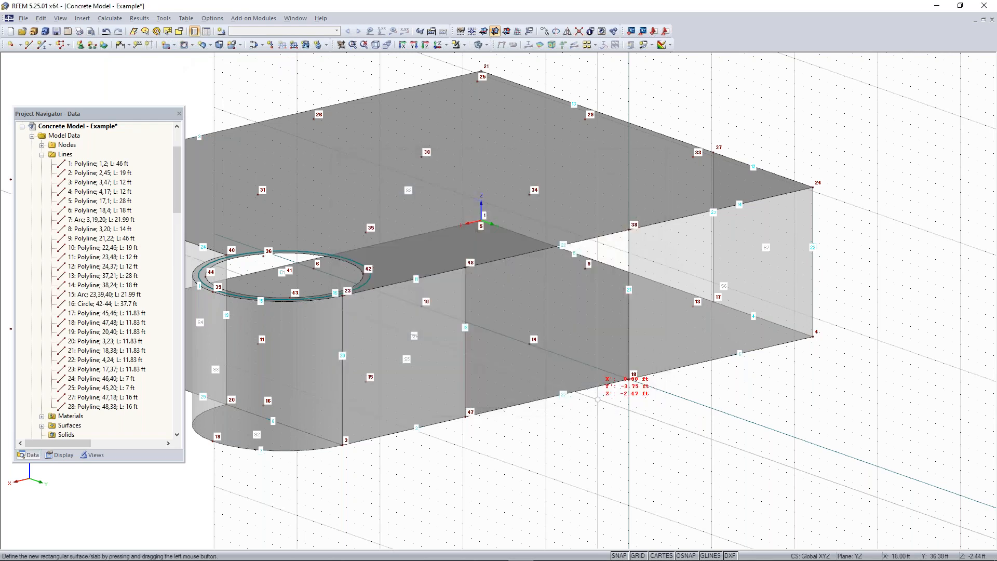
{"action": "left_click", "coordinate": [629, 379]}
{"action": "left_click", "coordinate": [530, 194]}
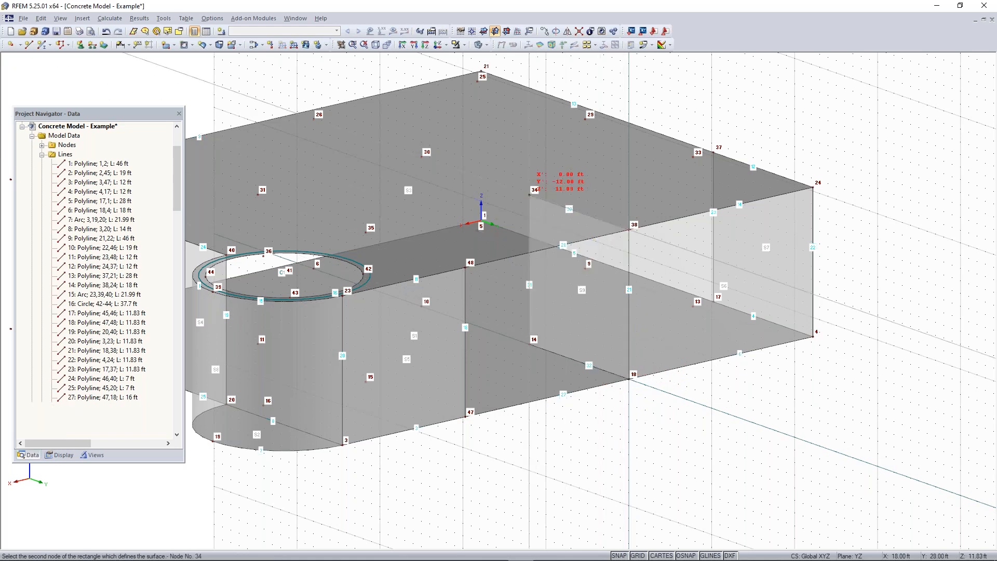
{"action": "right_click", "coordinate": [712, 483]}
- Set the work plane to XY and turn the model to show the corner at nodes 1 and 5
{"action": "mouse_move", "coordinate": [681, 440]}
{"action": "middle_mouse_down", "text": "ctrl"}
{"action": "mouse_move", "coordinate": [478, 403]}
{"action": "mouse_move", "coordinate": [696, 421]}
{"action": "mouse_move", "coordinate": [652, 111]}
{"action": "mouse_move", "coordinate": [627, 238]}
{"action": "mouse_move", "coordinate": [672, 408]}
{"action": "mouse_move", "coordinate": [713, 428]}
{"action": "mouse_move", "coordinate": [815, 445]}
{"action": "mouse_move", "coordinate": [592, 438]}
{"action": "mouse_move", "coordinate": [623, 437]}
{"action": "mouse_move", "coordinate": [779, 452]}
{"action": "mouse_move", "coordinate": [559, 458]}
{"action": "mouse_move", "coordinate": [699, 487]}
{"action": "mouse_move", "coordinate": [685, 490]}
{"action": "mouse_move", "coordinate": [688, 460]}
{"action": "middle_mouse_up", "text": "ctrl"}
{"action": "left_click", "coordinate": [484, 31]}
{"action": "right_click", "coordinate": [685, 490]}
{"action": "left_click", "coordinate": [661, 491]}
{"action": "scroll", "coordinate": [690, 459], "scroll_direction": "down", "scroll_amount": 1}
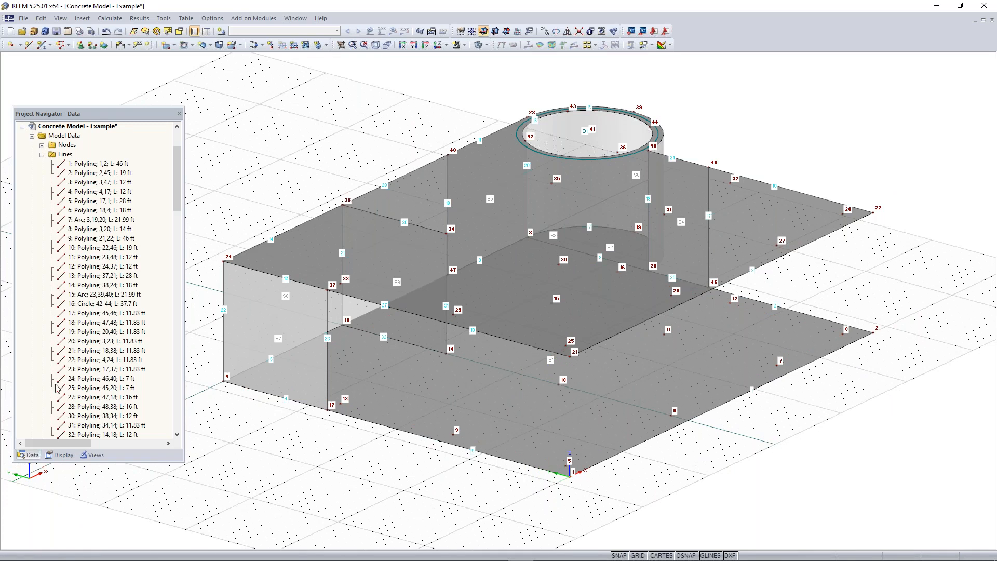
{"action": "middle_click_drag", "start_coordinate": [557, 516], "coordinate": [564, 481], "text": "ctrl"}
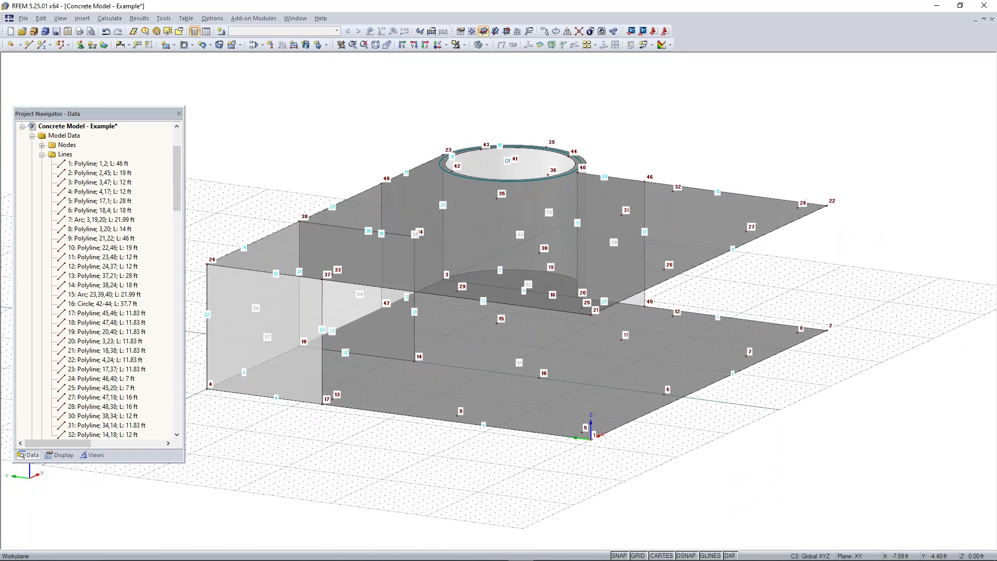
- Draw a vertical line from node 5 on the lower slab to node 25 on the upper slab
{"action": "left_click", "coordinate": [28, 45]}
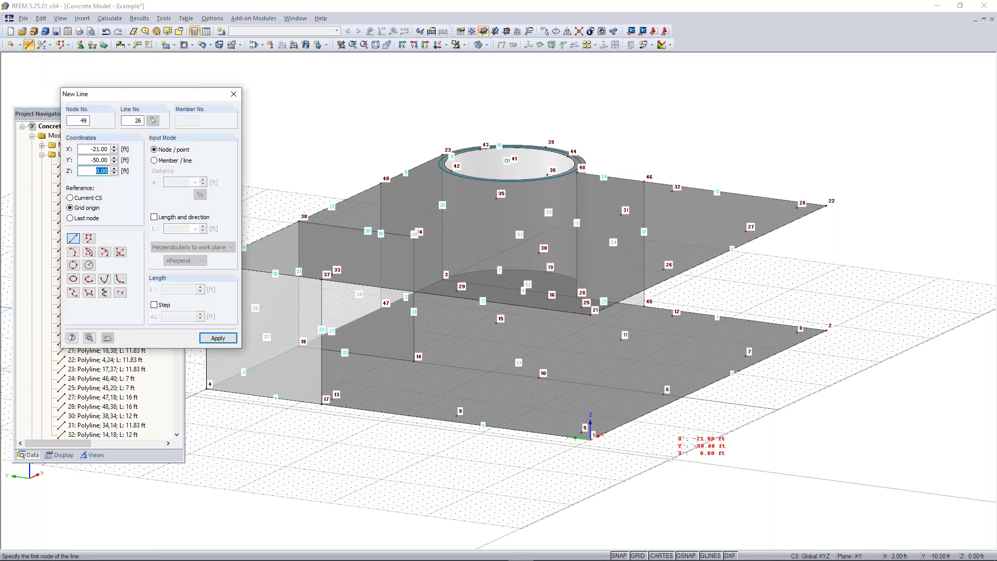
{"action": "left_click", "coordinate": [591, 435]}
{"action": "left_click", "coordinate": [581, 307]}
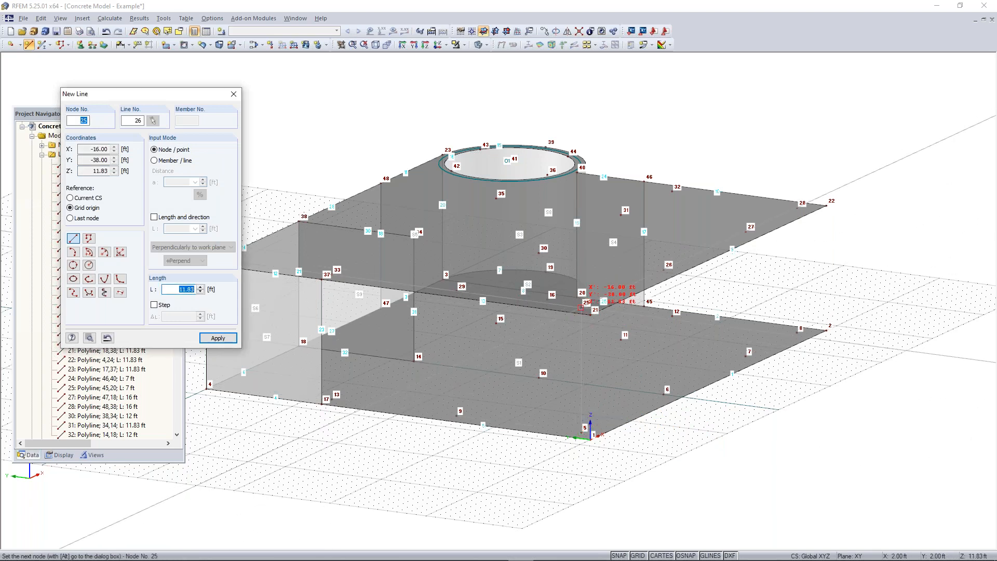
{"action": "key", "text": "Escape"}
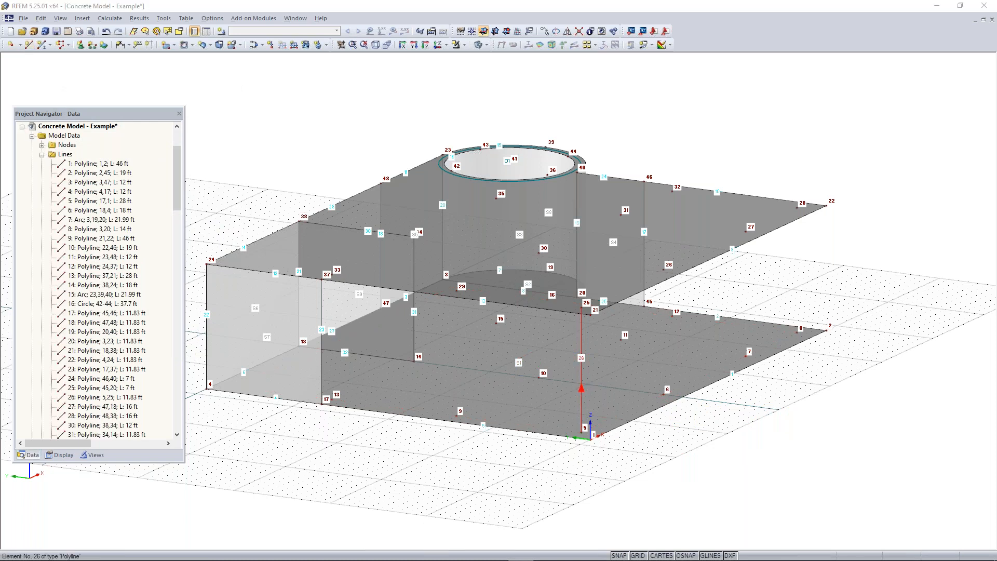
- Assign a beam member with a 12 × 12 in solid rectangular section in 4000 psi concrete to the line between nodes 5 and 25
{"action": "double_click", "coordinate": [582, 363]}
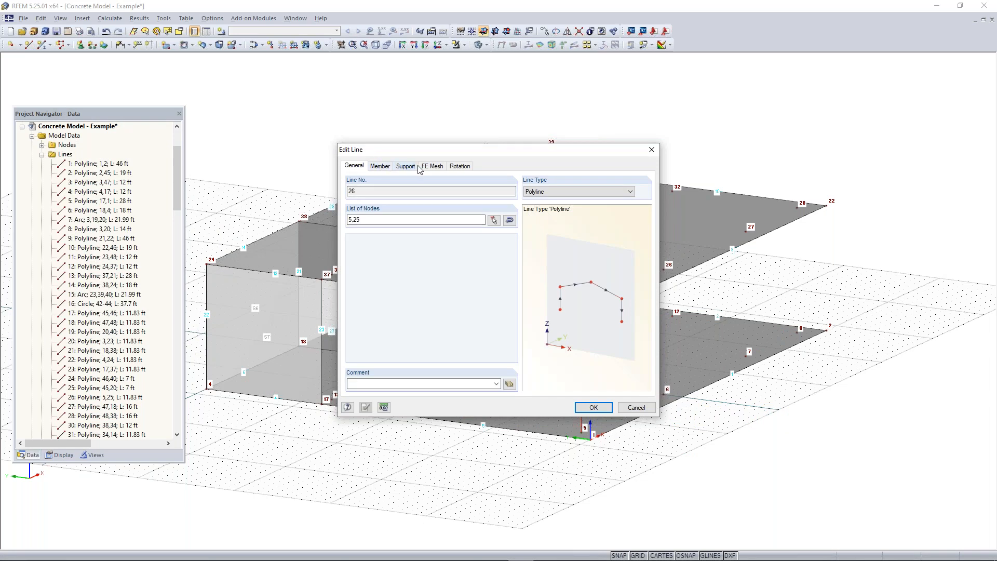
{"action": "left_click", "coordinate": [380, 168]}
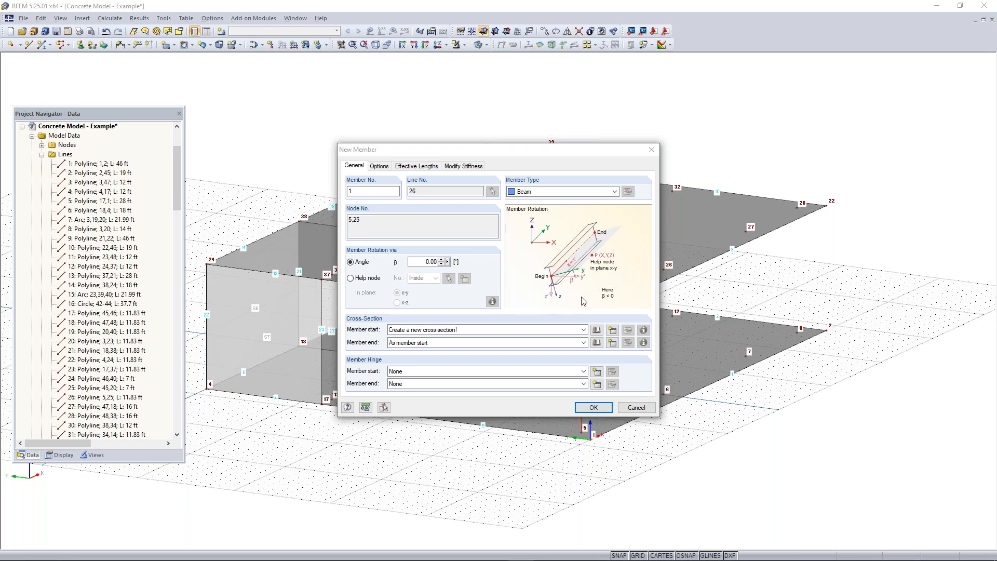
{"action": "left_click", "coordinate": [596, 331]}
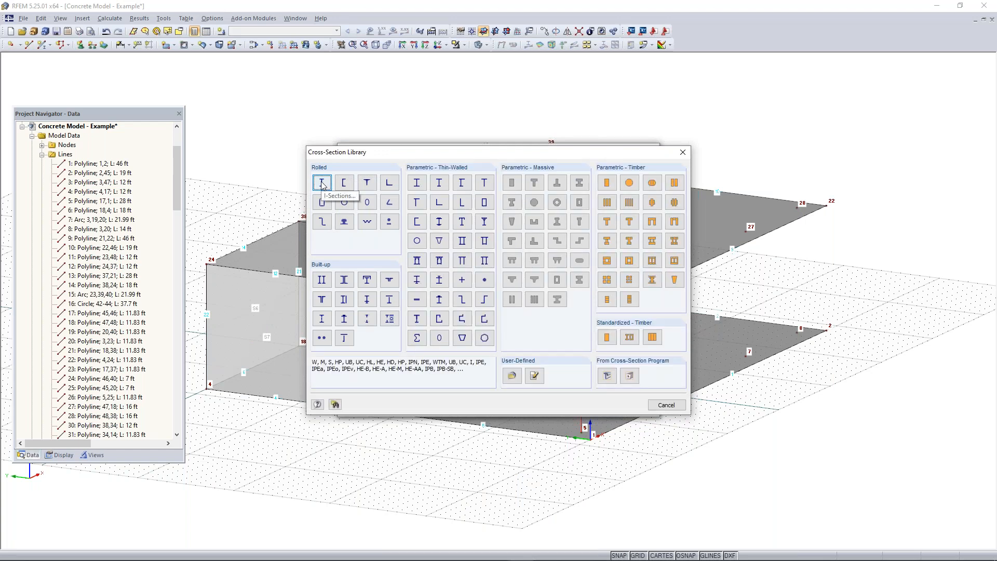
{"action": "left_click", "coordinate": [513, 188]}
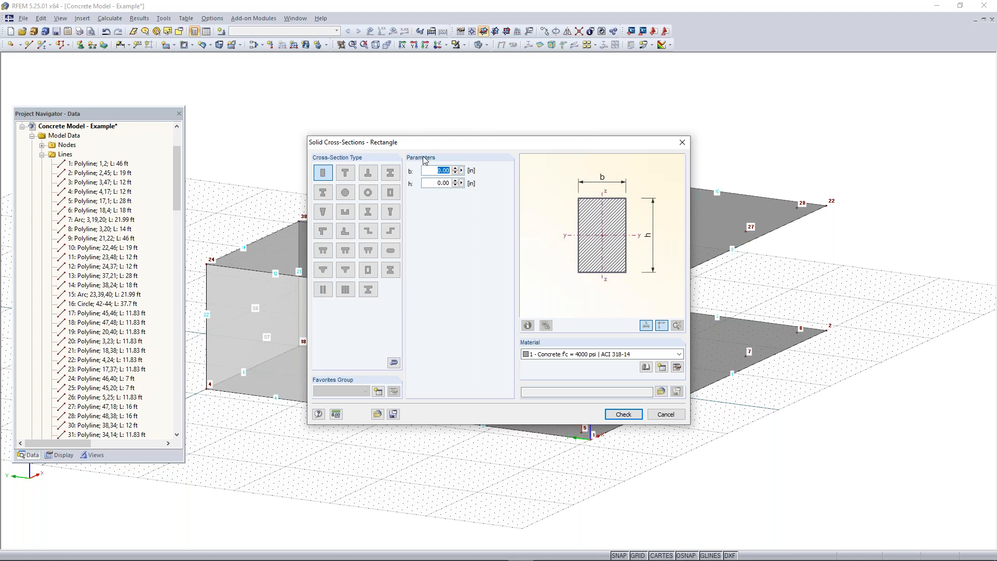
{"action": "type", "text": "12"}
{"action": "left_click", "coordinate": [426, 183]}
{"action": "type", "text": "12"}
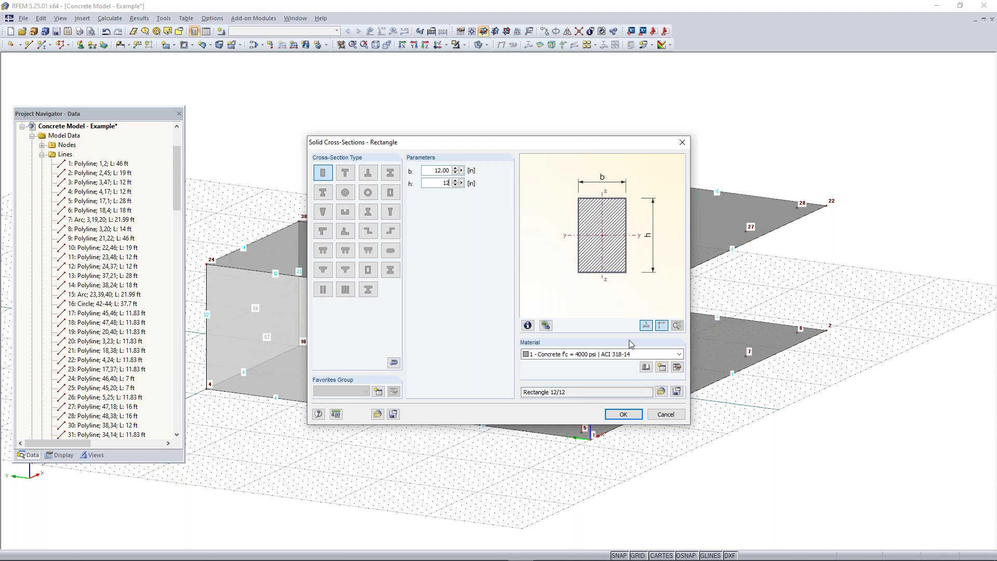
{"action": "left_click", "coordinate": [619, 414]}
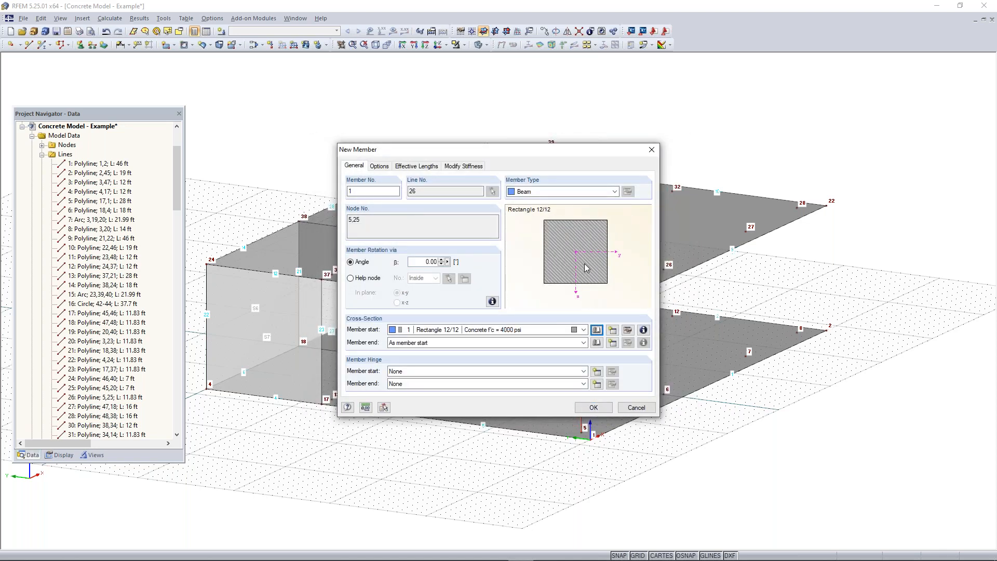
{"action": "left_click", "coordinate": [583, 408]}
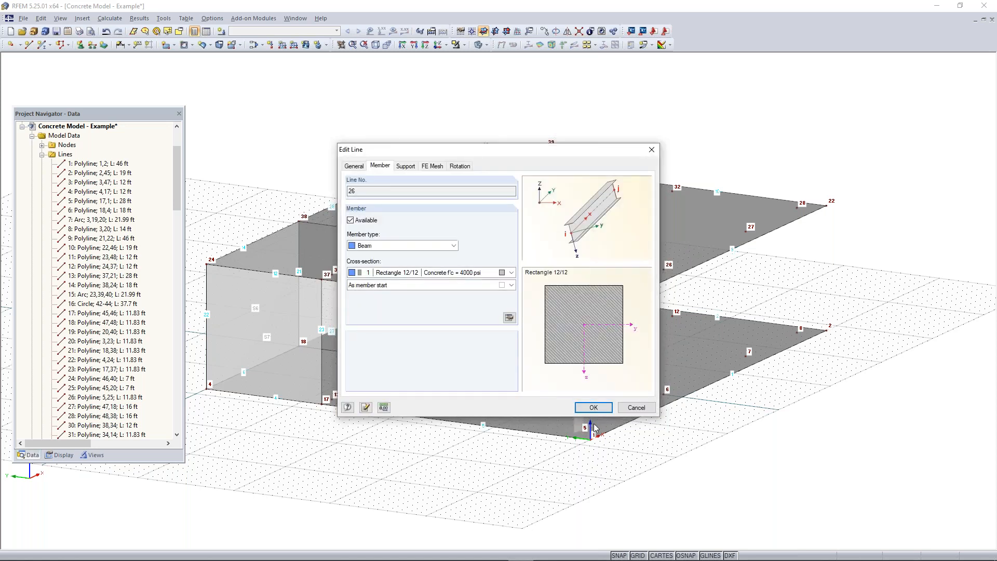
{"action": "left_click", "coordinate": [592, 408]}
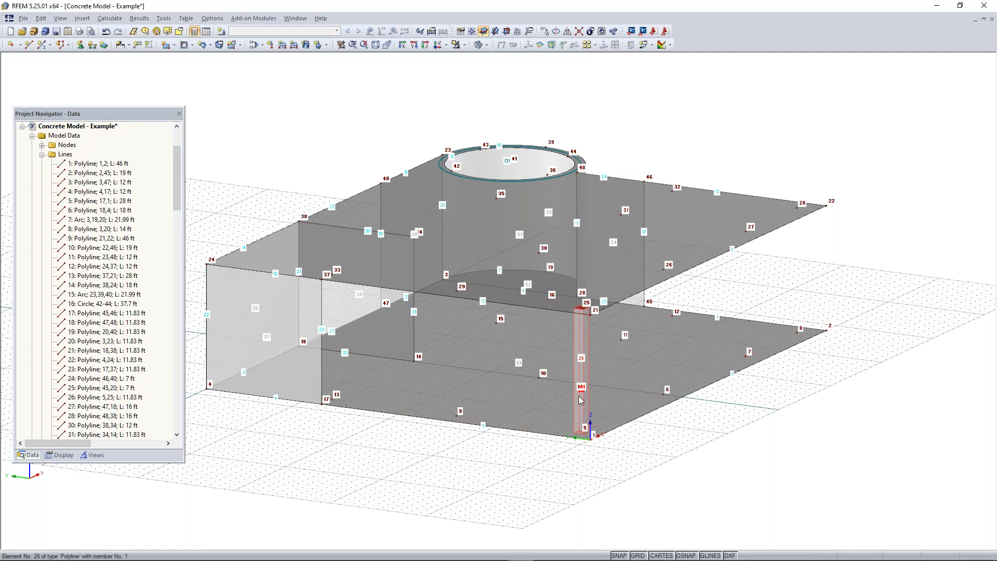
- Copy the column member between nodes 5 and 25 to node 6
{"action": "scroll", "coordinate": [580, 400], "scroll_direction": "up", "scroll_amount": 3}
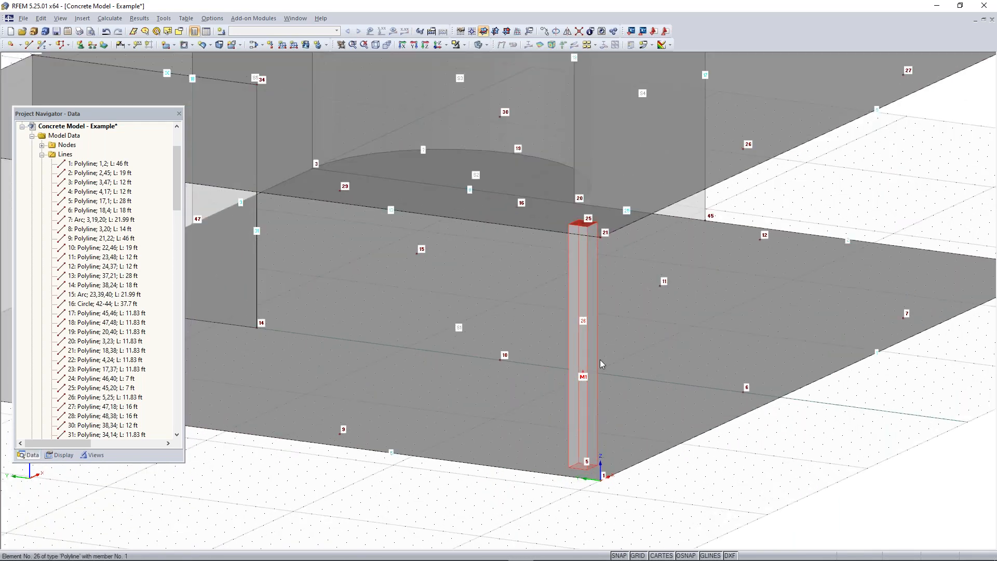
{"action": "scroll", "coordinate": [731, 456], "scroll_direction": "down", "scroll_amount": 1}
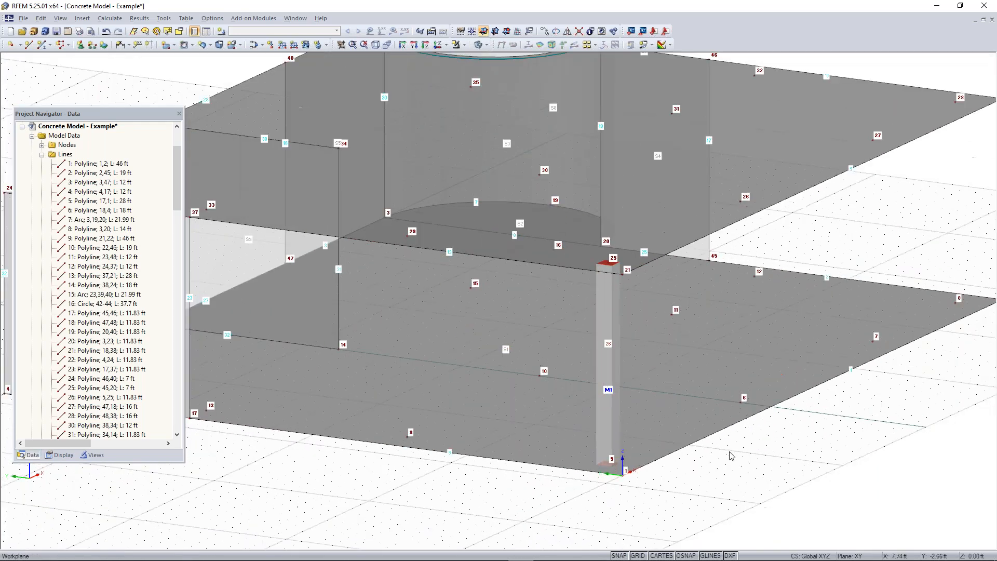
{"action": "middle_click_drag", "start_coordinate": [729, 447], "coordinate": [639, 451]}
{"action": "middle_click_drag", "start_coordinate": [582, 430], "coordinate": [566, 396]}
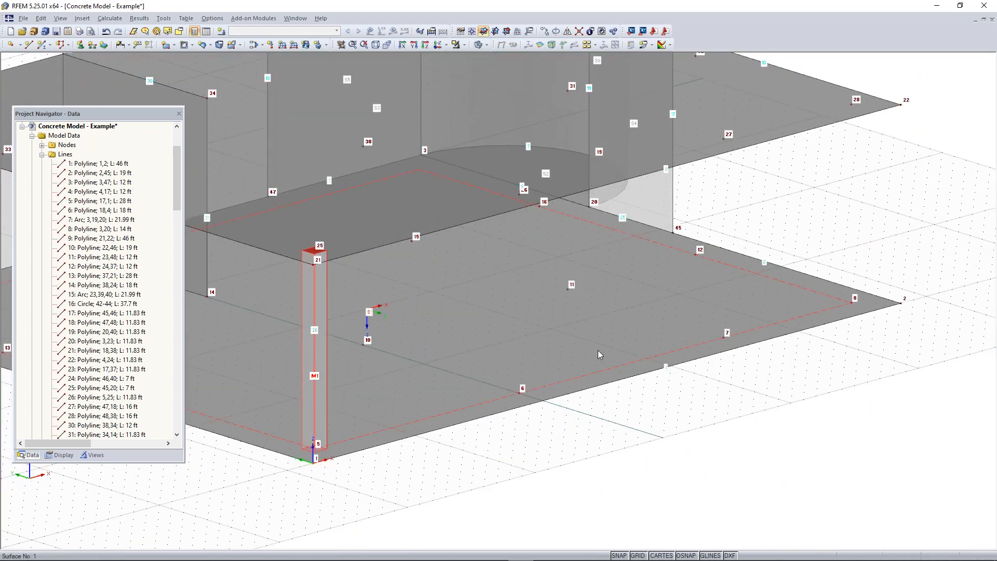
{"action": "scroll", "coordinate": [317, 358], "scroll_direction": "down", "scroll_amount": 2}
{"action": "middle_click_drag", "start_coordinate": [283, 366], "coordinate": [370, 388]}
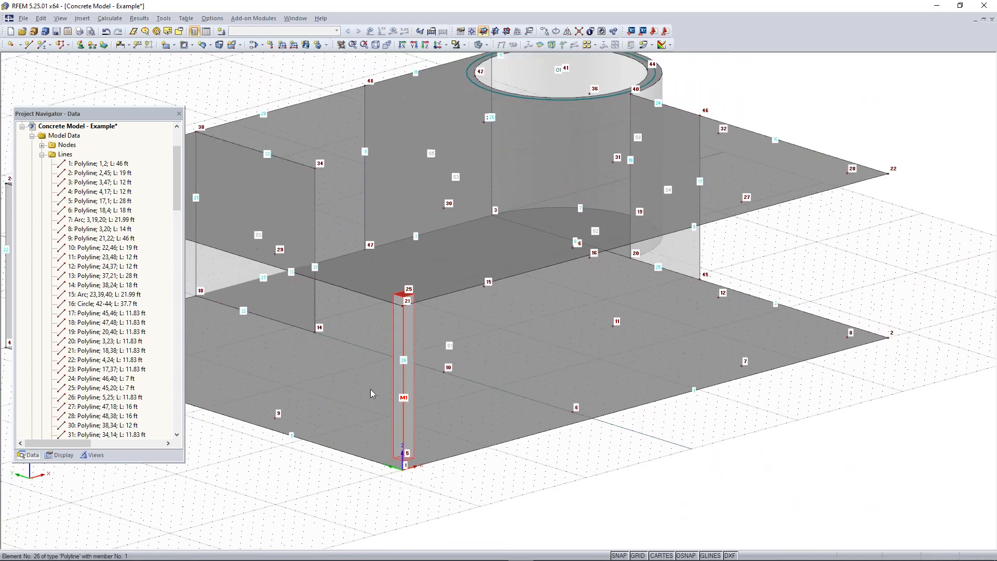
{"action": "scroll", "coordinate": [439, 501], "scroll_direction": "up", "scroll_amount": 1}
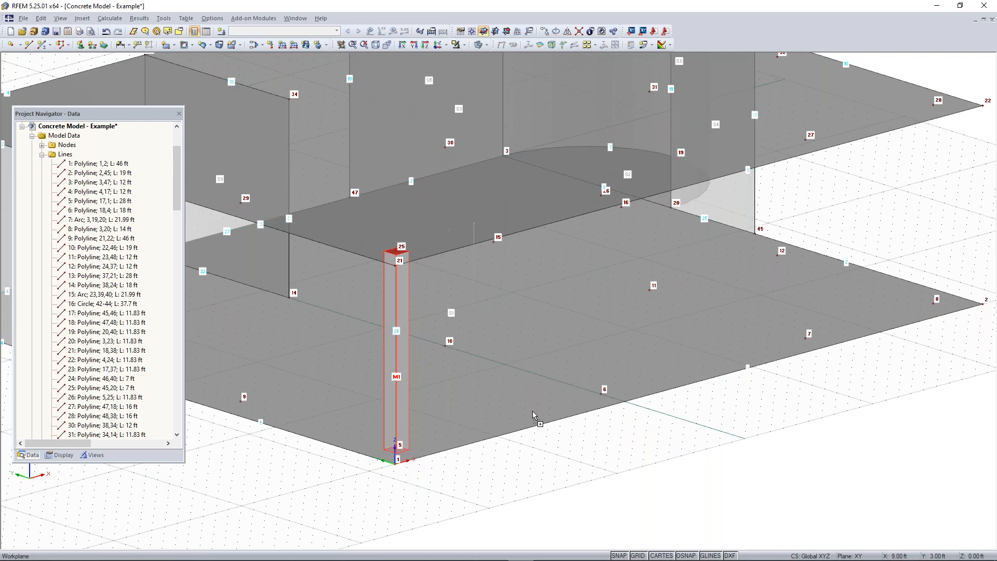
{"action": "left_click_drag", "start_coordinate": [602, 394], "coordinate": [602, 394], "text": "ctrl"}
{"action": "middle_click_drag", "start_coordinate": [643, 458], "coordinate": [419, 449]}
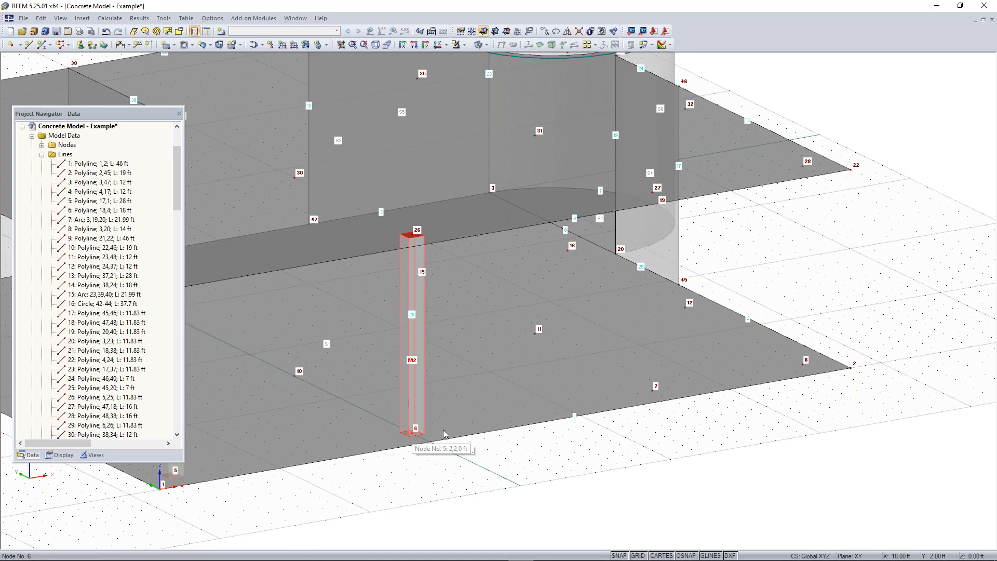
{"action": "left_click_drag", "start_coordinate": [654, 394], "coordinate": [654, 394]}
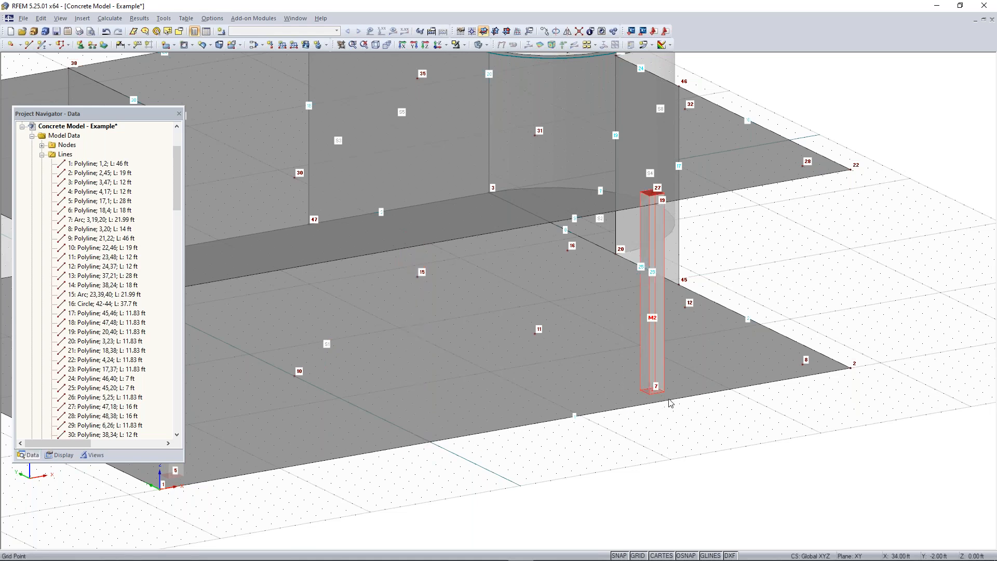
{"action": "left_click", "coordinate": [397, 428]}
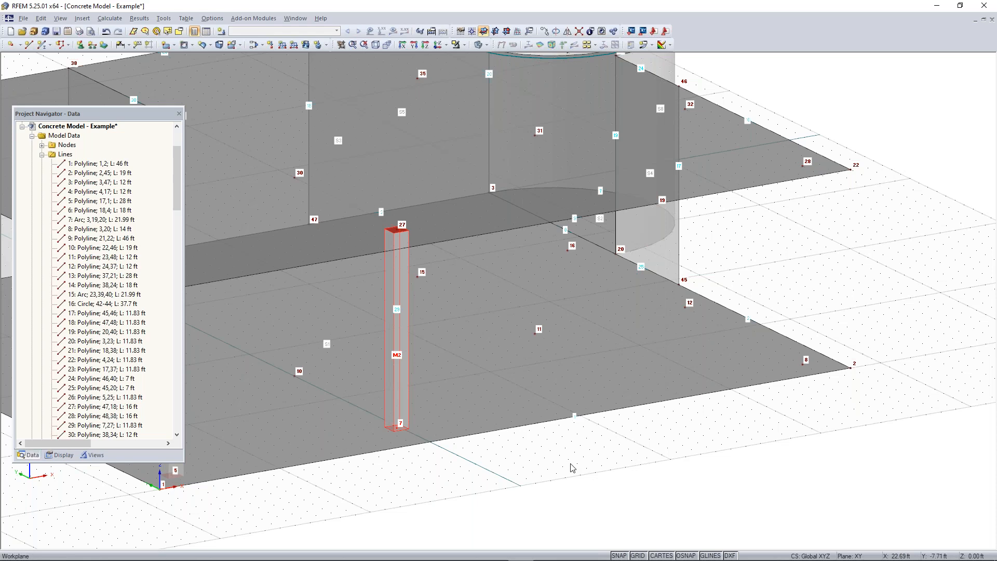
{"action": "key", "text": "ctrl+z"}
{"action": "key", "text": "ctrl+z"}
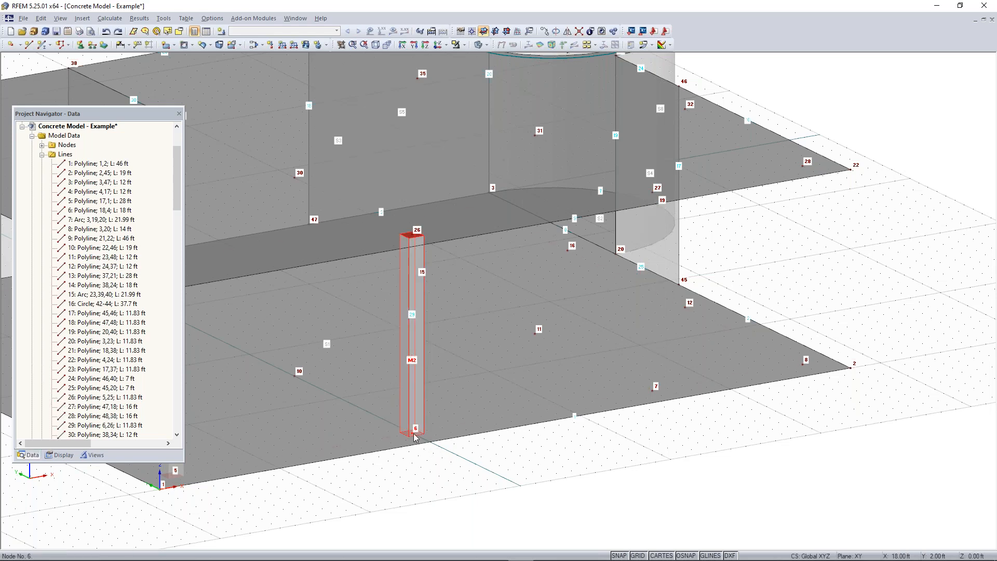
{"action": "left_click", "coordinate": [653, 391]}
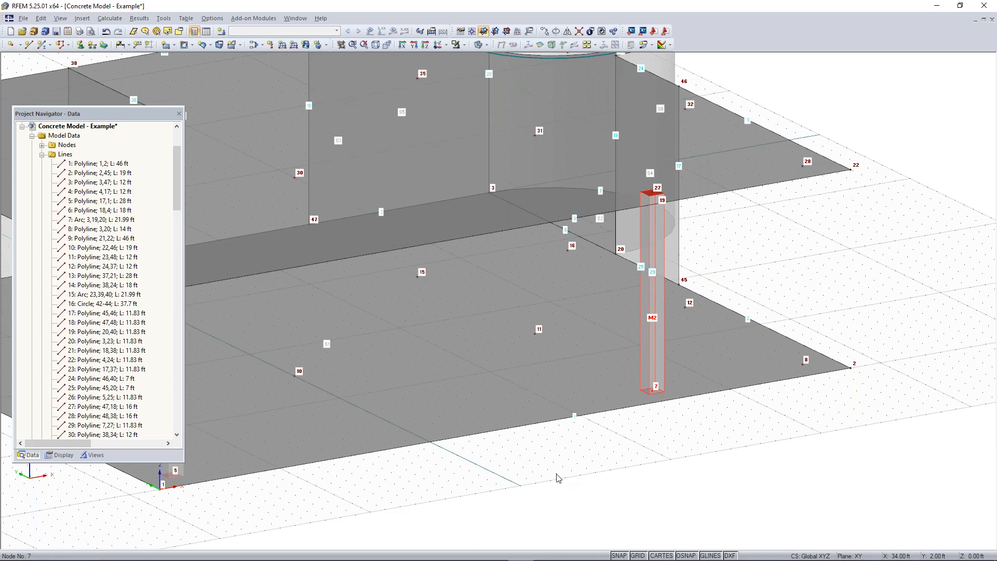
{"action": "key", "text": "ctrl+z"}
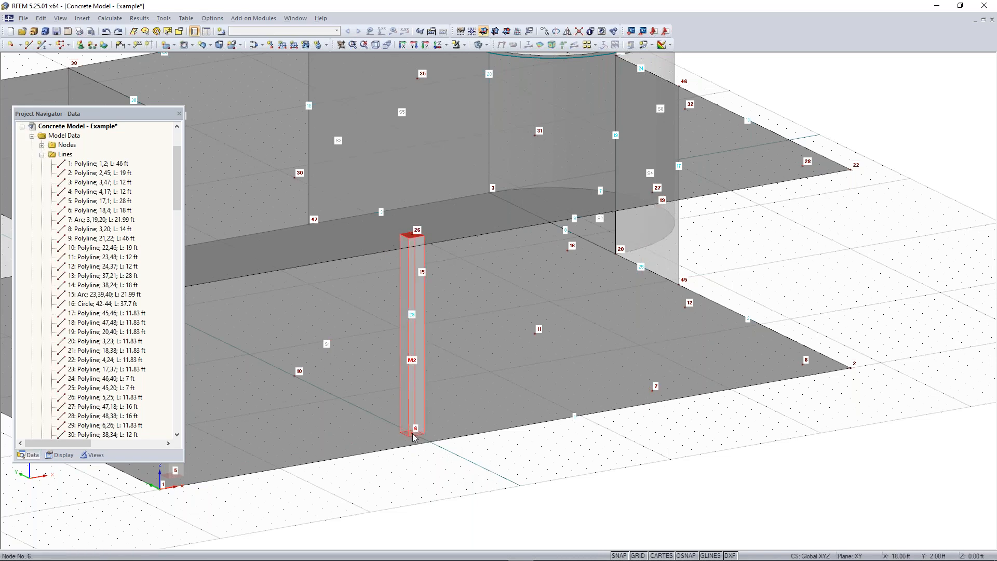
- Copy the column at node 6 to node 7, and copy the column at node 7 to node 8
{"action": "left_click", "coordinate": [653, 391]}
{"action": "middle_click_drag", "start_coordinate": [720, 434], "coordinate": [544, 488]}
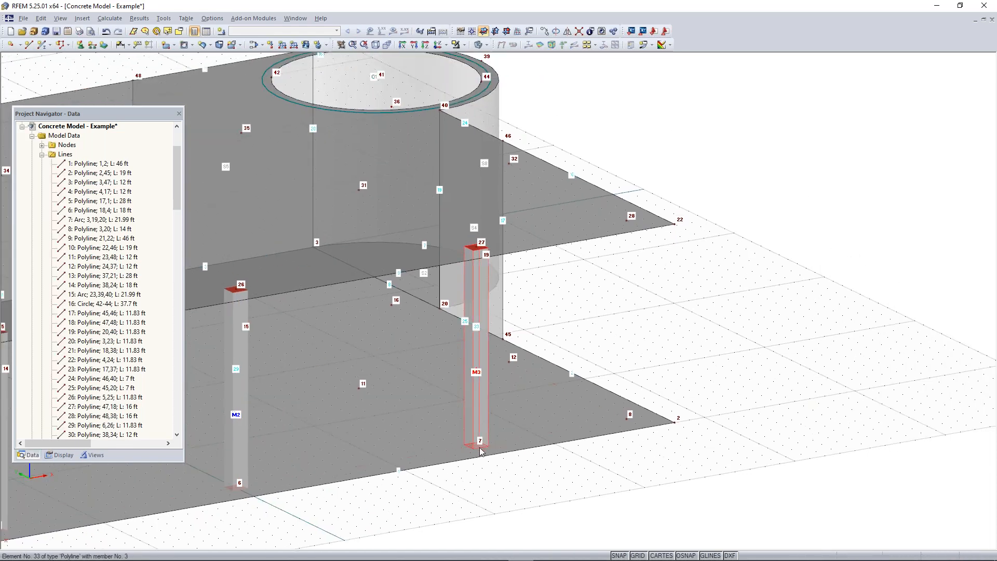
{"action": "left_click_drag", "start_coordinate": [478, 450], "coordinate": [623, 428]}
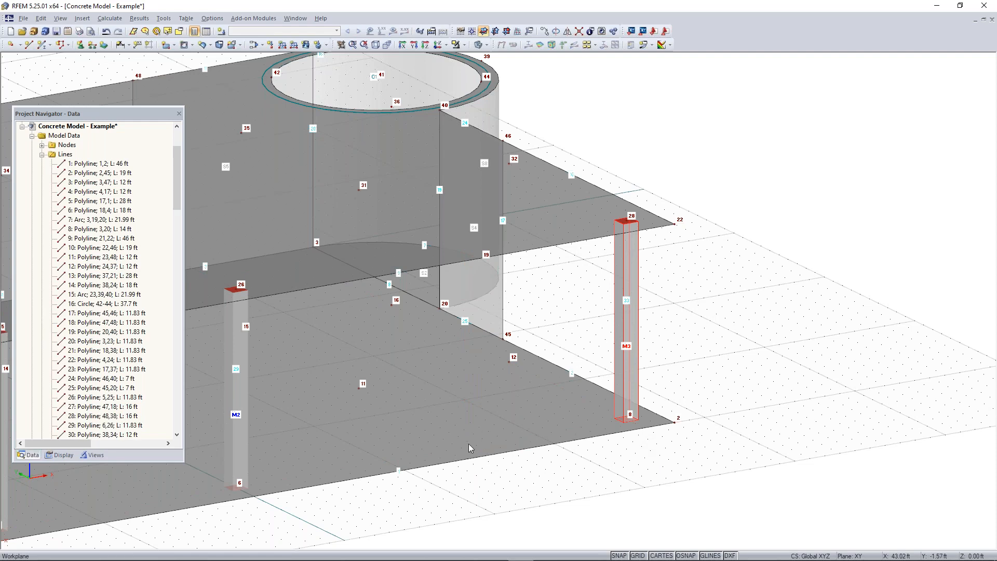
{"action": "key", "text": "ctrl+z"}
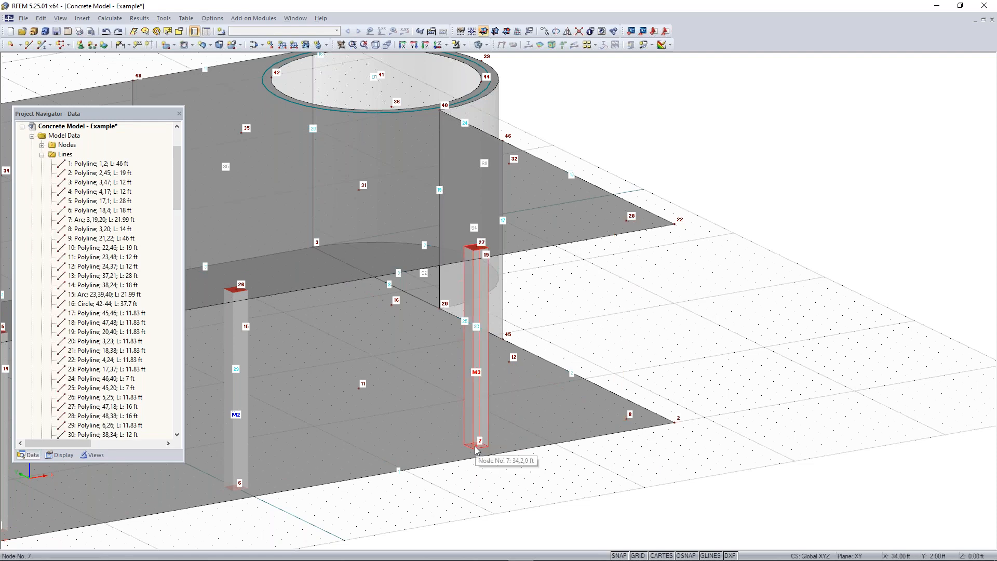
{"action": "left_click_drag", "start_coordinate": [477, 450], "coordinate": [627, 420]}
{"action": "left_click", "coordinate": [715, 405]}
- Use Special Selection to select all members with cross-section 1, Rectangle 12/12 in 4000 psi concrete
{"action": "scroll", "coordinate": [444, 474], "scroll_direction": "down", "scroll_amount": 2}
{"action": "middle_click_drag", "start_coordinate": [395, 503], "coordinate": [576, 409]}
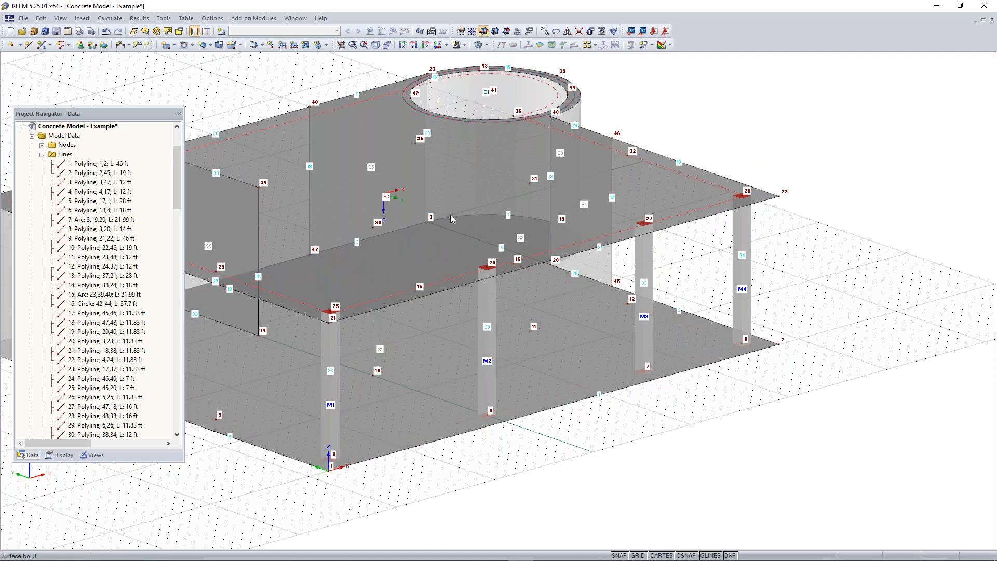
{"action": "left_click", "coordinate": [202, 45]}
{"action": "left_click", "coordinate": [611, 223]}
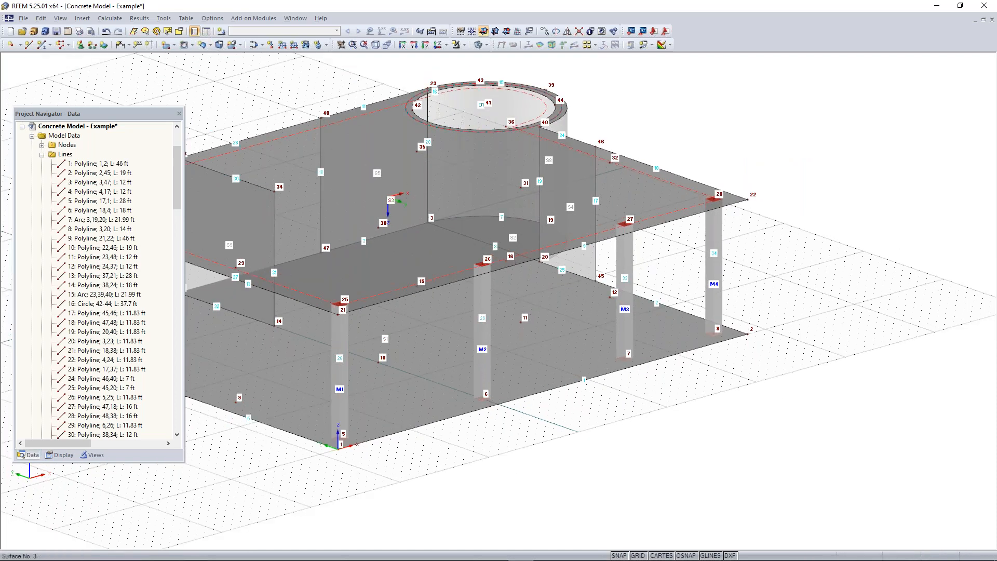
{"action": "left_click", "coordinate": [180, 33]}
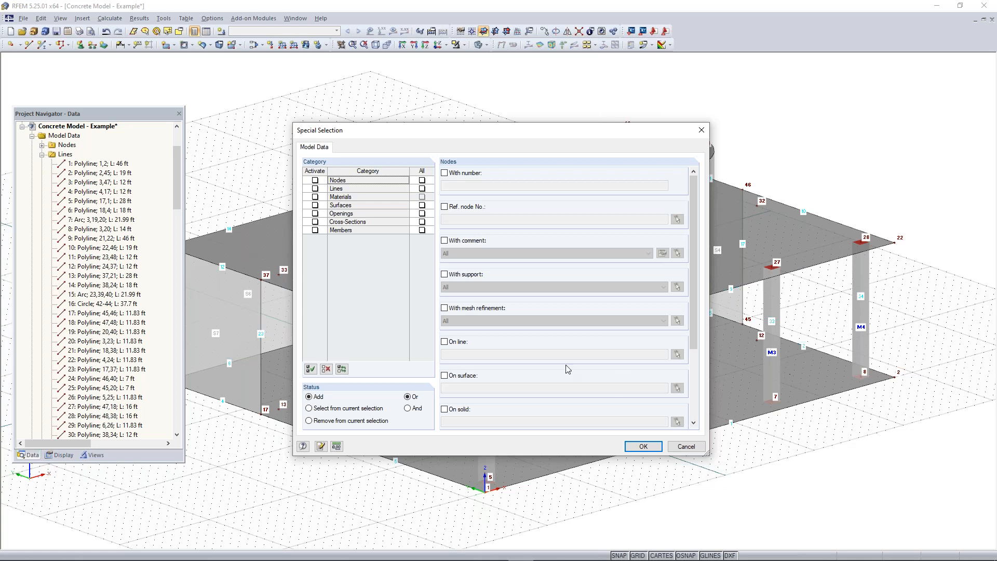
{"action": "left_click", "coordinate": [315, 230]}
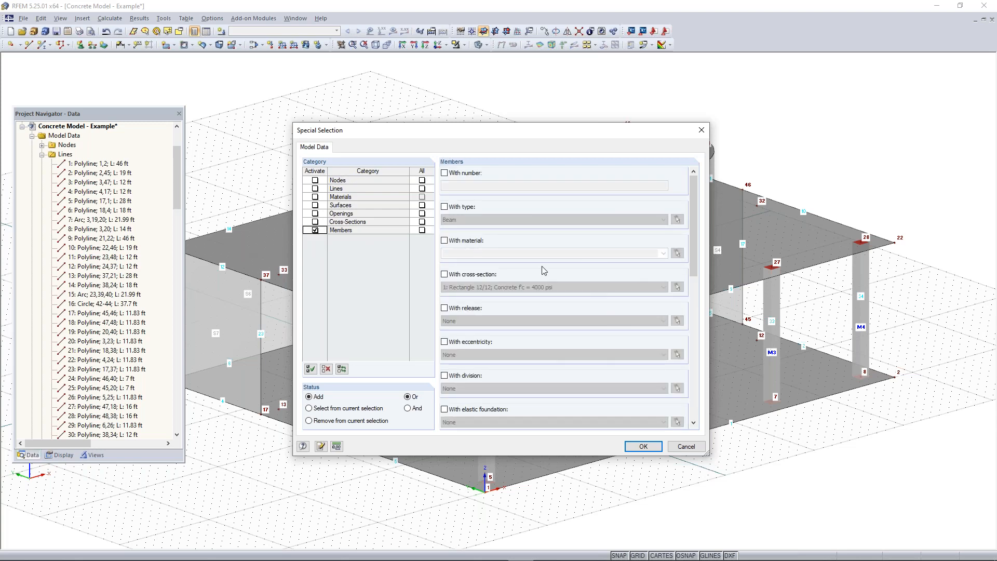
{"action": "left_click", "coordinate": [445, 274]}
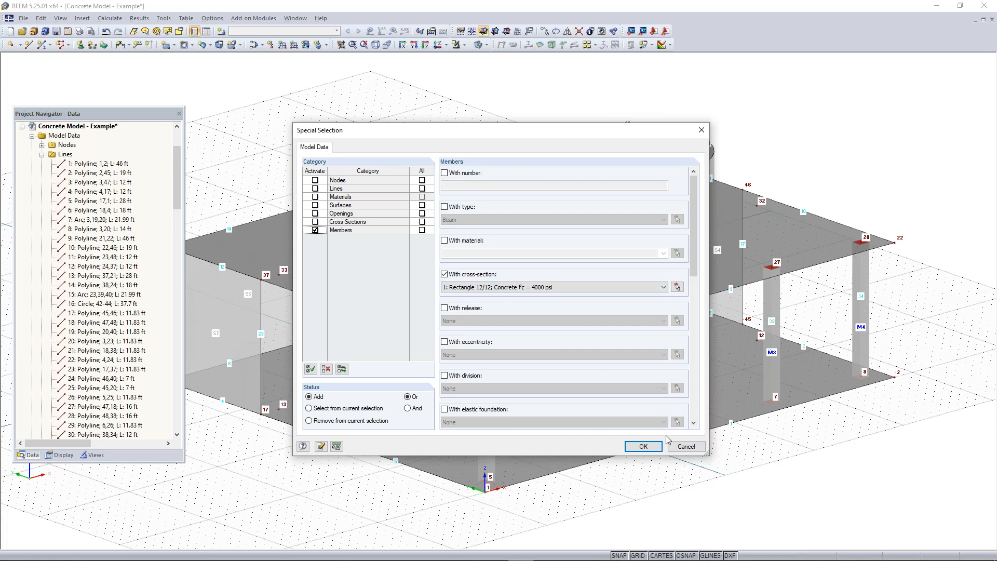
{"action": "left_click", "coordinate": [643, 446]}
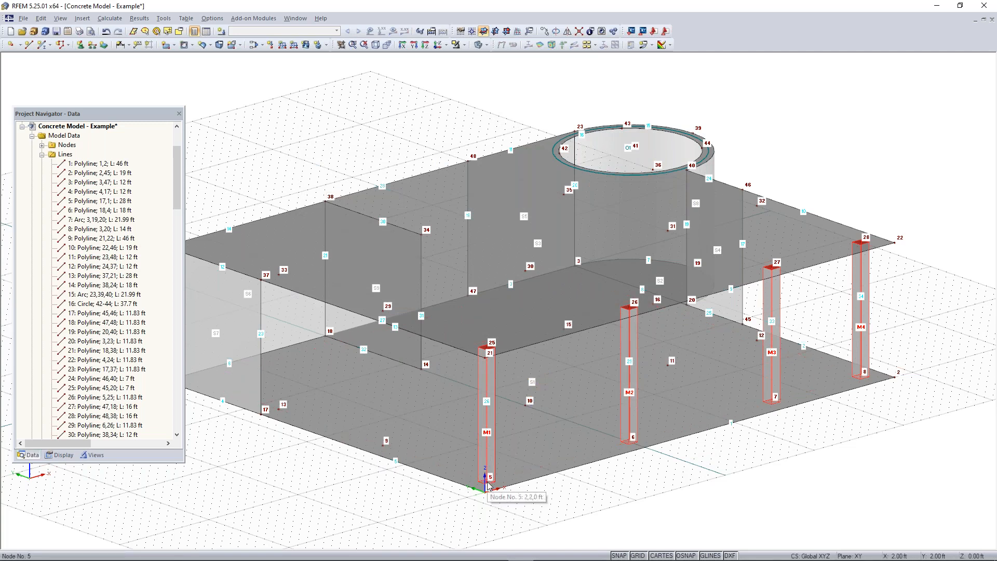
- Copy the four selected columns from node 5 to node 9 to form a second column row
{"action": "left_click_drag", "start_coordinate": [488, 482], "coordinate": [383, 446], "text": "ctrl"}
{"action": "left_click", "coordinate": [559, 511]}
{"action": "middle_click_drag", "start_coordinate": [559, 511], "coordinate": [504, 502], "text": "ctrl"}
{"action": "right_click", "coordinate": [505, 501]}
{"action": "left_click", "coordinate": [778, 462]}
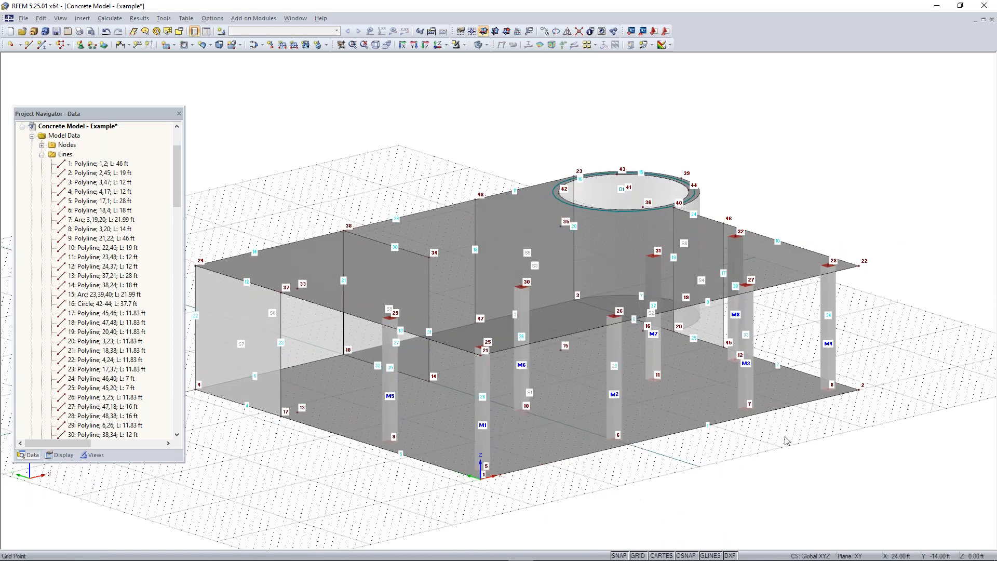
- Copy the column at node 11 to node 15, and delete node 33 from the upper slab
{"action": "middle_click_drag", "start_coordinate": [768, 456], "coordinate": [722, 483], "text": "ctrl"}
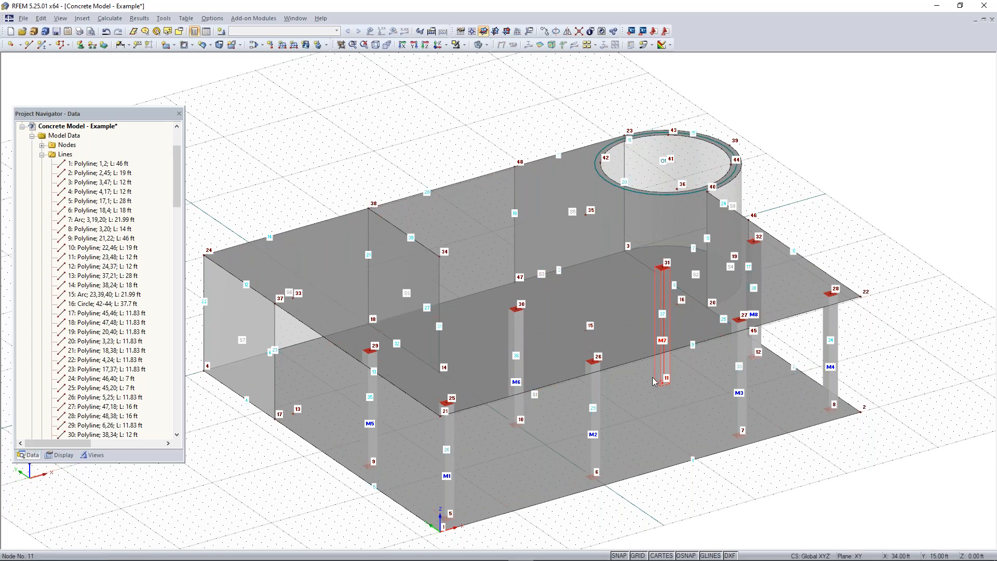
{"action": "left_click", "coordinate": [586, 323]}
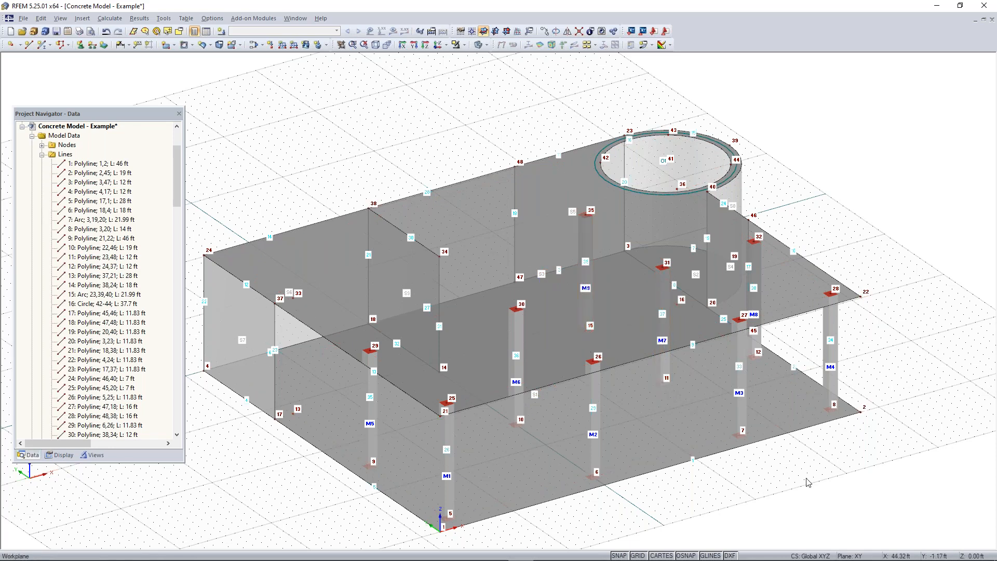
{"action": "middle_click_drag", "start_coordinate": [697, 519], "coordinate": [715, 467], "text": "ctrl"}
{"action": "right_click", "coordinate": [712, 470]}
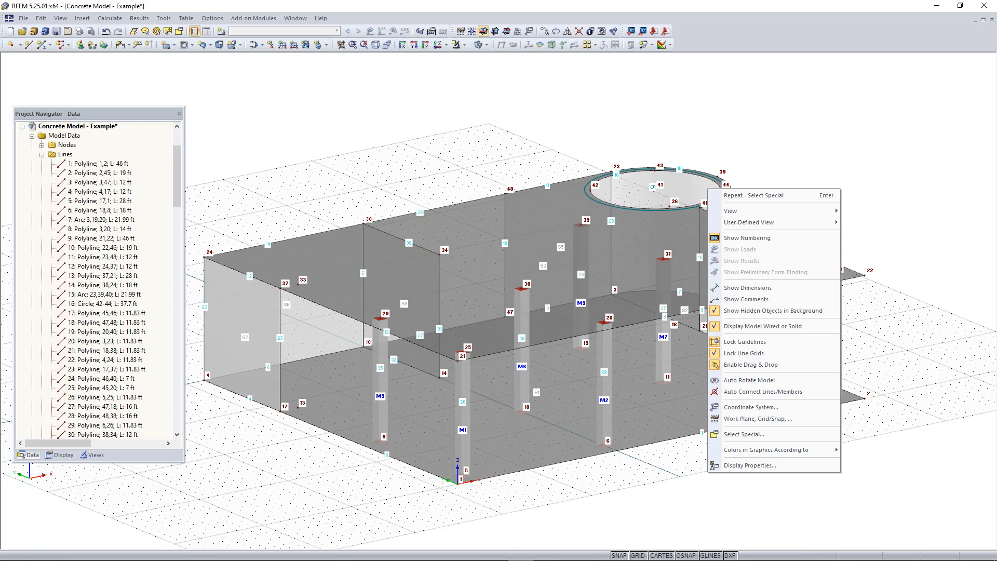
{"action": "left_click", "coordinate": [332, 174]}
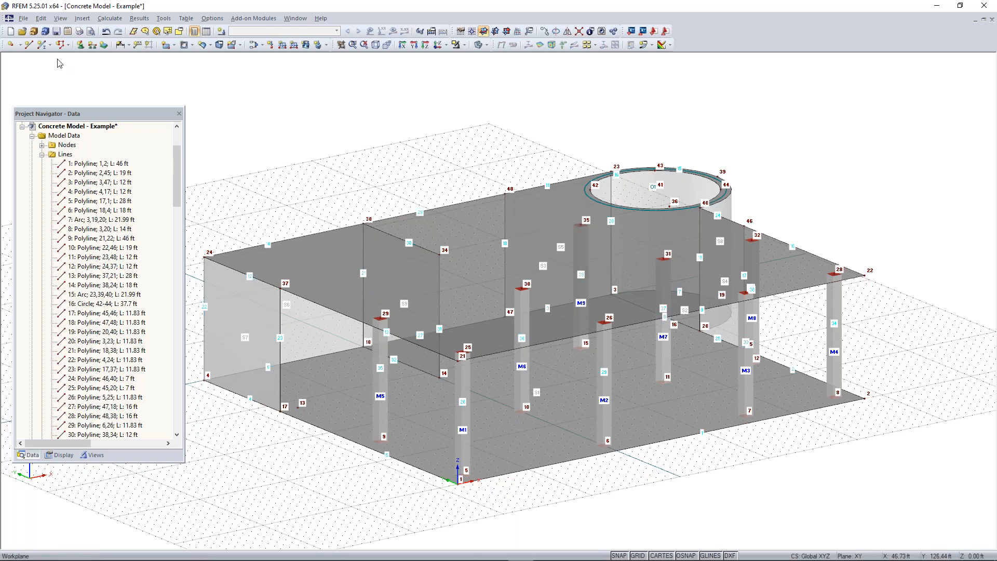
- Start a new member and give it a solid rectangular cross-section of 12 × 12 in in 4000 psi concrete
{"action": "left_click", "coordinate": [43, 47]}
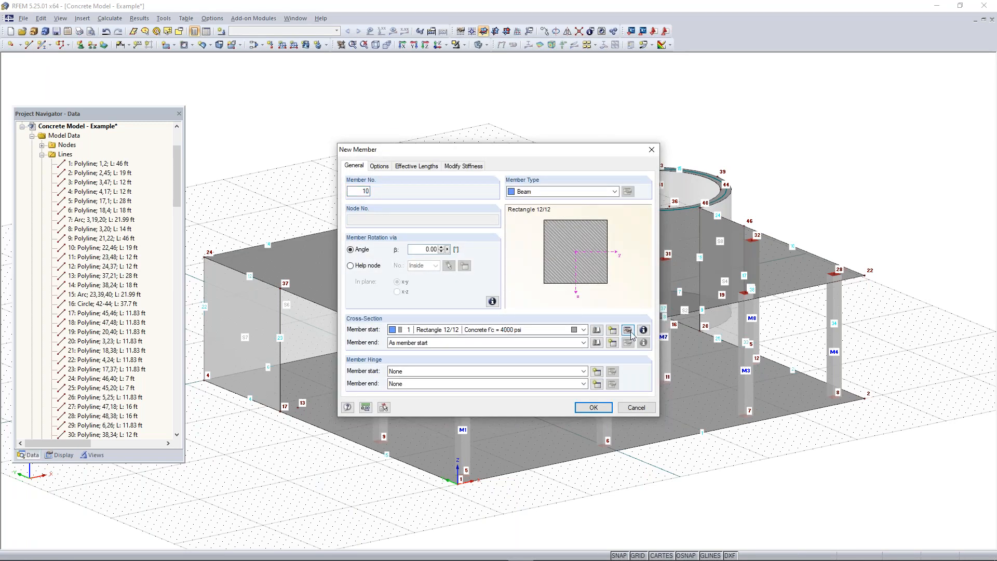
{"action": "left_click", "coordinate": [599, 331]}
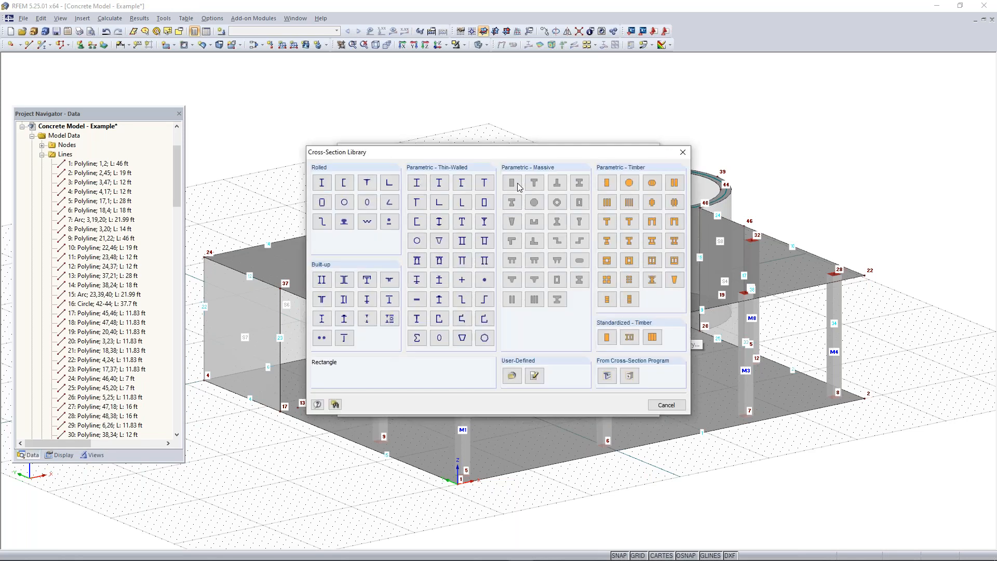
{"action": "left_click", "coordinate": [513, 183]}
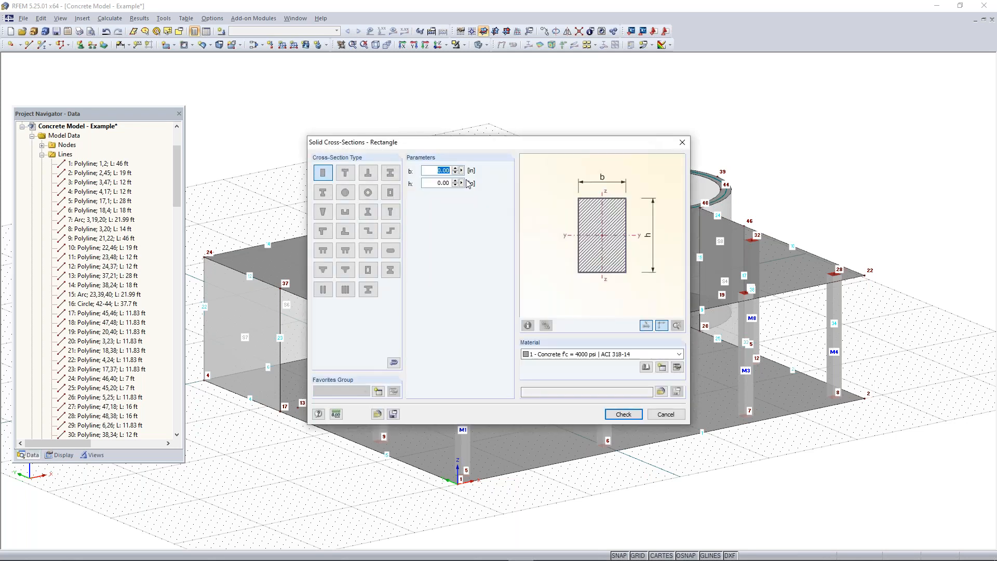
{"action": "type", "text": "12"}
{"action": "key", "text": "Tab"}
{"action": "type", "text": "1"}
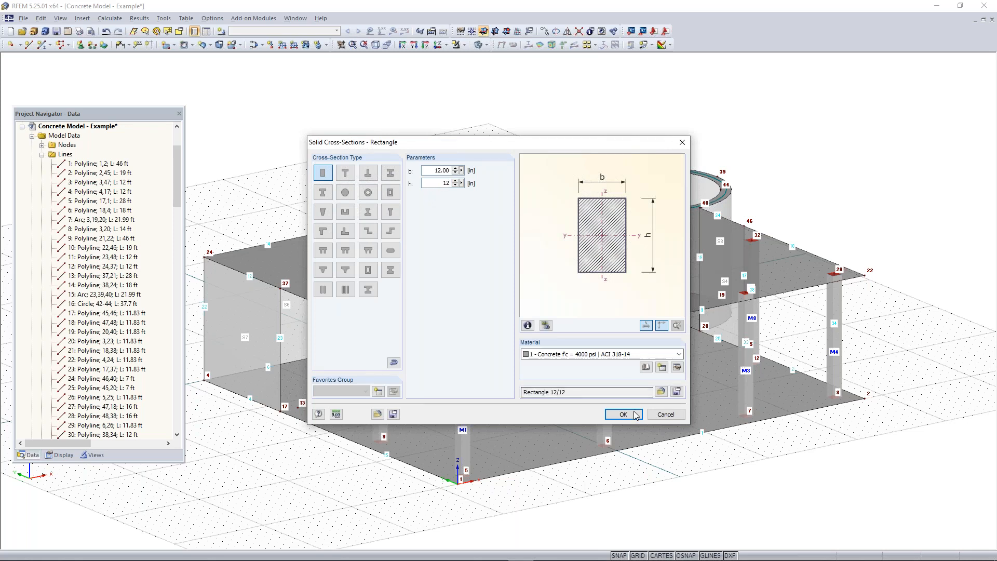
{"action": "left_click", "coordinate": [623, 414]}
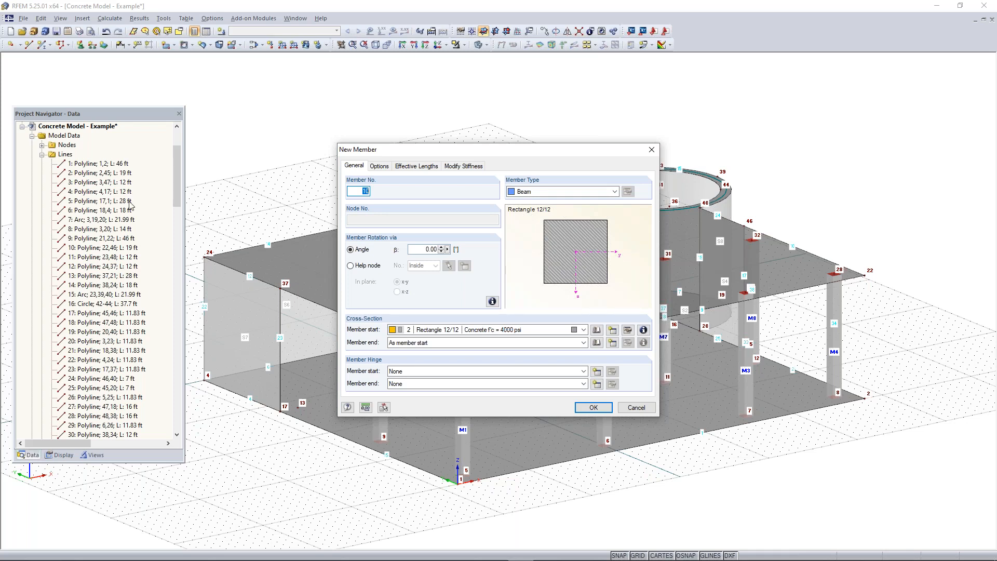
- Set the new member's type to Rib on the +z-side of the surface, with integration widths of L/8 on both sides
{"action": "left_click", "coordinate": [574, 198]}
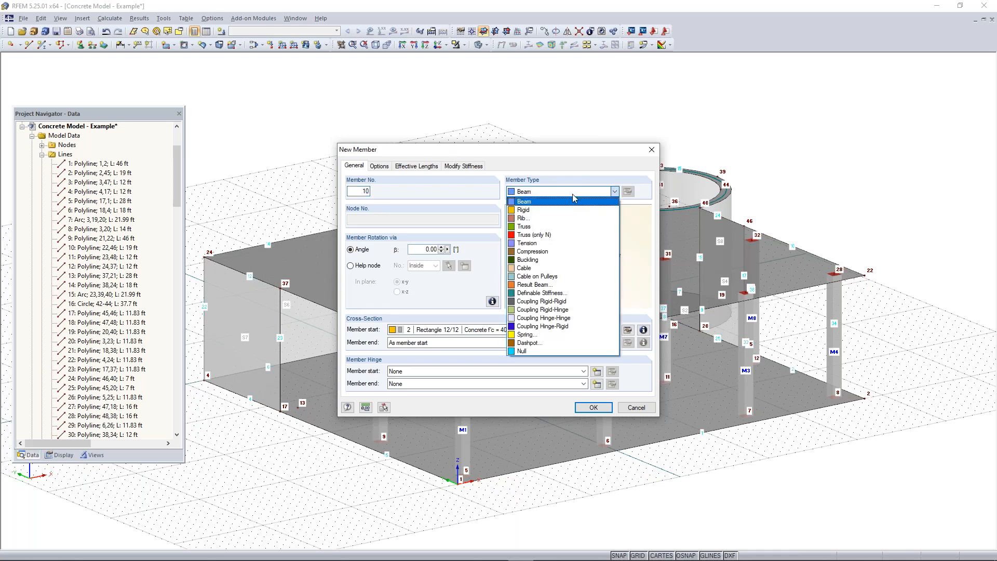
{"action": "left_click", "coordinate": [537, 219]}
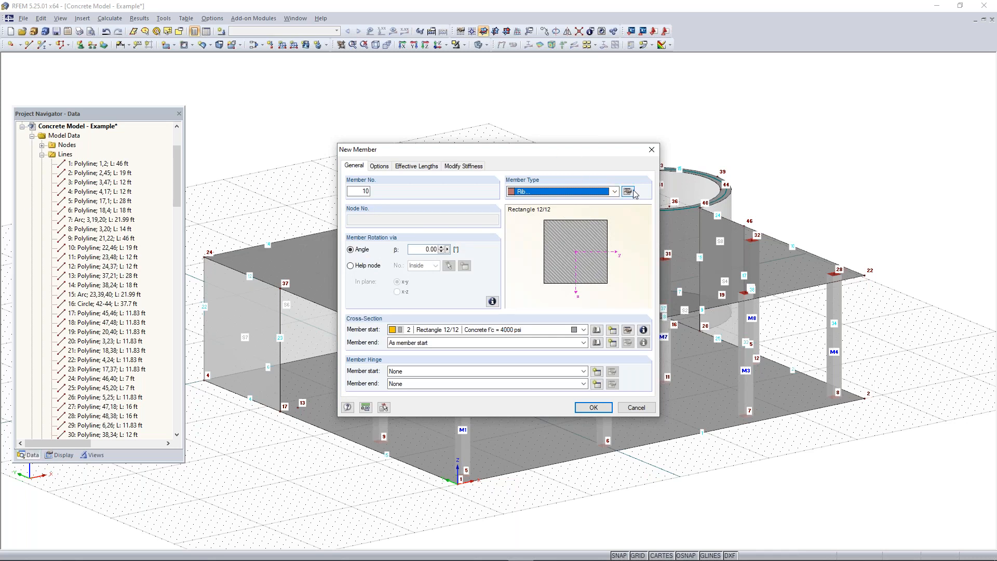
{"action": "left_click", "coordinate": [628, 191]}
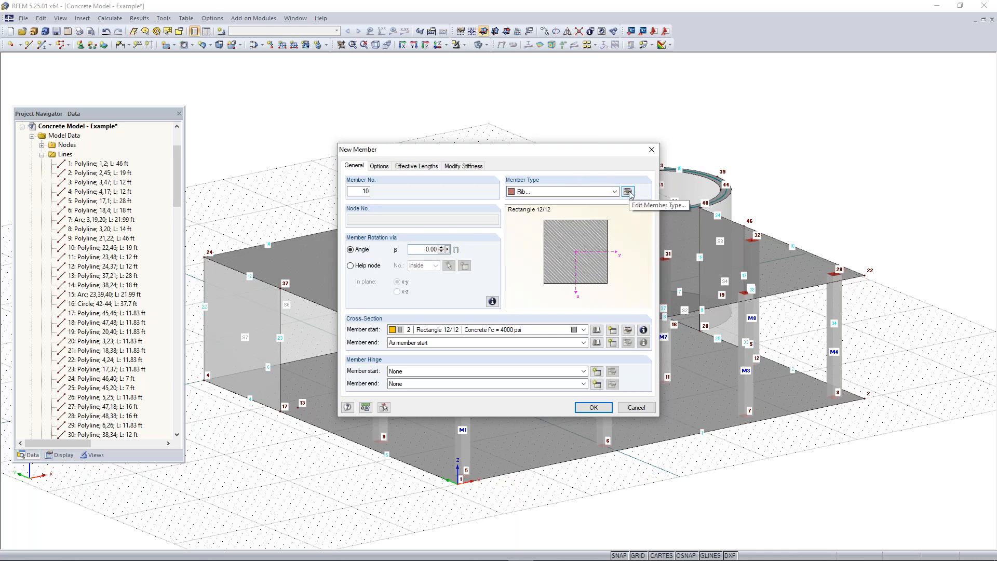
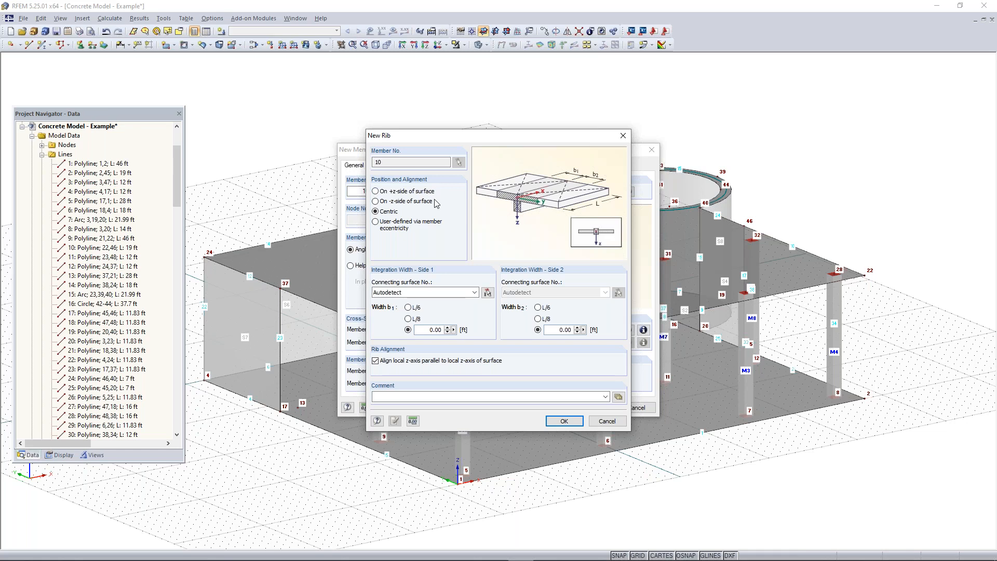
{"action": "left_click", "coordinate": [376, 201]}
{"action": "left_click", "coordinate": [376, 191]}
{"action": "left_click", "coordinate": [409, 320]}
{"action": "left_click", "coordinate": [540, 320]}
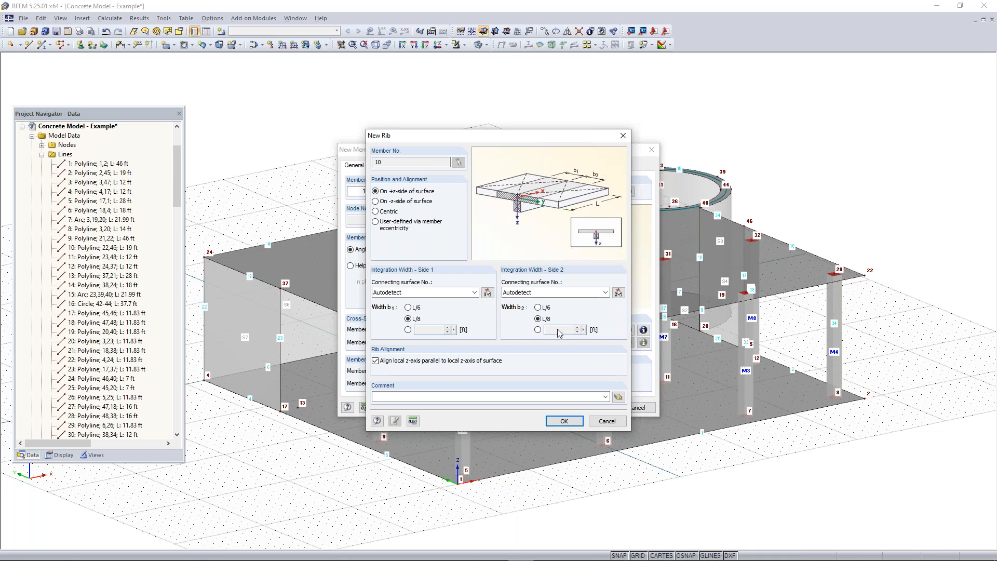
{"action": "left_click", "coordinate": [564, 421]}
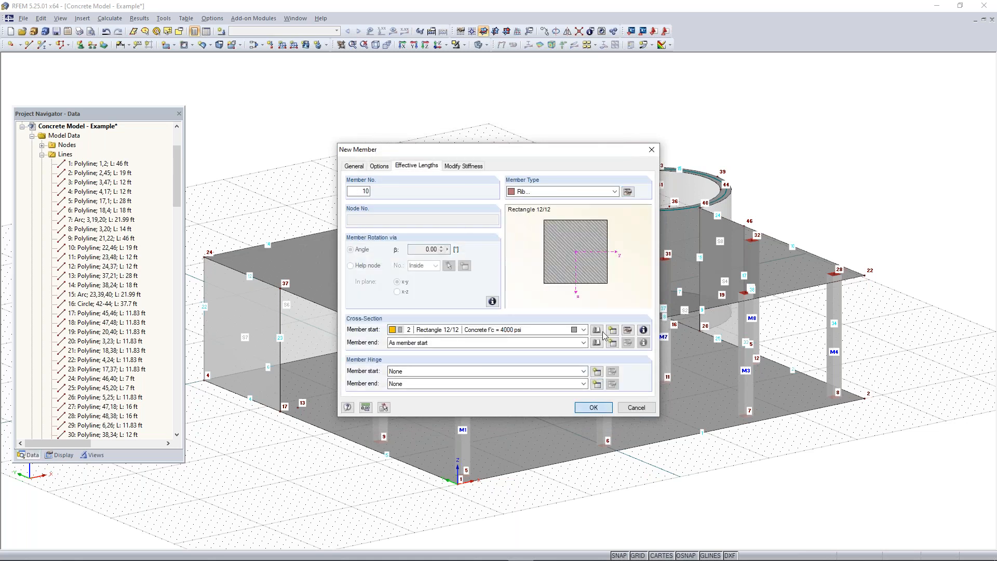
- Try placing the rib on the vertical line between nodes 14 and 34, and undo the placement
{"action": "key", "text": "Return"}
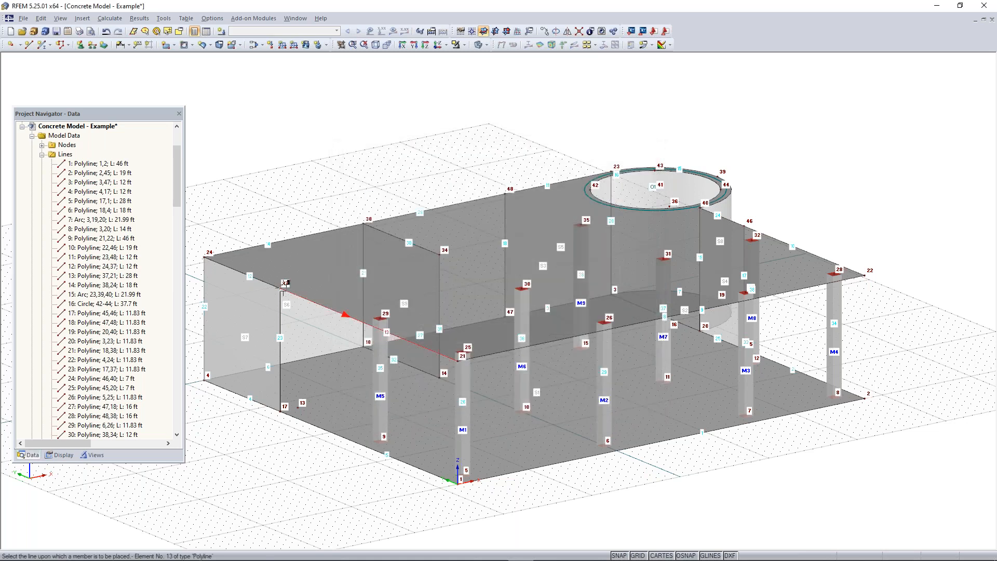
{"action": "left_click", "coordinate": [440, 256]}
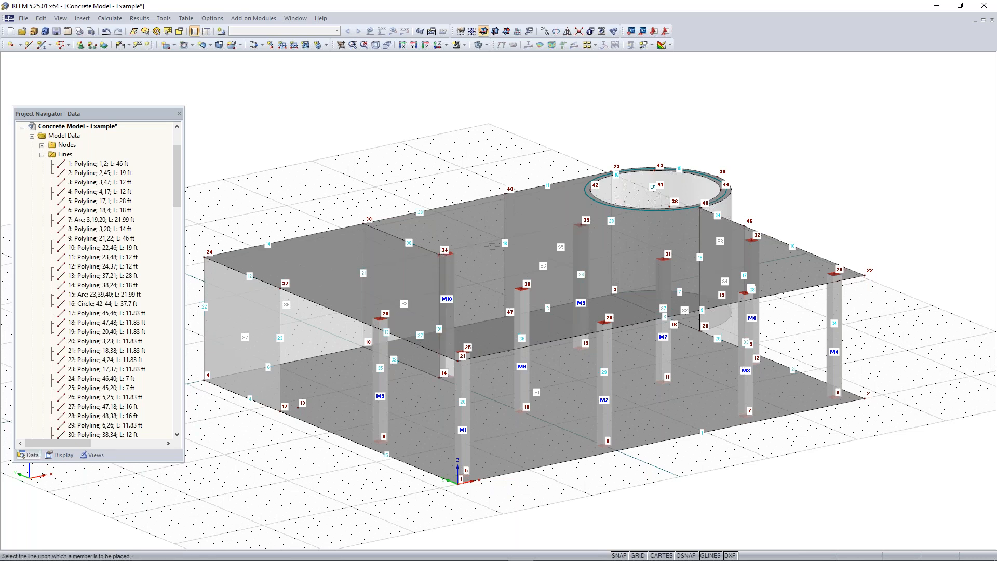
{"action": "key", "text": "Escape"}
{"action": "key", "text": "ctrl+z"}
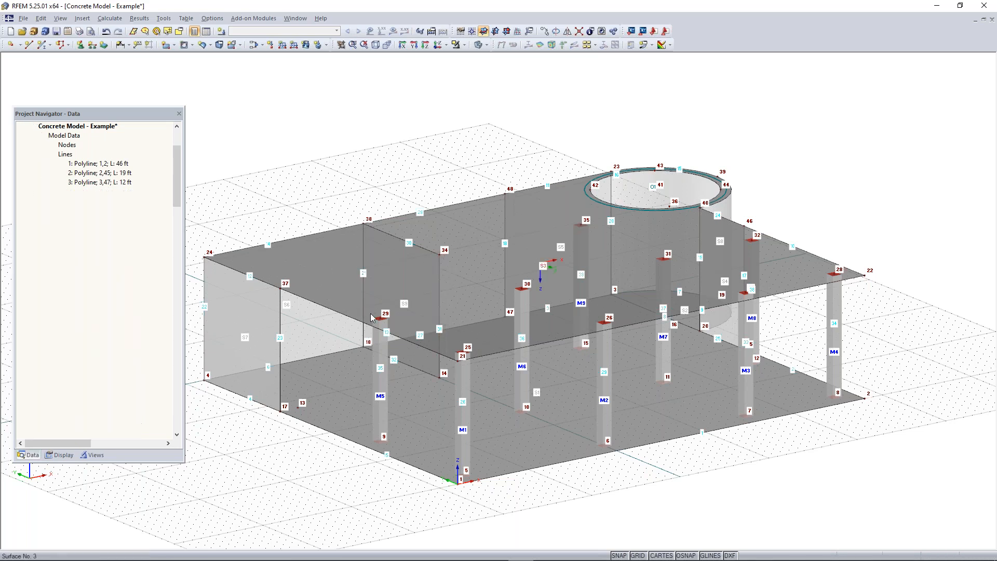
{"action": "left_click", "coordinate": [44, 44]}
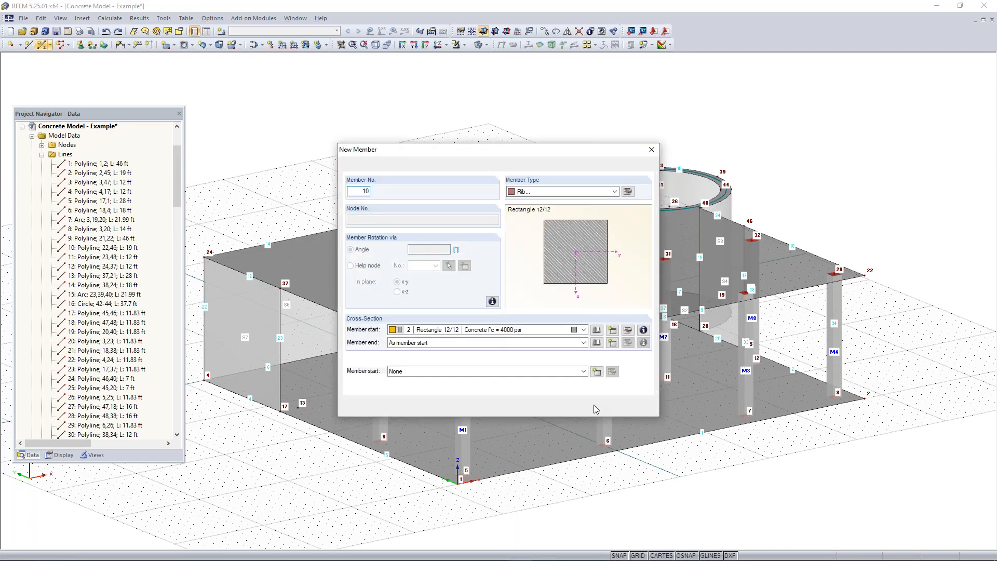
{"action": "left_click", "coordinate": [594, 408]}
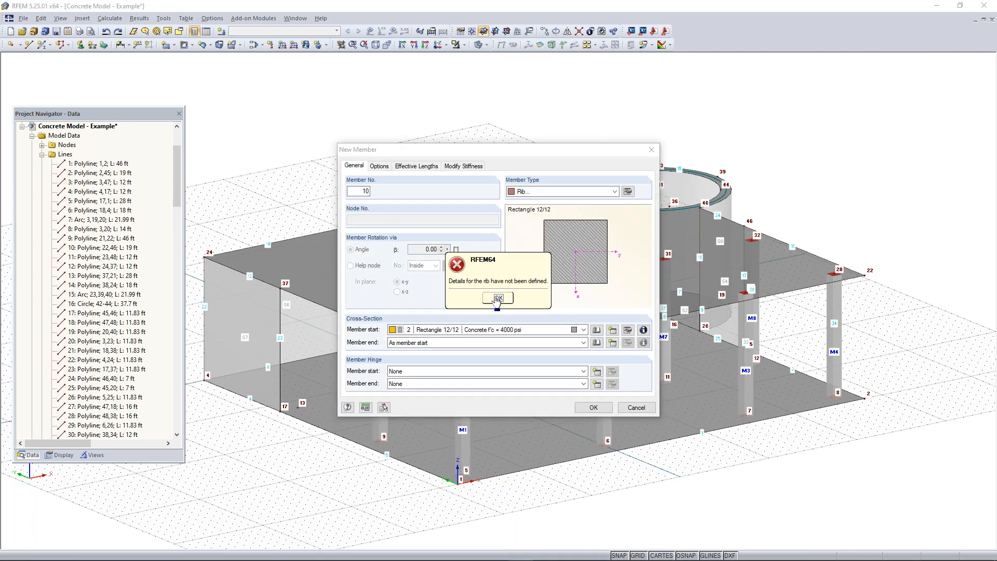
{"action": "left_click", "coordinate": [498, 298]}
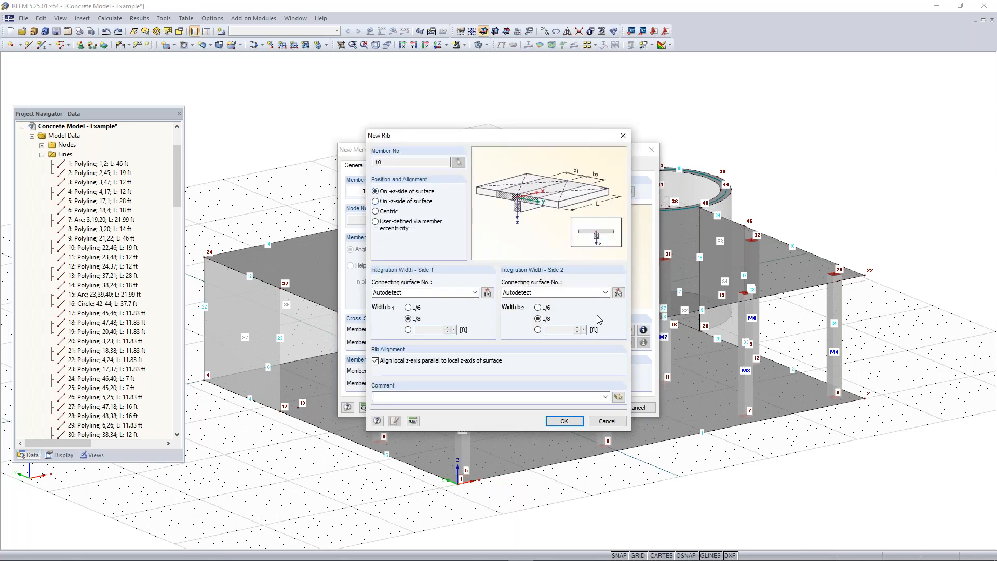
{"action": "left_click", "coordinate": [571, 422]}
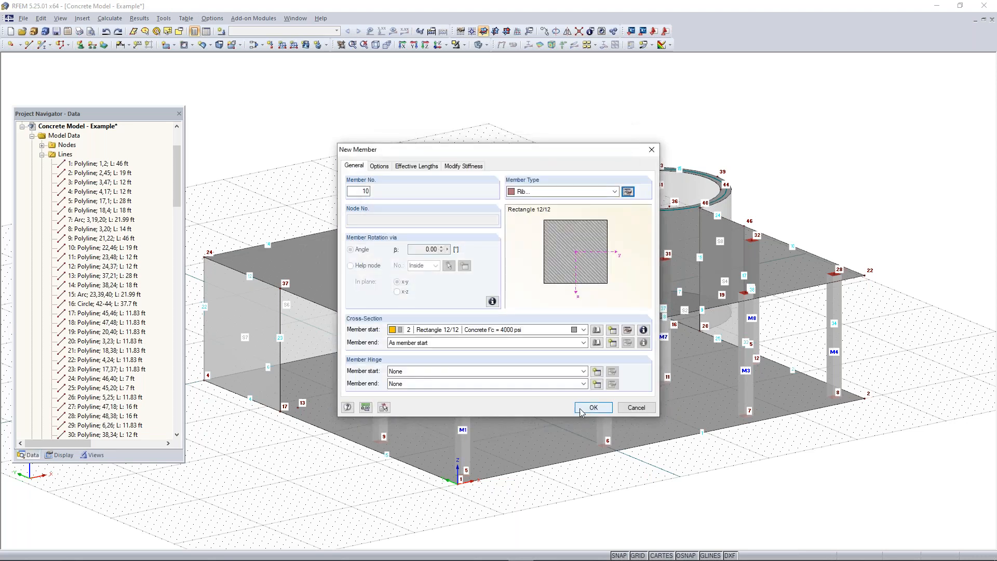
{"action": "left_click", "coordinate": [581, 409]}
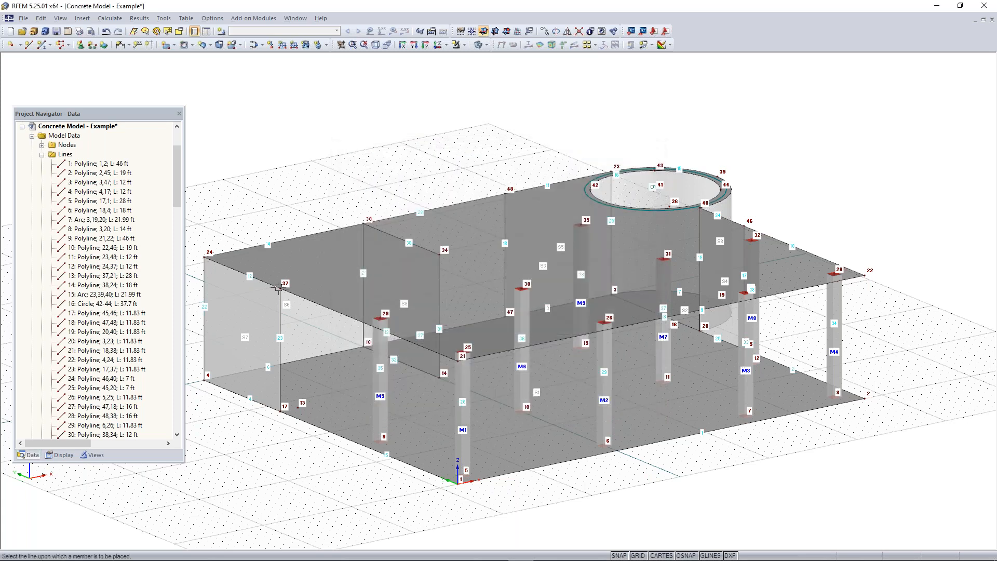
{"action": "right_click", "coordinate": [296, 153]}
- Draw a beam member with the 12 × 12 in concrete section from node 37 to node 34 on the upper slab
{"action": "left_click", "coordinate": [43, 45]}
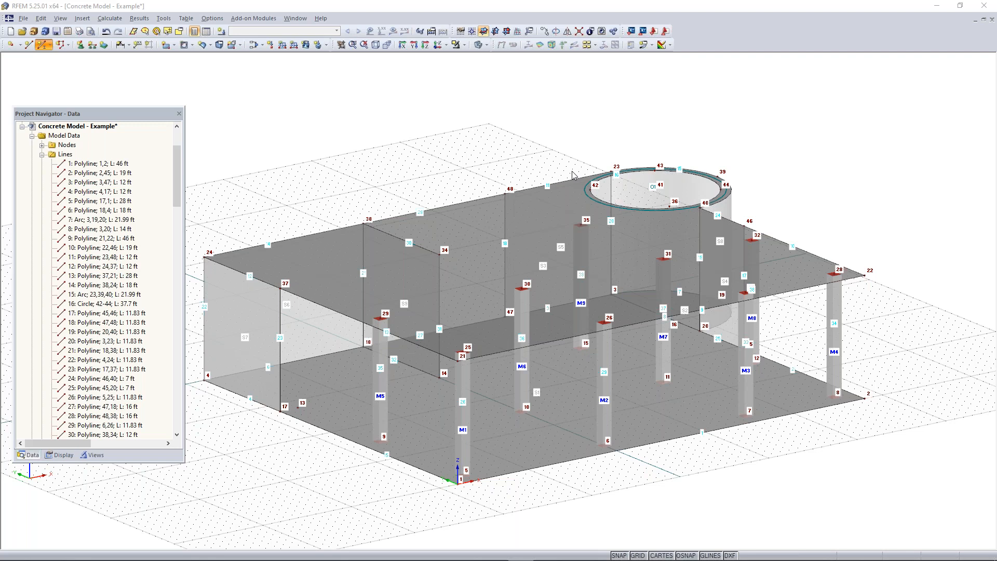
{"action": "left_click", "coordinate": [600, 176]}
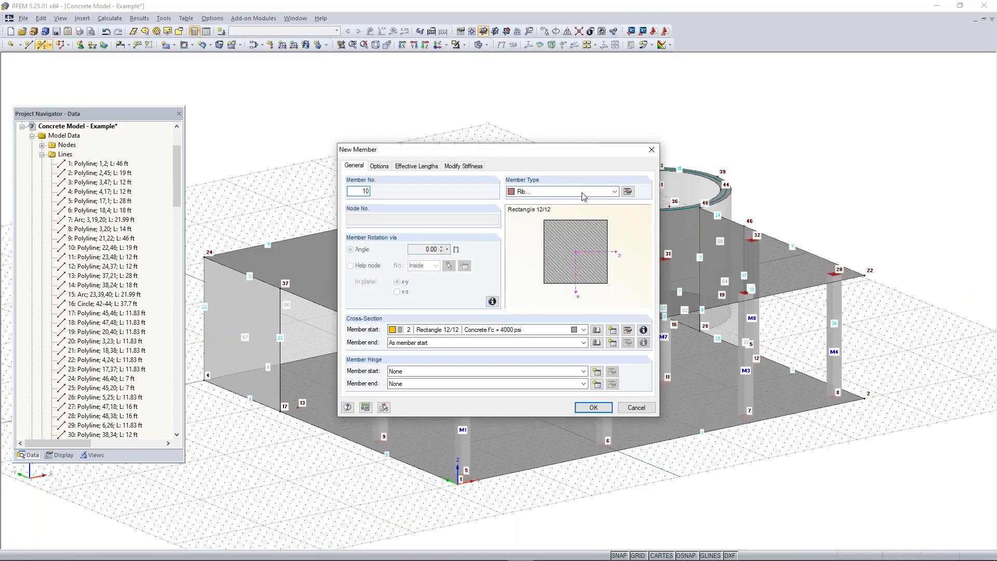
{"action": "left_click", "coordinate": [585, 192]}
{"action": "left_click", "coordinate": [560, 201]}
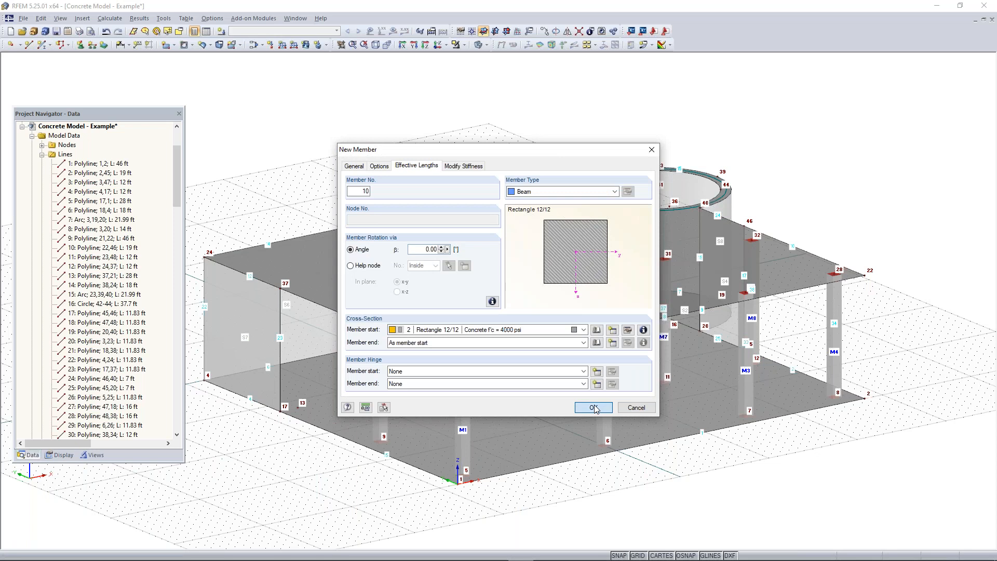
{"action": "left_click", "coordinate": [594, 408]}
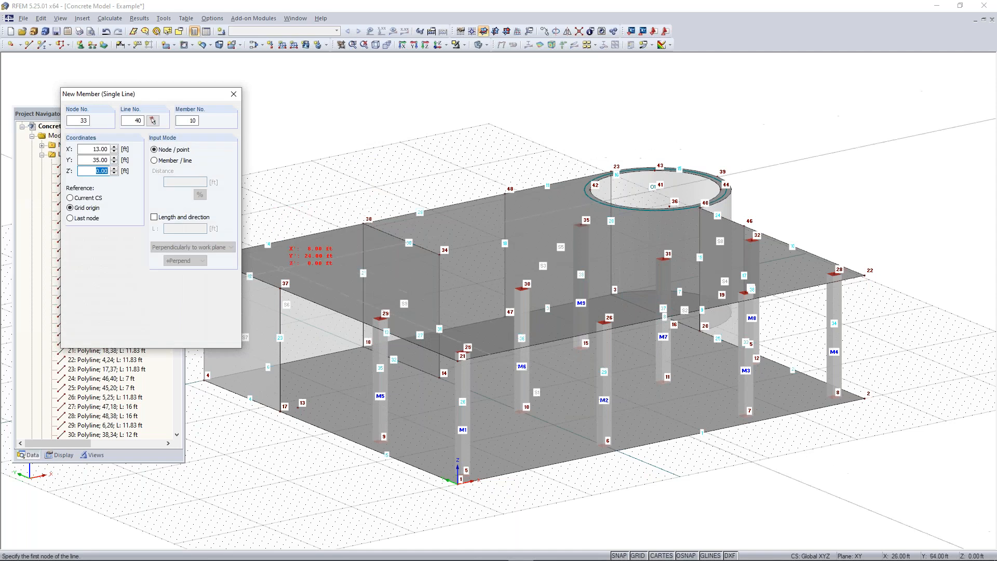
{"action": "left_click", "coordinate": [280, 288]}
{"action": "left_click", "coordinate": [444, 251]}
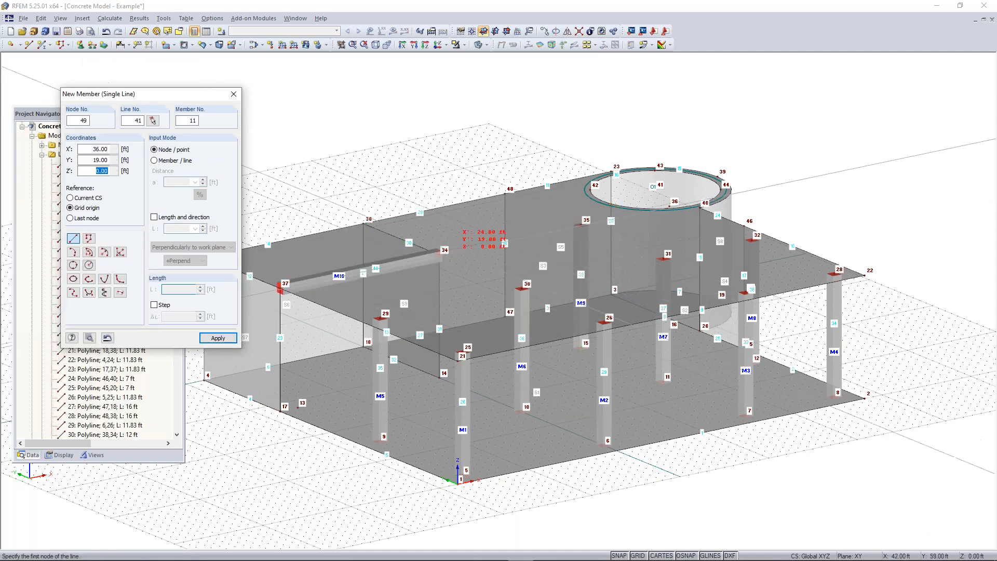
- Continue the 12 × 12 in concrete beam member along the upper slab from node 34 to node 35, and finish drawing members
{"action": "left_click", "coordinate": [440, 254]}
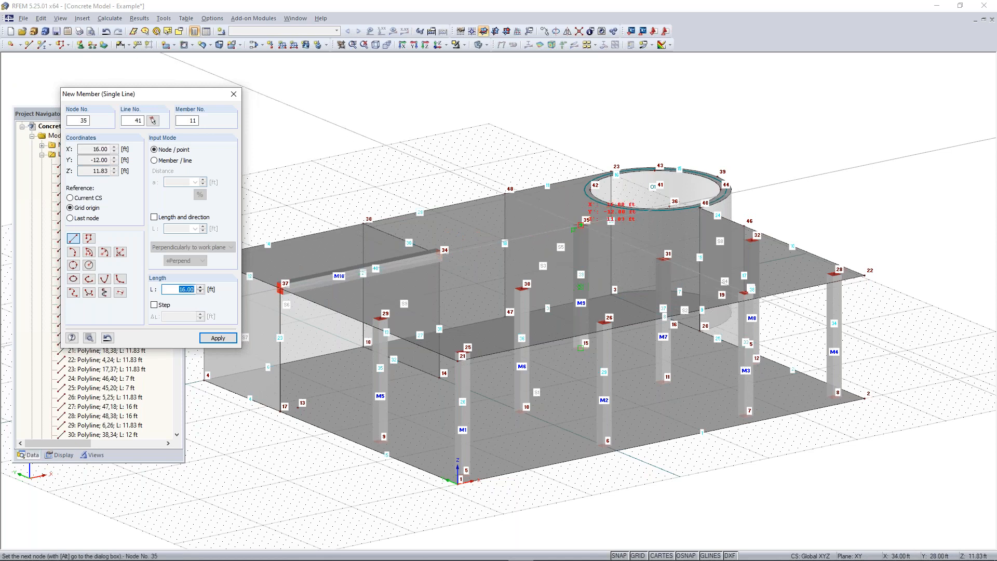
{"action": "left_click", "coordinate": [581, 225]}
{"action": "key", "text": "Escape"}
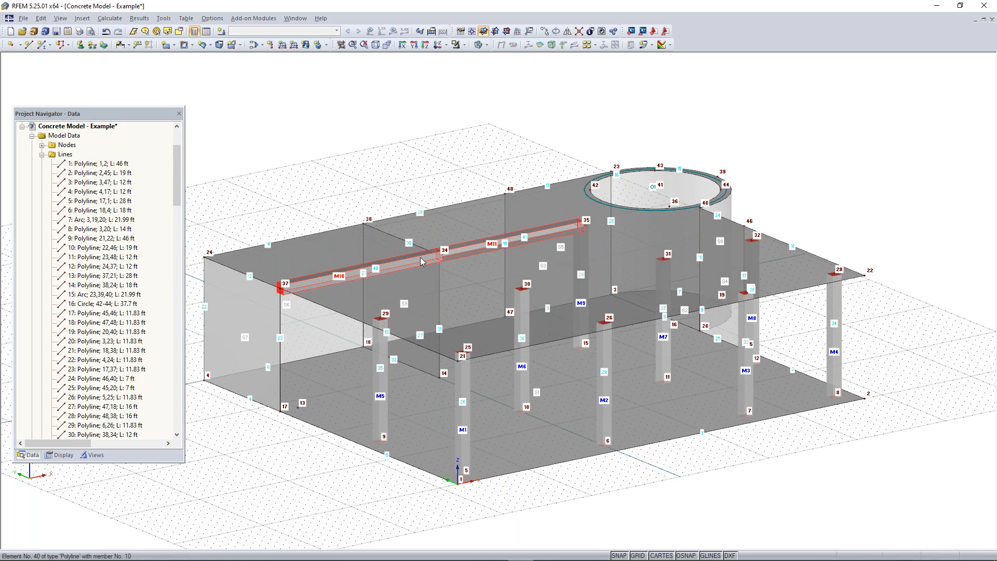
- Change the two slab beams to ribs on the +z-side of the surface, with autodetected surfaces and integration widths of L/8 on both sides
{"action": "double_click", "coordinate": [466, 250]}
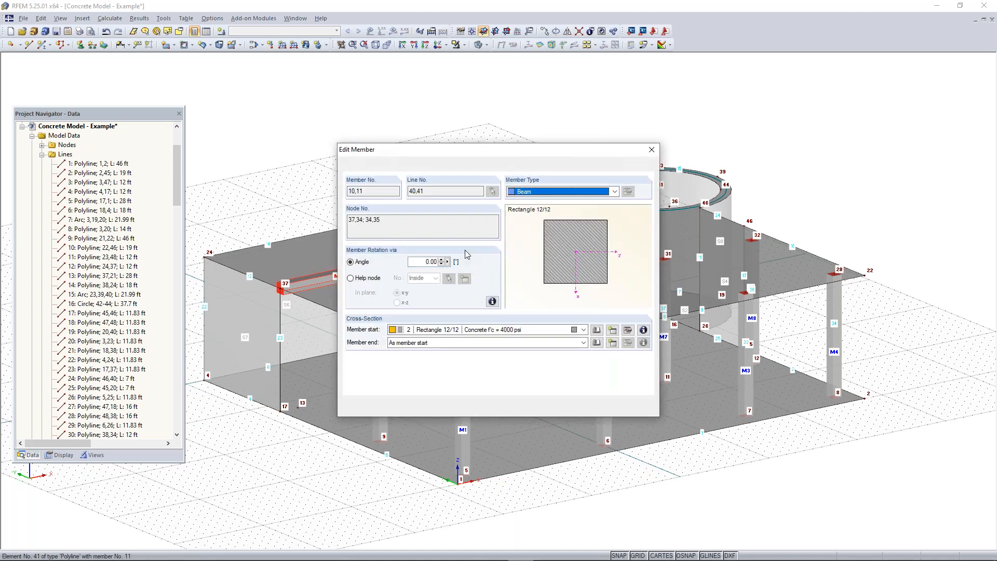
{"action": "left_click", "coordinate": [614, 191]}
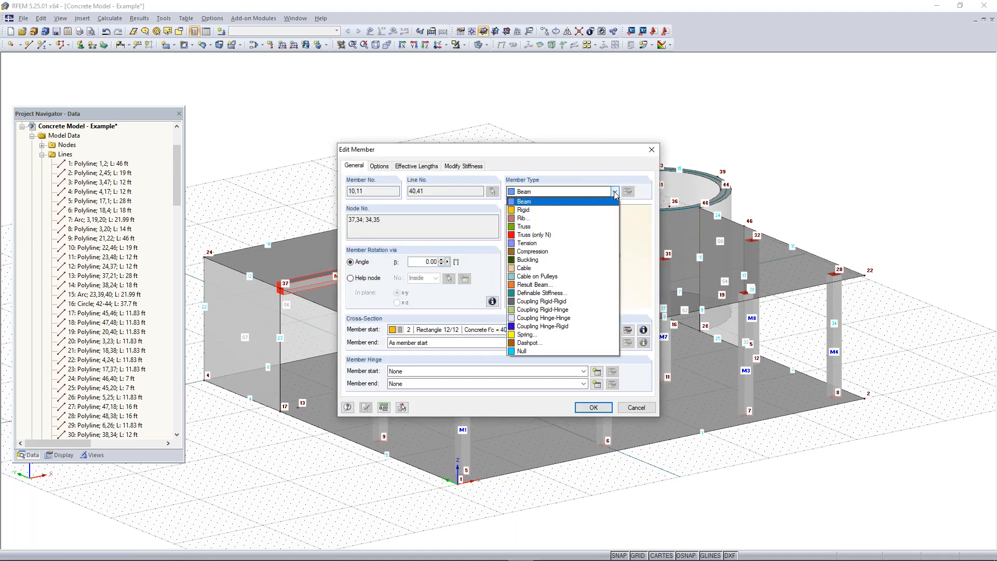
{"action": "left_click", "coordinate": [574, 218]}
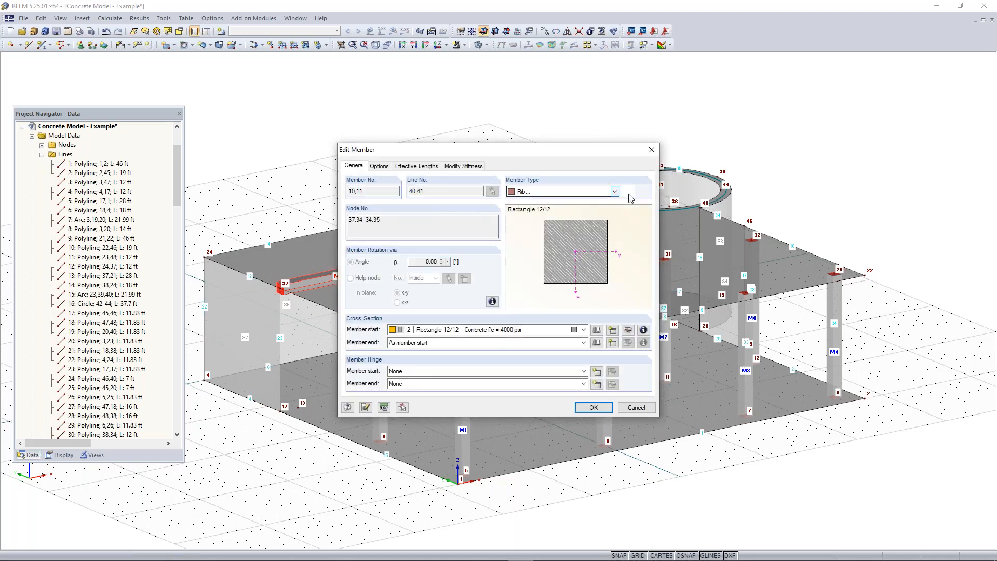
{"action": "left_click", "coordinate": [629, 193]}
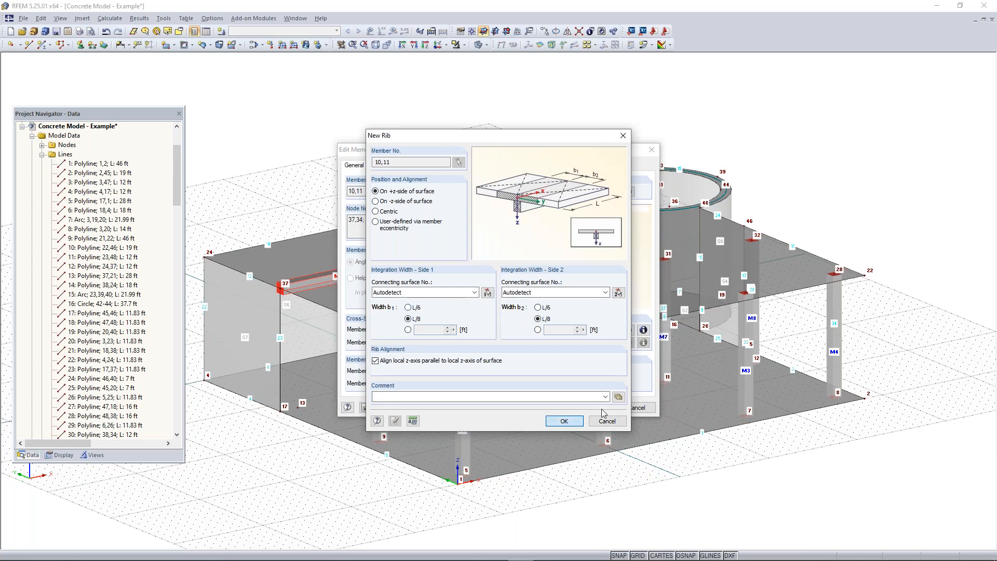
{"action": "left_click", "coordinate": [563, 421]}
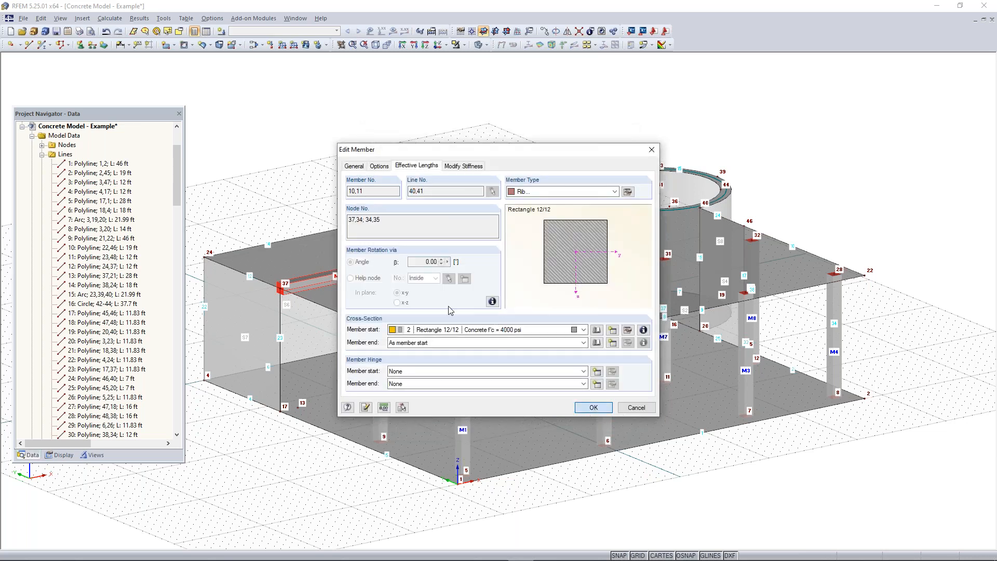
{"action": "key", "text": "Return"}
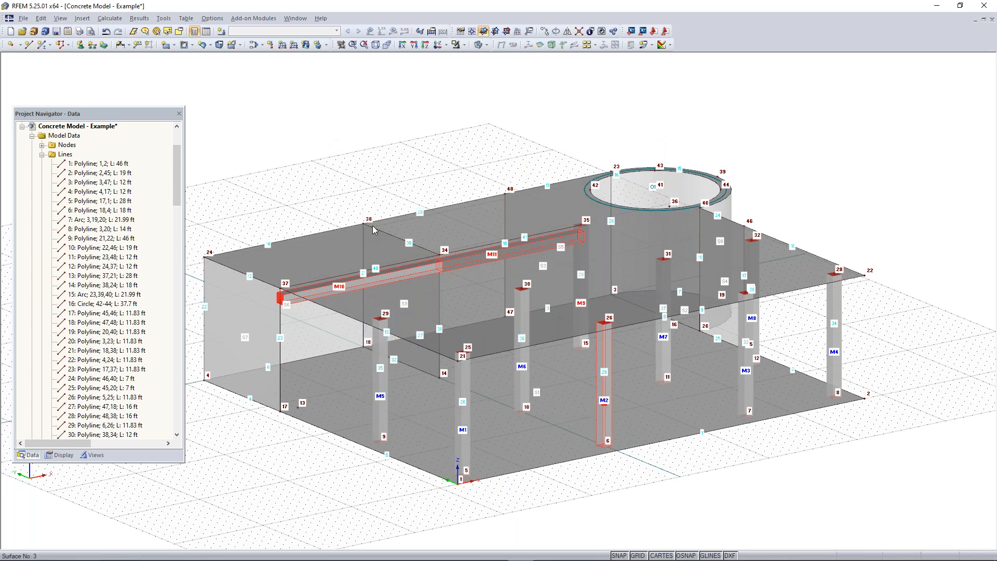
- Inspect how the two ribs sit beneath the upper slab between nodes 37, 34 and 35
{"action": "scroll", "coordinate": [302, 304], "scroll_direction": "up", "scroll_amount": 3}
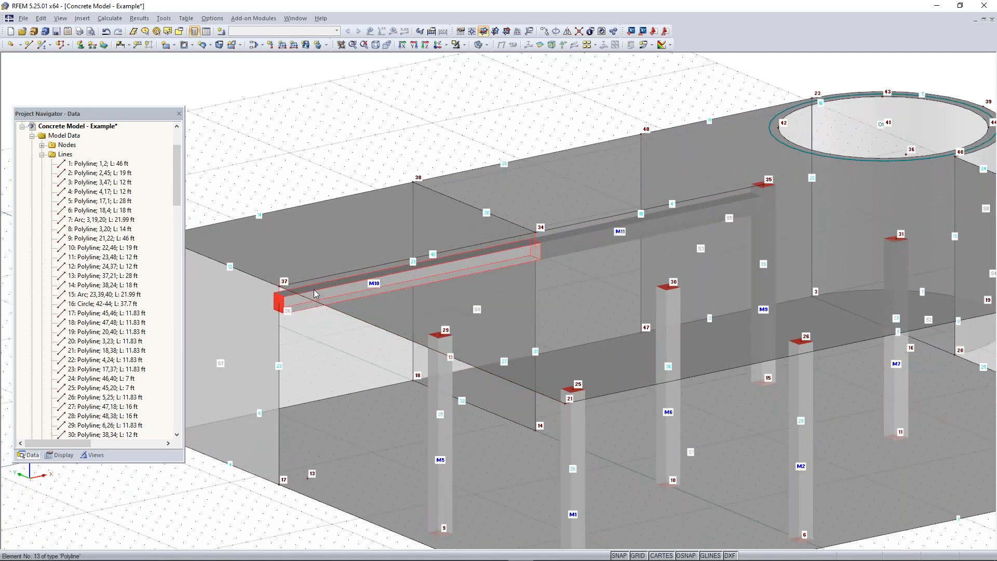
{"action": "scroll", "coordinate": [314, 293], "scroll_direction": "up", "scroll_amount": 1}
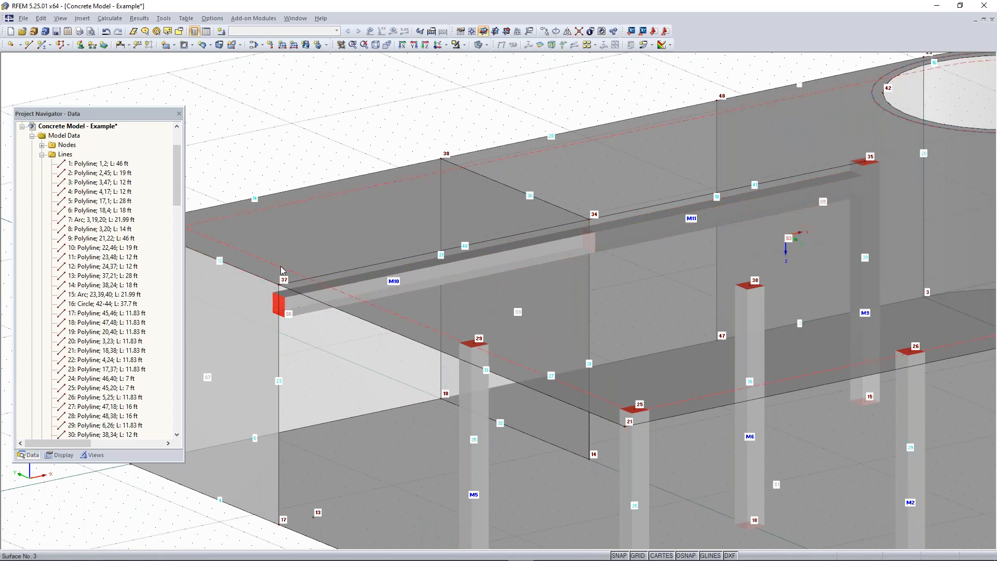
{"action": "scroll", "coordinate": [281, 270], "scroll_direction": "down", "scroll_amount": 1}
{"action": "scroll", "coordinate": [617, 260], "scroll_direction": "down", "scroll_amount": 1}
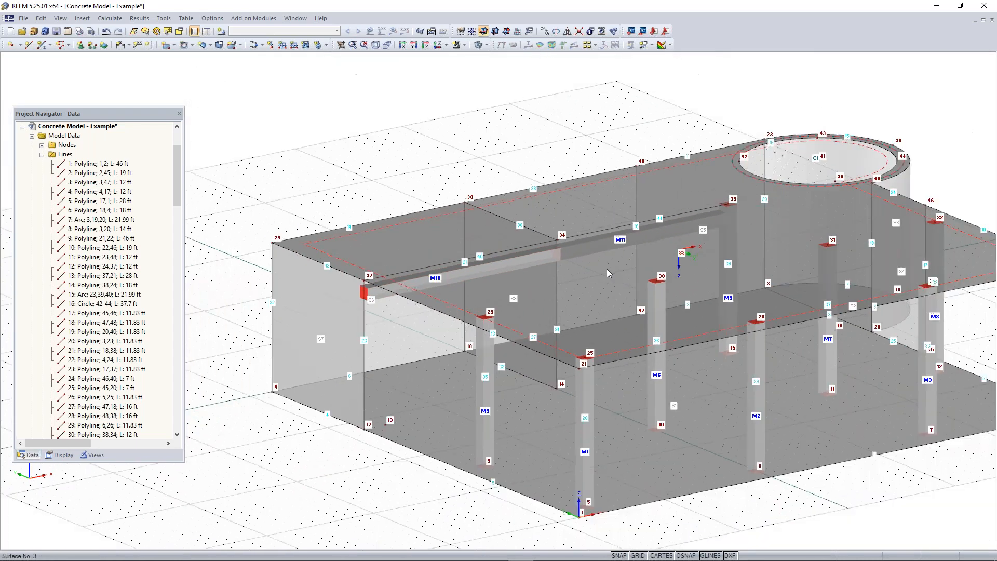
{"action": "scroll", "coordinate": [657, 288], "scroll_direction": "down", "scroll_amount": 1}
{"action": "middle_click_drag", "start_coordinate": [663, 291], "coordinate": [556, 274]}
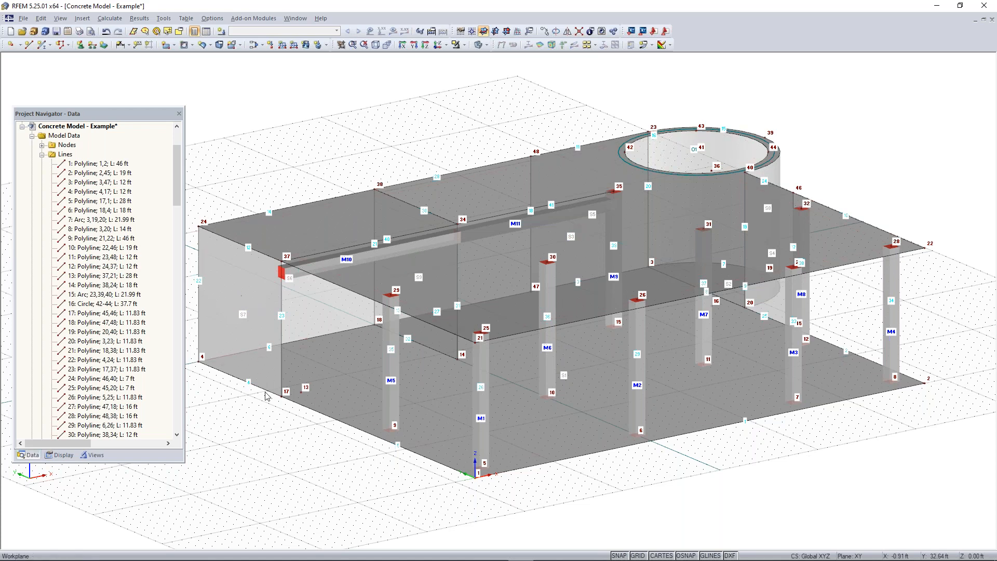
- Switch the work plane to XZ and move its origin to node 4, in the plane of the outer wall
{"action": "middle_click_drag", "start_coordinate": [270, 394], "coordinate": [700, 326], "text": "ctrl"}
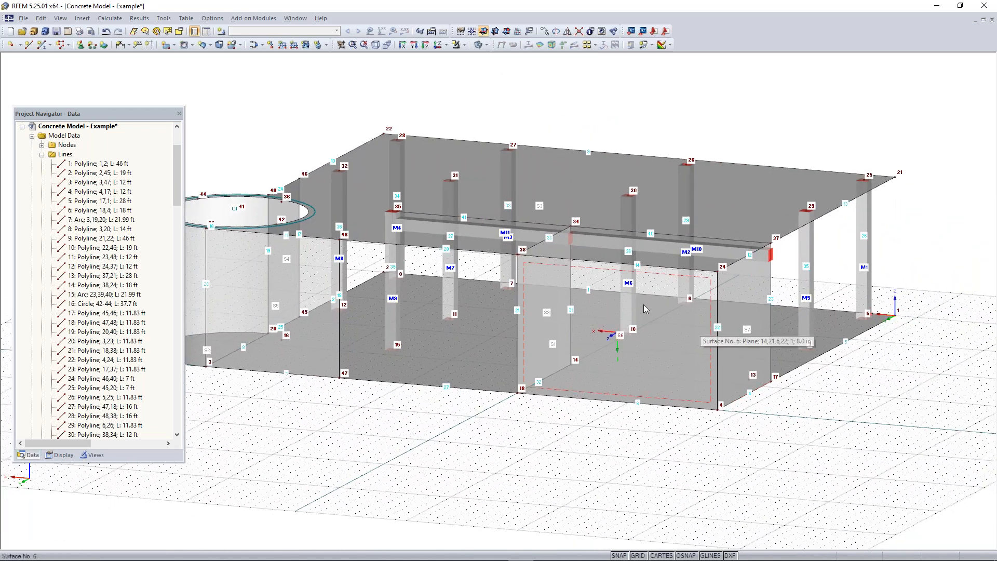
{"action": "left_click", "coordinate": [684, 329]}
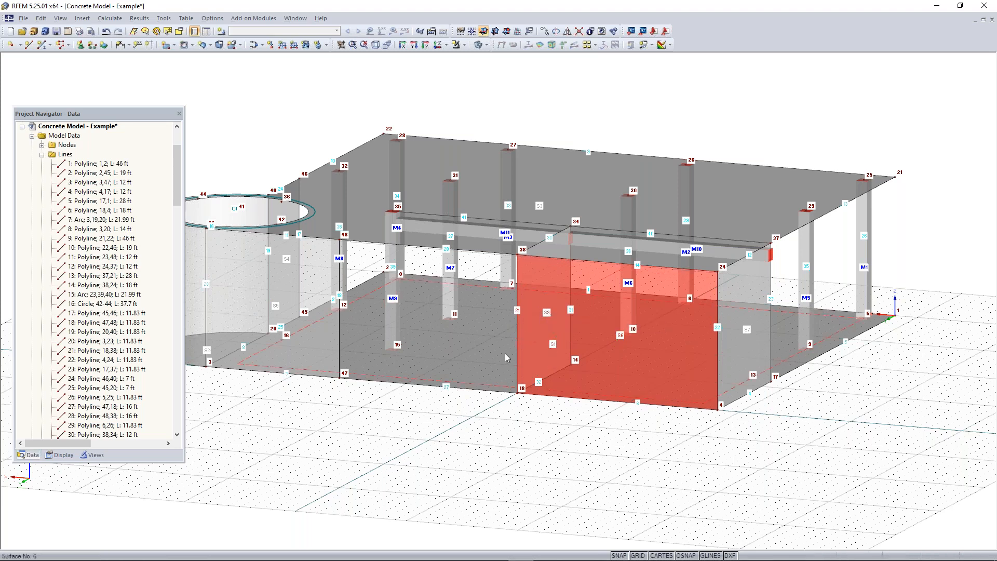
{"action": "left_click", "coordinate": [654, 458]}
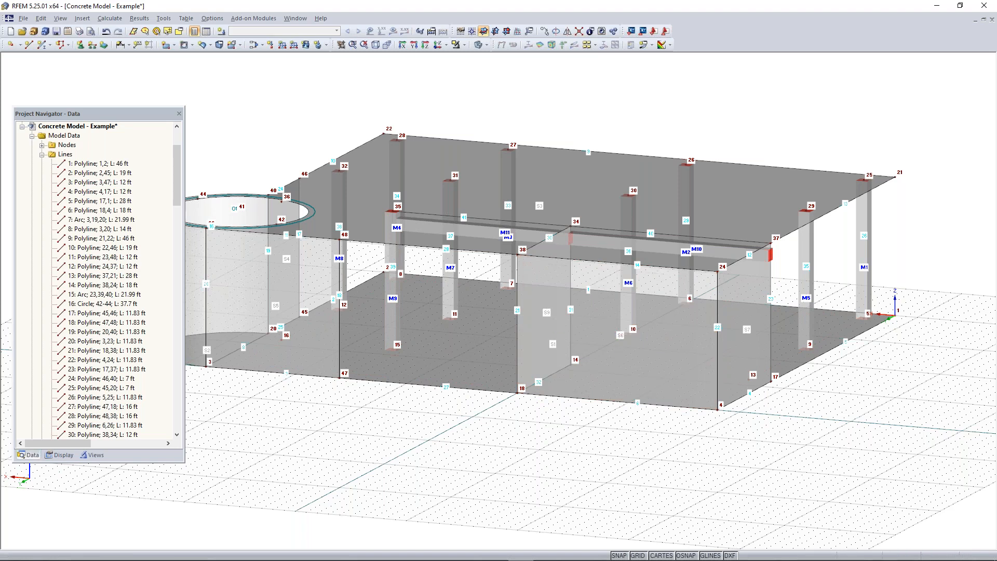
{"action": "left_click", "coordinate": [502, 32]}
{"action": "middle_click_drag", "start_coordinate": [724, 438], "coordinate": [627, 423]}
{"action": "left_click", "coordinate": [472, 31]}
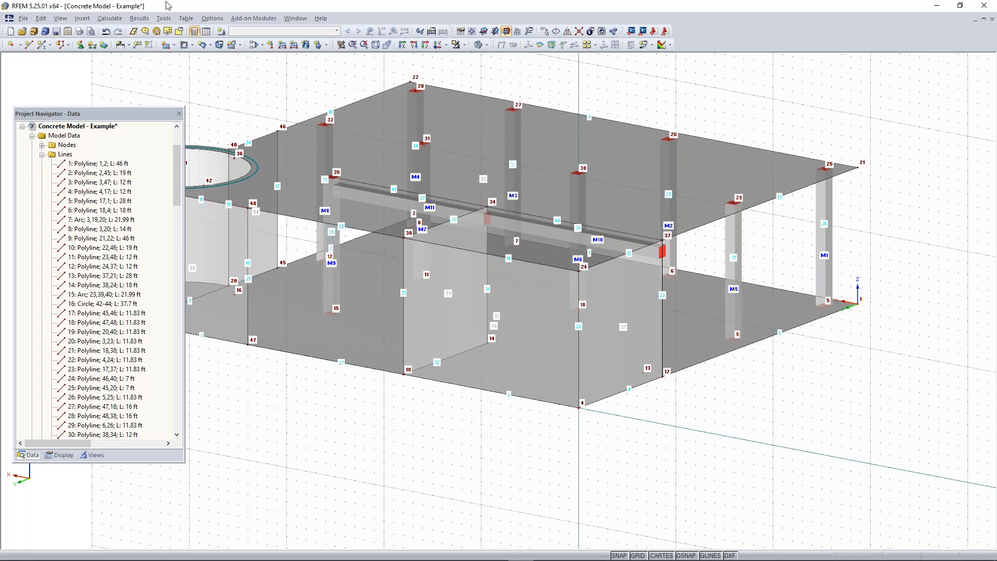
- Draw a rectangular opening in the outer wall between nodes 4 and 18, from X 5 ft to the upper corner at X 14 ft, Z 8 ft
{"action": "left_click", "coordinate": [192, 48]}
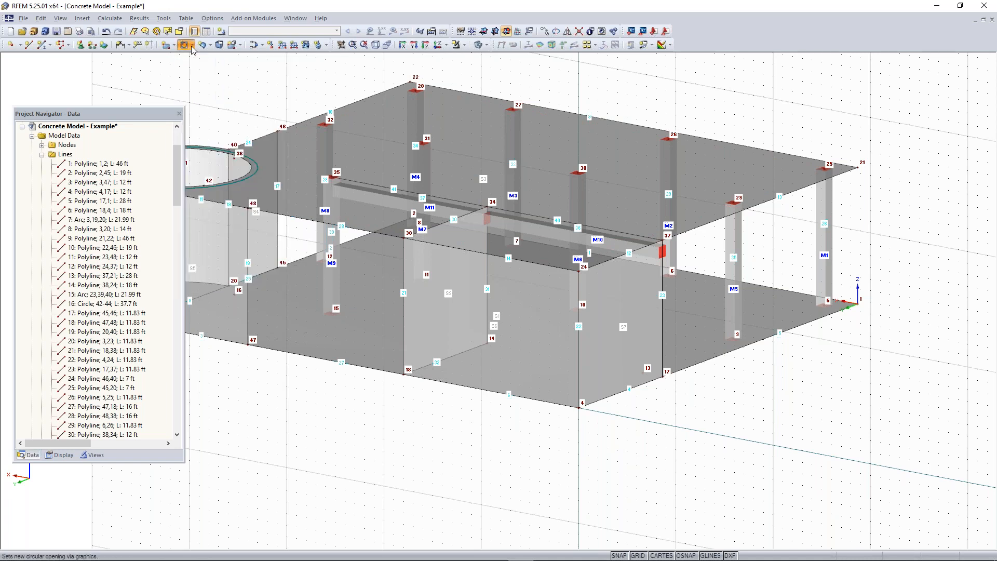
{"action": "left_click", "coordinate": [218, 61]}
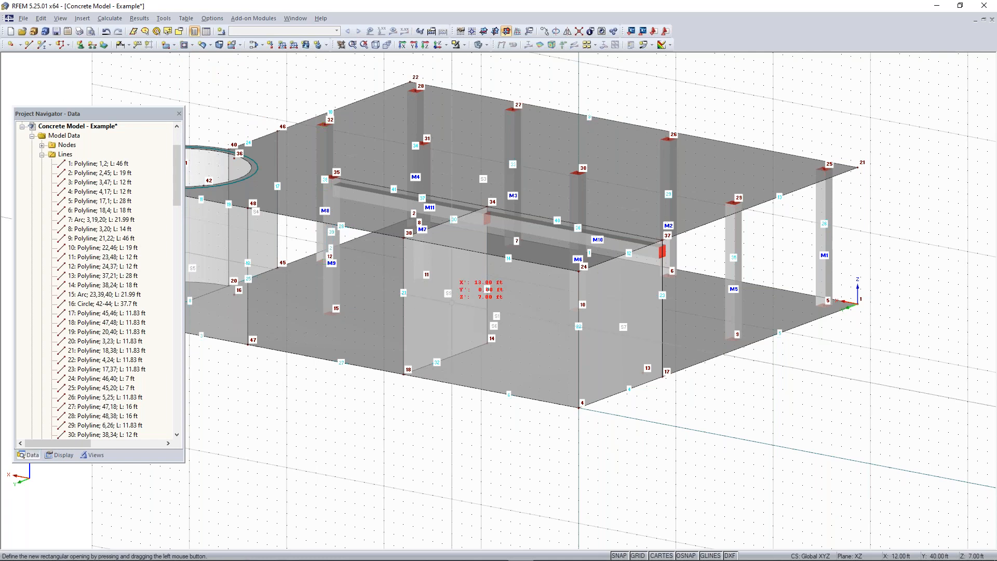
{"action": "scroll", "coordinate": [548, 374], "scroll_direction": "up", "scroll_amount": 1}
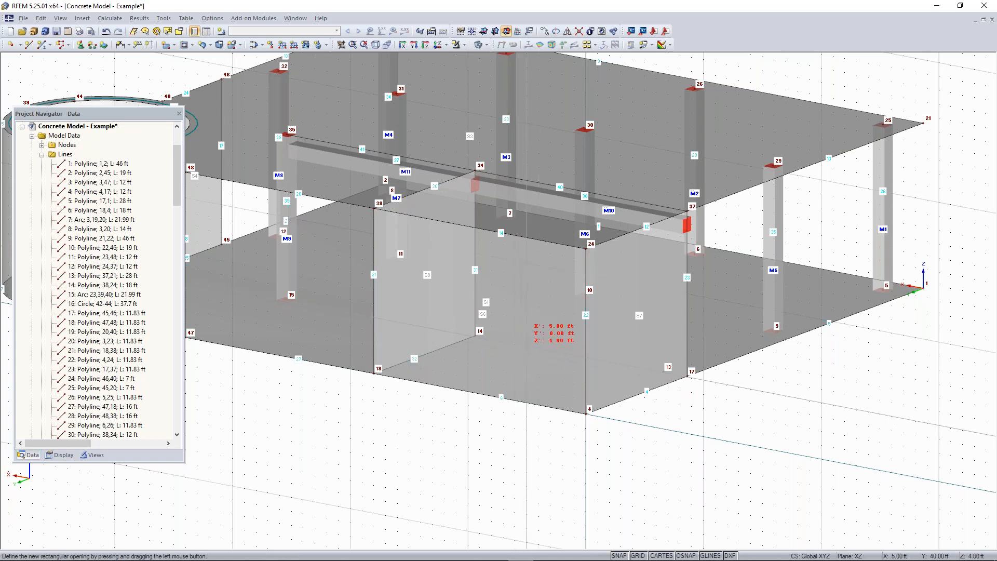
{"action": "left_click", "coordinate": [527, 360]}
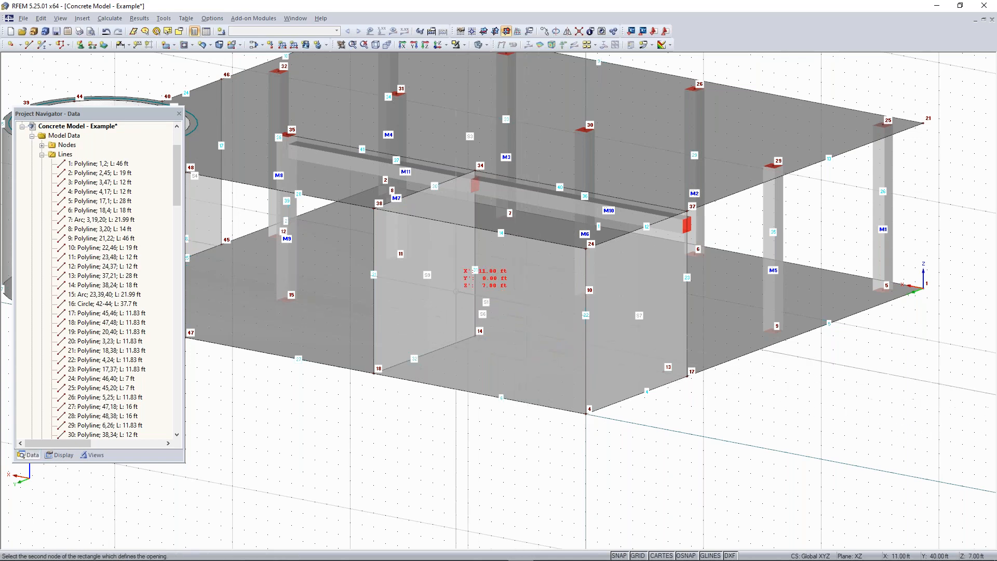
{"action": "scroll", "coordinate": [431, 264], "scroll_direction": "up", "scroll_amount": 3}
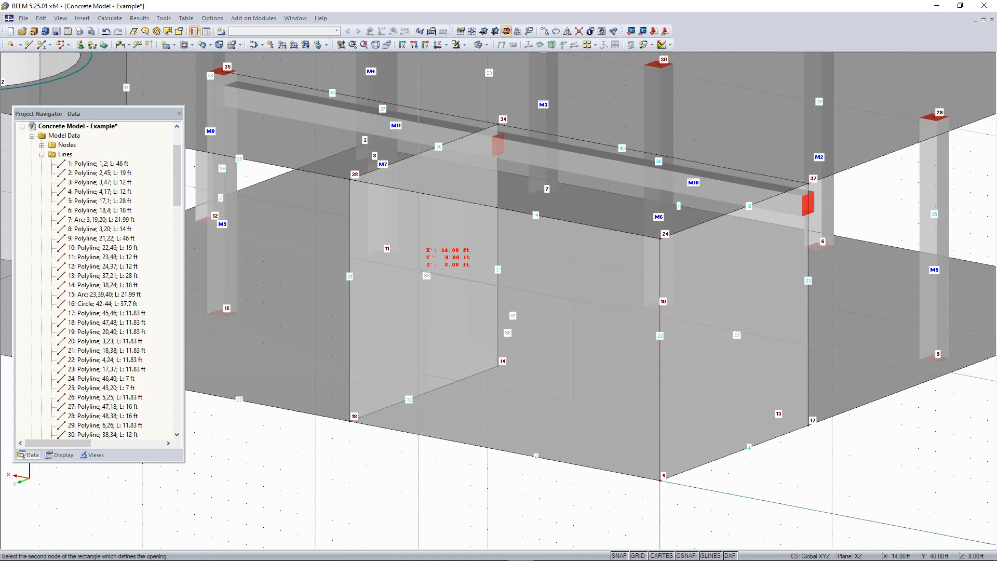
{"action": "left_click", "coordinate": [419, 271]}
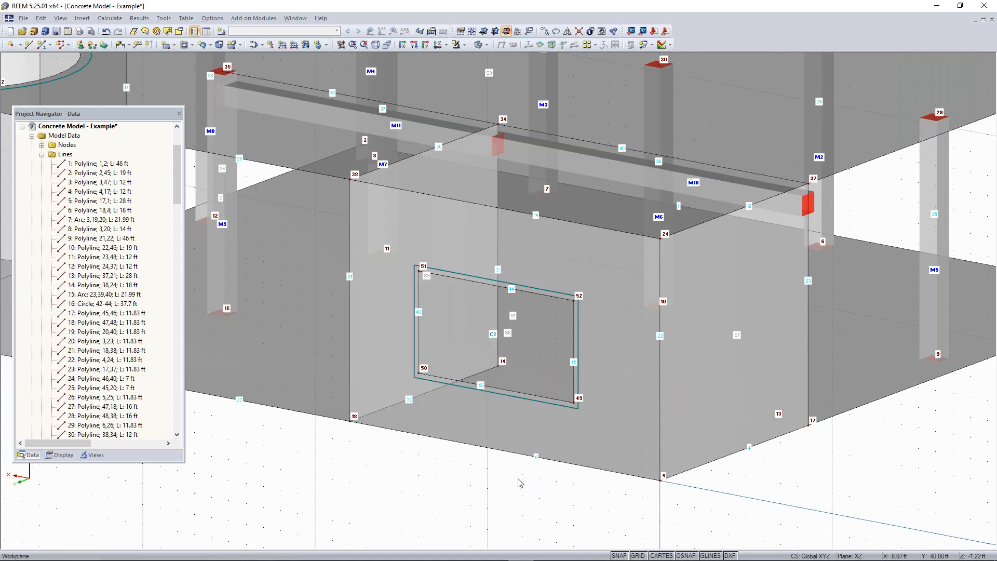
- Return the work plane to XY with the model viewed from the column side
{"action": "scroll", "coordinate": [519, 480], "scroll_direction": "down", "scroll_amount": 2}
{"action": "middle_click_drag", "start_coordinate": [519, 483], "coordinate": [505, 226], "text": "ctrl"}
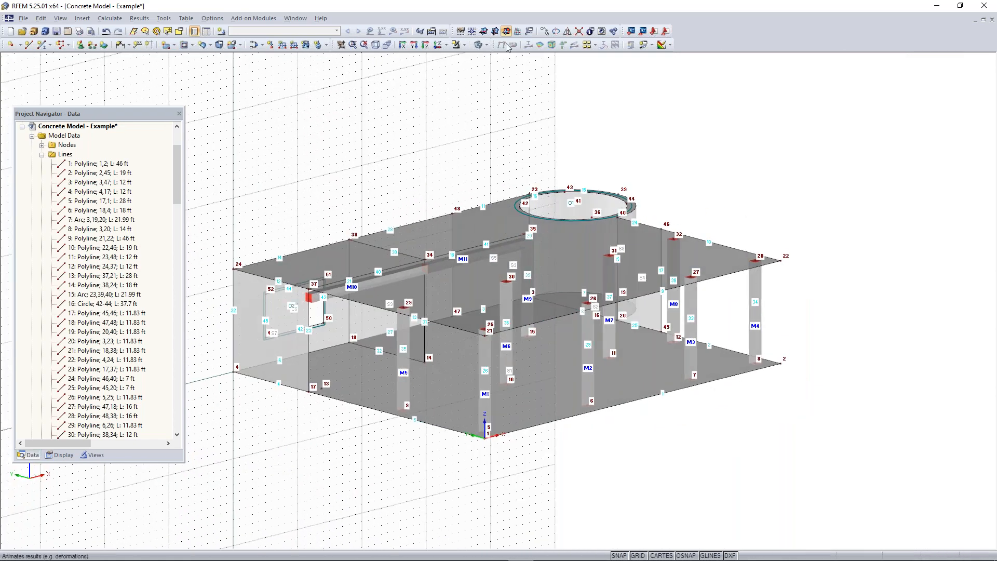
{"action": "left_click", "coordinate": [484, 31]}
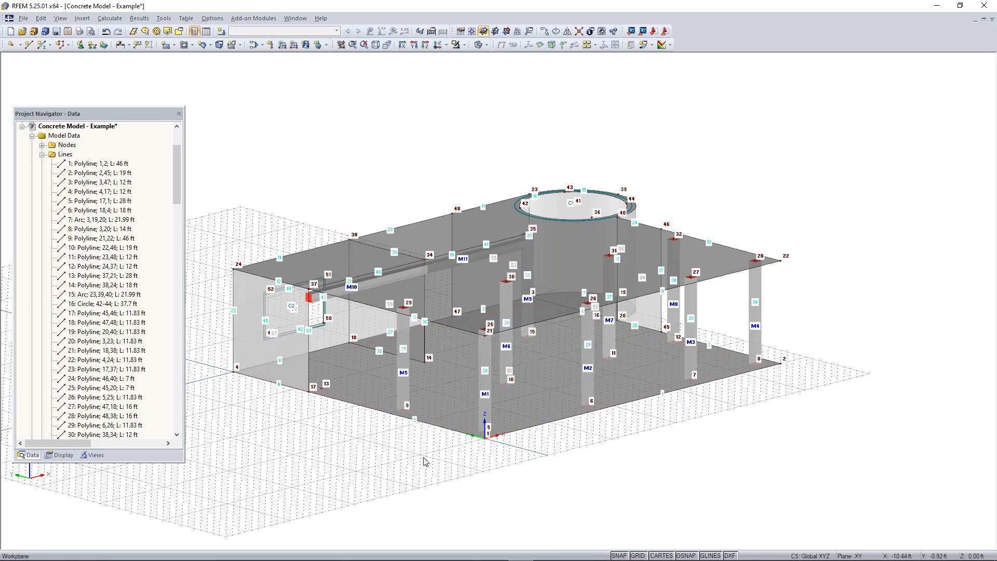
- Create a line support type in global axes that is fixed only in Z, leaving uX, uY and all rotations free
{"action": "left_click", "coordinate": [93, 45]}
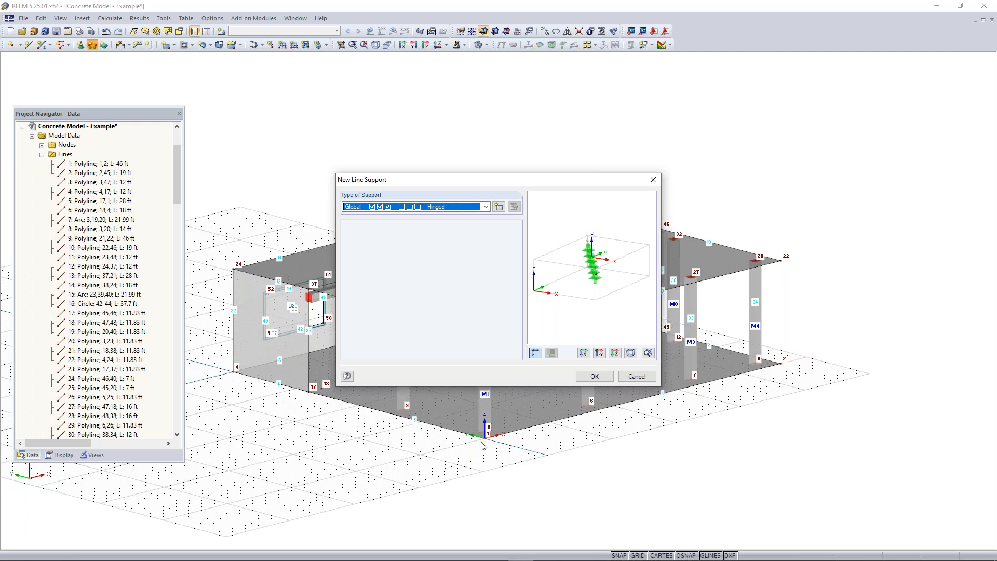
{"action": "left_click", "coordinate": [500, 210]}
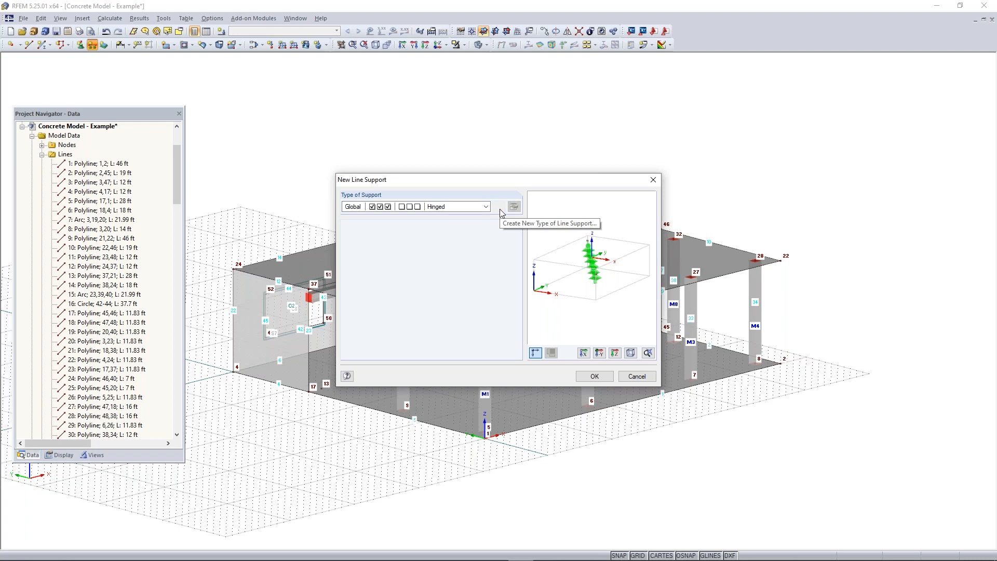
{"action": "left_click", "coordinate": [355, 365]}
{"action": "left_click", "coordinate": [355, 364]}
{"action": "left_click", "coordinate": [355, 303]}
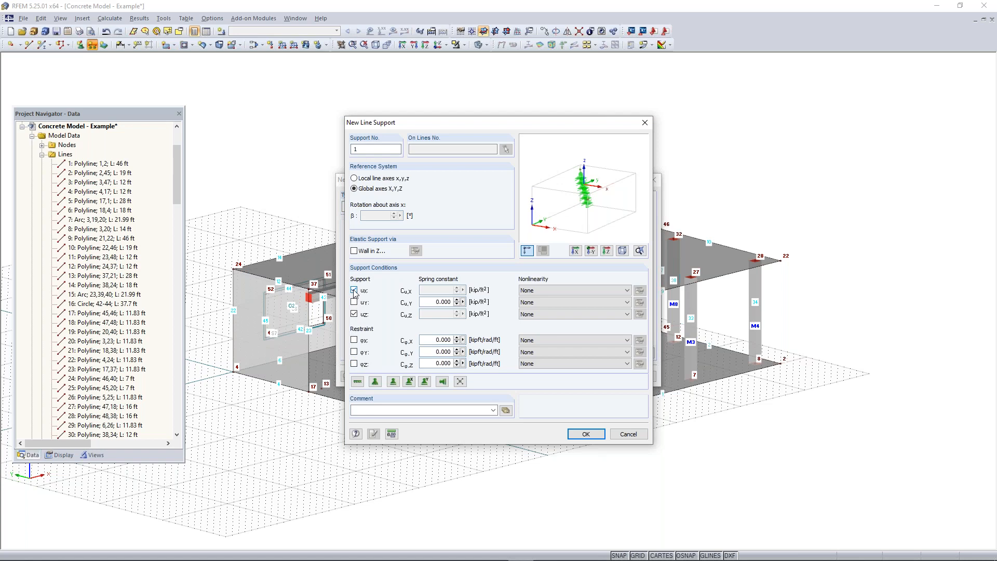
{"action": "left_click", "coordinate": [355, 291]}
{"action": "left_click", "coordinate": [355, 290]}
{"action": "left_click", "coordinate": [355, 292]}
{"action": "double_click", "coordinate": [435, 290]}
{"action": "left_click", "coordinate": [438, 290]}
{"action": "left_click", "coordinate": [585, 433]}
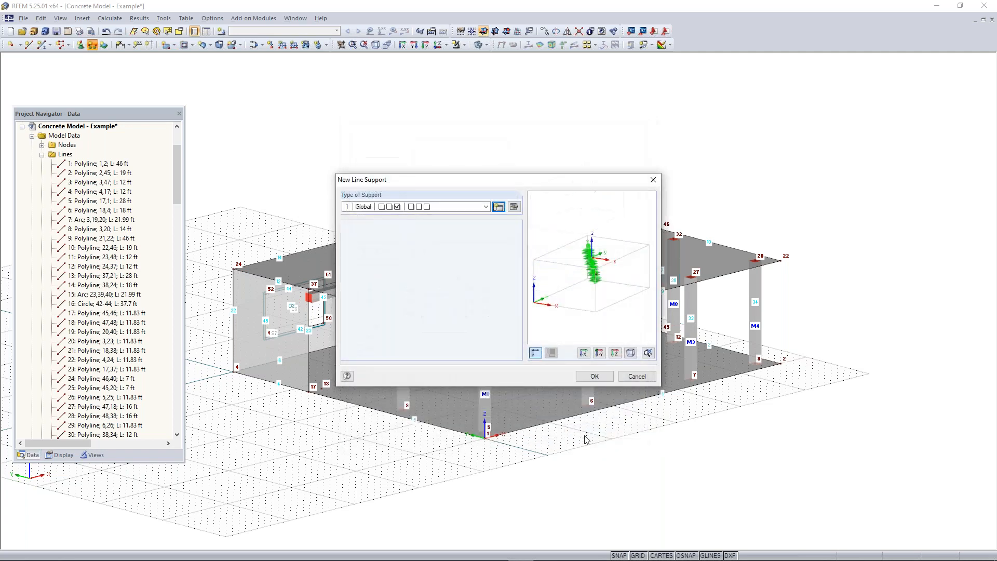
- Place the new line support on the lower slab edges from node 1 to node 17 and from node 17 to node 4
{"action": "left_click", "coordinate": [594, 376]}
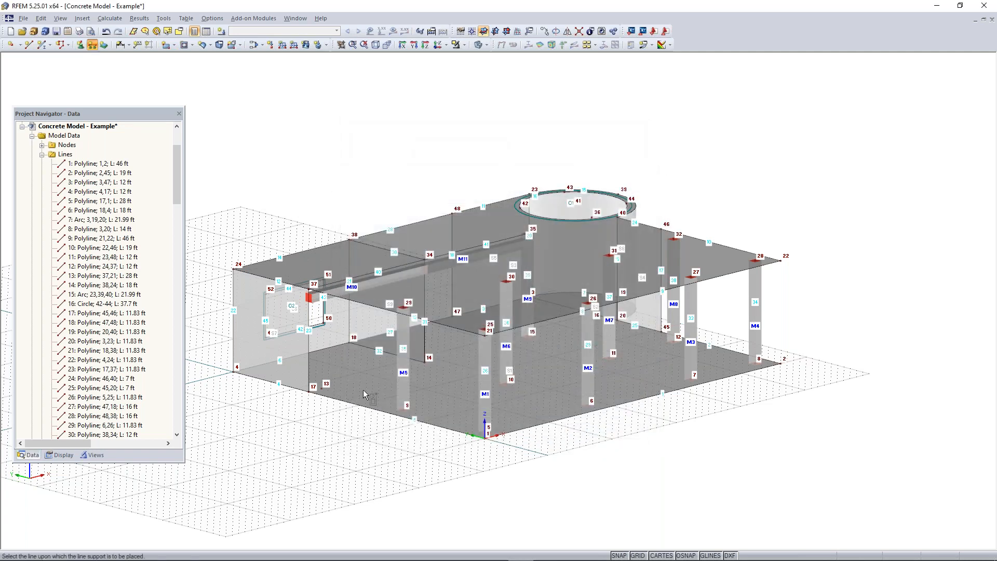
{"action": "left_click", "coordinate": [347, 401]}
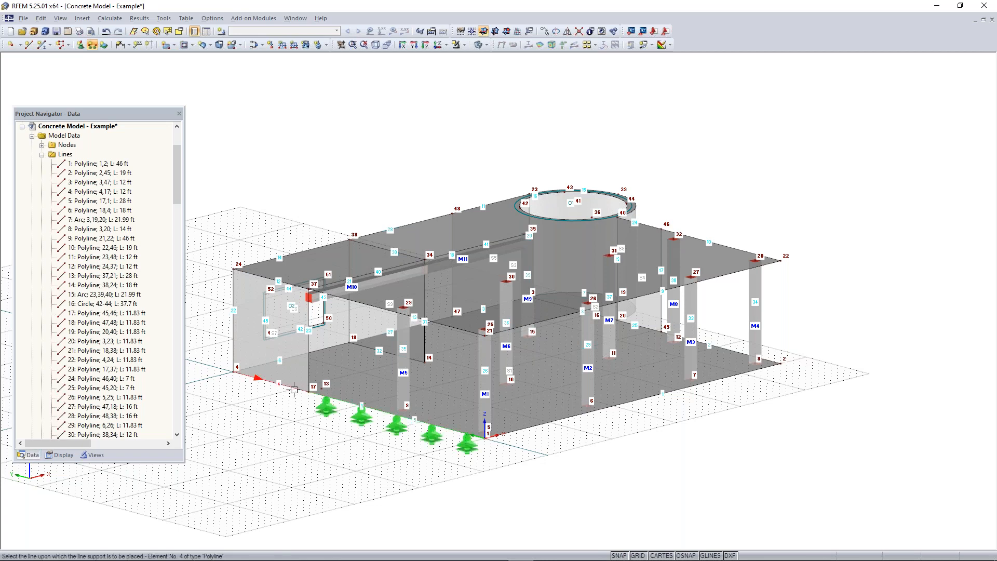
{"action": "left_click", "coordinate": [294, 389]}
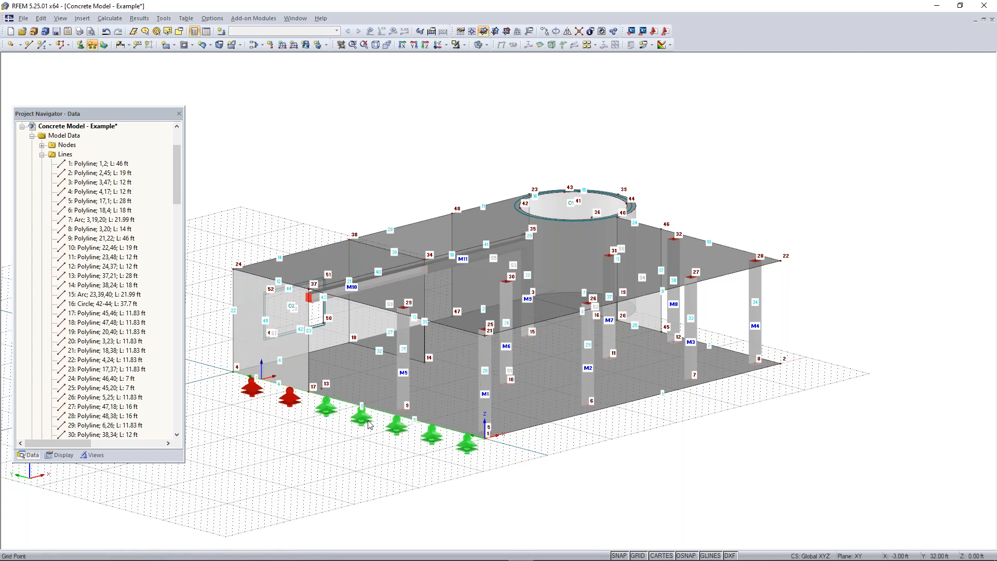
- Open the two lower slab surfaces, 1 and 2, together for editing
{"action": "middle_click_drag", "start_coordinate": [630, 443], "coordinate": [569, 453]}
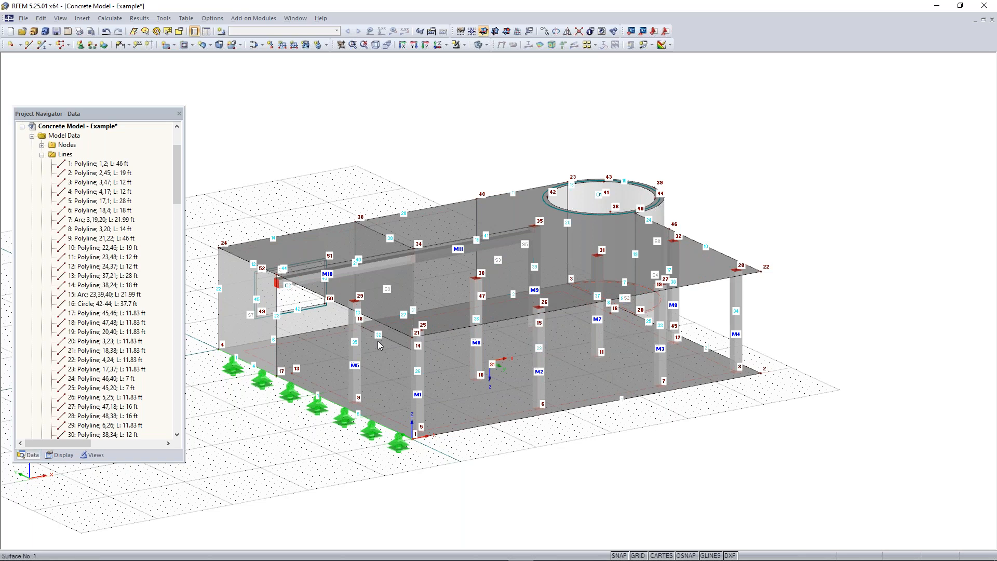
{"action": "left_click", "coordinate": [43, 155]}
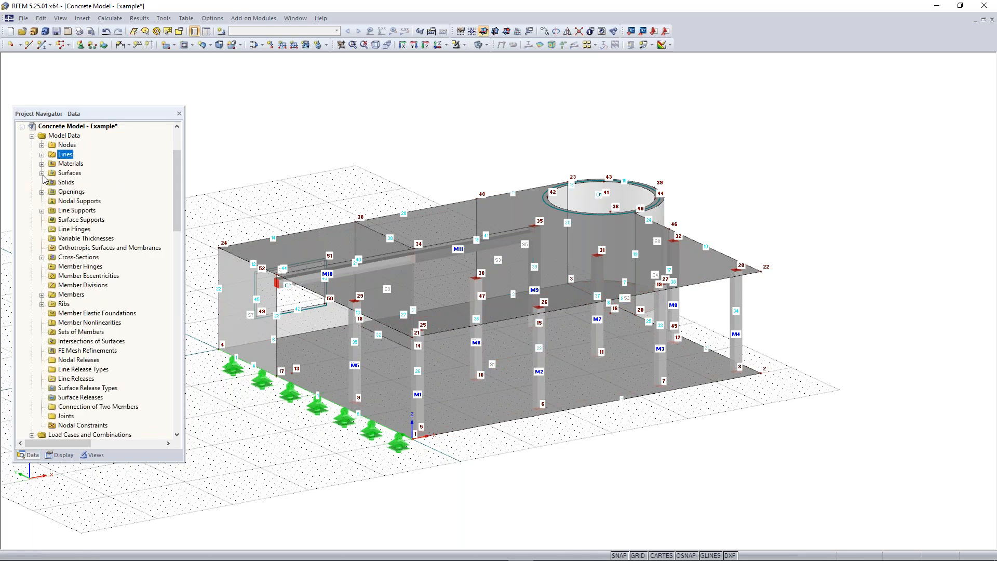
{"action": "left_click", "coordinate": [42, 174]}
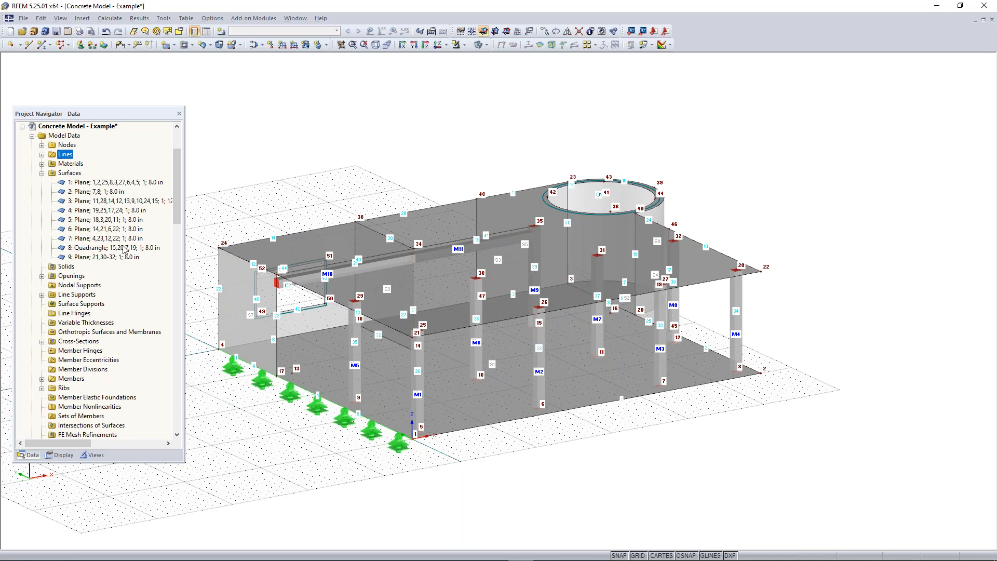
{"action": "left_click", "coordinate": [101, 183]}
{"action": "left_click", "coordinate": [100, 192], "text": "ctrl"}
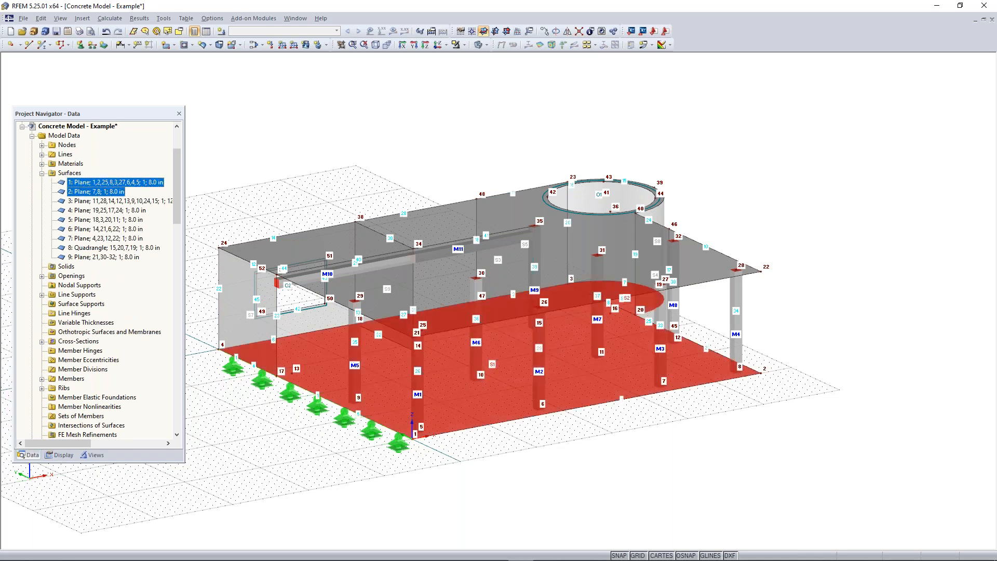
{"action": "right_click", "coordinate": [98, 188]}
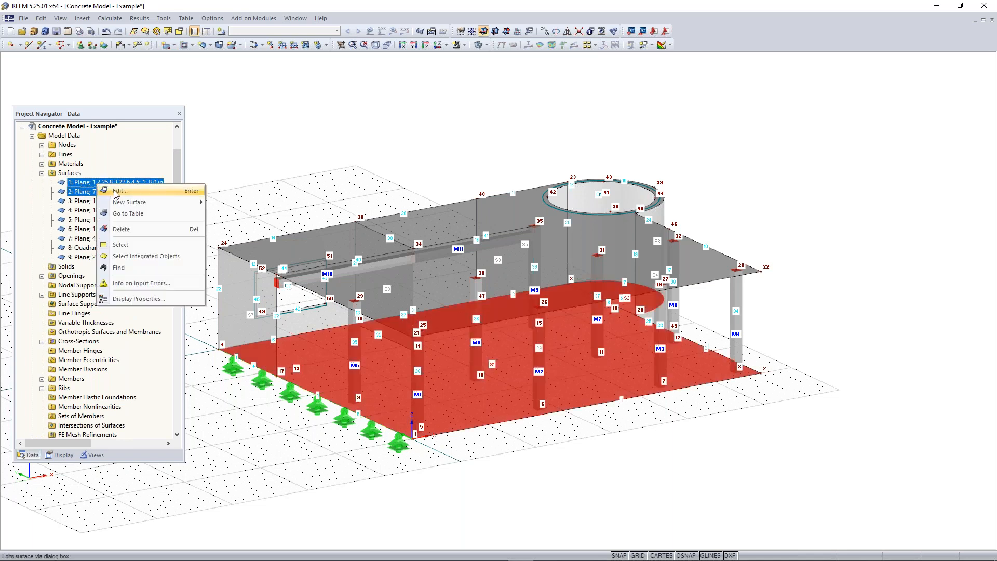
{"action": "left_click", "coordinate": [114, 191]}
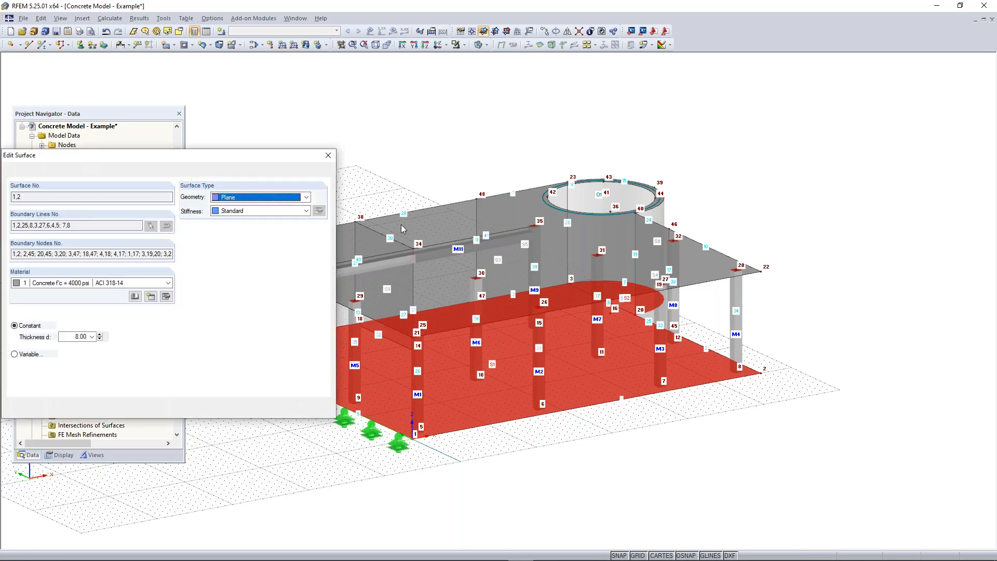
{"action": "left_click_drag", "start_coordinate": [235, 150], "coordinate": [451, 111]}
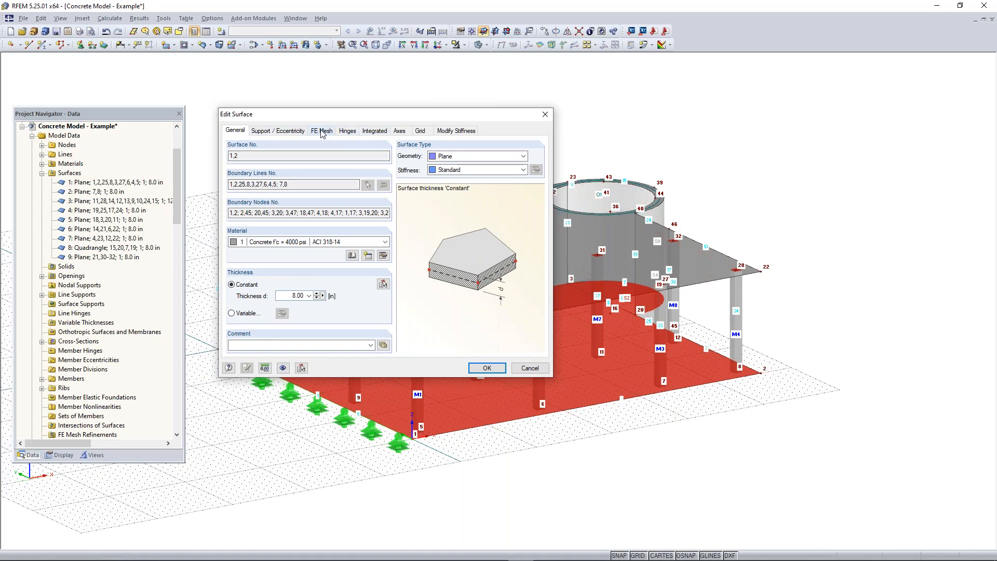
- Add a surface support to surfaces 1 and 2 with a uZ spring of 640 kip/ft³ and failure if negative contact stress in z
{"action": "left_click", "coordinate": [294, 132]}
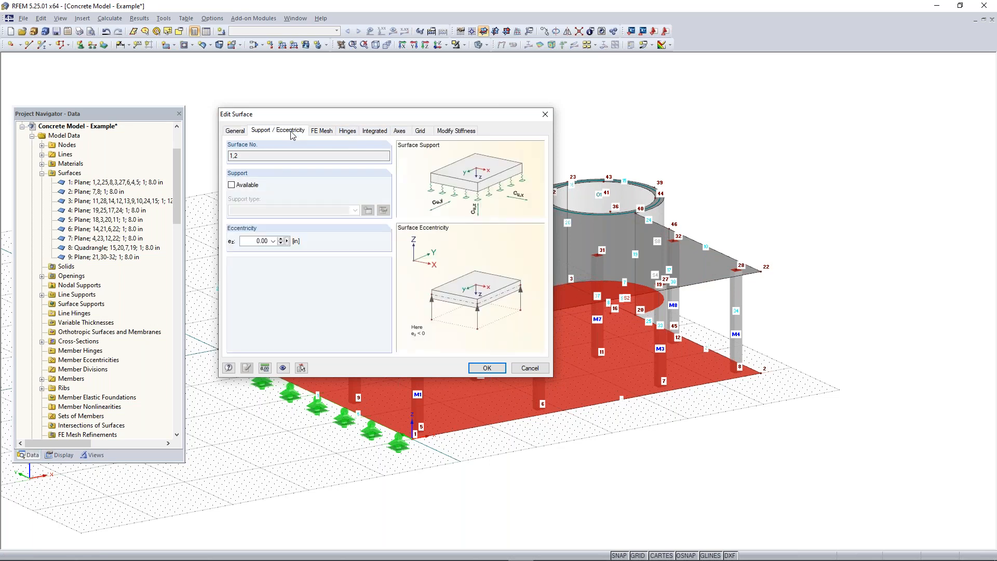
{"action": "left_click", "coordinate": [232, 185]}
{"action": "left_click", "coordinate": [368, 210]}
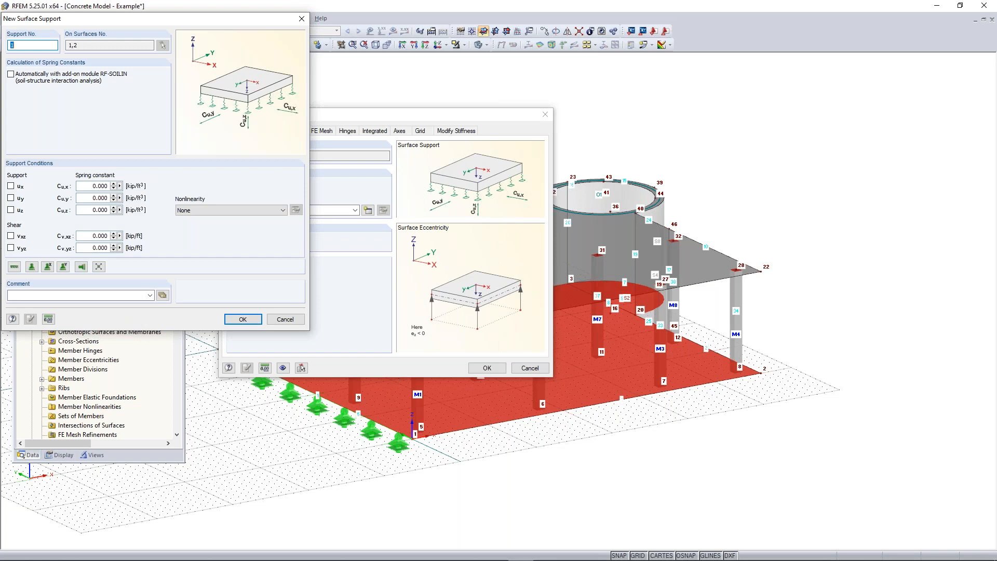
{"action": "left_click_drag", "start_coordinate": [128, 24], "coordinate": [401, 104]}
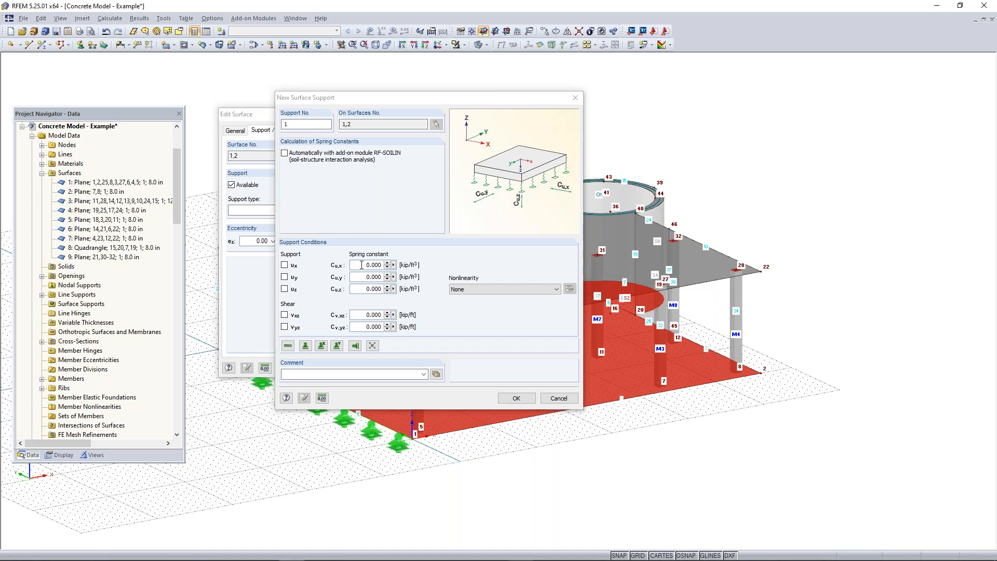
{"action": "double_click", "coordinate": [369, 289]}
{"action": "type", "text": "640"}
{"action": "left_click", "coordinate": [488, 290]}
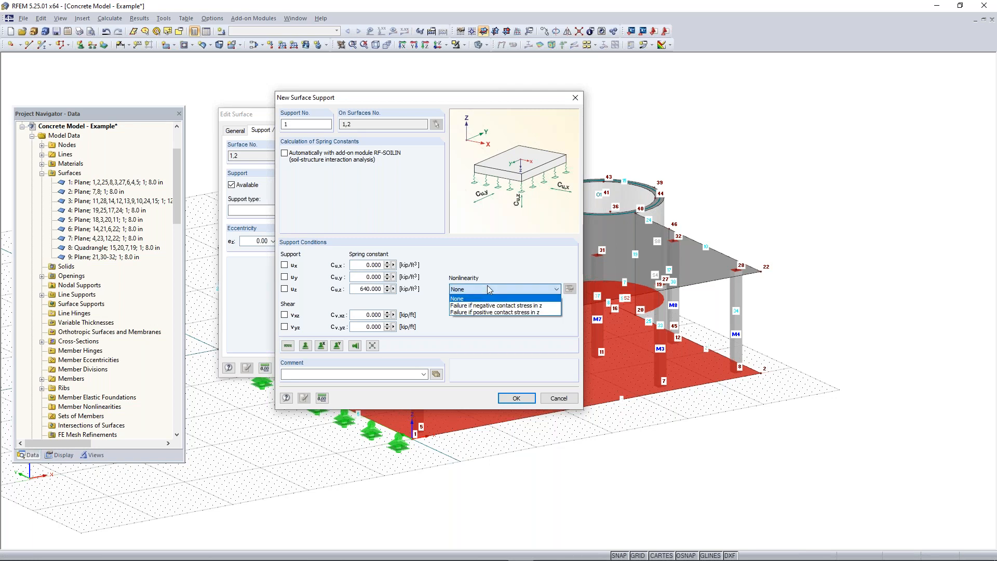
{"action": "left_click", "coordinate": [491, 289]}
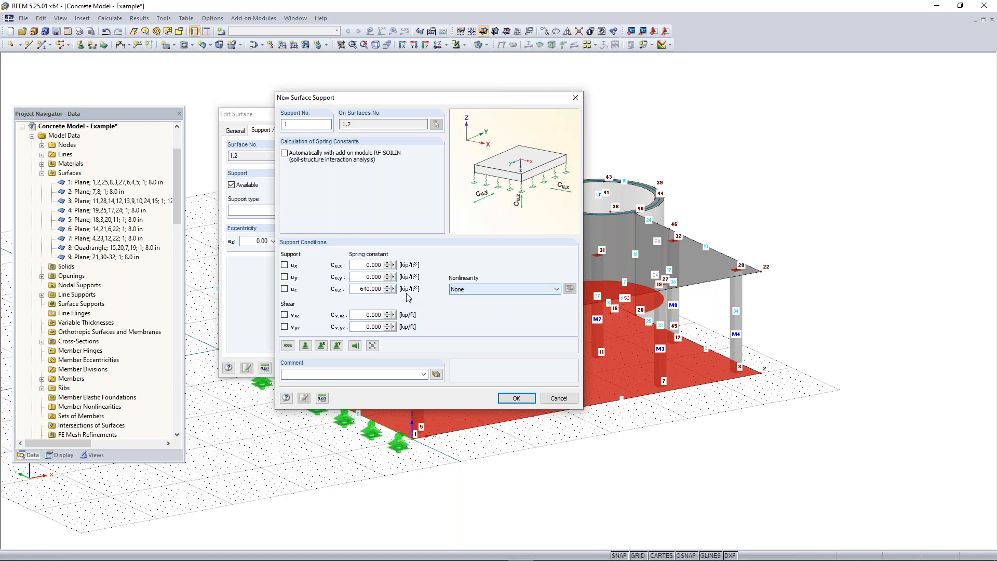
{"action": "left_click", "coordinate": [520, 294]}
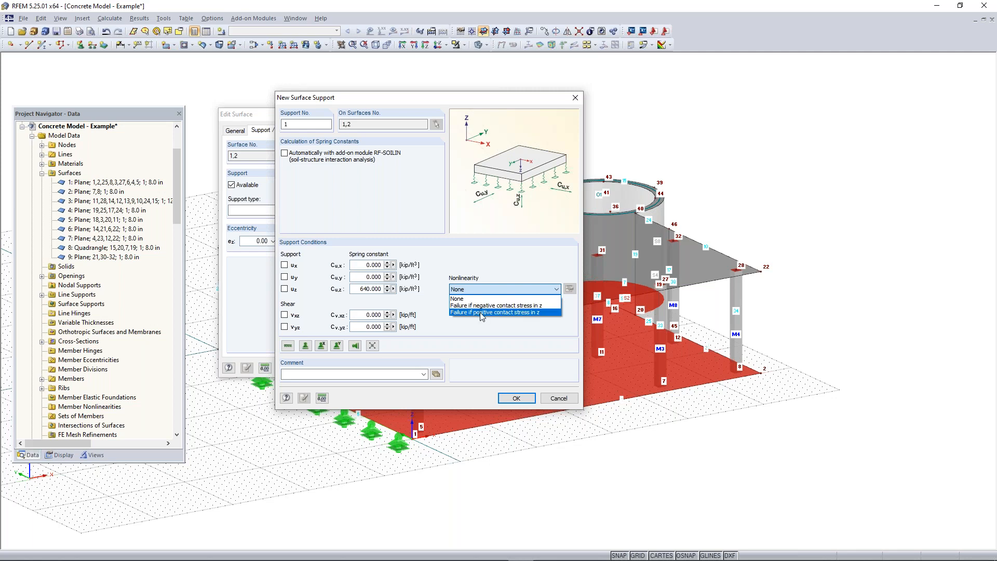
{"action": "left_click", "coordinate": [507, 306]}
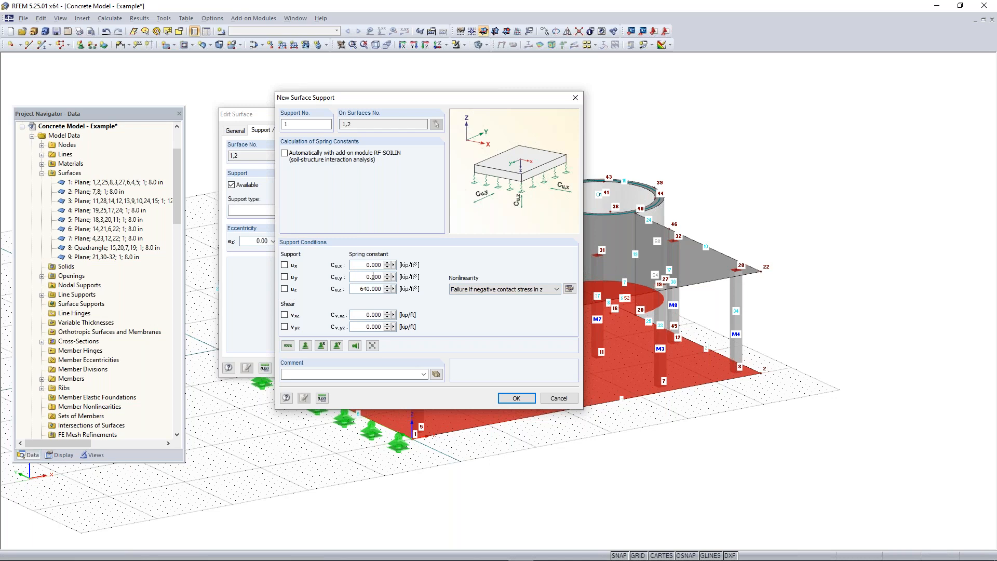
- Set the surface support's uX and uY springs to 64 kip/ft³ and both shear springs to 32 kip/ft, and accept the support type
{"action": "double_click", "coordinate": [361, 264]}
{"action": "type", "text": "64"}
{"action": "double_click", "coordinate": [363, 278]}
{"action": "type", "text": "64"}
{"action": "double_click", "coordinate": [367, 314]}
{"action": "type", "text": "32"}
{"action": "key", "text": "Tab"}
{"action": "type", "text": "32"}
{"action": "left_click", "coordinate": [517, 398]}
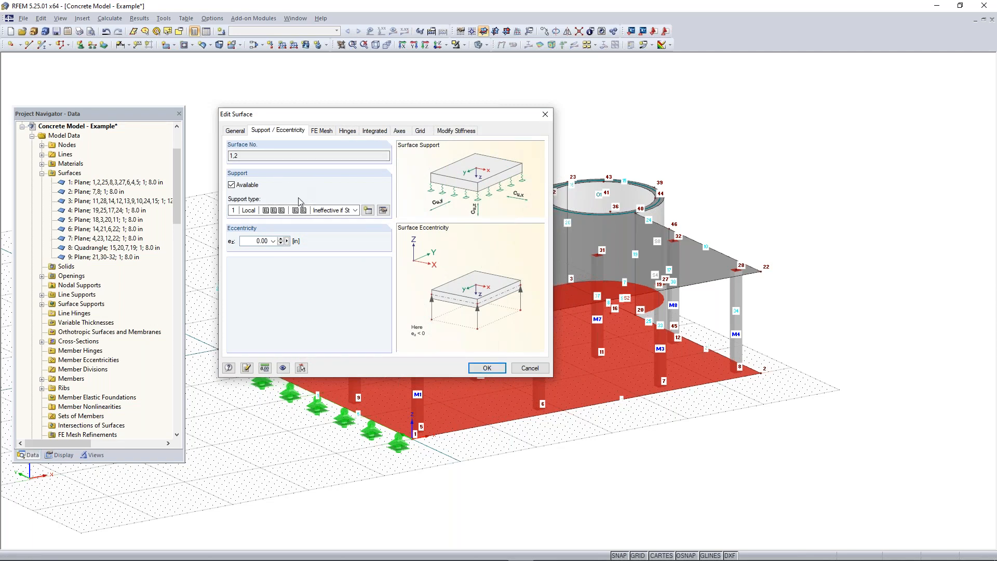
- Check the surface numbers in the general surface data, and apply the support to surfaces 1 and 2
{"action": "left_click", "coordinate": [241, 132]}
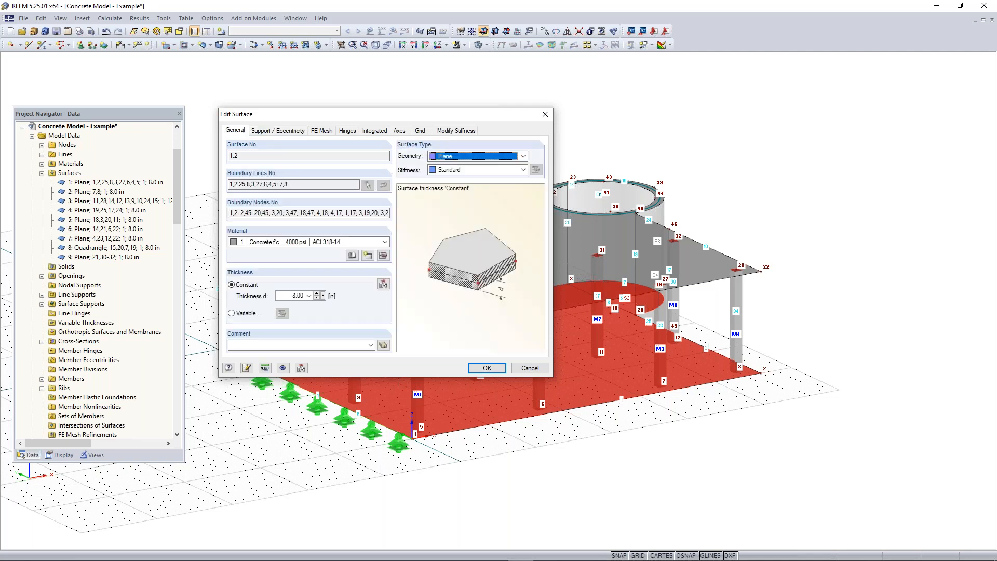
{"action": "left_click_drag", "start_coordinate": [242, 155], "coordinate": [226, 156]}
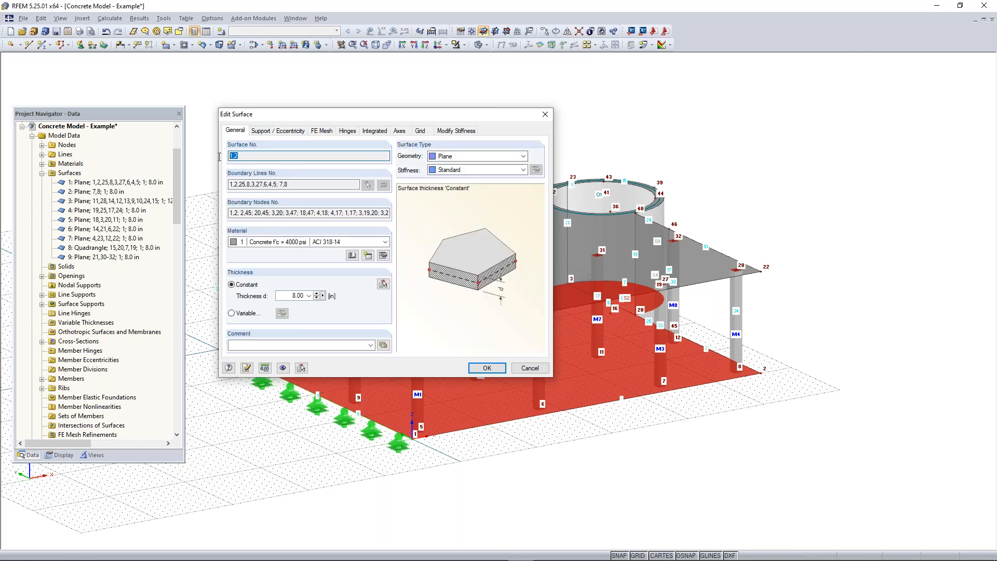
{"action": "left_click", "coordinate": [486, 369]}
{"action": "left_click", "coordinate": [548, 466]}
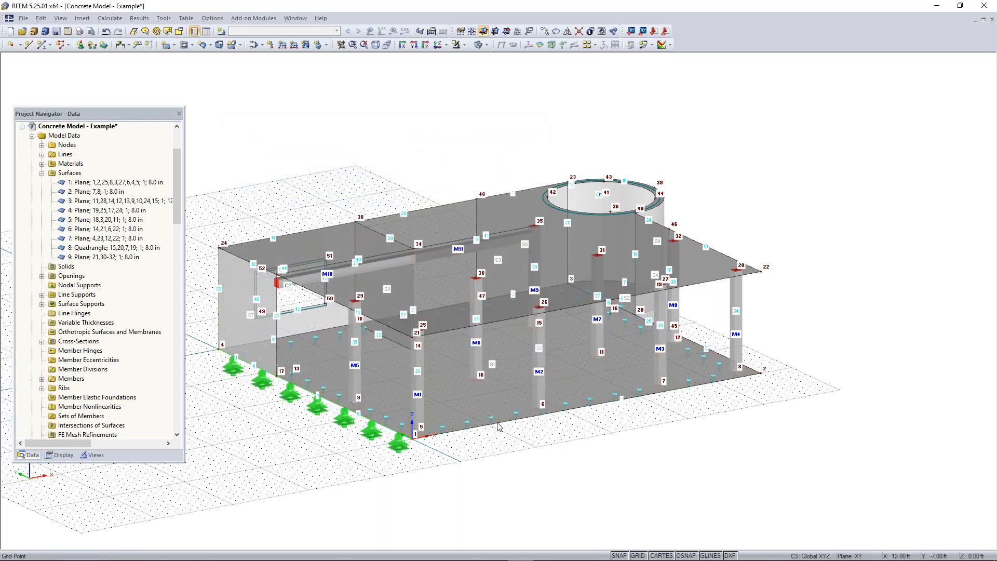
- Examine the surface support symbols around the lower slab and the line supports along its edge from several angles
{"action": "scroll", "coordinate": [475, 401], "scroll_direction": "up", "scroll_amount": 3}
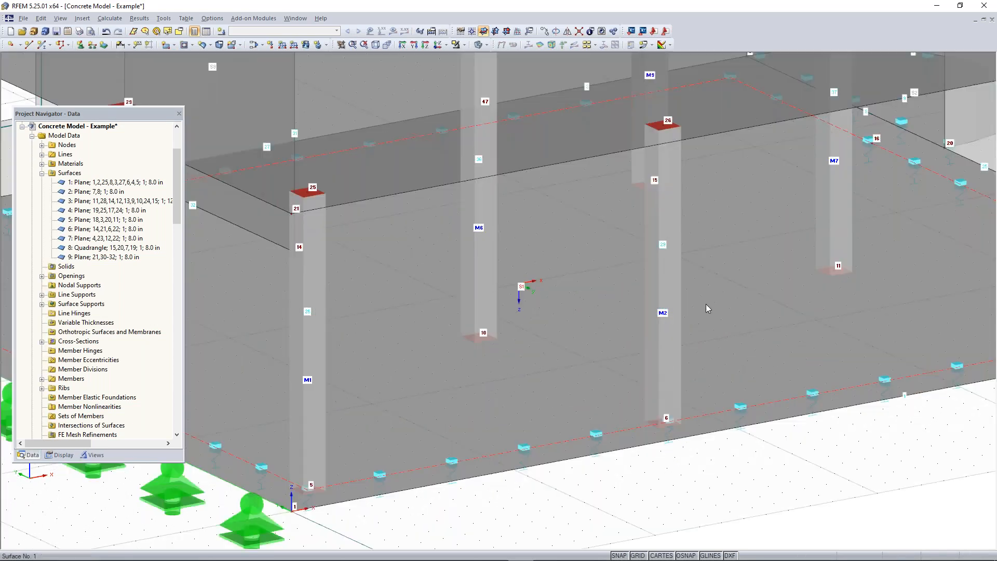
{"action": "middle_click_drag", "start_coordinate": [754, 276], "coordinate": [582, 354]}
{"action": "middle_click_drag", "start_coordinate": [582, 354], "coordinate": [597, 255], "text": "ctrl"}
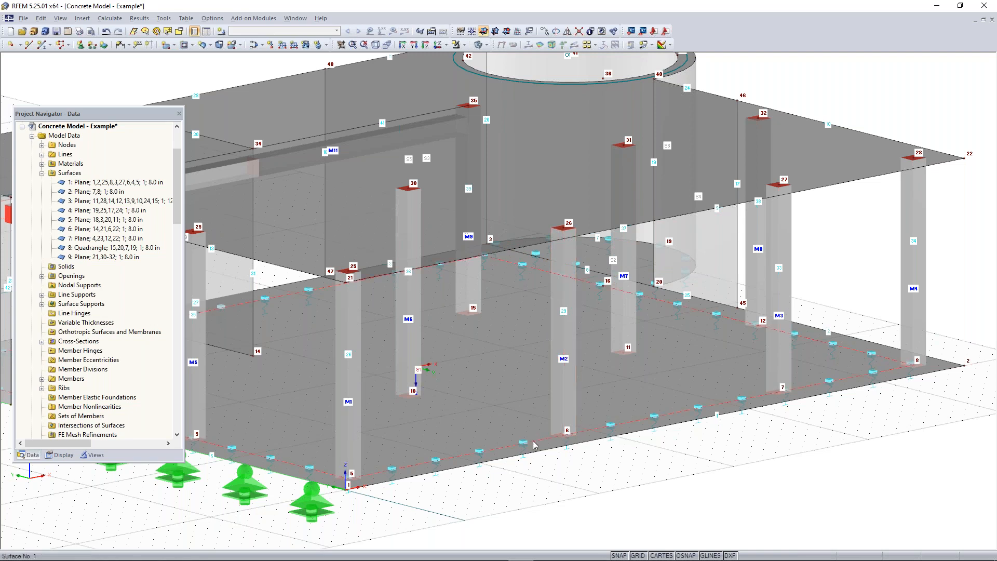
{"action": "scroll", "coordinate": [535, 435], "scroll_direction": "down", "scroll_amount": 1}
{"action": "middle_click_drag", "start_coordinate": [574, 462], "coordinate": [595, 453]}
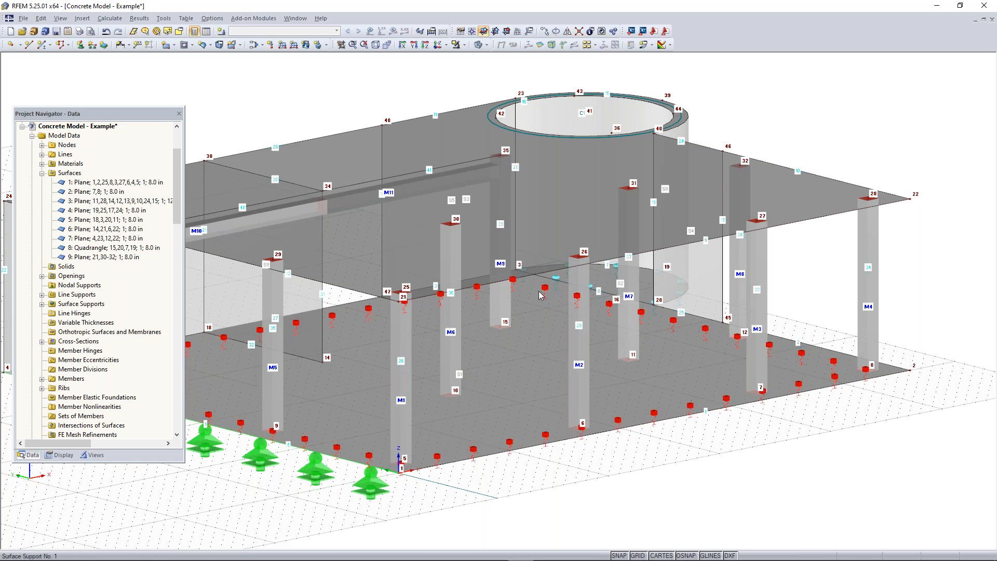
{"action": "middle_click_drag", "start_coordinate": [343, 484], "coordinate": [356, 390], "text": "ctrl"}
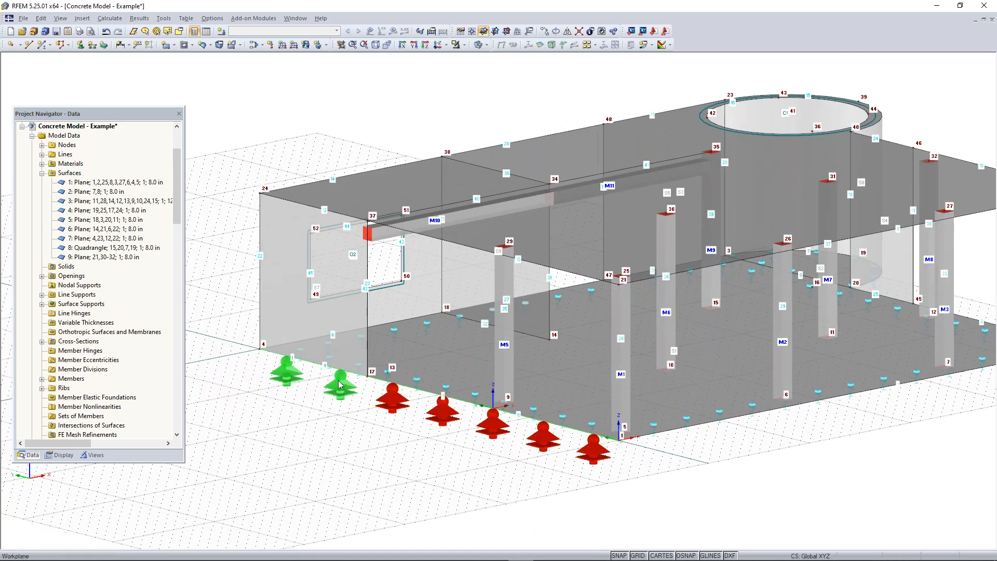
{"action": "middle_click_drag", "start_coordinate": [660, 444], "coordinate": [516, 444]}
{"action": "scroll", "coordinate": [516, 444], "scroll_direction": "up", "scroll_amount": 2}
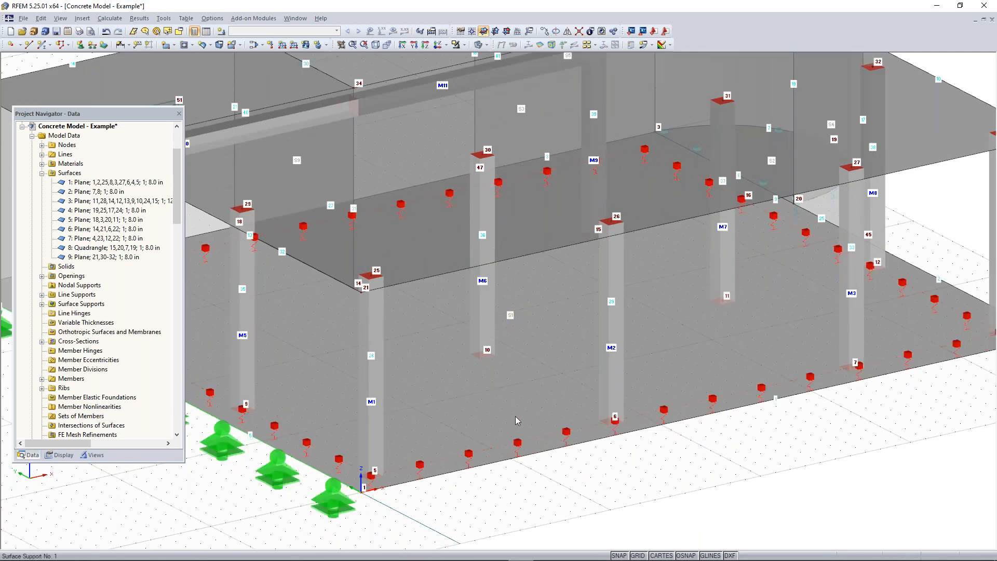
{"action": "middle_click_drag", "start_coordinate": [646, 353], "coordinate": [730, 322], "text": "ctrl"}
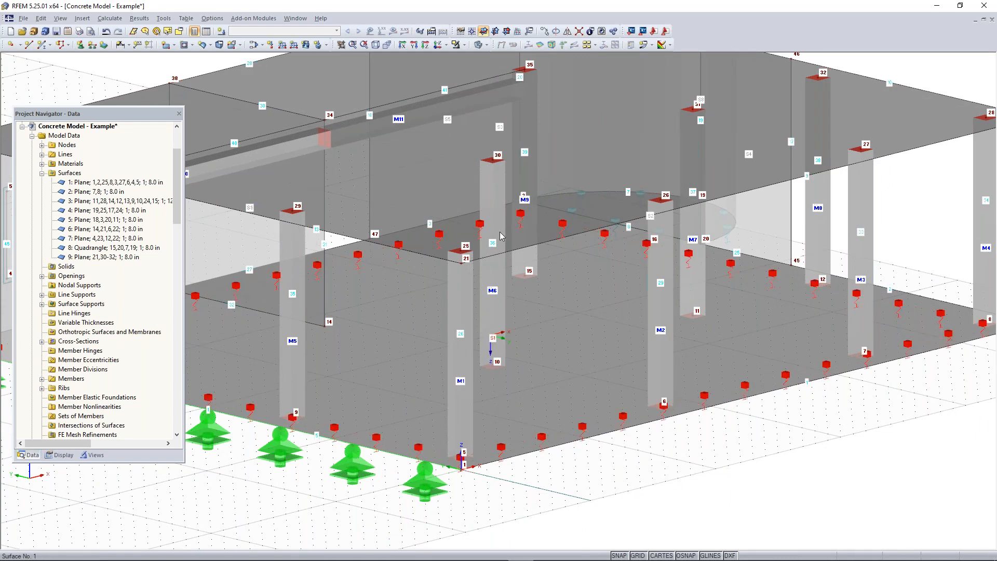
{"action": "scroll", "coordinate": [486, 452], "scroll_direction": "down", "scroll_amount": 3}
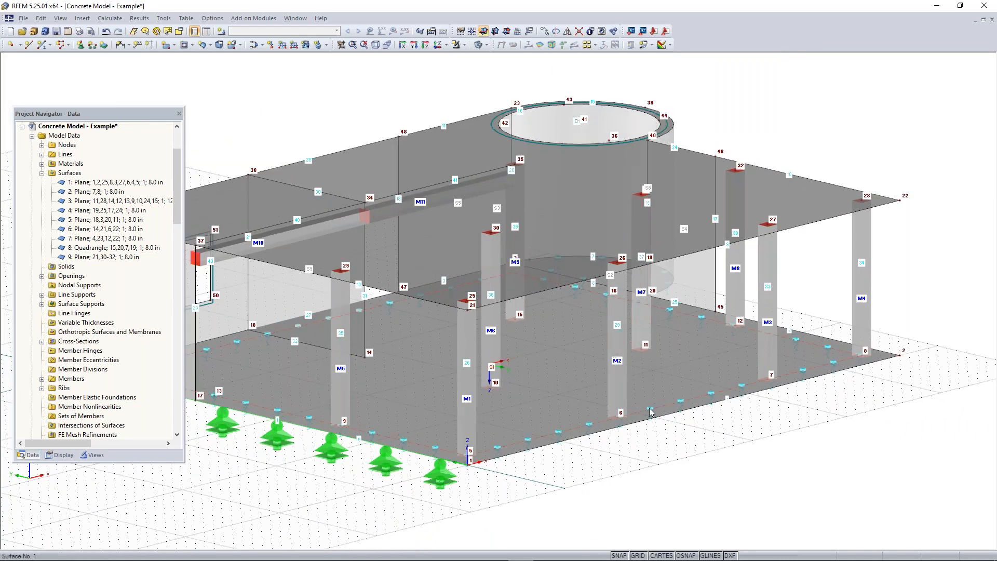
{"action": "middle_click_drag", "start_coordinate": [766, 422], "coordinate": [797, 403]}
{"action": "scroll", "coordinate": [744, 440], "scroll_direction": "down", "scroll_amount": 1}
{"action": "scroll", "coordinate": [797, 403], "scroll_direction": "down", "scroll_amount": 1}
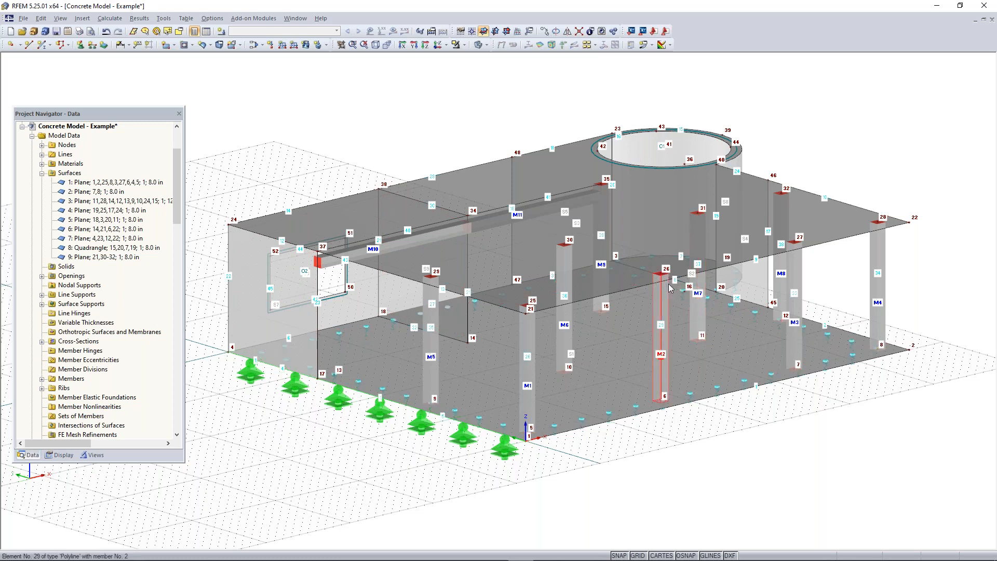
{"action": "mouse_move", "coordinate": [669, 289]}
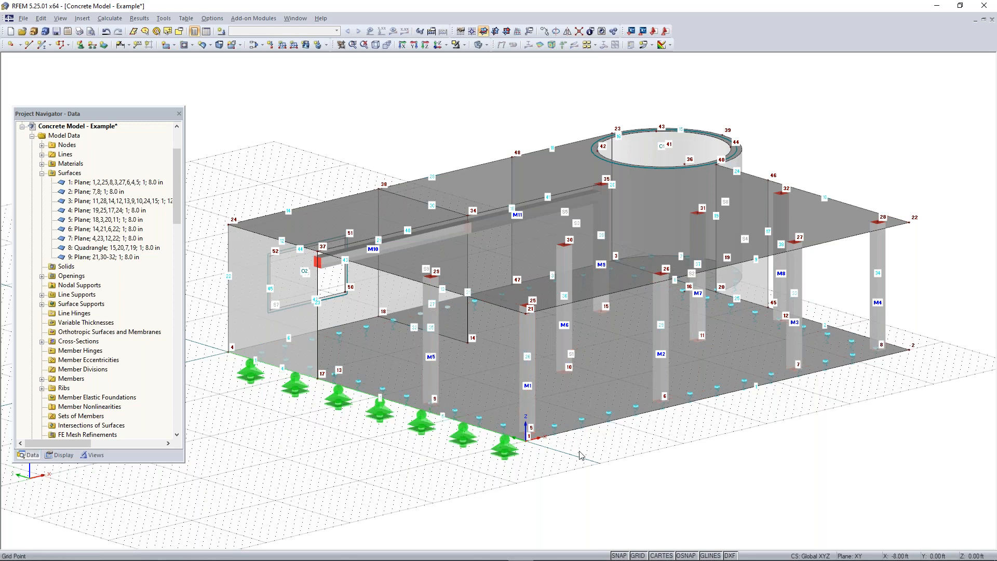
- Select the vertical elements between the slabs in a level side view and open column members 1-9 together for editing
{"action": "middle_click_drag", "start_coordinate": [629, 466], "coordinate": [642, 407], "text": "ctrl"}
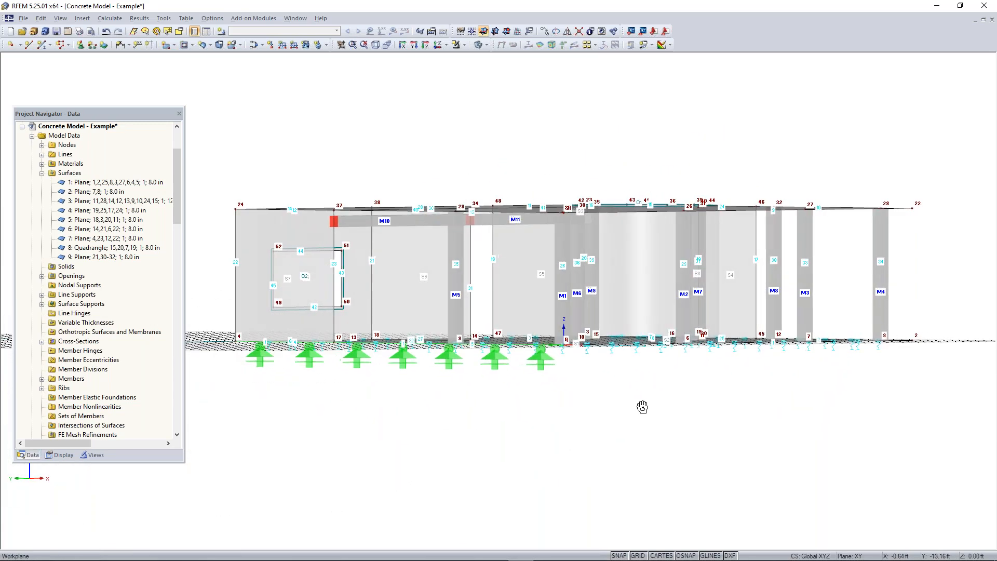
{"action": "left_click_drag", "start_coordinate": [931, 243], "coordinate": [196, 294]}
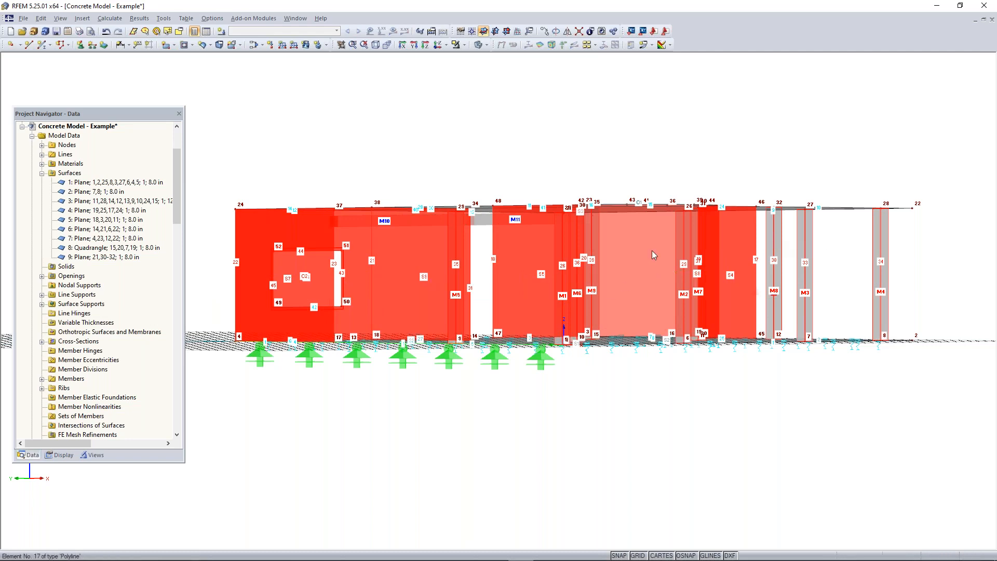
{"action": "right_click", "coordinate": [777, 241]}
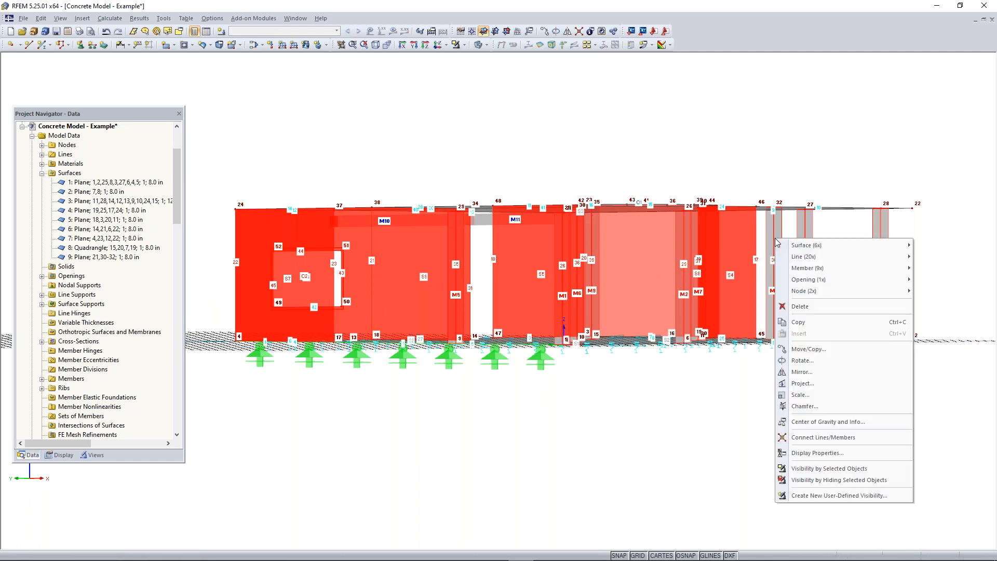
{"action": "mouse_move", "coordinate": [829, 266]}
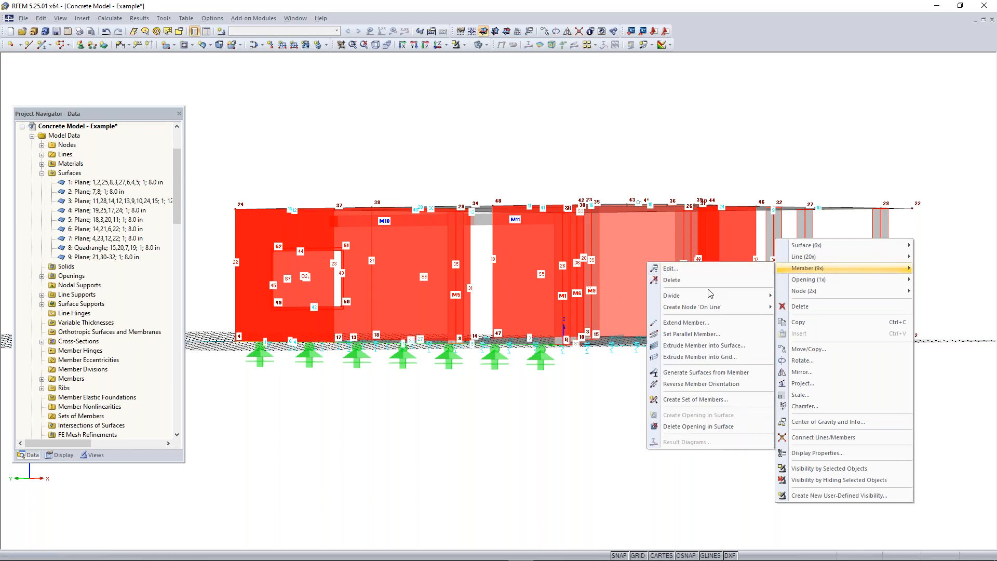
{"action": "left_click", "coordinate": [686, 271]}
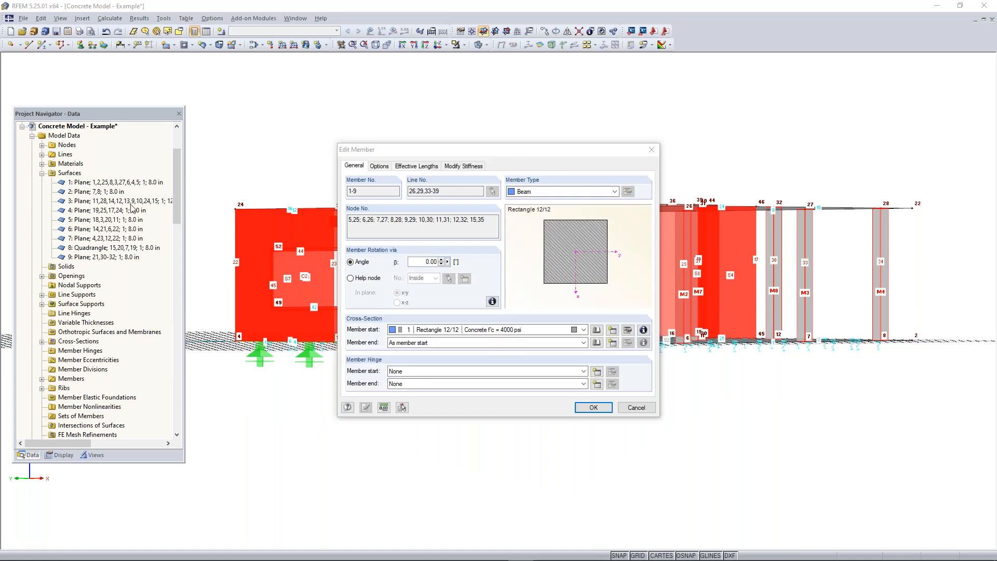
- Modify the stiffness of column members 1-9 according to ACI 318-19 Table 6.6.3.1.1(a) with component type Columns
{"action": "left_click", "coordinate": [470, 167]}
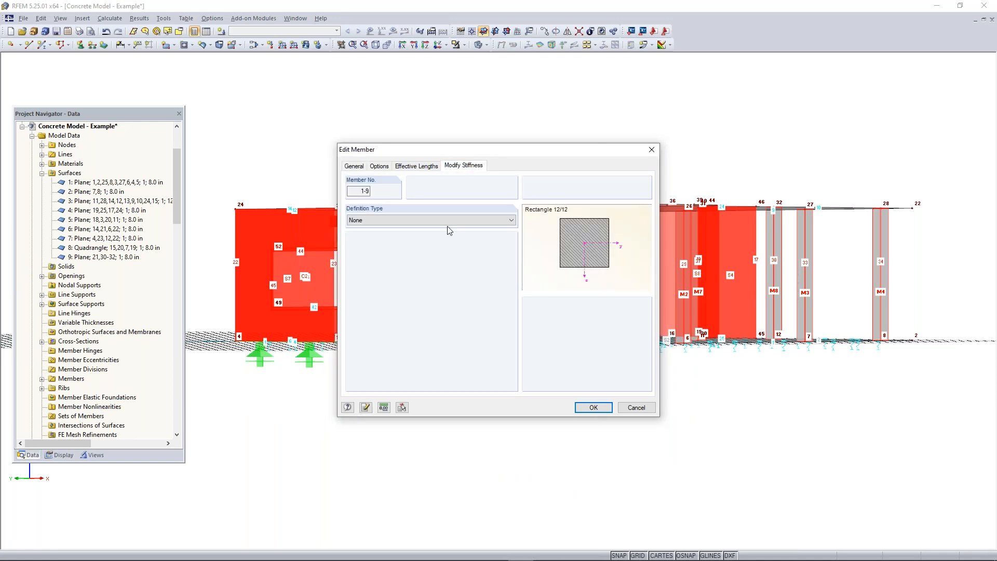
{"action": "left_click", "coordinate": [416, 224]}
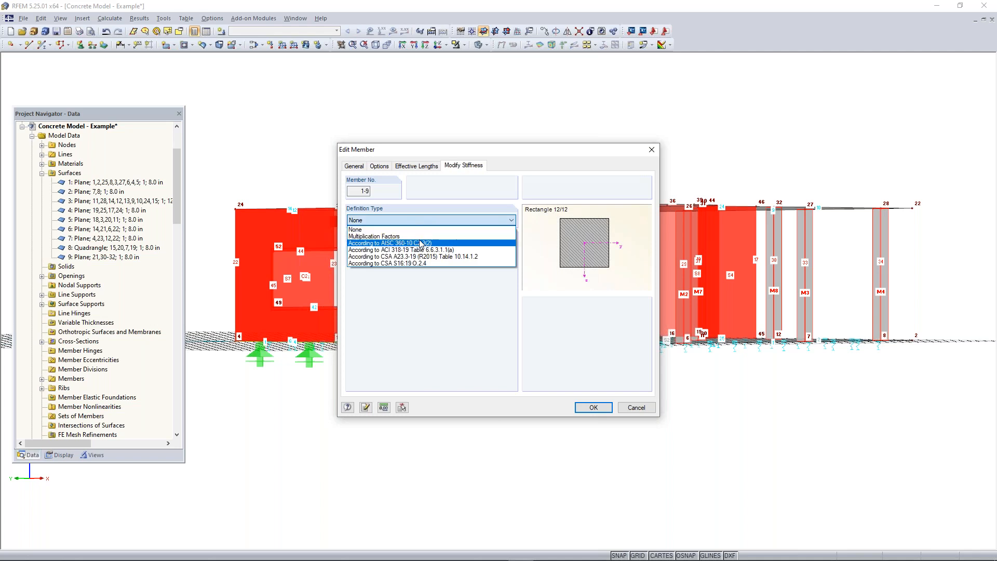
{"action": "left_click", "coordinate": [422, 236]}
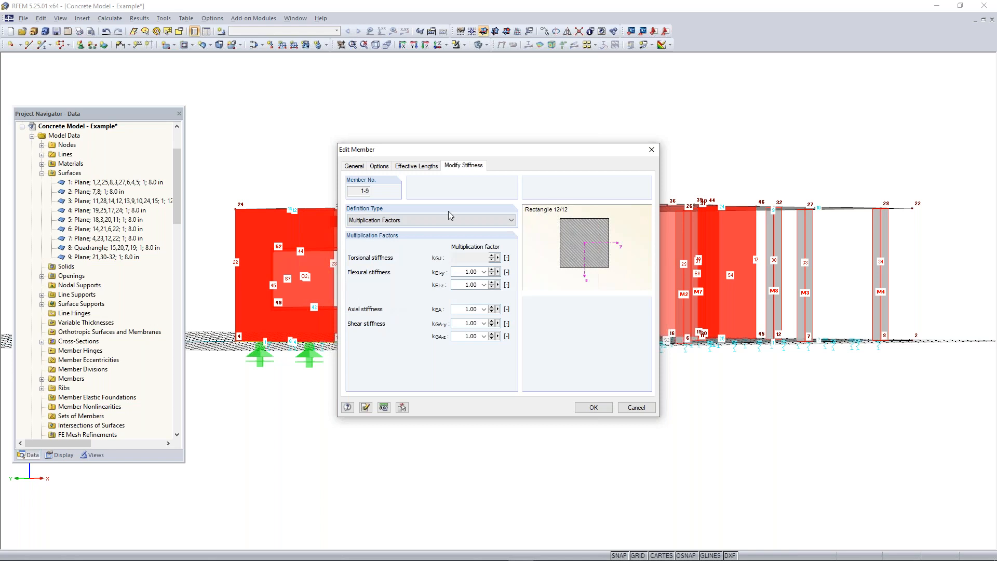
{"action": "left_click", "coordinate": [427, 223]}
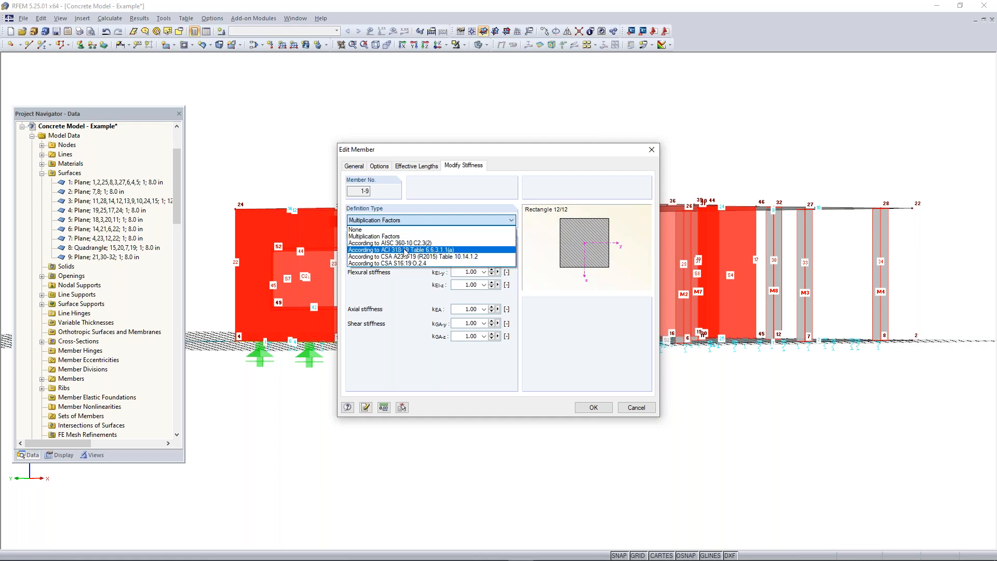
{"action": "left_click", "coordinate": [404, 251]}
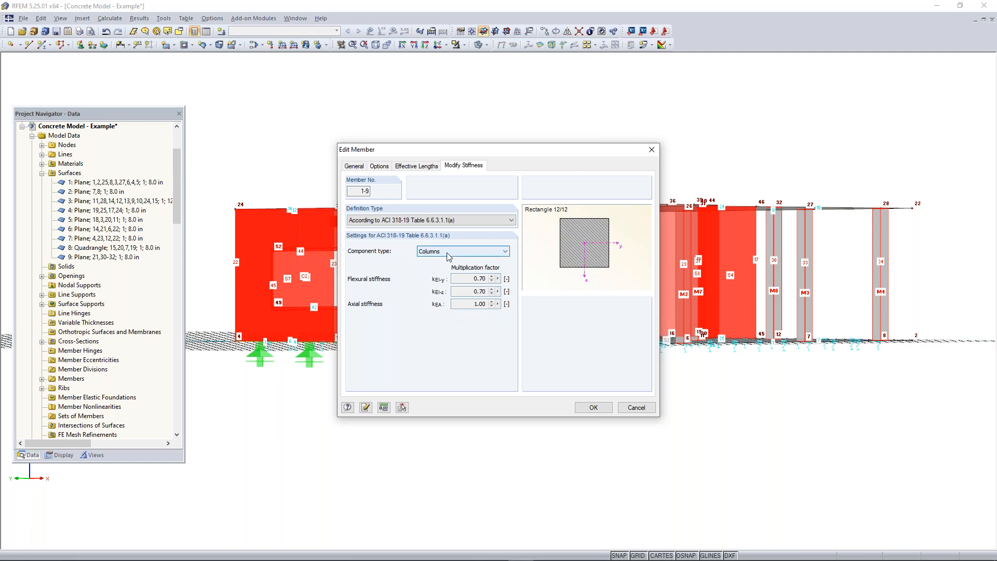
{"action": "left_click", "coordinate": [592, 408]}
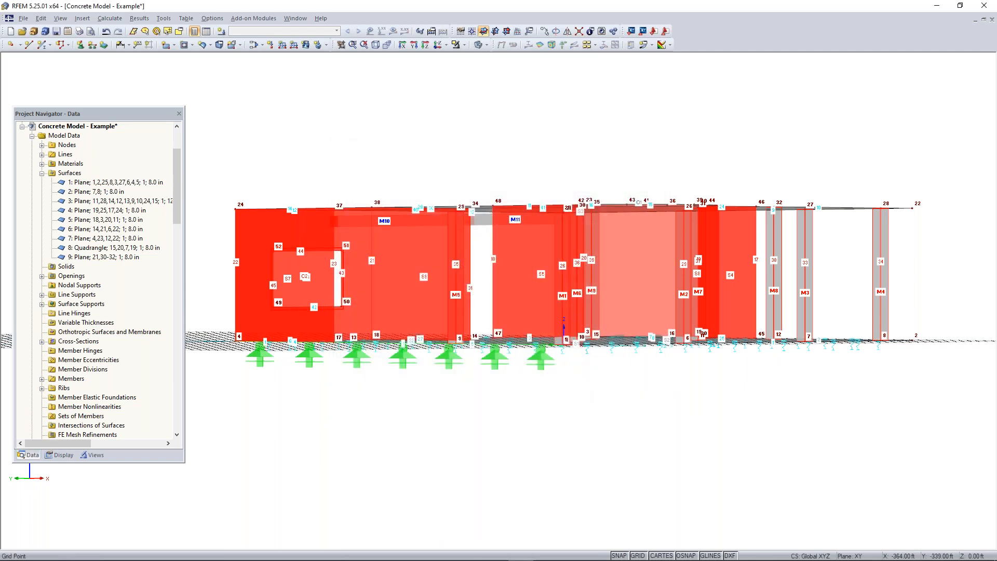
- Select the vertical elements between the slabs and modify the stiffness of wall surfaces 4-9 according to ACI 318-19 Table 6.6.3.1.1(a) as Walls uncracked
{"action": "left_click_drag", "start_coordinate": [928, 240], "coordinate": [191, 301]}
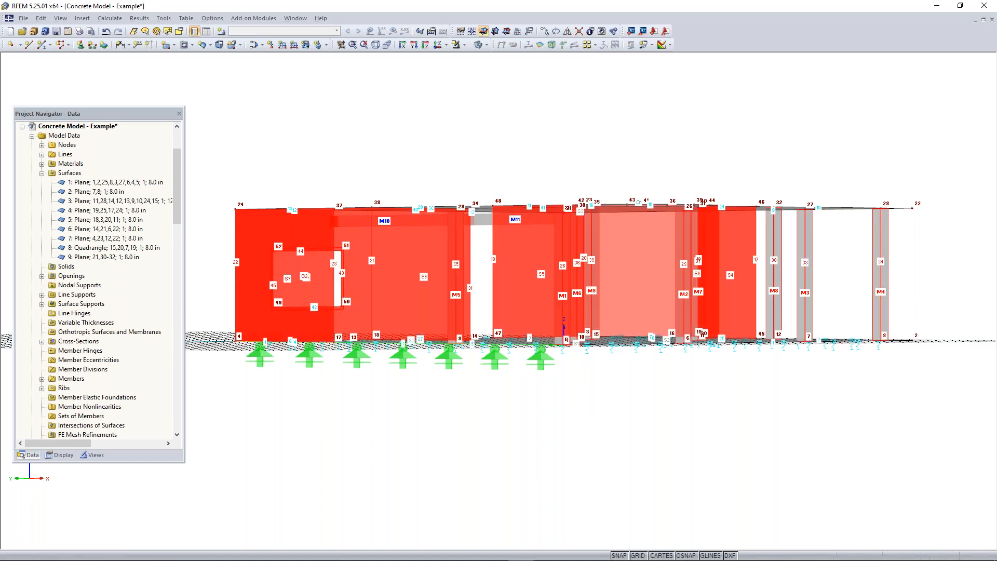
{"action": "right_click", "coordinate": [248, 283]}
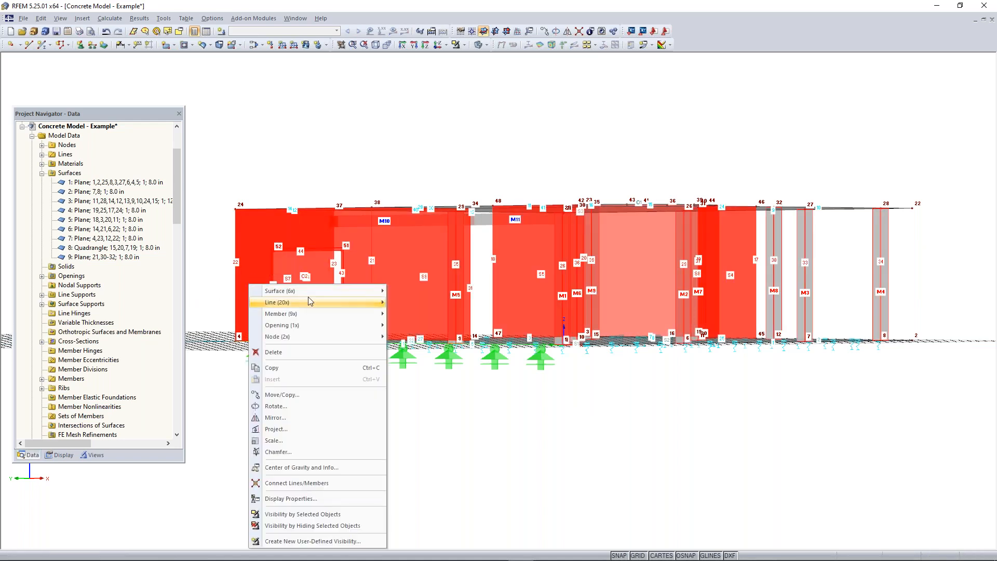
{"action": "mouse_move", "coordinate": [327, 289]}
{"action": "left_click", "coordinate": [425, 292]}
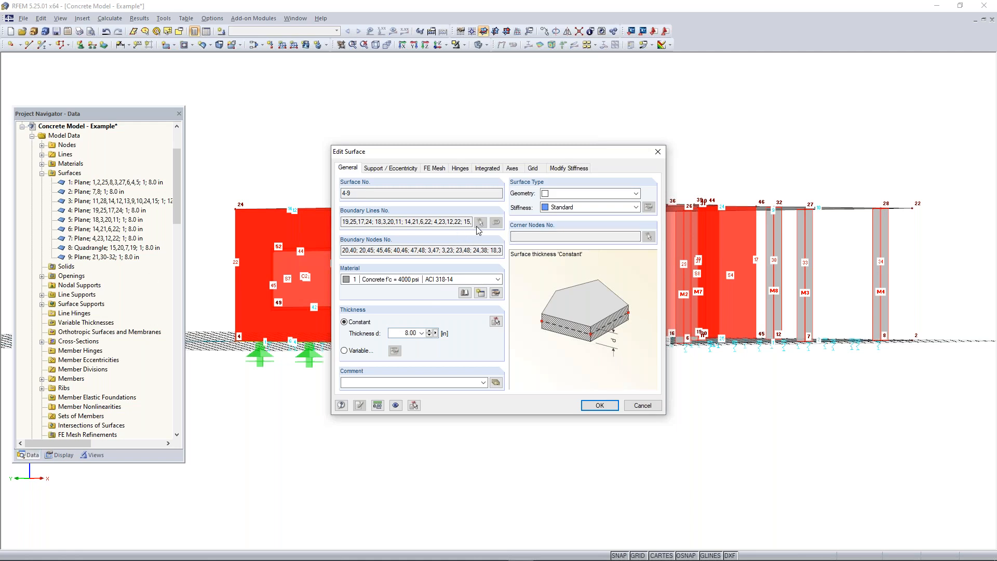
{"action": "left_click", "coordinate": [571, 170]}
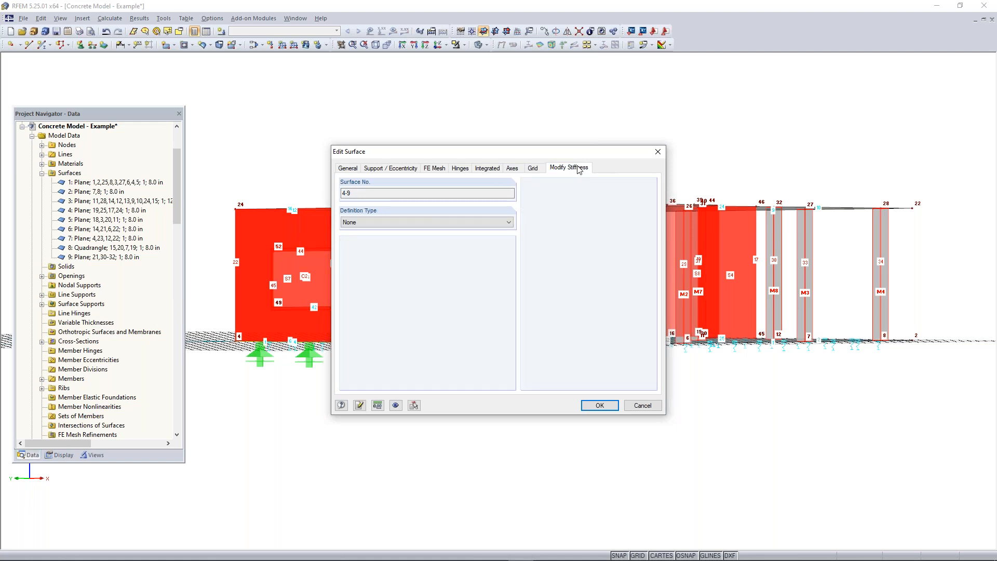
{"action": "left_click", "coordinate": [425, 222]}
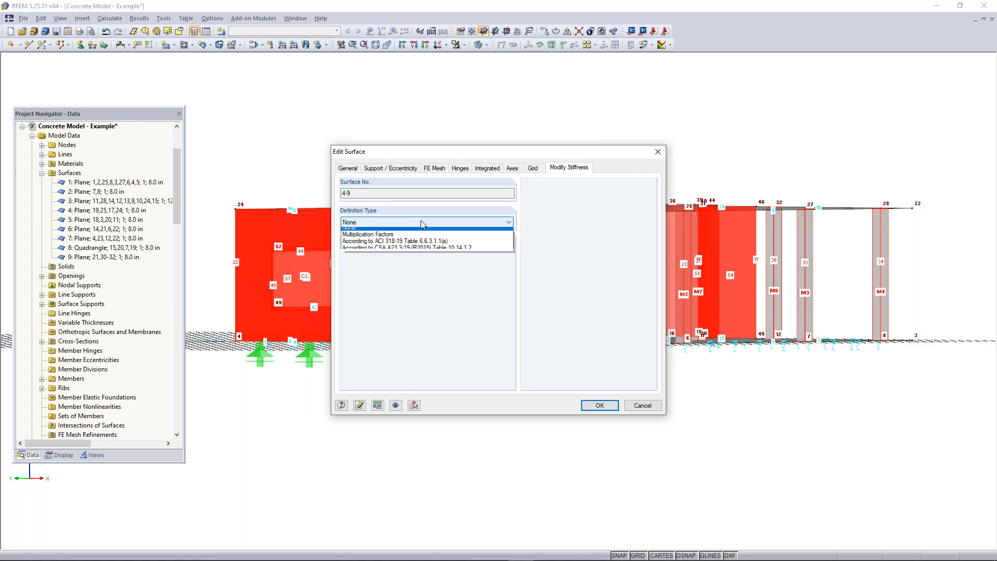
{"action": "left_click", "coordinate": [398, 246]}
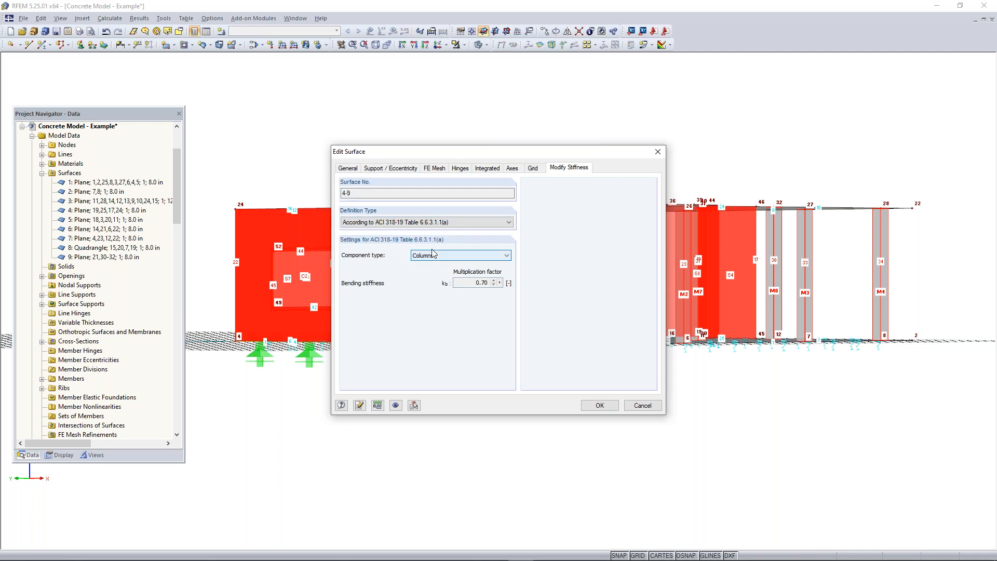
{"action": "left_click", "coordinate": [447, 256]}
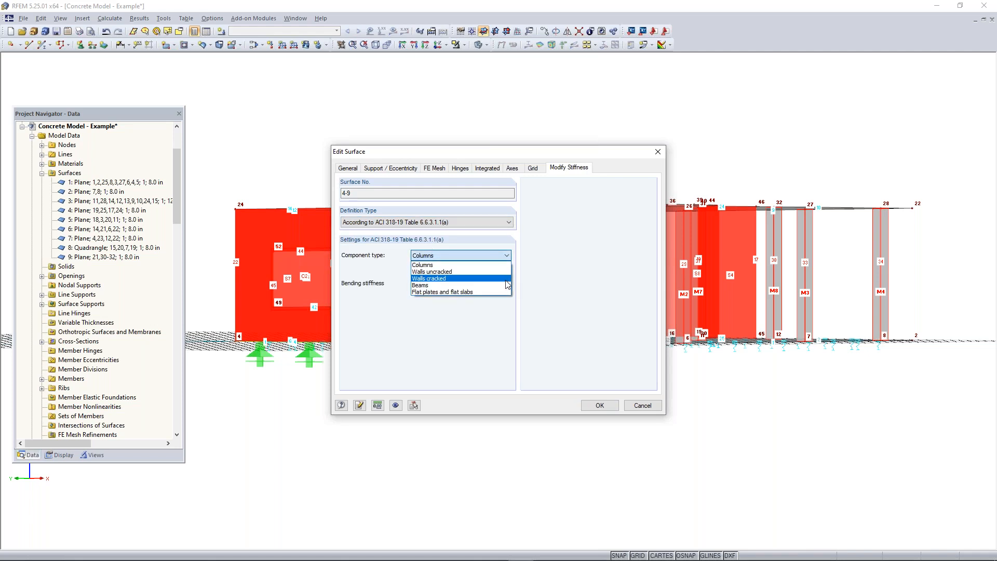
{"action": "left_click", "coordinate": [458, 272]}
{"action": "left_click", "coordinate": [600, 405]}
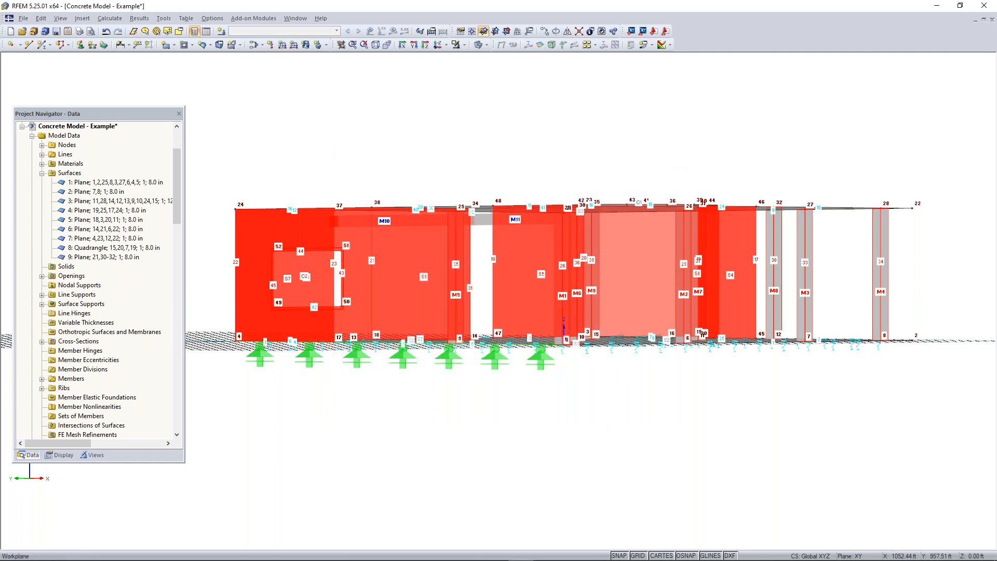
- Modify the stiffness of slab surfaces 1-3 according to ACI 318-19 Table 6.6.3.1.1(a) with component type Flat plates and flat slabs
{"action": "middle_click_drag", "start_coordinate": [674, 151], "coordinate": [582, 226], "text": "ctrl"}
{"action": "key", "text": "Escape"}
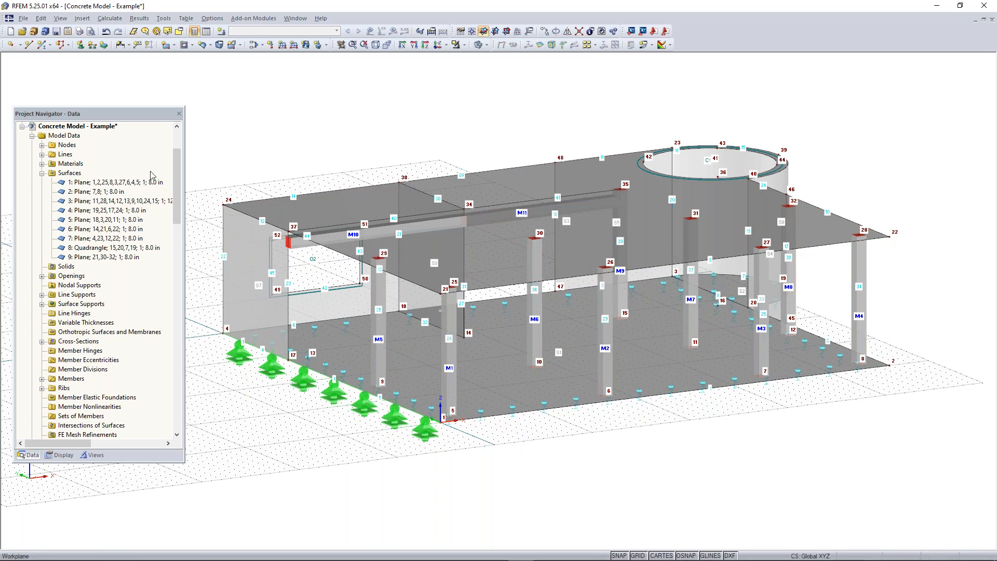
{"action": "left_click", "coordinate": [93, 183]}
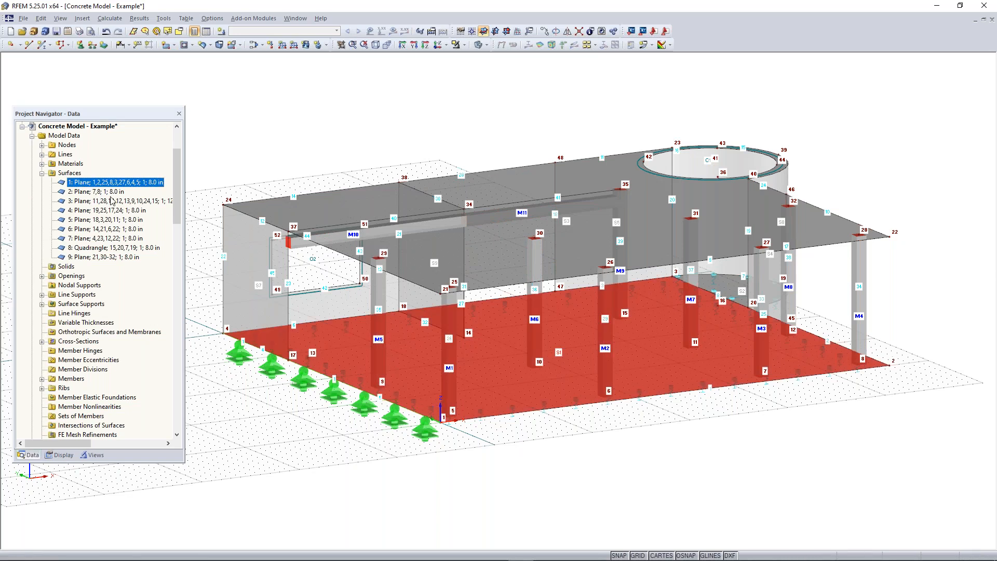
{"action": "left_click", "coordinate": [100, 192], "text": "ctrl"}
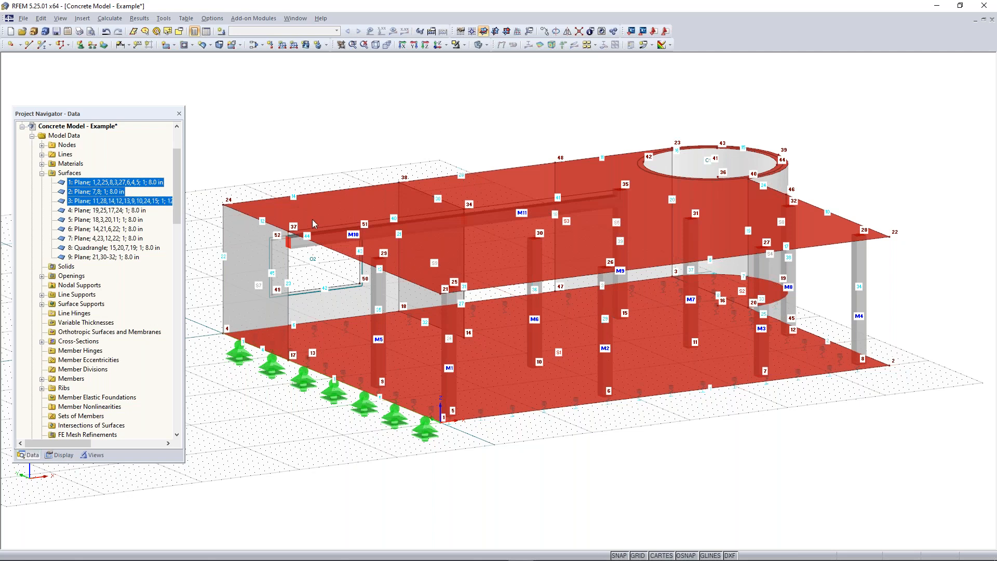
{"action": "right_click", "coordinate": [332, 210]}
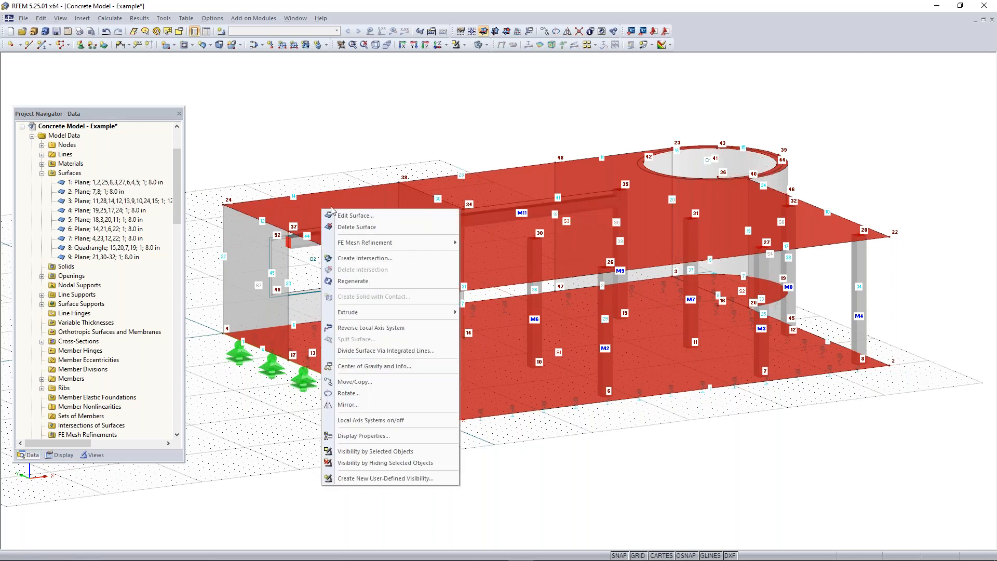
{"action": "left_click", "coordinate": [363, 214]}
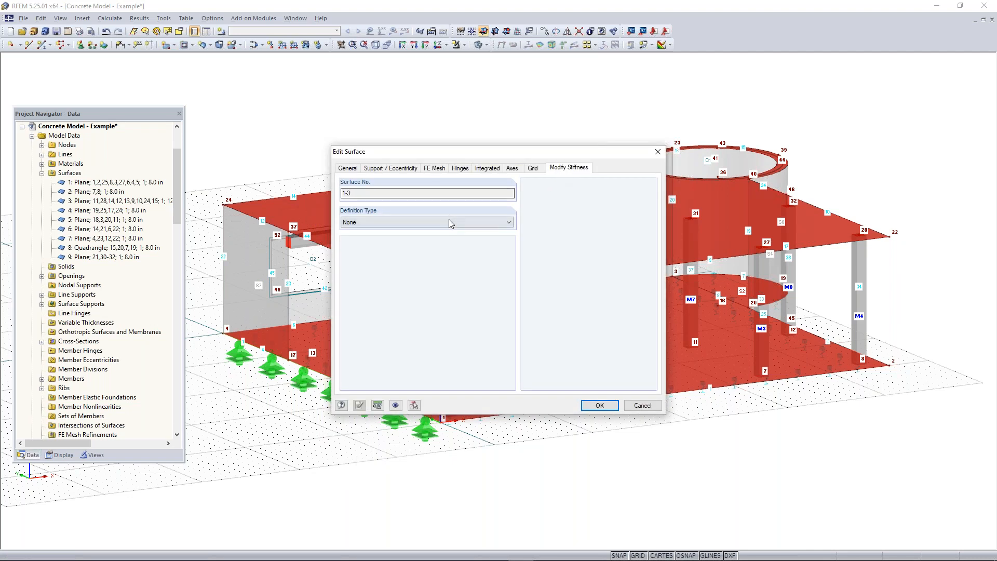
{"action": "left_click", "coordinate": [450, 222]}
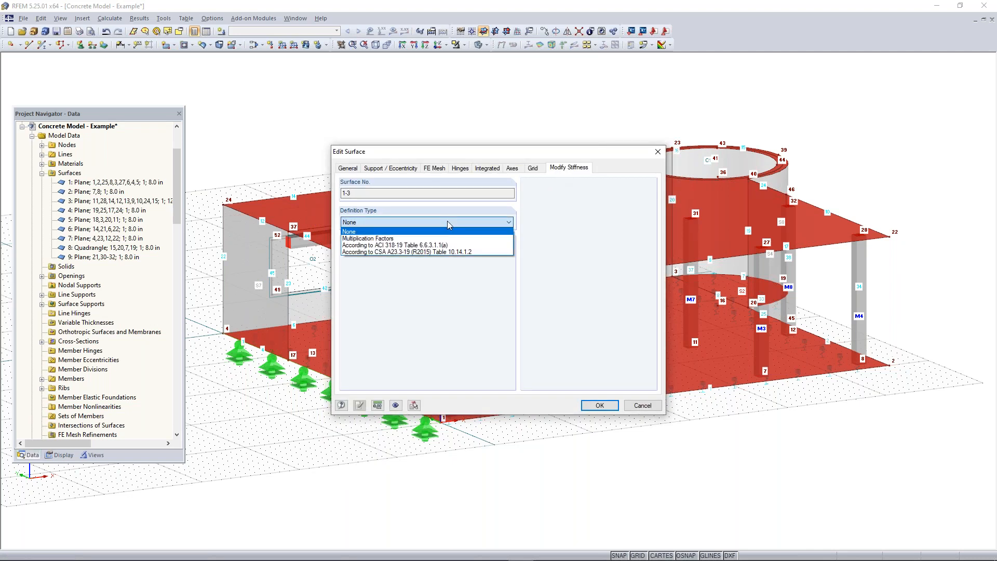
{"action": "left_click", "coordinate": [426, 247]}
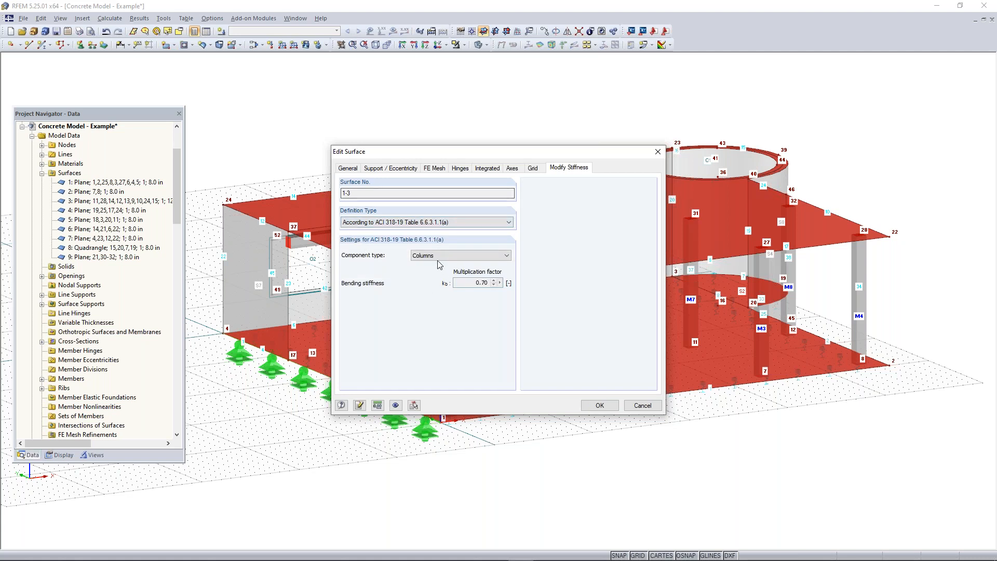
{"action": "left_click", "coordinate": [440, 260]}
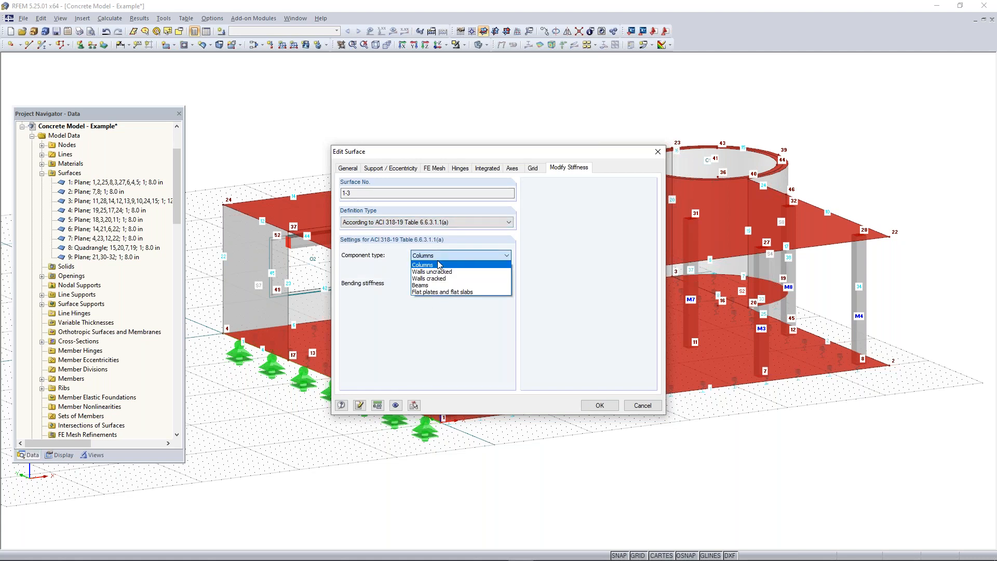
{"action": "left_click", "coordinate": [451, 293]}
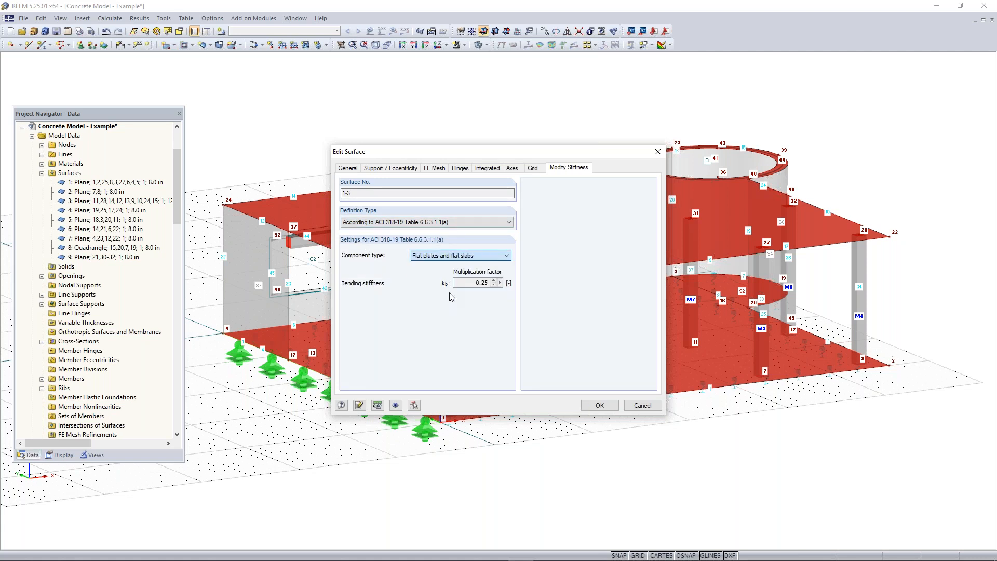
{"action": "left_click", "coordinate": [600, 405]}
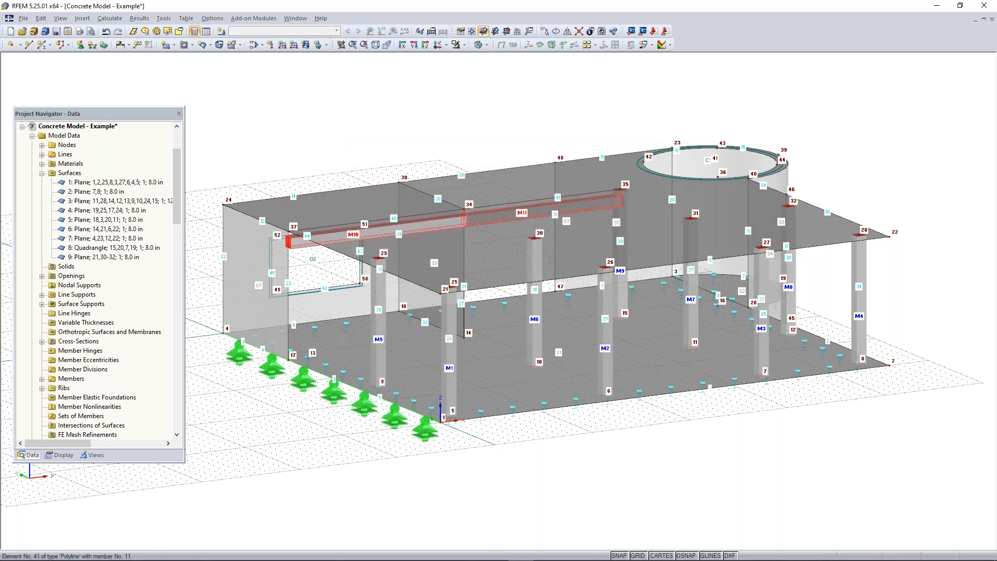
- Modify the stiffness of rib members 10 and 11 according to ACI 318-19 Table 6.6.3.1.1(a) with component type Beams
{"action": "right_click", "coordinate": [480, 214]}
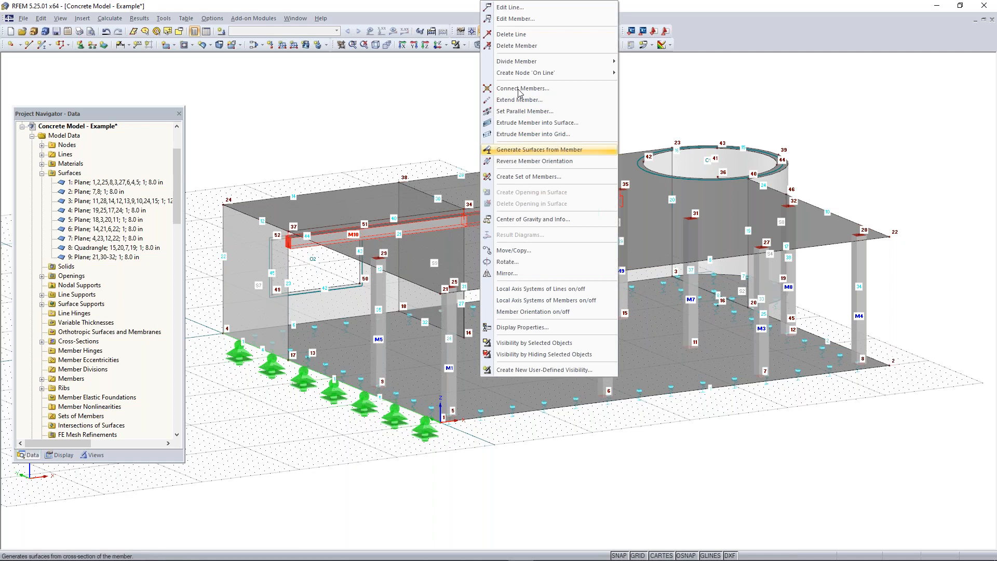
{"action": "left_click", "coordinate": [523, 21]}
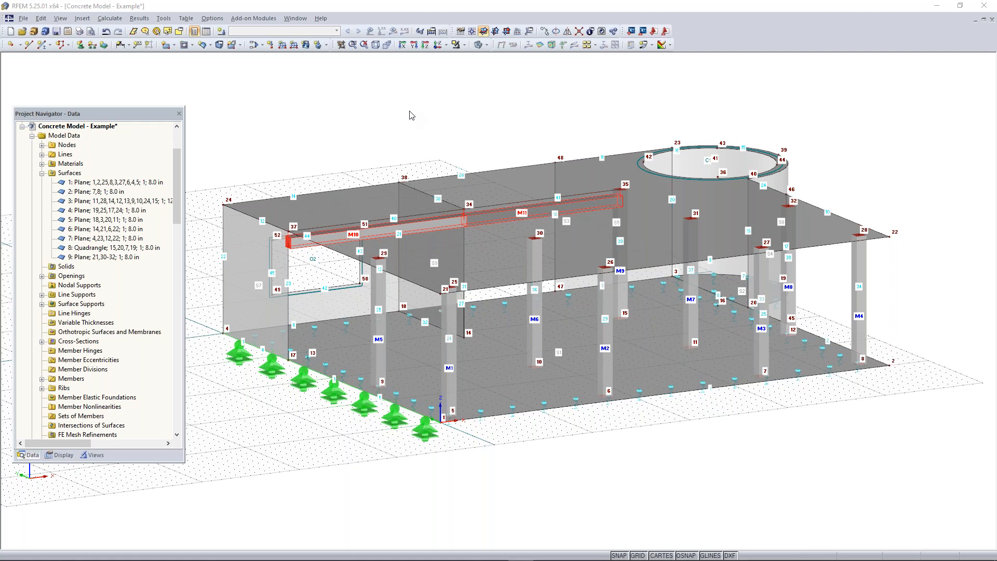
{"action": "left_click", "coordinate": [443, 222]}
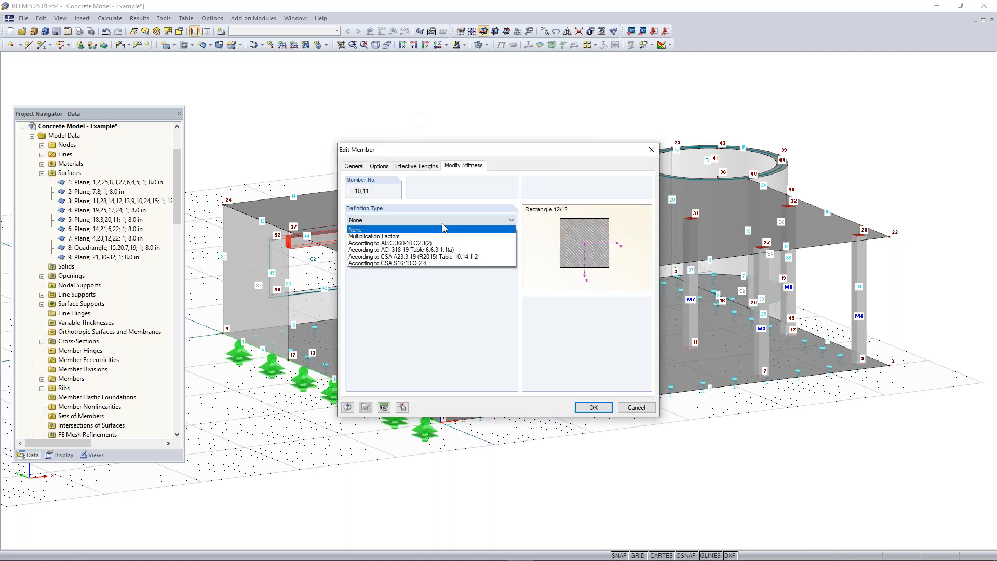
{"action": "left_click", "coordinate": [418, 250]}
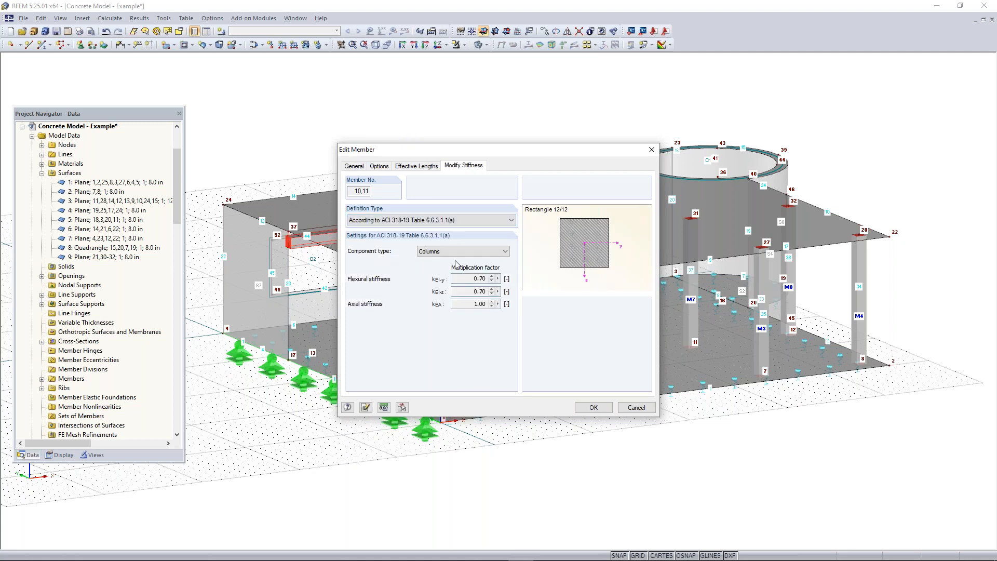
{"action": "left_click", "coordinate": [458, 252]}
{"action": "left_click", "coordinate": [454, 281]}
{"action": "left_click", "coordinate": [593, 407]}
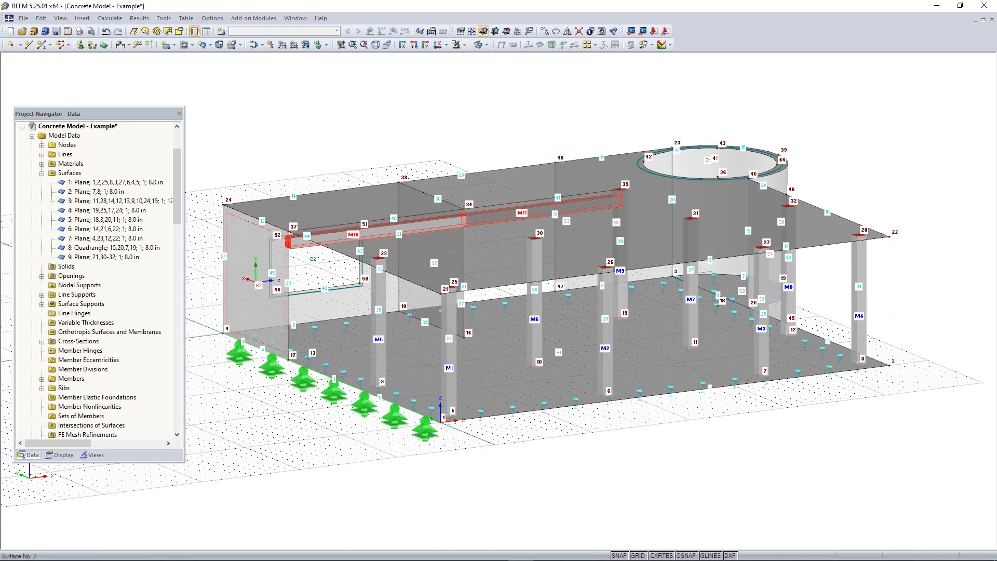
- Clear the selection and create load case LC1 in the Dead category with self-weight active at a Z factor of 1.000
{"action": "right_click_drag", "start_coordinate": [538, 344], "coordinate": [567, 370]}
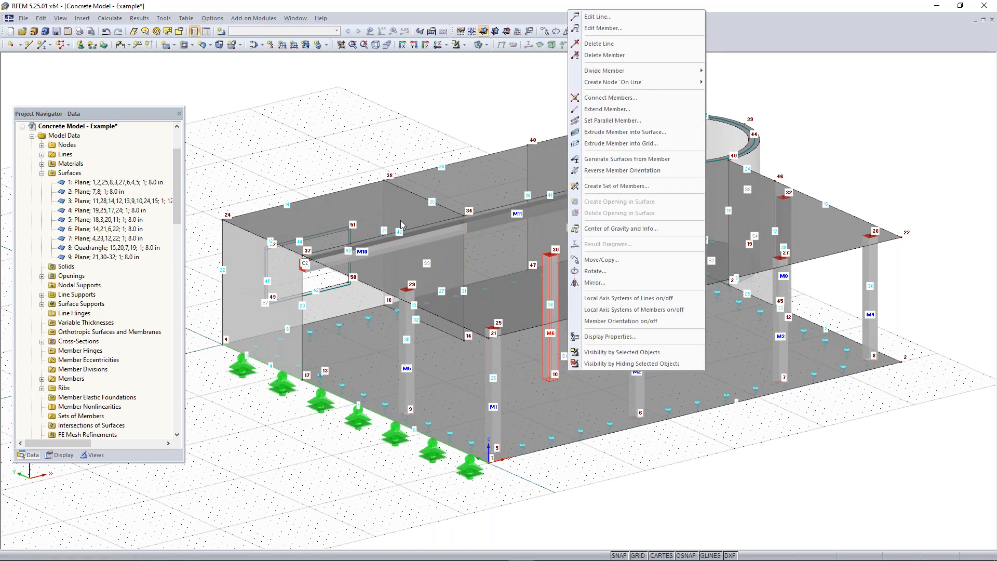
{"action": "left_click", "coordinate": [392, 141]}
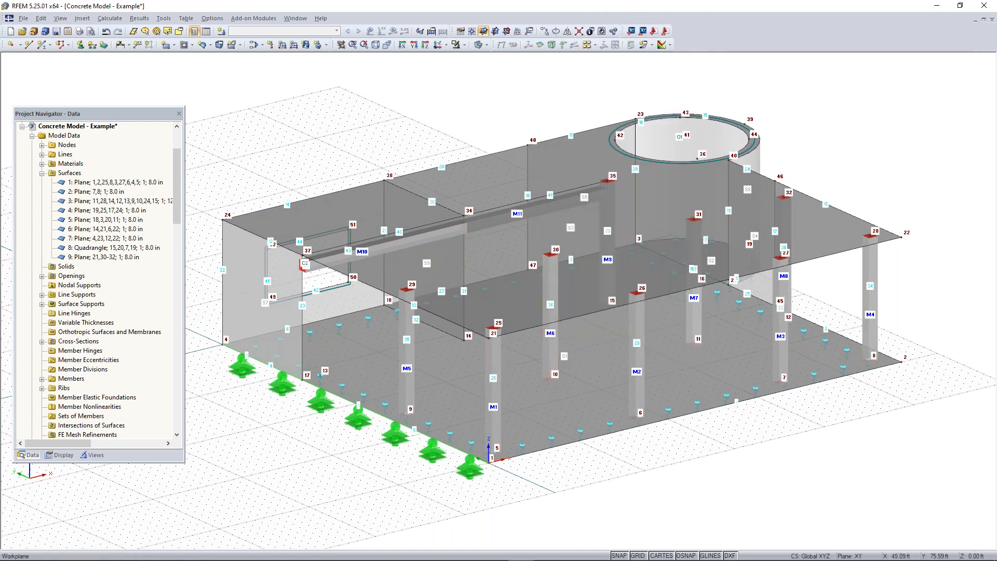
{"action": "left_click", "coordinate": [222, 33]}
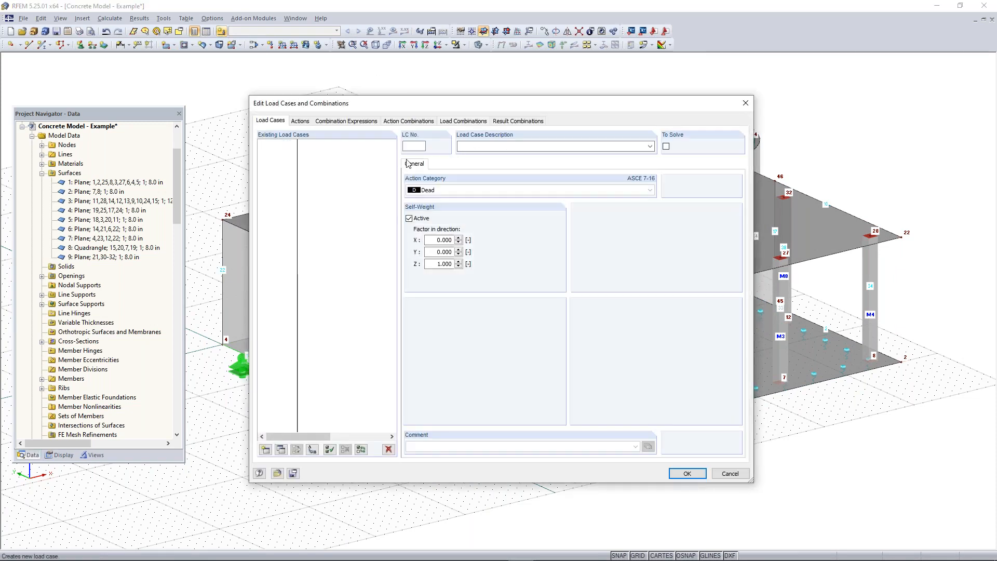
{"action": "left_click", "coordinate": [687, 473]}
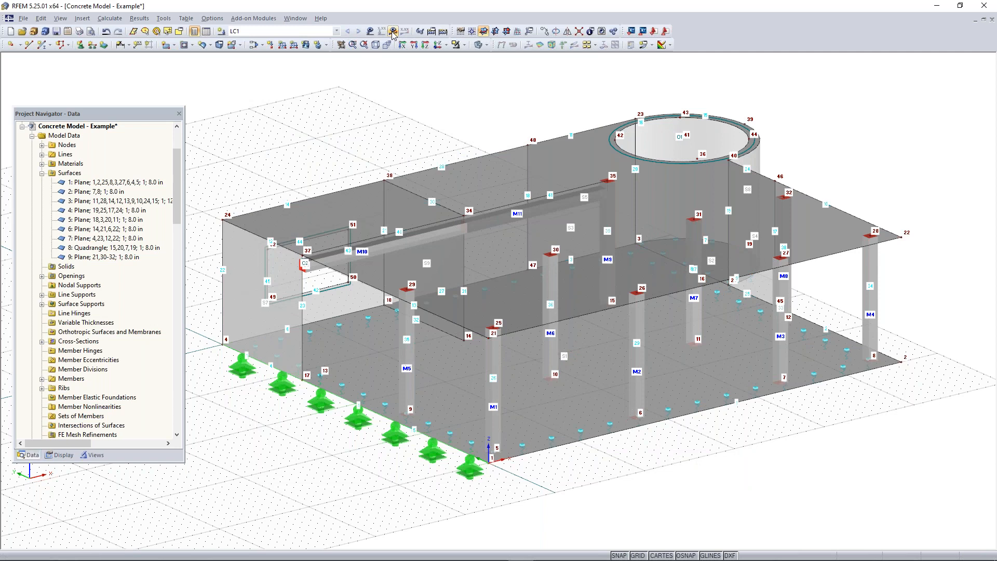
- Calculate load case LC1 and display its global deformations on the model in wireframe mode
{"action": "left_click", "coordinate": [393, 32]}
{"action": "left_click", "coordinate": [487, 313]}
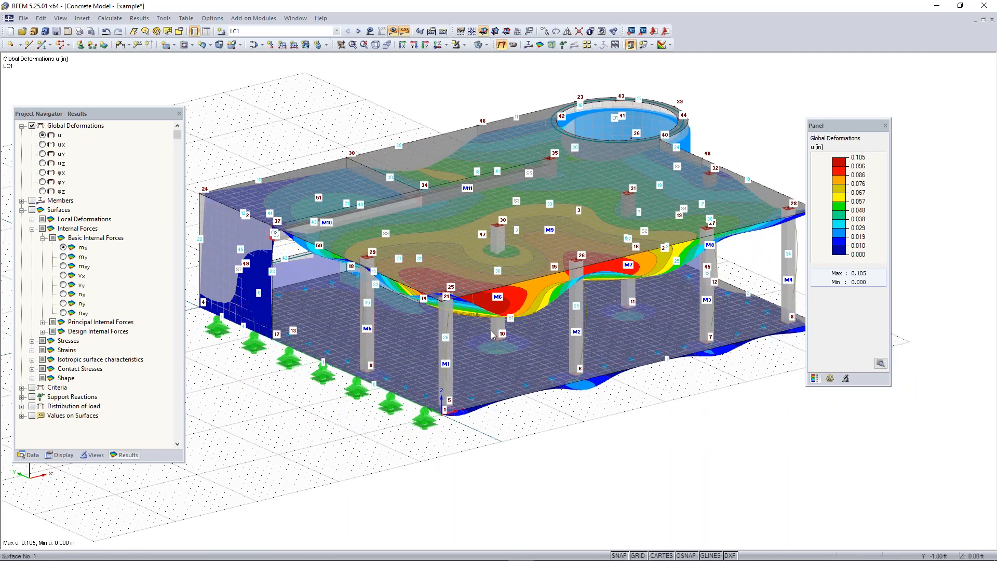
{"action": "left_click", "coordinate": [478, 46]}
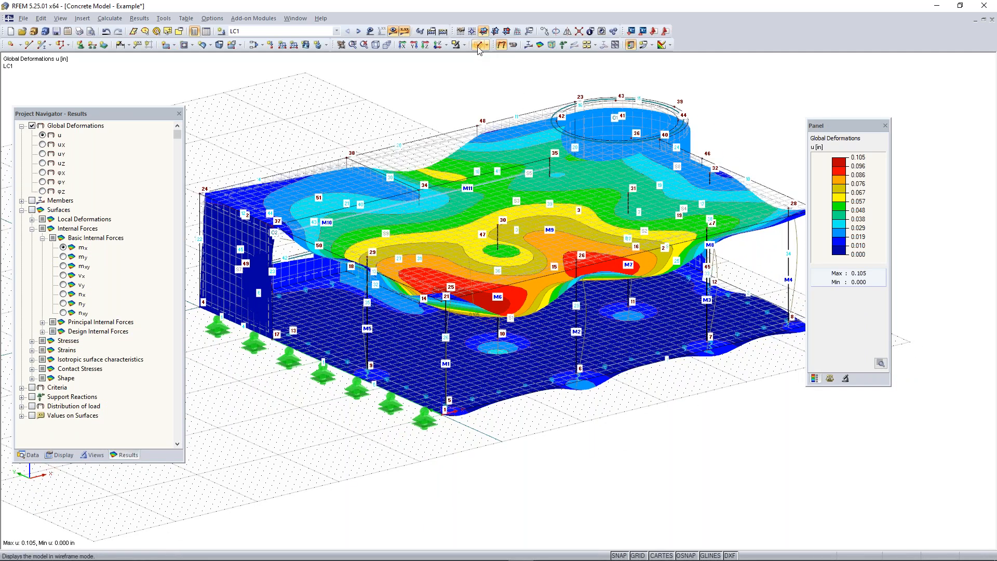
- Examine the add-on modules available for the model in the project data tree
{"action": "mouse_move", "coordinate": [599, 403]}
{"action": "middle_mouse_down", "text": "ctrl"}
{"action": "mouse_move", "coordinate": [581, 416]}
{"action": "mouse_move", "coordinate": [462, 367]}
{"action": "mouse_move", "coordinate": [582, 396]}
{"action": "middle_mouse_up", "text": "ctrl"}
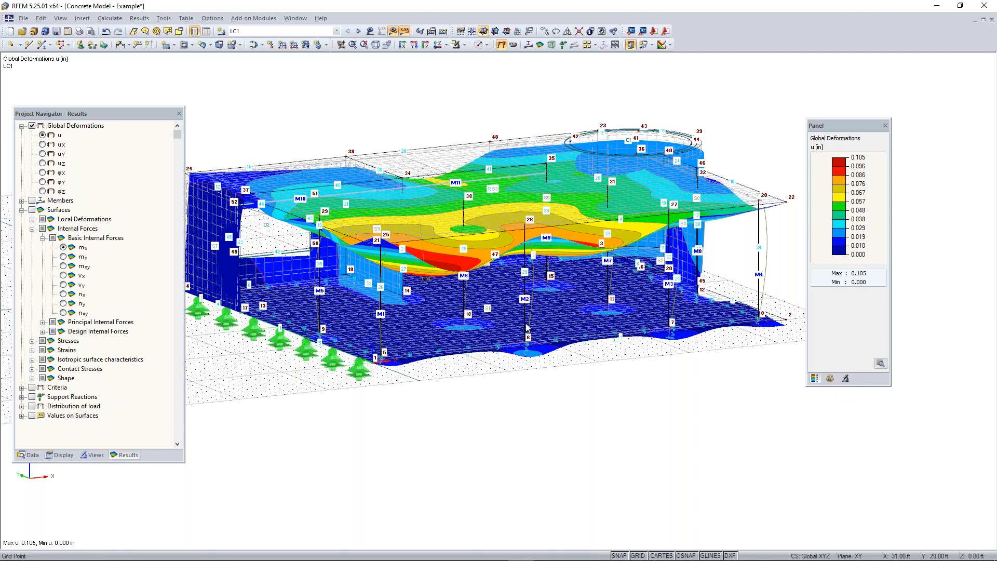
{"action": "left_click", "coordinate": [28, 455]}
{"action": "scroll", "coordinate": [134, 347], "scroll_direction": "down", "scroll_amount": 5}
{"action": "scroll", "coordinate": [134, 347], "scroll_direction": "down", "scroll_amount": 11}
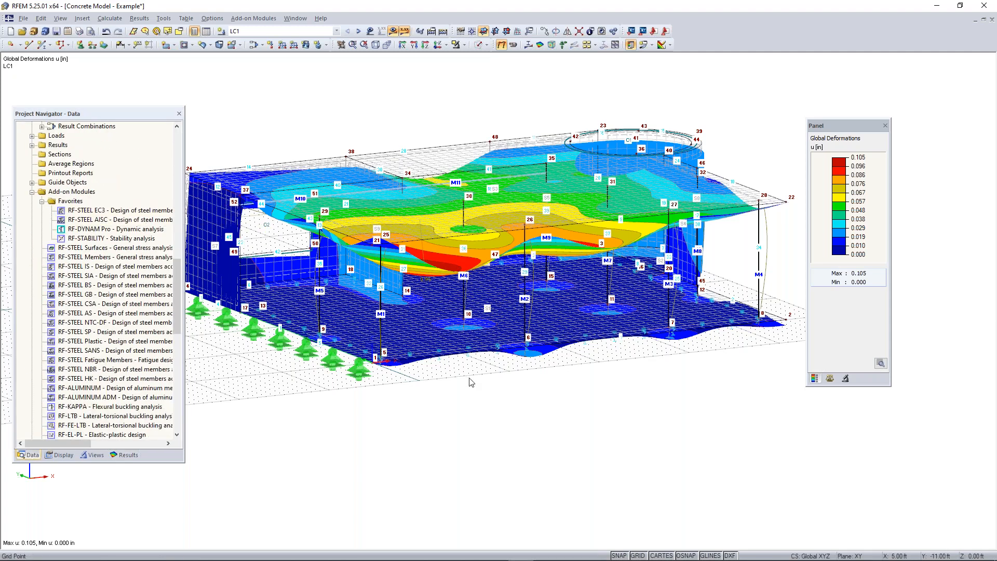
- Return to the global deformation results, inspect the deformation display factor, and bring back the color scale
{"action": "middle_click_drag", "start_coordinate": [481, 387], "coordinate": [501, 411]}
{"action": "left_click", "coordinate": [127, 456]}
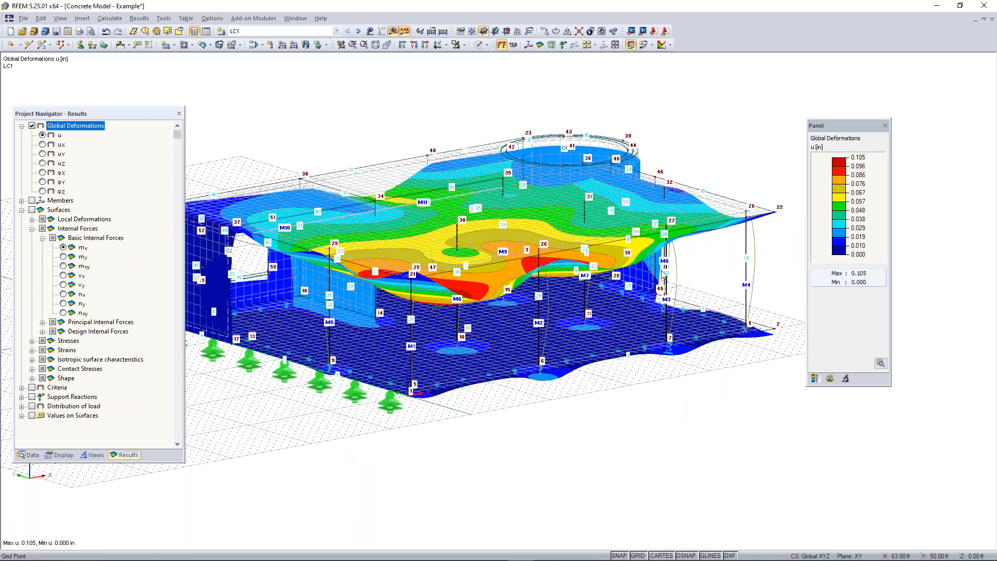
{"action": "left_click", "coordinate": [830, 378]}
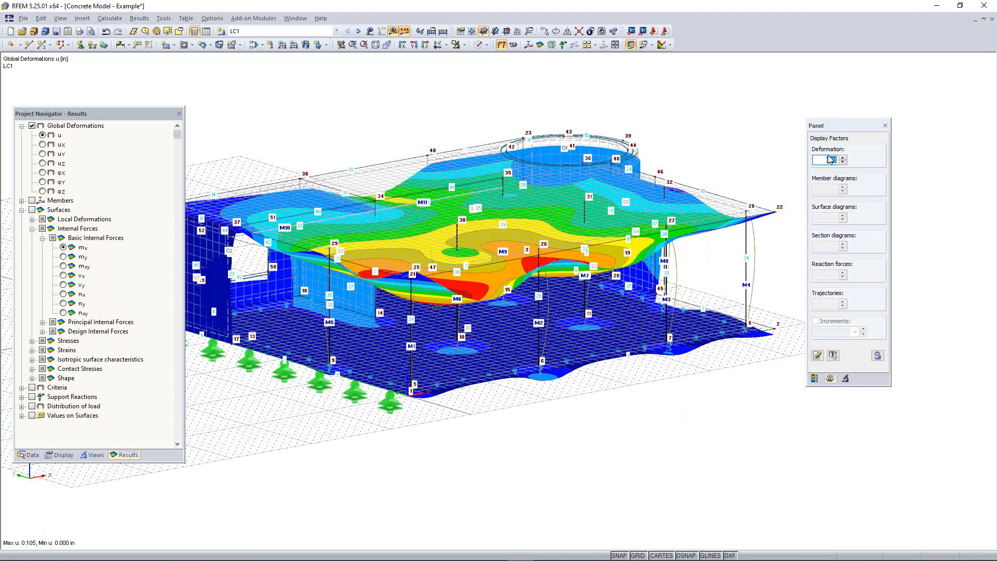
{"action": "left_click", "coordinate": [815, 379]}
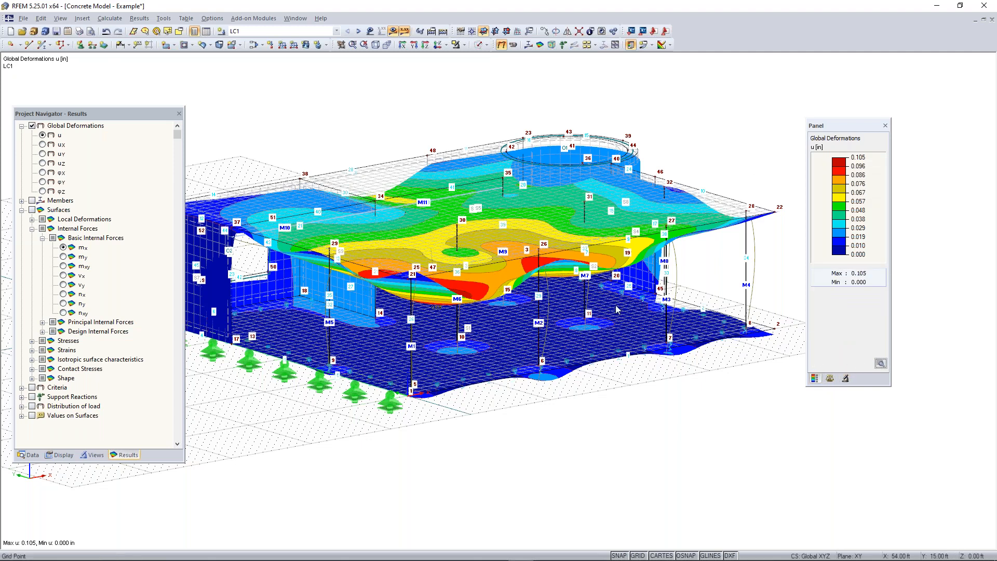
{"action": "scroll", "coordinate": [541, 405], "scroll_direction": "down", "scroll_amount": 1}
{"action": "middle_click_drag", "start_coordinate": [541, 405], "coordinate": [555, 399]}
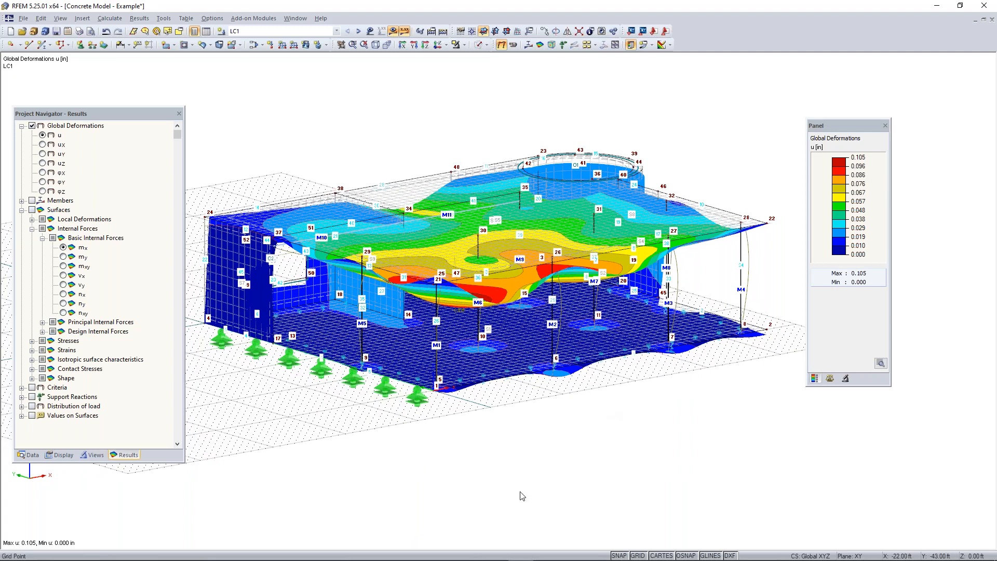
- Switch to the PowerPoint slide show with the Concrete Model slide
{"action": "key", "text": "super"}
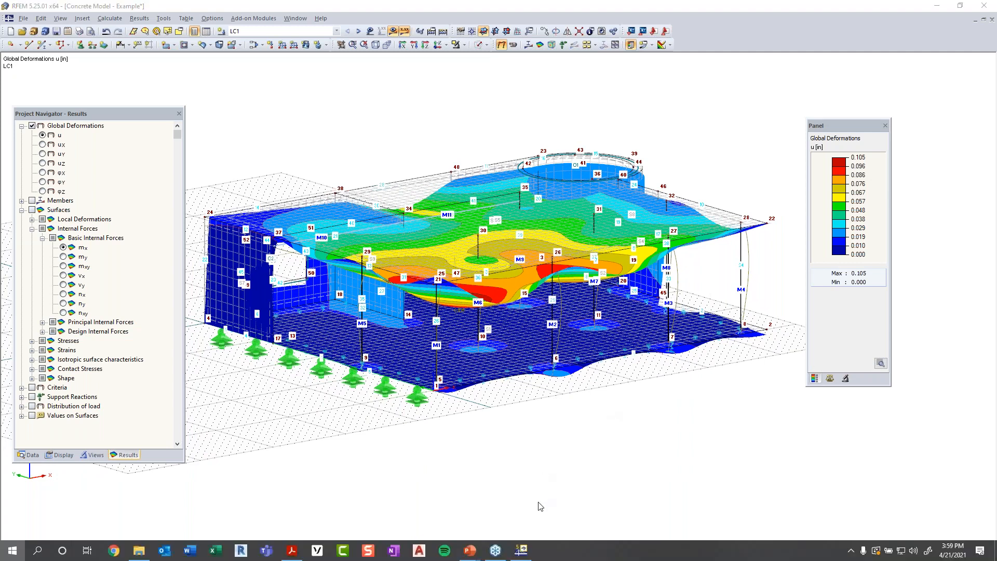
{"action": "mouse_move", "coordinate": [471, 556]}
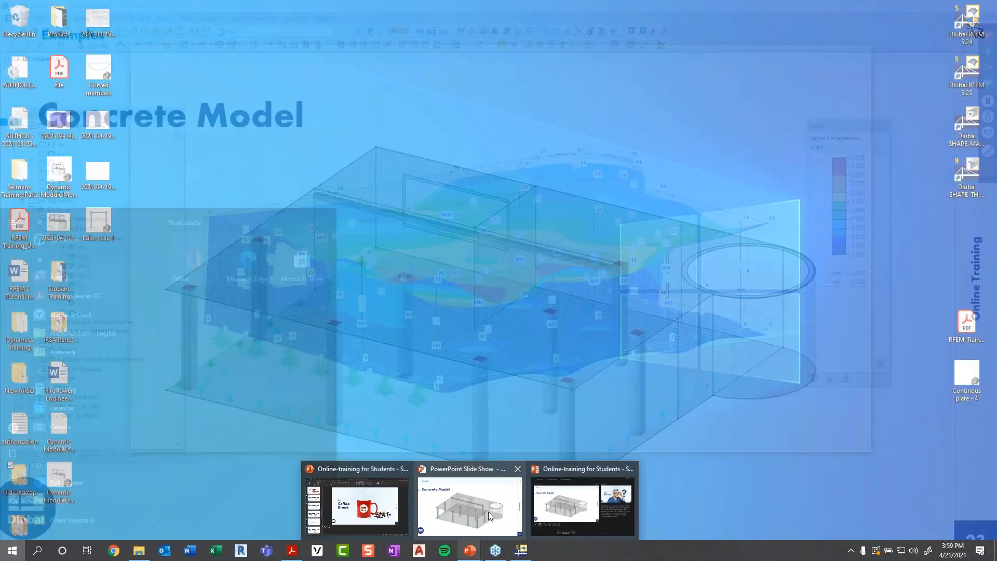